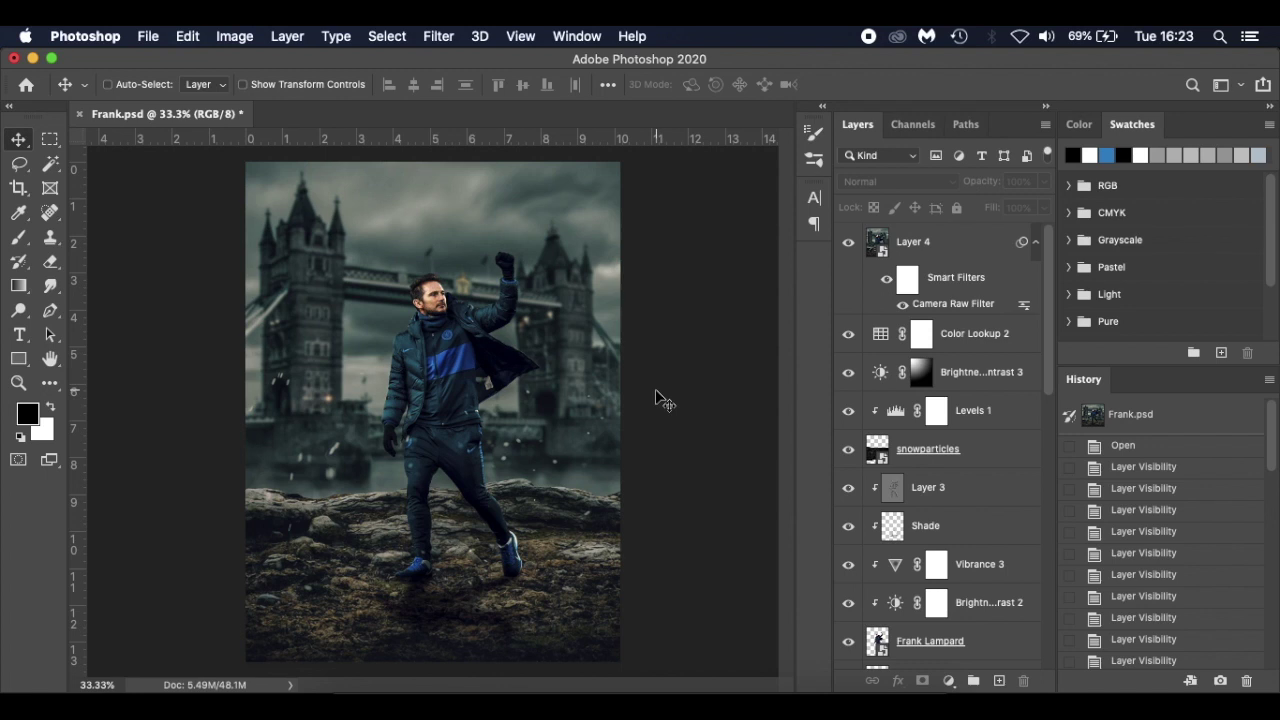
- Create a new document 1200 pixels wide and 1600 pixels high at 300 pixels/inch
{"action": "key", "text": "super+n"}
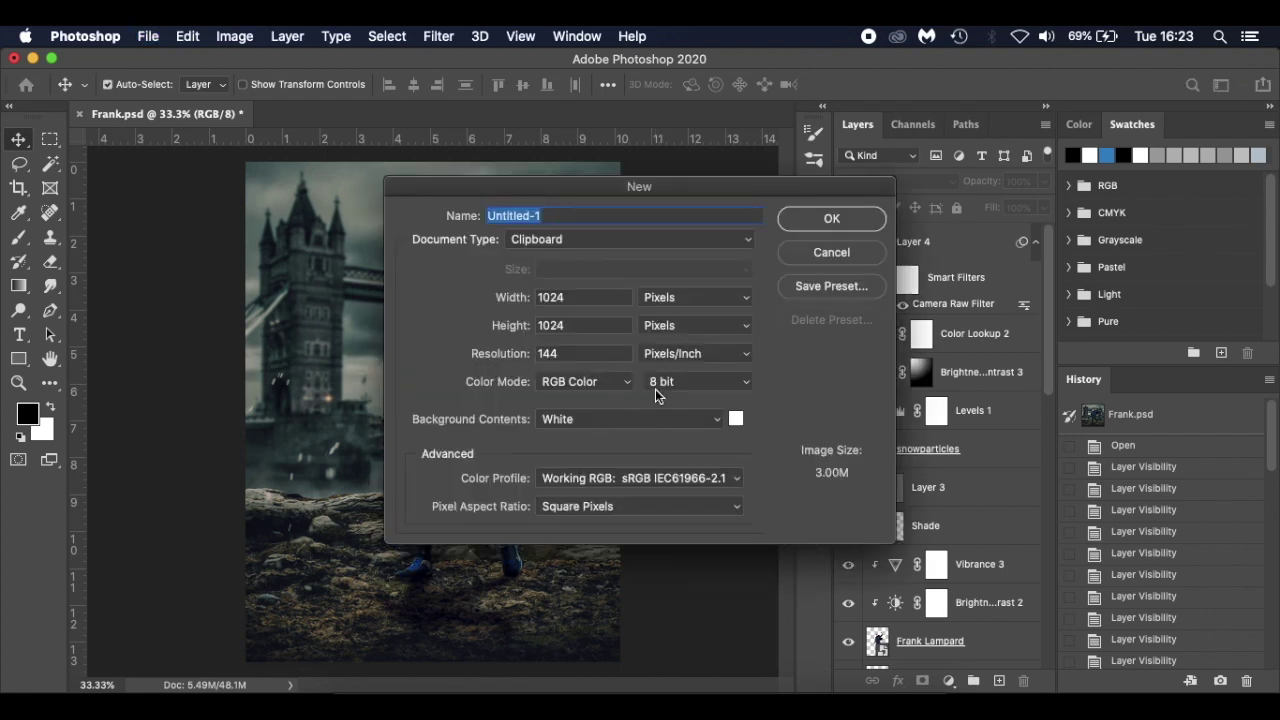
{"action": "double_click", "coordinate": [601, 297]}
{"action": "type", "text": "1200"}
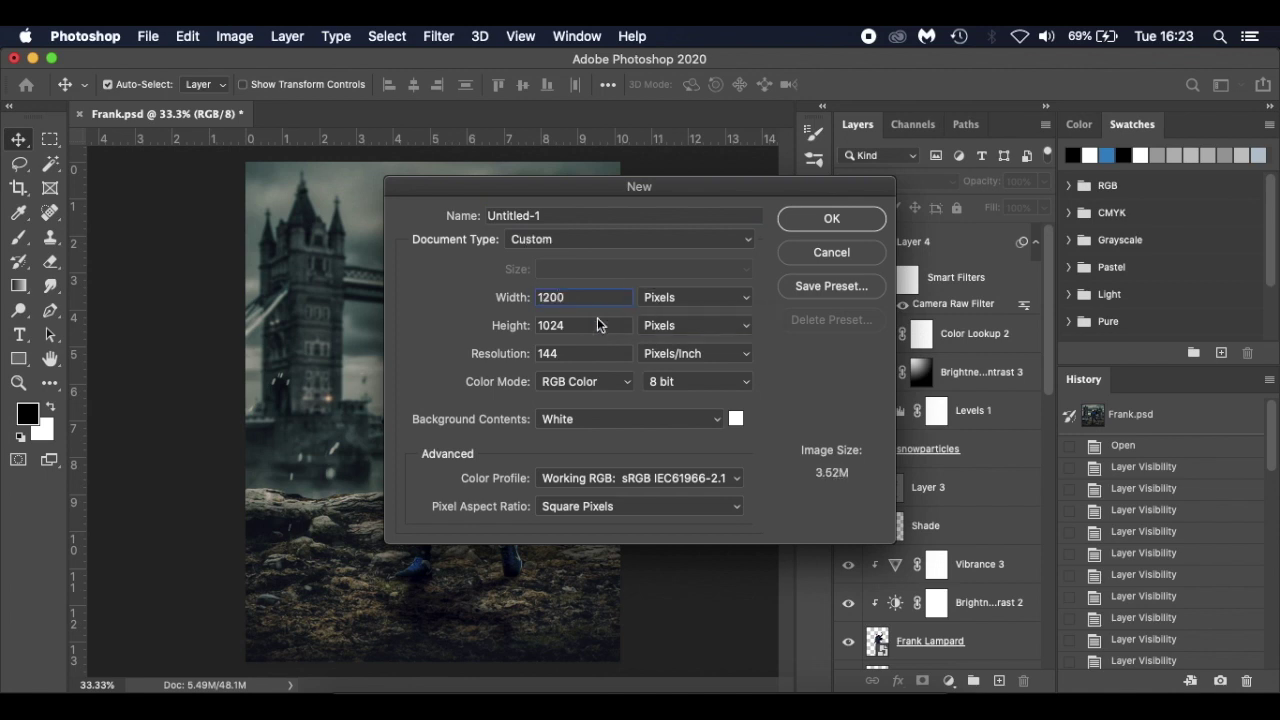
{"action": "double_click", "coordinate": [588, 325]}
{"action": "type", "text": "1600"}
{"action": "double_click", "coordinate": [570, 354]}
{"action": "type", "text": "300"}
{"action": "left_click", "coordinate": [848, 218]}
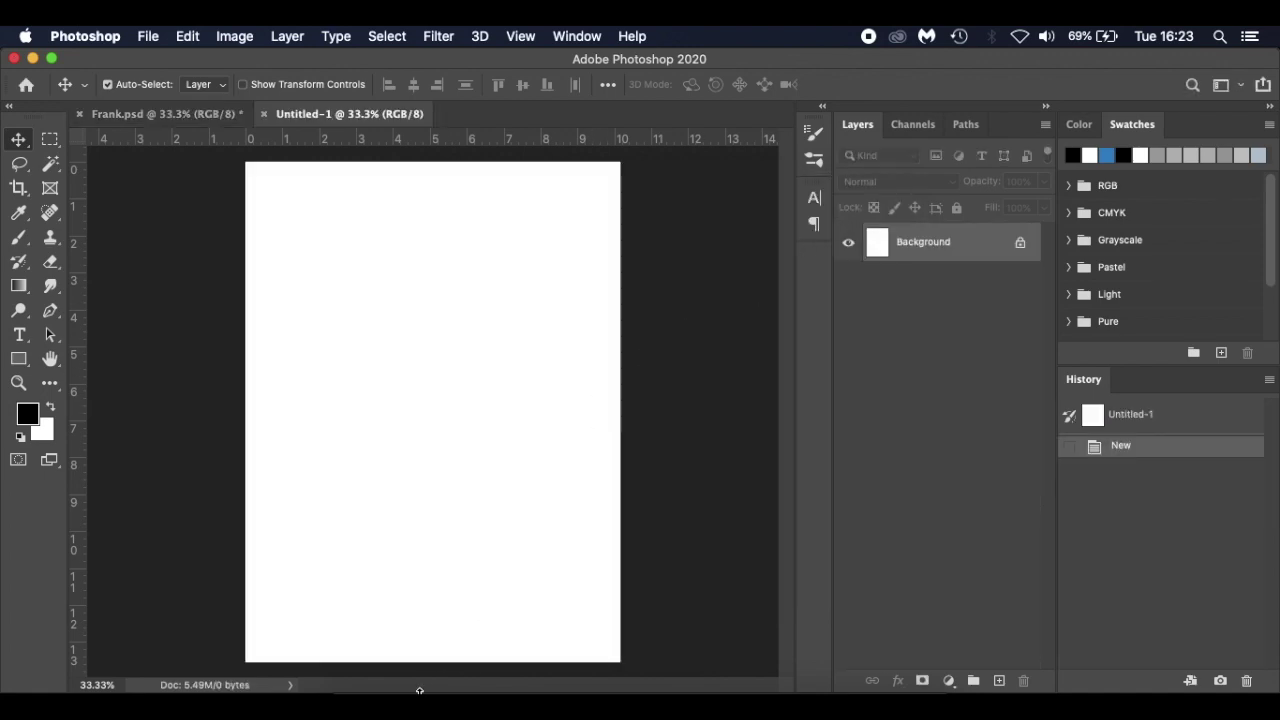
- Place the Storm-Dennis-4-1024x667 bridge photo and enlarge it to about 42% over the upper part of the canvas
{"action": "left_click", "coordinate": [355, 695]}
{"action": "left_click_drag", "start_coordinate": [749, 232], "coordinate": [415, 552]}
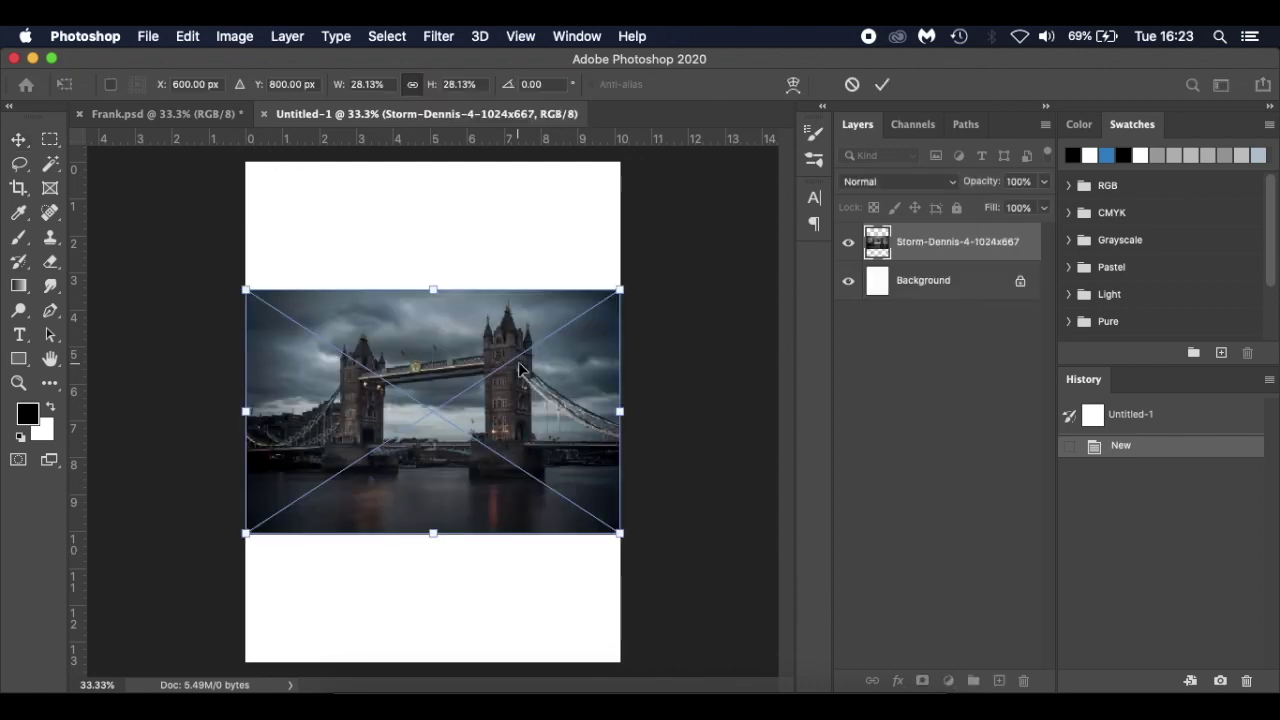
{"action": "left_click_drag", "start_coordinate": [517, 442], "coordinate": [512, 330]}
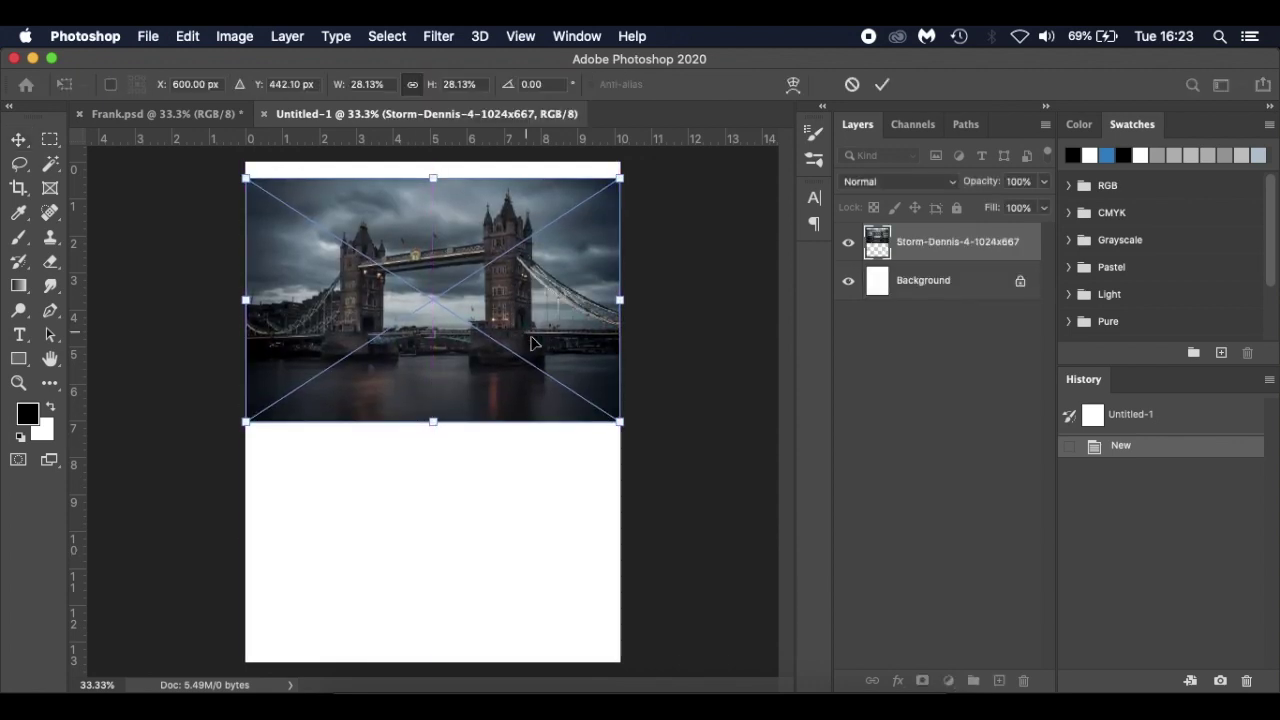
{"action": "left_click_drag", "start_coordinate": [620, 423], "coordinate": [712, 488]}
{"action": "left_click_drag", "start_coordinate": [640, 389], "coordinate": [628, 450]}
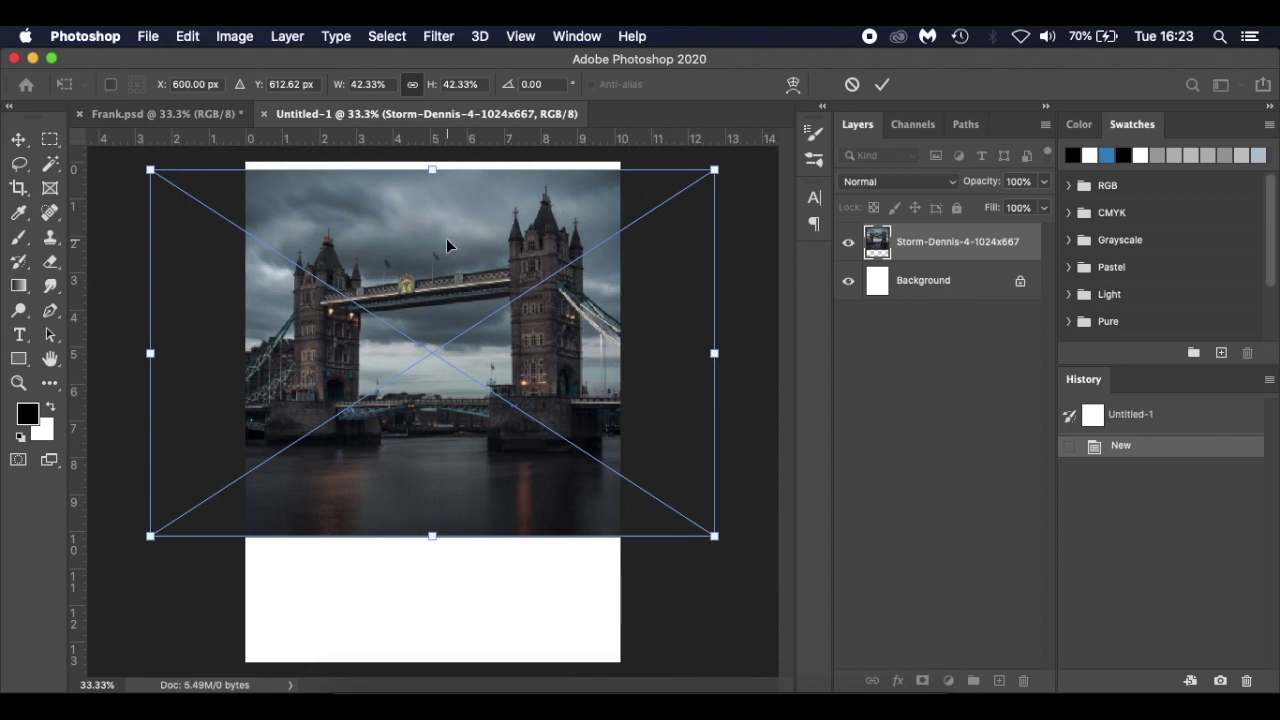
- Flip the bridge photo horizontally, enlarge it to about 49%, and commit it with its upper edge past the canvas
{"action": "right_click", "coordinate": [486, 354]}
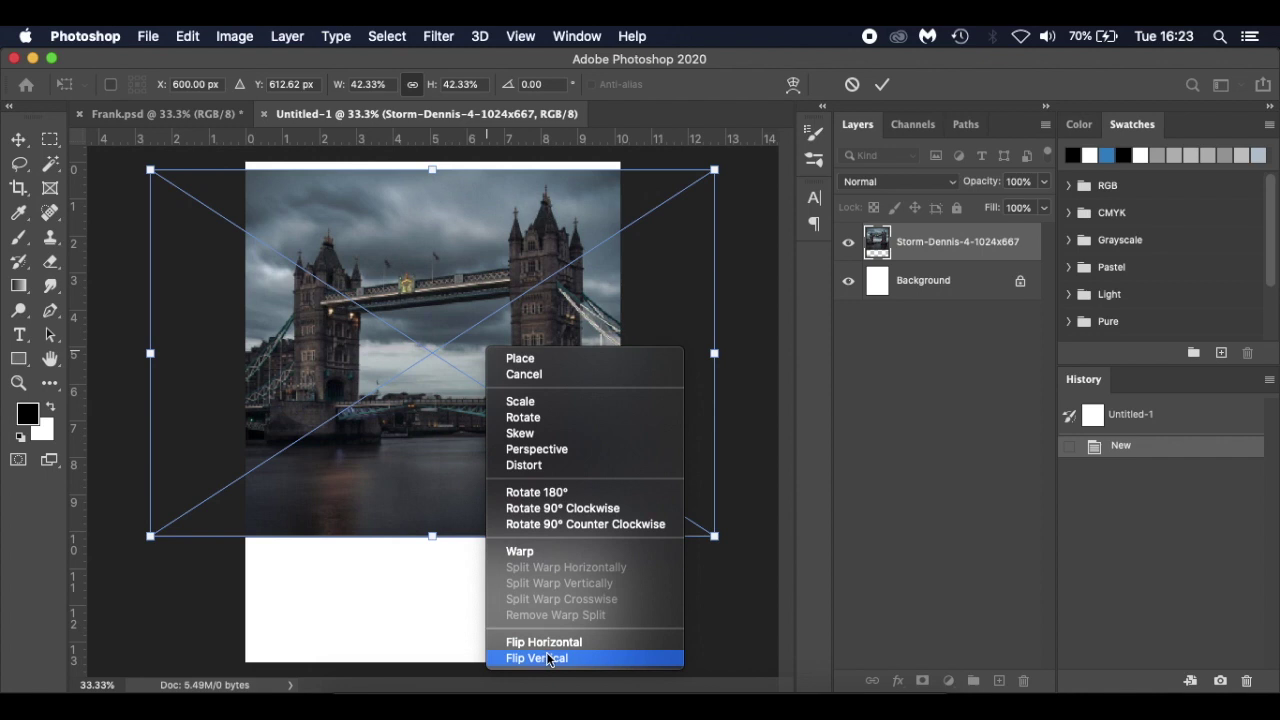
{"action": "left_click", "coordinate": [583, 648]}
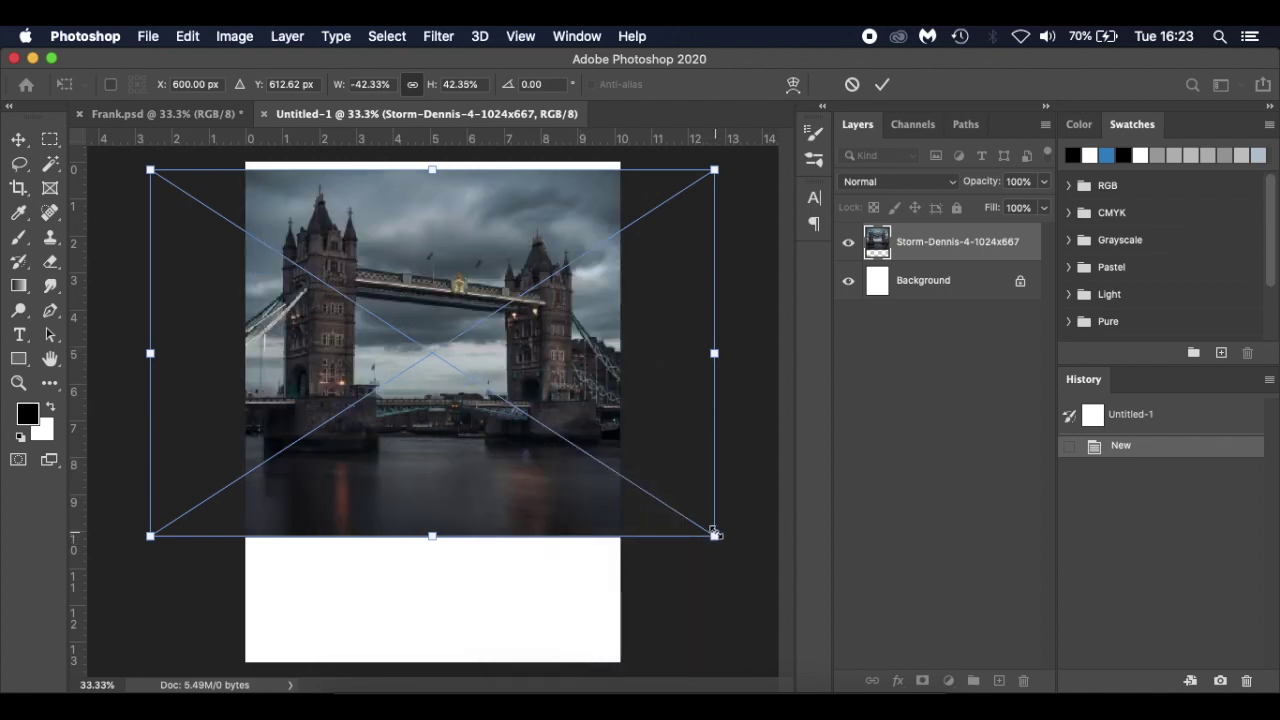
{"action": "left_click_drag", "start_coordinate": [715, 532], "coordinate": [758, 567]}
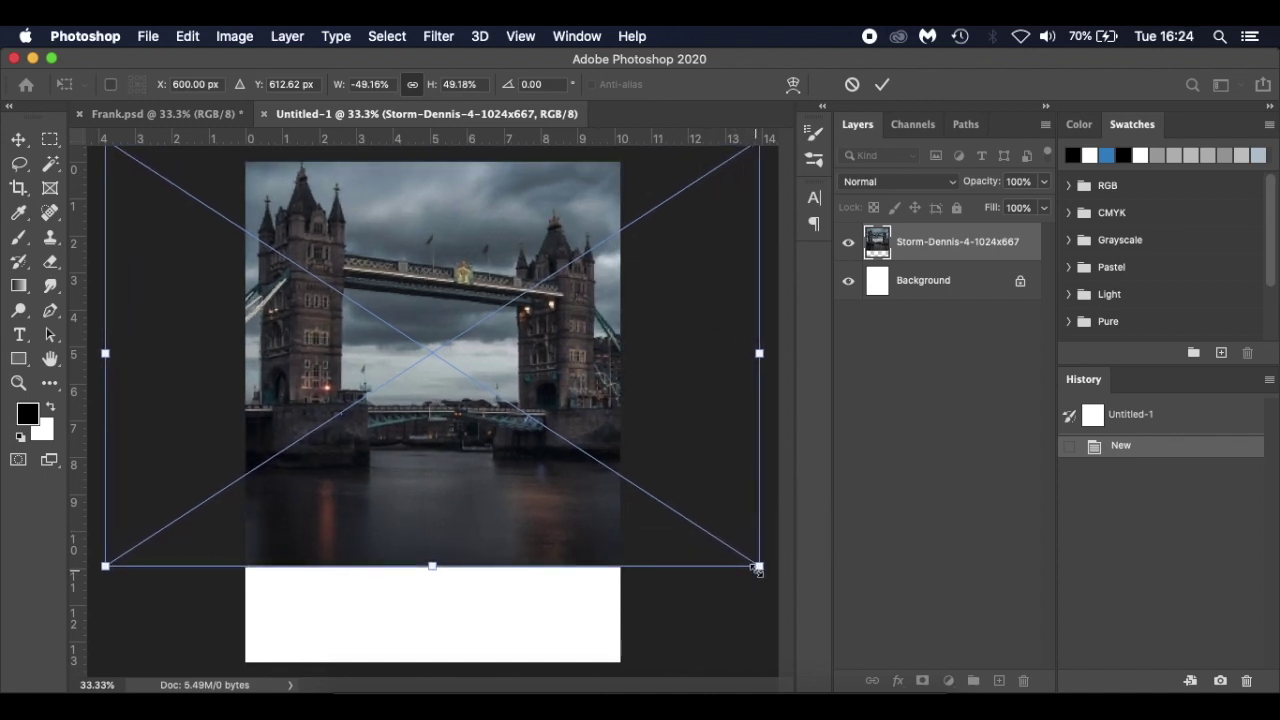
{"action": "left_click_drag", "start_coordinate": [697, 470], "coordinate": [700, 483]}
{"action": "key", "text": "Return"}
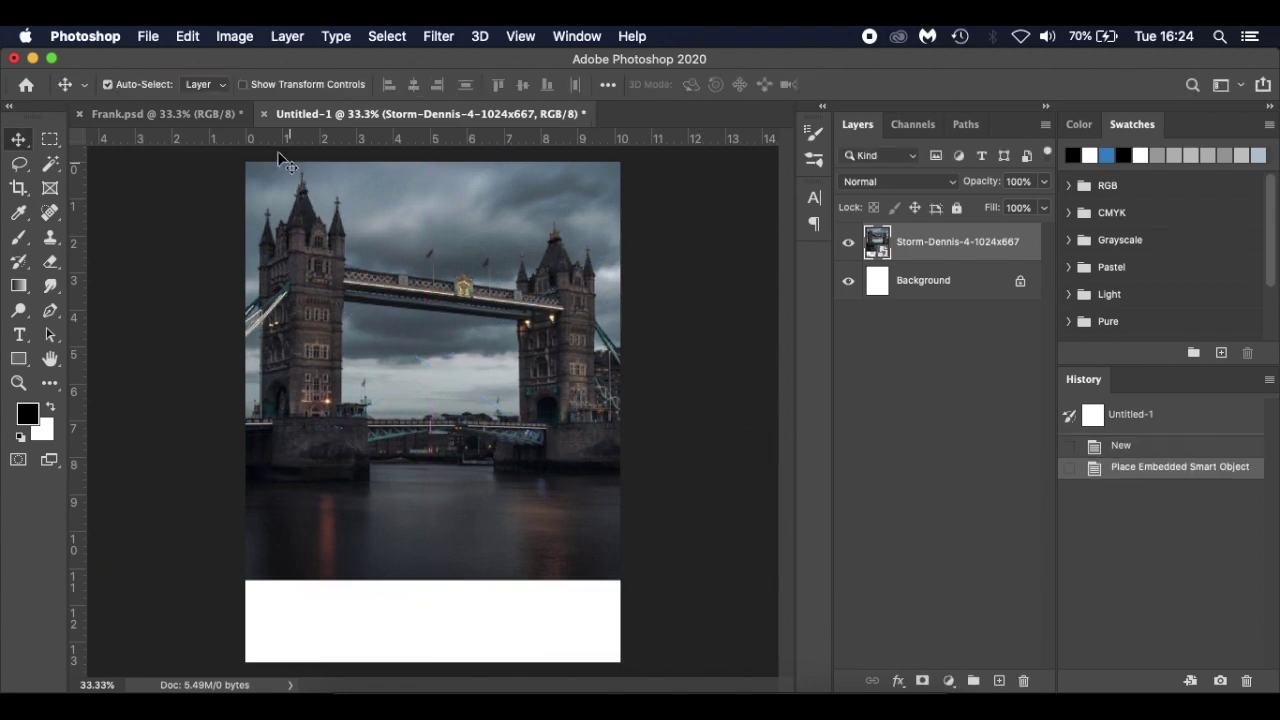
- Compare the bridge's placement with the finished composite in Frank.psd
{"action": "left_click", "coordinate": [170, 114]}
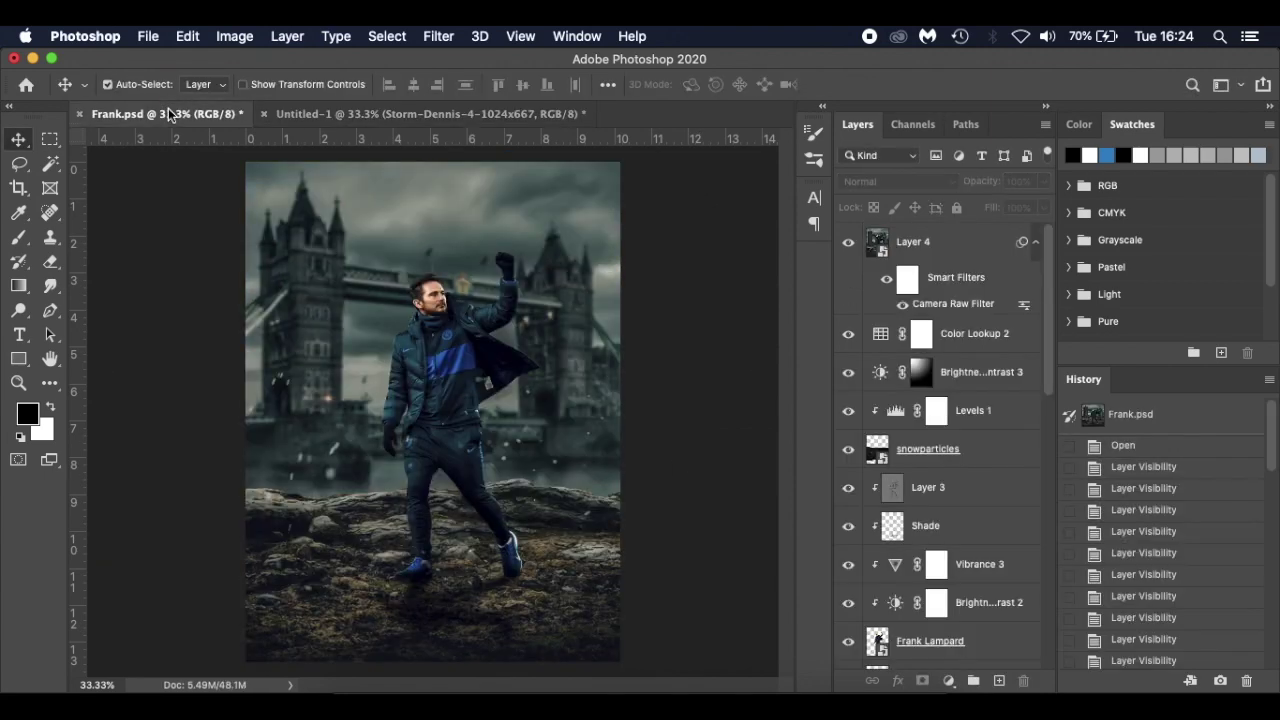
{"action": "left_click", "coordinate": [335, 115]}
{"action": "left_click", "coordinate": [190, 116]}
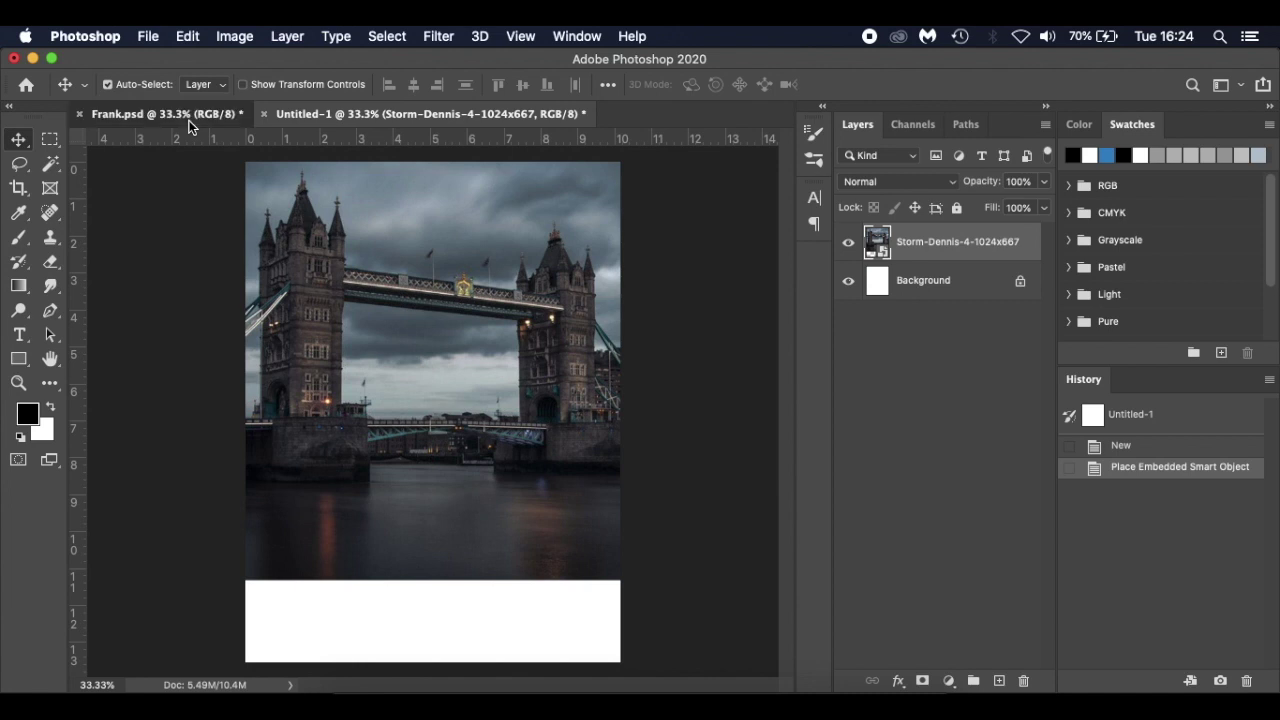
{"action": "left_click", "coordinate": [289, 116]}
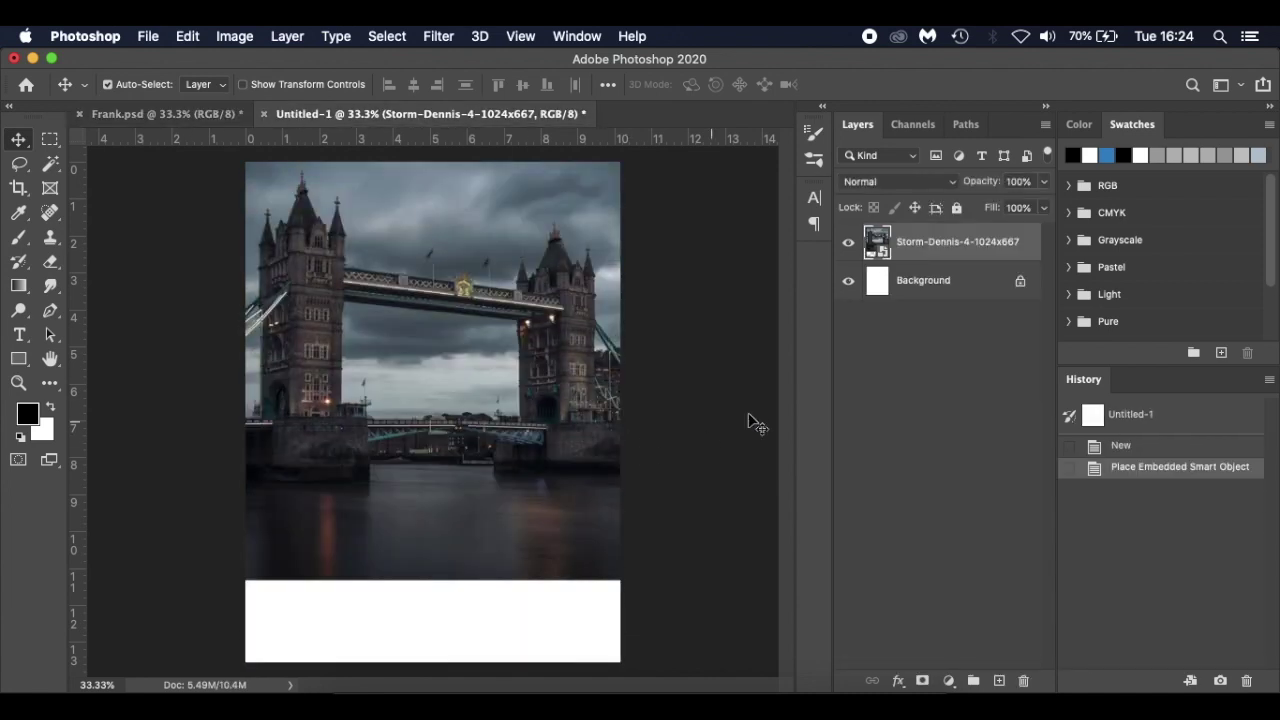
- Rename the placed bridge photo's layer to "Tower Bridge"
{"action": "double_click", "coordinate": [985, 248]}
{"action": "type", "text": "Tower Bridge"}
{"action": "key", "text": "Return"}
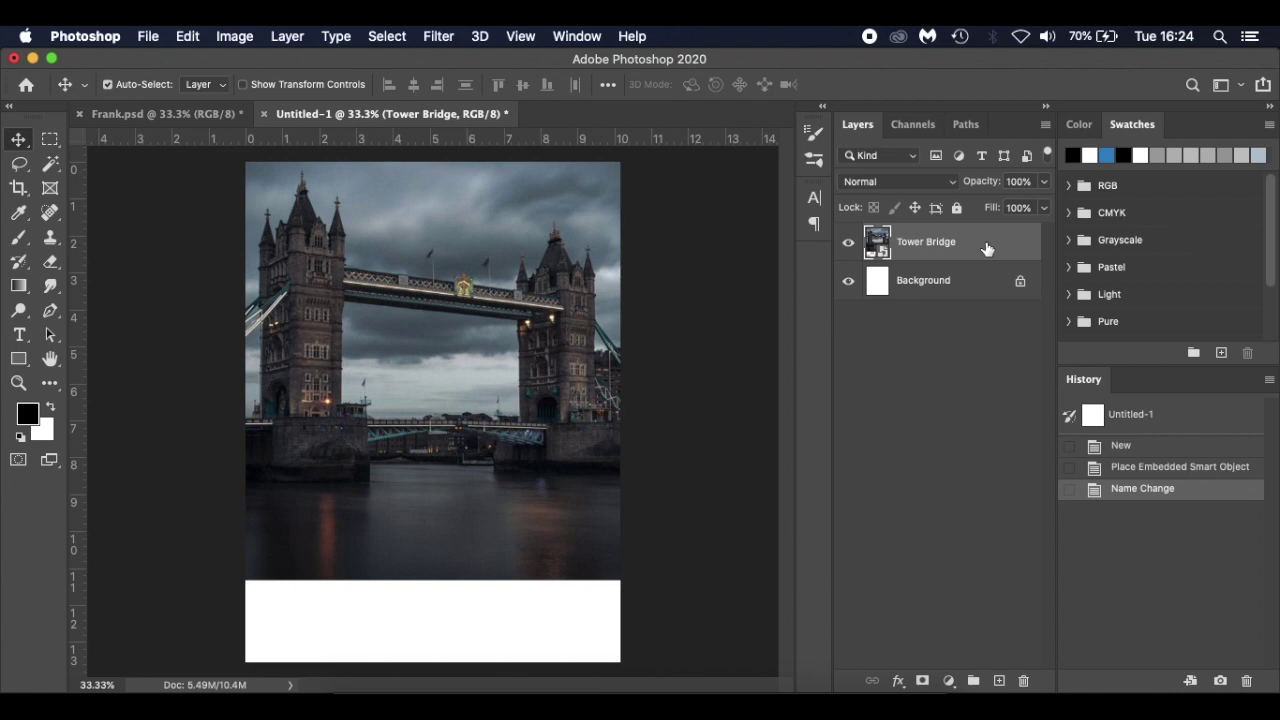
- Add a Curves adjustment clipped to the Tower Bridge layer, lowering the white point and shifting the black point slightly inward to darken it
{"action": "left_click", "coordinate": [948, 680]}
{"action": "left_click", "coordinate": [1016, 416]}
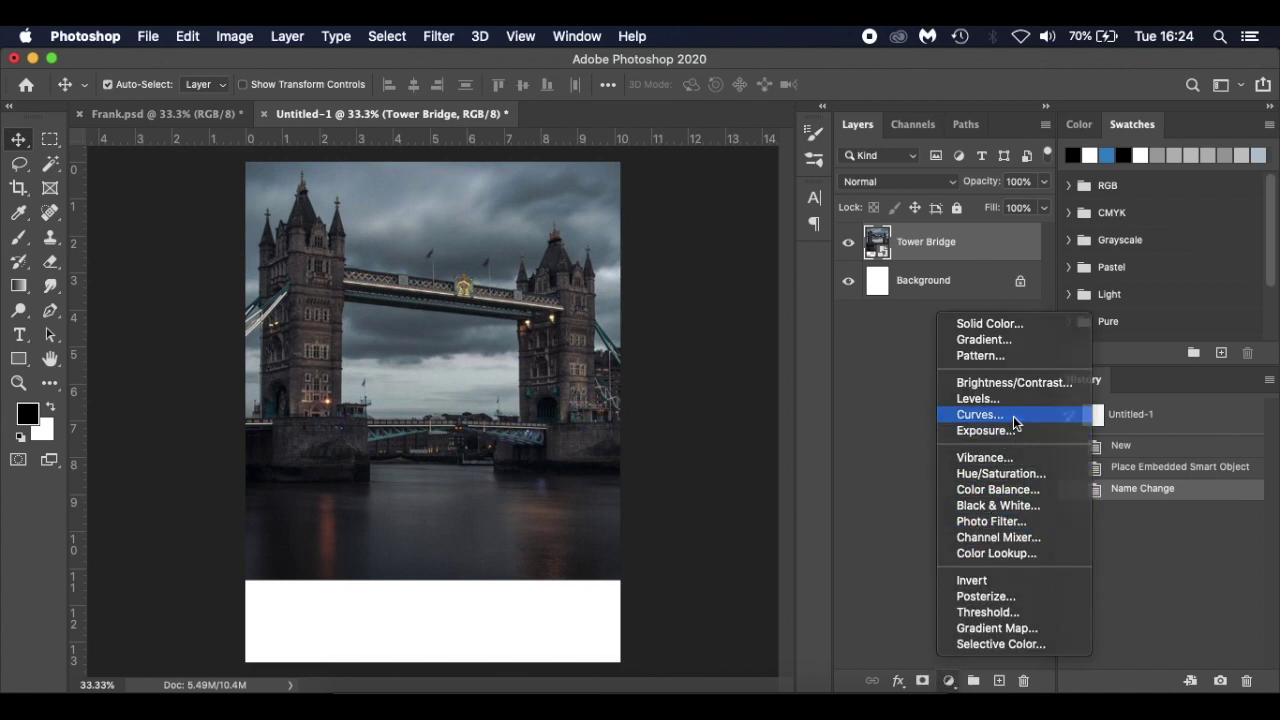
{"action": "left_click", "coordinate": [880, 551]}
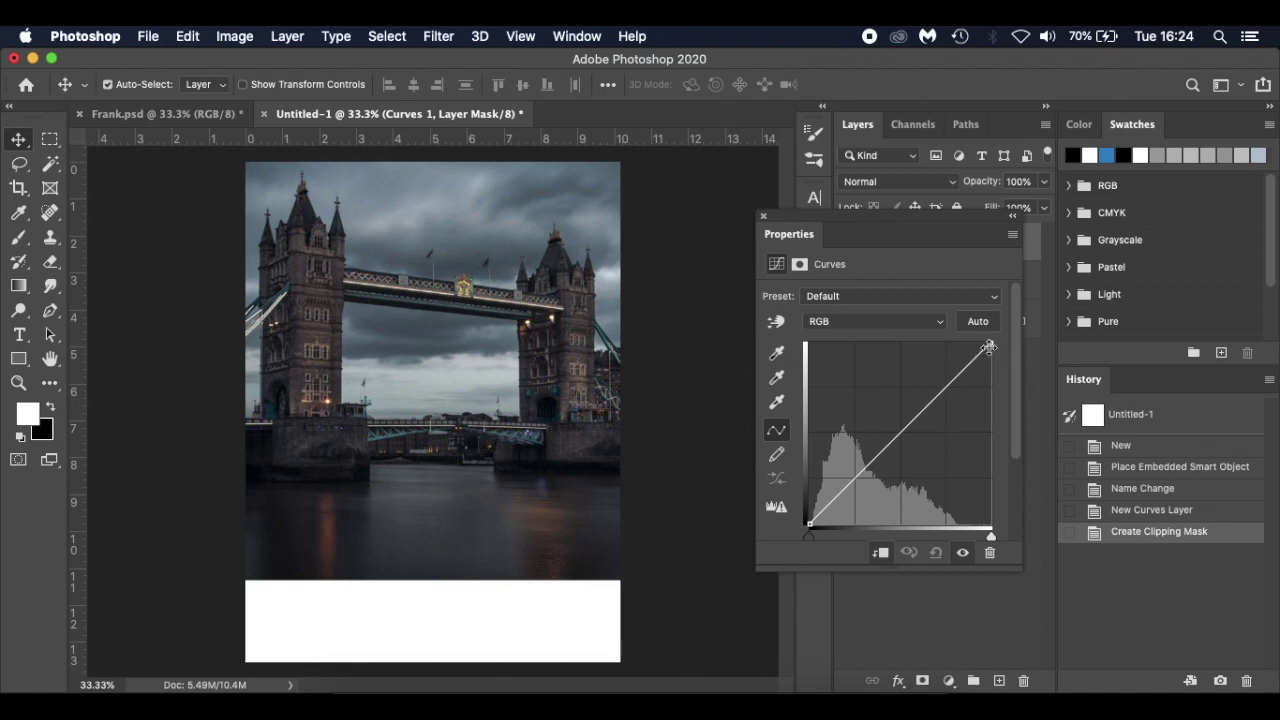
{"action": "left_click_drag", "start_coordinate": [988, 345], "coordinate": [995, 362]}
{"action": "left_click", "coordinate": [901, 443]}
{"action": "left_click_drag", "start_coordinate": [812, 529], "coordinate": [818, 527]}
{"action": "left_click", "coordinate": [964, 554]}
{"action": "left_click", "coordinate": [964, 554]}
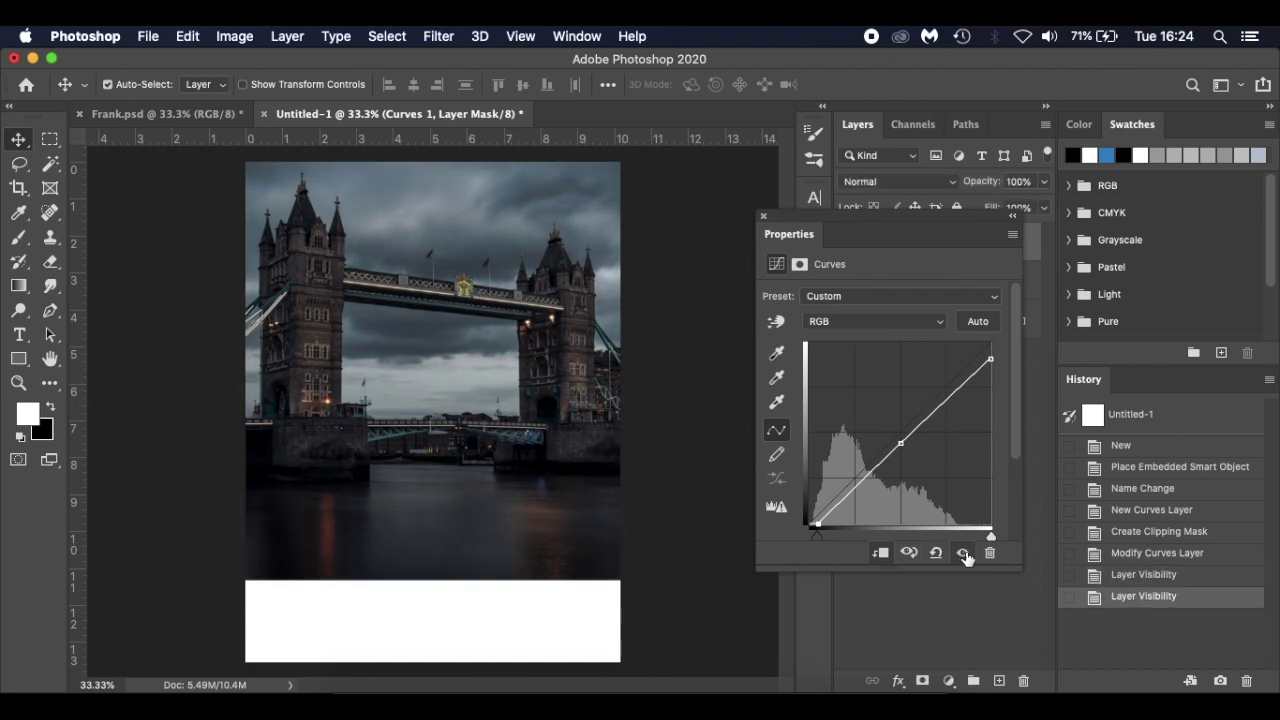
{"action": "left_click", "coordinate": [763, 217]}
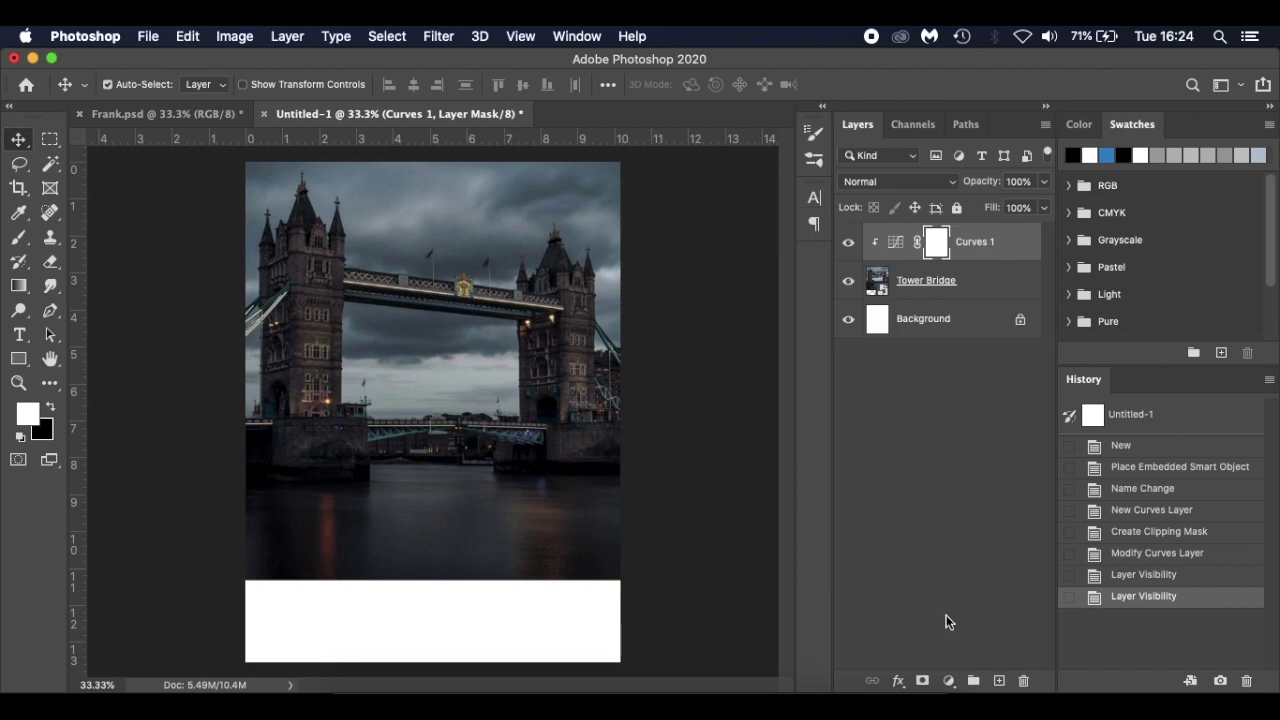
- Add a Vibrance adjustment with vibrance -25 above the Curves layer and clip it to the Tower Bridge layer
{"action": "left_click", "coordinate": [947, 681]}
{"action": "left_click", "coordinate": [975, 458]}
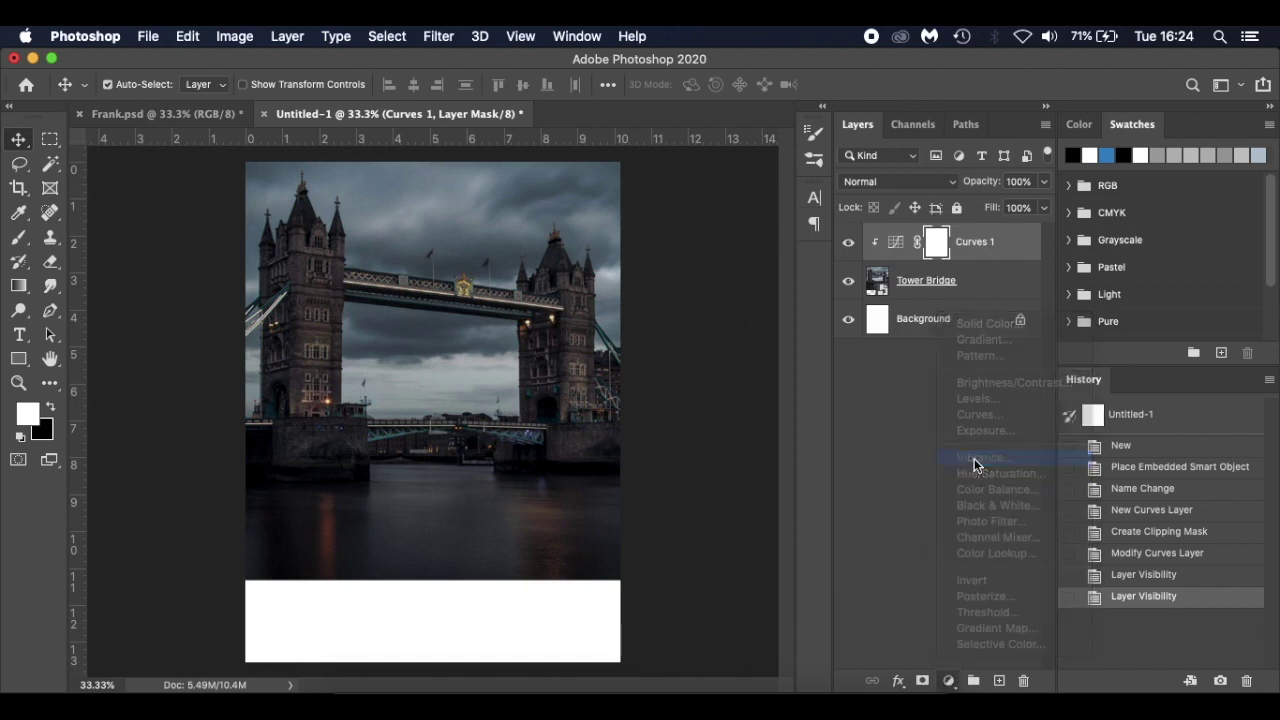
{"action": "left_click_drag", "start_coordinate": [866, 312], "coordinate": [852, 317]}
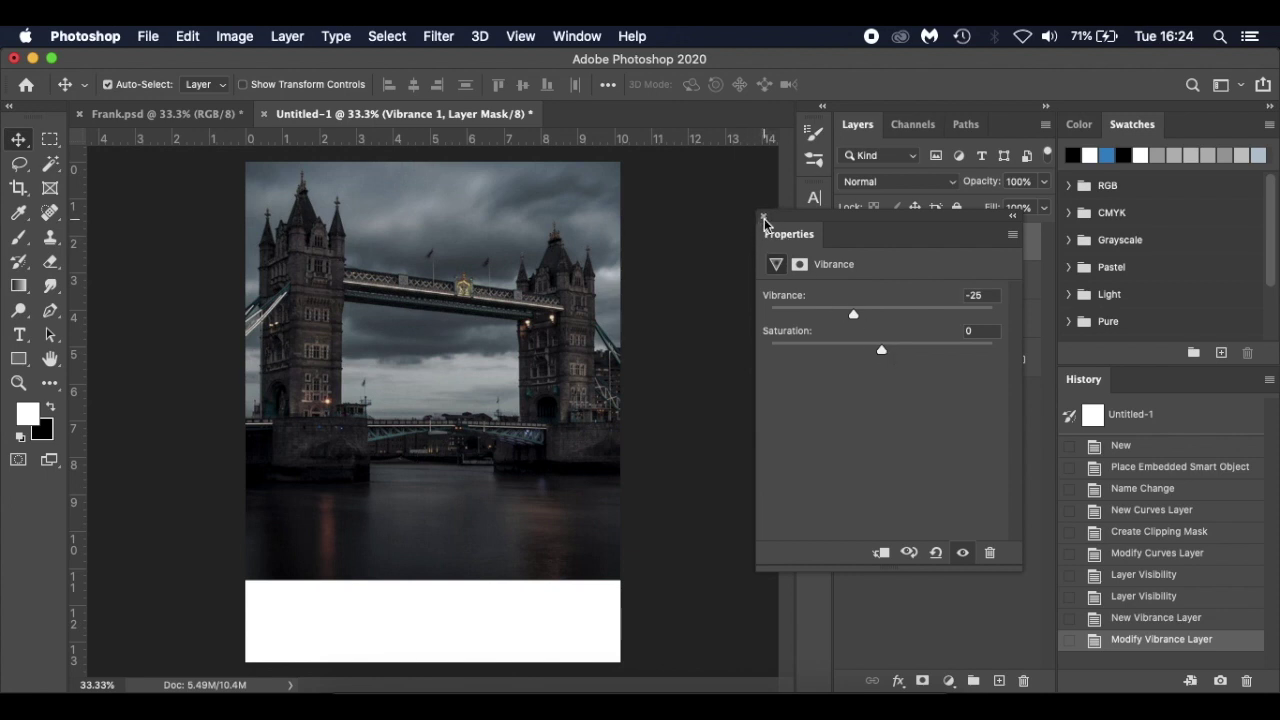
{"action": "left_click", "coordinate": [764, 218]}
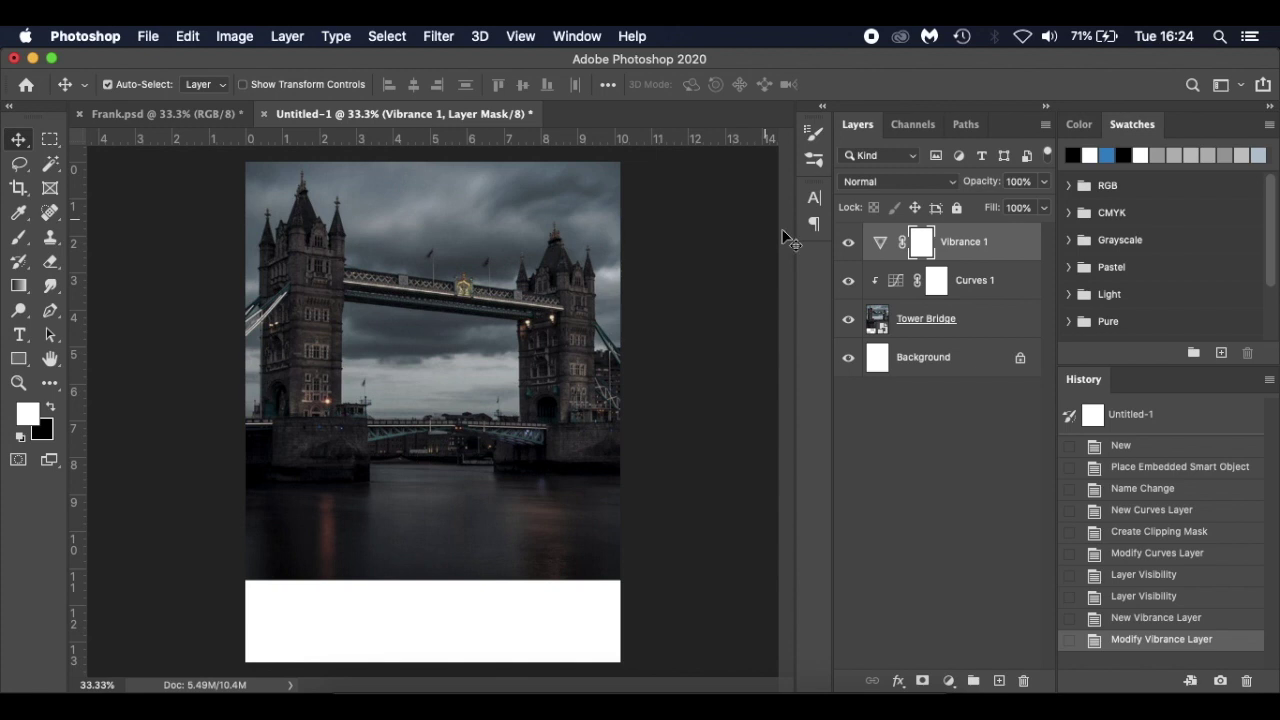
{"action": "left_click", "coordinate": [995, 266], "text": "alt"}
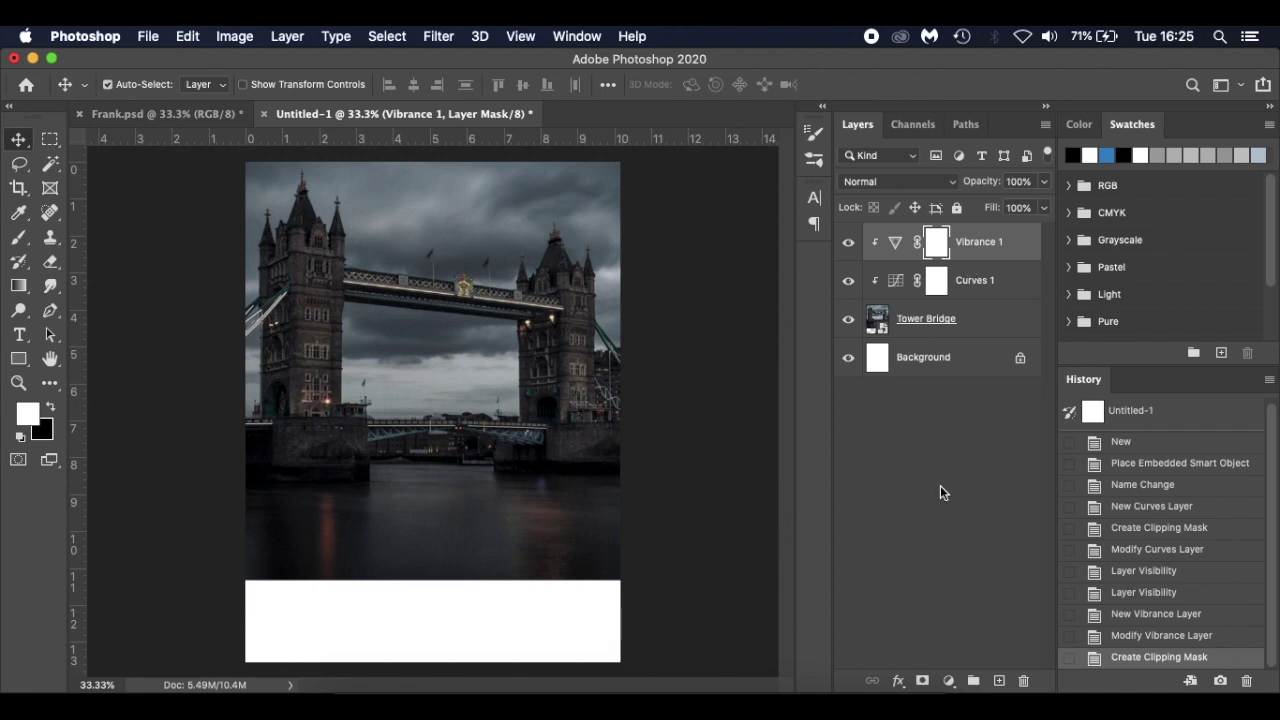
- Add a Color Balance adjustment with the midtones set to Cyan–Red -5 and Yellow–Blue +6
{"action": "left_click", "coordinate": [949, 681]}
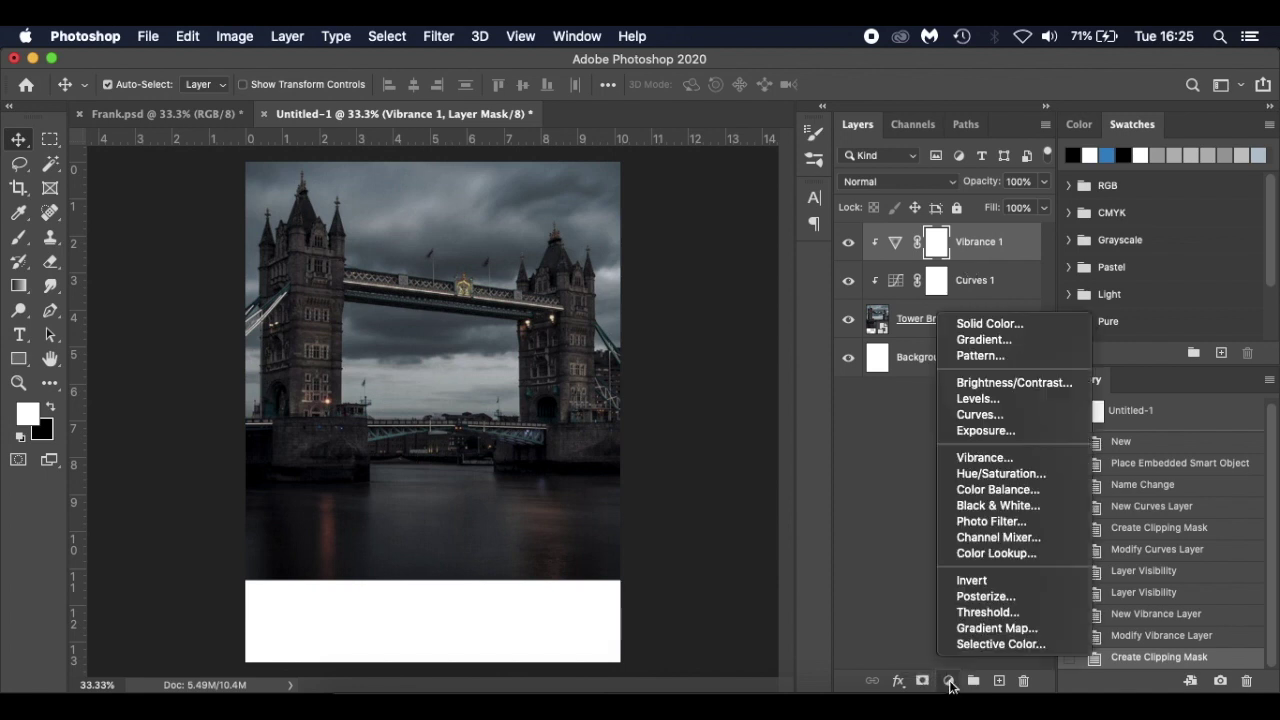
{"action": "left_click", "coordinate": [1014, 488]}
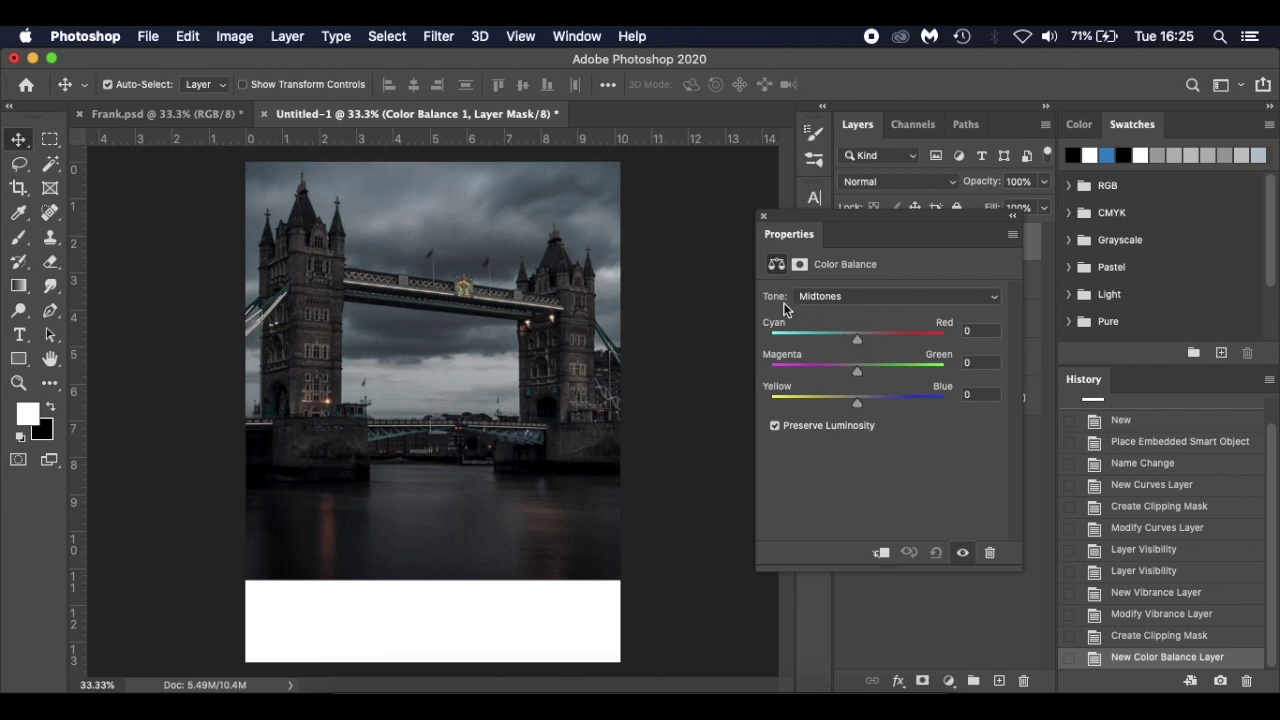
{"action": "left_click_drag", "start_coordinate": [858, 345], "coordinate": [856, 345]}
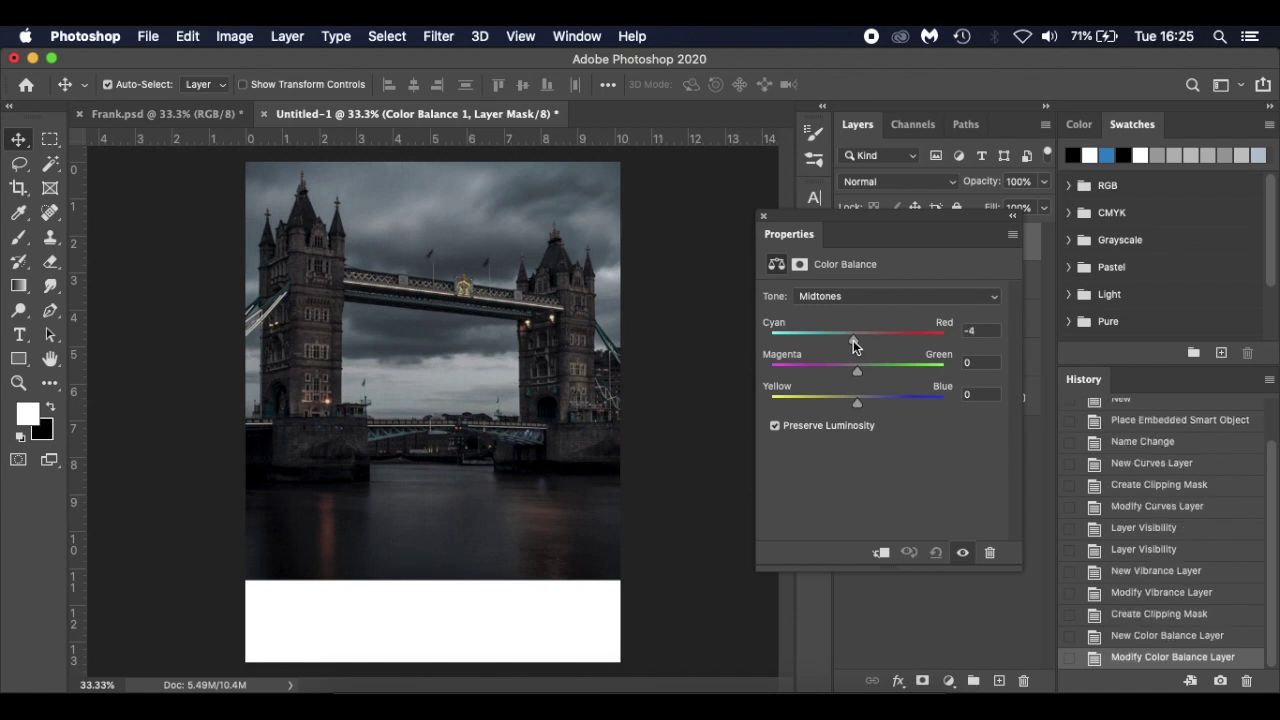
{"action": "left_click_drag", "start_coordinate": [853, 341], "coordinate": [852, 341]}
{"action": "left_click_drag", "start_coordinate": [857, 404], "coordinate": [860, 404]}
- Set the Color Balance highlights to Cyan–Red -5 and Yellow–Blue +4, and preview the image with and without the adjustment
{"action": "left_click", "coordinate": [878, 299]}
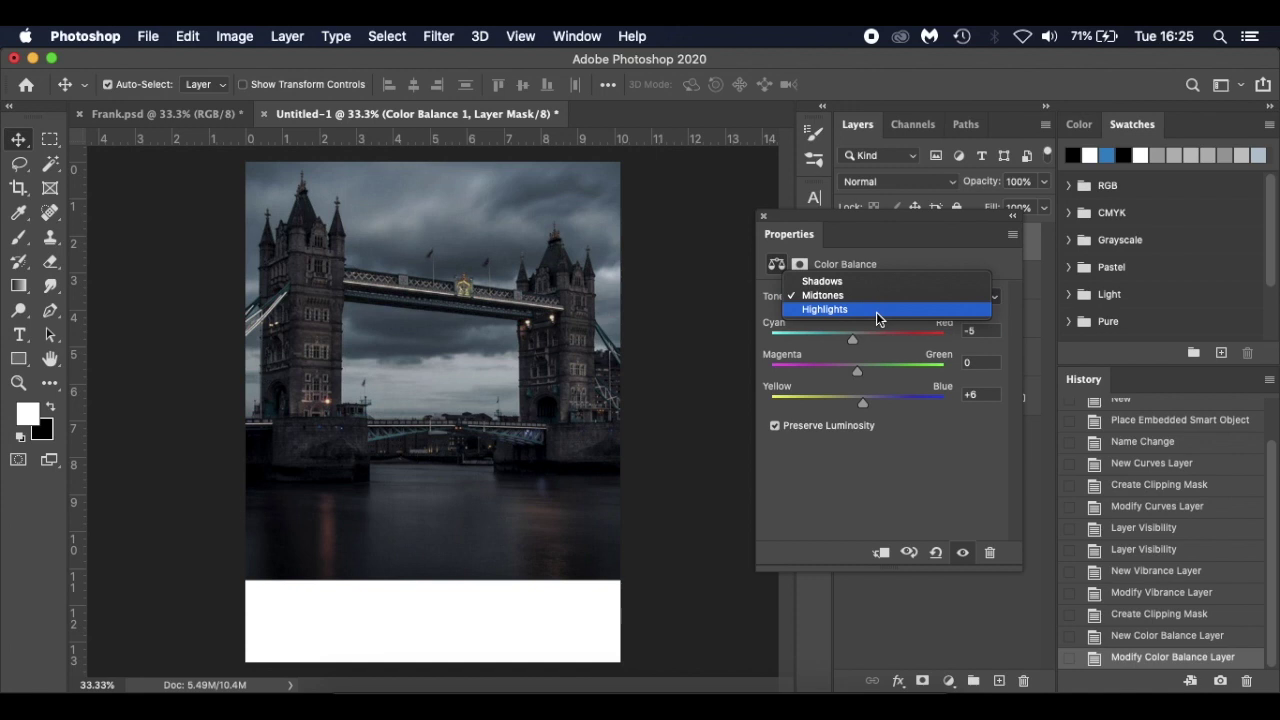
{"action": "left_click", "coordinate": [876, 312]}
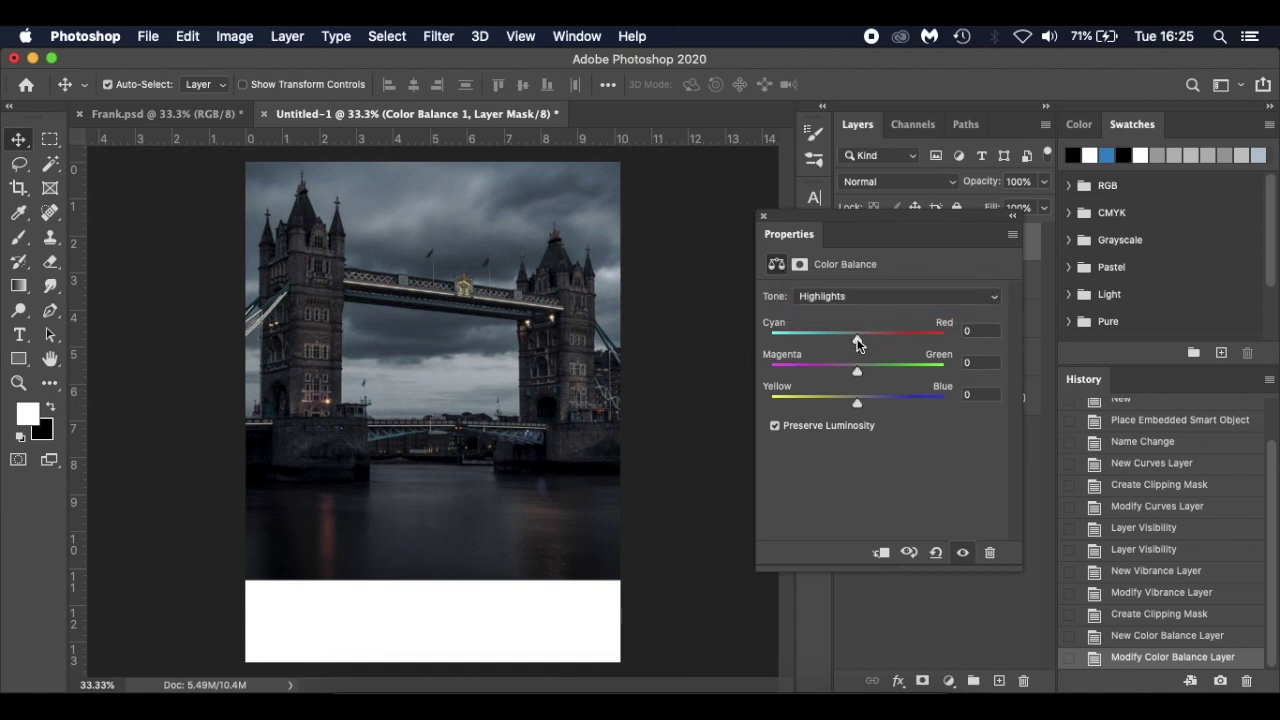
{"action": "left_click_drag", "start_coordinate": [858, 344], "coordinate": [856, 344]}
{"action": "left_click_drag", "start_coordinate": [855, 343], "coordinate": [853, 343]}
{"action": "left_click_drag", "start_coordinate": [857, 403], "coordinate": [860, 402]}
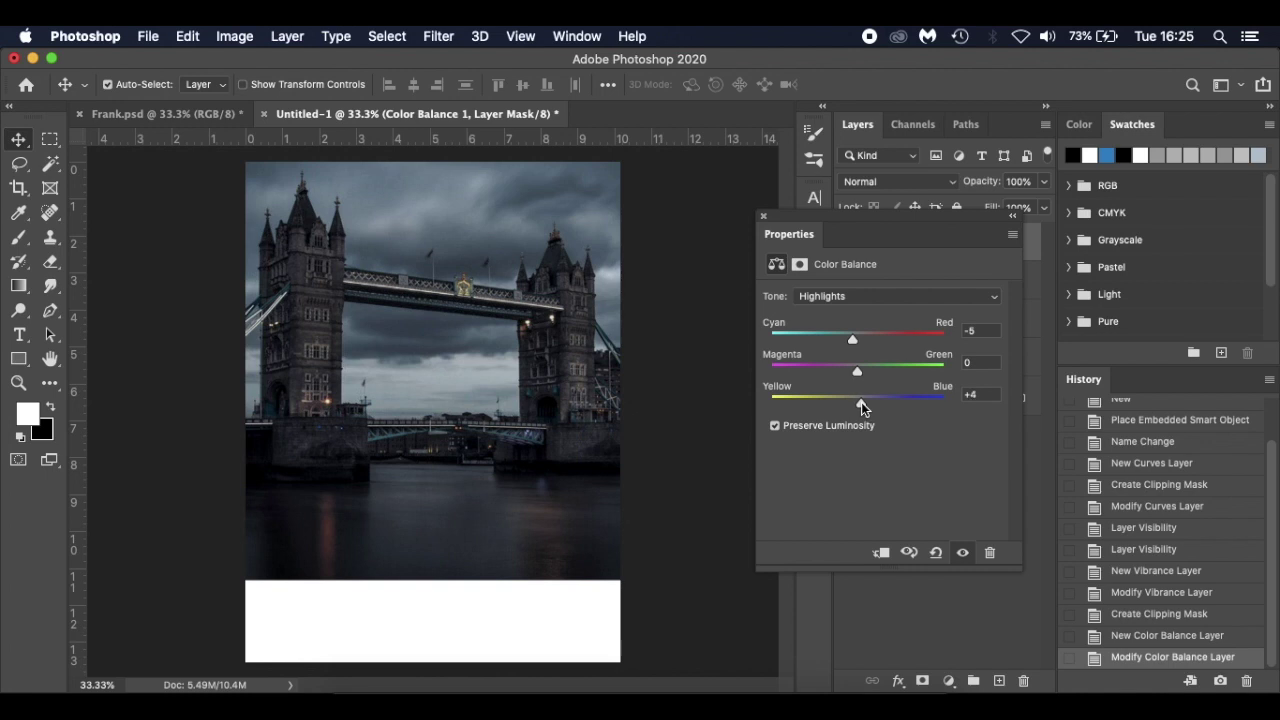
{"action": "left_click", "coordinate": [963, 553]}
{"action": "left_click", "coordinate": [963, 553]}
{"action": "left_click", "coordinate": [963, 553]}
{"action": "left_click", "coordinate": [963, 553]}
{"action": "left_click", "coordinate": [963, 553]}
{"action": "left_click", "coordinate": [963, 553]}
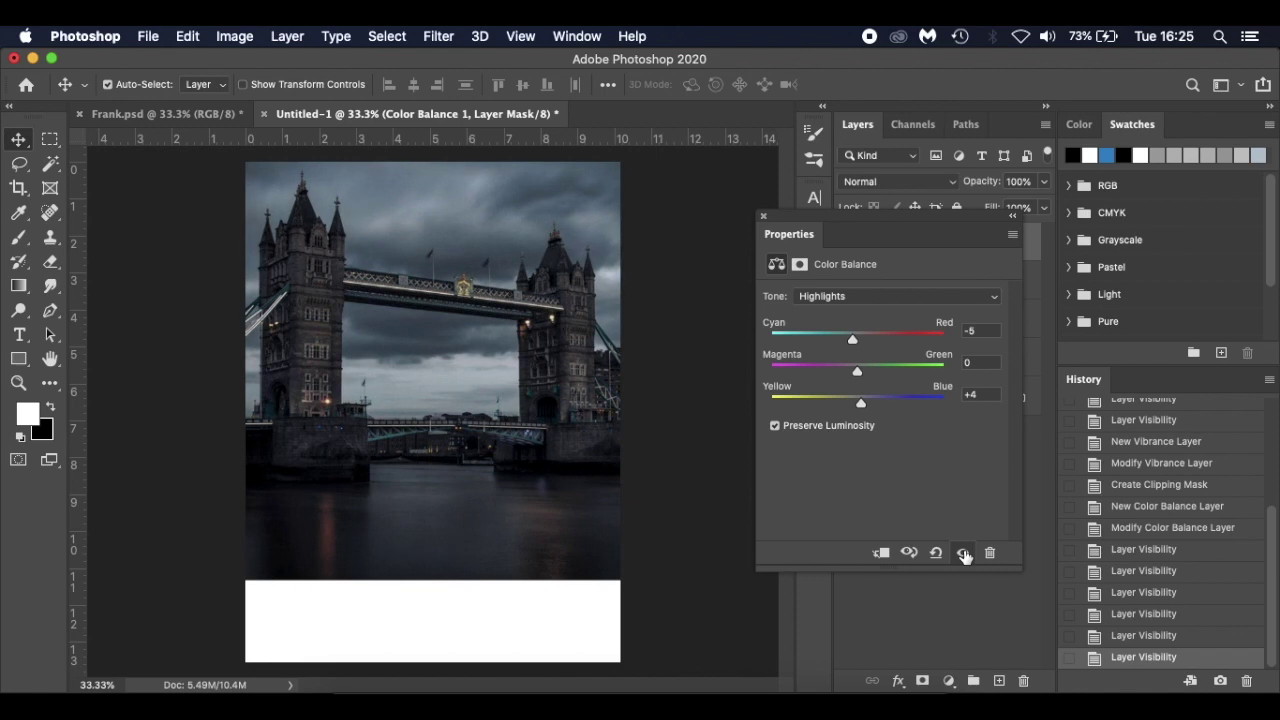
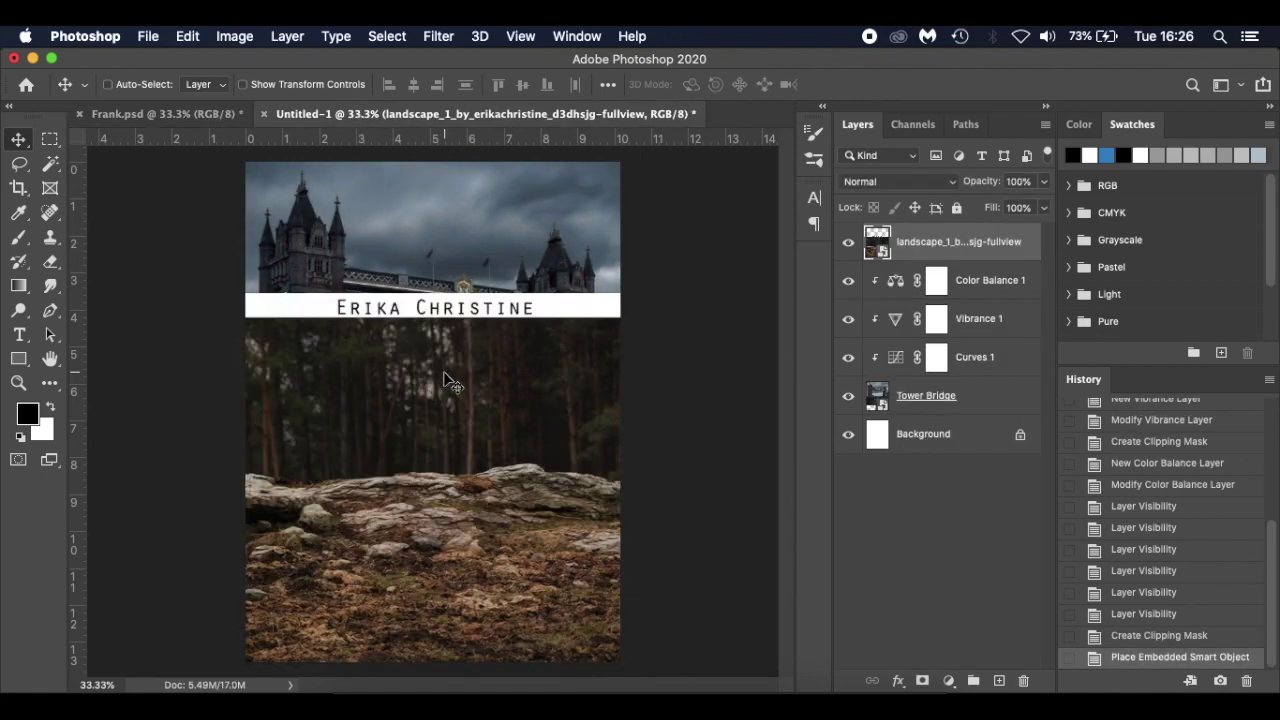
- Scale the rocky landscape layer down to about 198% and snap it to the bottom edge of the canvas
{"action": "key", "text": "super+t"}
{"action": "mouse_move", "coordinate": [688, 293]}
{"action": "left_mouse_down"}
{"action": "mouse_move", "coordinate": [666, 297]}
{"action": "mouse_move", "coordinate": [679, 300]}
{"action": "left_mouse_up"}
{"action": "left_click_drag", "start_coordinate": [548, 496], "coordinate": [549, 505]}
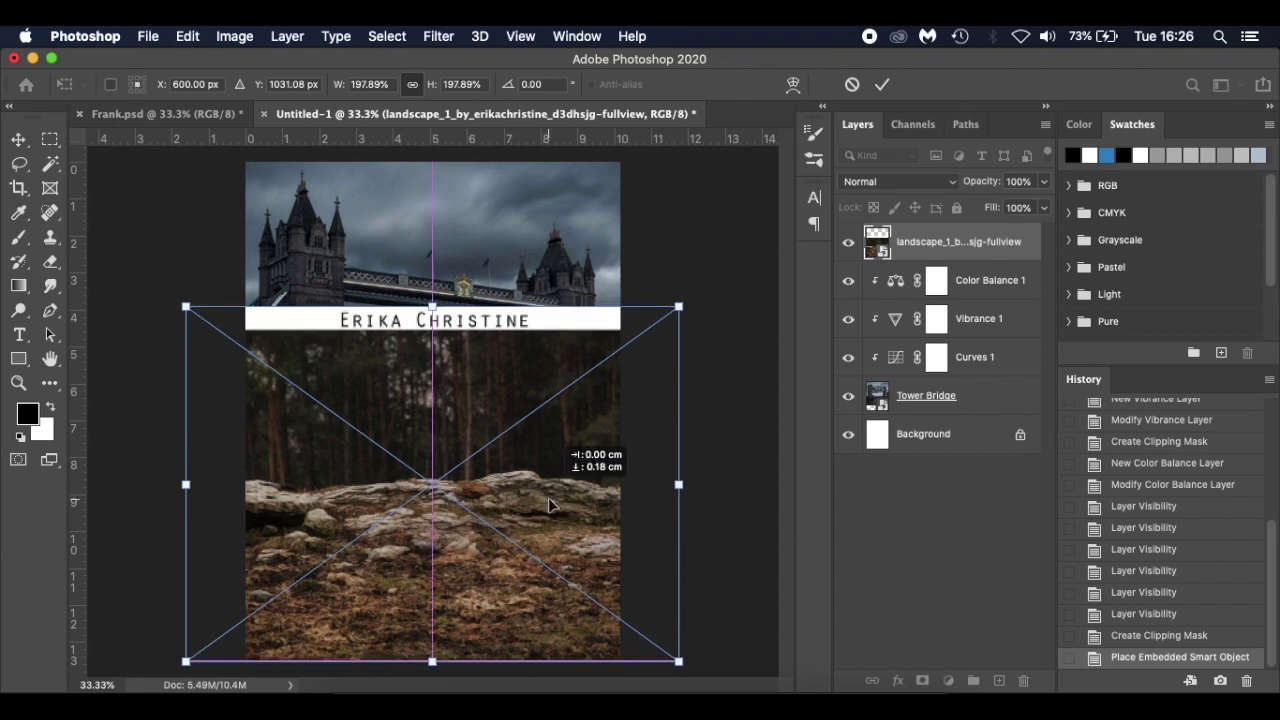
{"action": "key", "text": "Return"}
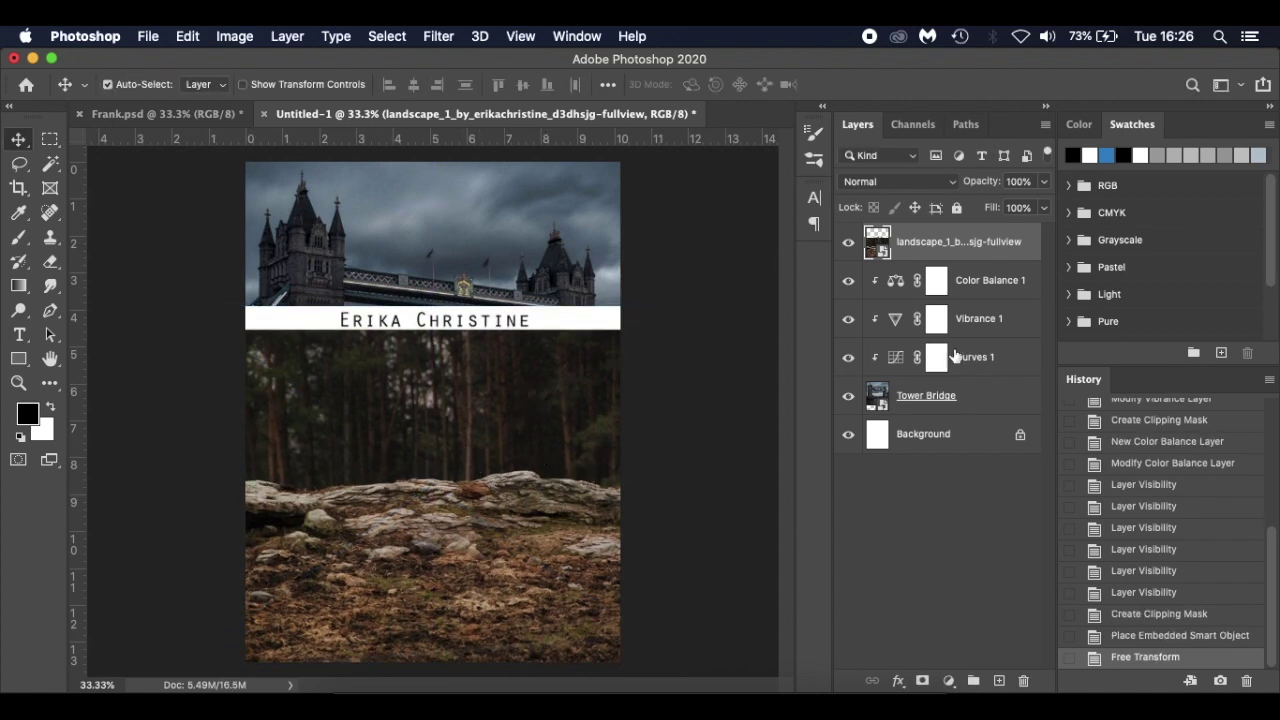
- Start a Pen tool path just outside the canvas's left edge, tracing the rock ridge's upper outline across its leftmost section
{"action": "scroll", "coordinate": [372, 478], "scroll_direction": "up", "scroll_amount": 3}
{"action": "scroll", "coordinate": [372, 478], "scroll_direction": "down", "scroll_amount": 5}
{"action": "scroll", "coordinate": [372, 478], "scroll_direction": "left", "scroll_amount": 4}
{"action": "scroll", "coordinate": [330, 465], "scroll_direction": "left", "scroll_amount": 2}
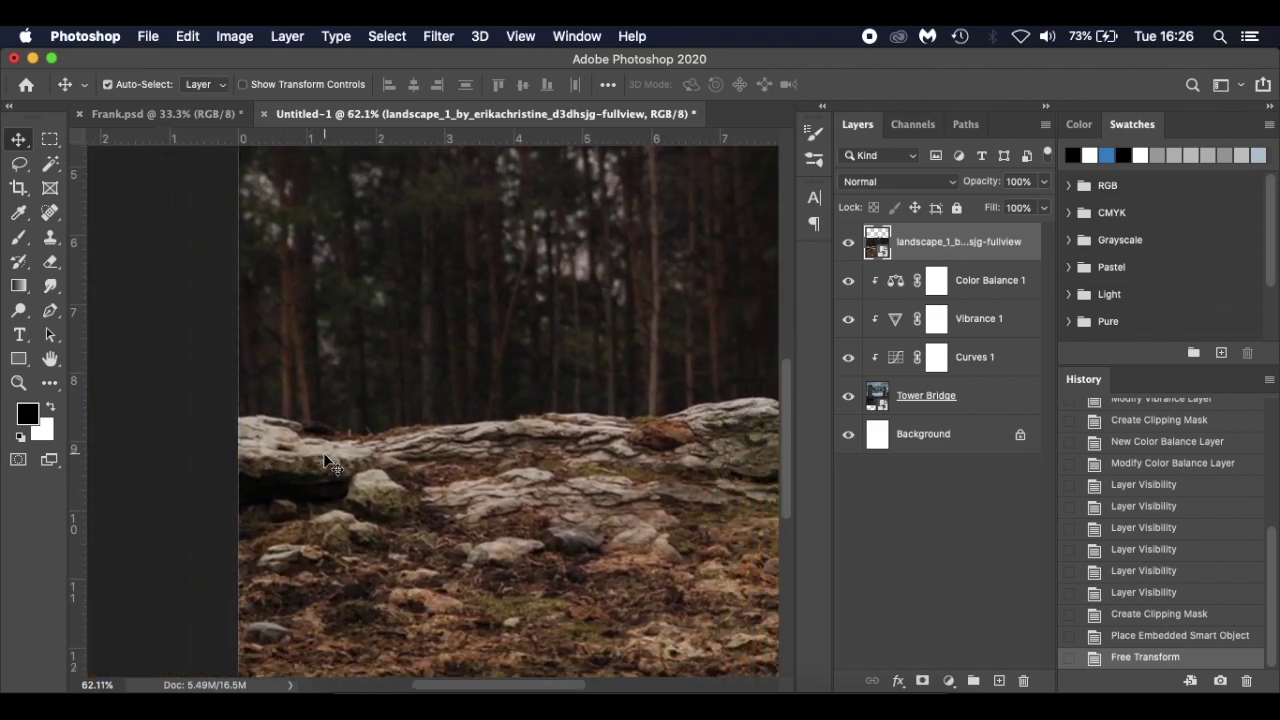
{"action": "key", "text": "p"}
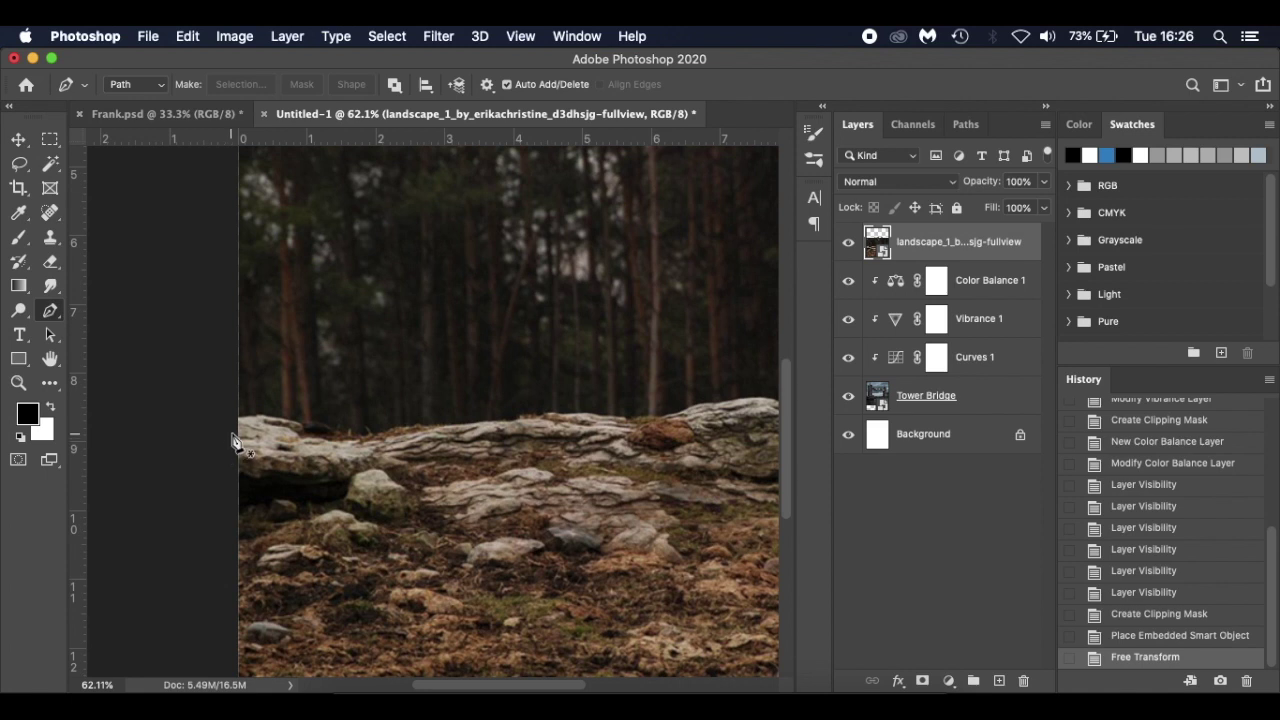
{"action": "left_click", "coordinate": [231, 423]}
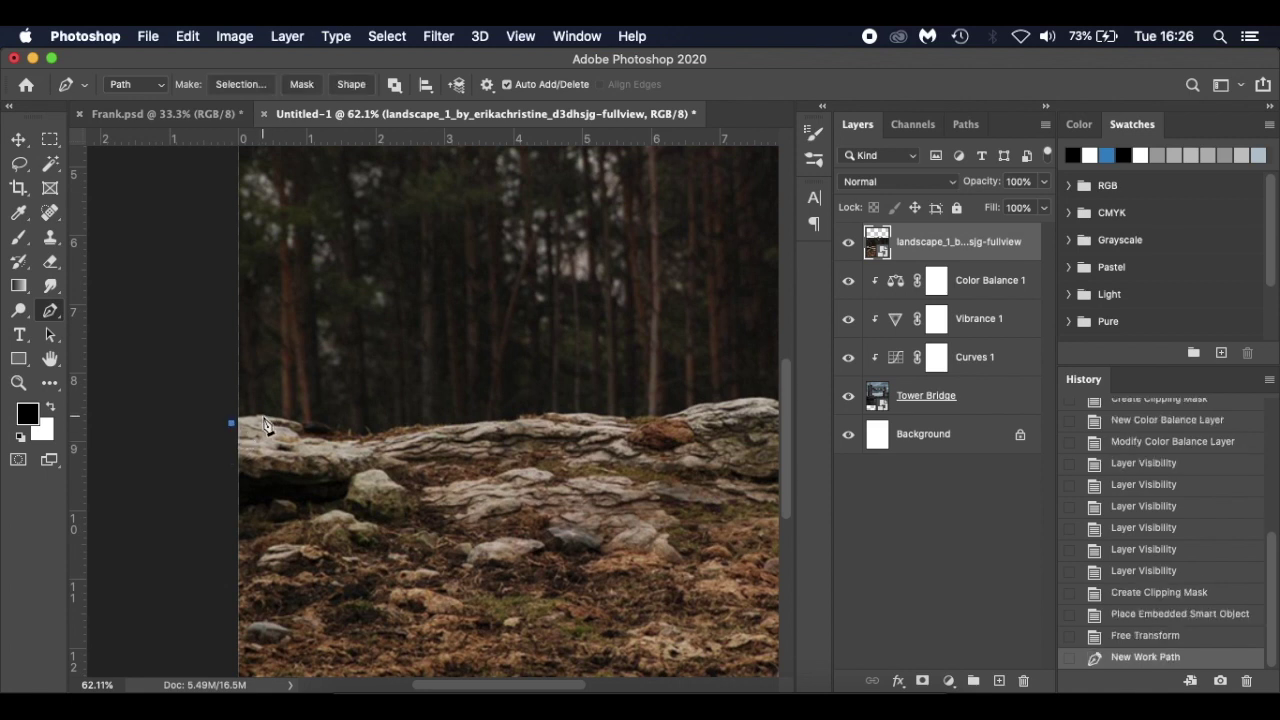
{"action": "left_click_drag", "start_coordinate": [273, 426], "coordinate": [281, 427]}
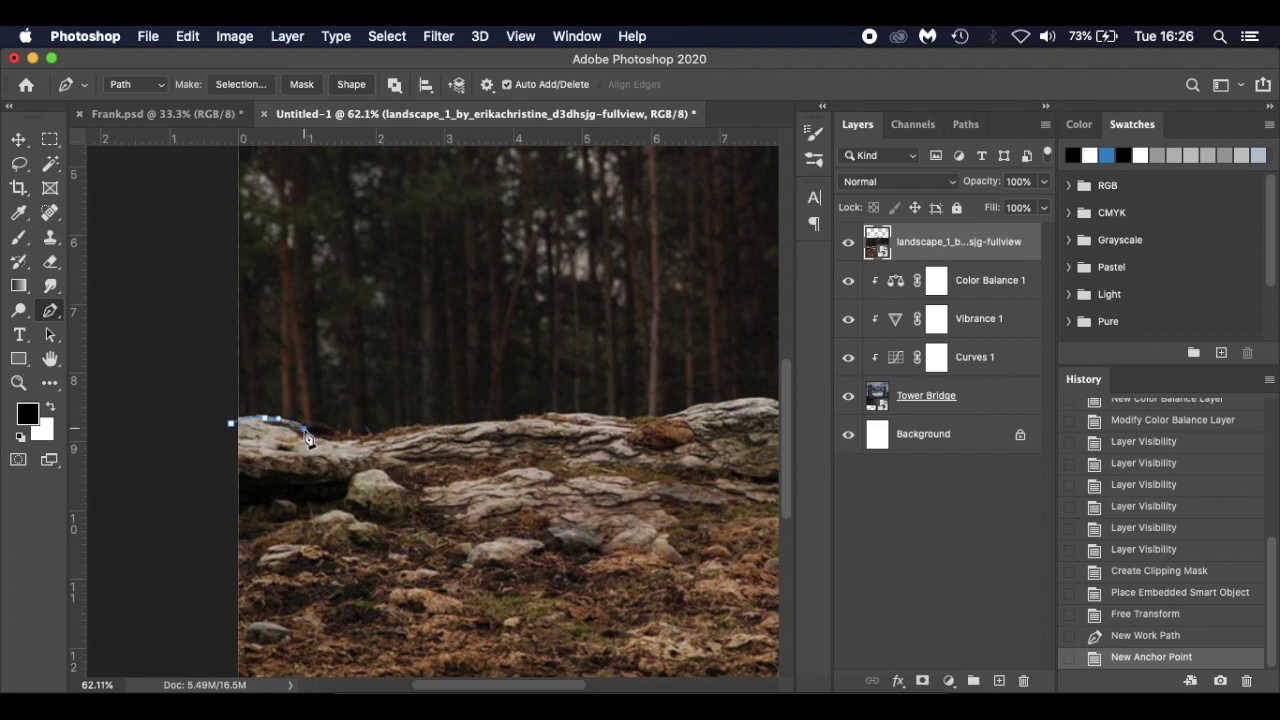
{"action": "left_click", "coordinate": [305, 432]}
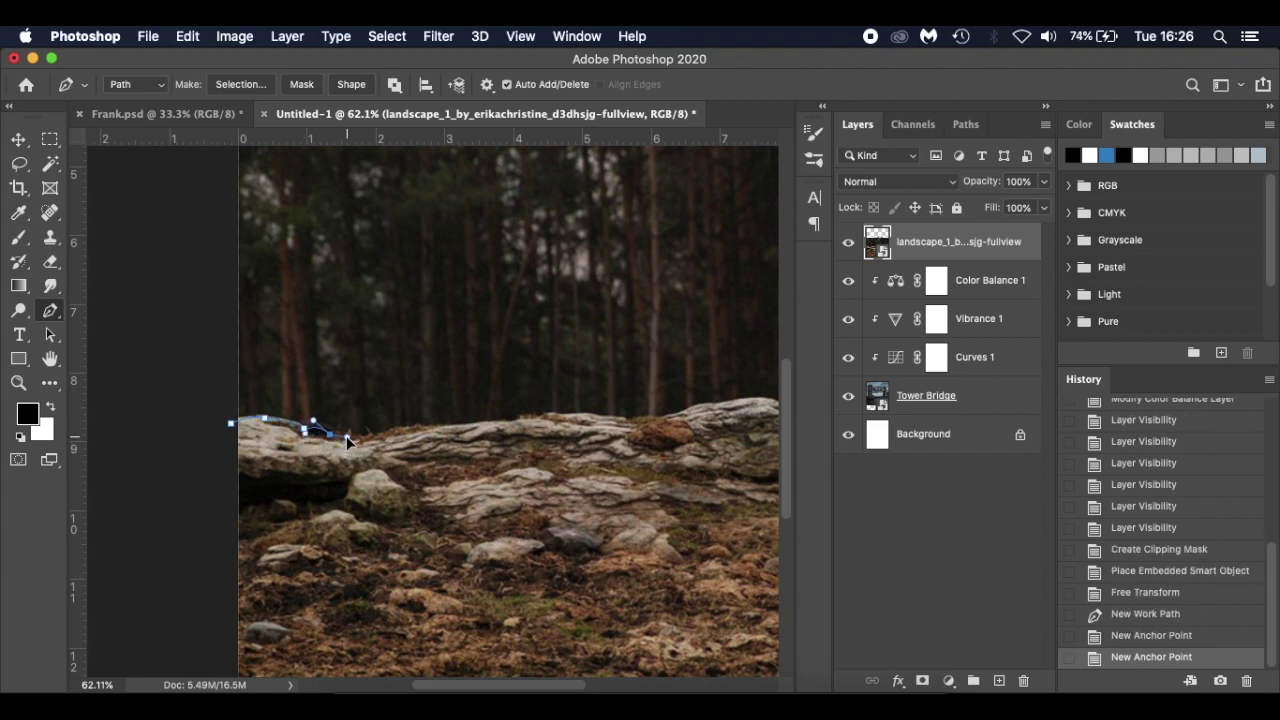
{"action": "left_click", "coordinate": [347, 436]}
{"action": "left_click_drag", "start_coordinate": [404, 430], "coordinate": [430, 425]}
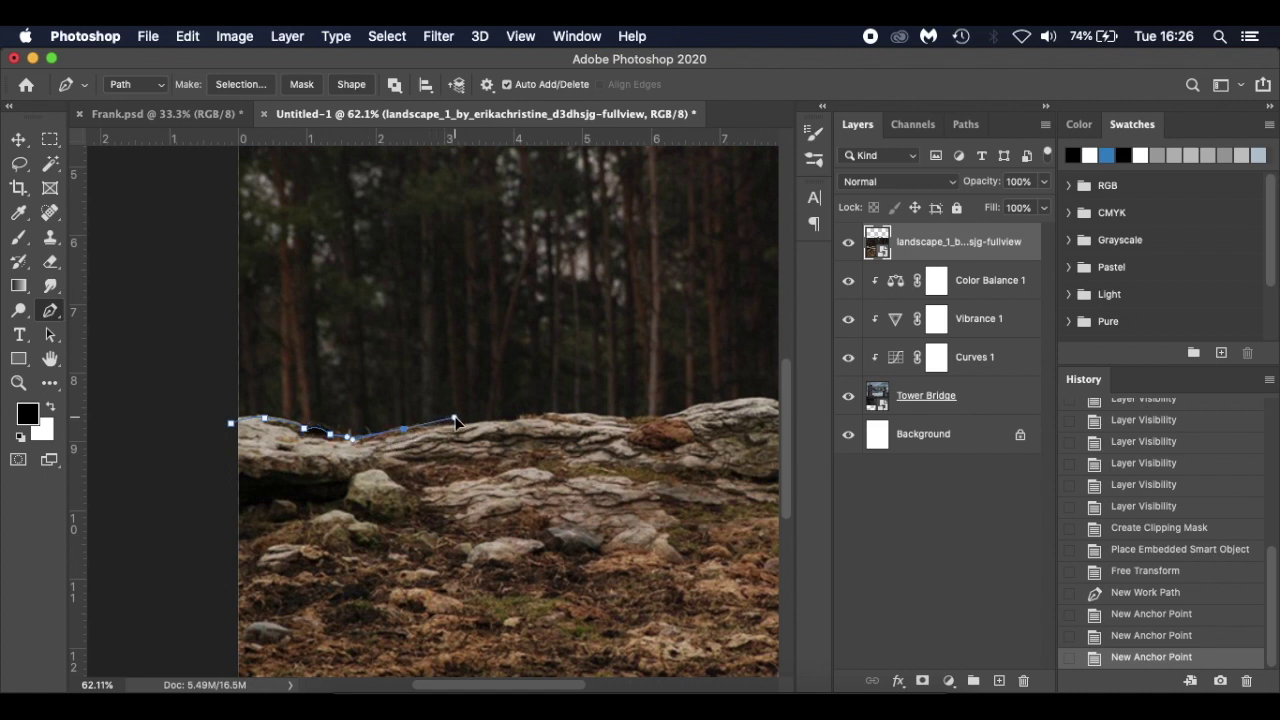
- Continue the path with curved anchor points along the middle of the rock ridge and over its highest rock
{"action": "left_click", "coordinate": [441, 428]}
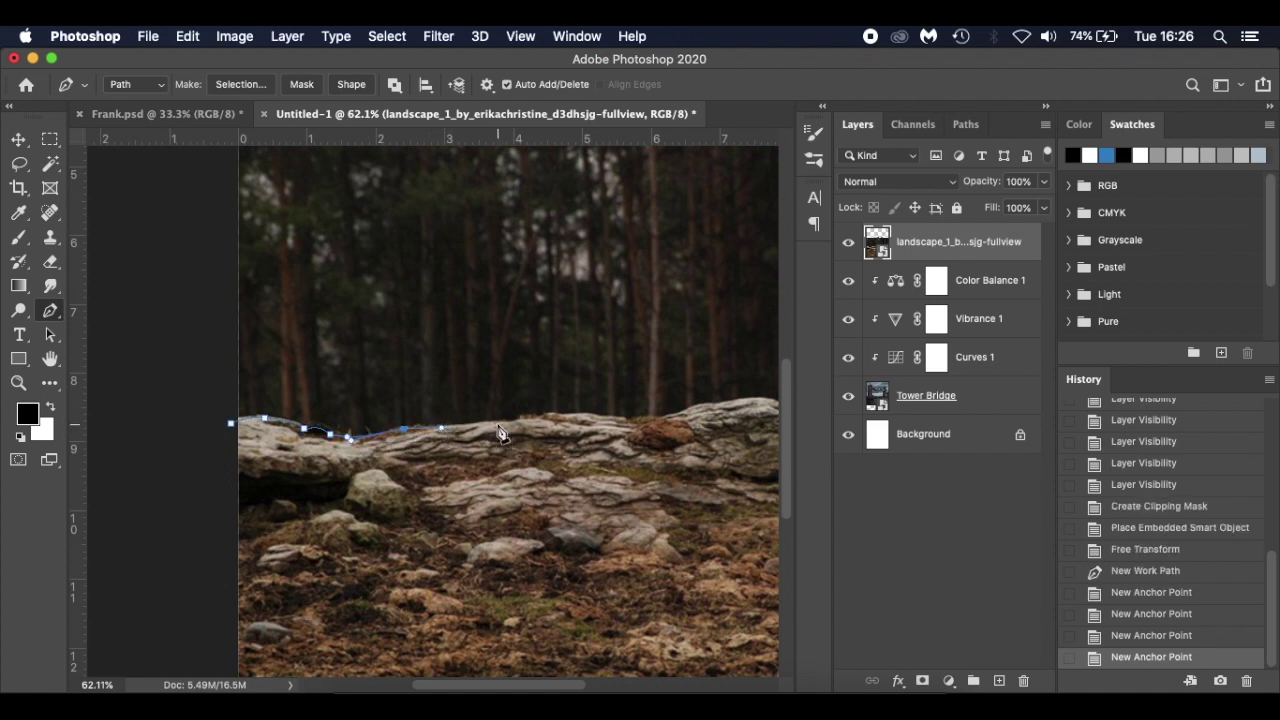
{"action": "left_click_drag", "start_coordinate": [498, 427], "coordinate": [514, 428]}
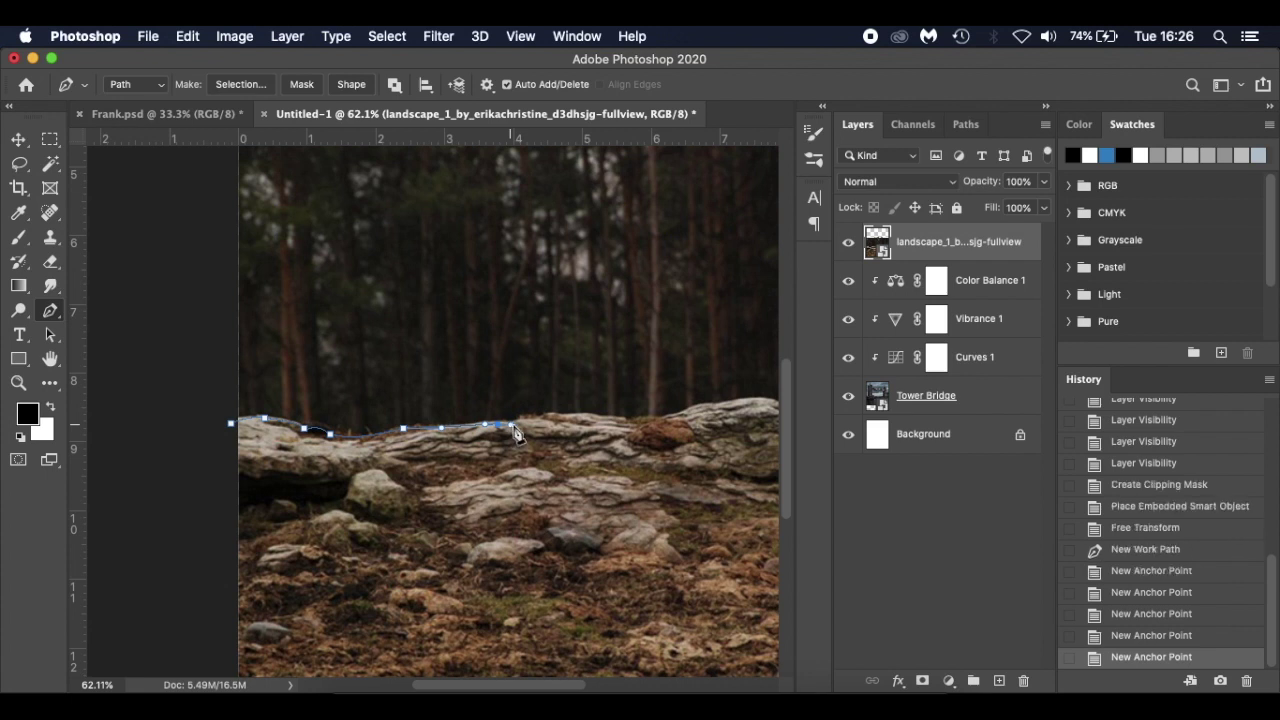
{"action": "left_click", "coordinate": [542, 419]}
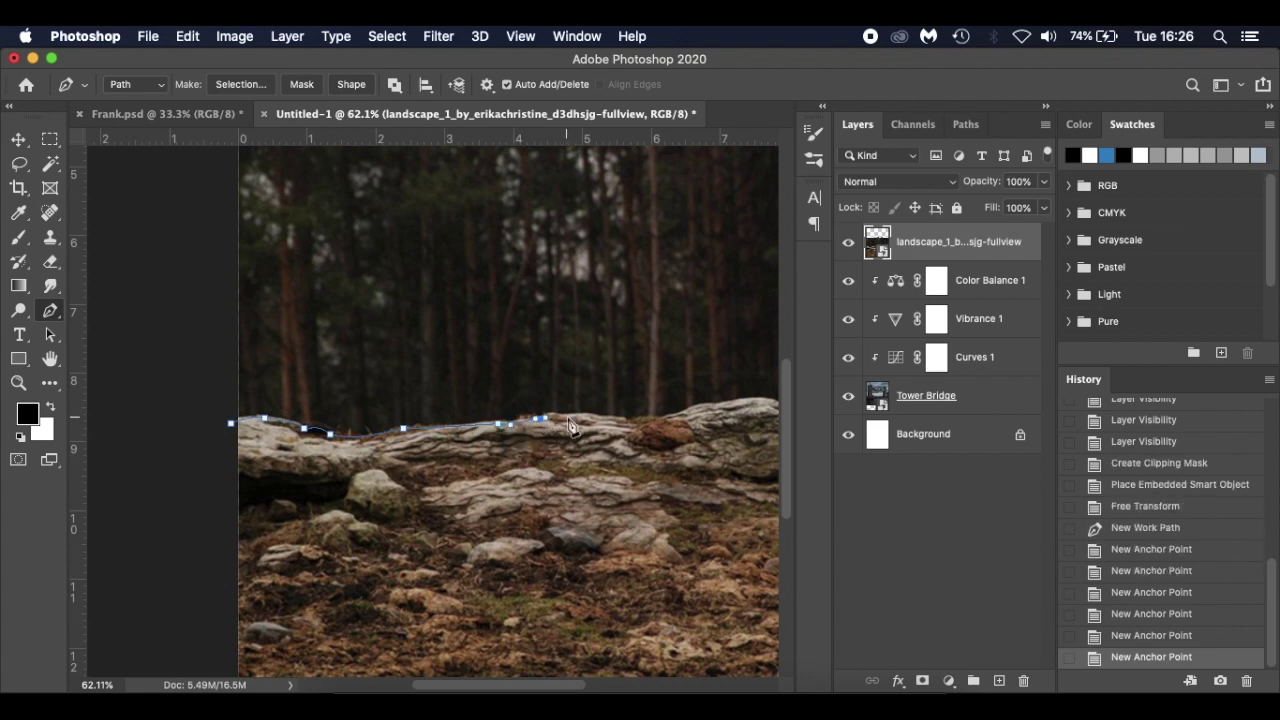
{"action": "left_click_drag", "start_coordinate": [580, 422], "coordinate": [587, 423]}
{"action": "left_click_drag", "start_coordinate": [638, 422], "coordinate": [656, 428]}
{"action": "scroll", "coordinate": [640, 430], "scroll_direction": "right", "scroll_amount": 5}
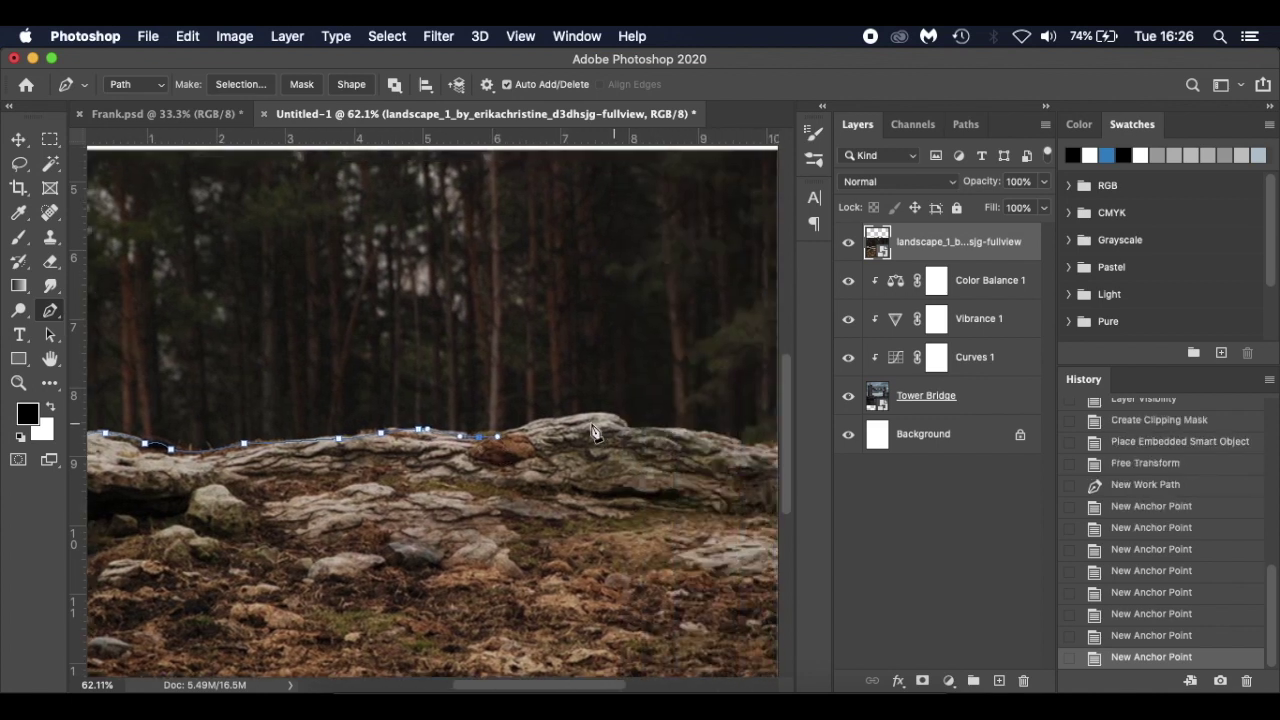
{"action": "left_click_drag", "start_coordinate": [549, 423], "coordinate": [638, 452]}
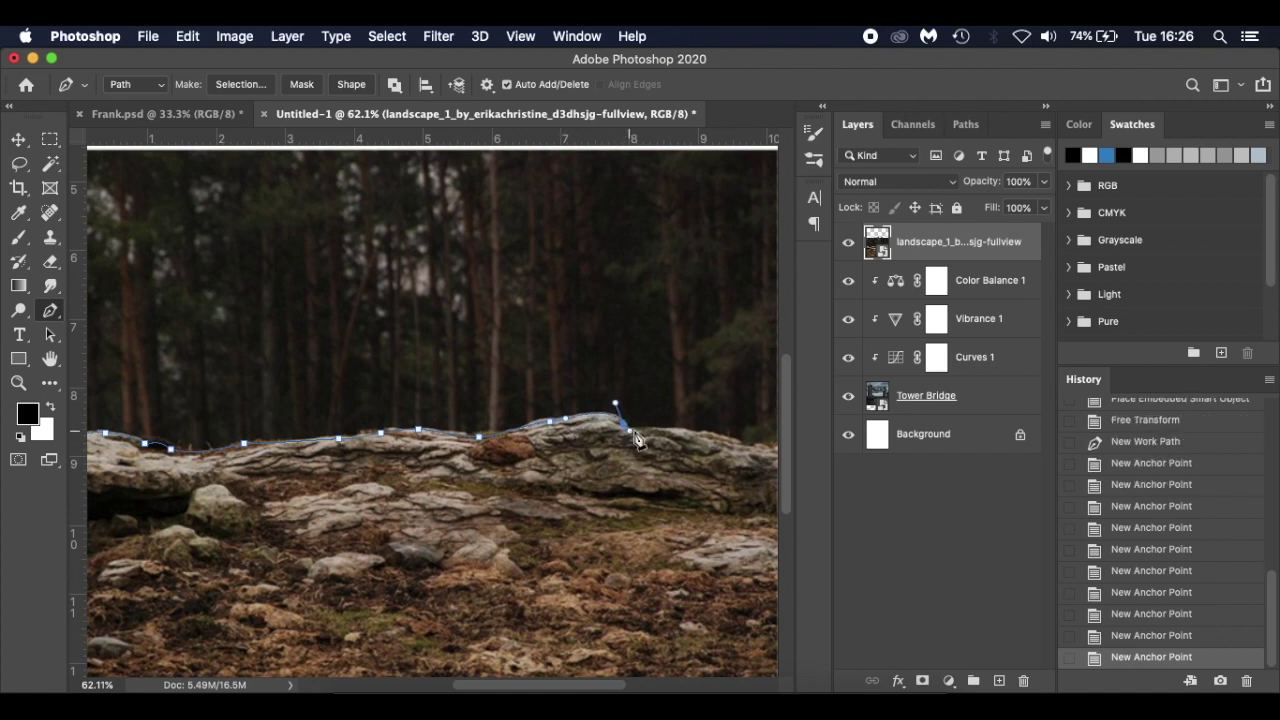
- Trace the ridge's remaining right section past the canvas edge, and close the path around the ground below the canvas
{"action": "scroll", "coordinate": [652, 441], "scroll_direction": "right", "scroll_amount": 3}
{"action": "scroll", "coordinate": [652, 441], "scroll_direction": "right", "scroll_amount": 1}
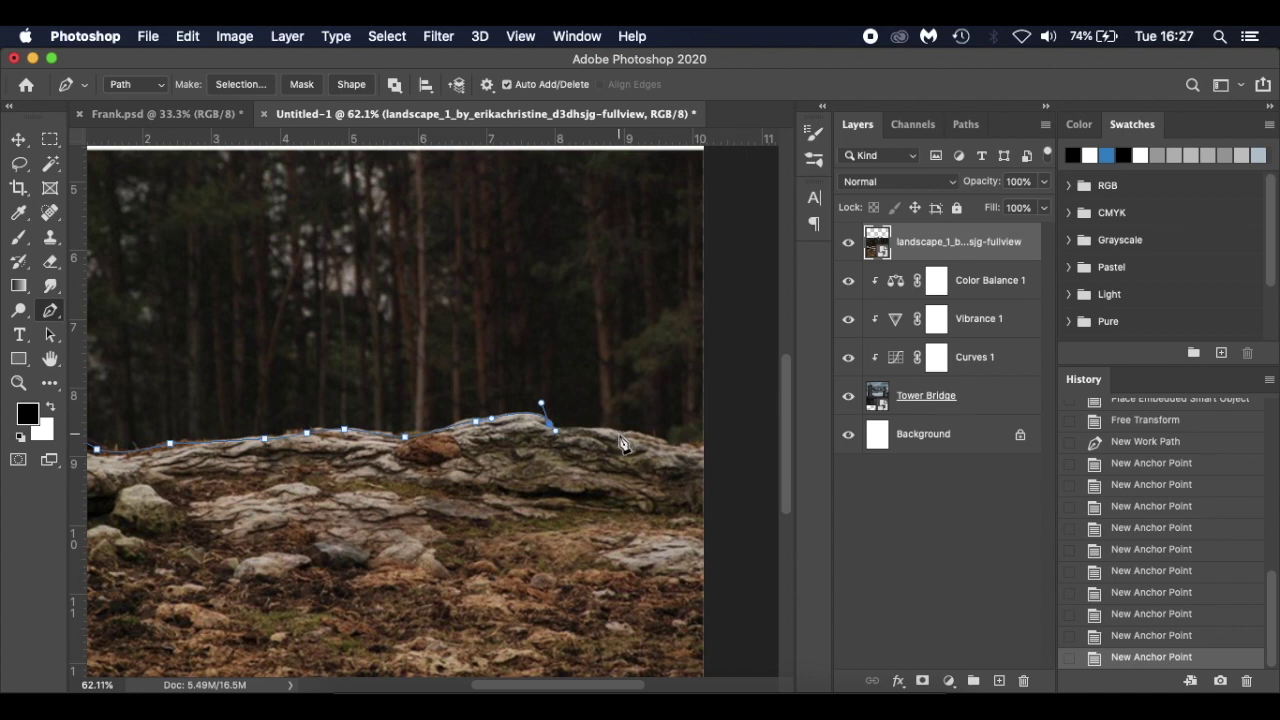
{"action": "left_click", "coordinate": [640, 434]}
{"action": "left_click", "coordinate": [656, 435]}
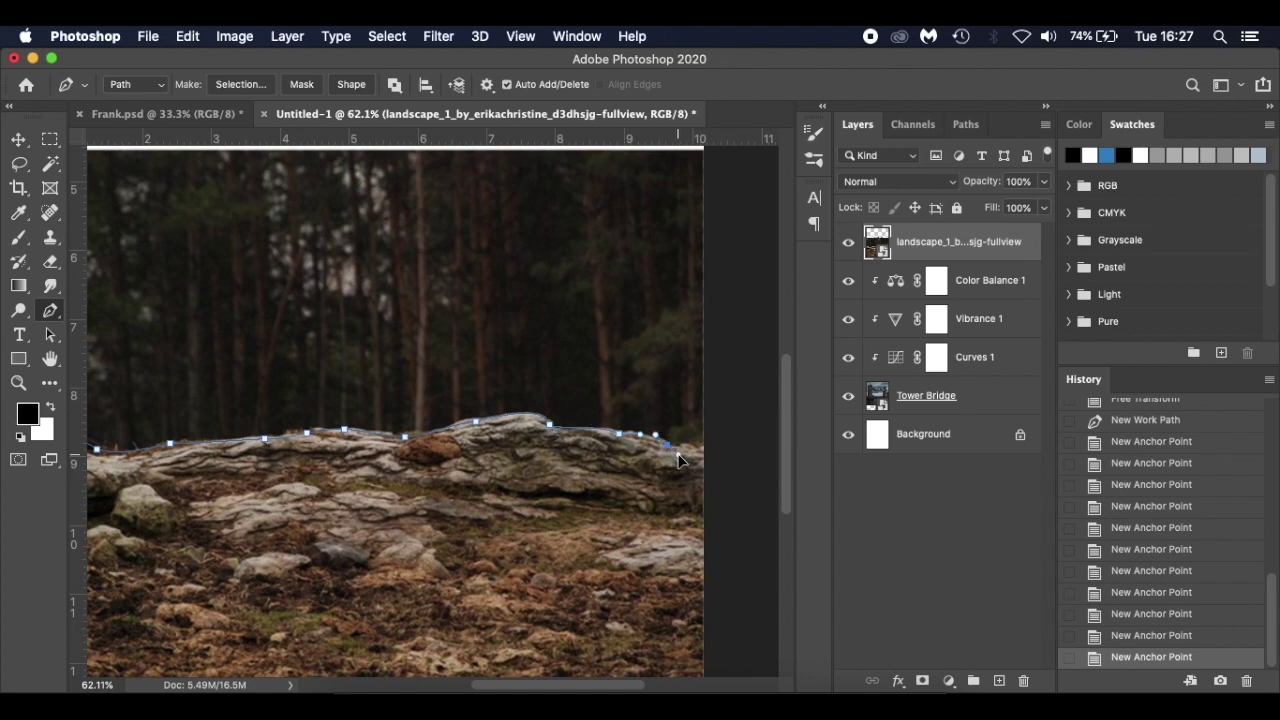
{"action": "left_click", "coordinate": [678, 451]}
{"action": "left_click", "coordinate": [718, 455]}
{"action": "scroll", "coordinate": [720, 460], "scroll_direction": "down", "scroll_amount": 5}
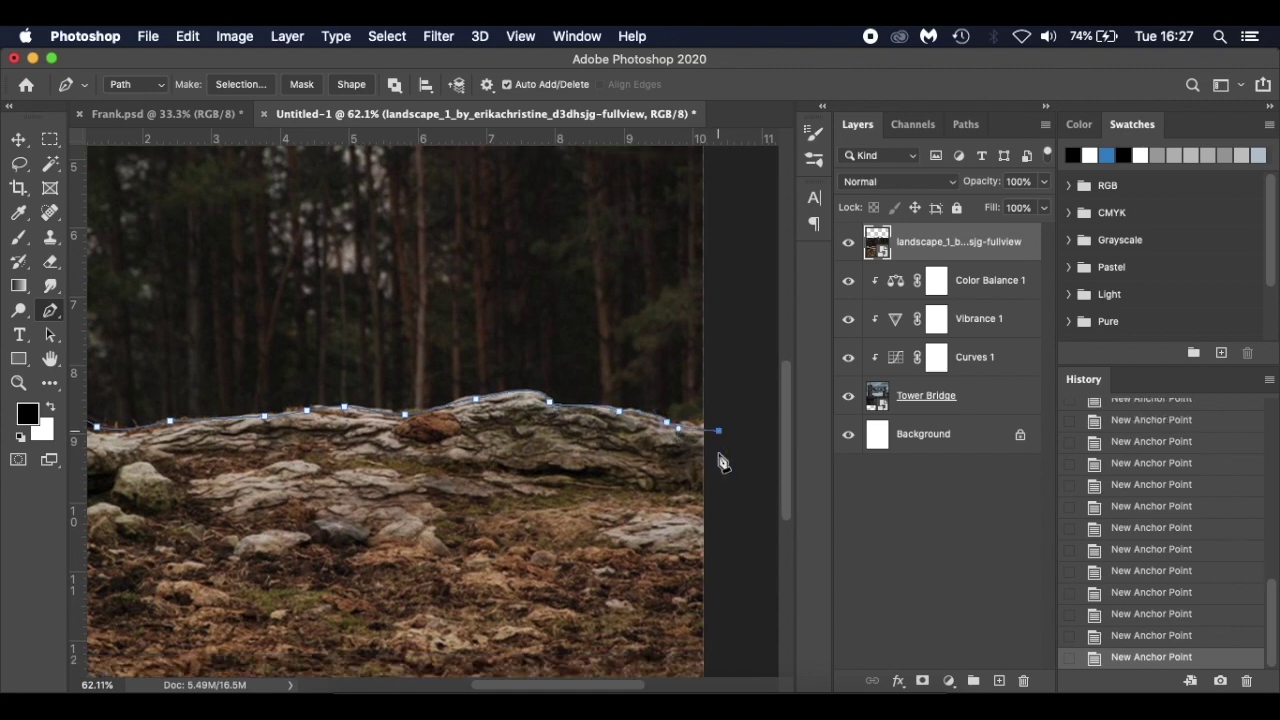
{"action": "scroll", "coordinate": [457, 531], "scroll_direction": "left", "scroll_amount": 5}
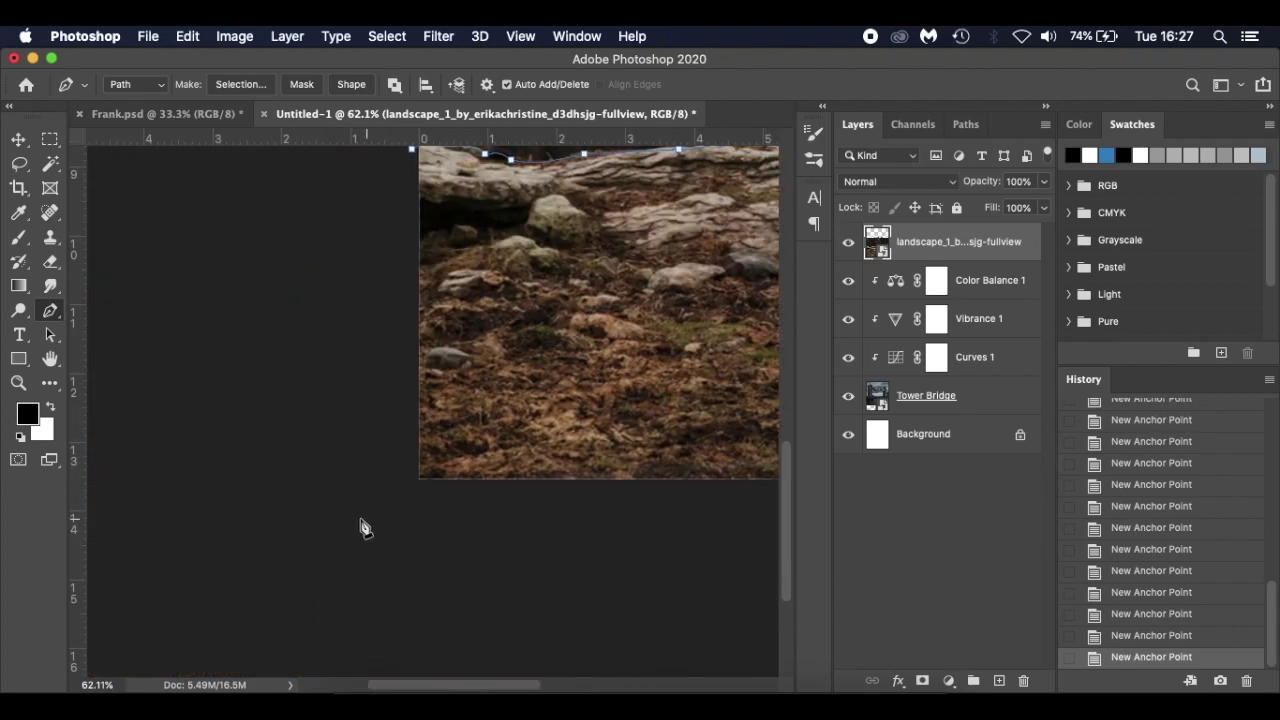
{"action": "scroll", "coordinate": [370, 445], "scroll_direction": "up", "scroll_amount": 4}
{"action": "left_click", "coordinate": [412, 410]}
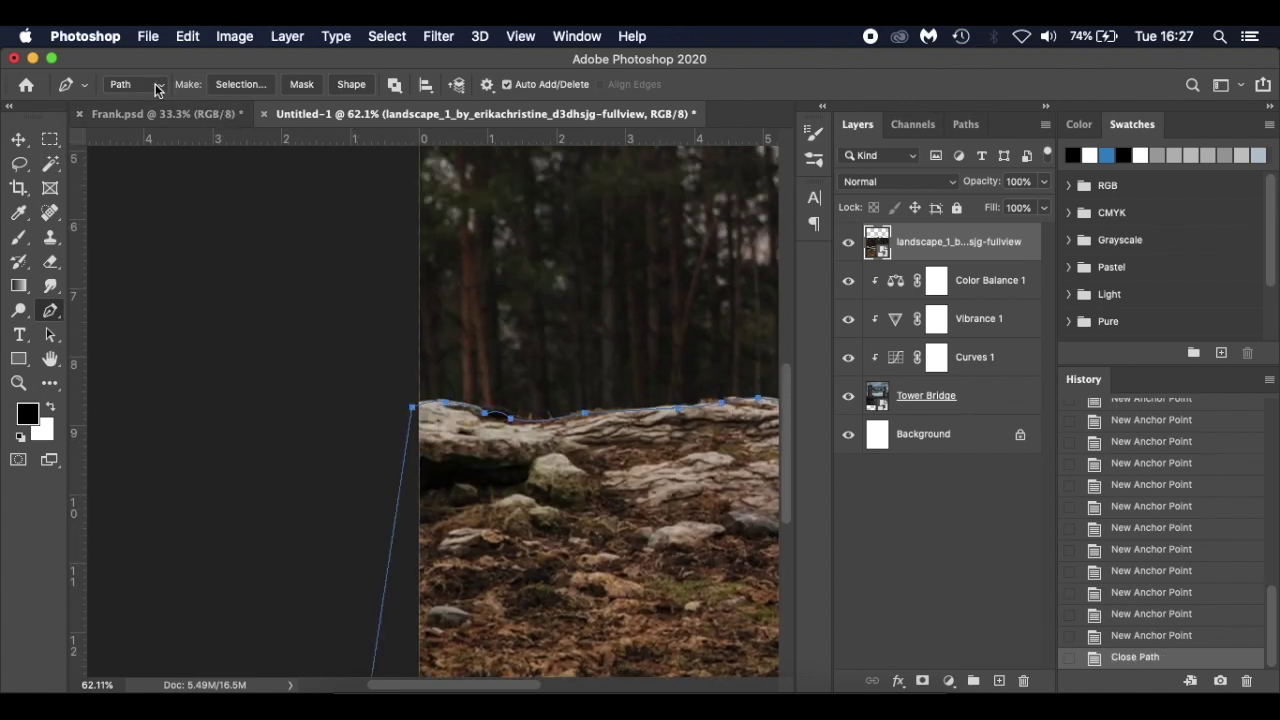
- Convert the path to a new anti-aliased selection with a 0-pixel feather, and copy the selected rocks to a new layer
{"action": "left_click", "coordinate": [245, 86]}
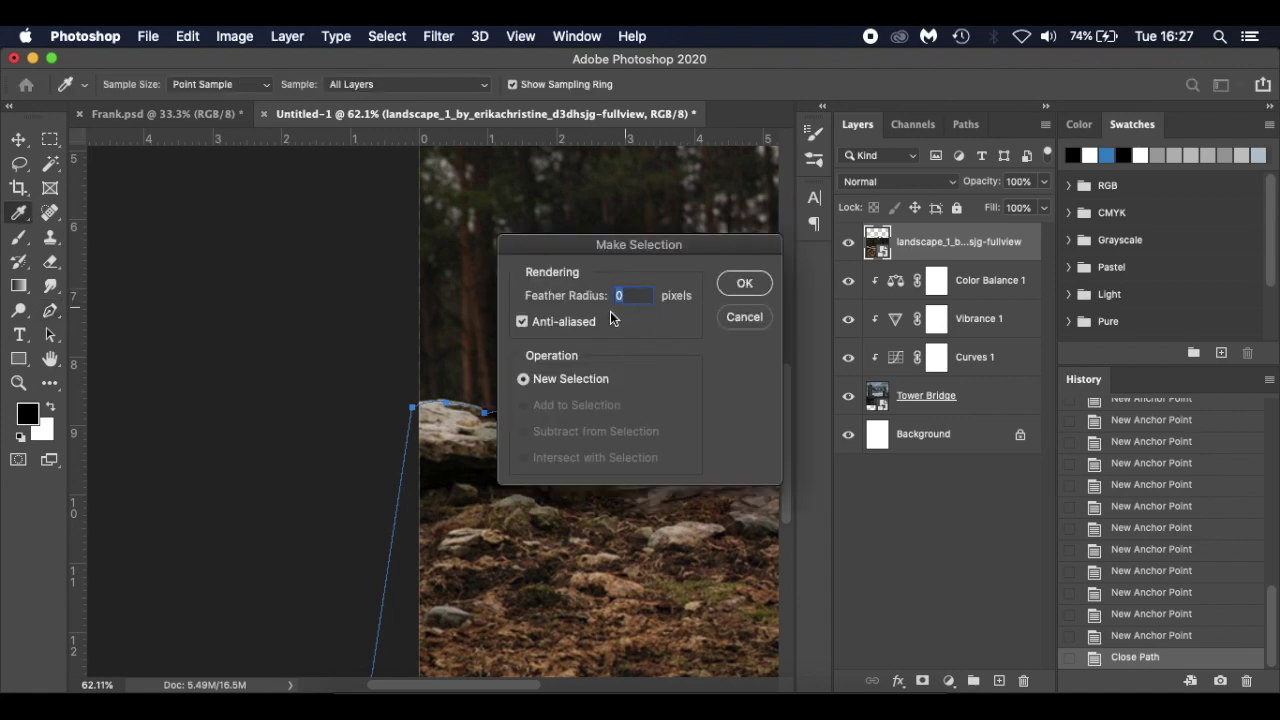
{"action": "left_click", "coordinate": [741, 285]}
{"action": "scroll", "coordinate": [660, 425], "scroll_direction": "right", "scroll_amount": 10}
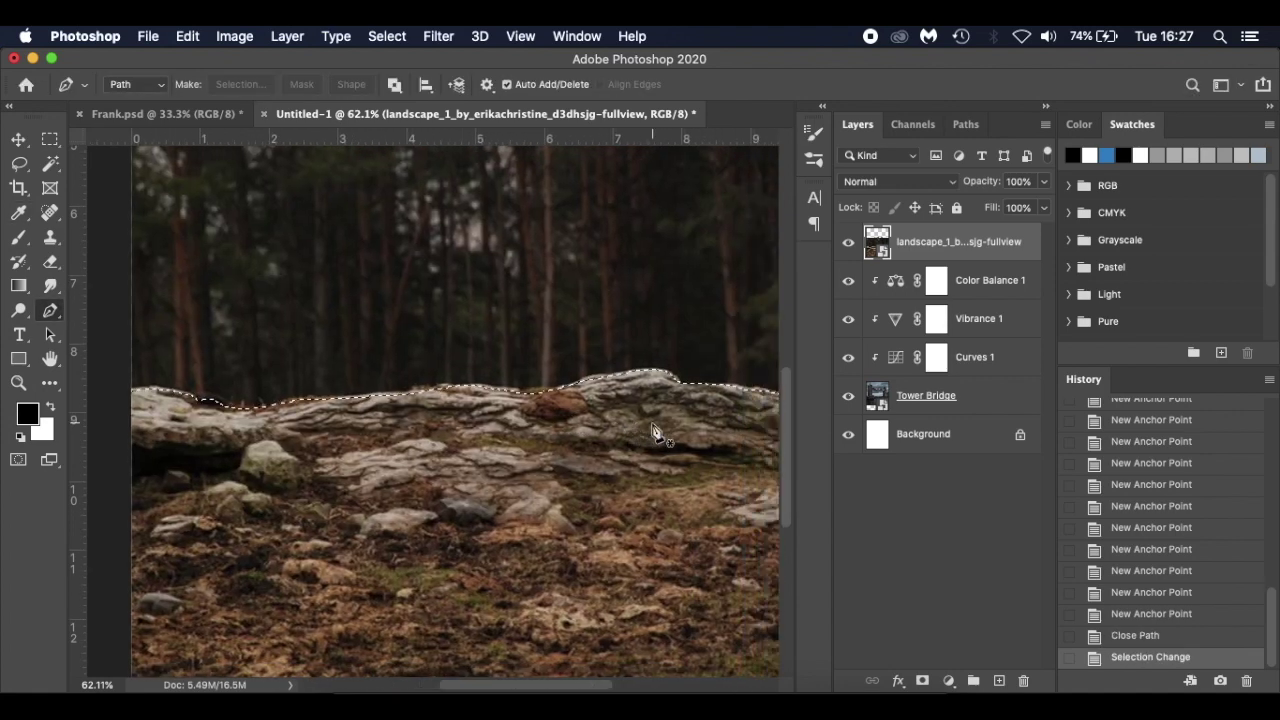
{"action": "scroll", "coordinate": [652, 432], "scroll_direction": "down", "scroll_amount": 5}
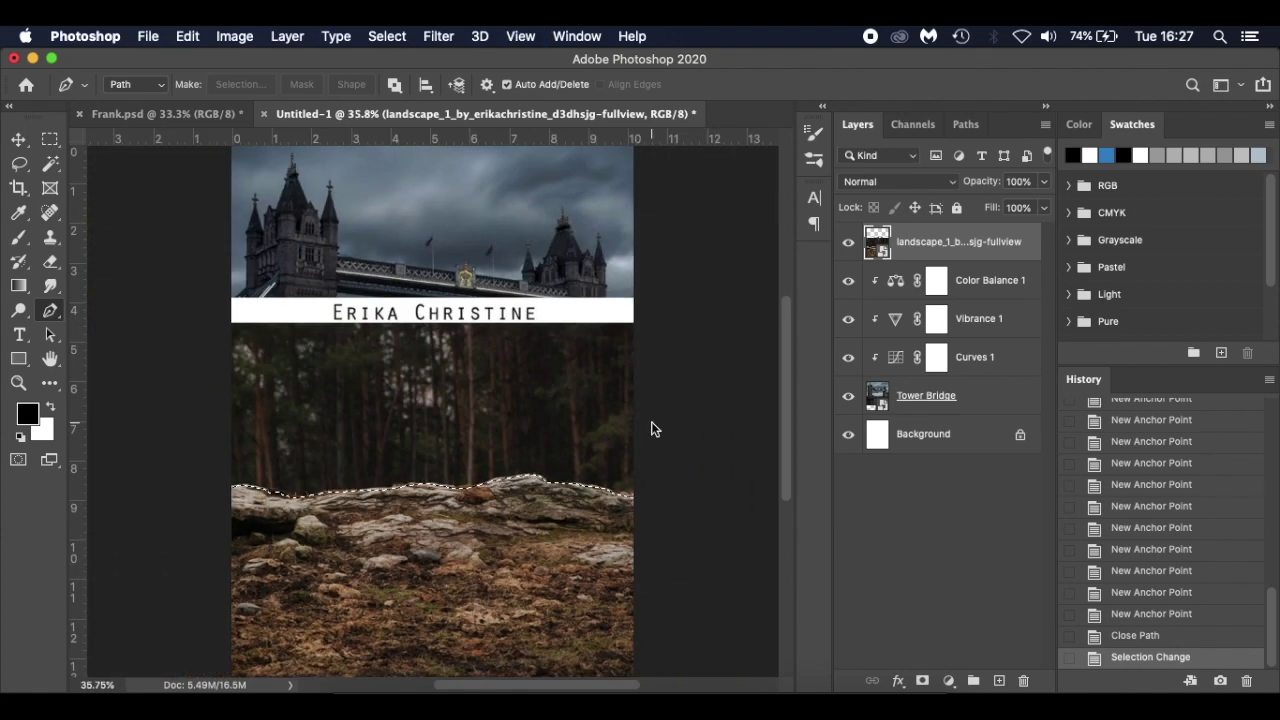
{"action": "key", "text": "super+j"}
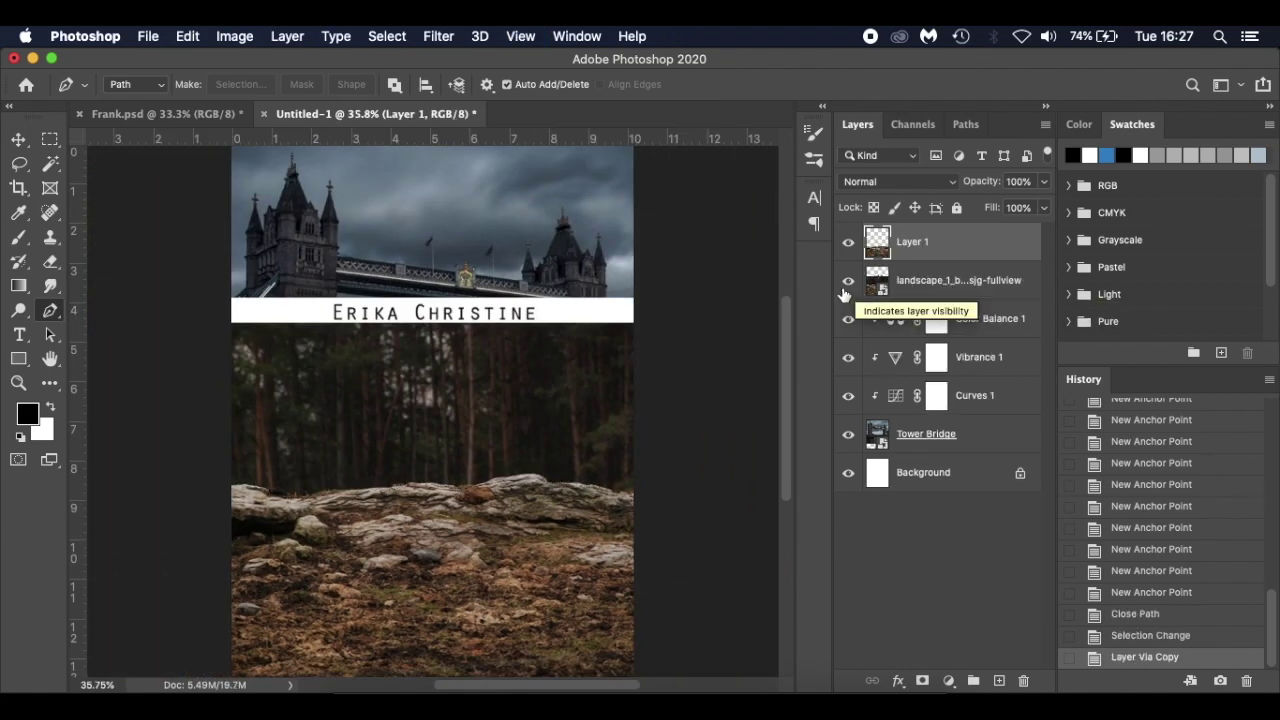
- Delete the original landscape smart object layer and the white Background layer, unlocking the Background first
{"action": "left_click", "coordinate": [851, 283]}
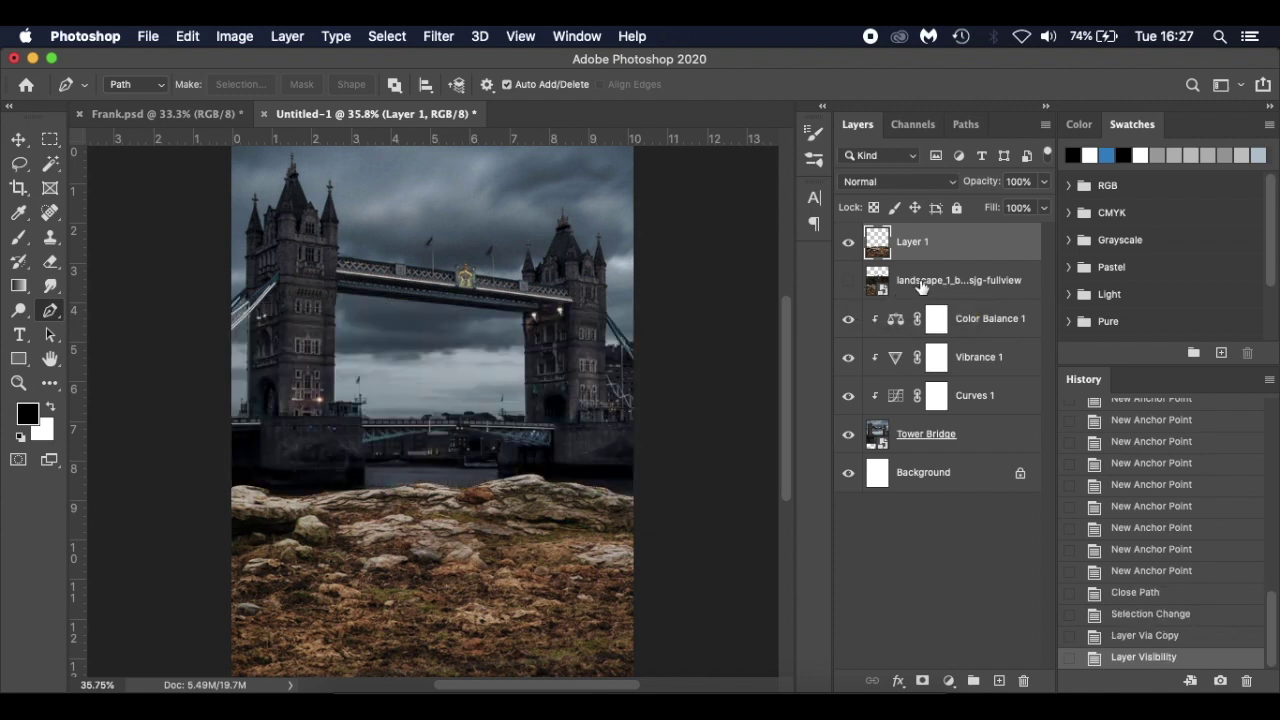
{"action": "left_click_drag", "start_coordinate": [936, 286], "coordinate": [1023, 680]}
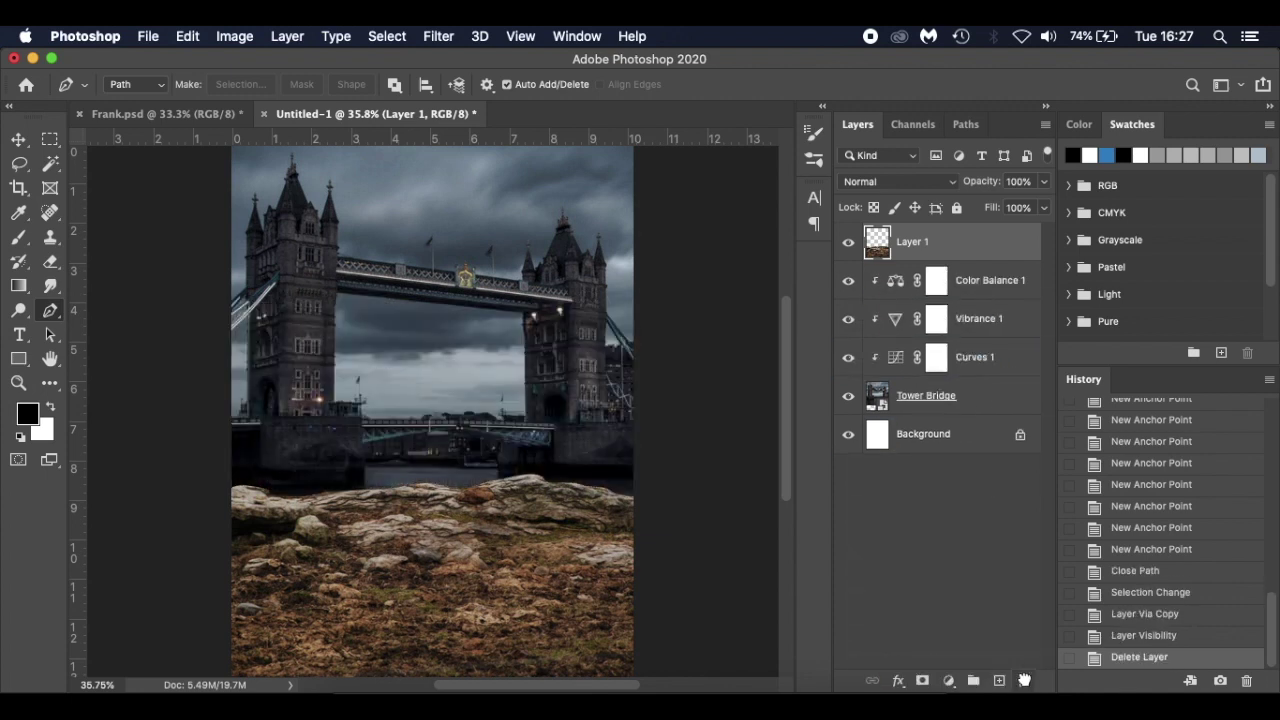
{"action": "left_click_drag", "start_coordinate": [1021, 438], "coordinate": [1024, 680]}
{"action": "left_click_drag", "start_coordinate": [993, 442], "coordinate": [1023, 680]}
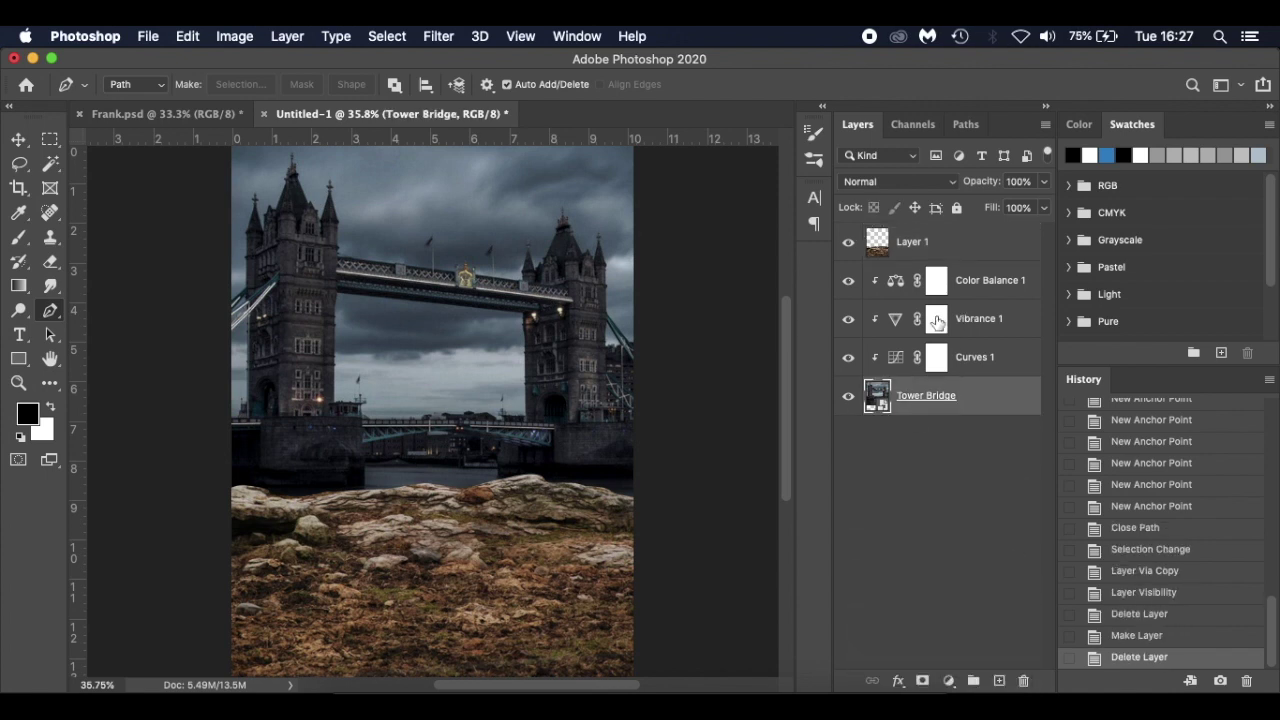
- Using Frank.psd as reference, scale the Tower Bridge layer down to about 46.94% around its center and nudge it up over the canvas's top edge
{"action": "scroll", "coordinate": [432, 410], "scroll_direction": "down", "scroll_amount": 2}
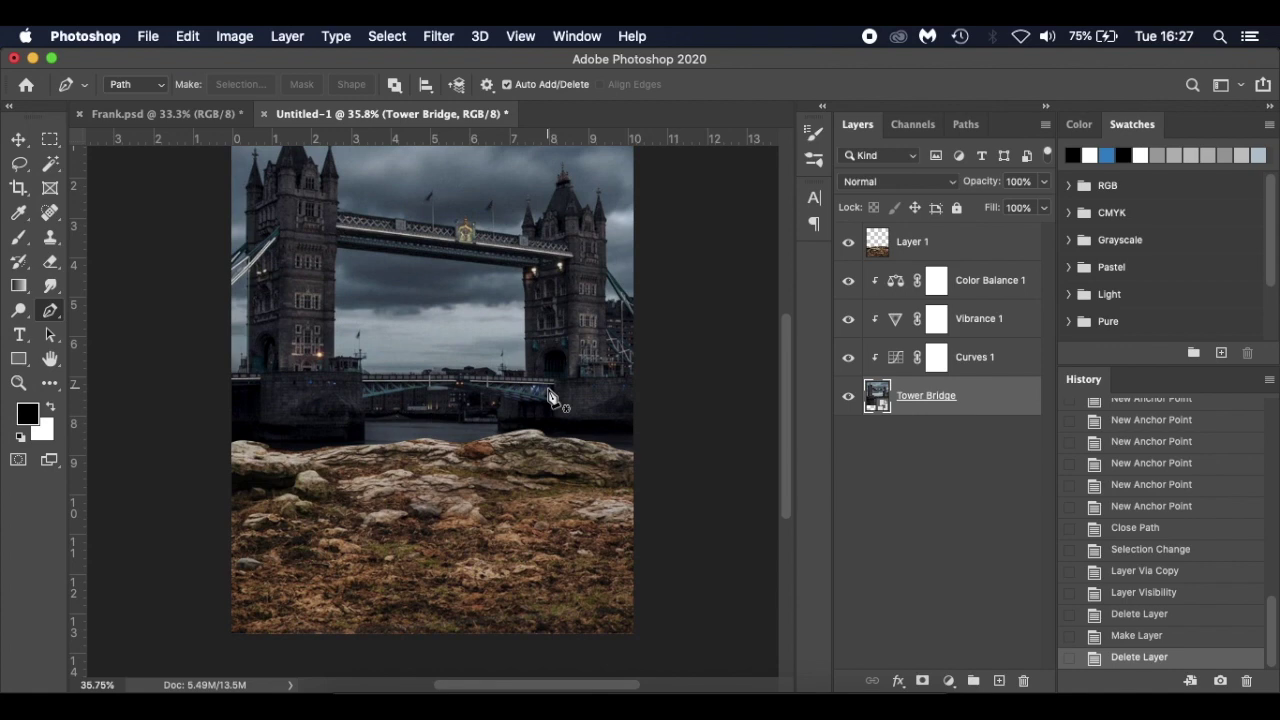
{"action": "left_click", "coordinate": [203, 112]}
{"action": "left_click", "coordinate": [322, 116]}
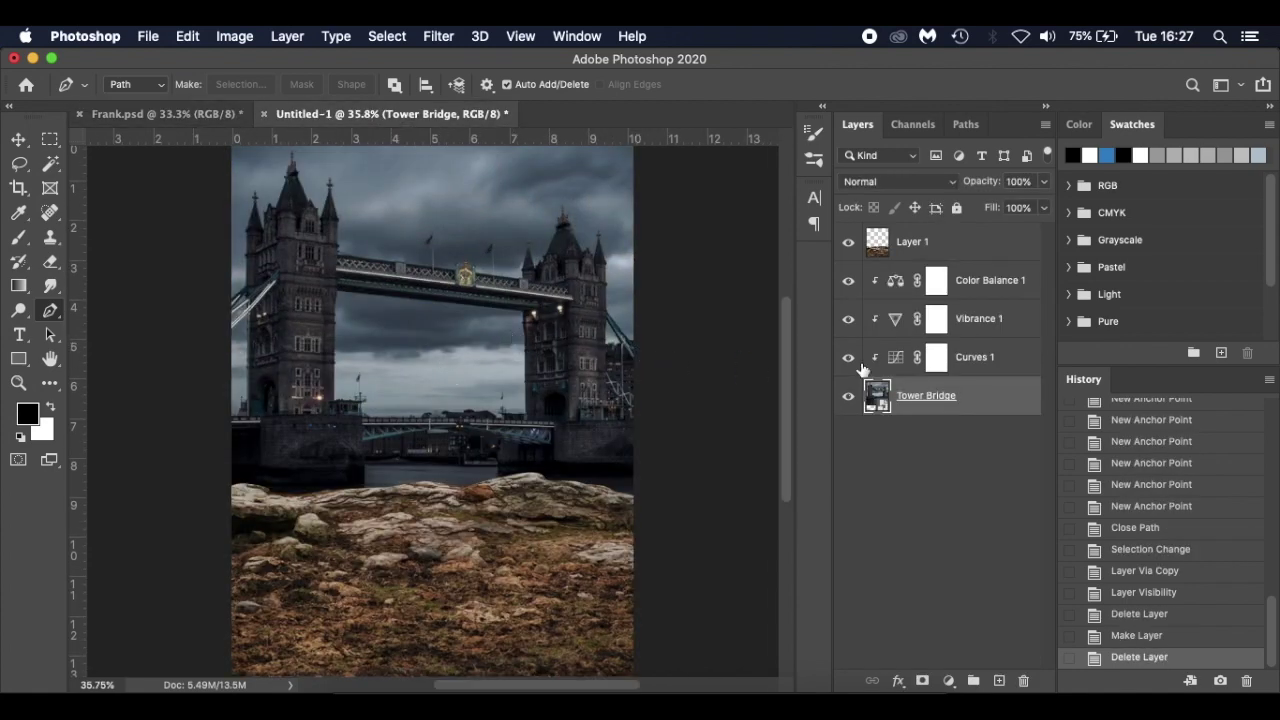
{"action": "key", "text": "super+t"}
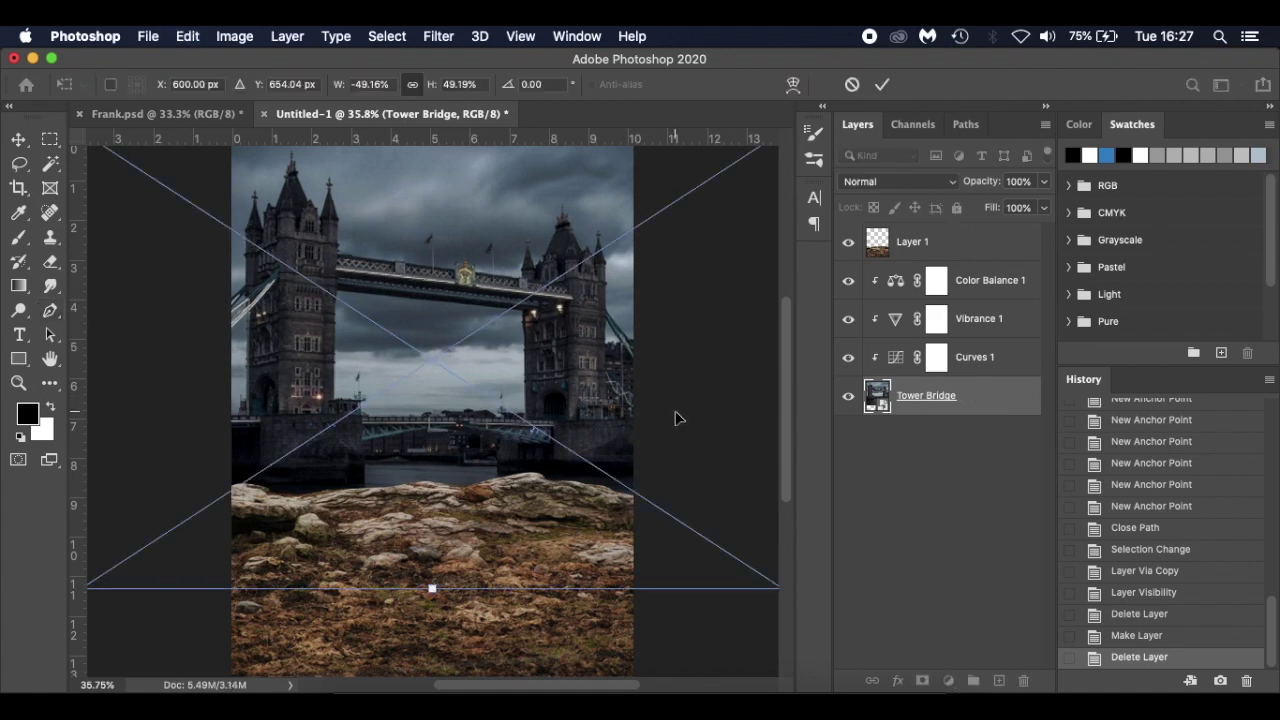
{"action": "key", "text": "super+minus"}
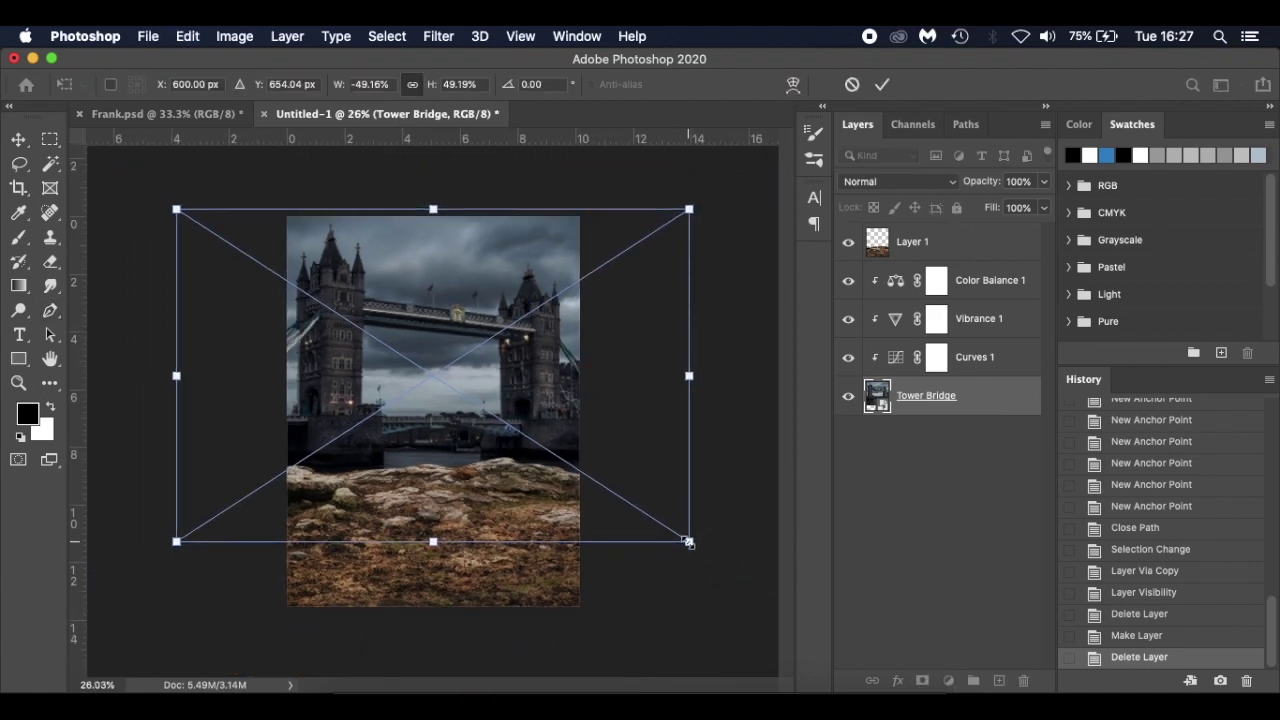
{"action": "left_click_drag", "start_coordinate": [689, 543], "coordinate": [677, 536]}
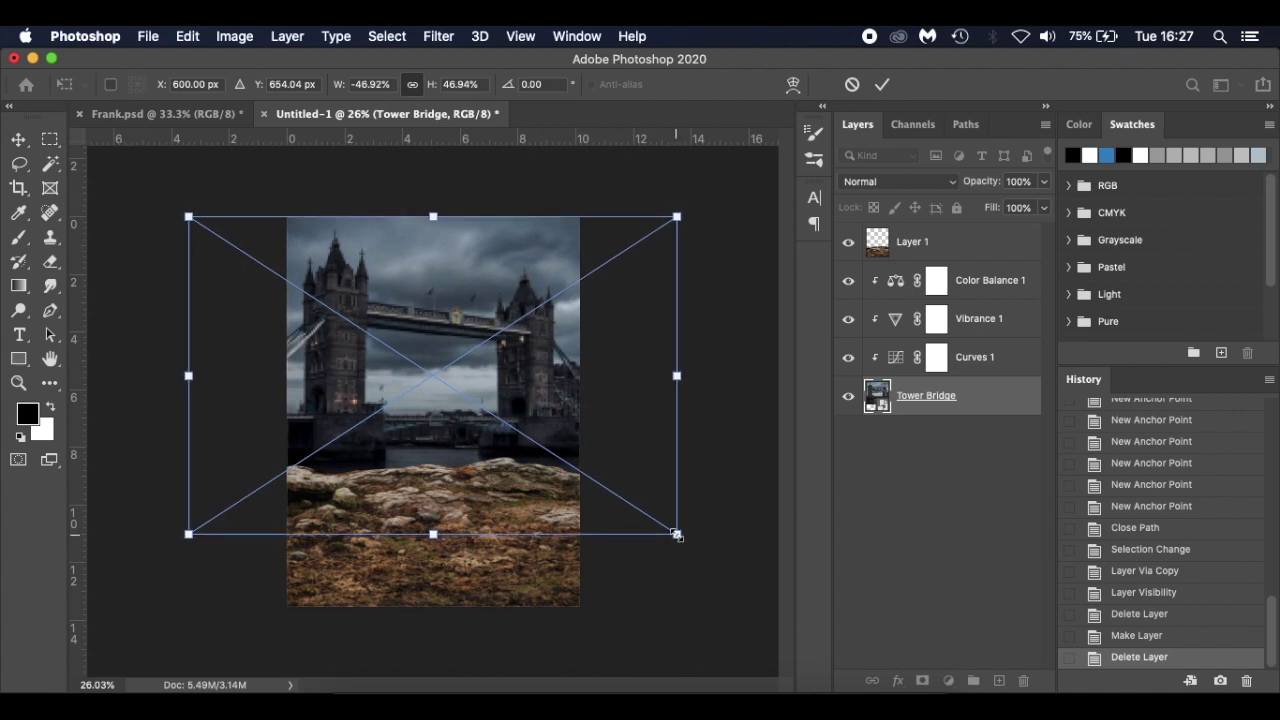
{"action": "key", "text": "Return"}
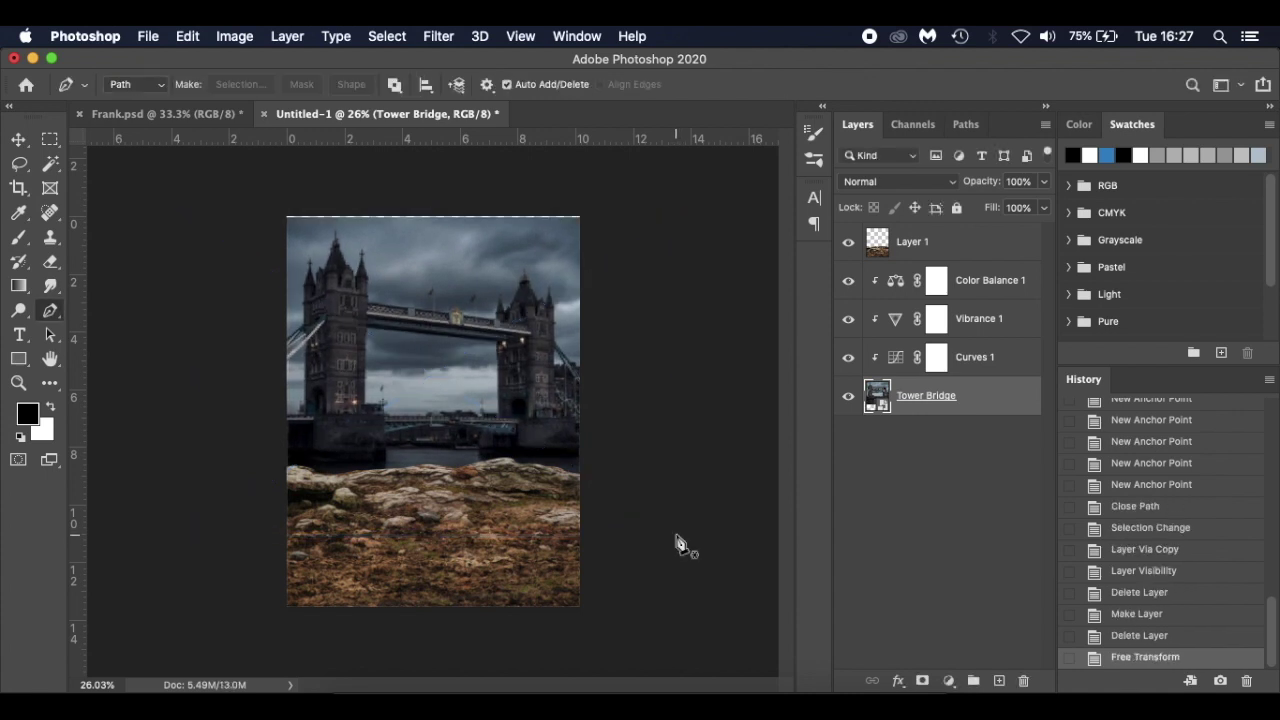
{"action": "key", "text": "v"}
{"action": "key", "text": "shift+Up"}
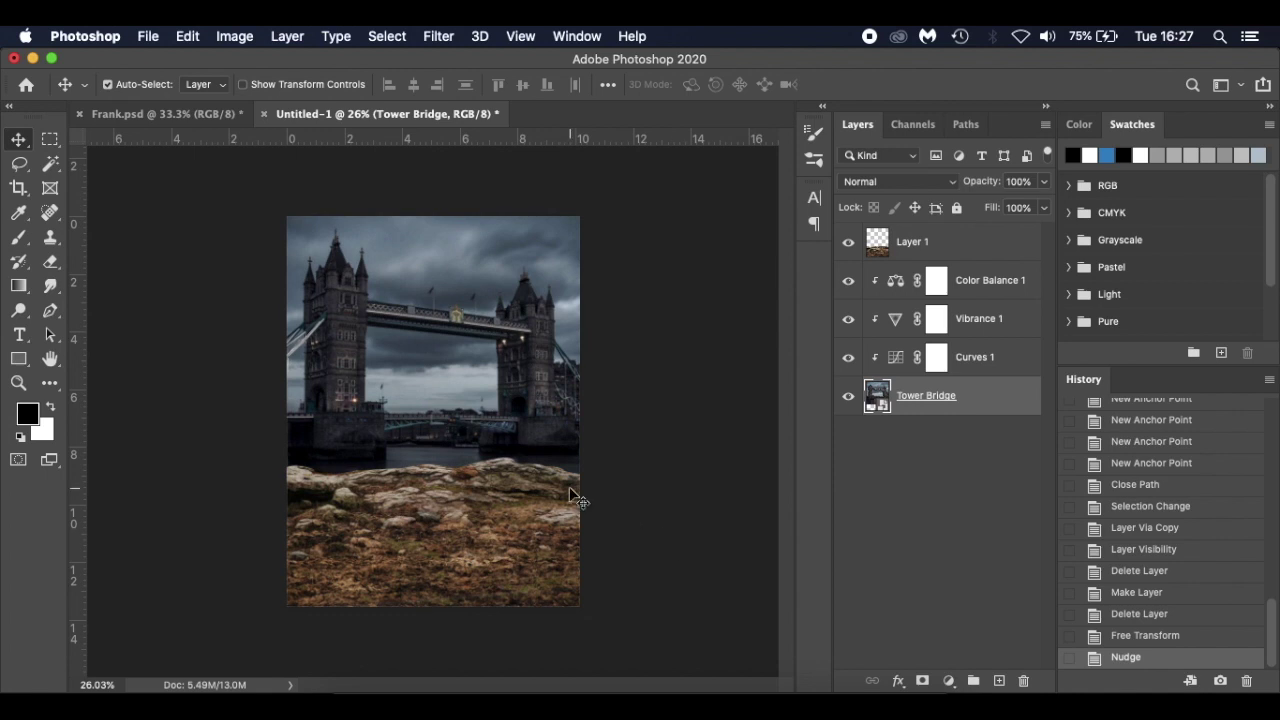
- Compare the fitted Untitled-1 composite with Frank.psd, examining the bridge placement, the rocky foreground and the overall color
{"action": "key", "text": "super+0"}
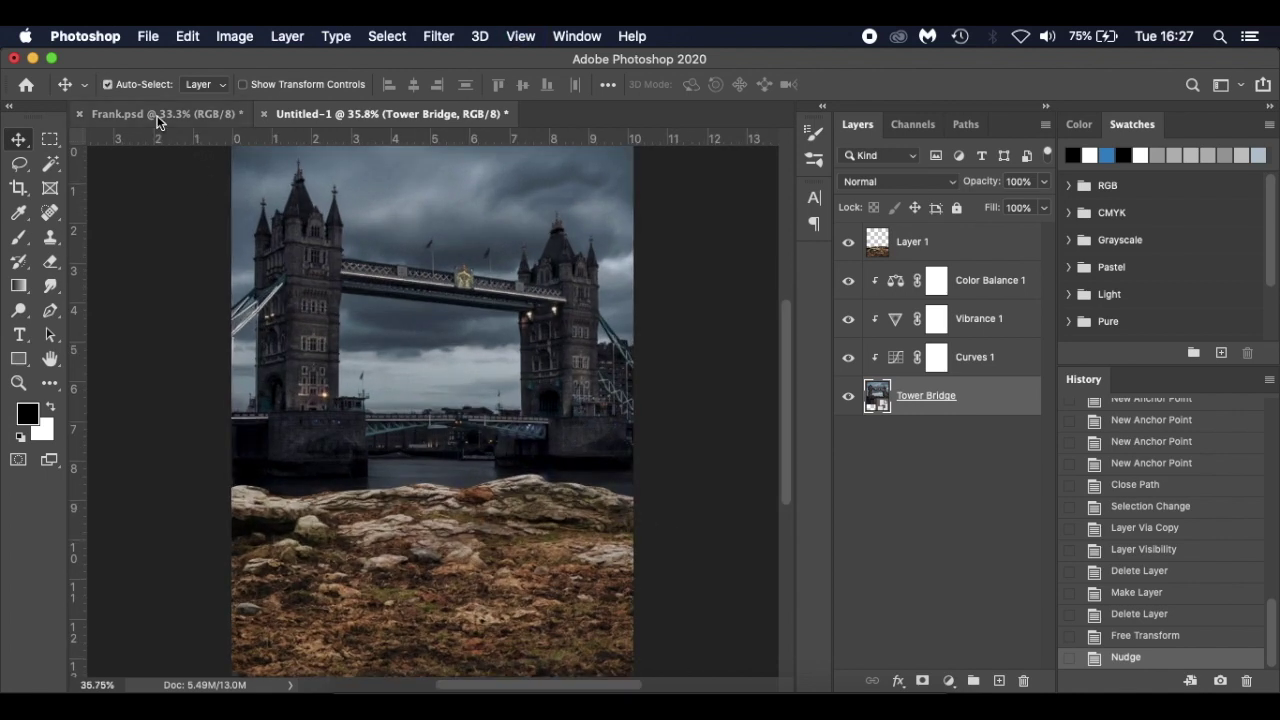
{"action": "left_click", "coordinate": [157, 116]}
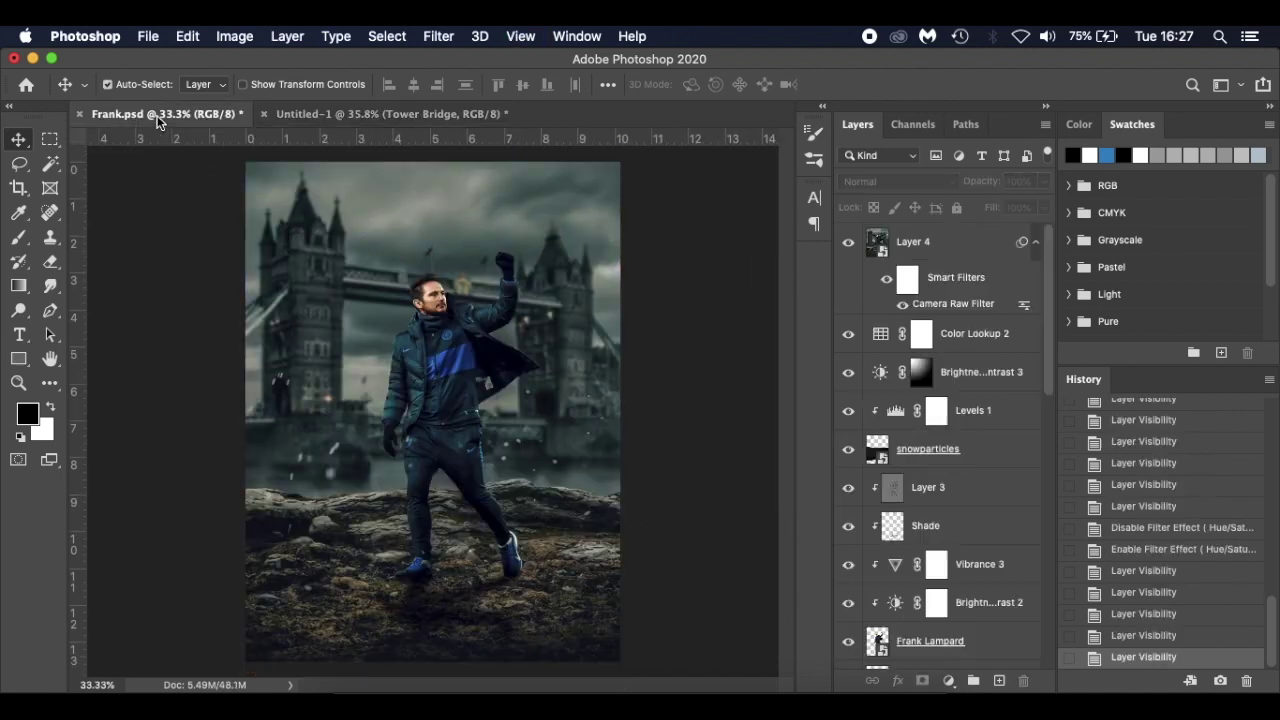
{"action": "left_click", "coordinate": [316, 116]}
{"action": "left_click", "coordinate": [212, 118]}
{"action": "left_click", "coordinate": [302, 118]}
{"action": "left_click", "coordinate": [215, 116]}
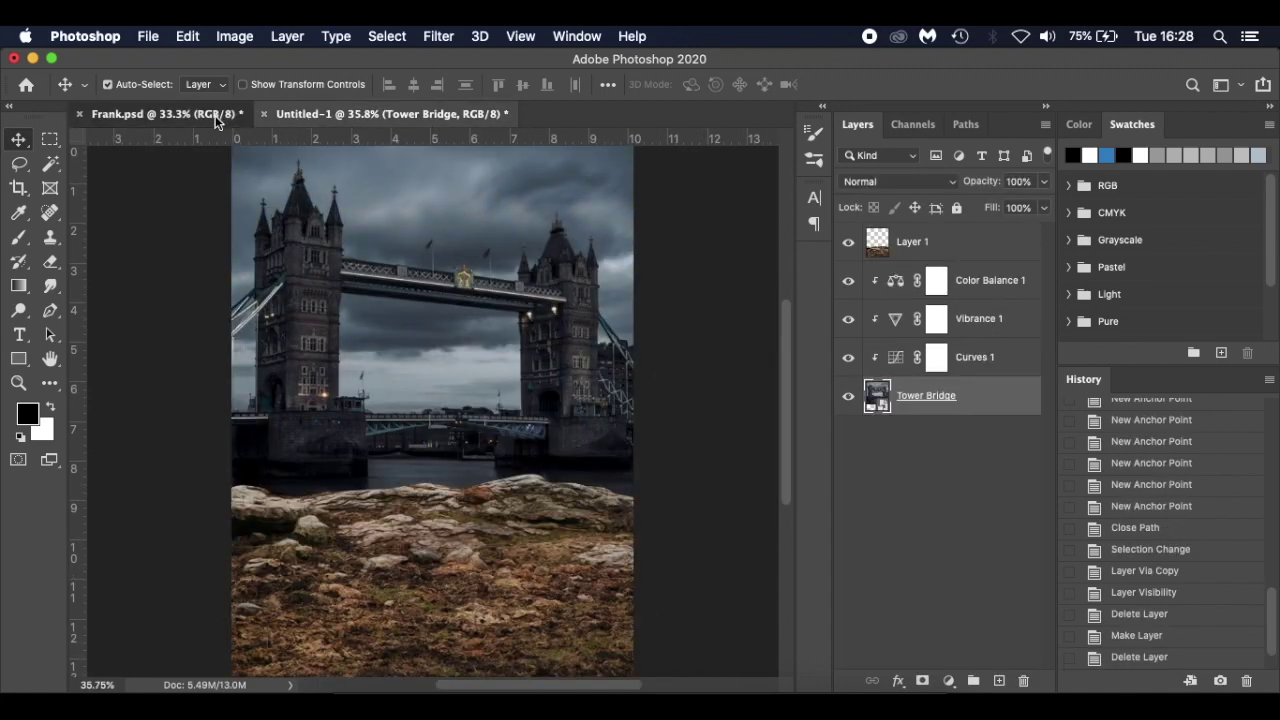
{"action": "left_click", "coordinate": [338, 117]}
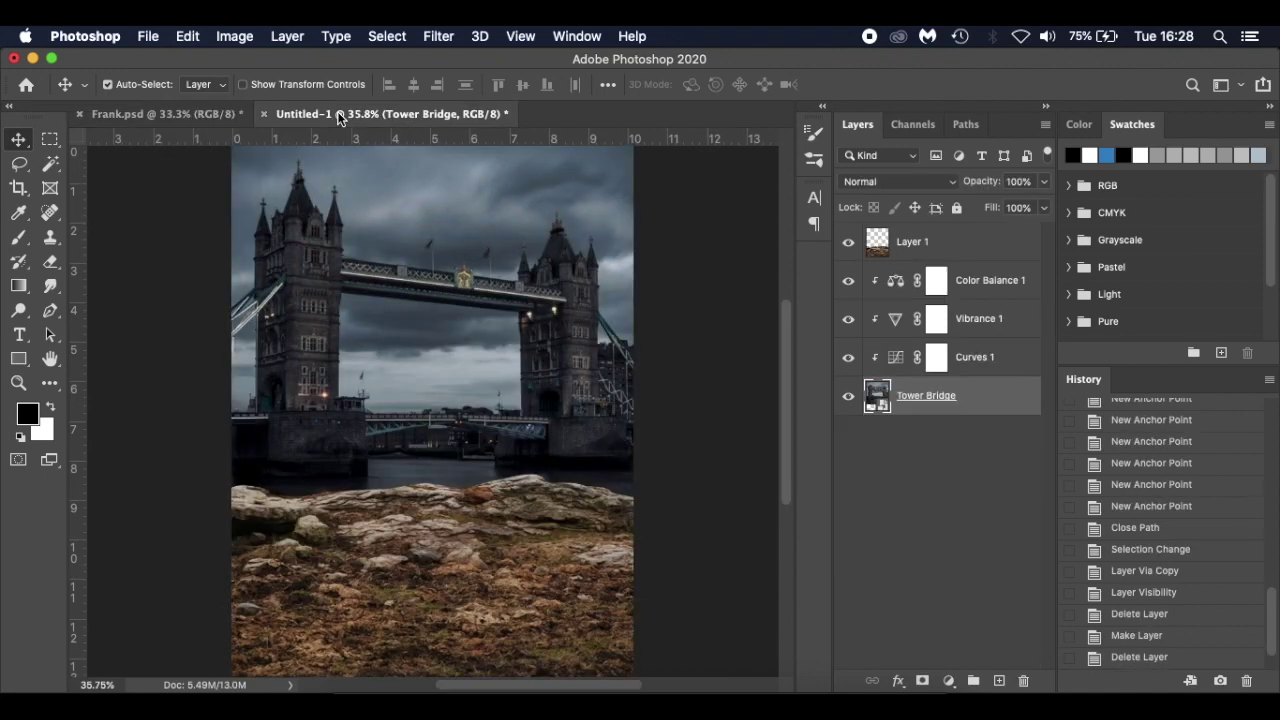
{"action": "left_click", "coordinate": [223, 113]}
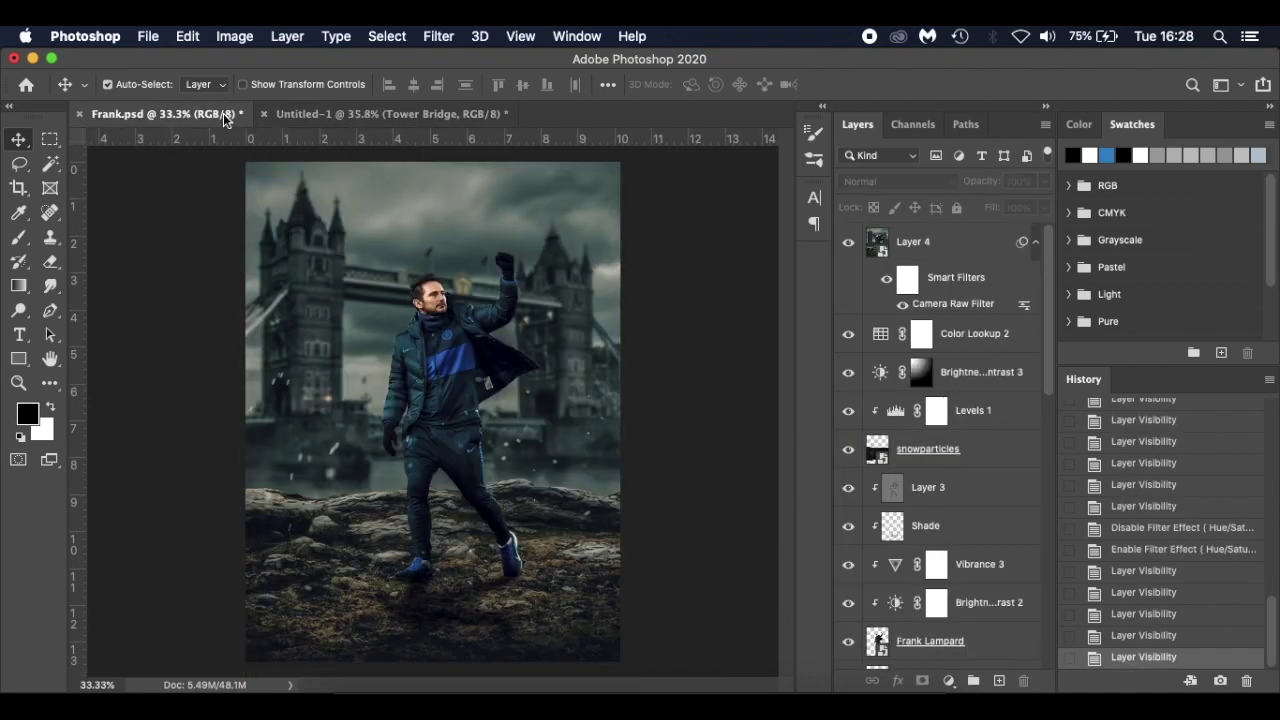
- Using Frank.psd as reference, scale the rocky foreground on Layer 1 to about 99.35% and nudge it slightly to the right
{"action": "left_click", "coordinate": [290, 113]}
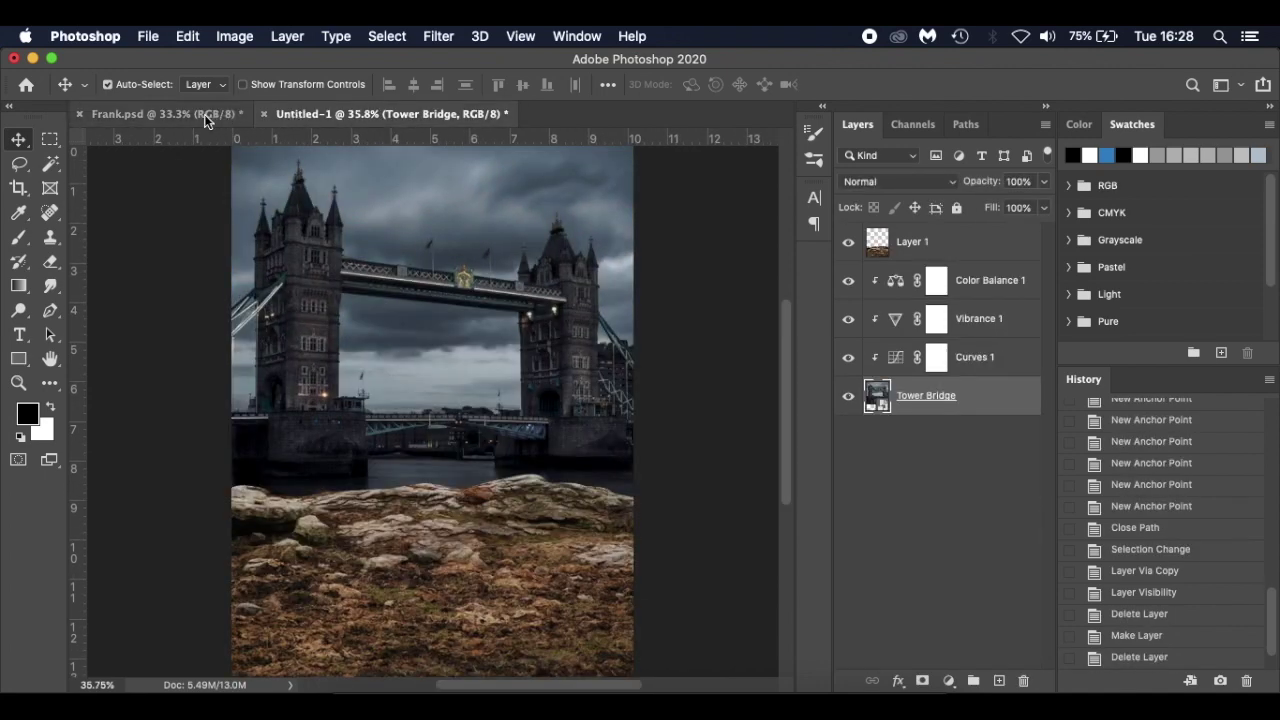
{"action": "left_click", "coordinate": [204, 114]}
{"action": "left_click", "coordinate": [300, 114]}
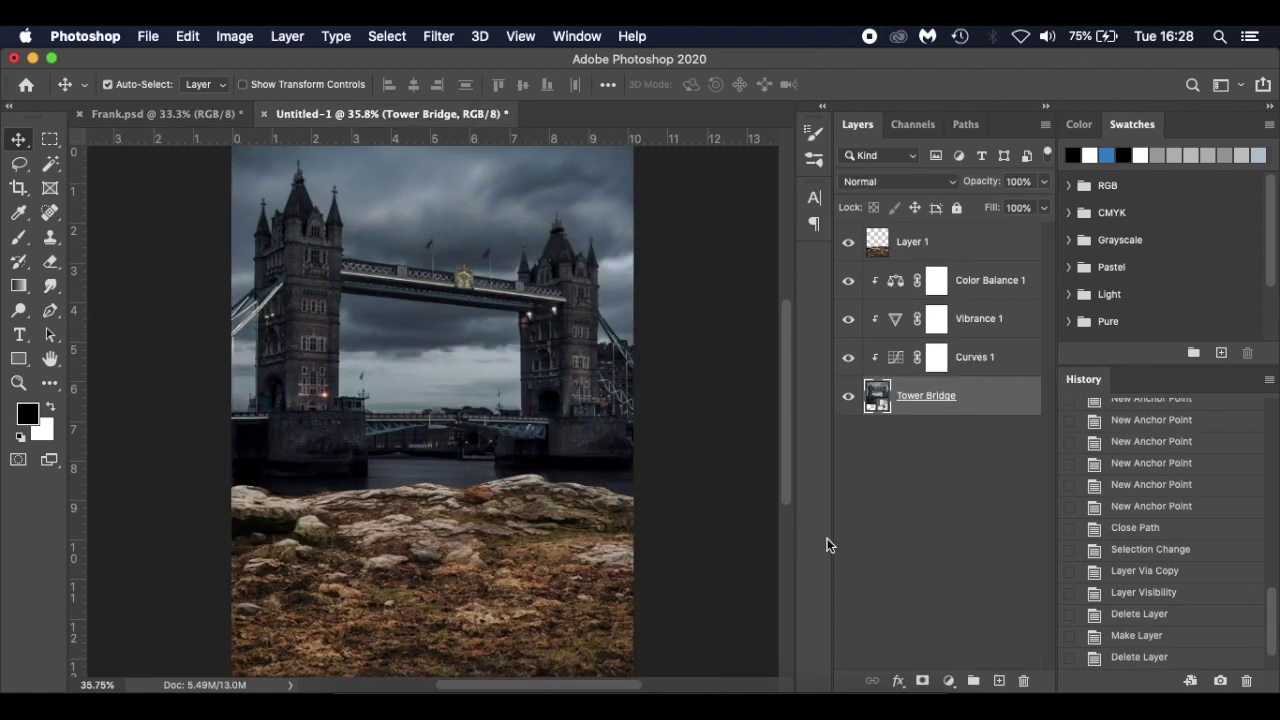
{"action": "left_click", "coordinate": [986, 242]}
{"action": "key", "text": "super+t"}
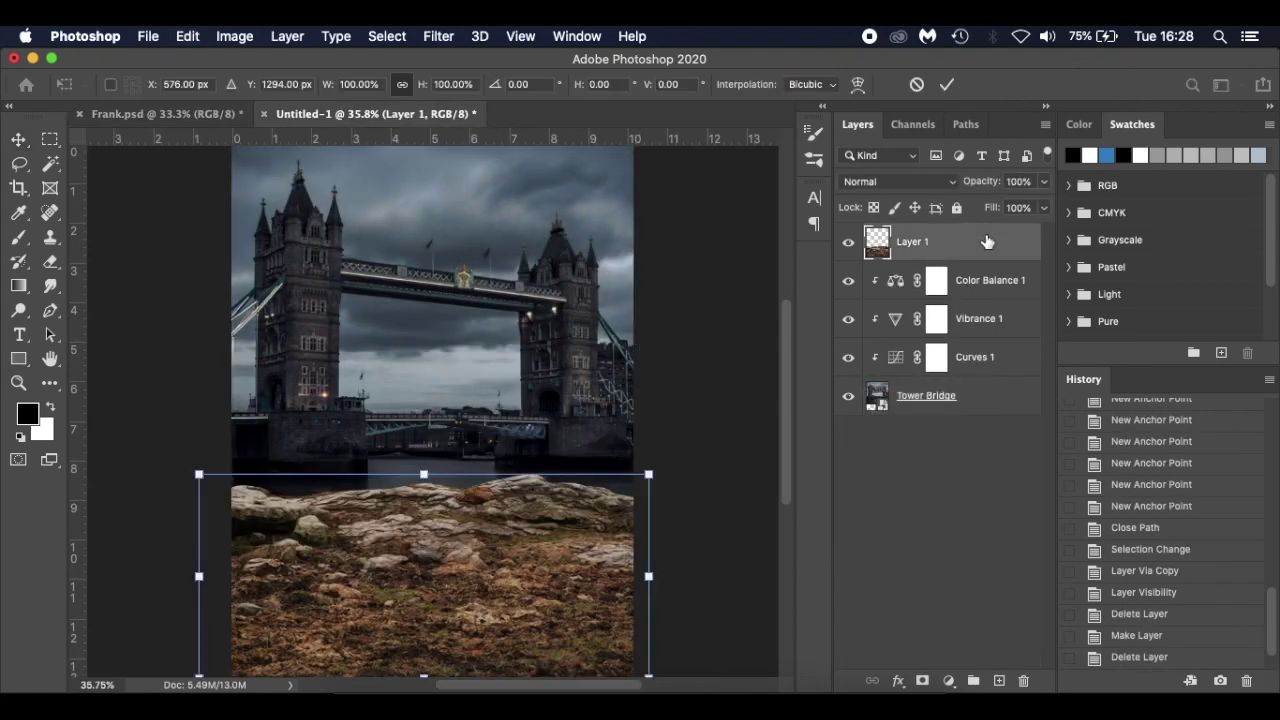
{"action": "scroll", "coordinate": [662, 374], "scroll_direction": "down", "scroll_amount": 2}
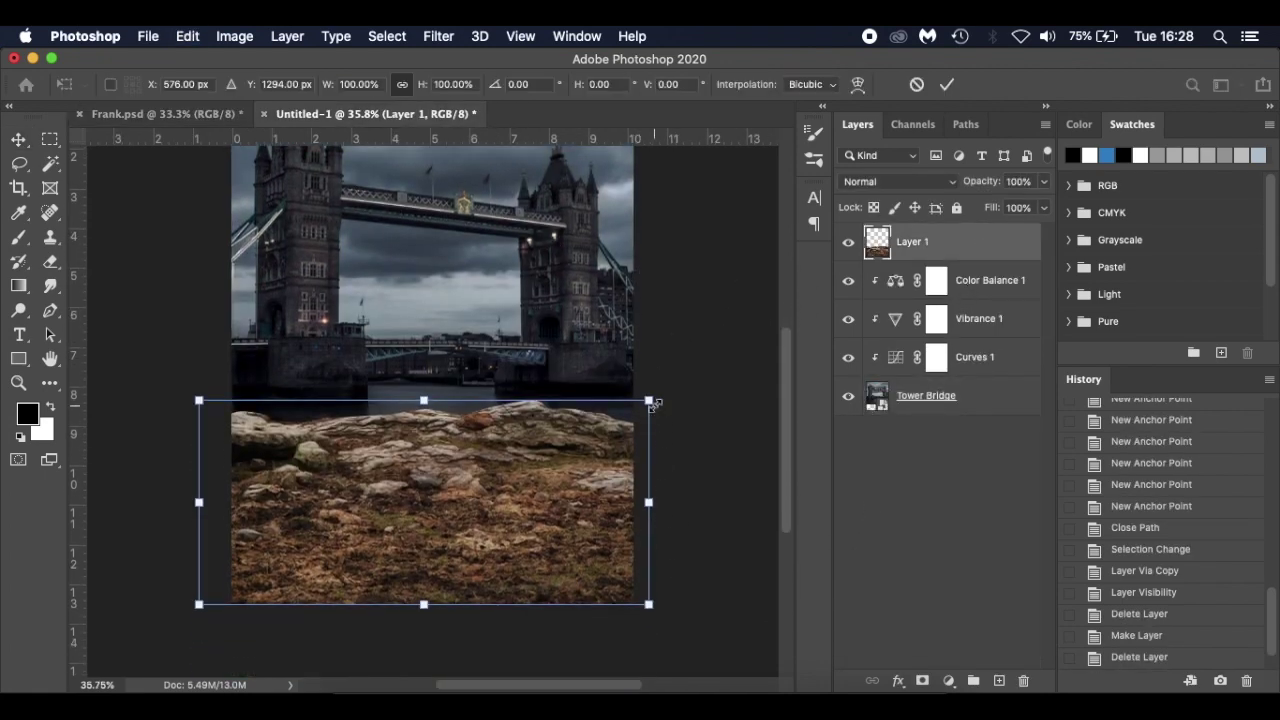
{"action": "mouse_move", "coordinate": [651, 400]}
{"action": "left_mouse_down"}
{"action": "mouse_move", "coordinate": [640, 406]}
{"action": "mouse_move", "coordinate": [650, 401]}
{"action": "left_mouse_up"}
{"action": "key", "text": "Right"}
{"action": "key", "text": "Right"}
{"action": "key", "text": "Right"}
{"action": "key", "text": "Right"}
{"action": "key", "text": "Right"}
{"action": "key", "text": "Right"}
{"action": "key", "text": "Right"}
{"action": "key", "text": "Right"}
{"action": "key", "text": "Right"}
{"action": "key", "text": "Right"}
{"action": "key", "text": "Right"}
{"action": "key", "text": "Right"}
{"action": "key", "text": "Right"}
{"action": "key", "text": "Left"}
{"action": "key", "text": "Left"}
{"action": "key", "text": "Left"}
{"action": "key", "text": "Left"}
{"action": "key", "text": "Left"}
{"action": "key", "text": "Left"}
{"action": "key", "text": "Left"}
{"action": "key", "text": "Left"}
{"action": "key", "text": "Left"}
{"action": "key", "text": "Left"}
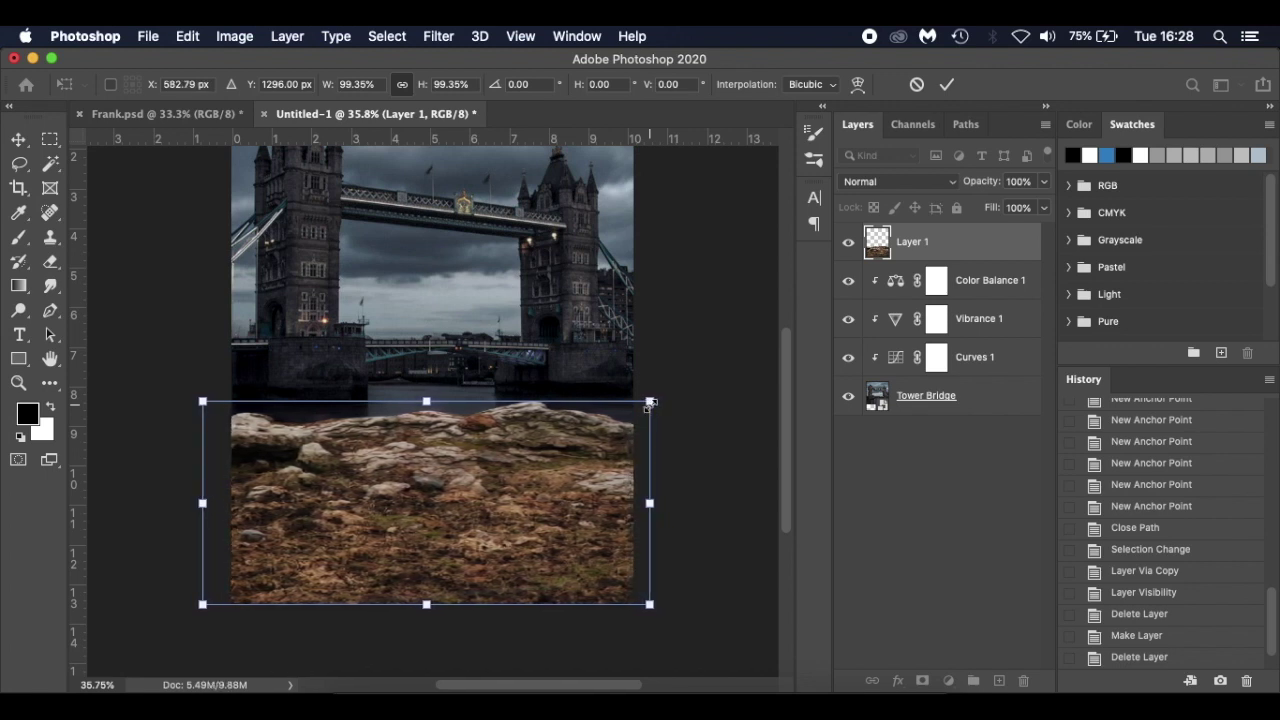
{"action": "key", "text": "Return"}
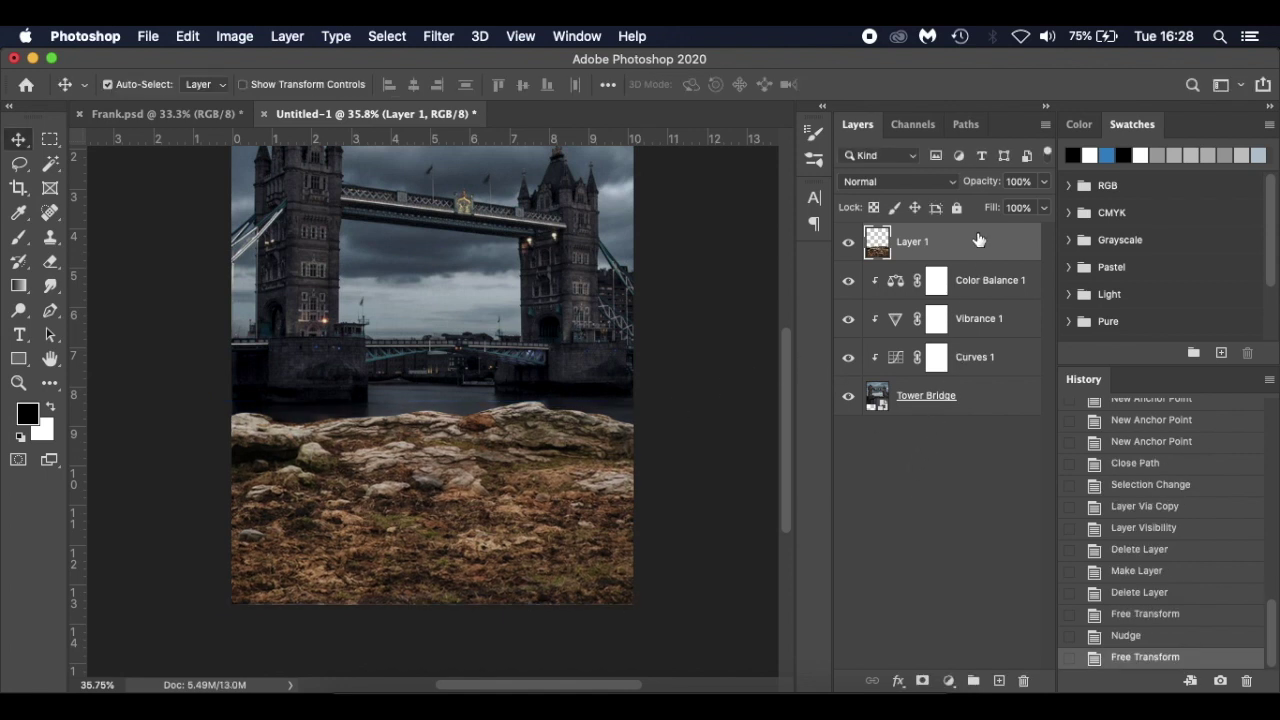
- Add a Color Balance adjustment above Layer 1 with midtones at -10 for Cyan–Red and +9 for Yellow–Blue
{"action": "scroll", "coordinate": [756, 369], "scroll_direction": "up", "scroll_amount": 2}
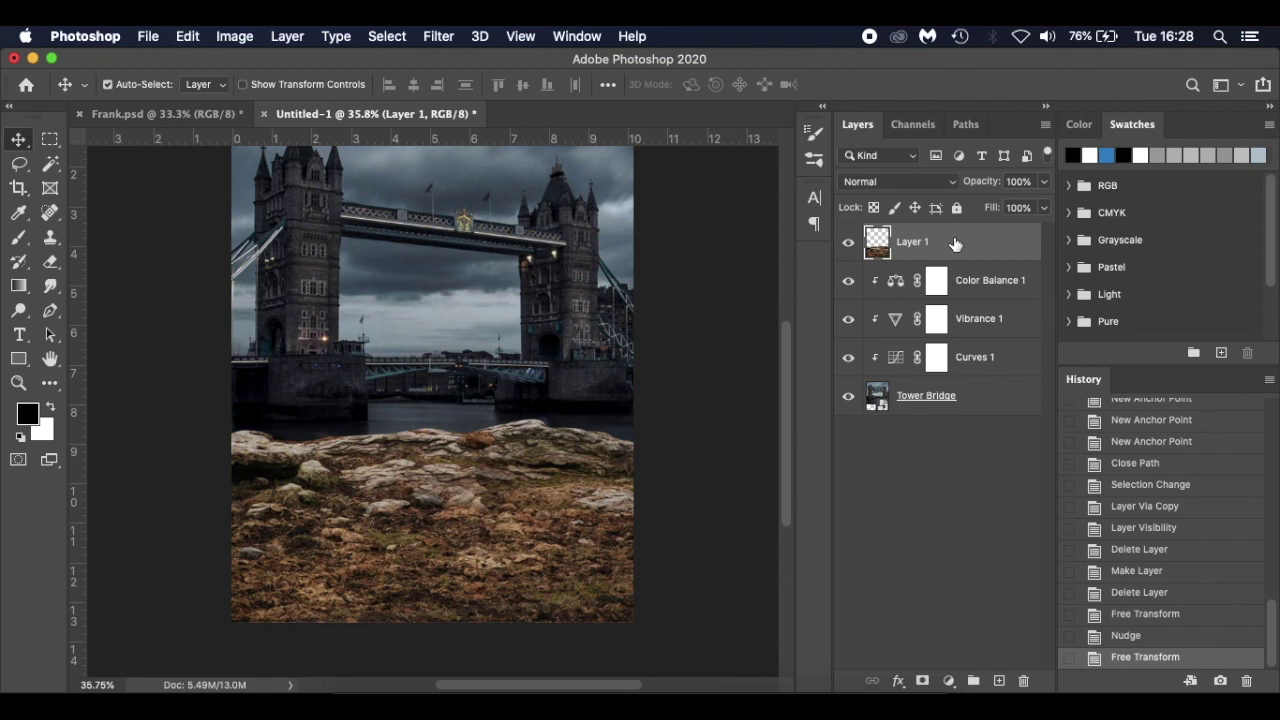
{"action": "left_click", "coordinate": [949, 681]}
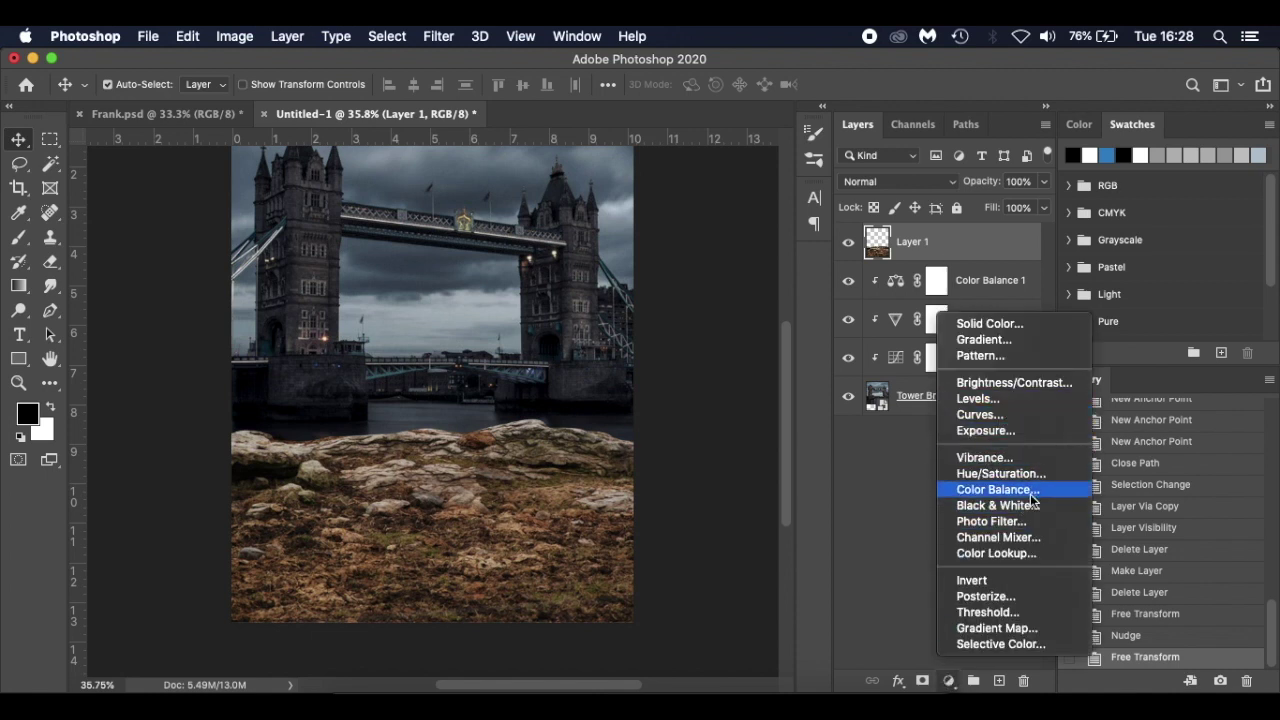
{"action": "left_click", "coordinate": [1018, 489]}
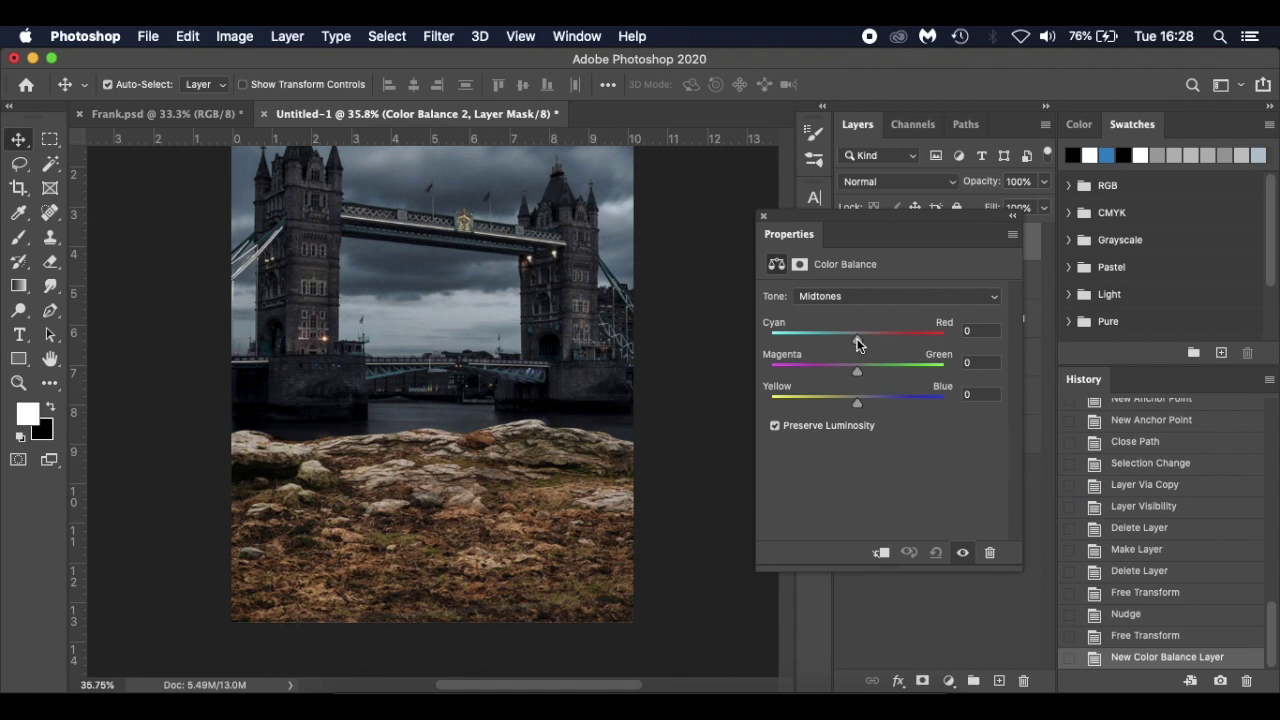
{"action": "left_click_drag", "start_coordinate": [856, 339], "coordinate": [853, 338]}
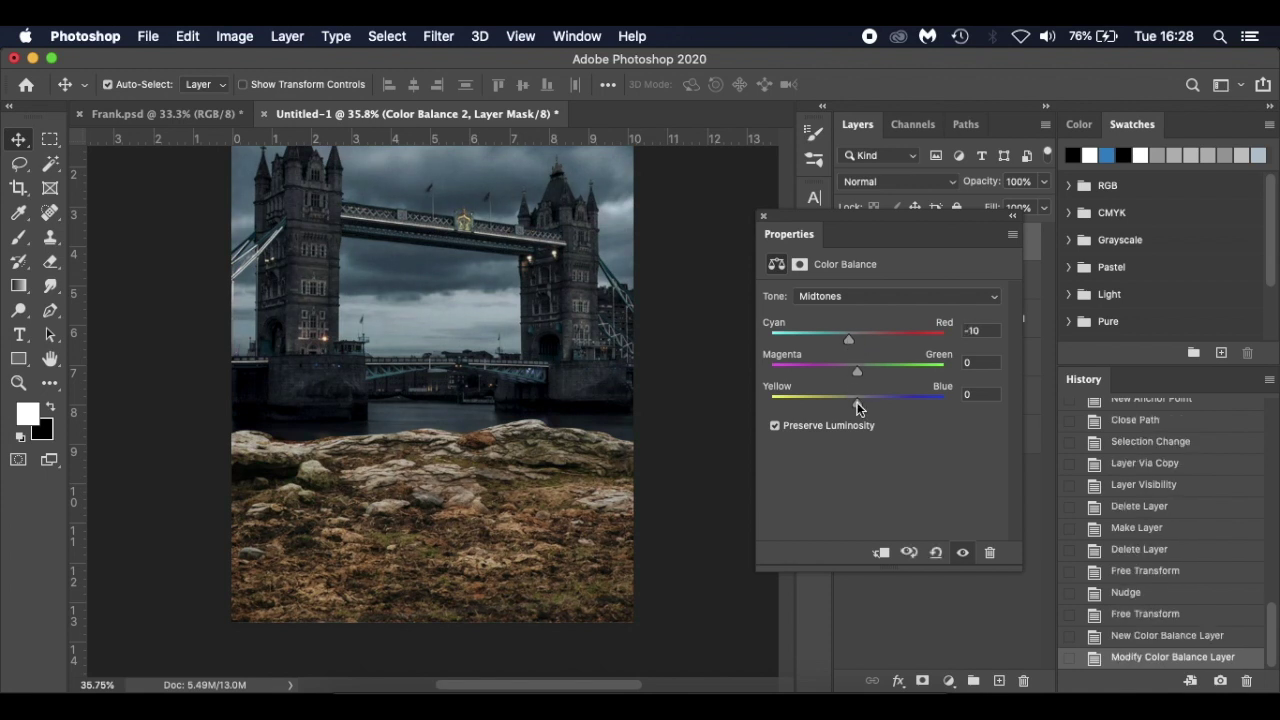
{"action": "left_click_drag", "start_coordinate": [857, 402], "coordinate": [864, 403]}
- Set the Color Balance shadows to -3 Cyan–Red and +6 Yellow–Blue, clip the adjustment to Layer 1, and compare before and after
{"action": "left_click", "coordinate": [867, 297]}
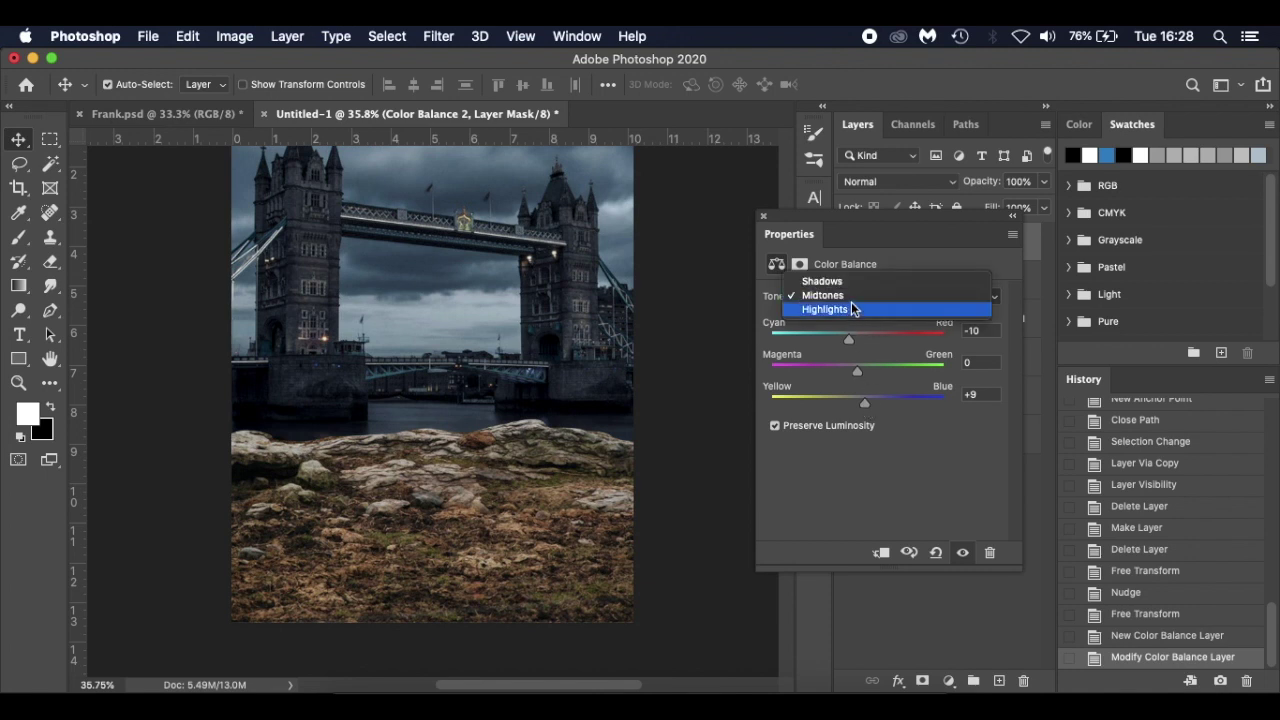
{"action": "left_click", "coordinate": [850, 281]}
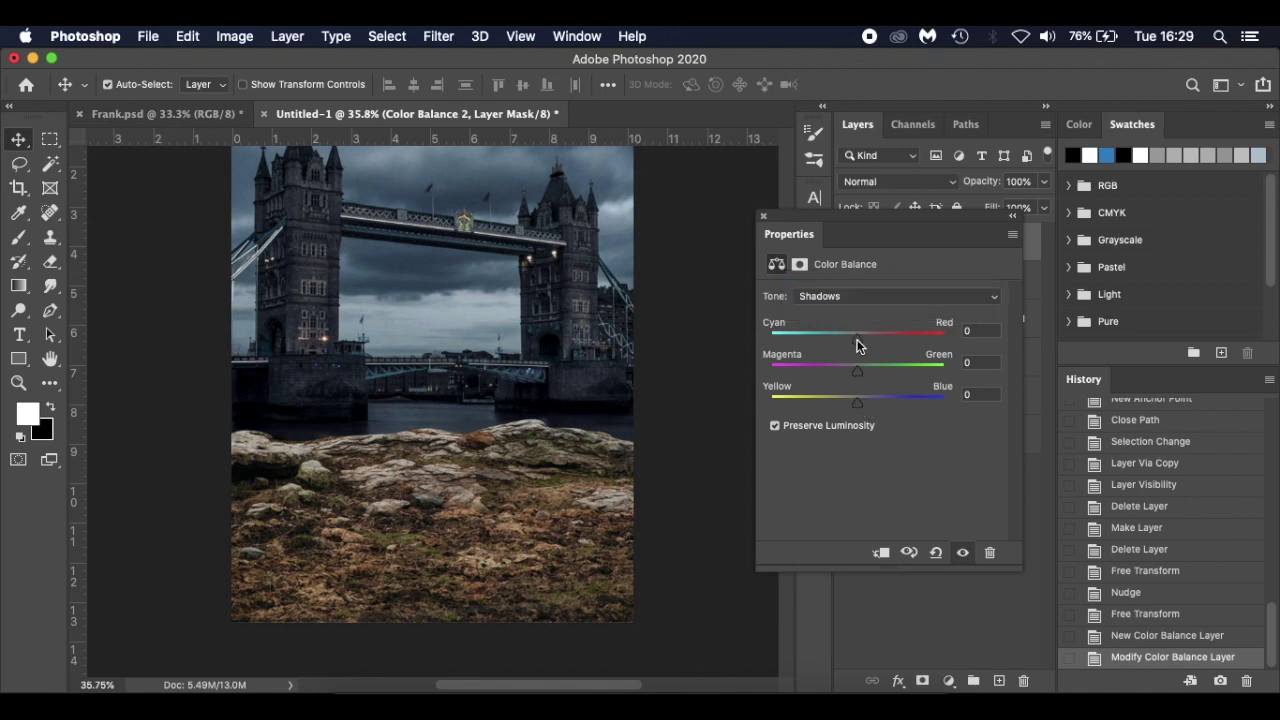
{"action": "left_click_drag", "start_coordinate": [856, 341], "coordinate": [852, 342]}
{"action": "left_click_drag", "start_coordinate": [856, 401], "coordinate": [859, 402]}
{"action": "left_click", "coordinate": [880, 552]}
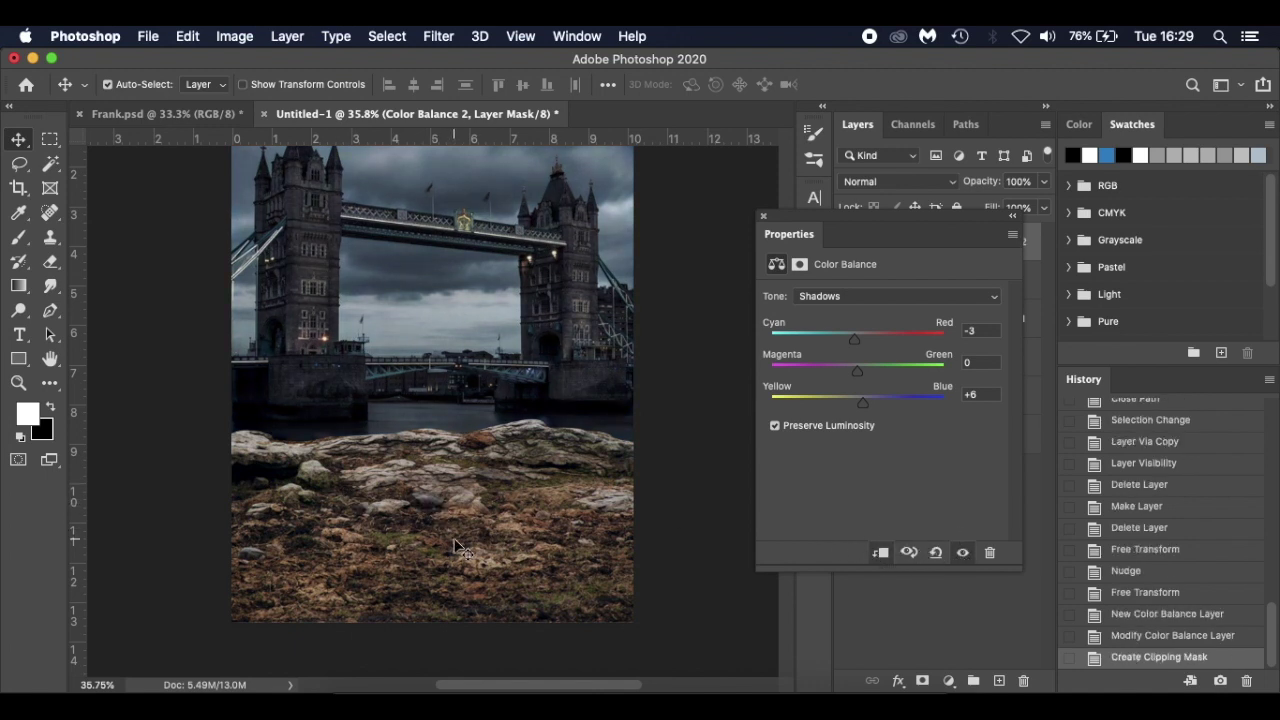
{"action": "left_click", "coordinate": [962, 552]}
{"action": "left_click", "coordinate": [962, 552]}
{"action": "left_click", "coordinate": [963, 553]}
{"action": "left_click", "coordinate": [963, 553]}
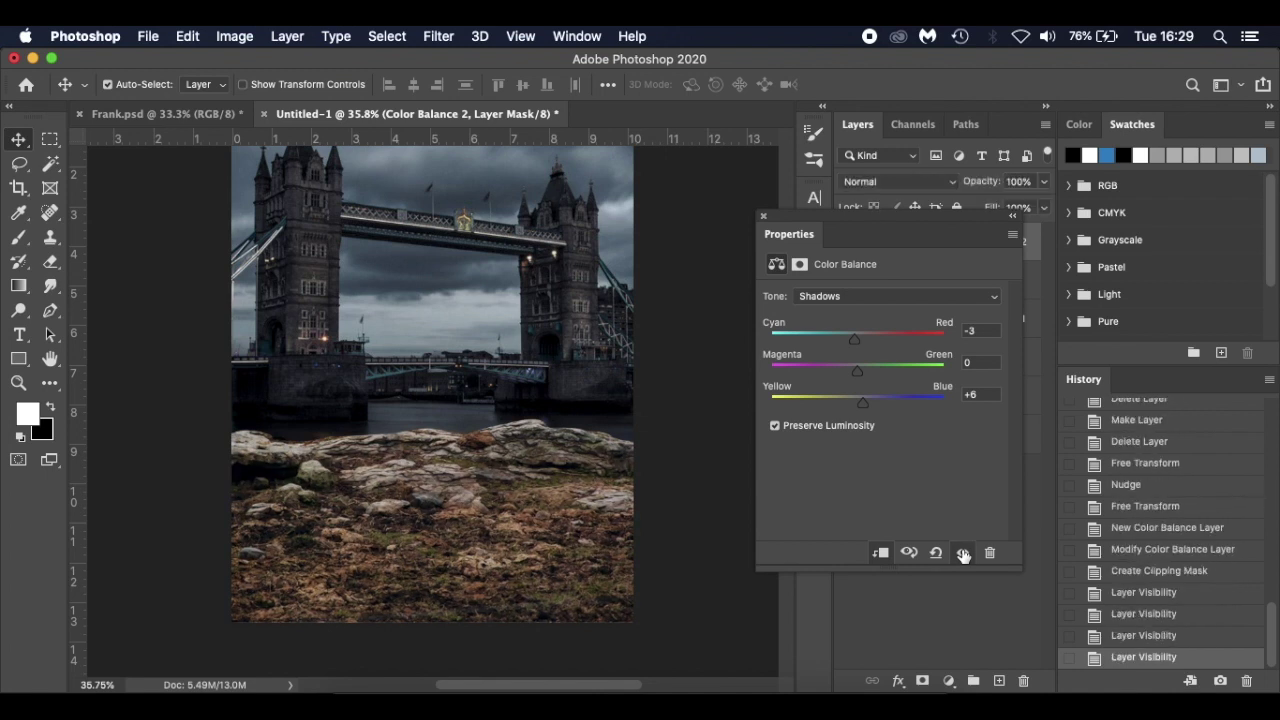
{"action": "left_click", "coordinate": [764, 218]}
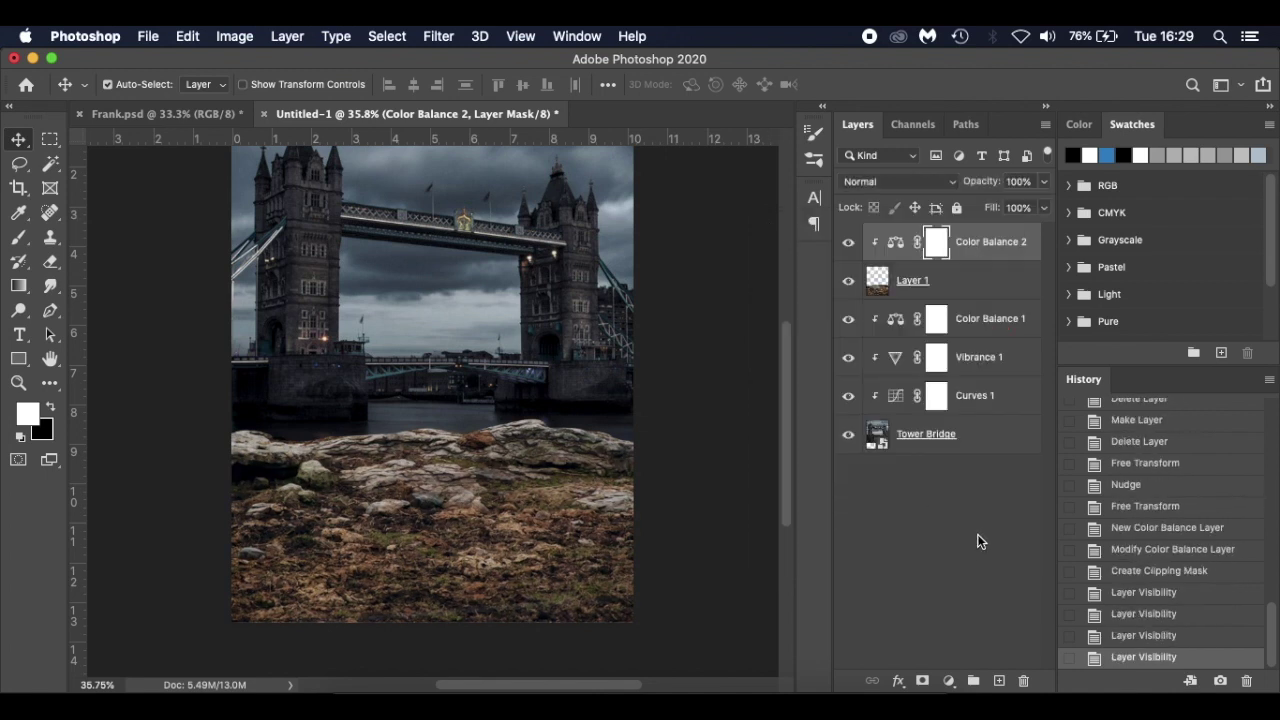
- Rename the rocky foreground layer, Layer 1, as Ground
{"action": "left_click", "coordinate": [955, 280]}
{"action": "double_click", "coordinate": [914, 281]}
{"action": "type", "text": "Ground"}
{"action": "key", "text": "Return"}
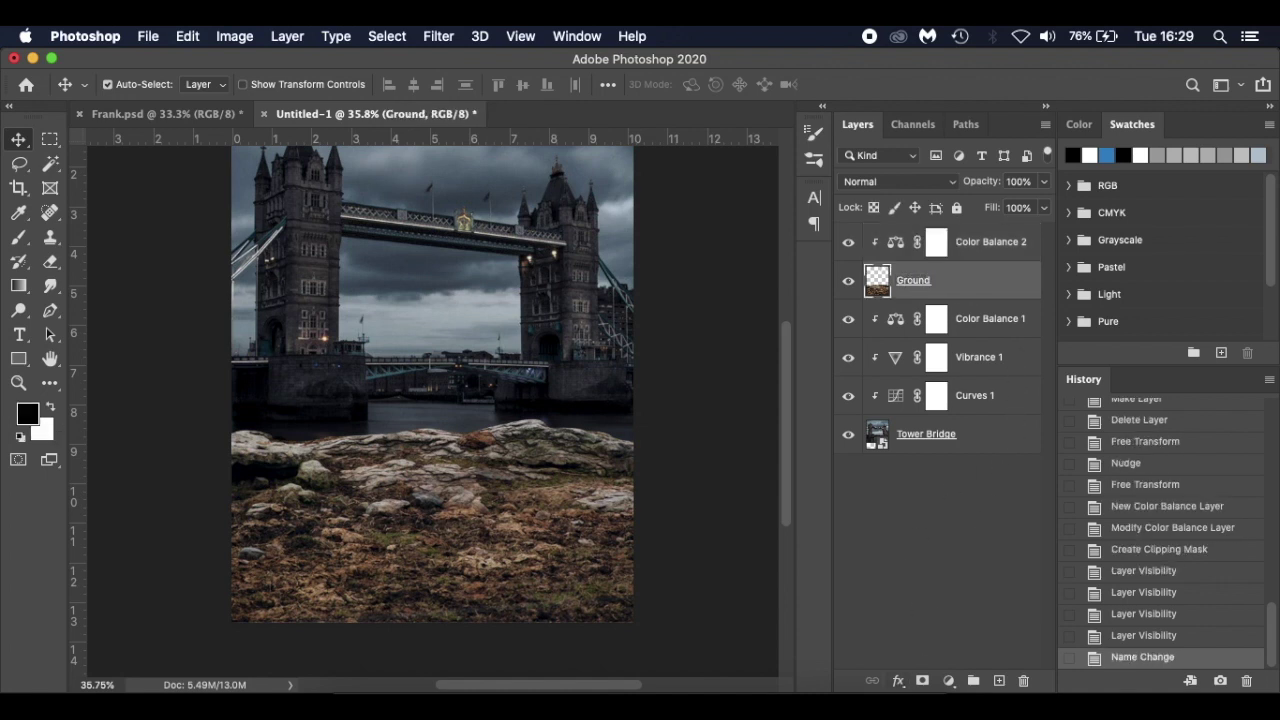
- Add a clipped Vibrance adjustment directly above the Ground layer with vibrance set to -19
{"action": "left_click", "coordinate": [949, 681]}
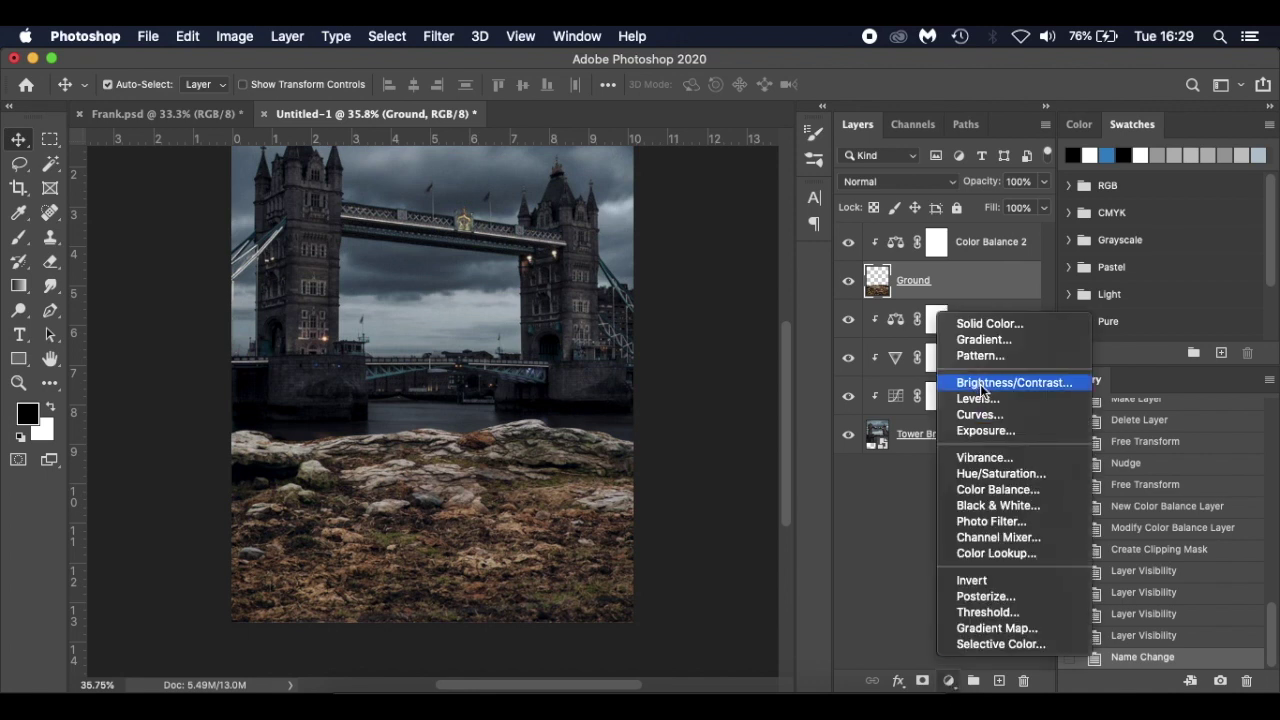
{"action": "left_click", "coordinate": [1000, 458]}
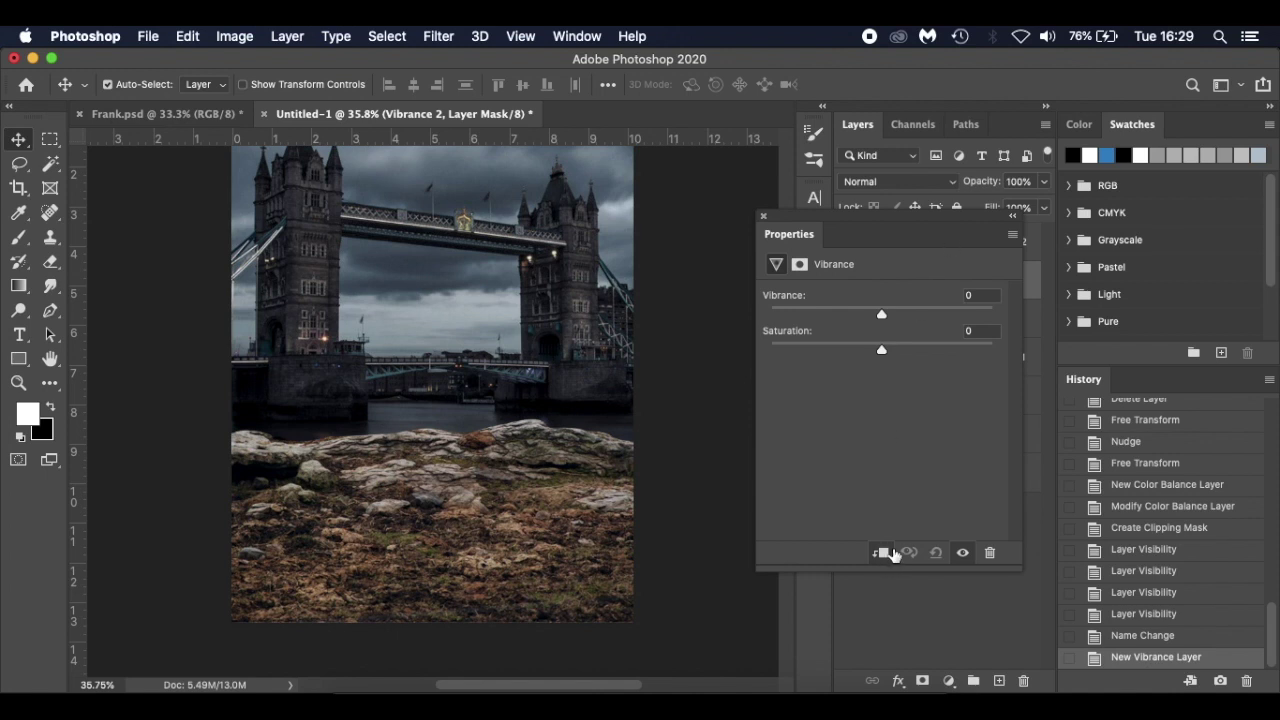
{"action": "left_click_drag", "start_coordinate": [881, 313], "coordinate": [864, 313]}
{"action": "left_click_drag", "start_coordinate": [861, 317], "coordinate": [858, 316]}
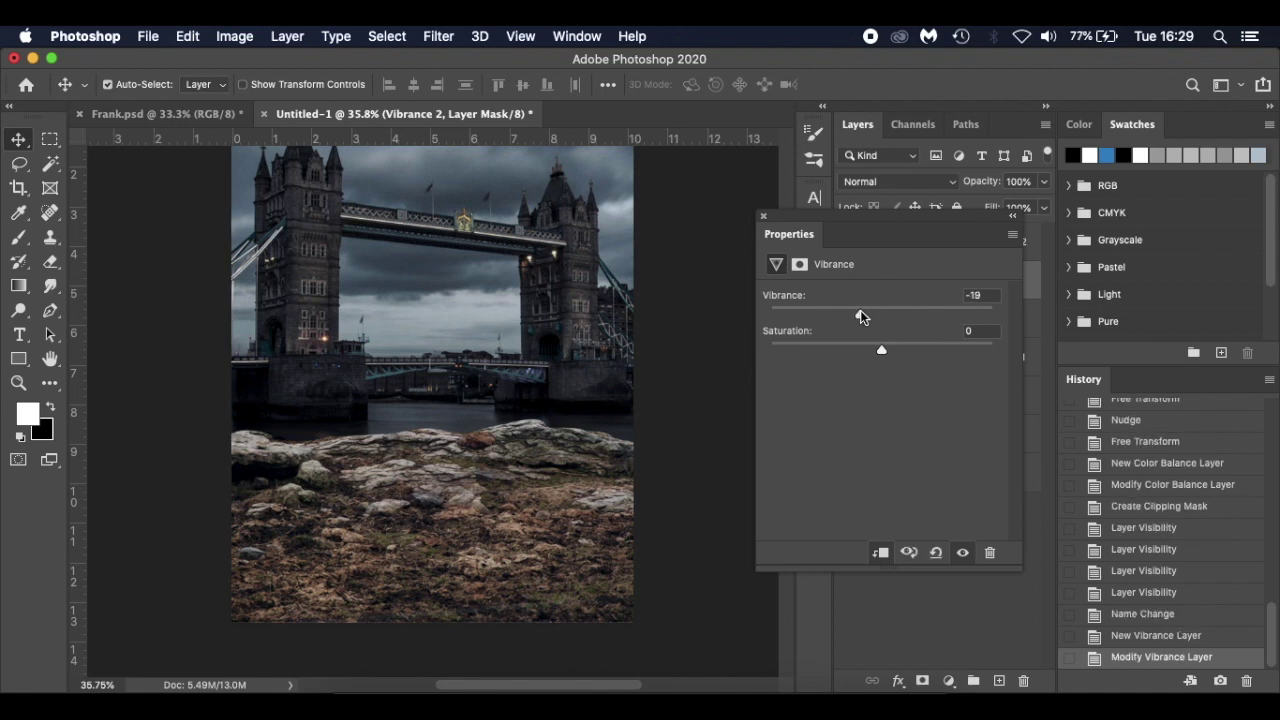
{"action": "left_click", "coordinate": [763, 216]}
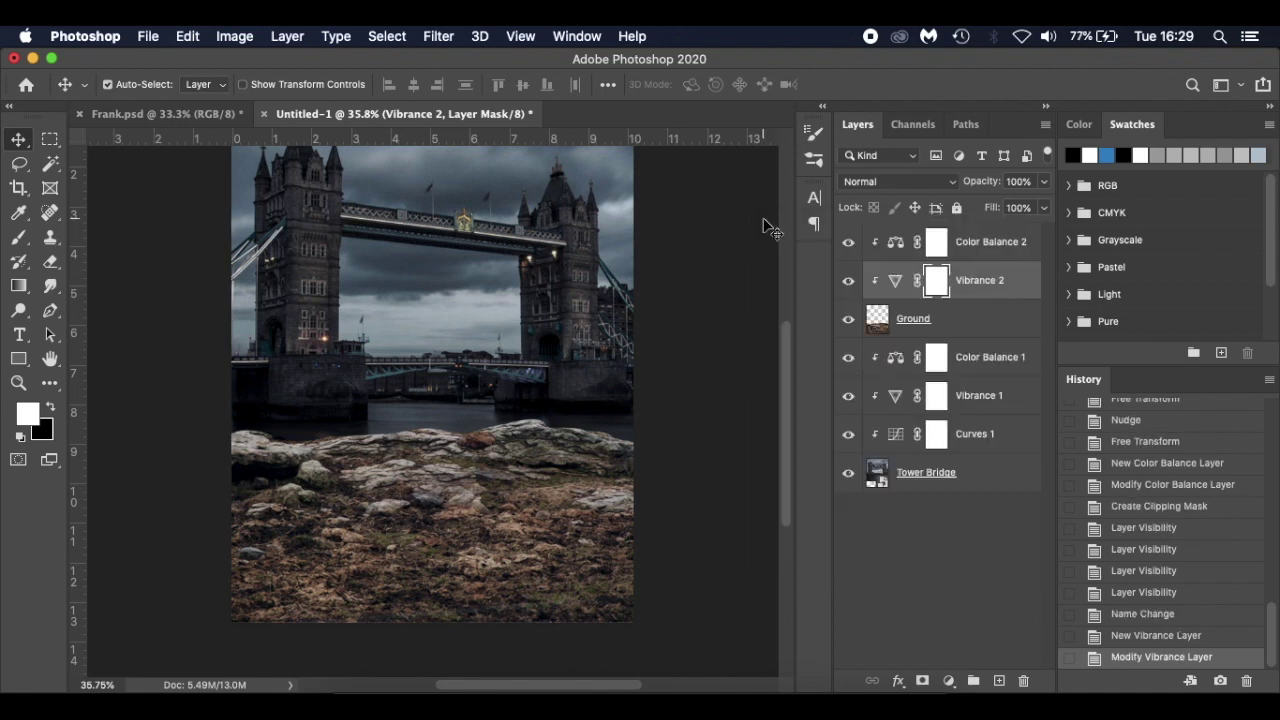
- Add a clipped Brightness/Contrast adjustment directly above Ground with brightness -40 and contrast 30, and compare before and after
{"action": "left_click", "coordinate": [973, 328]}
{"action": "left_click", "coordinate": [948, 680]}
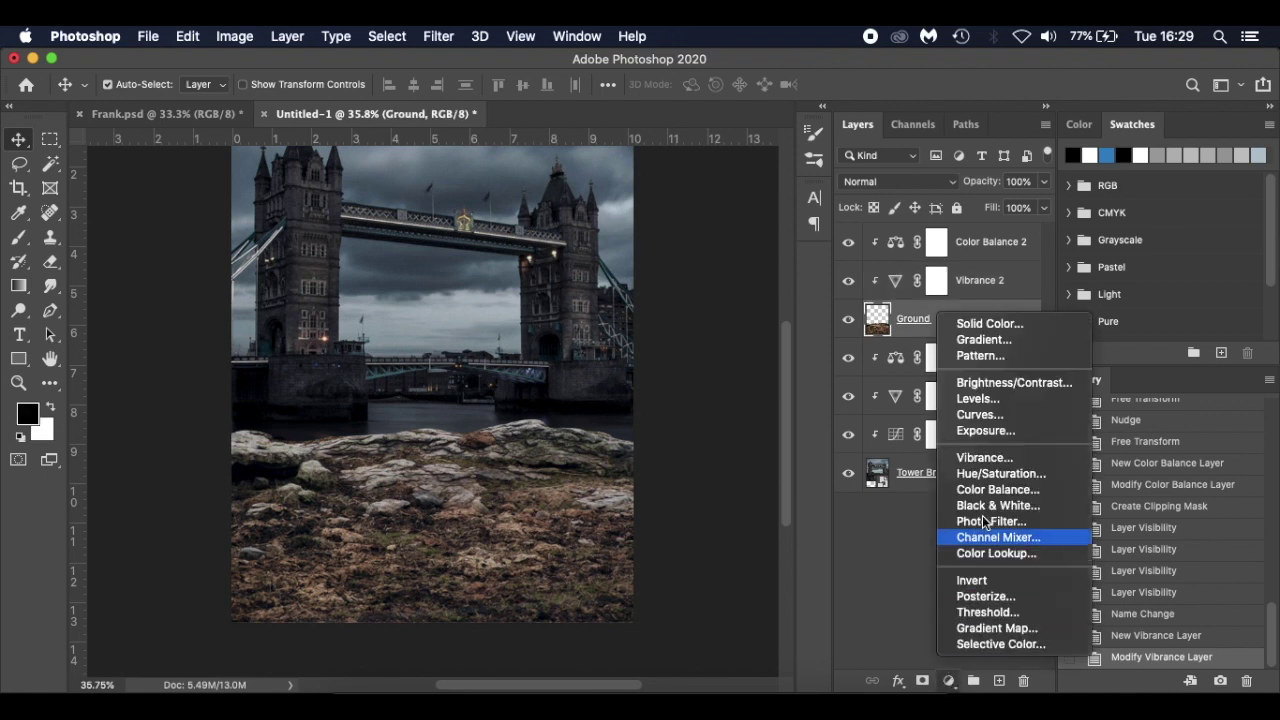
{"action": "left_click", "coordinate": [1008, 386]}
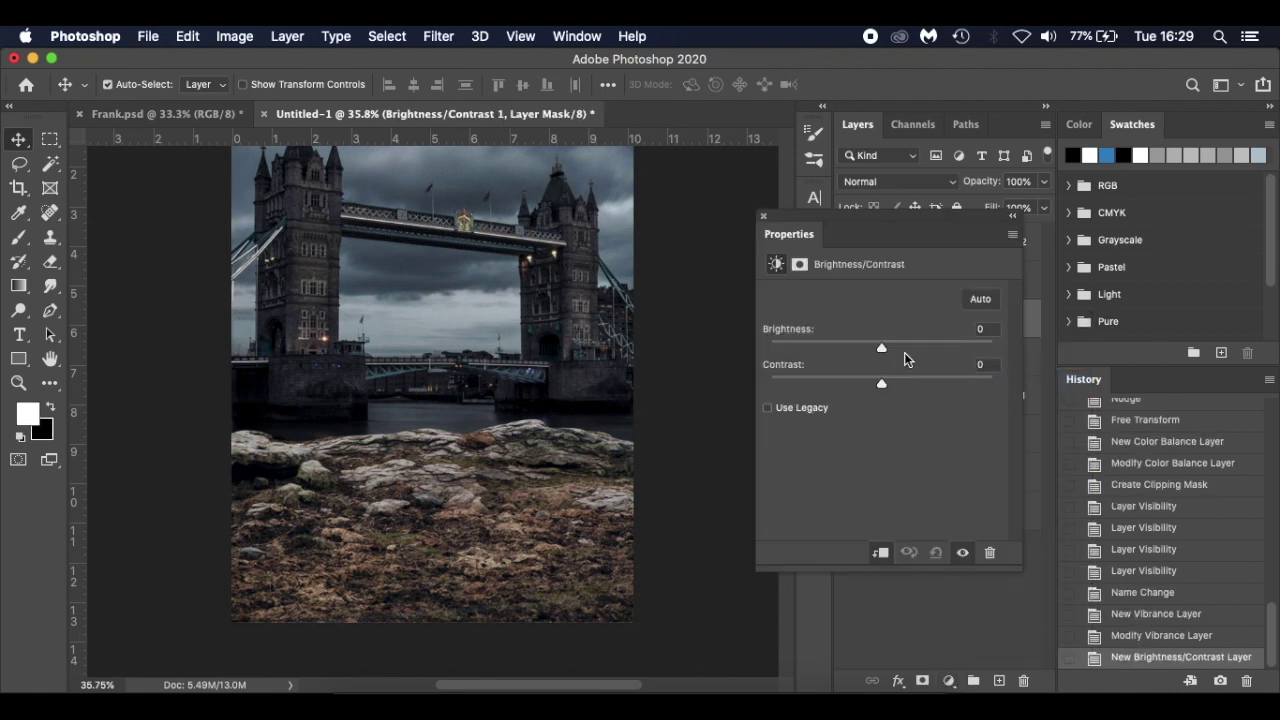
{"action": "left_click_drag", "start_coordinate": [882, 346], "coordinate": [854, 349]}
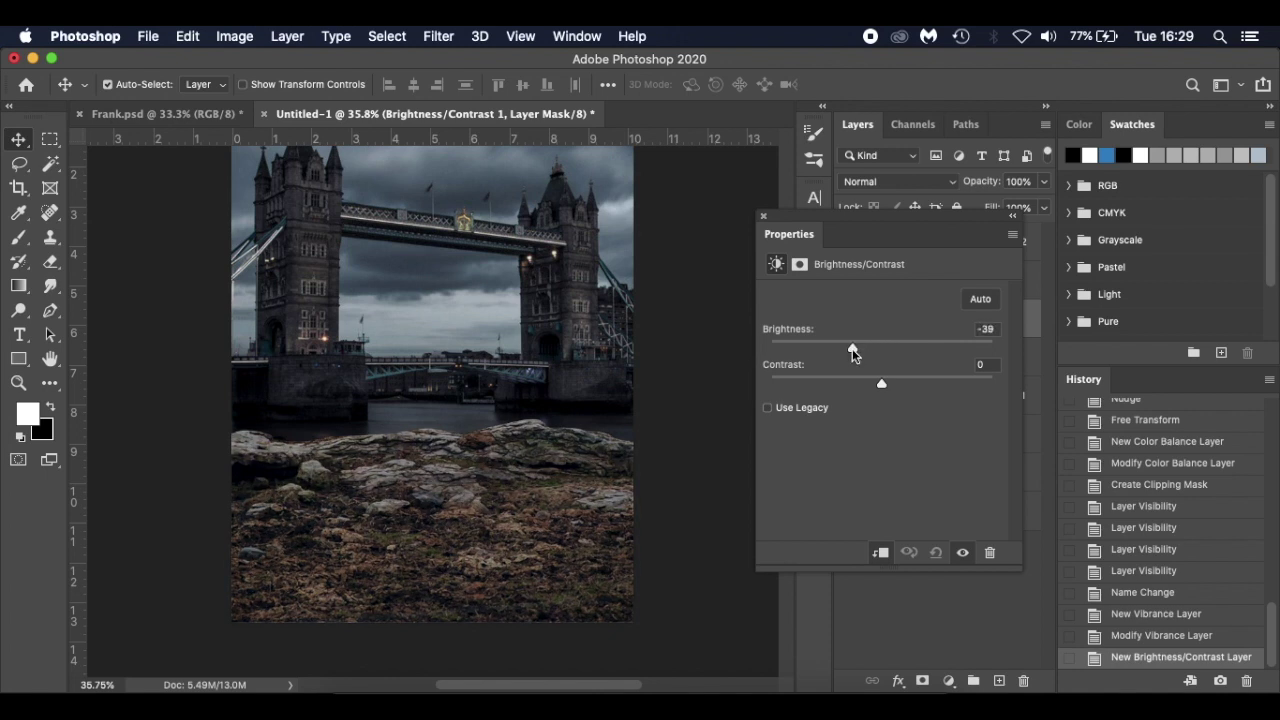
{"action": "left_click_drag", "start_coordinate": [852, 352], "coordinate": [852, 351]}
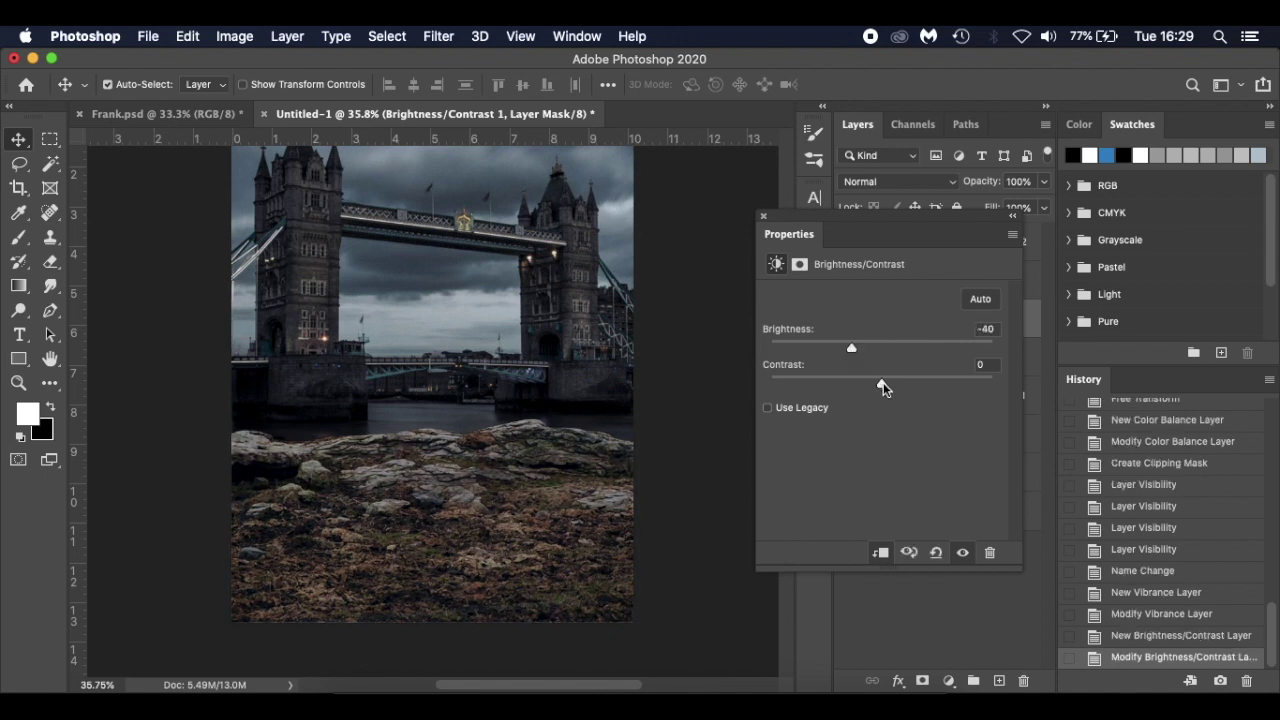
{"action": "left_click_drag", "start_coordinate": [883, 386], "coordinate": [919, 388]}
{"action": "left_click", "coordinate": [963, 553]}
{"action": "left_click", "coordinate": [963, 553]}
{"action": "left_click", "coordinate": [963, 553]}
{"action": "left_click", "coordinate": [963, 553]}
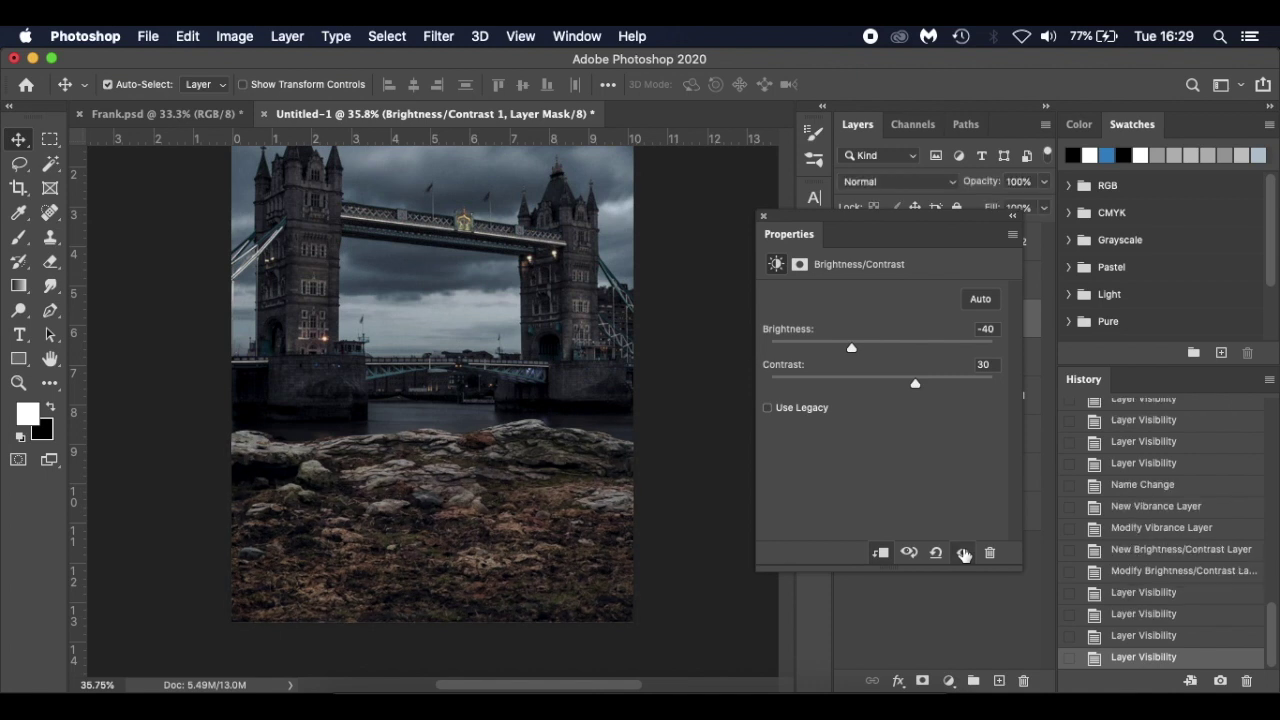
{"action": "left_click", "coordinate": [764, 218]}
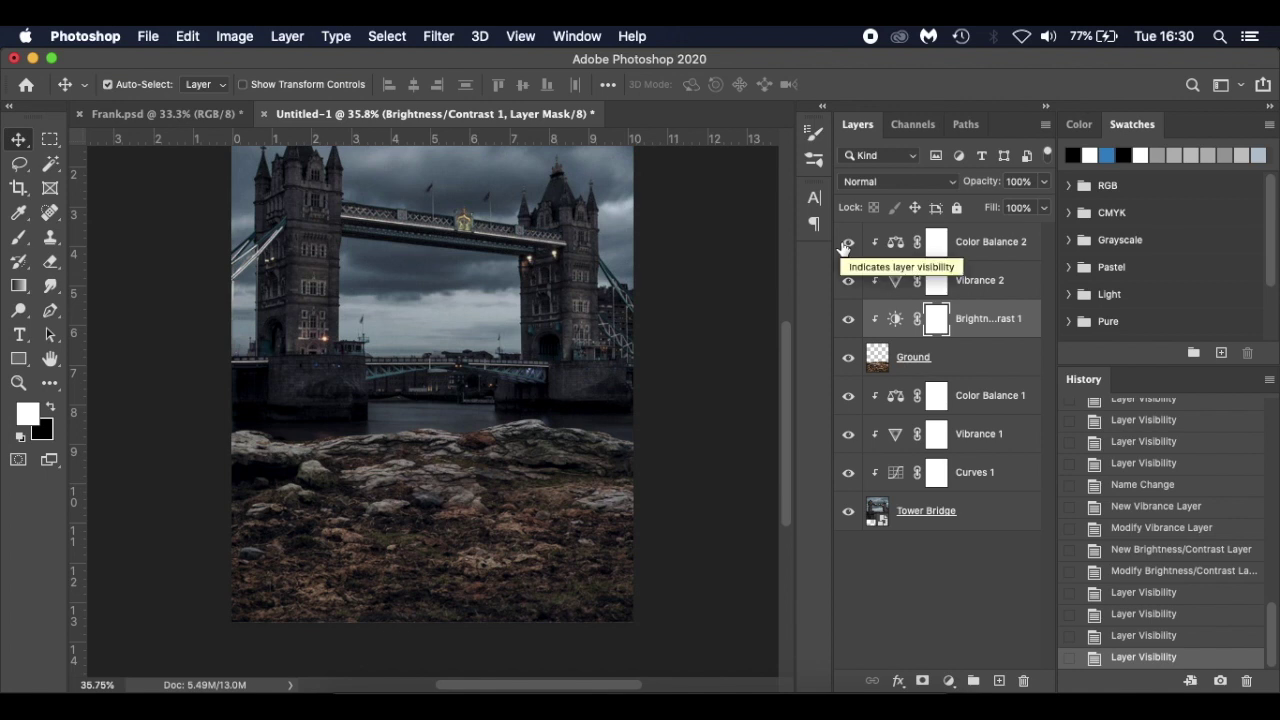
- Add a Curves adjustment above Color Balance 2, clip it to the Ground stack, and slightly lower its white endpoint and midtones
{"action": "left_click", "coordinate": [1027, 244]}
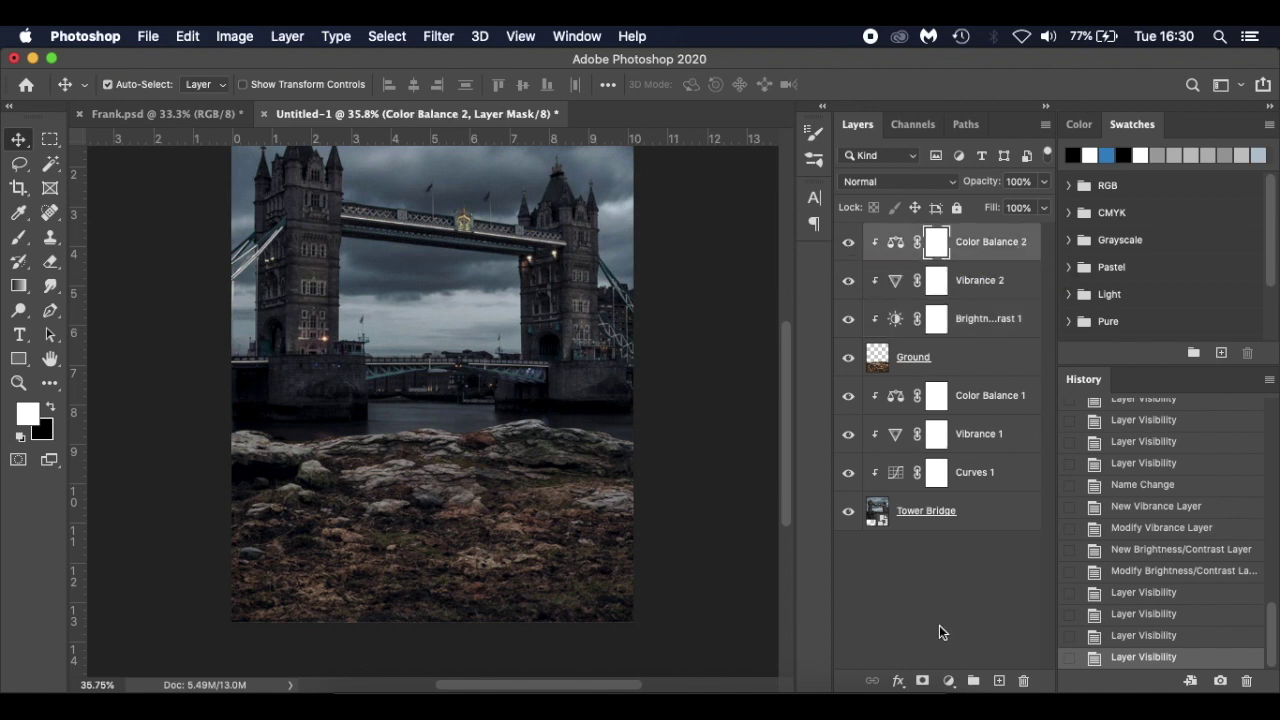
{"action": "left_click", "coordinate": [947, 680]}
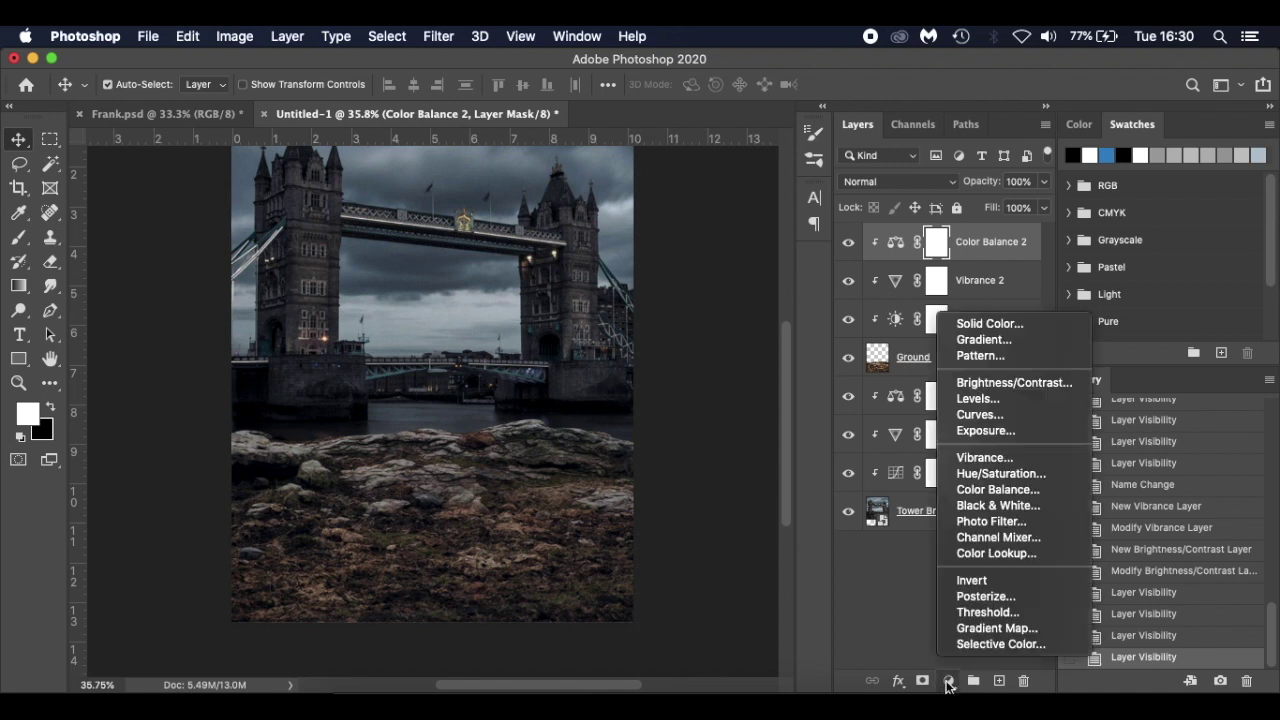
{"action": "left_click", "coordinate": [1006, 418]}
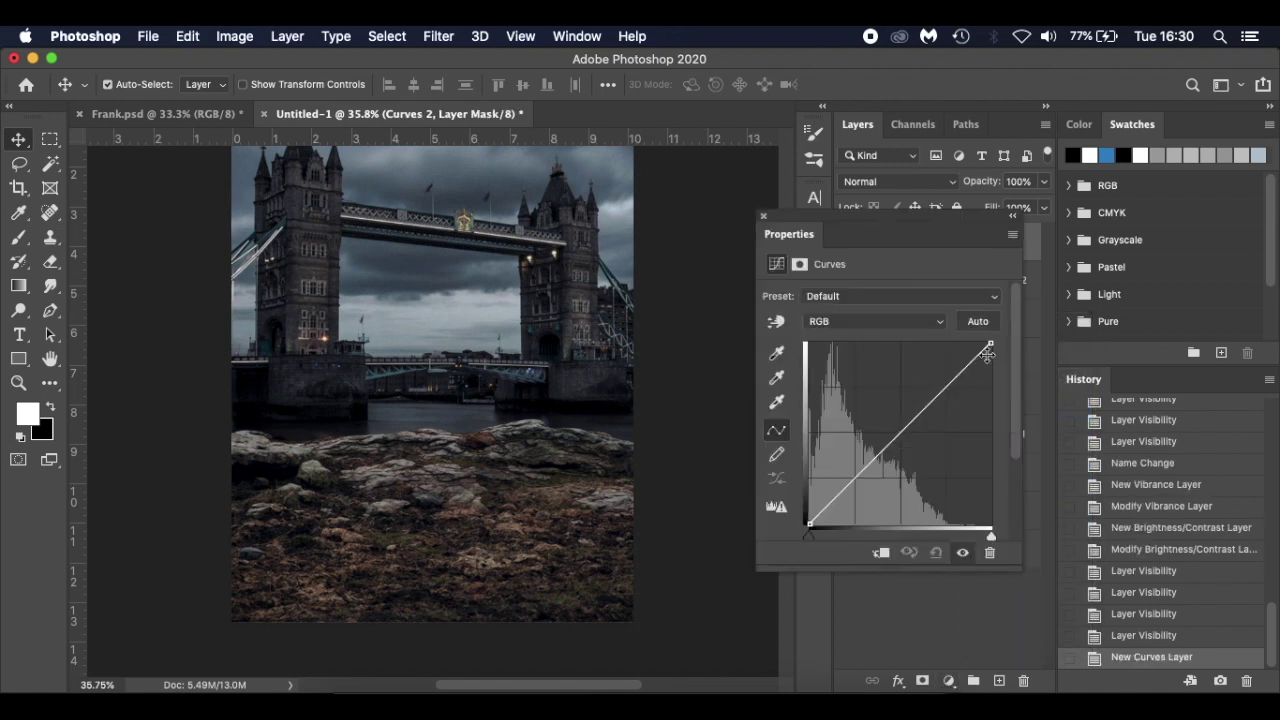
{"action": "left_click", "coordinate": [880, 552]}
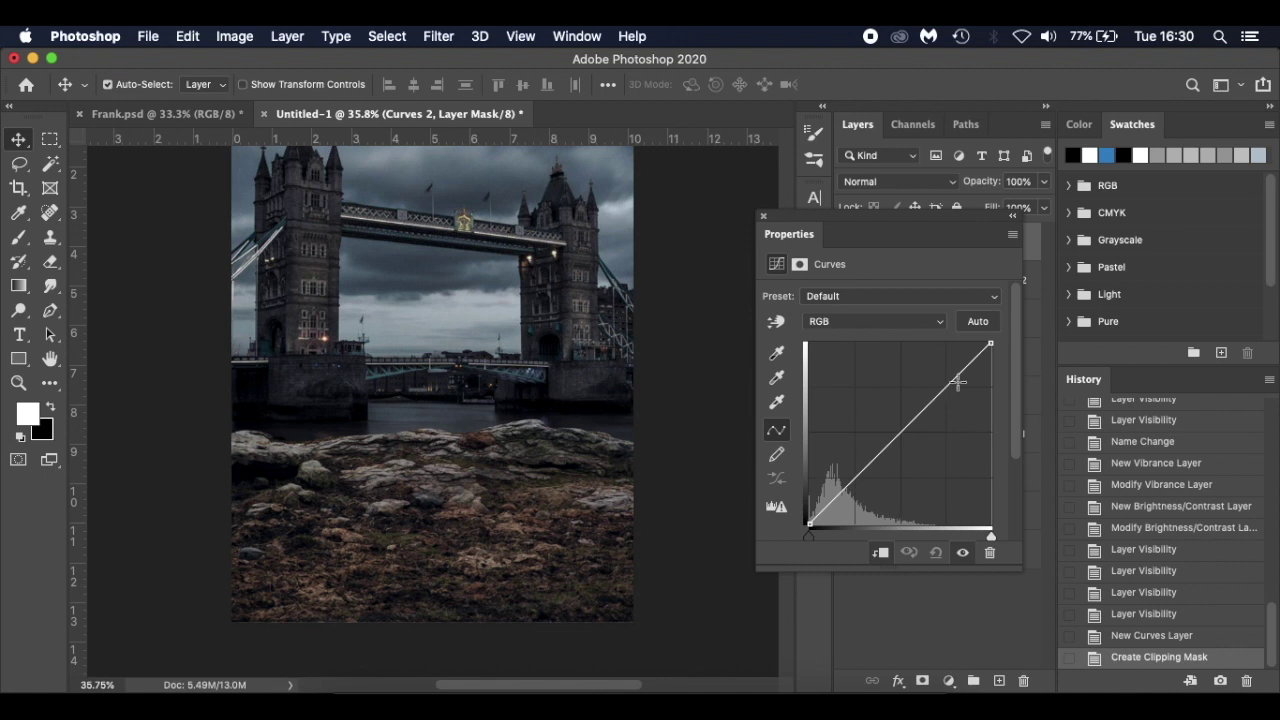
{"action": "left_click_drag", "start_coordinate": [990, 345], "coordinate": [990, 362]}
{"action": "left_click", "coordinate": [900, 446]}
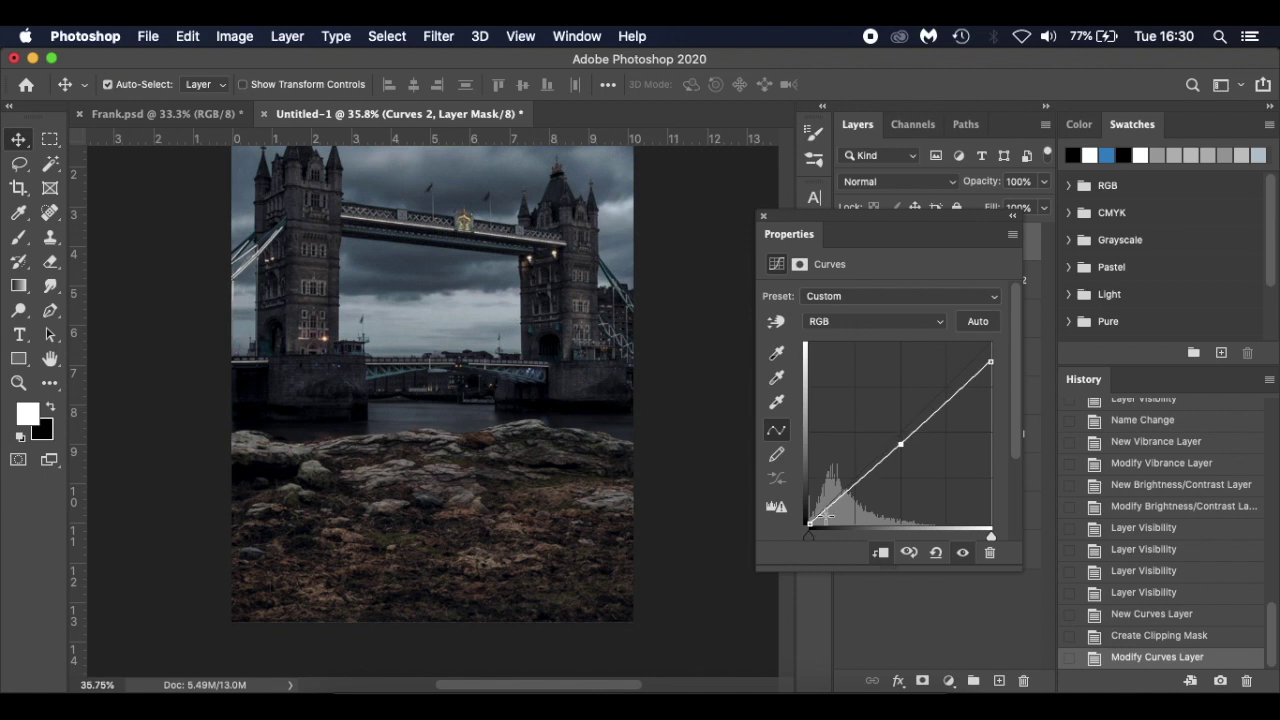
- Set the black point of the ground's Curves adjustment to input 4 and output 0, and compare the image with and without it
{"action": "left_click_drag", "start_coordinate": [810, 526], "coordinate": [812, 525]}
{"action": "left_click_drag", "start_coordinate": [856, 570], "coordinate": [857, 620]}
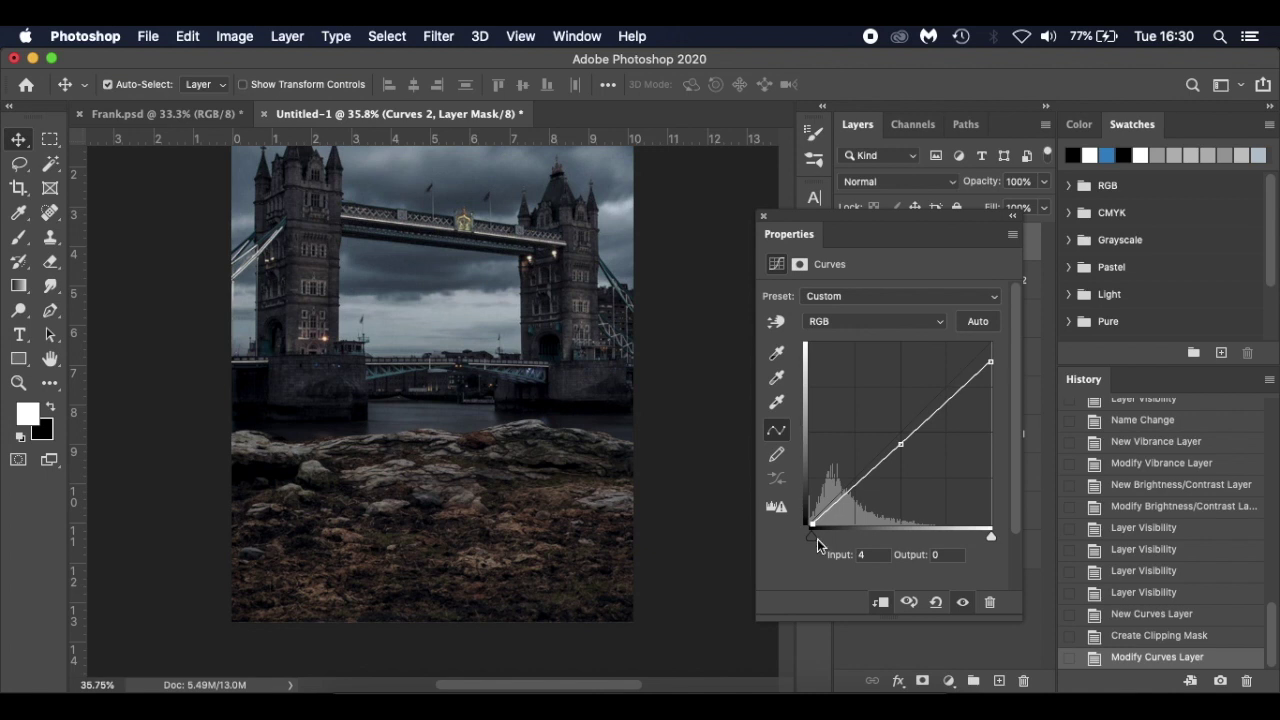
{"action": "left_click", "coordinate": [900, 445]}
{"action": "left_click", "coordinate": [990, 362]}
{"action": "left_click", "coordinate": [763, 216]}
{"action": "left_click", "coordinate": [848, 243]}
{"action": "left_click", "coordinate": [848, 243]}
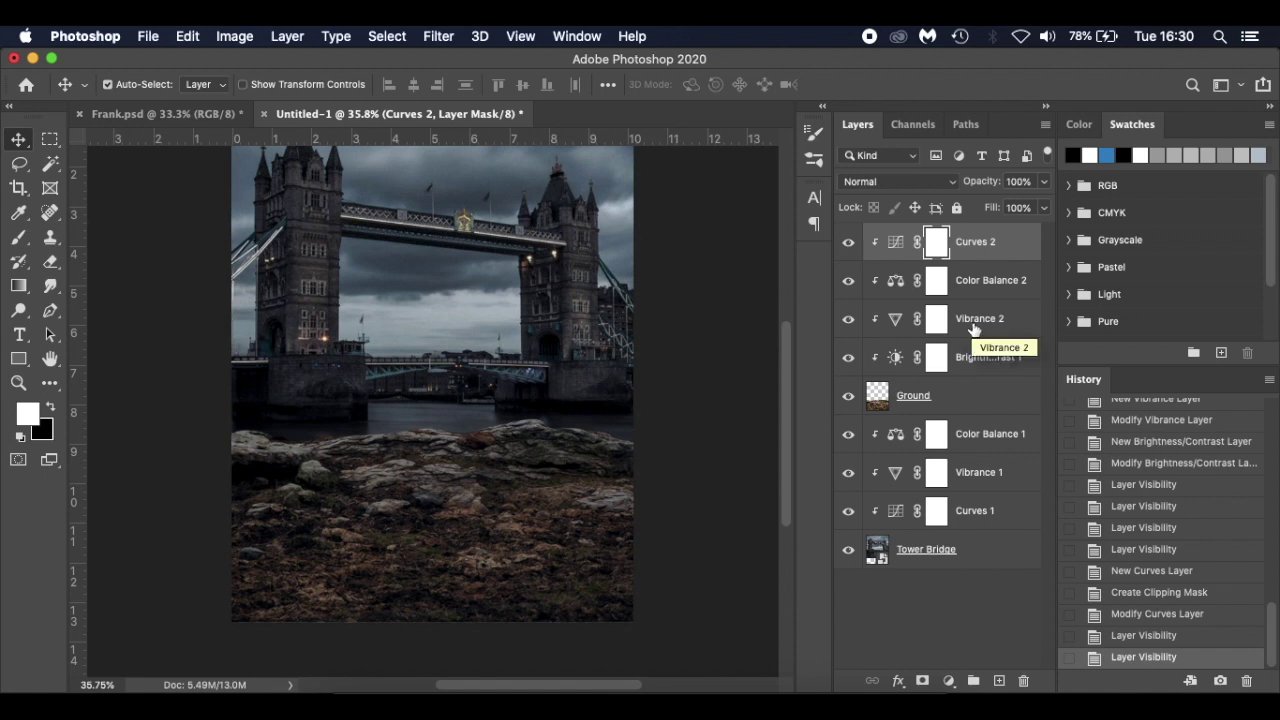
- Convert the Tower Bridge layer to a Smart Object
{"action": "scroll", "coordinate": [714, 386], "scroll_direction": "up", "scroll_amount": 3}
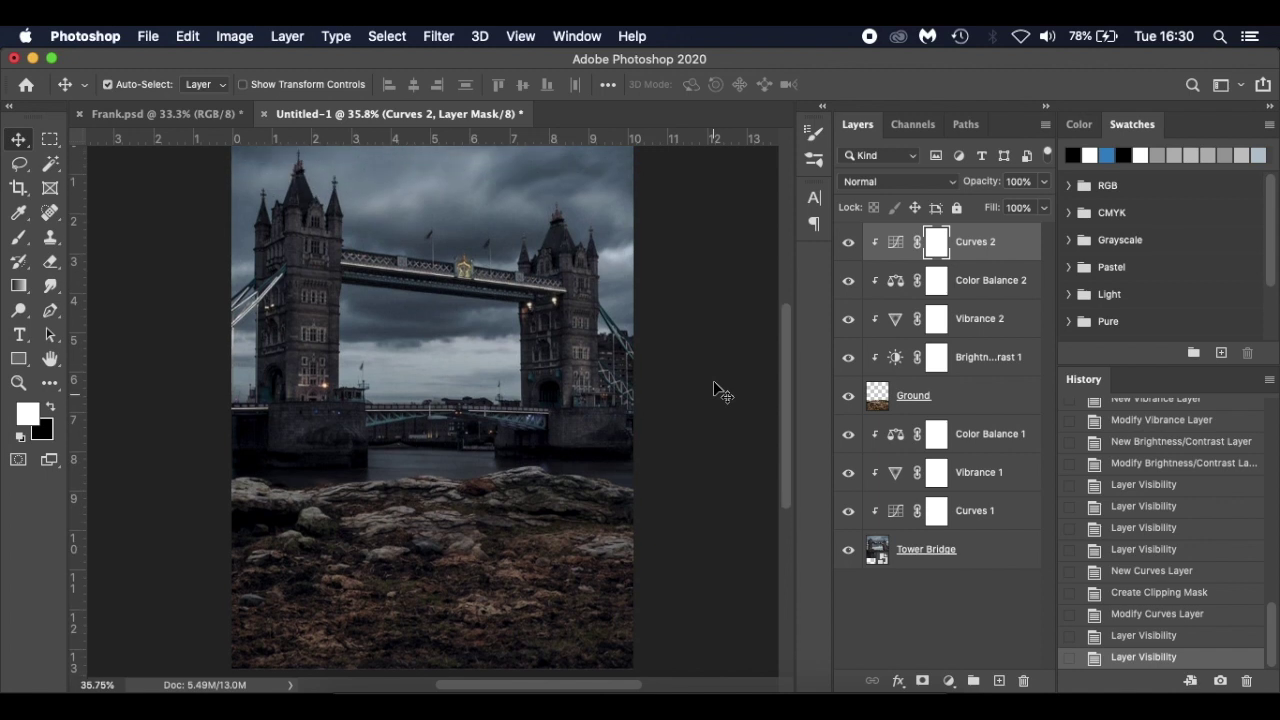
{"action": "left_click", "coordinate": [958, 549]}
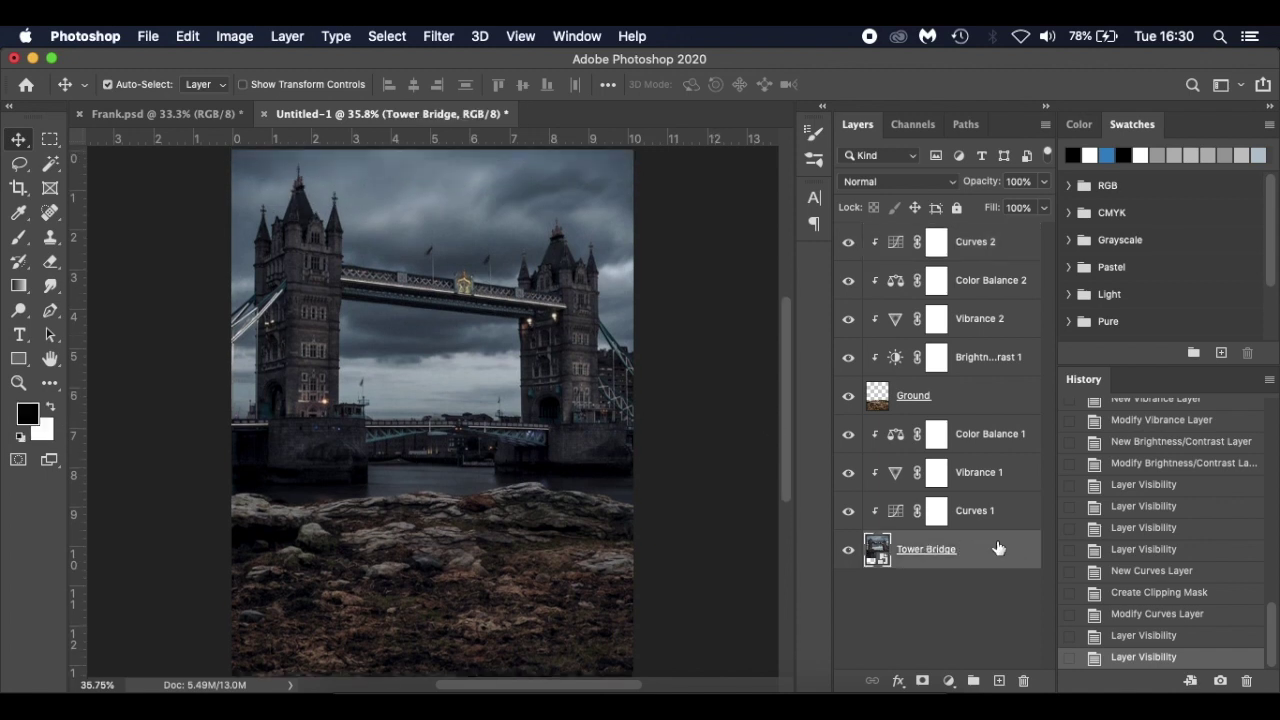
{"action": "right_click", "coordinate": [1003, 548]}
{"action": "left_click", "coordinate": [1003, 545]}
{"action": "right_click", "coordinate": [989, 552]}
{"action": "scroll", "coordinate": [1030, 673], "scroll_direction": "down", "scroll_amount": 5}
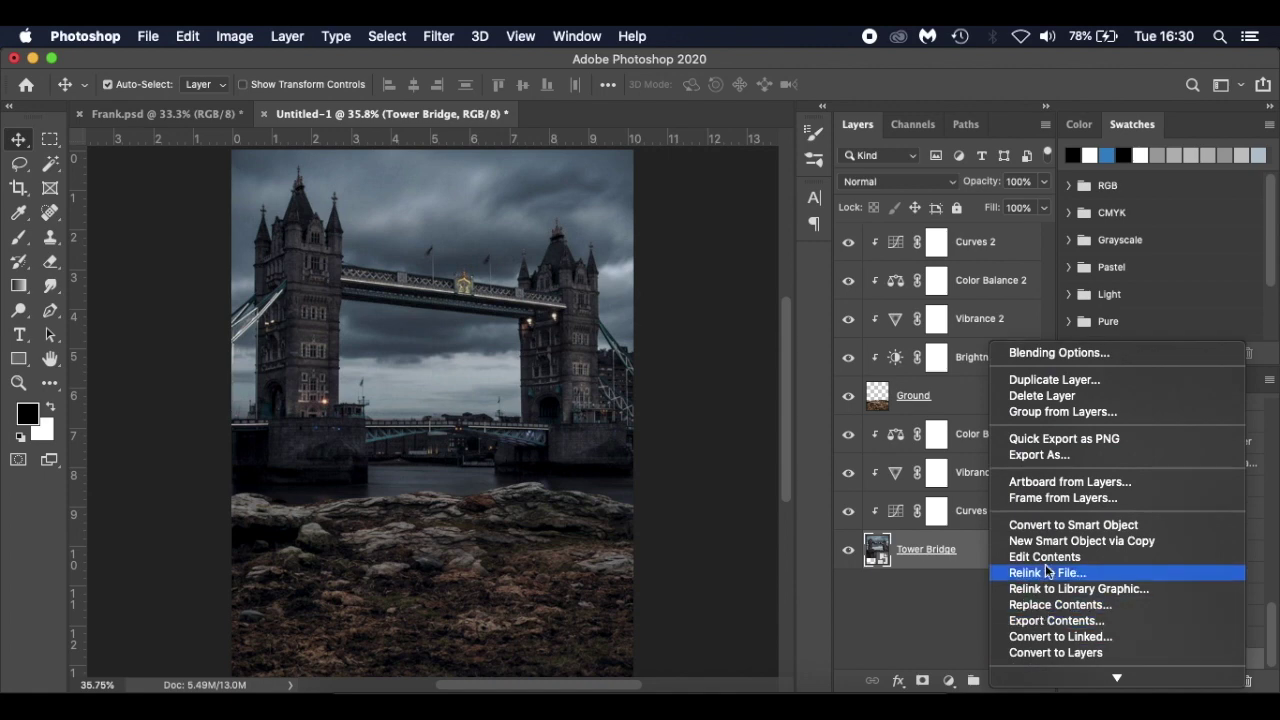
{"action": "left_click", "coordinate": [1050, 525]}
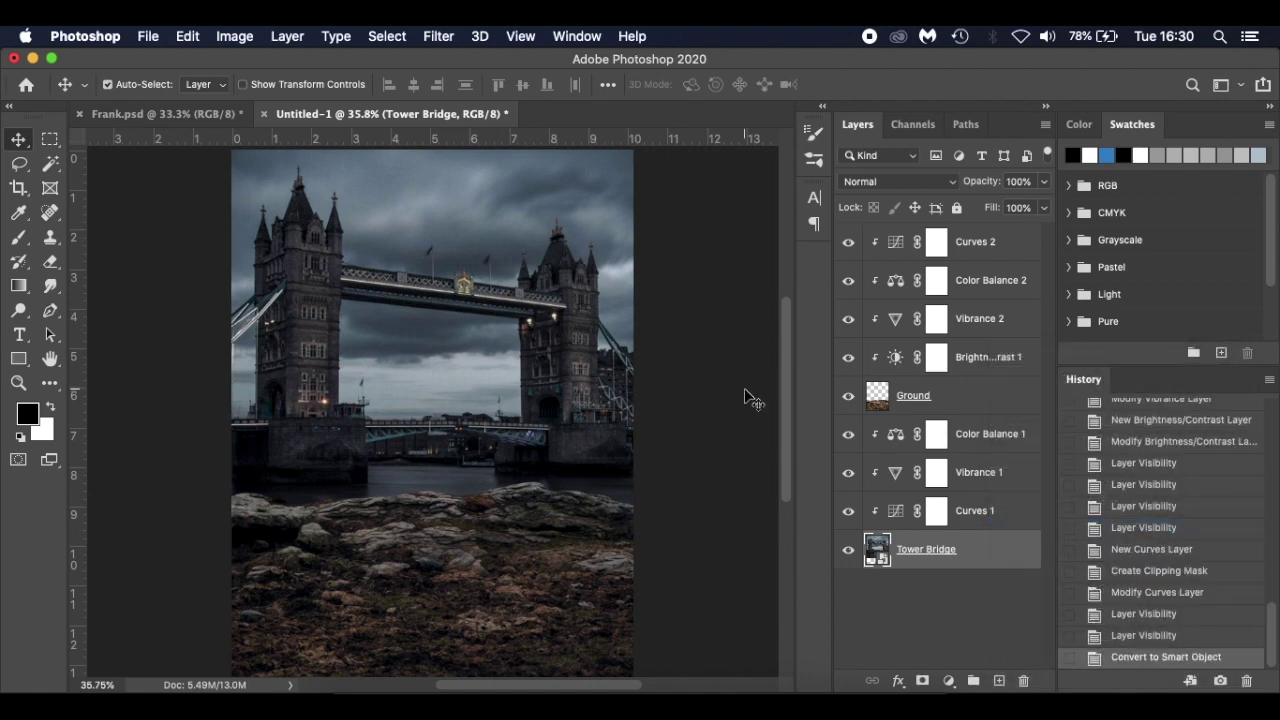
- Apply a Gaussian Blur with a 4-pixel radius to the Tower Bridge layer
{"action": "left_click", "coordinate": [437, 38]}
{"action": "mouse_move", "coordinate": [512, 259]}
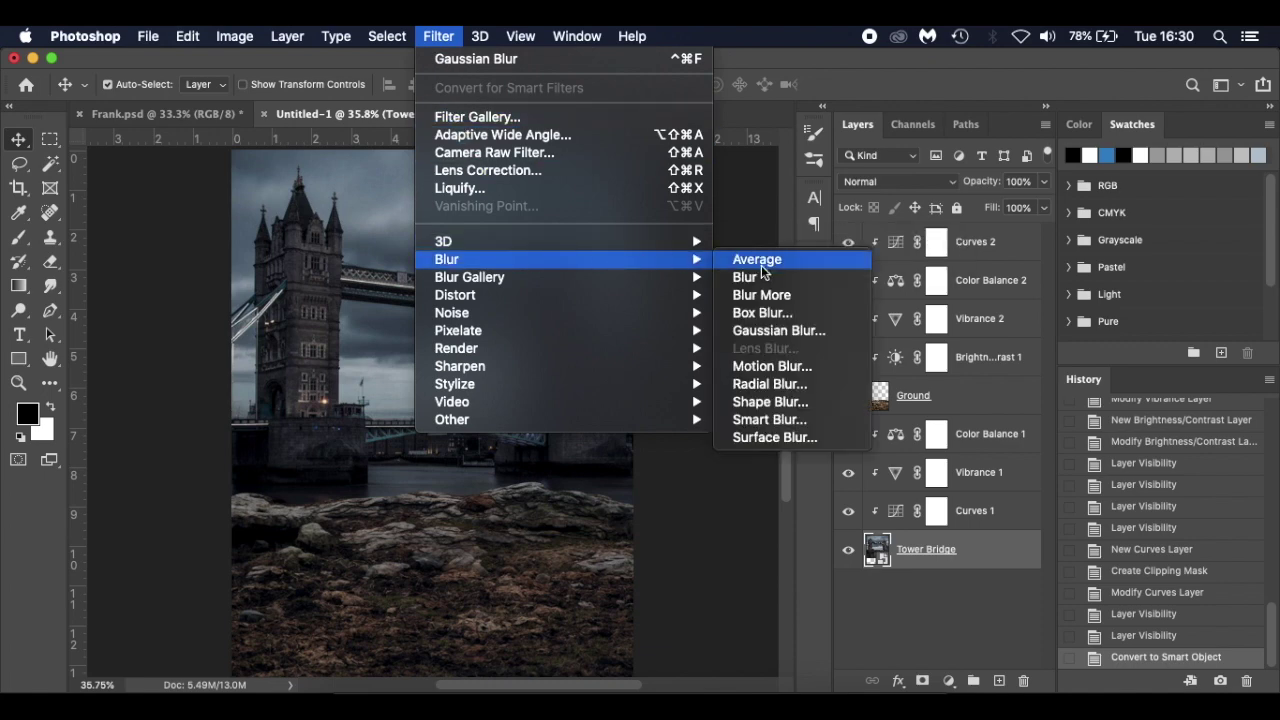
{"action": "left_click", "coordinate": [781, 336]}
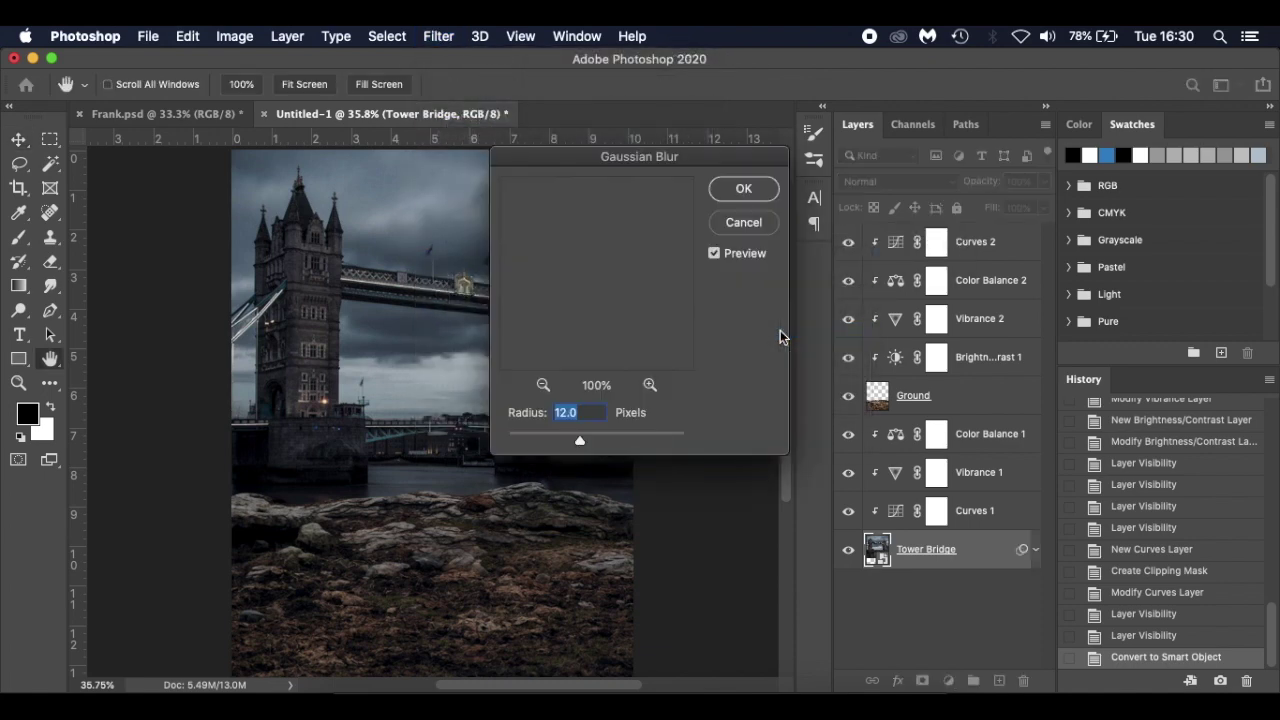
{"action": "type", "text": "4"}
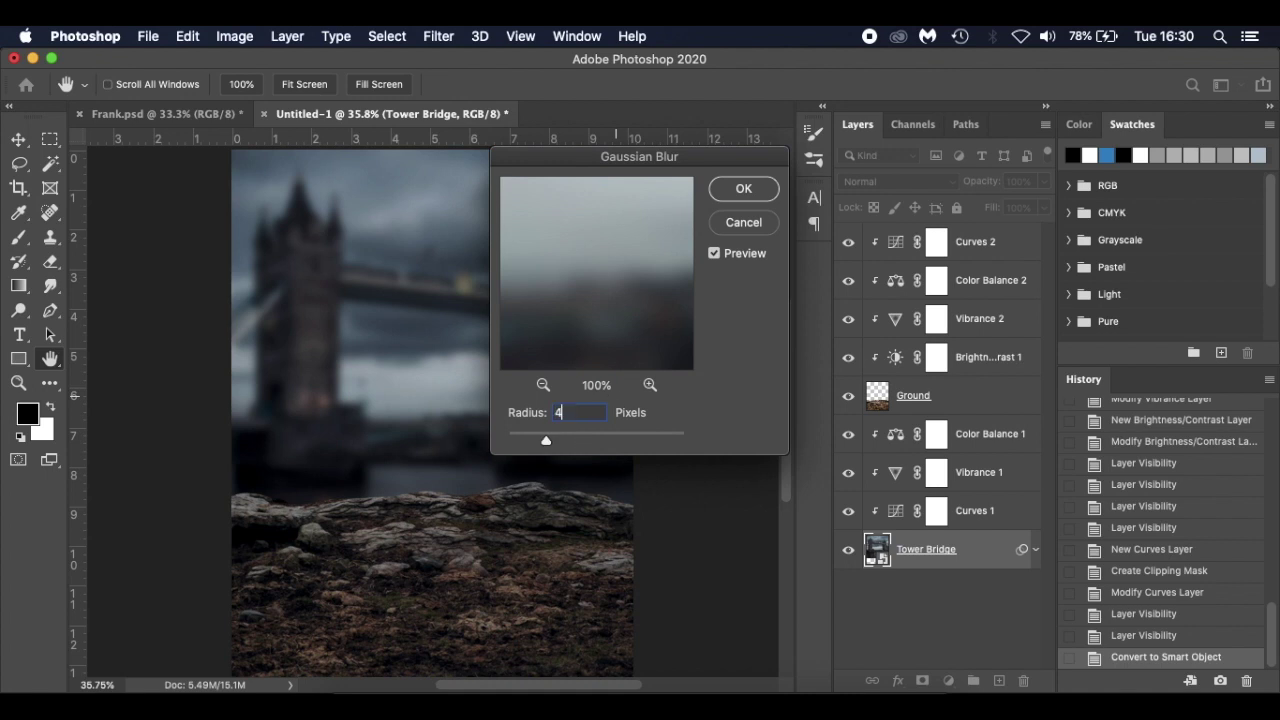
{"action": "left_click", "coordinate": [735, 191]}
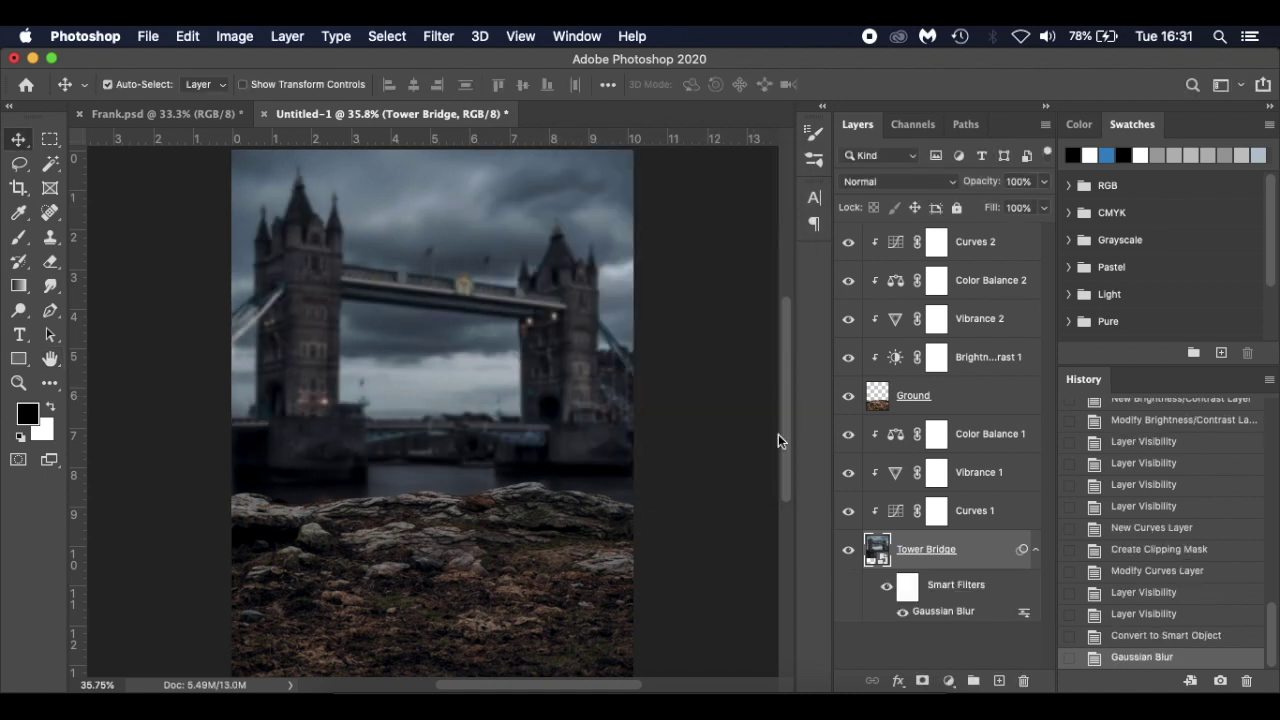
- Add a new empty layer directly above Color Balance 1 and make white the foreground color
{"action": "left_click", "coordinate": [1004, 430]}
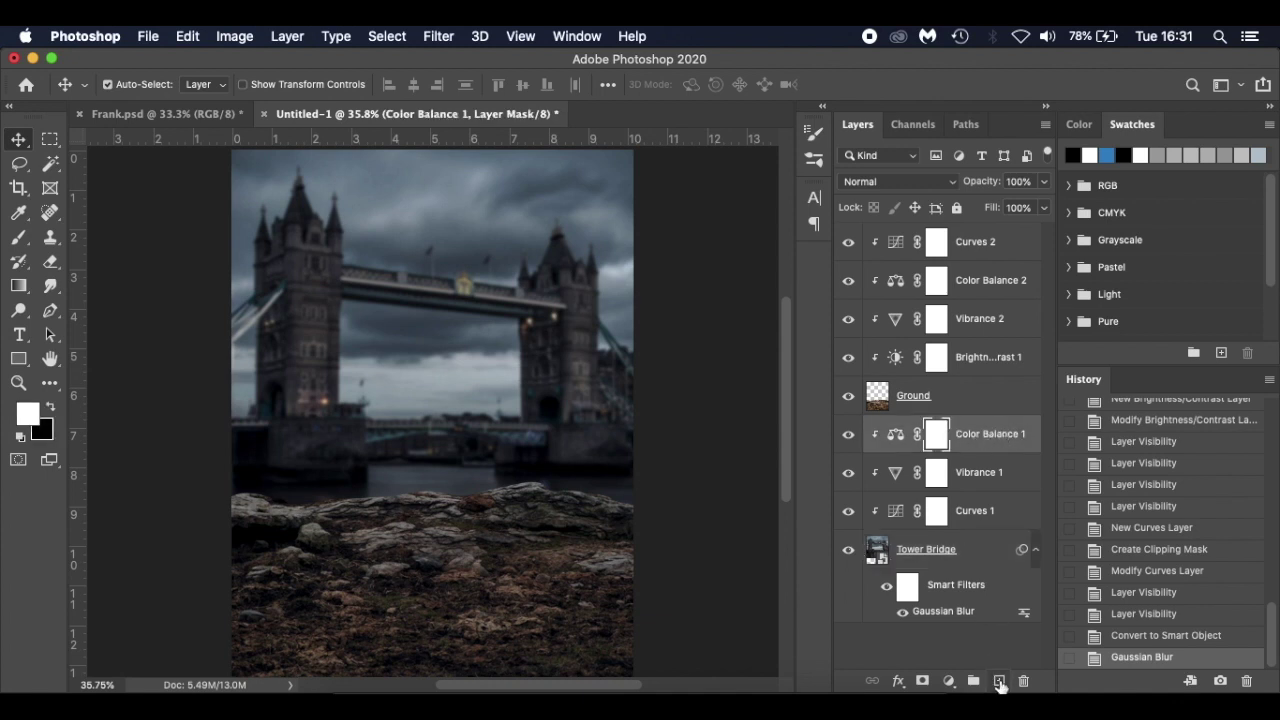
{"action": "left_click", "coordinate": [999, 681]}
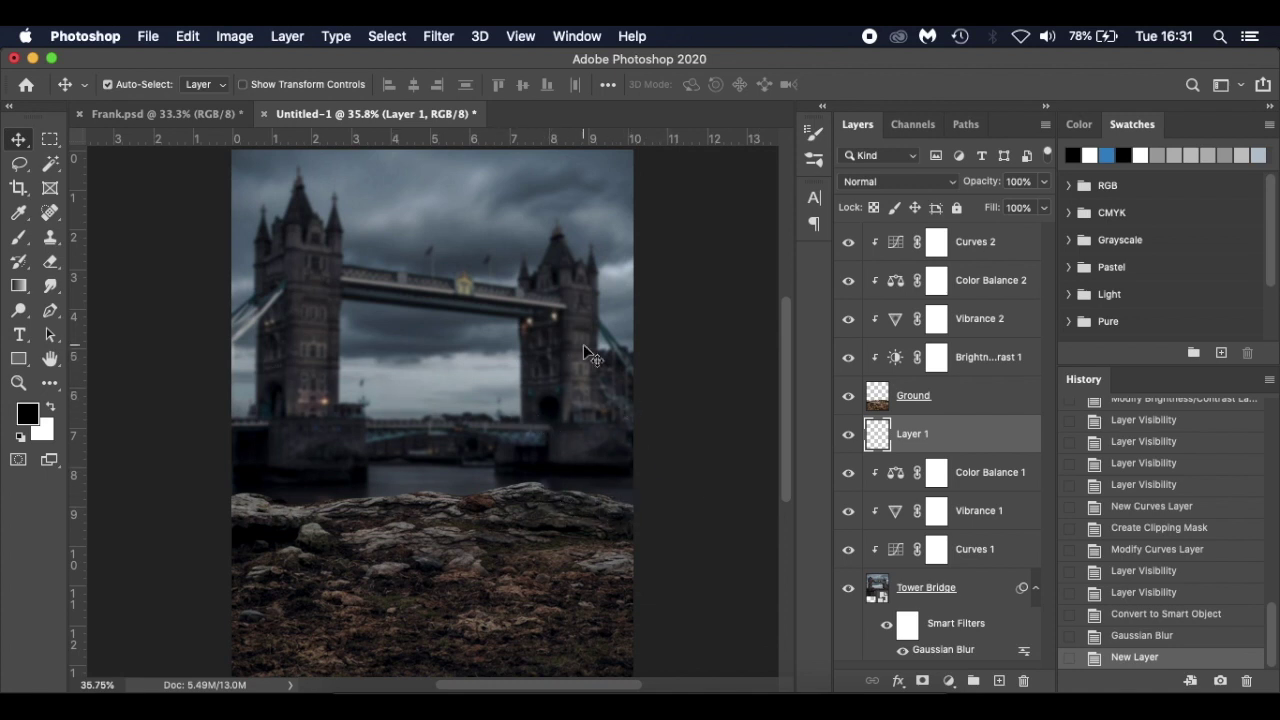
{"action": "key", "text": "x"}
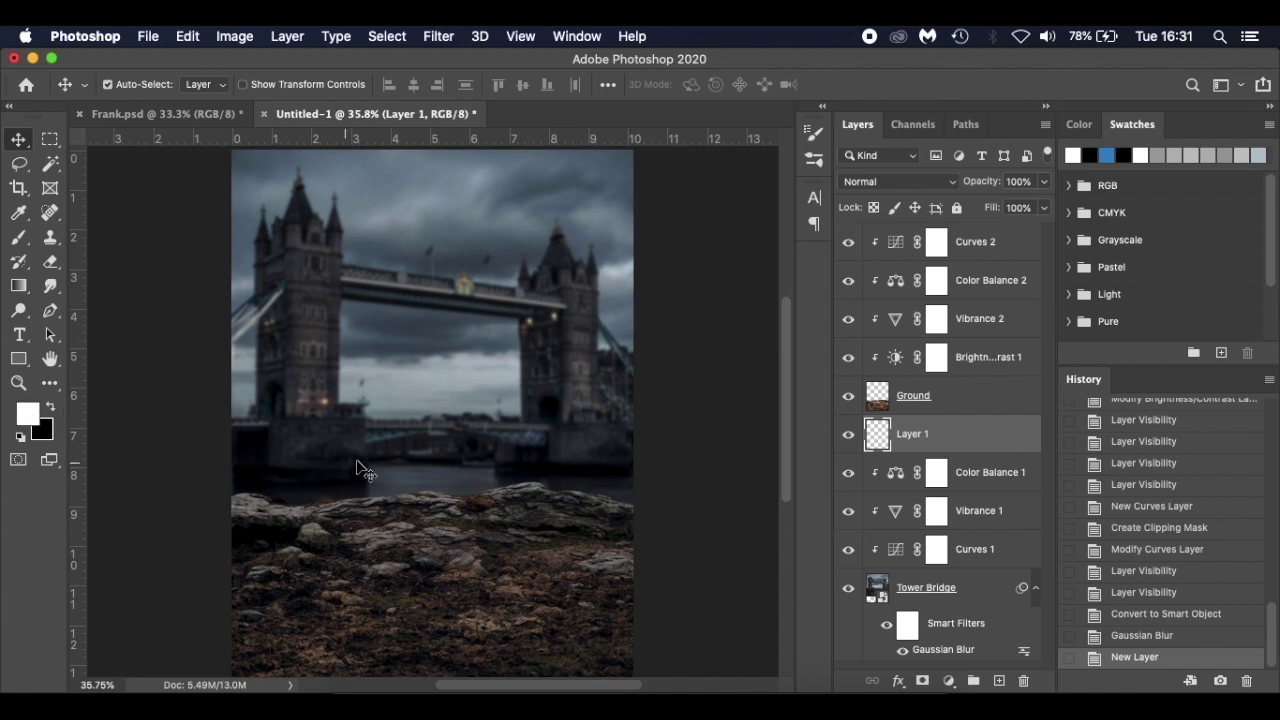
- Choose the 600 px cloud-shaped smoke brush for the Brush tool and enlarge it to 800 px
{"action": "key", "text": "b"}
{"action": "right_click", "coordinate": [424, 397]}
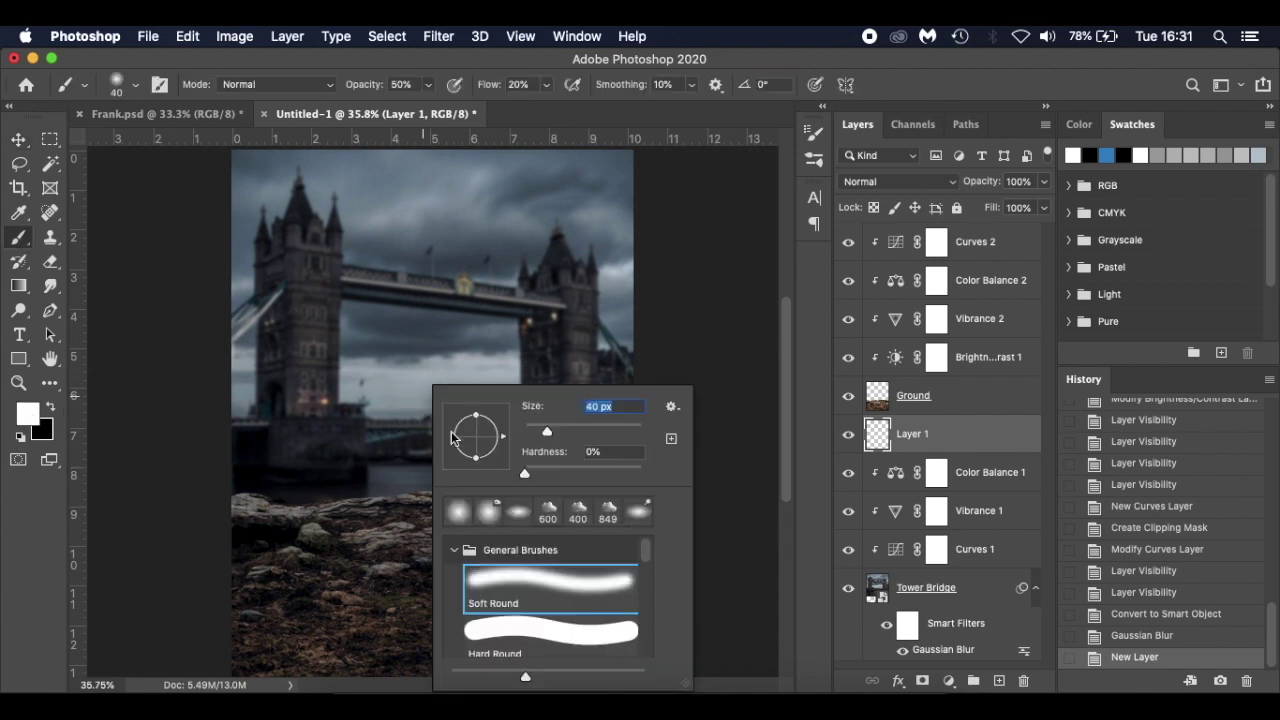
{"action": "left_click", "coordinate": [458, 512]}
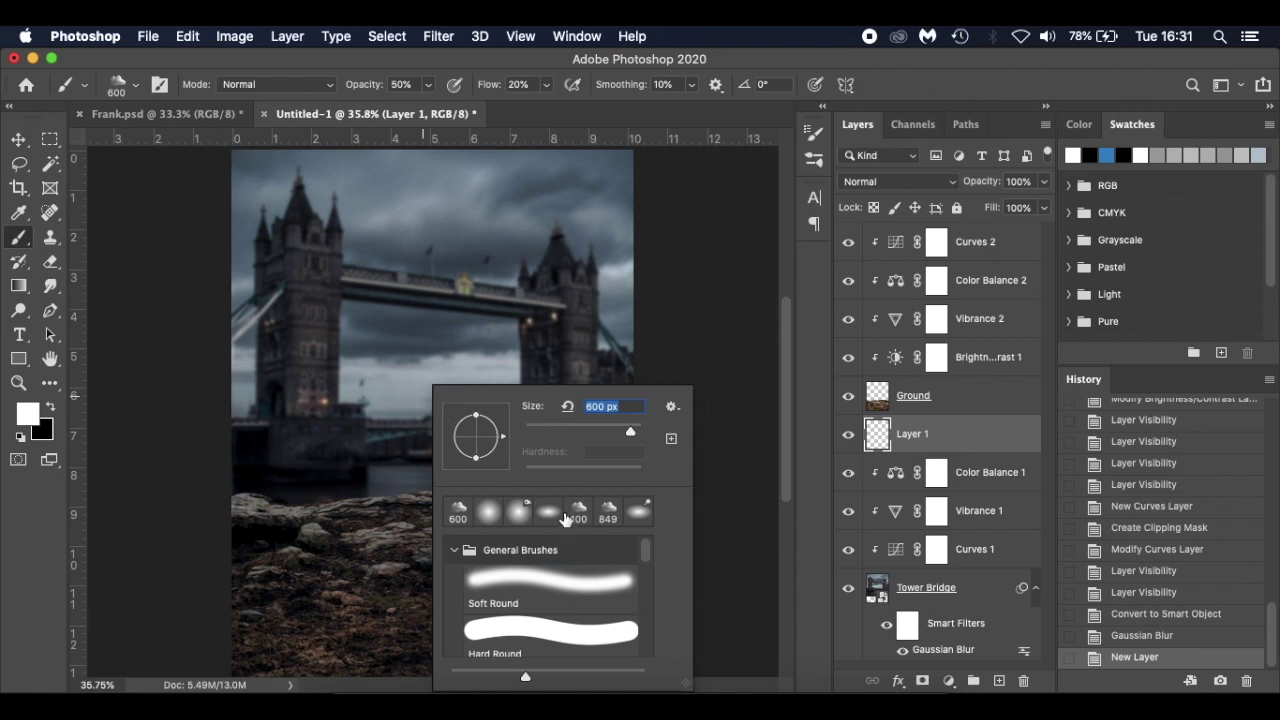
{"action": "left_click", "coordinate": [671, 300]}
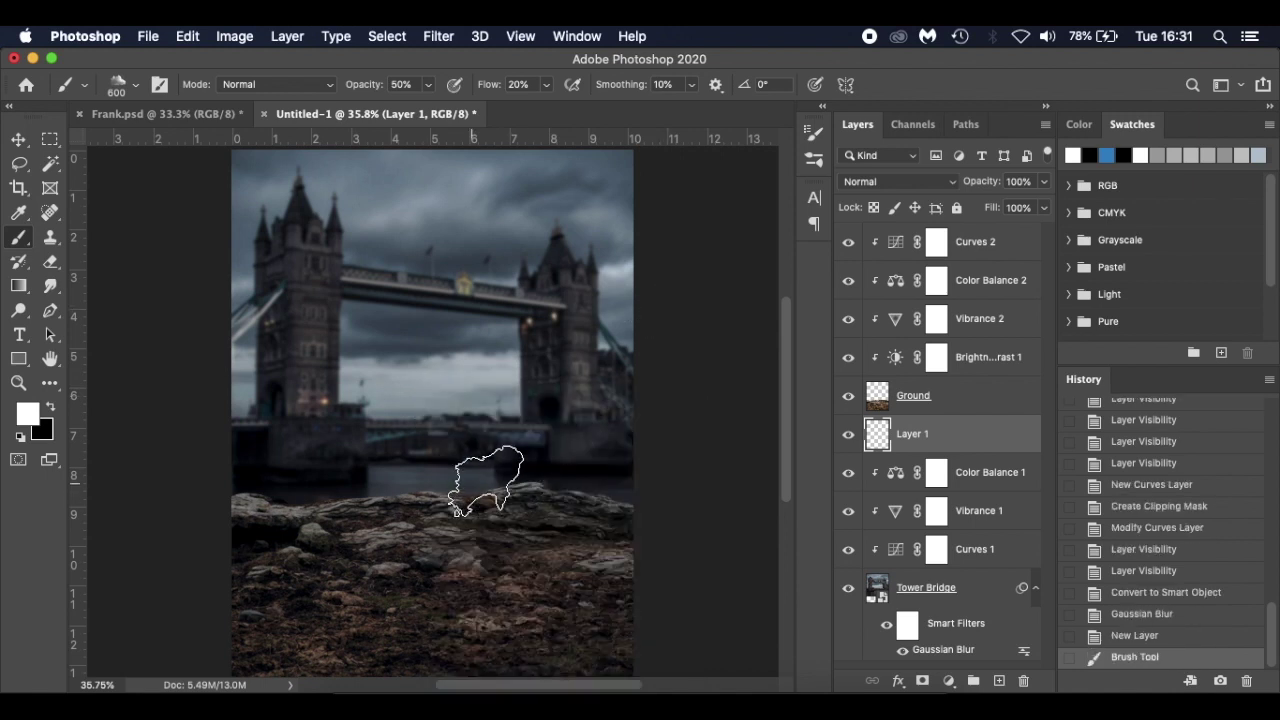
{"action": "key", "text": "bracketright"}
{"action": "key", "text": "bracketright"}
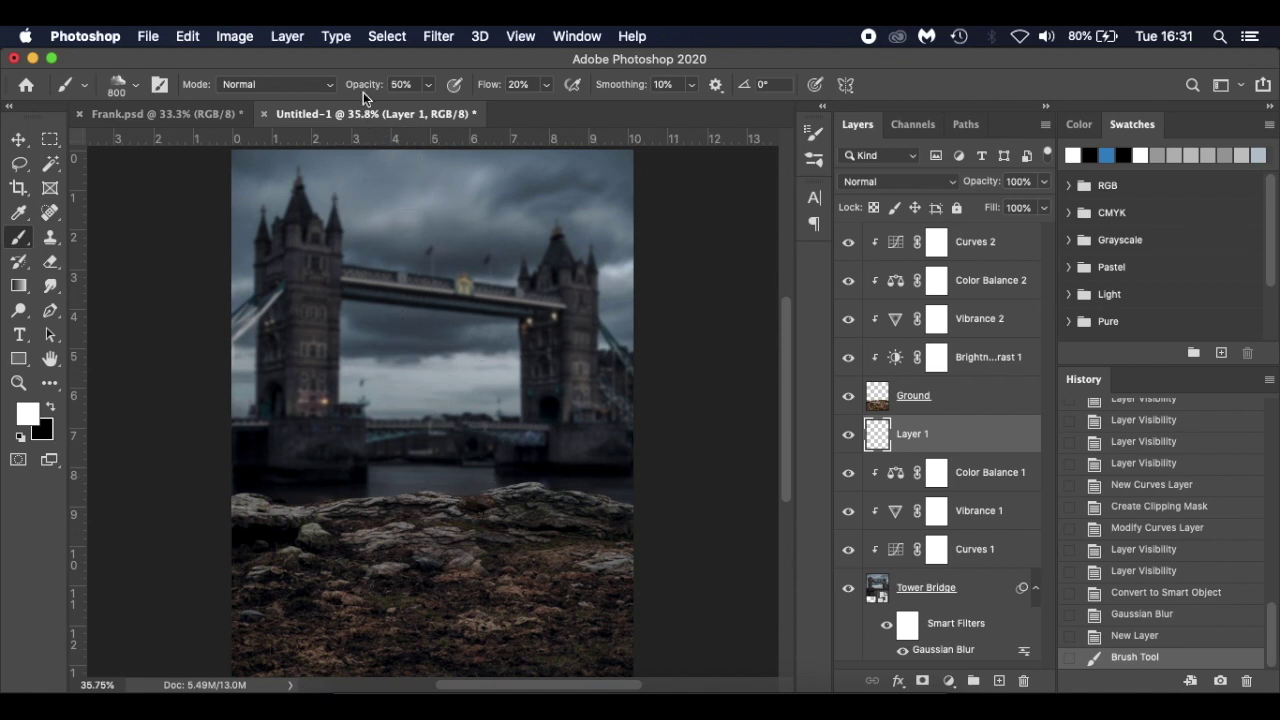
- Try a white smoke stroke along the upper edge of the rocks at 16% brush flow, and undo it
{"action": "left_click_drag", "start_coordinate": [491, 88], "coordinate": [488, 89]}
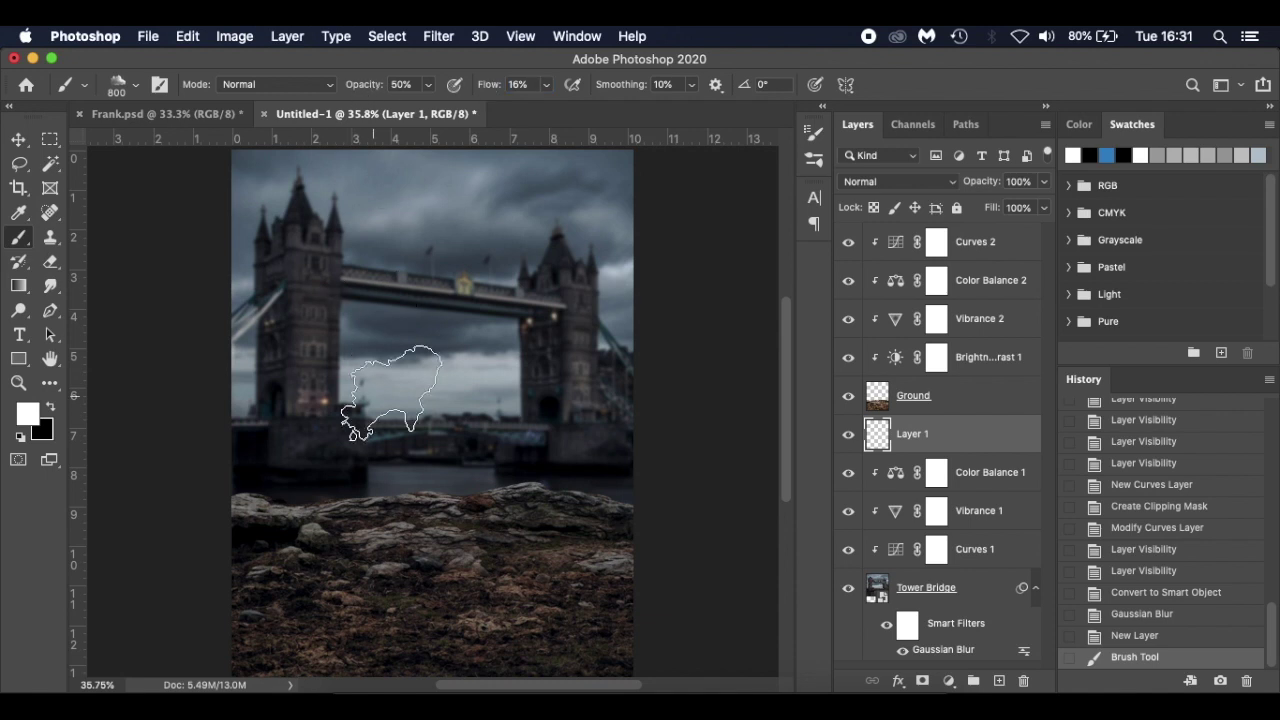
{"action": "mouse_move", "coordinate": [276, 508]}
{"action": "left_mouse_down"}
{"action": "mouse_move", "coordinate": [528, 511]}
{"action": "mouse_move", "coordinate": [630, 544]}
{"action": "left_mouse_up"}
{"action": "key", "text": "ctrl+z"}
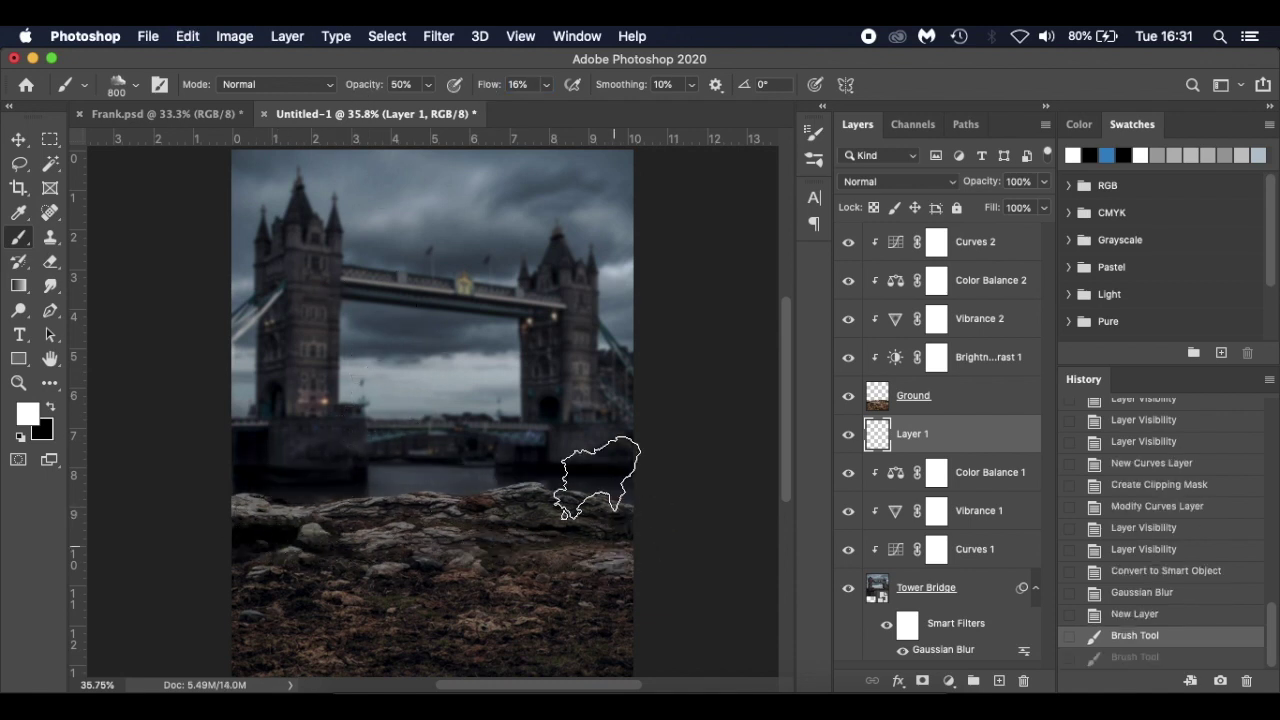
- Set the brush to 13% flow and 40% opacity, and paint faint white smoke behind the ground's upper edge across the full image width
{"action": "left_click_drag", "start_coordinate": [490, 89], "coordinate": [487, 88]}
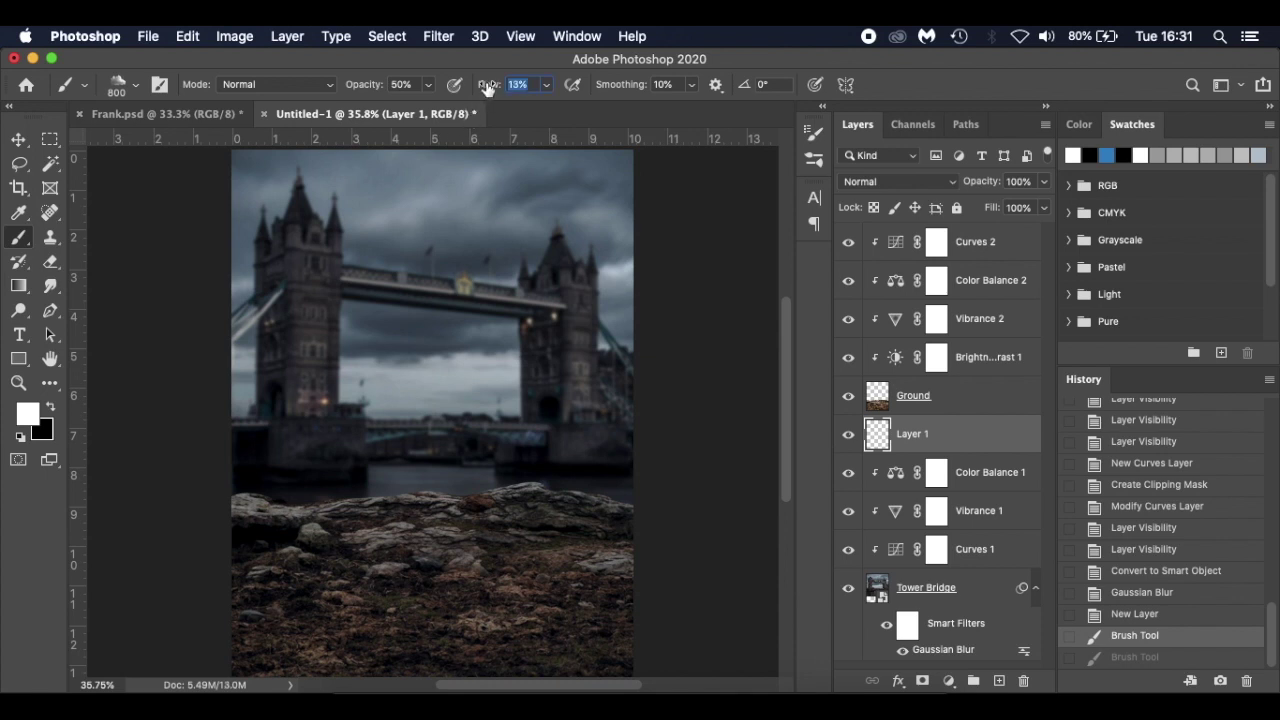
{"action": "left_click_drag", "start_coordinate": [372, 89], "coordinate": [359, 90]}
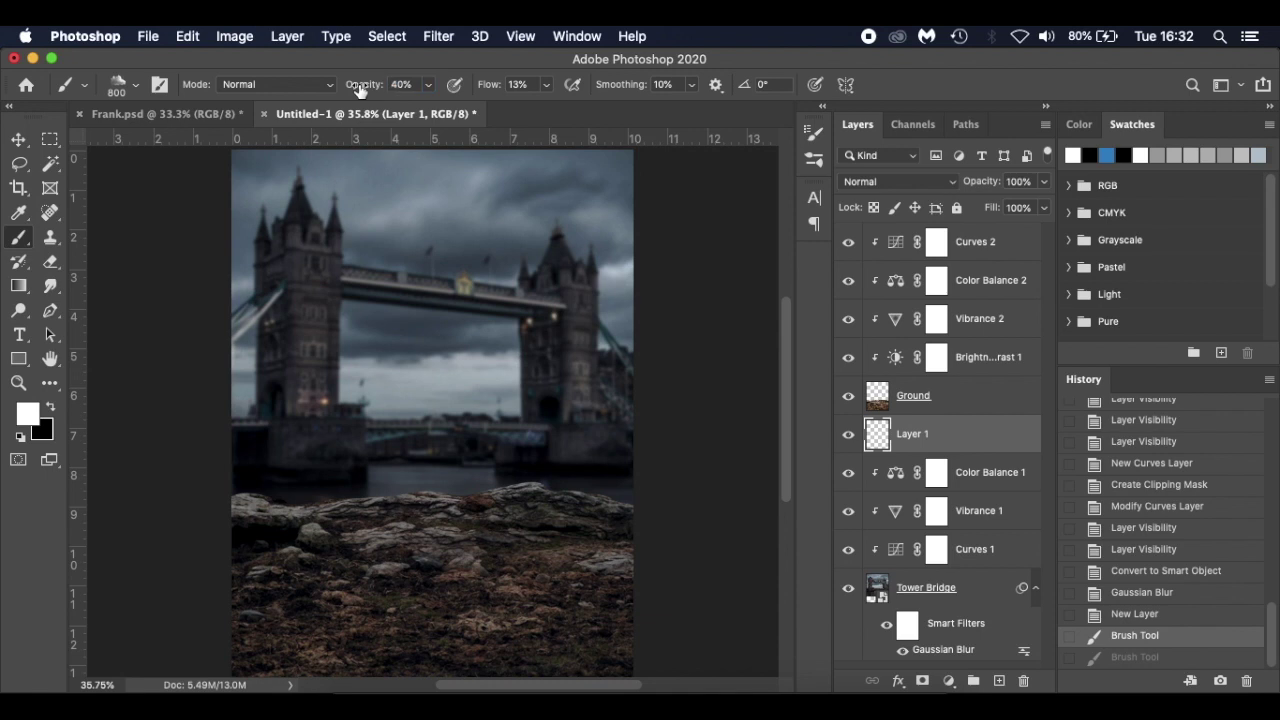
{"action": "left_click_drag", "start_coordinate": [234, 528], "coordinate": [371, 529]}
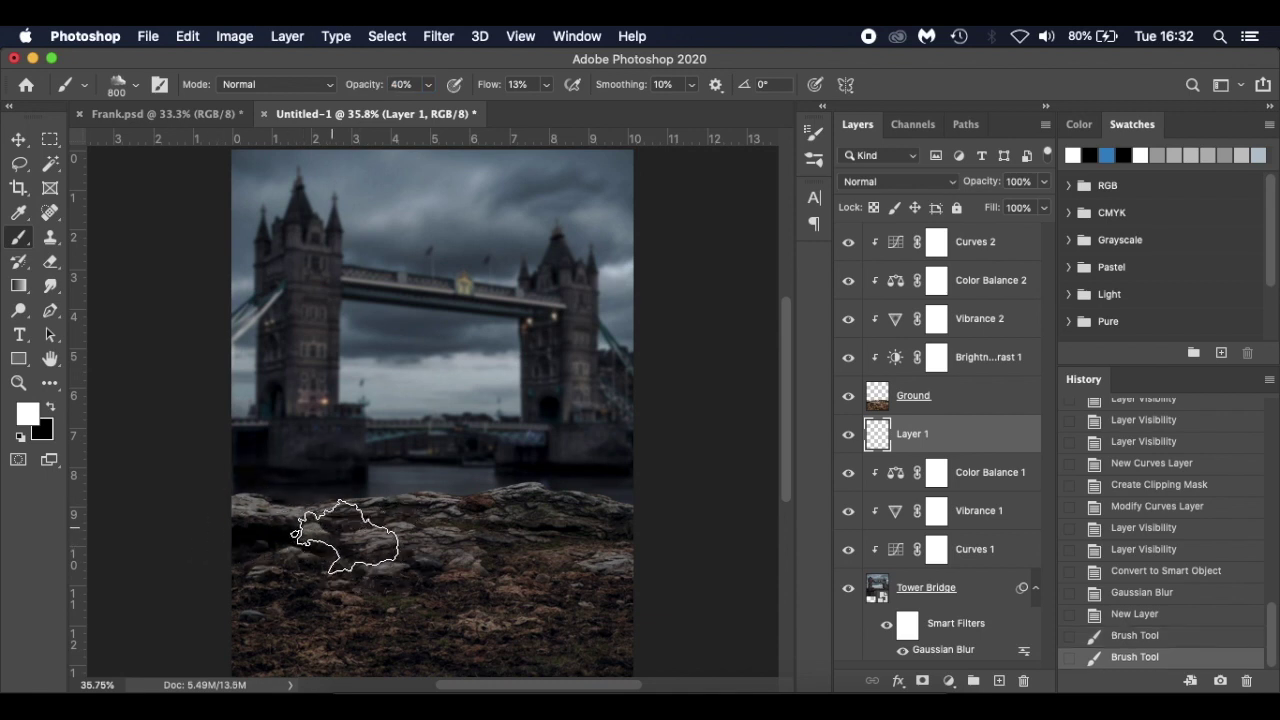
{"action": "left_click", "coordinate": [697, 545]}
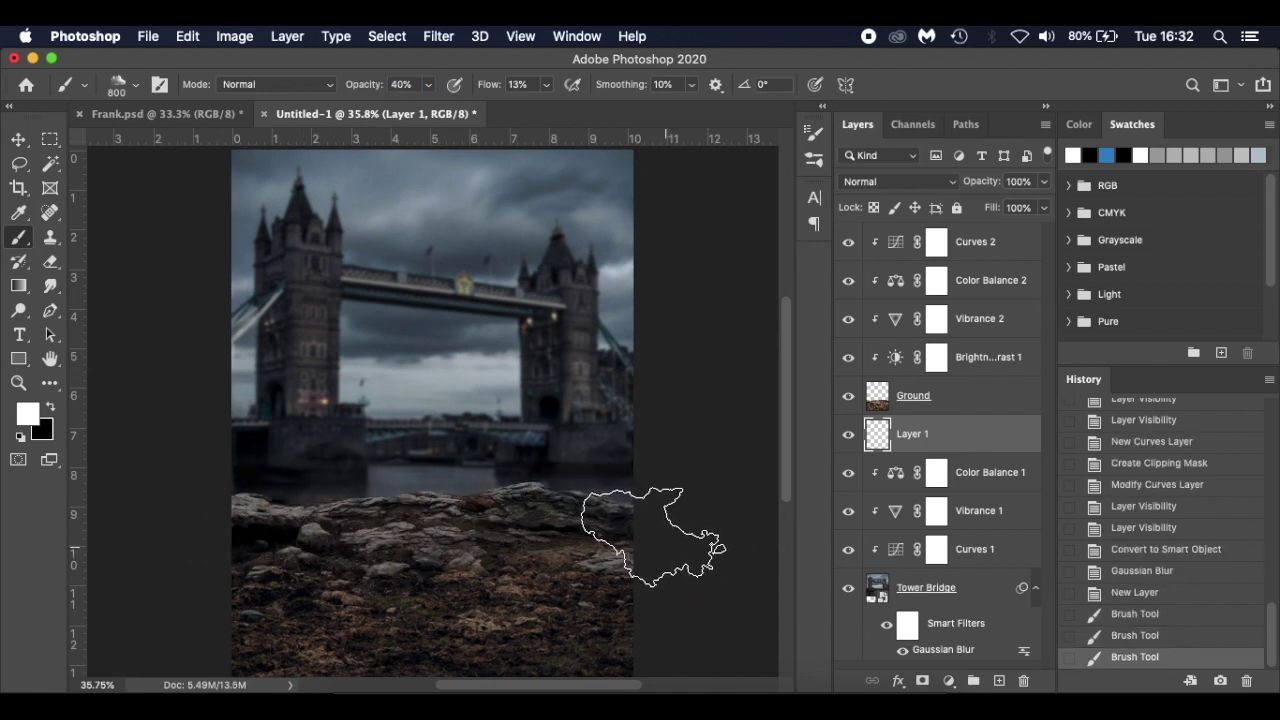
{"action": "left_click_drag", "start_coordinate": [329, 537], "coordinate": [254, 559]}
{"action": "left_click_drag", "start_coordinate": [391, 510], "coordinate": [330, 550]}
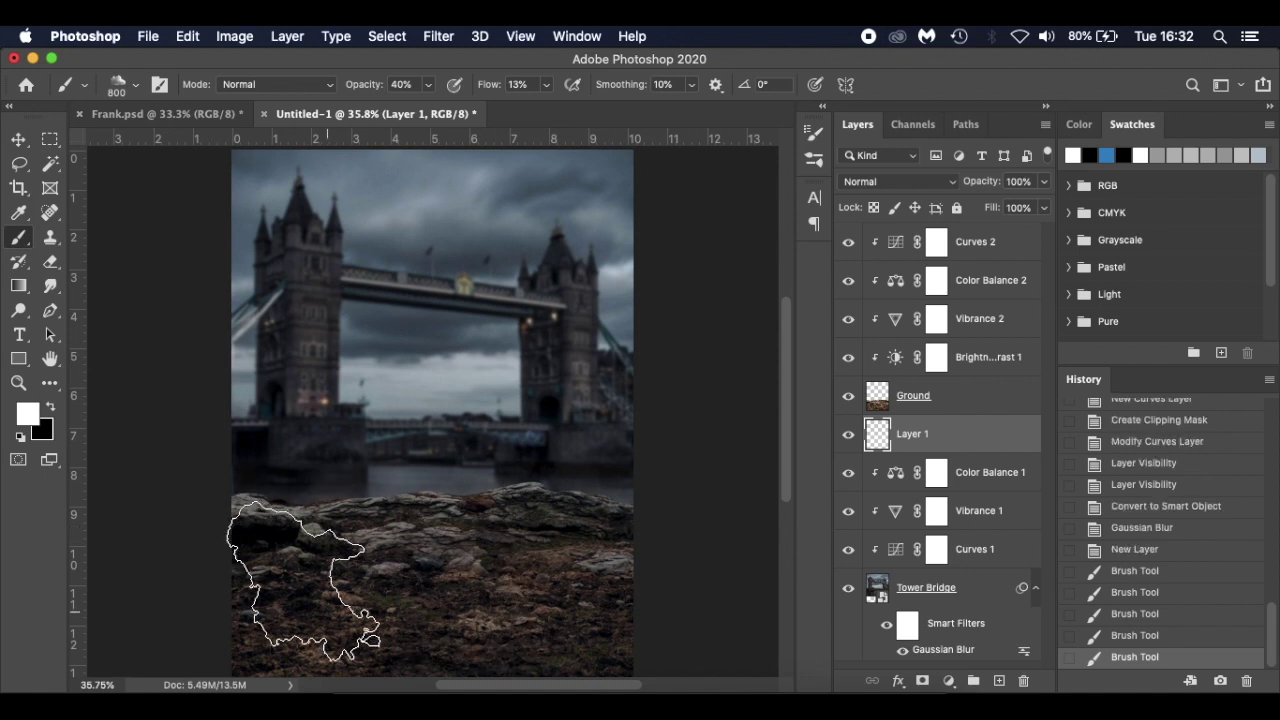
{"action": "mouse_move", "coordinate": [231, 521]}
{"action": "left_mouse_down"}
{"action": "mouse_move", "coordinate": [203, 528]}
{"action": "mouse_move", "coordinate": [165, 355]}
{"action": "mouse_move", "coordinate": [190, 330]}
{"action": "mouse_move", "coordinate": [200, 604]}
{"action": "left_mouse_up"}
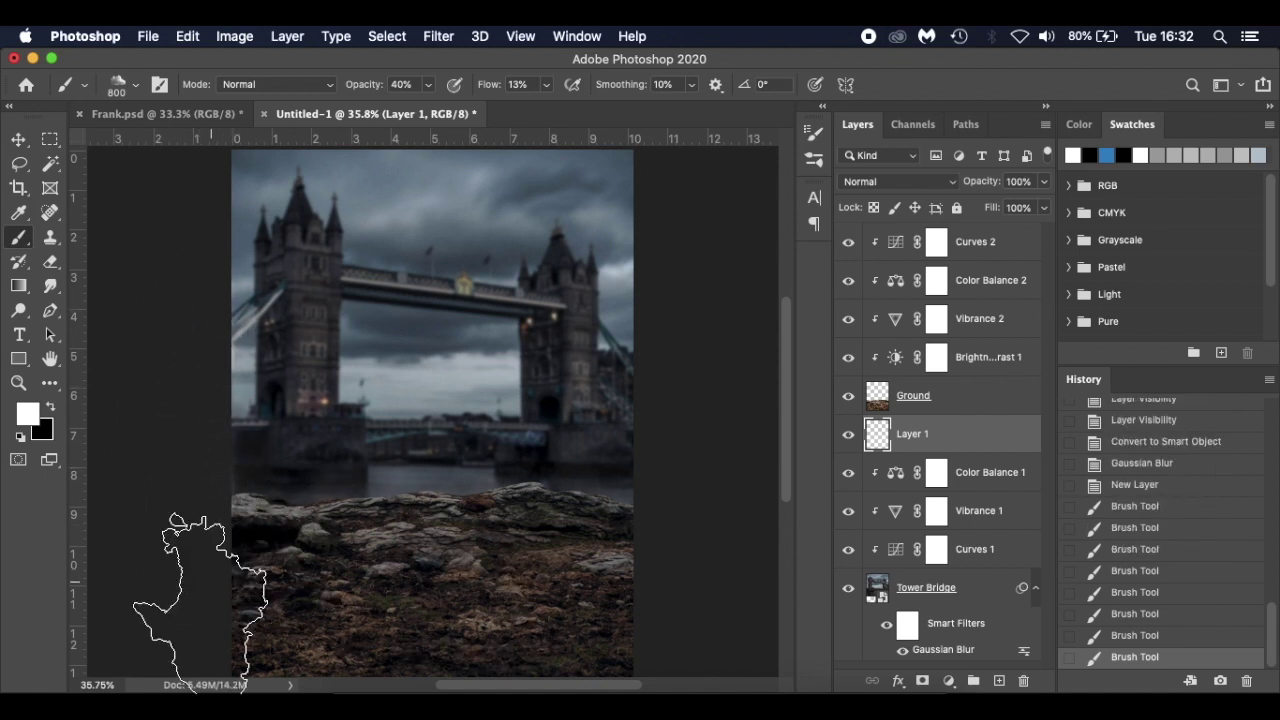
{"action": "mouse_move", "coordinate": [620, 520]}
{"action": "left_mouse_down"}
{"action": "mouse_move", "coordinate": [349, 560]}
{"action": "mouse_move", "coordinate": [324, 530]}
{"action": "left_mouse_up"}
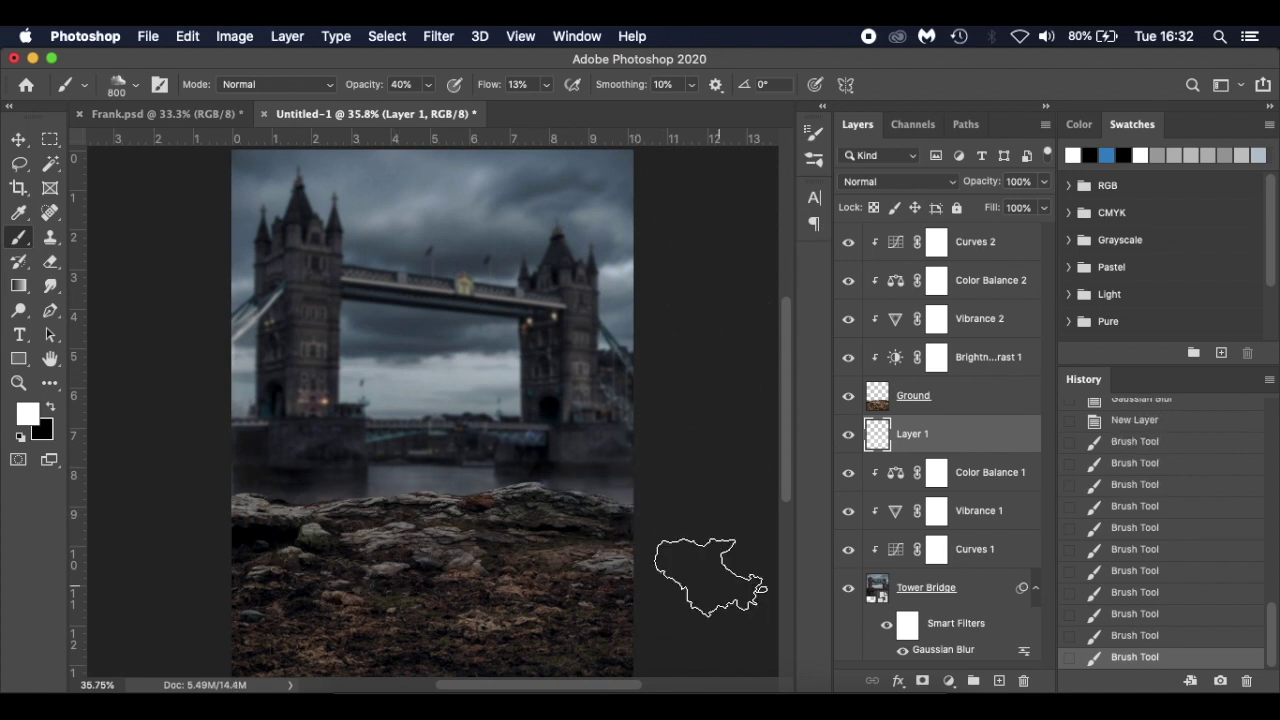
{"action": "mouse_move", "coordinate": [711, 570]}
{"action": "left_mouse_down"}
{"action": "mouse_move", "coordinate": [514, 583]}
{"action": "mouse_move", "coordinate": [434, 519]}
{"action": "mouse_move", "coordinate": [203, 544]}
{"action": "mouse_move", "coordinate": [365, 543]}
{"action": "mouse_move", "coordinate": [369, 526]}
{"action": "mouse_move", "coordinate": [614, 634]}
{"action": "mouse_move", "coordinate": [560, 592]}
{"action": "left_mouse_up"}
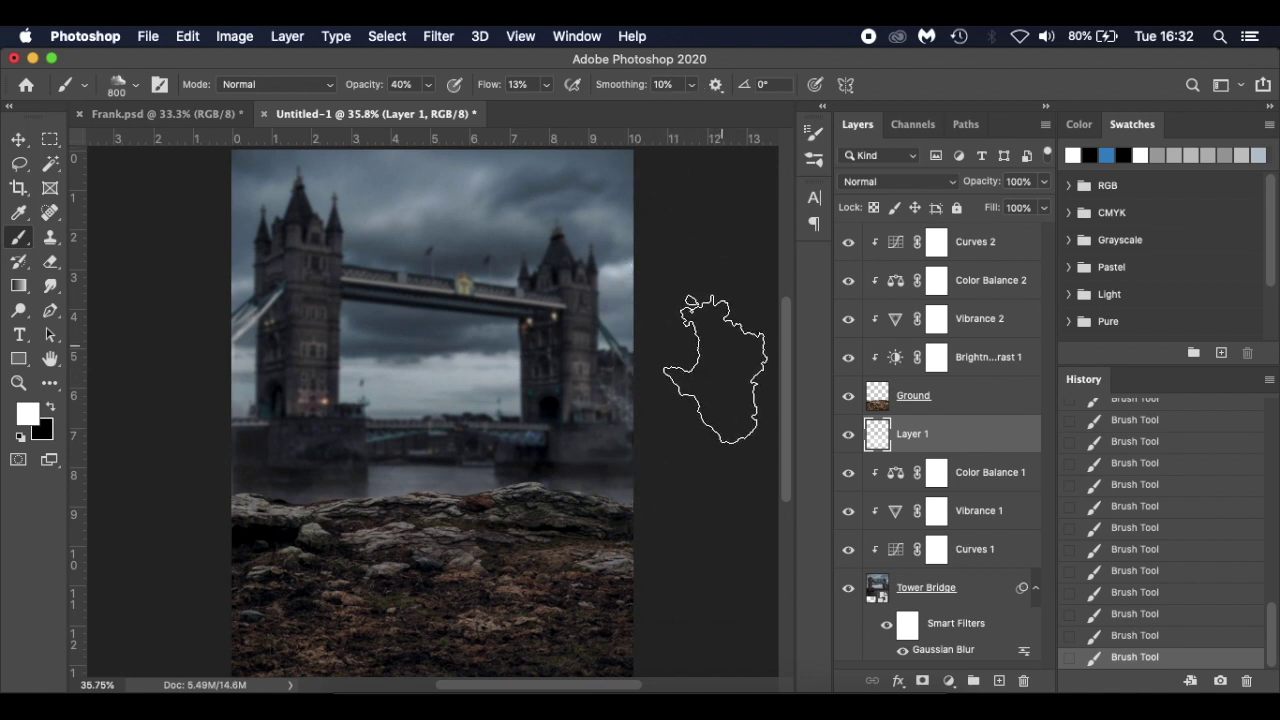
- Rename the painted layer as smoke and convert it to a Smart Object
{"action": "double_click", "coordinate": [915, 435]}
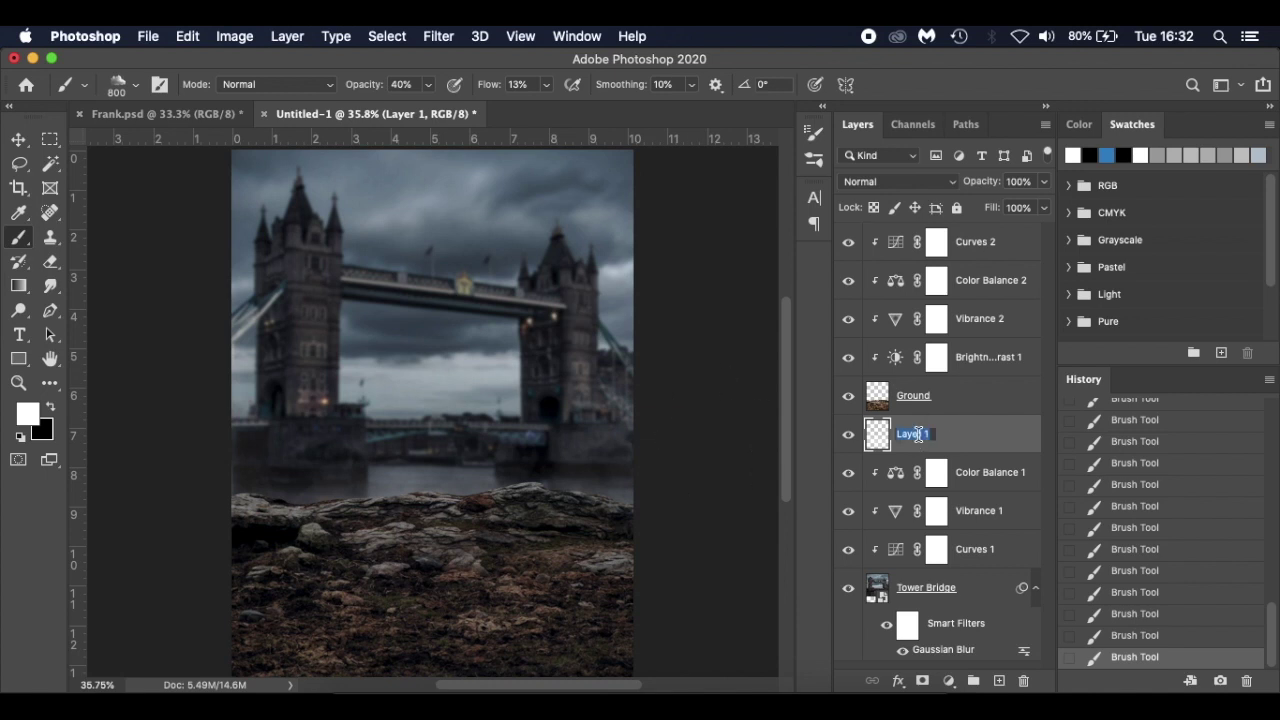
{"action": "type", "text": "smoke"}
{"action": "key", "text": "Return"}
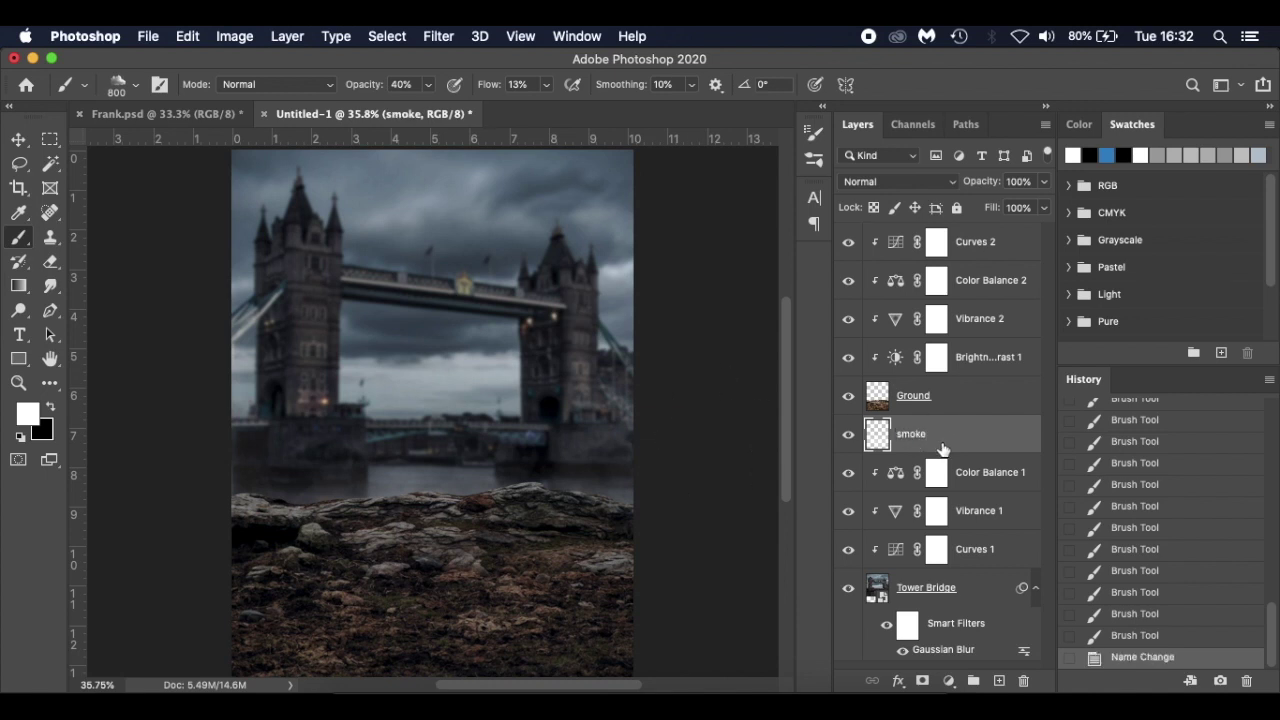
{"action": "right_click", "coordinate": [958, 438]}
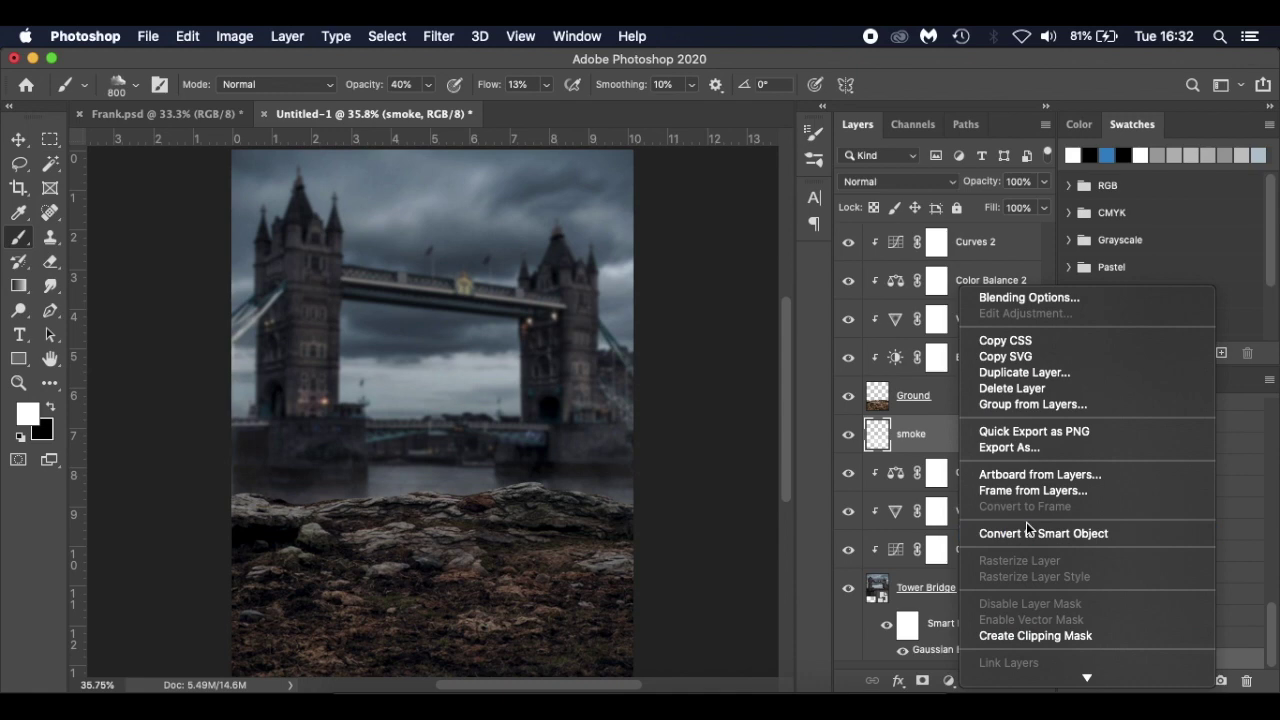
{"action": "left_click", "coordinate": [1026, 531]}
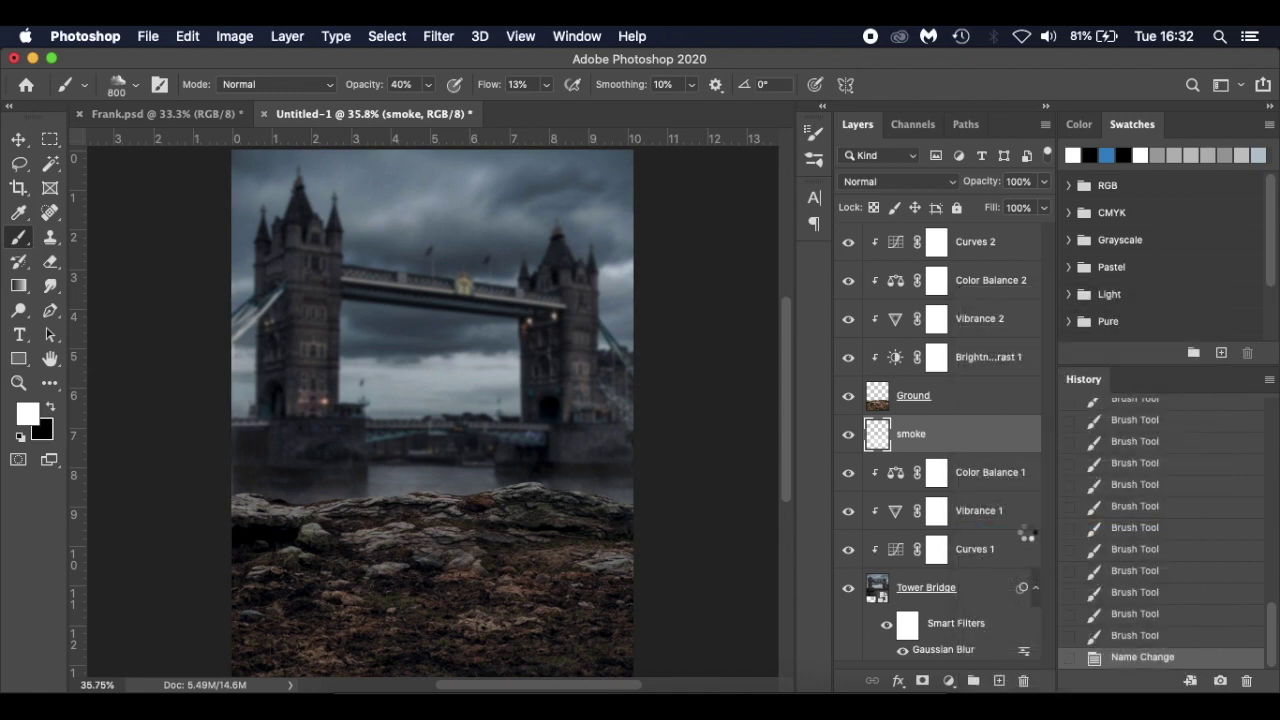
- Apply a Gaussian Blur with a 4-pixel radius to the smoke layer
{"action": "left_click", "coordinate": [441, 38]}
{"action": "mouse_move", "coordinate": [496, 256]}
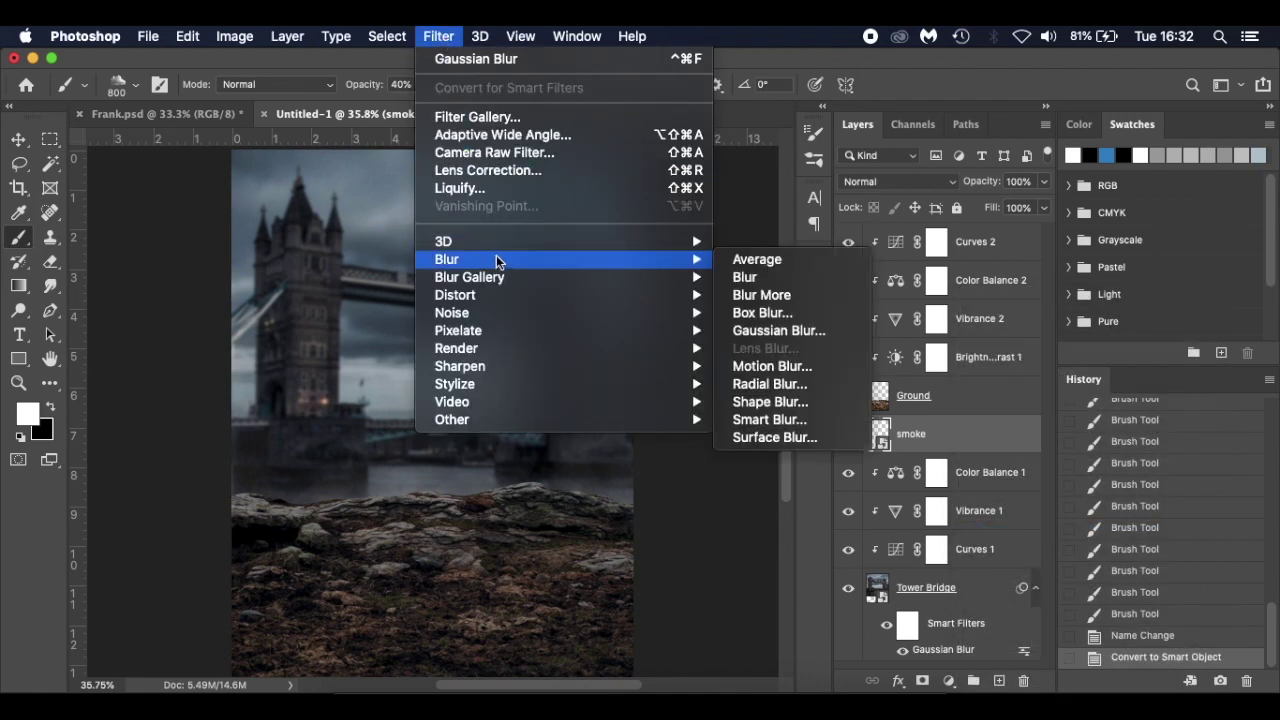
{"action": "mouse_move", "coordinate": [520, 36]}
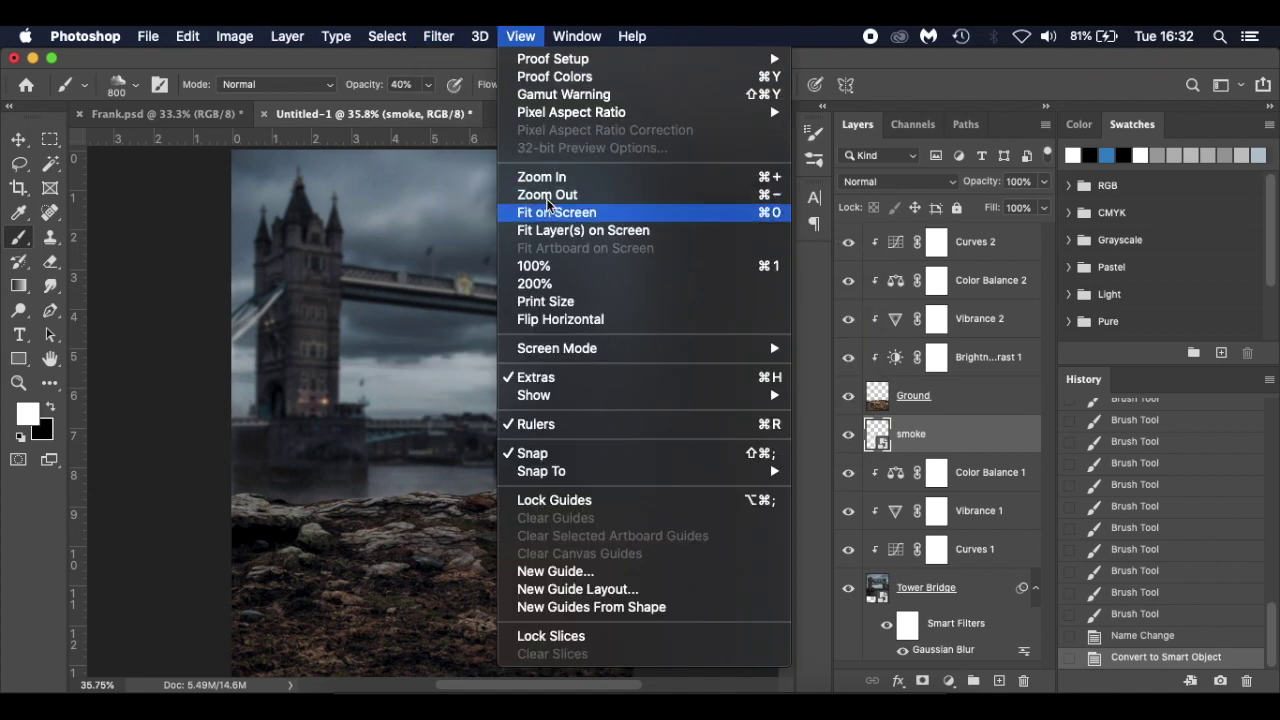
{"action": "mouse_move", "coordinate": [441, 36]}
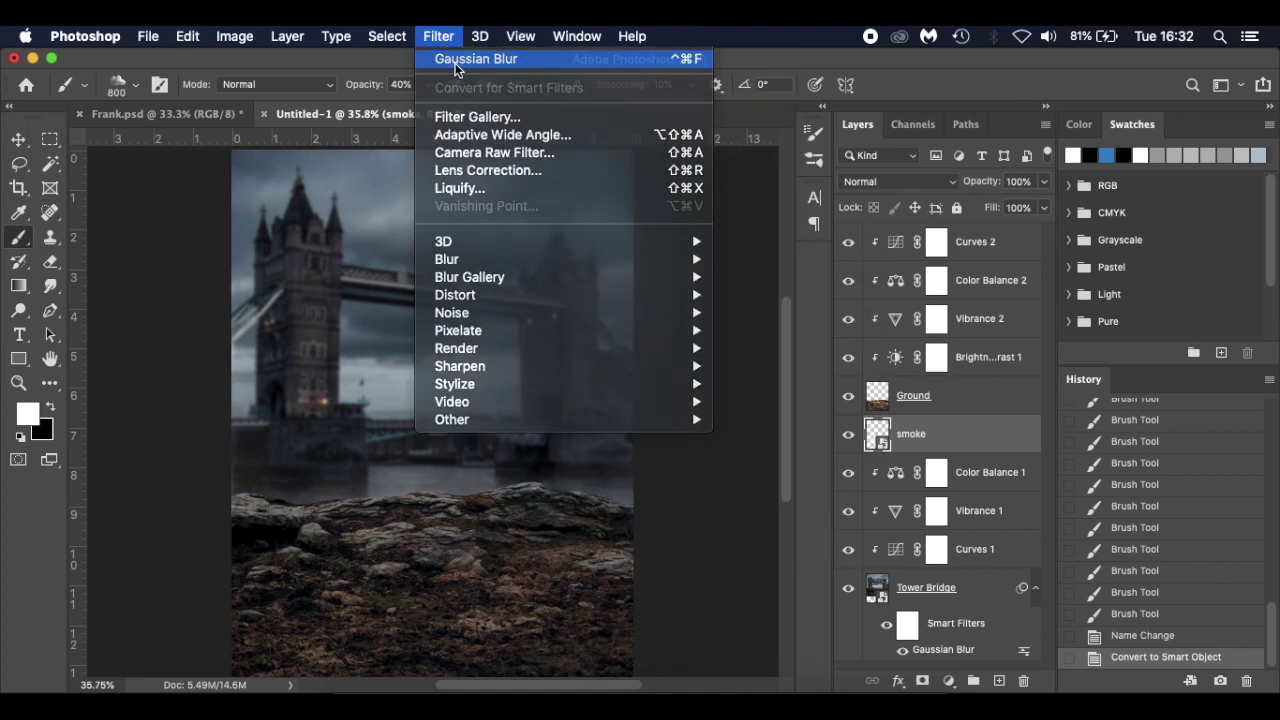
{"action": "left_click", "coordinate": [455, 57]}
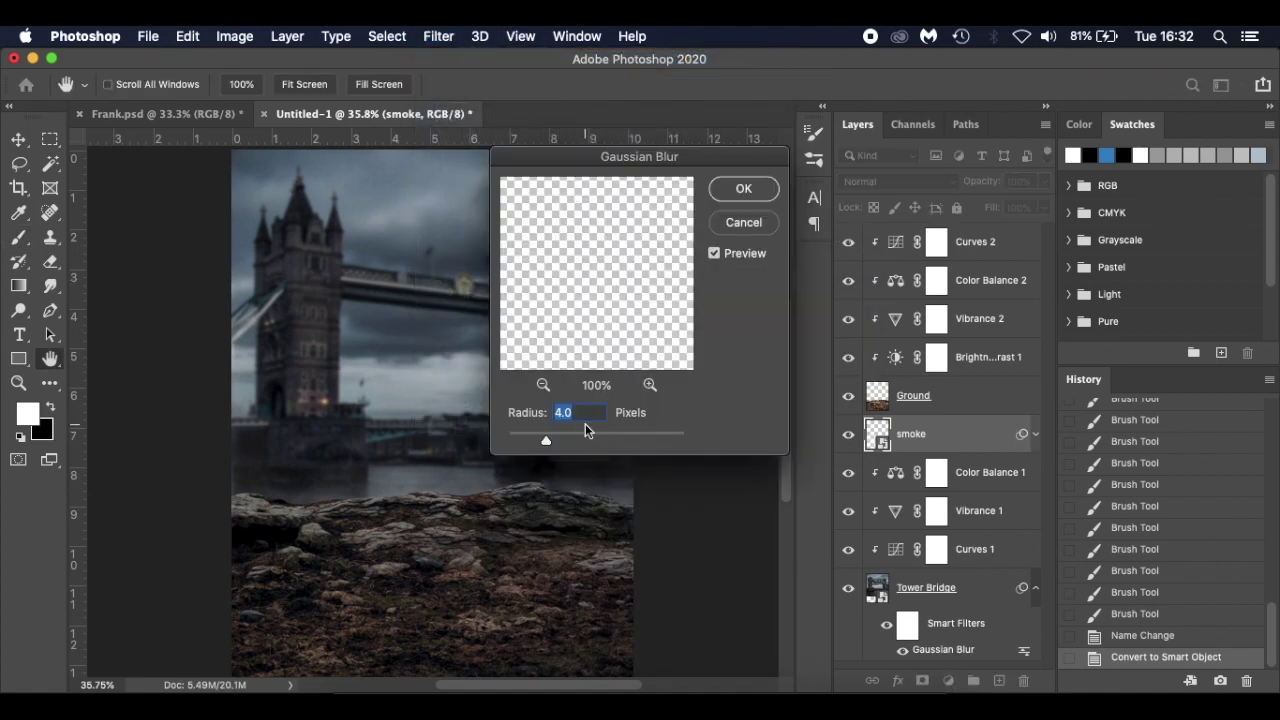
{"action": "left_click", "coordinate": [744, 189]}
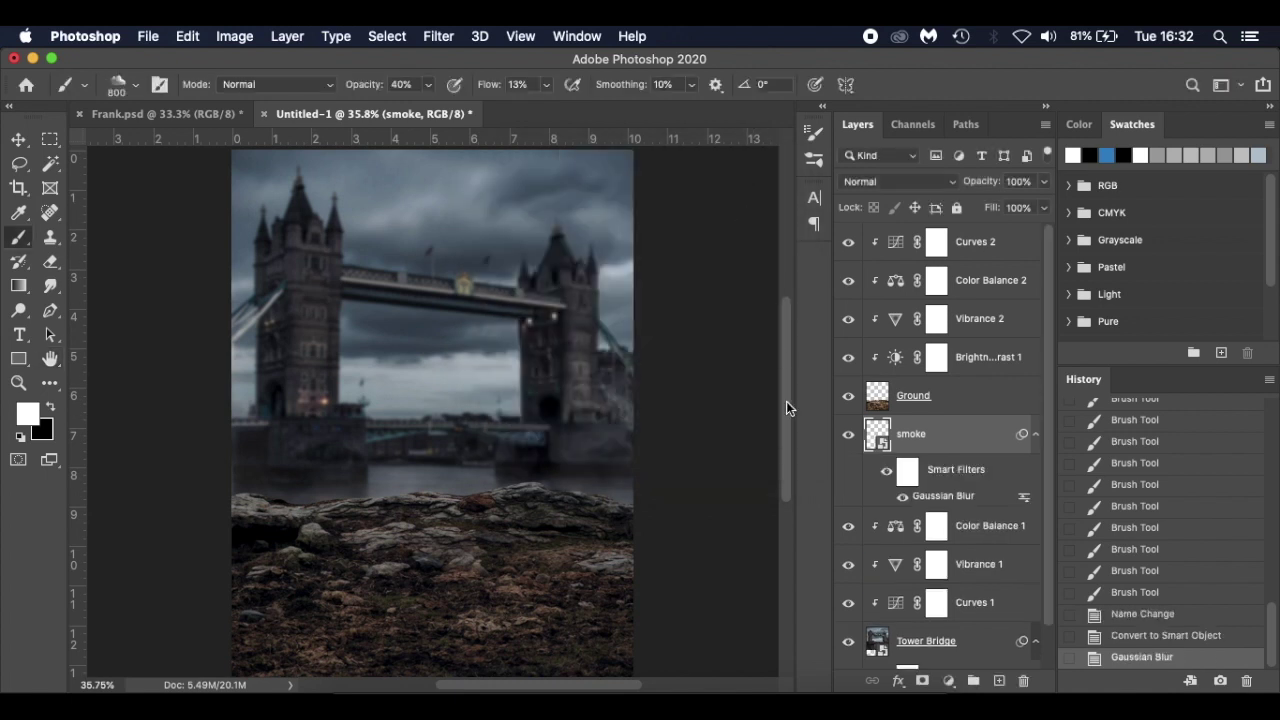
- Compare the image with and without the smoke layer, and collapse that layer's Smart Filters list
{"action": "left_click", "coordinate": [848, 435]}
{"action": "left_click", "coordinate": [849, 436]}
{"action": "left_click", "coordinate": [849, 436]}
{"action": "left_click", "coordinate": [1036, 437]}
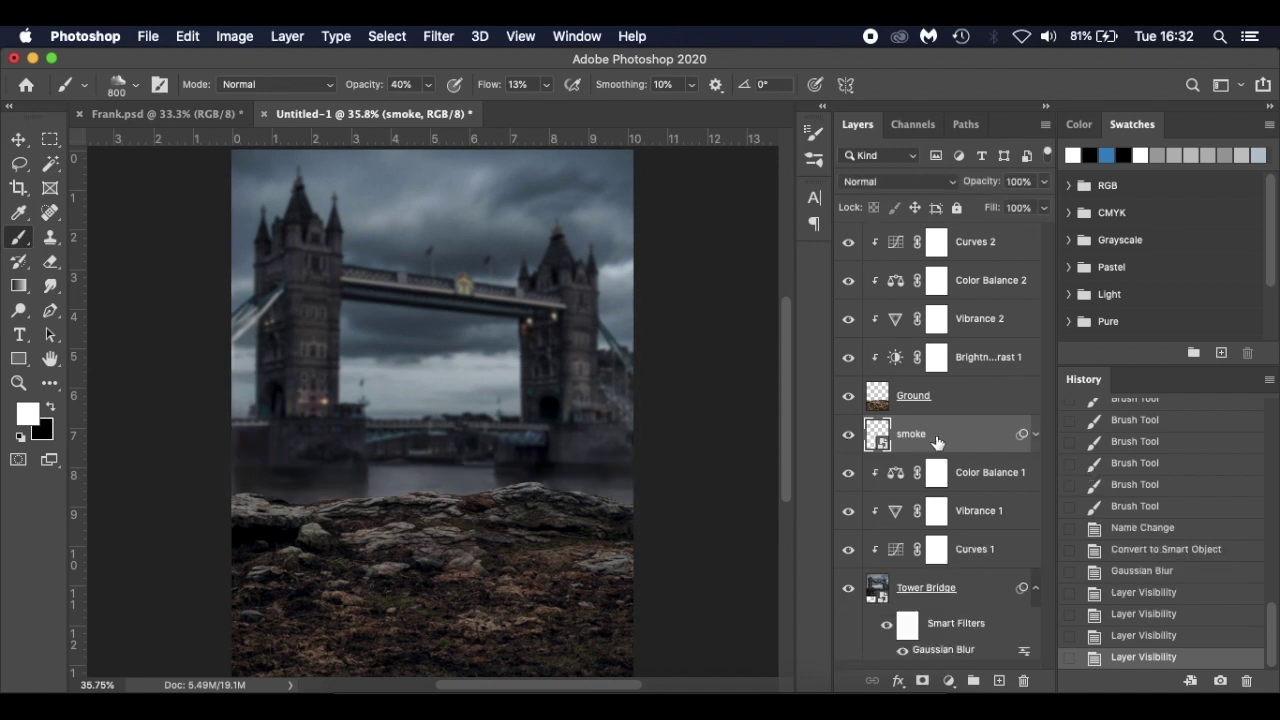
- Label the smoke layer with the red colour tag
{"action": "right_click", "coordinate": [849, 435]}
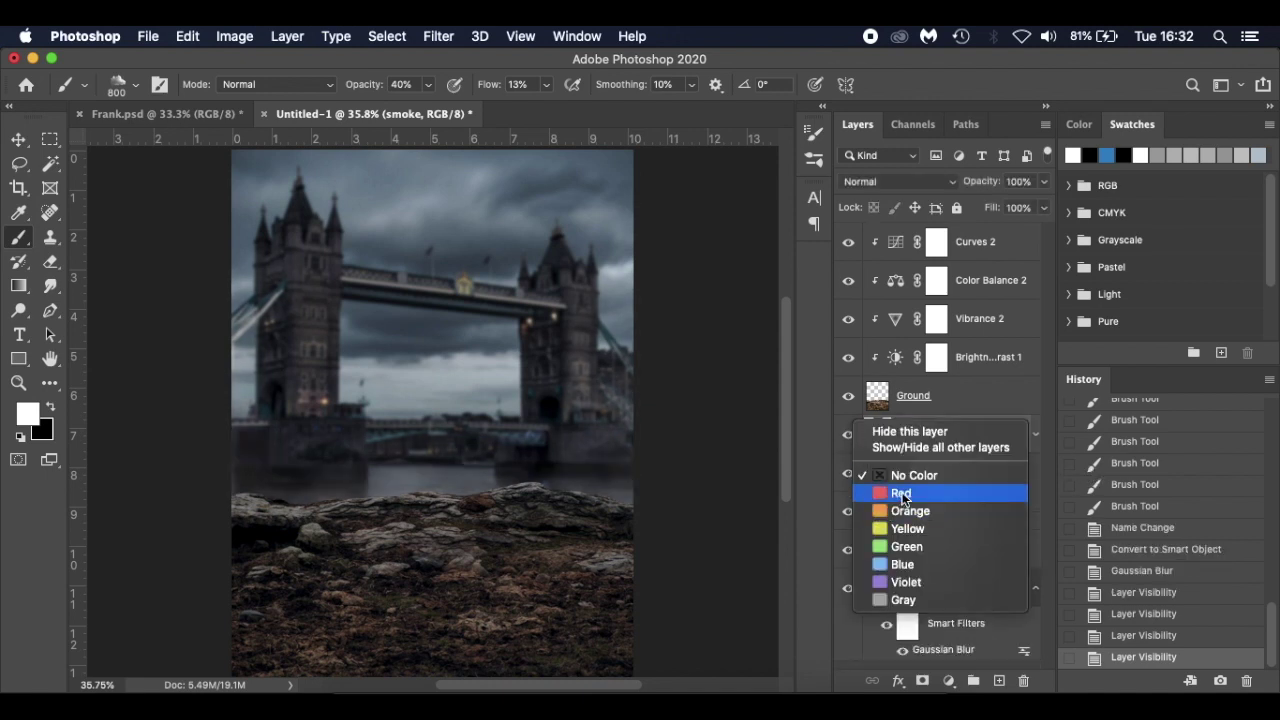
{"action": "left_click", "coordinate": [898, 493]}
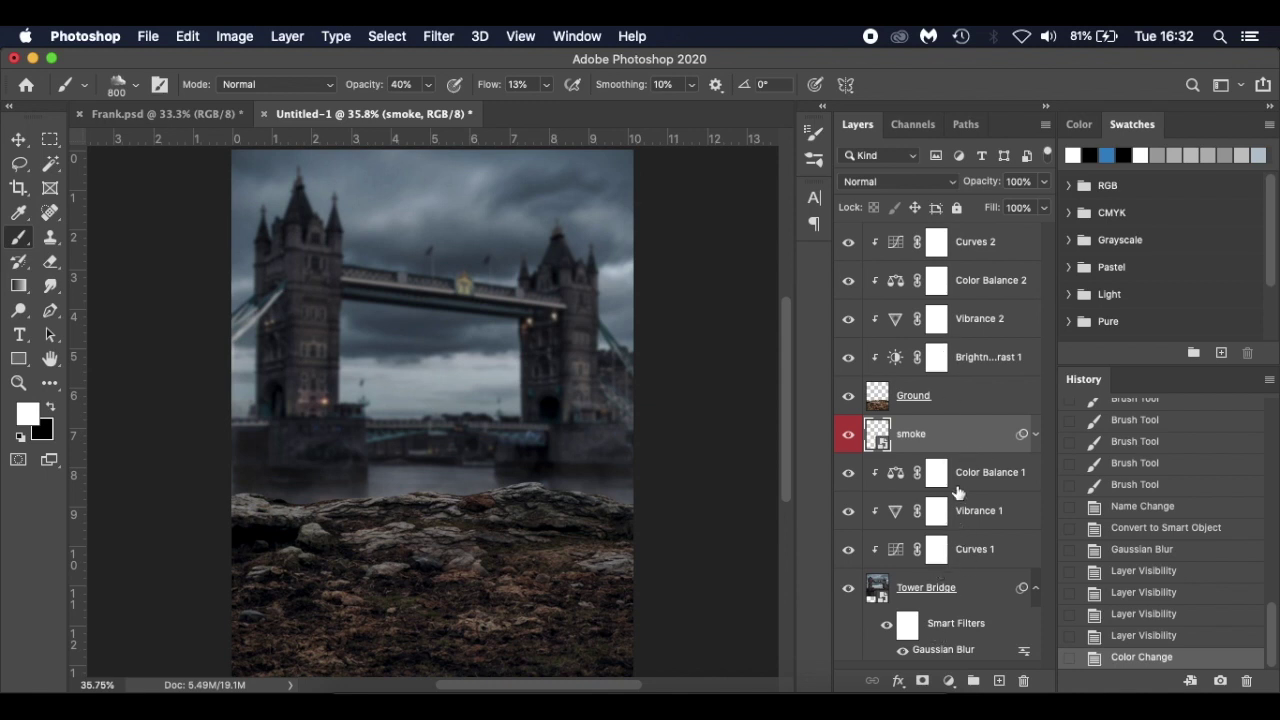
- Add a Color Lookup adjustment layer above Curves 2 and load the DropBlues.3DL look
{"action": "left_click", "coordinate": [1020, 241]}
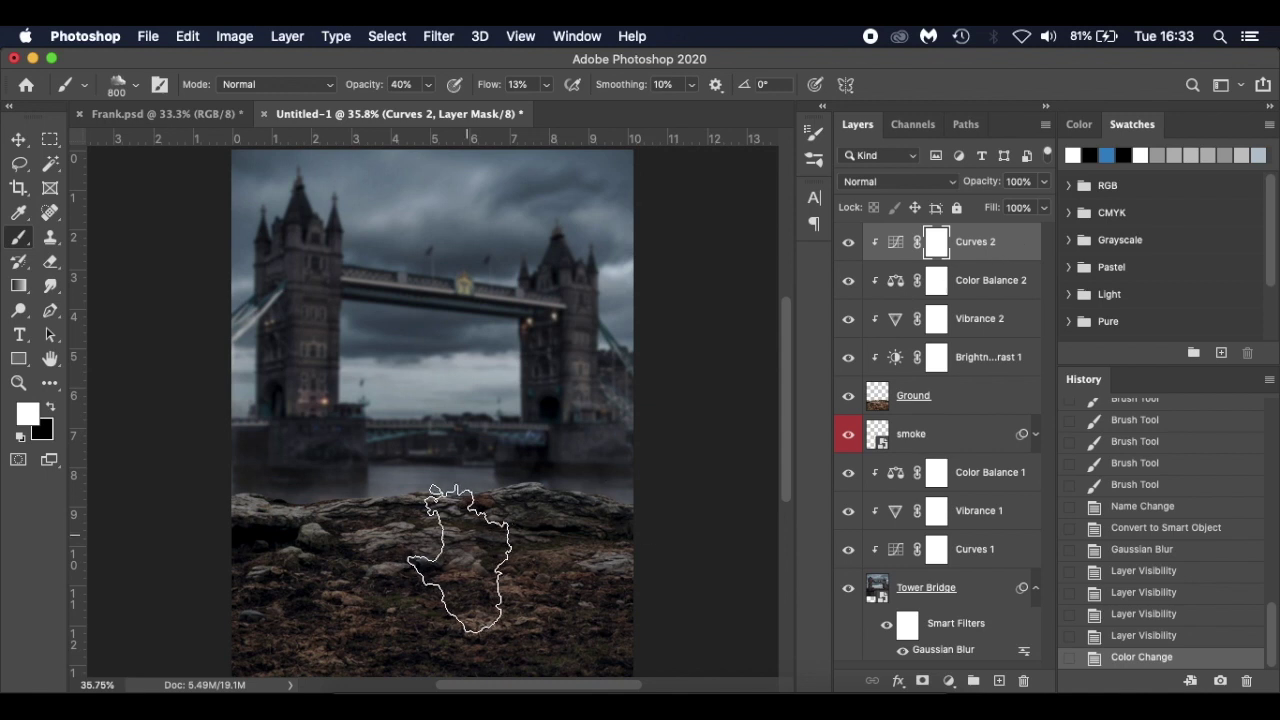
{"action": "key", "text": "v"}
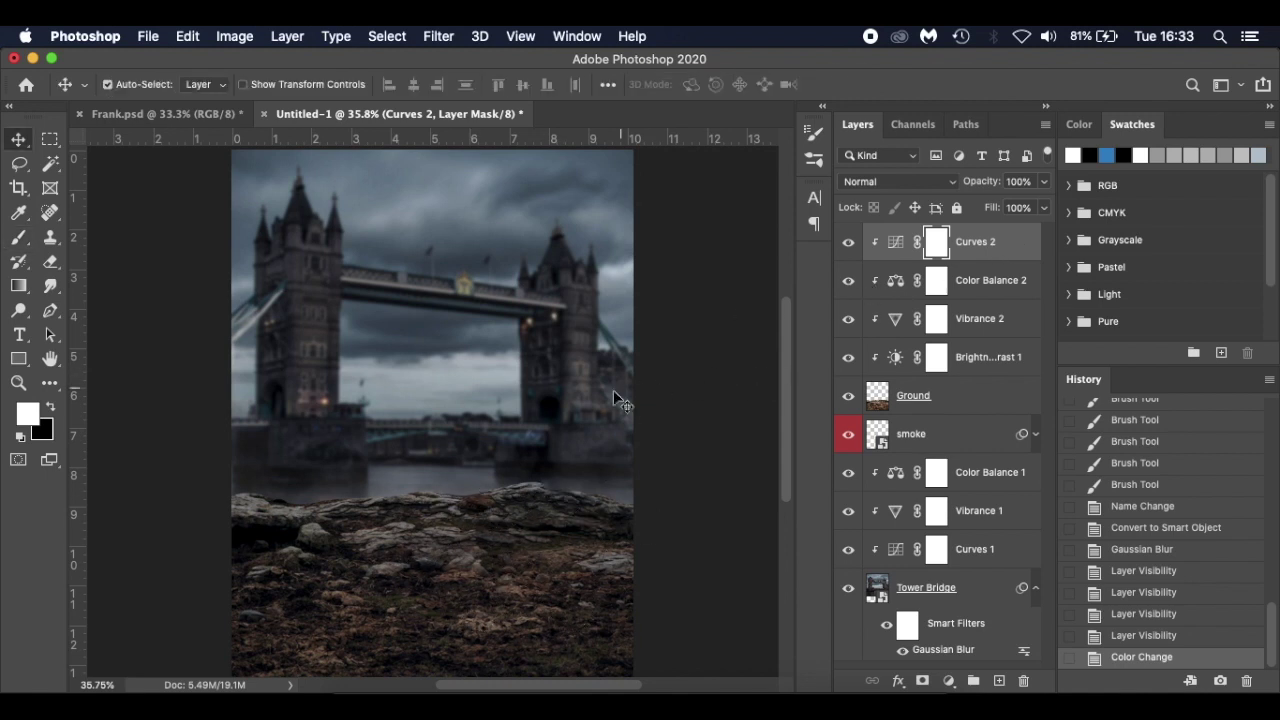
{"action": "left_click", "coordinate": [946, 681]}
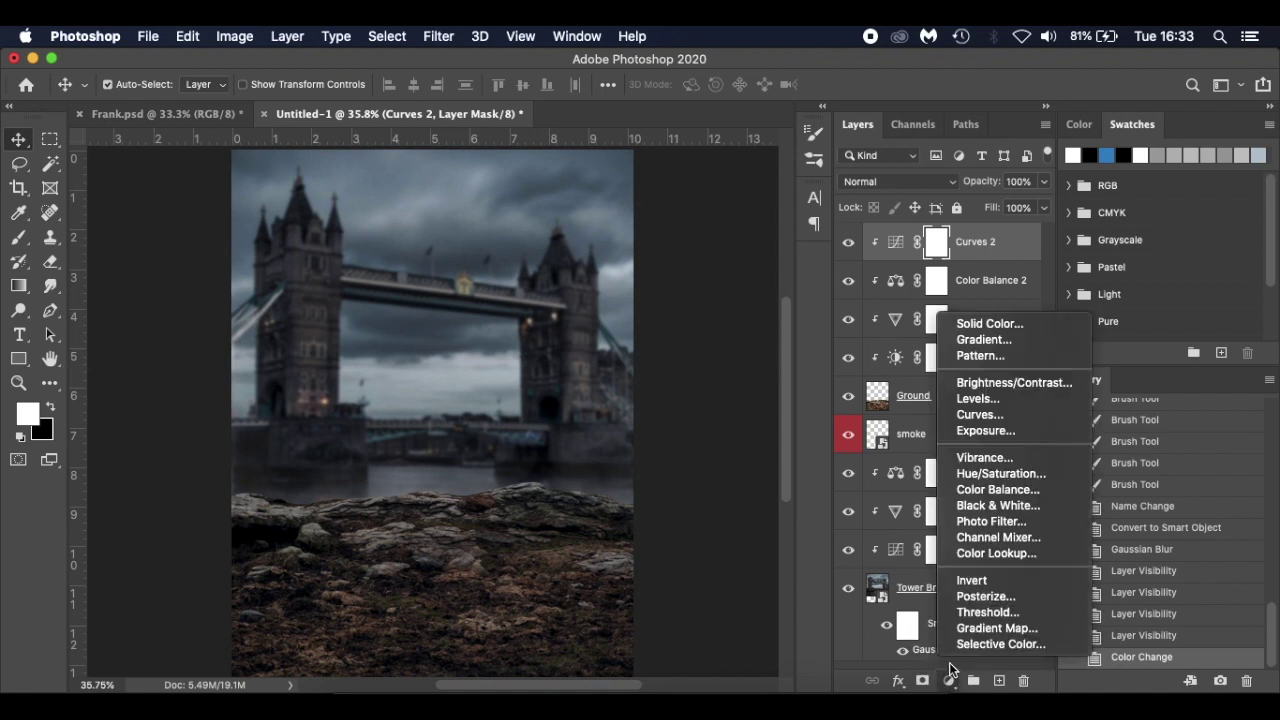
{"action": "left_click", "coordinate": [1019, 562]}
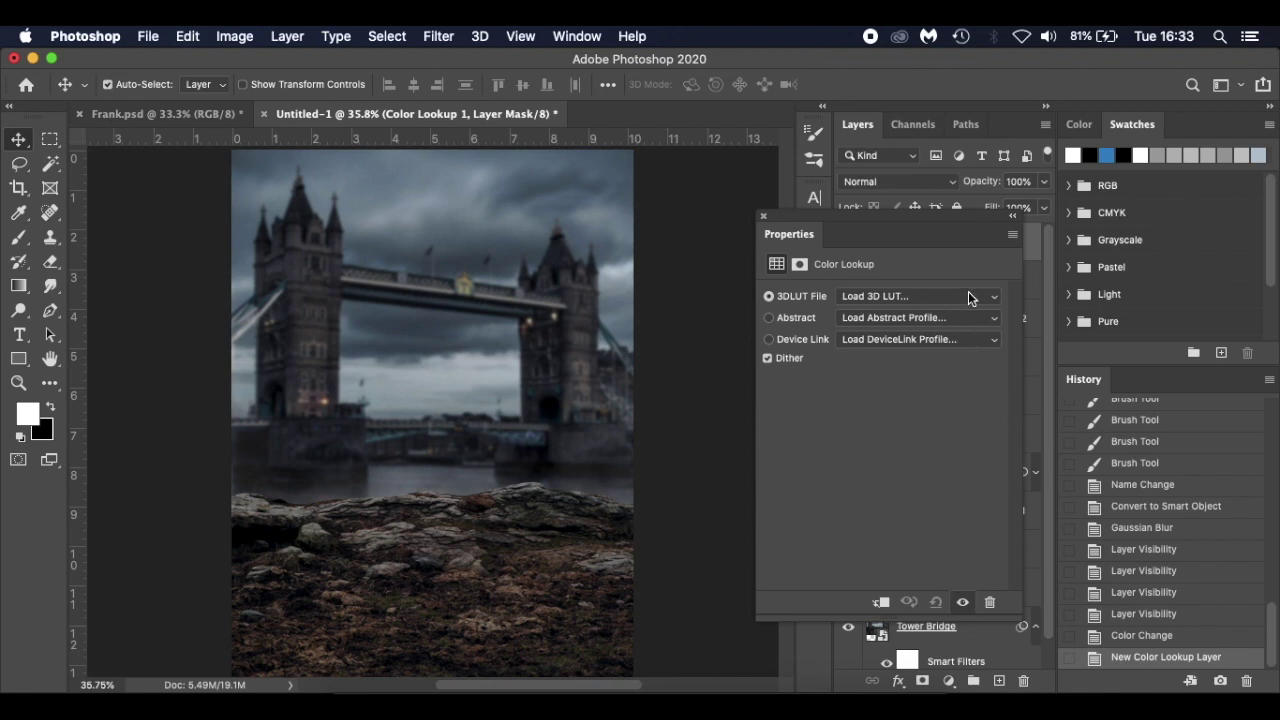
{"action": "left_click", "coordinate": [968, 298]}
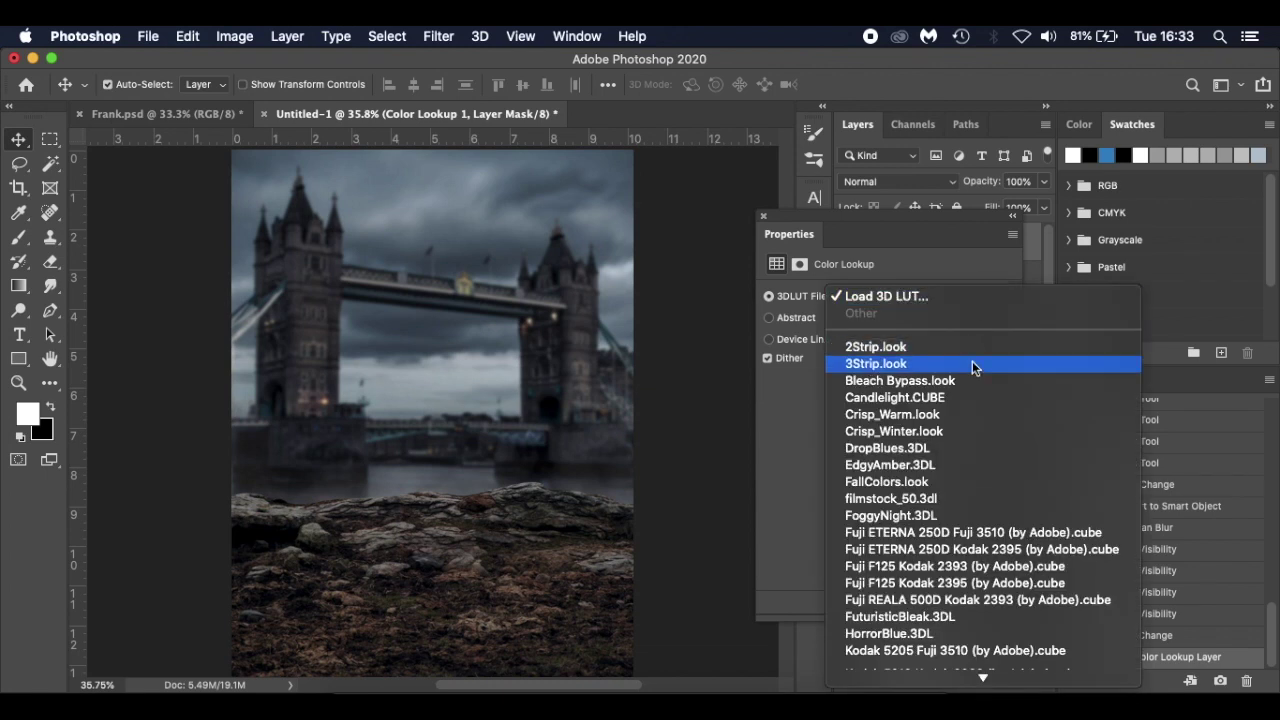
{"action": "left_click", "coordinate": [971, 450]}
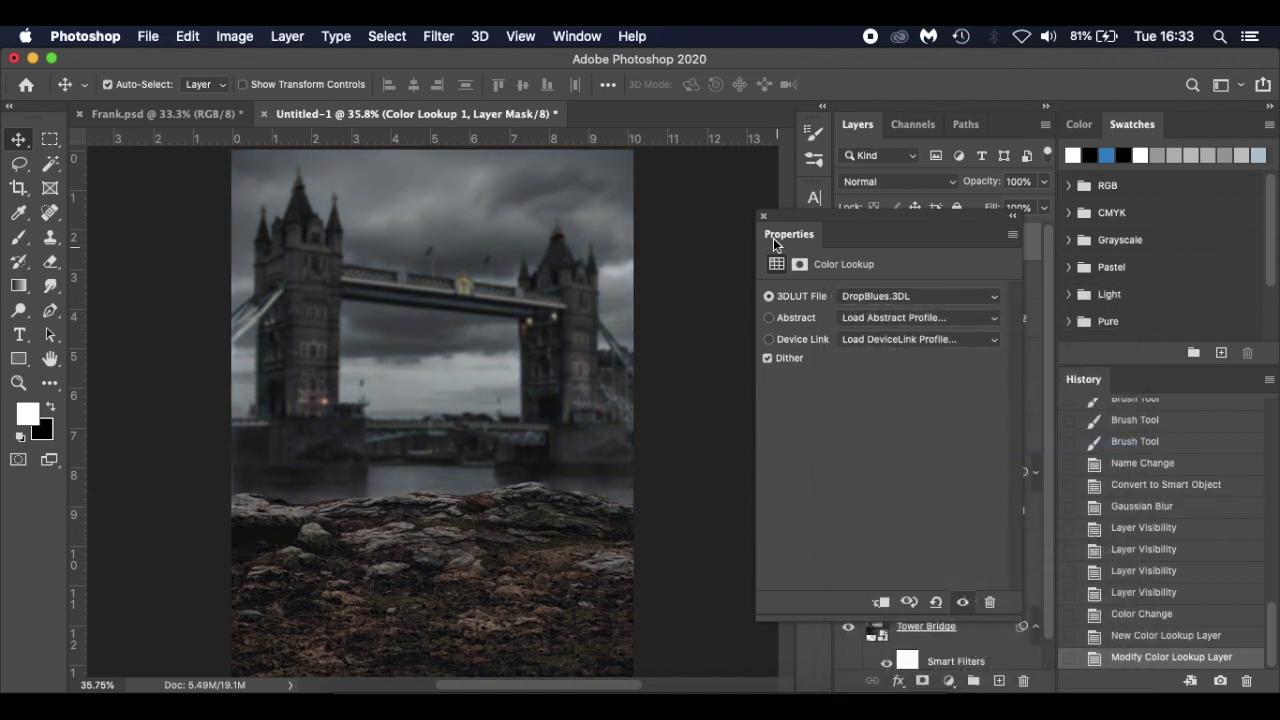
- Compare the image with and without the Color Lookup adjustment, and close its settings
{"action": "left_click", "coordinate": [963, 602]}
{"action": "left_click", "coordinate": [963, 602]}
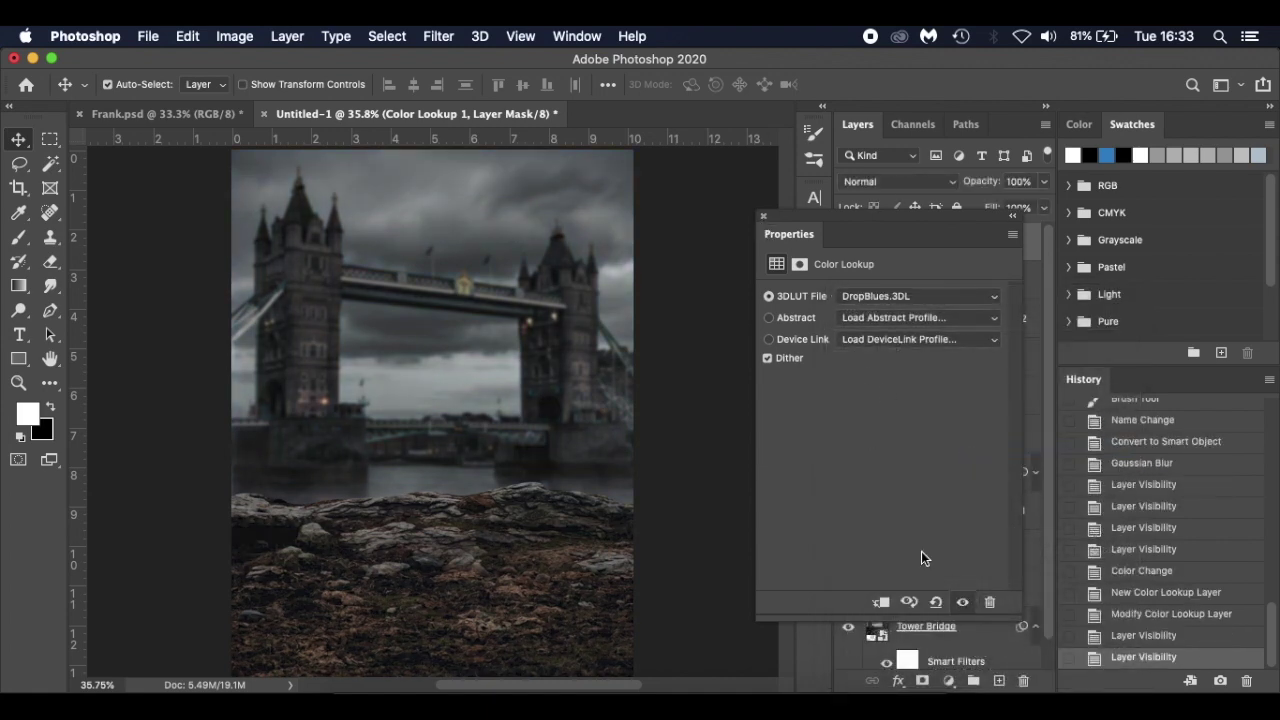
{"action": "left_click", "coordinate": [763, 215]}
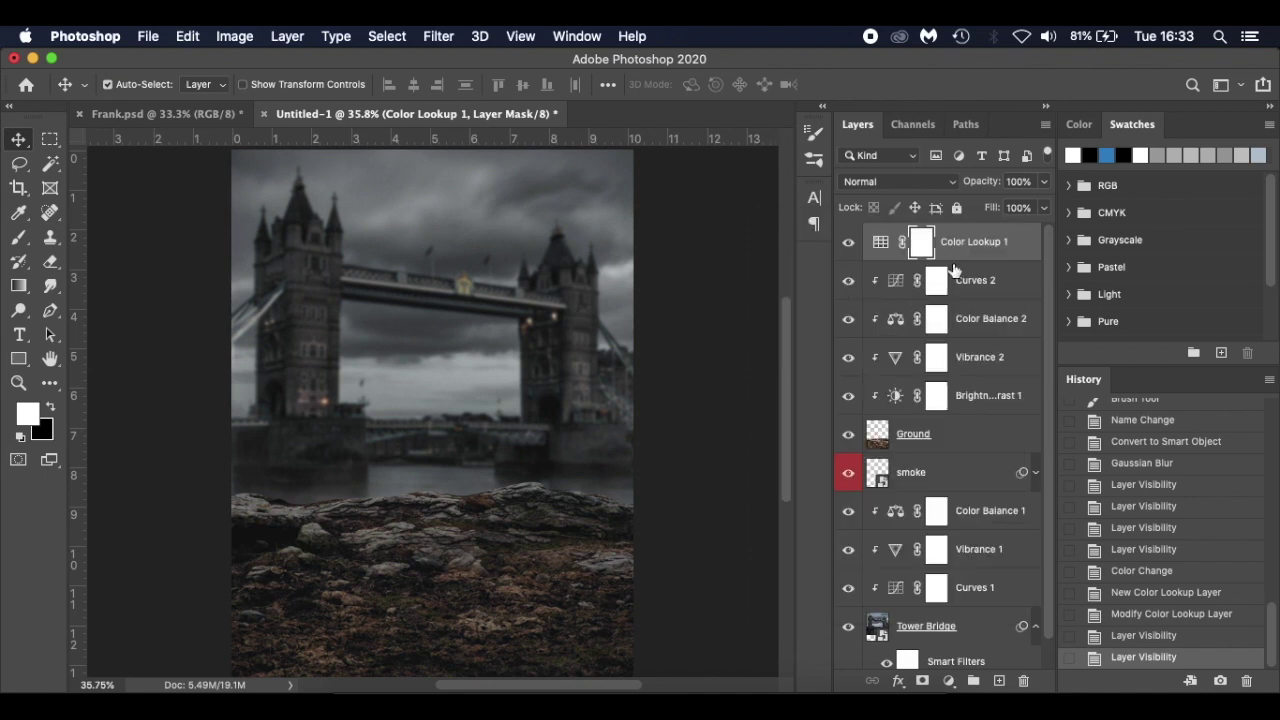
{"action": "left_click", "coordinate": [848, 243]}
{"action": "left_click", "coordinate": [848, 243]}
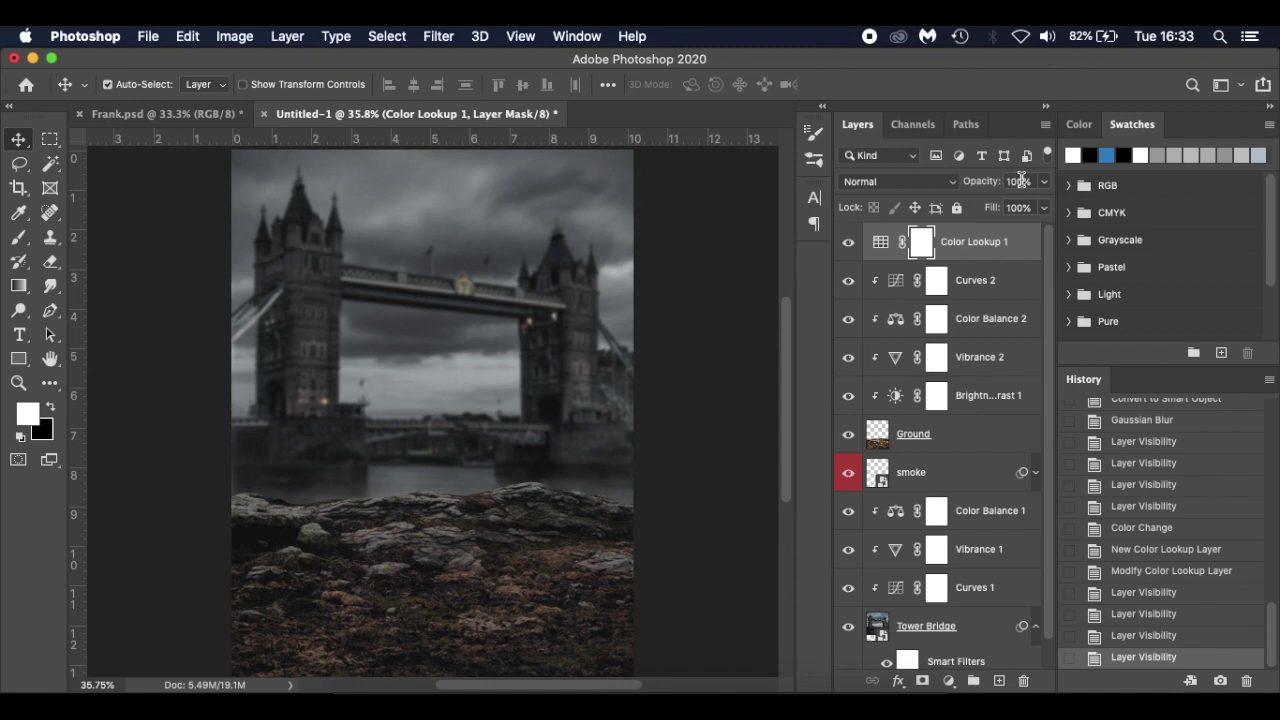
- Check the Color Lookup layer's place in the Frank.psd layer stack, and return to Untitled-1
{"action": "left_click", "coordinate": [140, 116]}
{"action": "scroll", "coordinate": [955, 497], "scroll_direction": "down", "scroll_amount": 10}
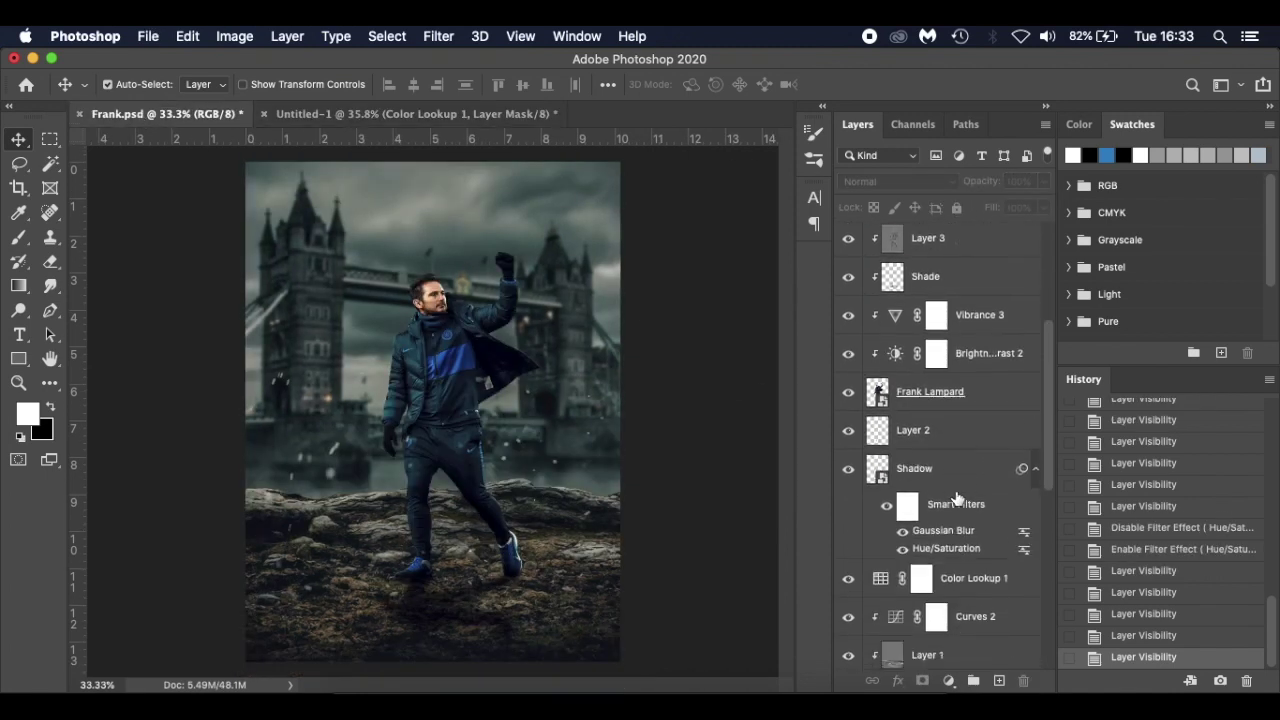
{"action": "left_click", "coordinate": [996, 365]}
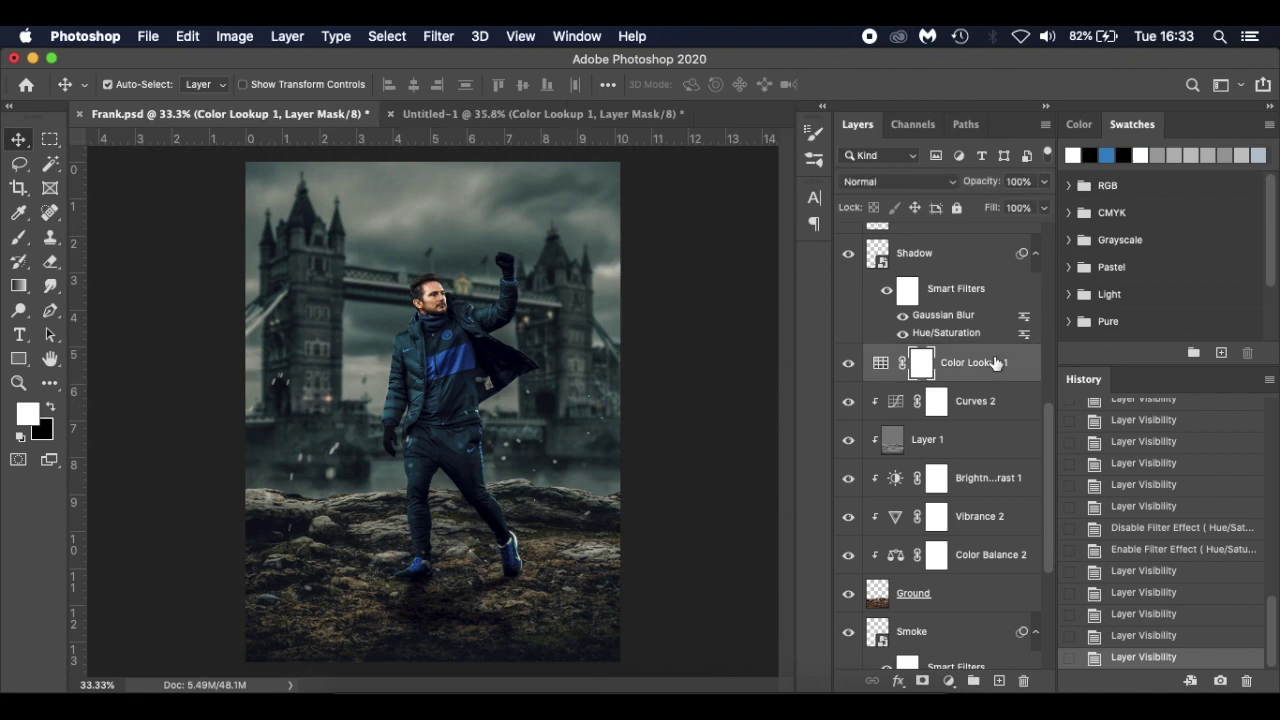
{"action": "left_click_drag", "start_coordinate": [996, 362], "coordinate": [503, 124]}
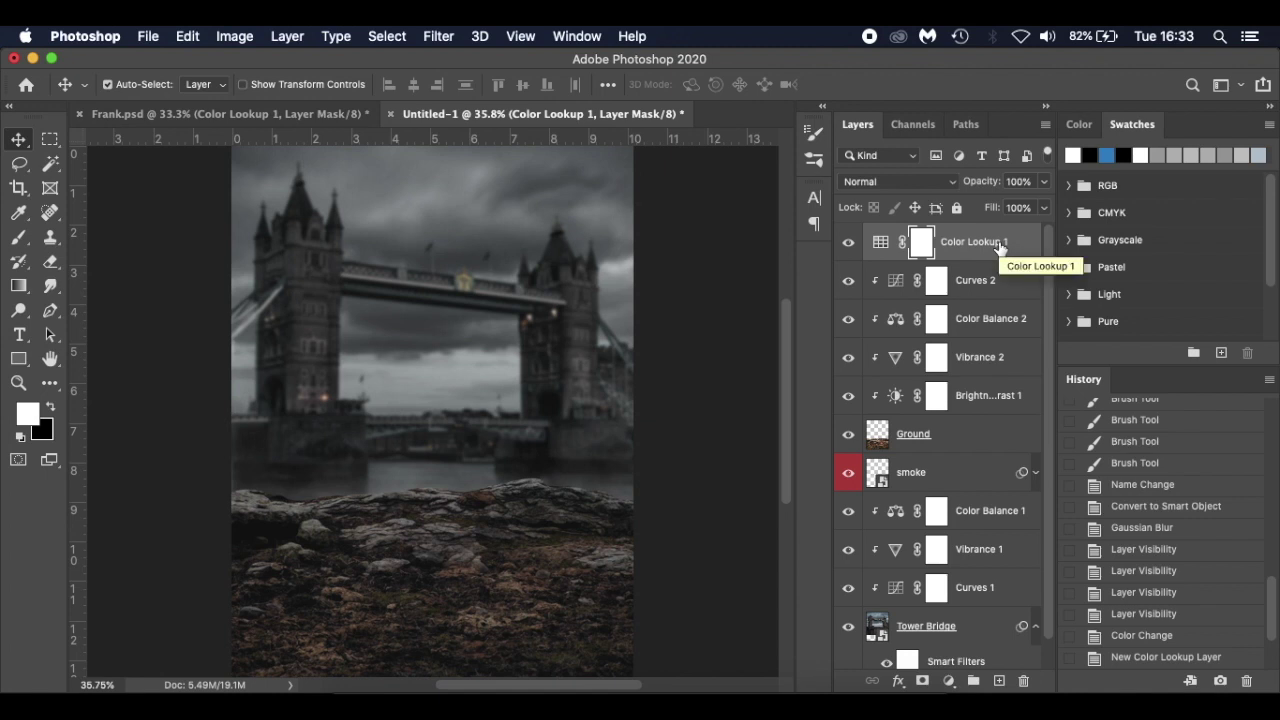
- Place the Frank Lampard - FootyRenders.png image as the top layer, scale it to 19.20%, and position the figure standing on the rocky ground
{"action": "left_click", "coordinate": [386, 668]}
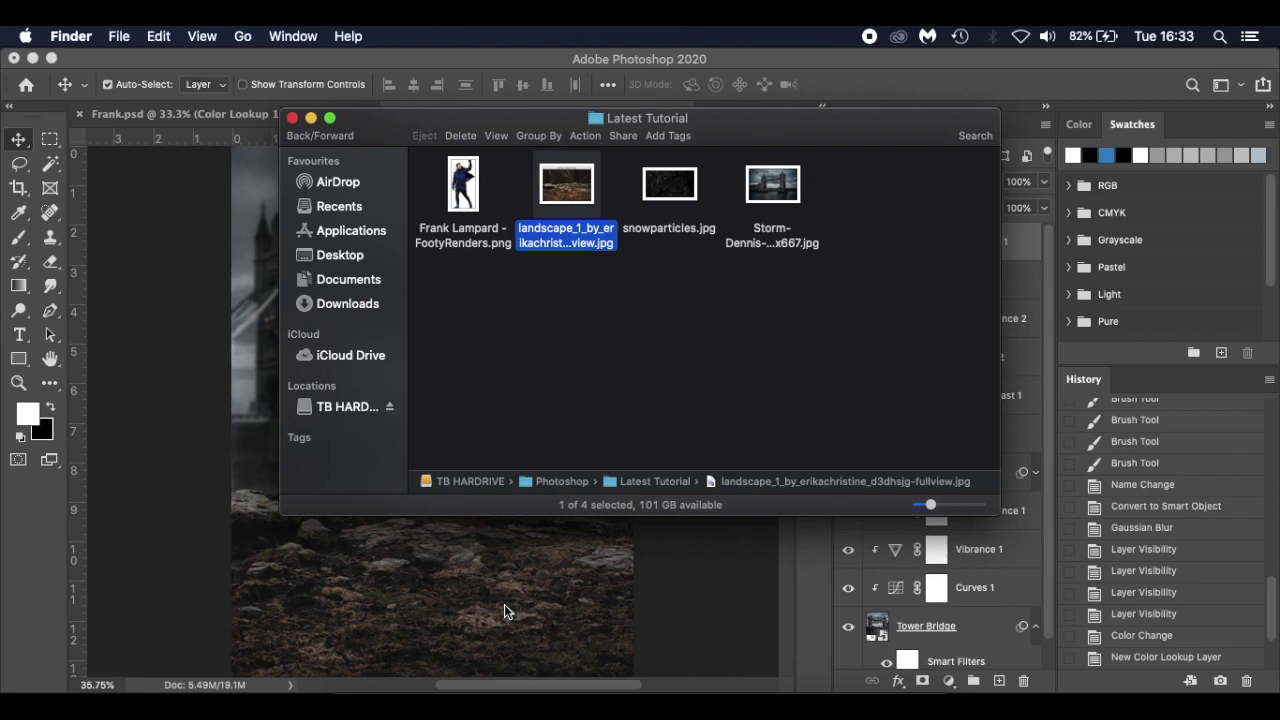
{"action": "left_click_drag", "start_coordinate": [462, 195], "coordinate": [446, 578]}
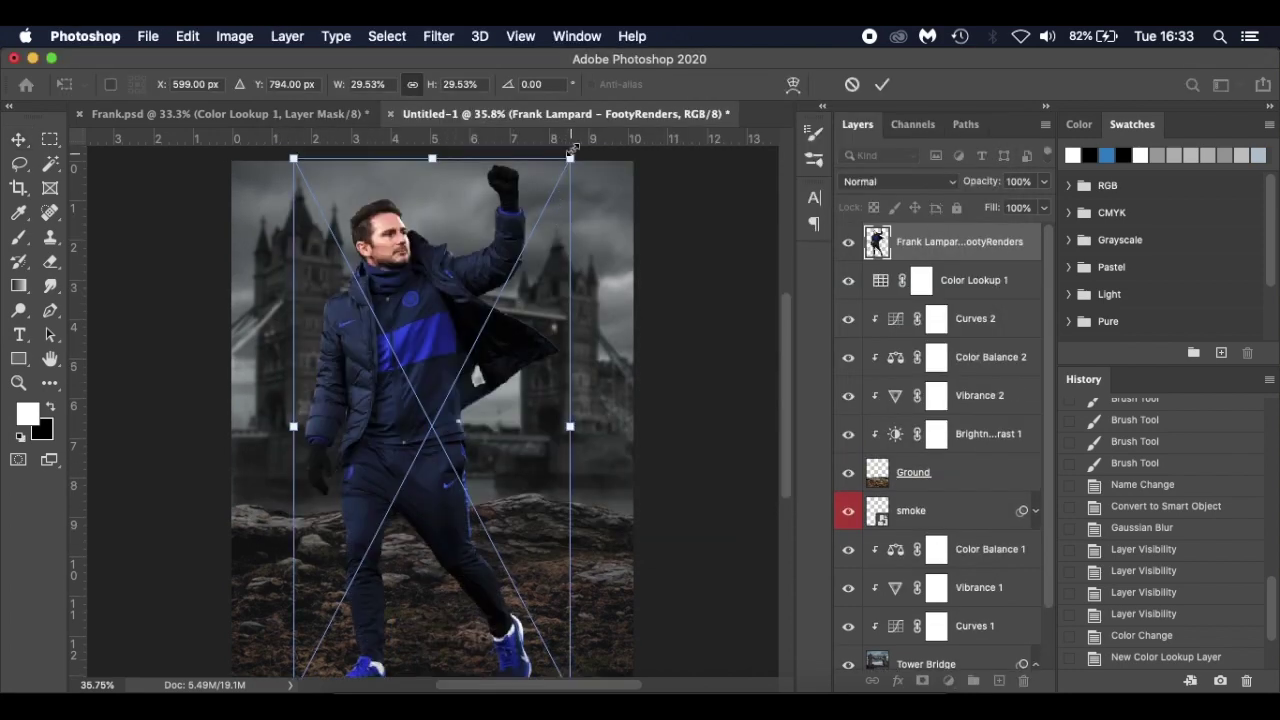
{"action": "left_click_drag", "start_coordinate": [570, 158], "coordinate": [531, 252]}
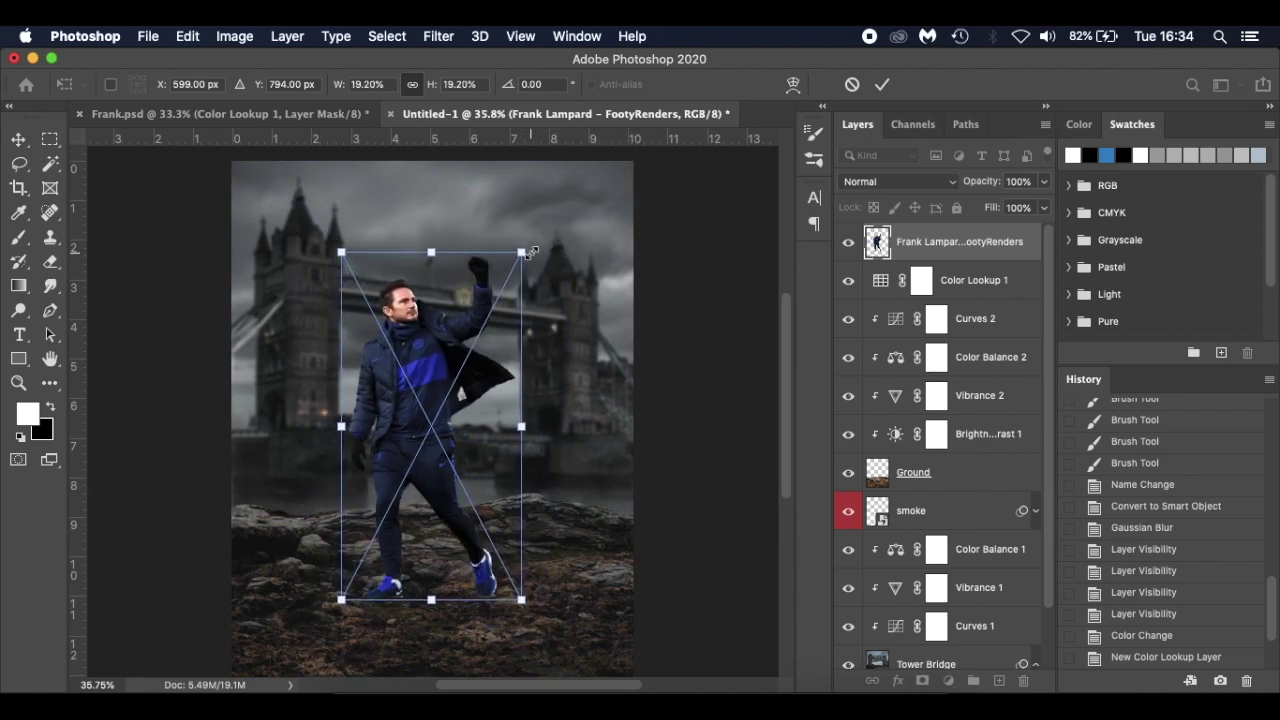
{"action": "left_click_drag", "start_coordinate": [474, 384], "coordinate": [481, 407]}
{"action": "scroll", "coordinate": [481, 407], "scroll_direction": "down", "scroll_amount": 3}
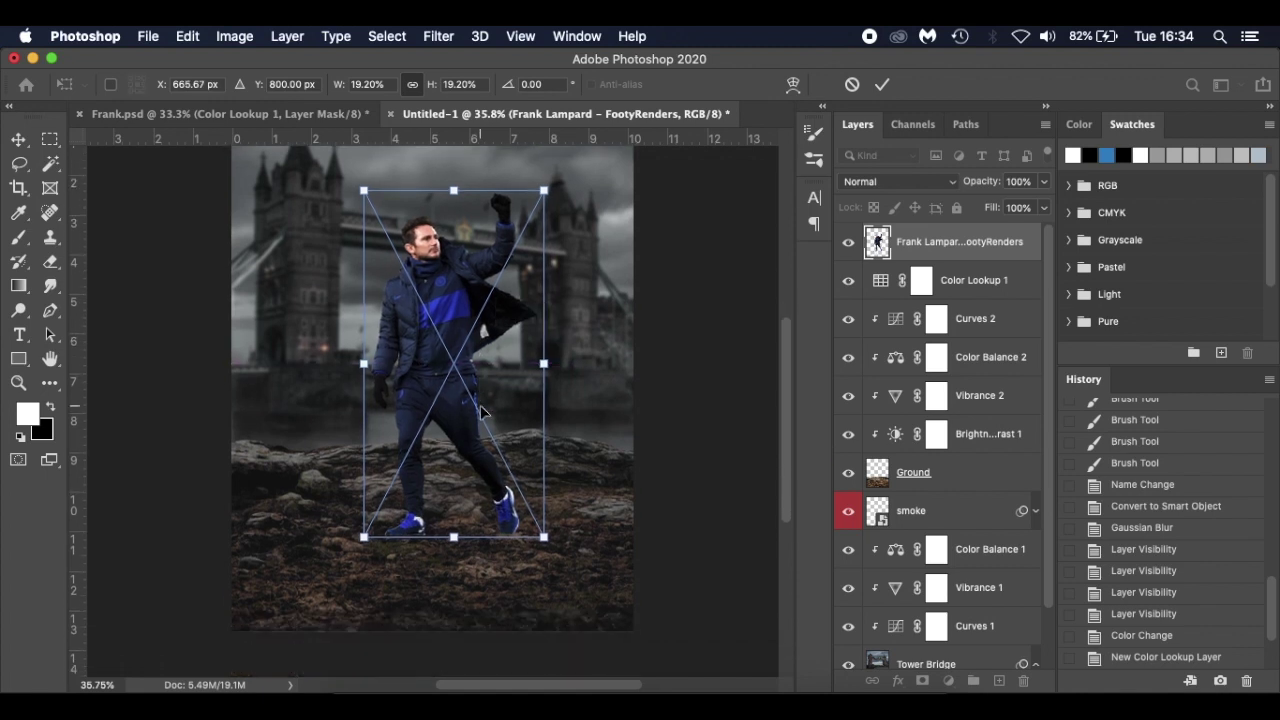
{"action": "key", "text": "Return"}
{"action": "mouse_move", "coordinate": [445, 337]}
{"action": "left_mouse_down"}
{"action": "mouse_move", "coordinate": [438, 302]}
{"action": "mouse_move", "coordinate": [442, 341]}
{"action": "left_mouse_up"}
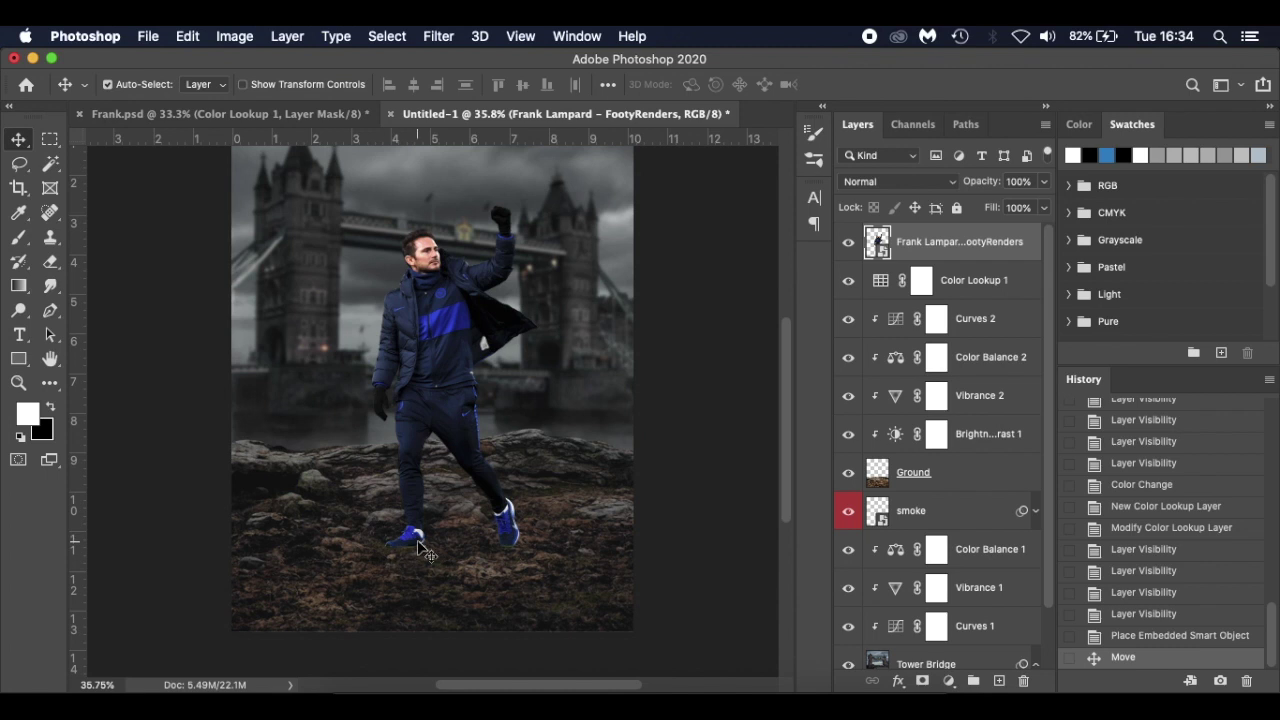
{"action": "scroll", "coordinate": [420, 550], "scroll_direction": "up", "scroll_amount": 2}
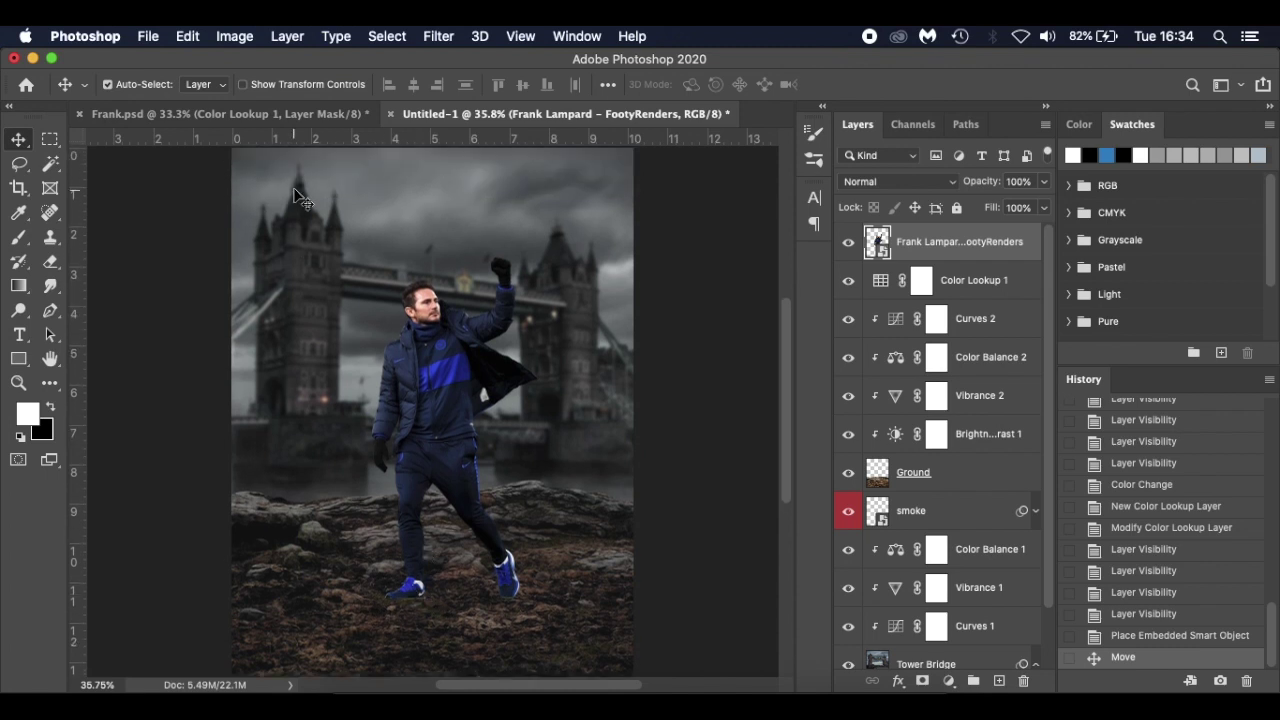
- Check the figure against Frank.psd and enlarge it slightly in Untitled-1 with Free Transform
{"action": "left_click", "coordinate": [297, 112]}
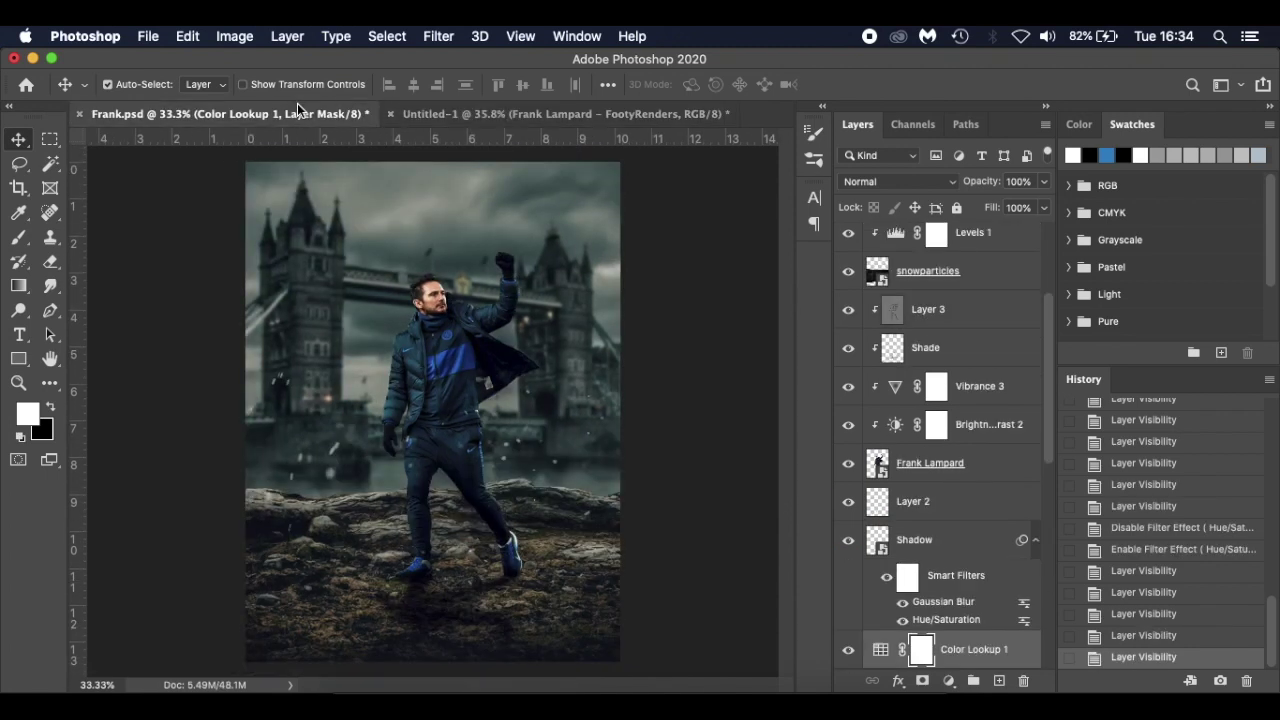
{"action": "left_click", "coordinate": [461, 112]}
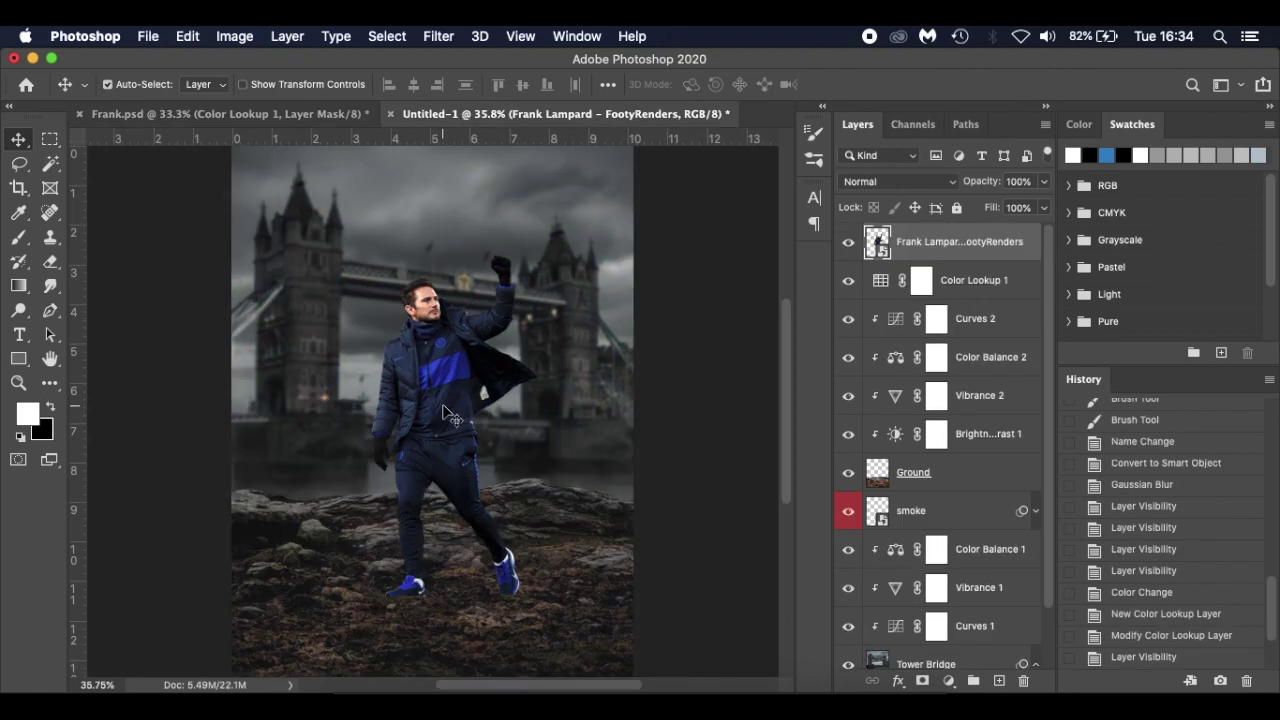
{"action": "key", "text": "super+t"}
{"action": "left_click_drag", "start_coordinate": [544, 249], "coordinate": [555, 236]}
{"action": "key", "text": "Return"}
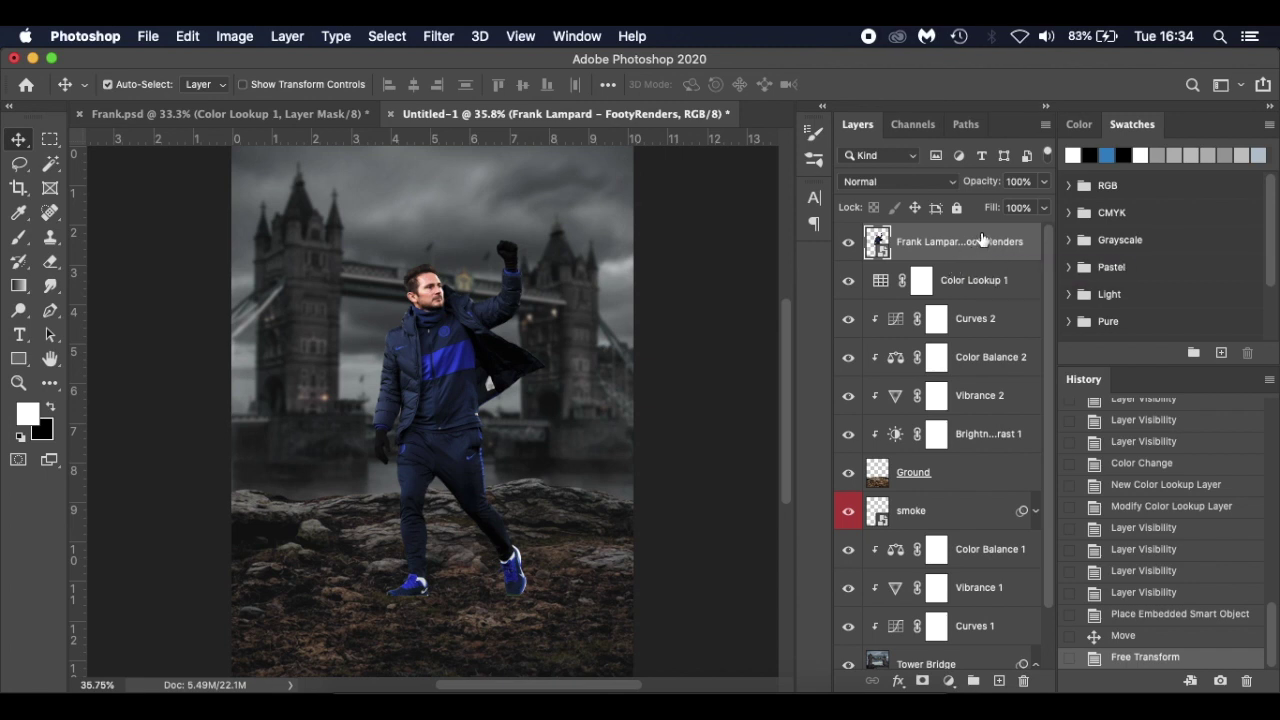
- Add a Brightness/Contrast adjustment with brightness -9 and contrast 6, clipped to the Frank Lampard layer
{"action": "left_click", "coordinate": [948, 681]}
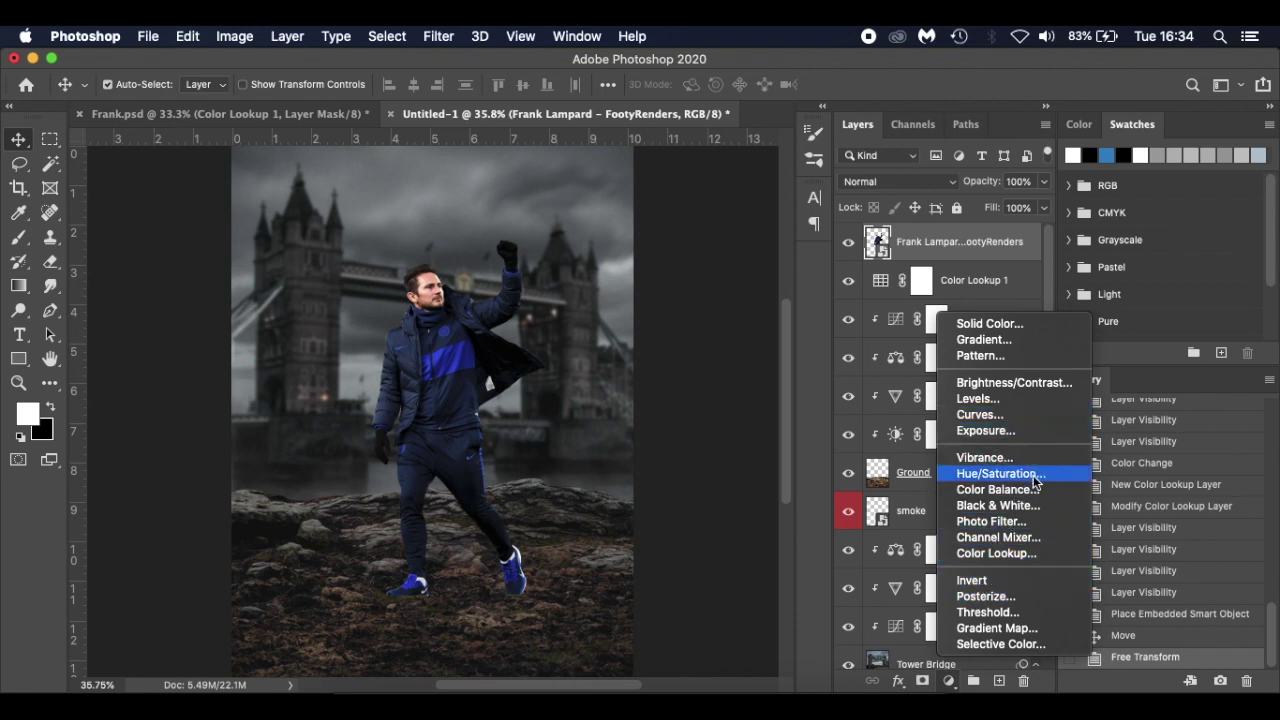
{"action": "left_click", "coordinate": [1031, 383]}
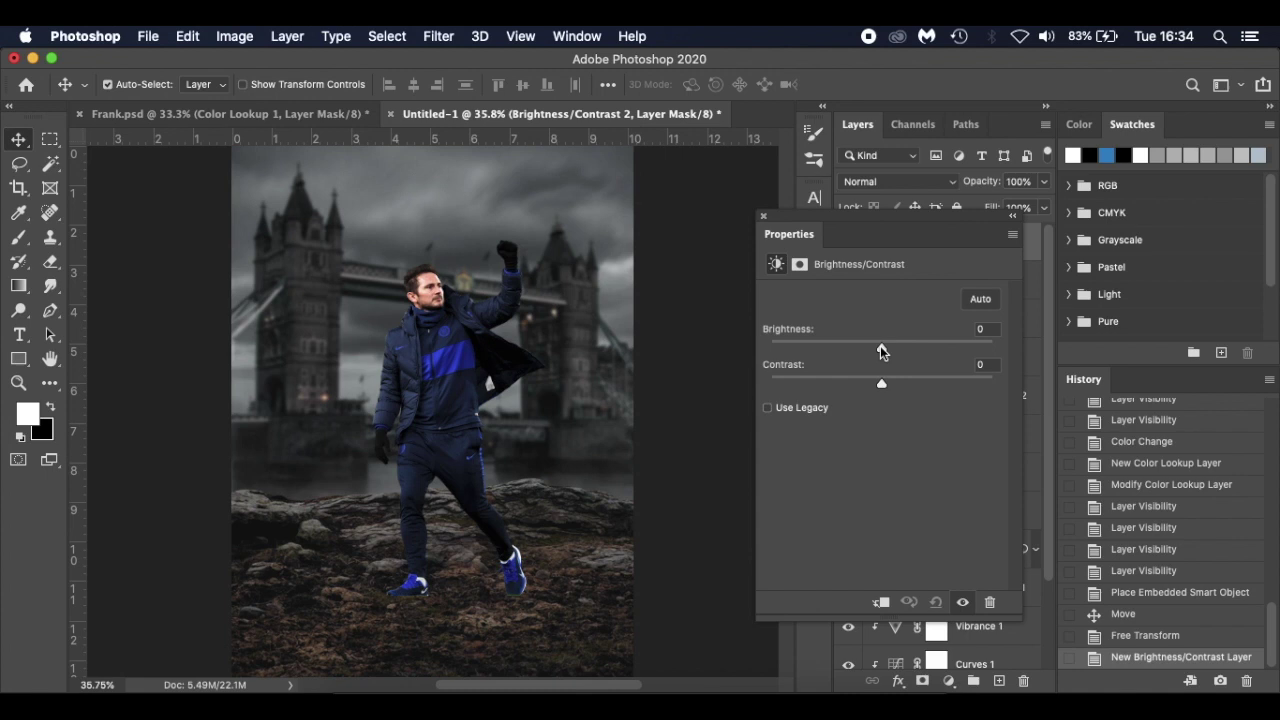
{"action": "left_click_drag", "start_coordinate": [881, 350], "coordinate": [876, 350]}
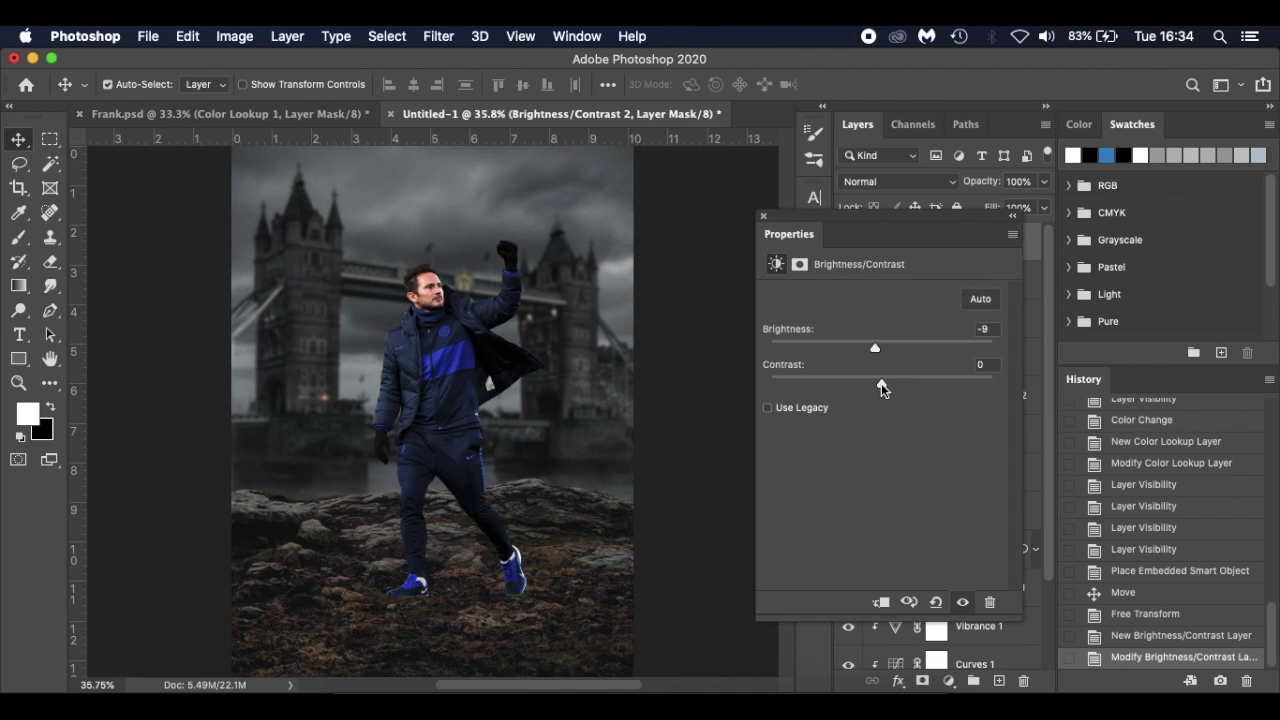
{"action": "left_click_drag", "start_coordinate": [882, 388], "coordinate": [886, 389]}
{"action": "left_click", "coordinate": [962, 602]}
{"action": "left_click", "coordinate": [962, 602]}
{"action": "left_click", "coordinate": [882, 602]}
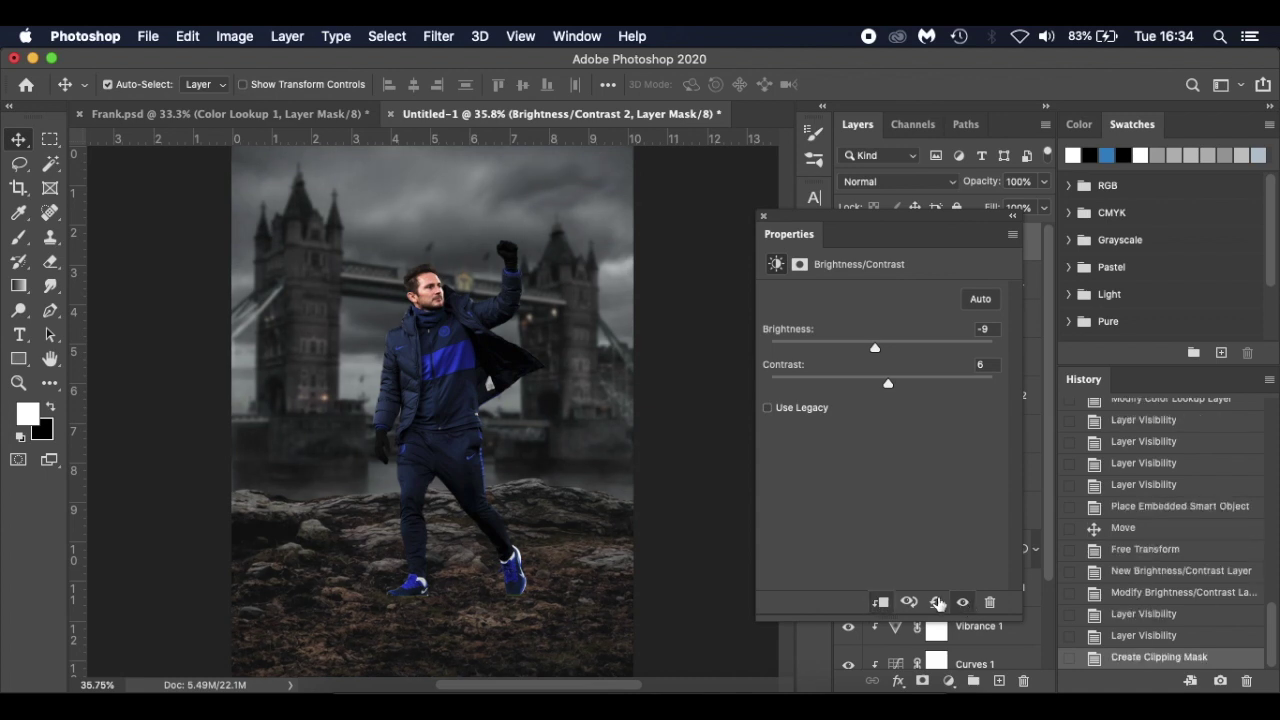
- Compare the figure with and without the Brightness/Contrast adjustment, and close its settings
{"action": "left_click", "coordinate": [962, 603]}
{"action": "left_click", "coordinate": [962, 602]}
{"action": "left_click", "coordinate": [962, 602]}
{"action": "left_click", "coordinate": [962, 602]}
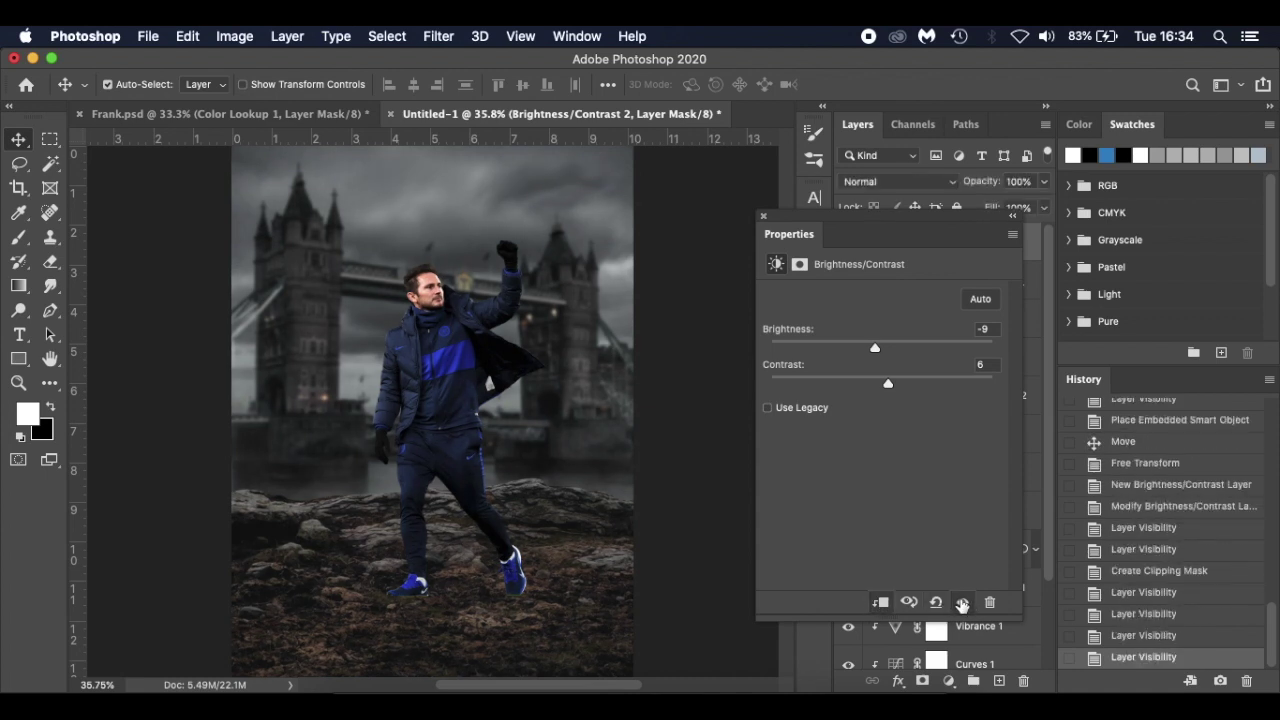
{"action": "left_click", "coordinate": [764, 217]}
- Add a clipped Vibrance adjustment directly above the Frank Lampard layer, with vibrance set to -8
{"action": "left_click", "coordinate": [966, 284]}
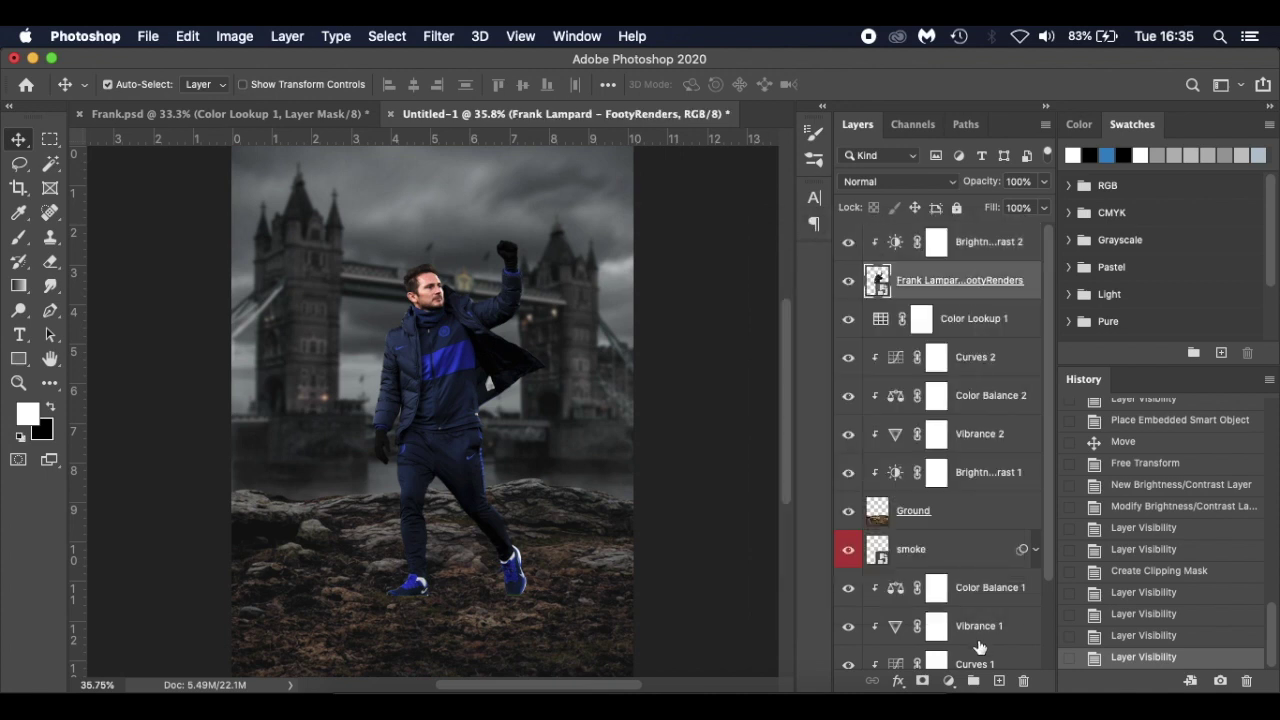
{"action": "left_click", "coordinate": [948, 680]}
{"action": "left_click", "coordinate": [964, 462]}
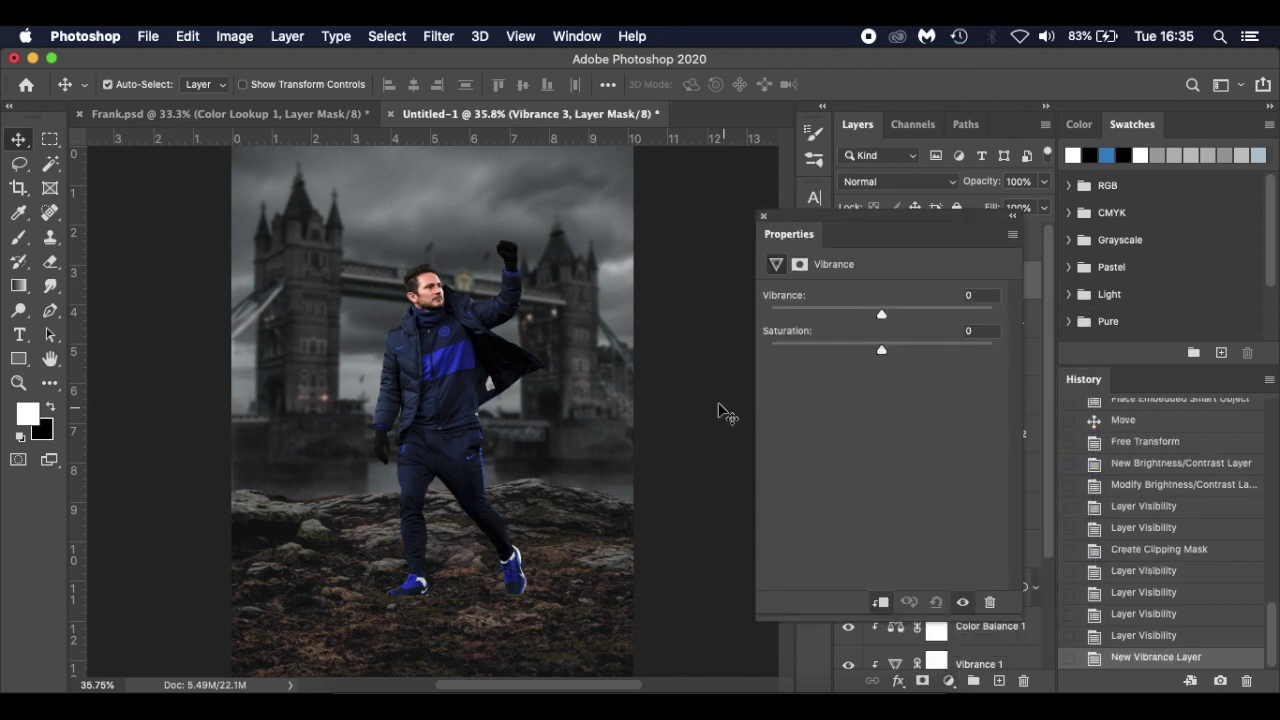
{"action": "left_click_drag", "start_coordinate": [881, 312], "coordinate": [874, 316]}
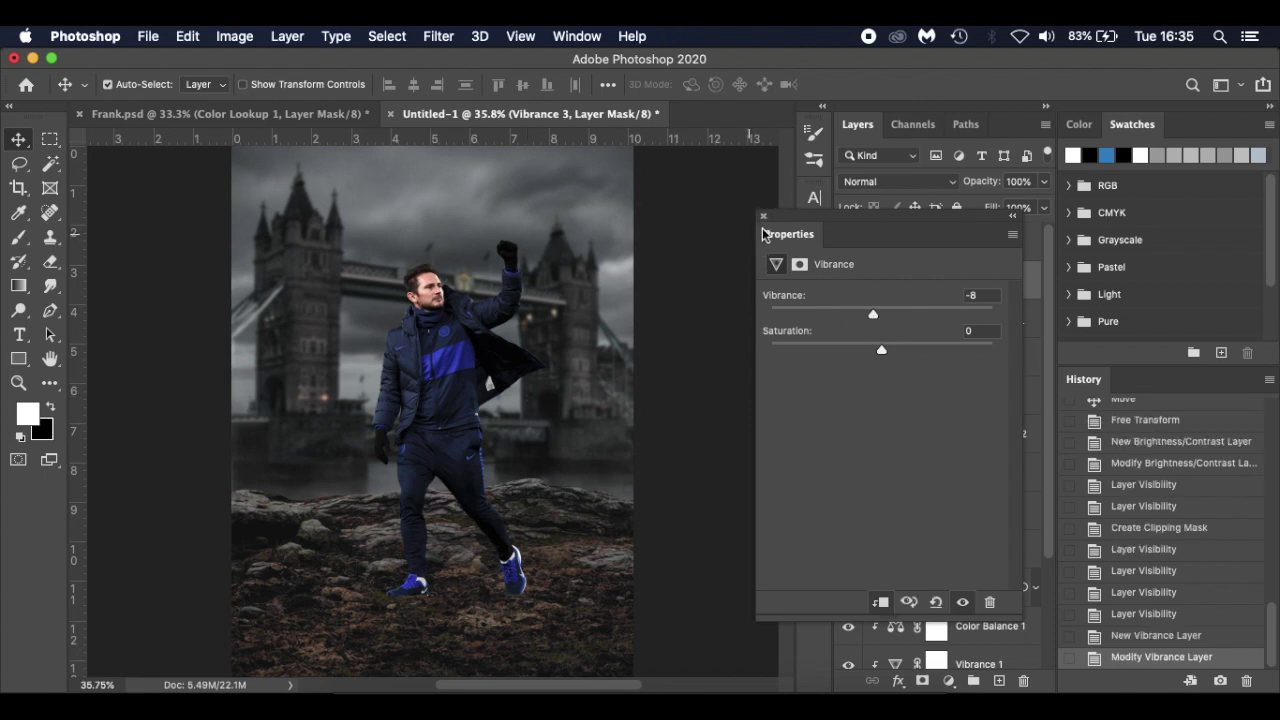
{"action": "left_click", "coordinate": [764, 218]}
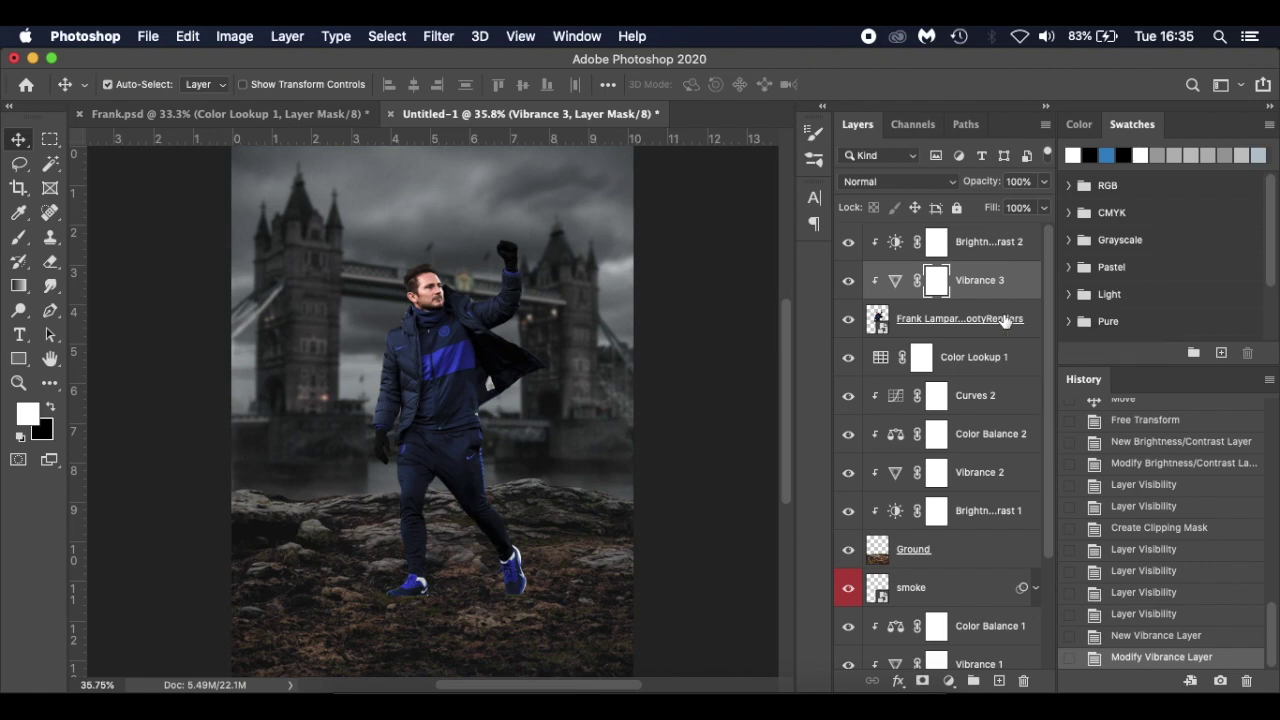
- Duplicate the Frank Lampard layer and rename the lower of the two layers as Shadow
{"action": "left_click", "coordinate": [1004, 319]}
{"action": "scroll", "coordinate": [430, 603], "scroll_direction": "up", "scroll_amount": 5}
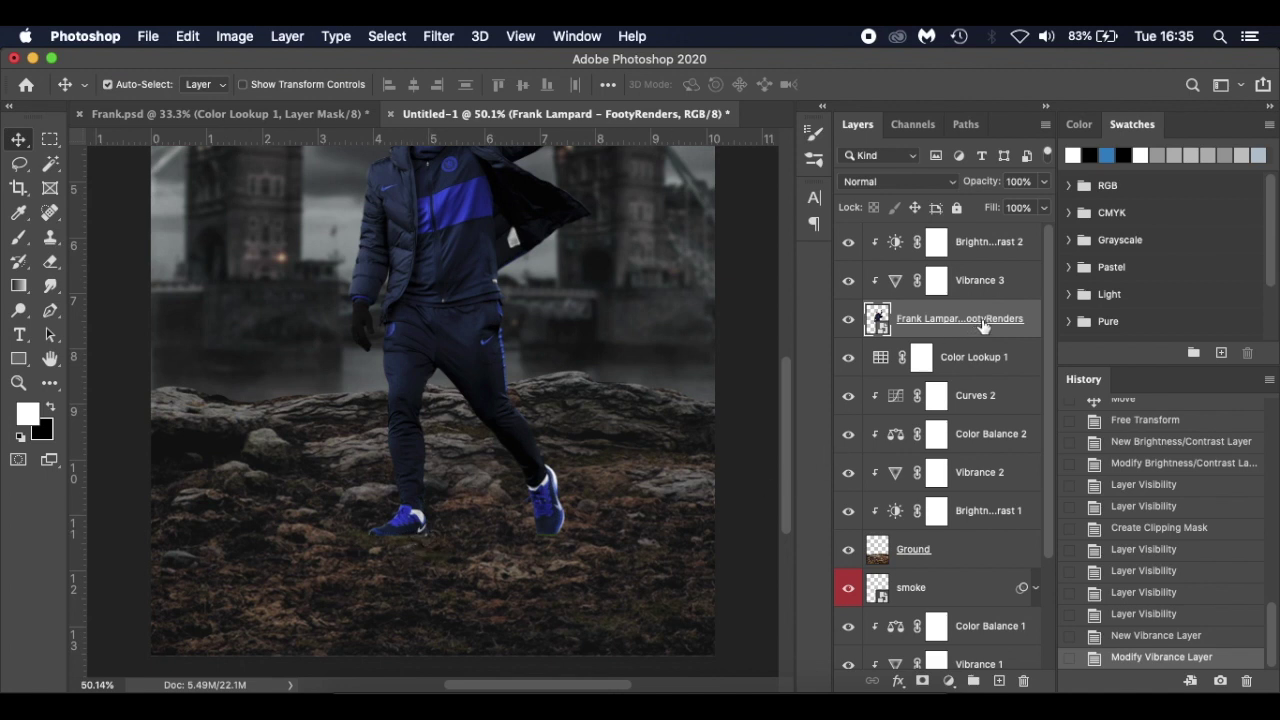
{"action": "key", "text": "super+j"}
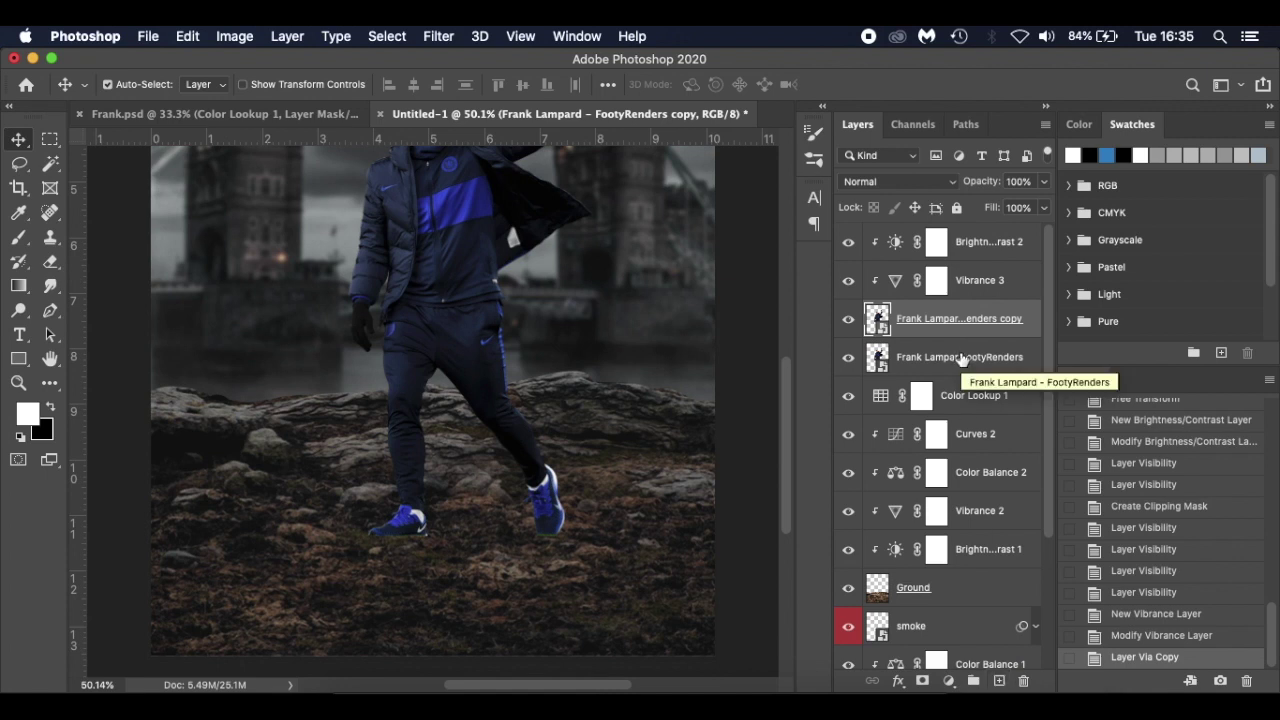
{"action": "left_click", "coordinate": [958, 357]}
{"action": "double_click", "coordinate": [955, 357]}
{"action": "type", "text": "Shadow"}
{"action": "key", "text": "Return"}
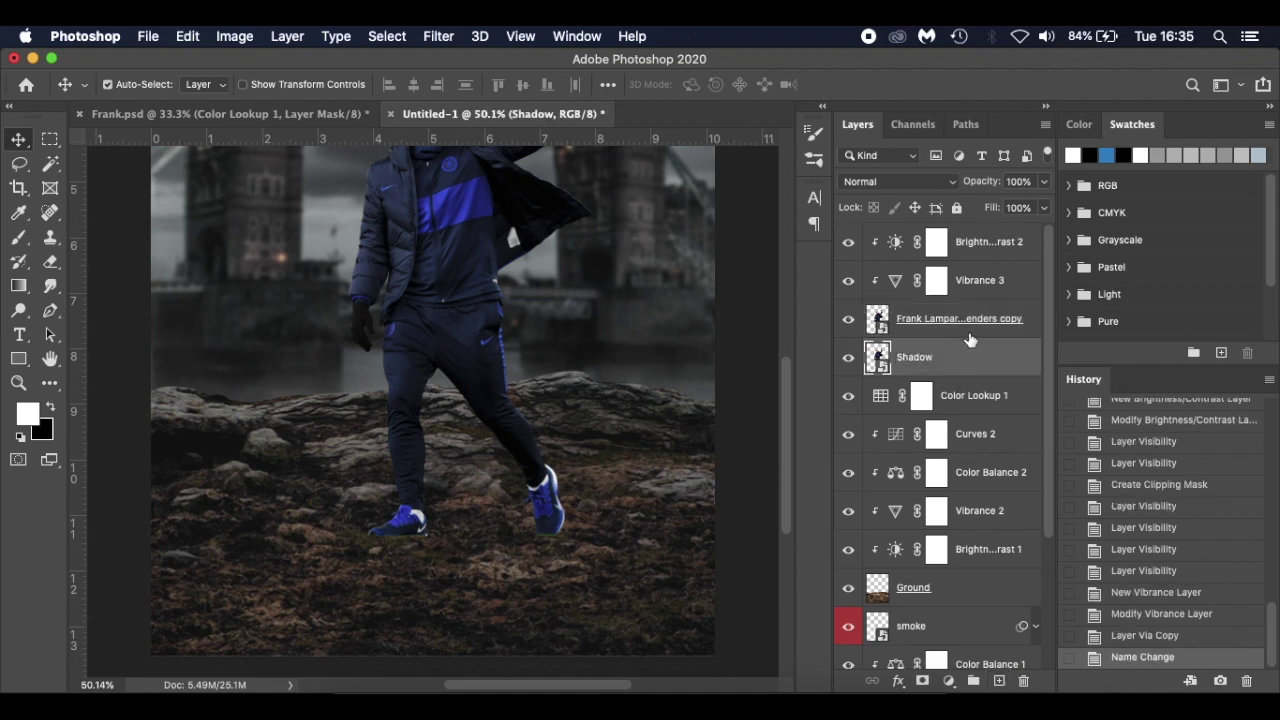
- Apply a Hue/Saturation adjustment to the Shadow layer, lowering lightness until the figure is solid black
{"action": "left_click", "coordinate": [236, 38]}
{"action": "mouse_move", "coordinate": [256, 90]}
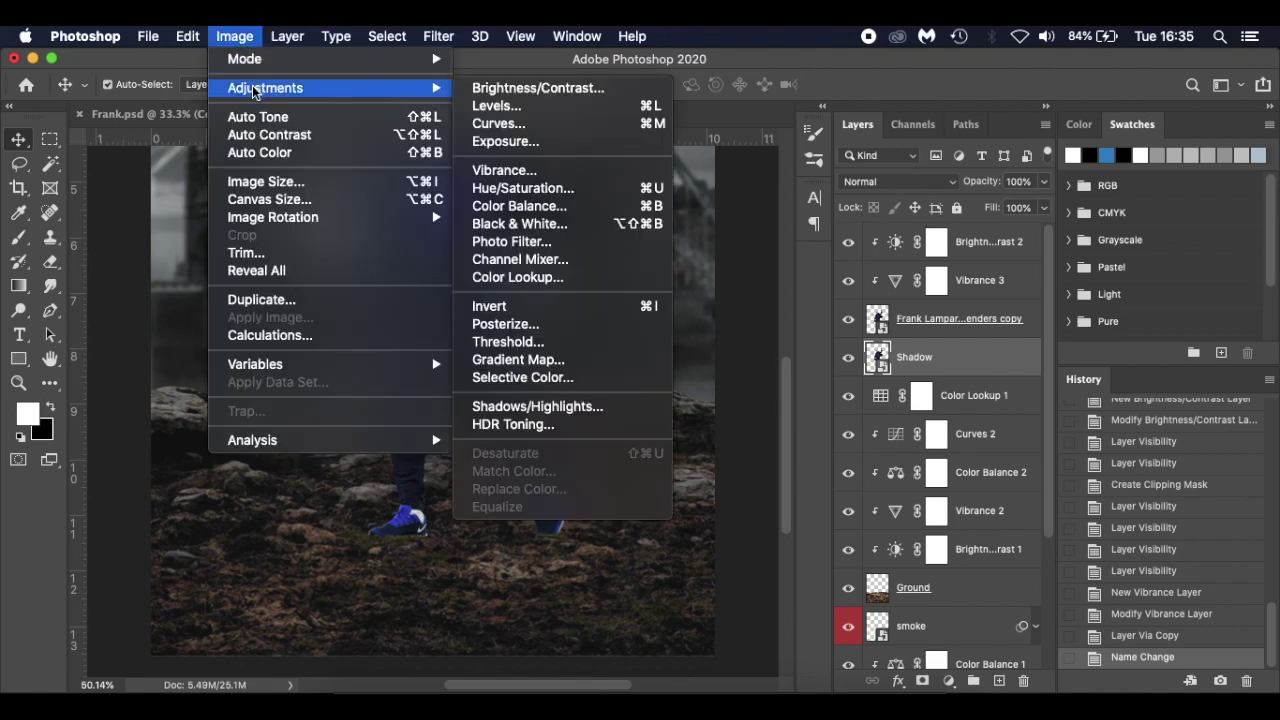
{"action": "left_click", "coordinate": [584, 191]}
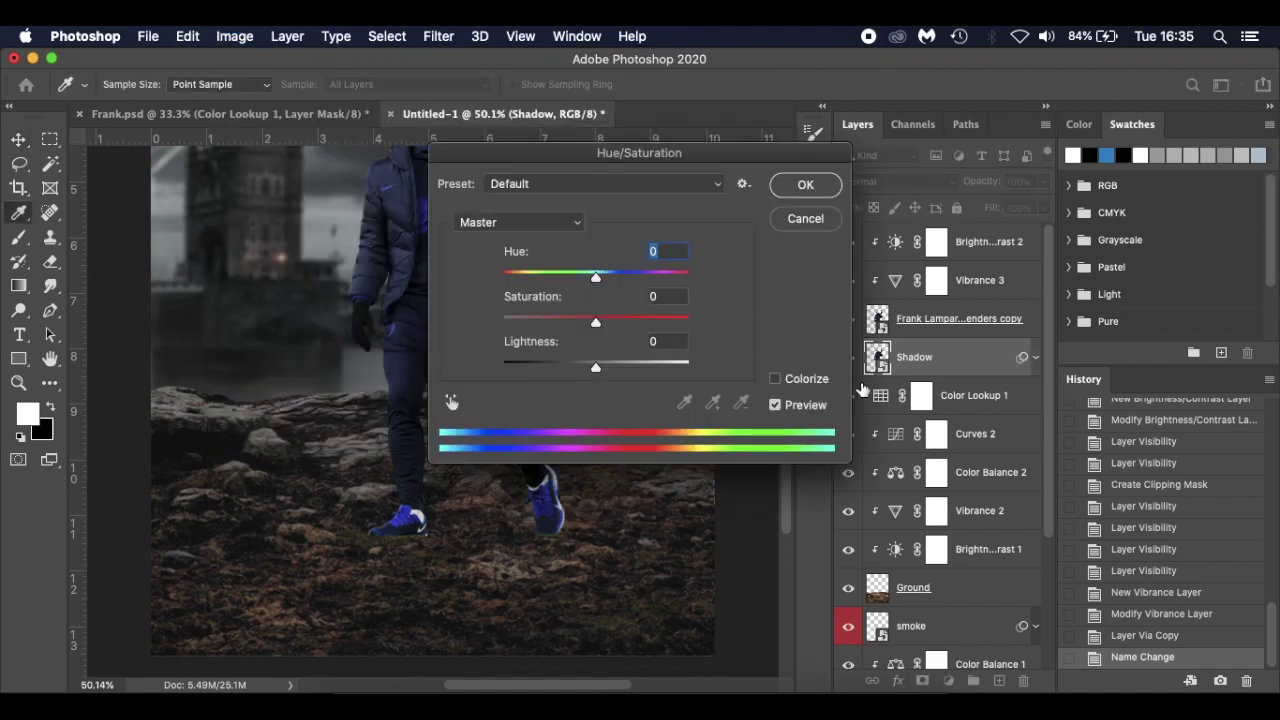
{"action": "left_click", "coordinate": [597, 368]}
{"action": "left_click", "coordinate": [506, 368]}
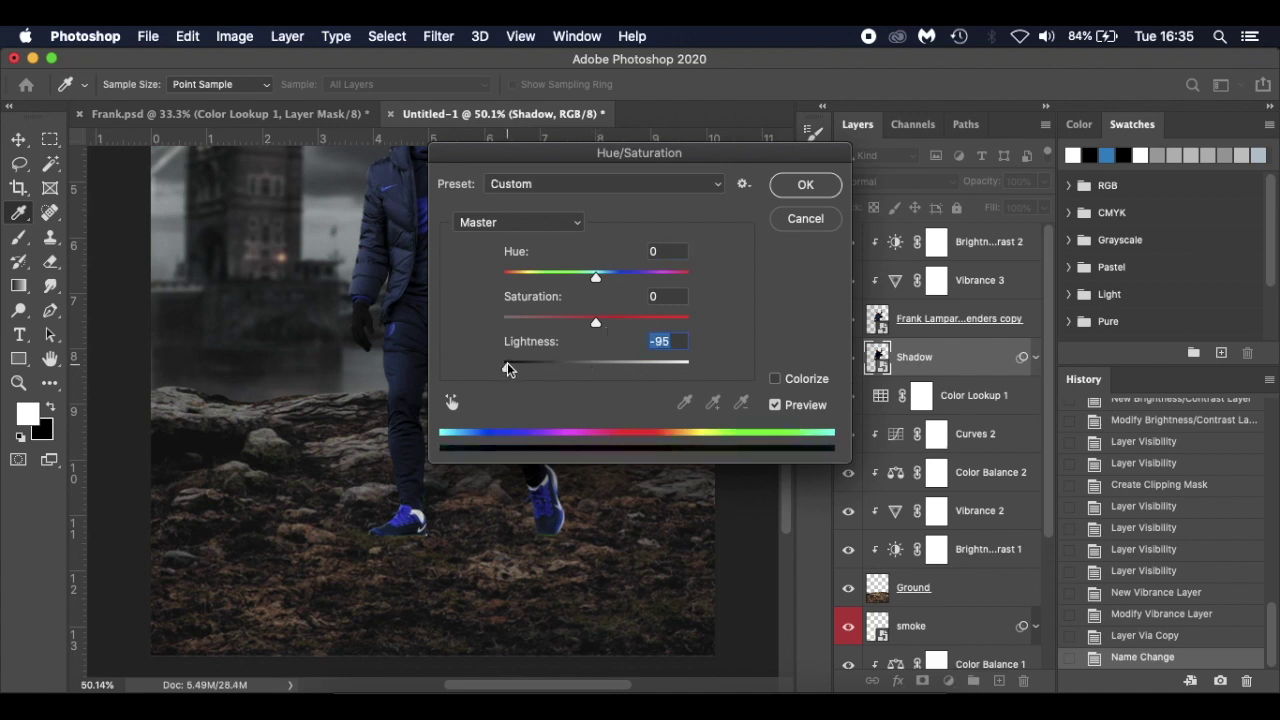
{"action": "left_click_drag", "start_coordinate": [477, 371], "coordinate": [478, 372]}
{"action": "left_click", "coordinate": [804, 186]}
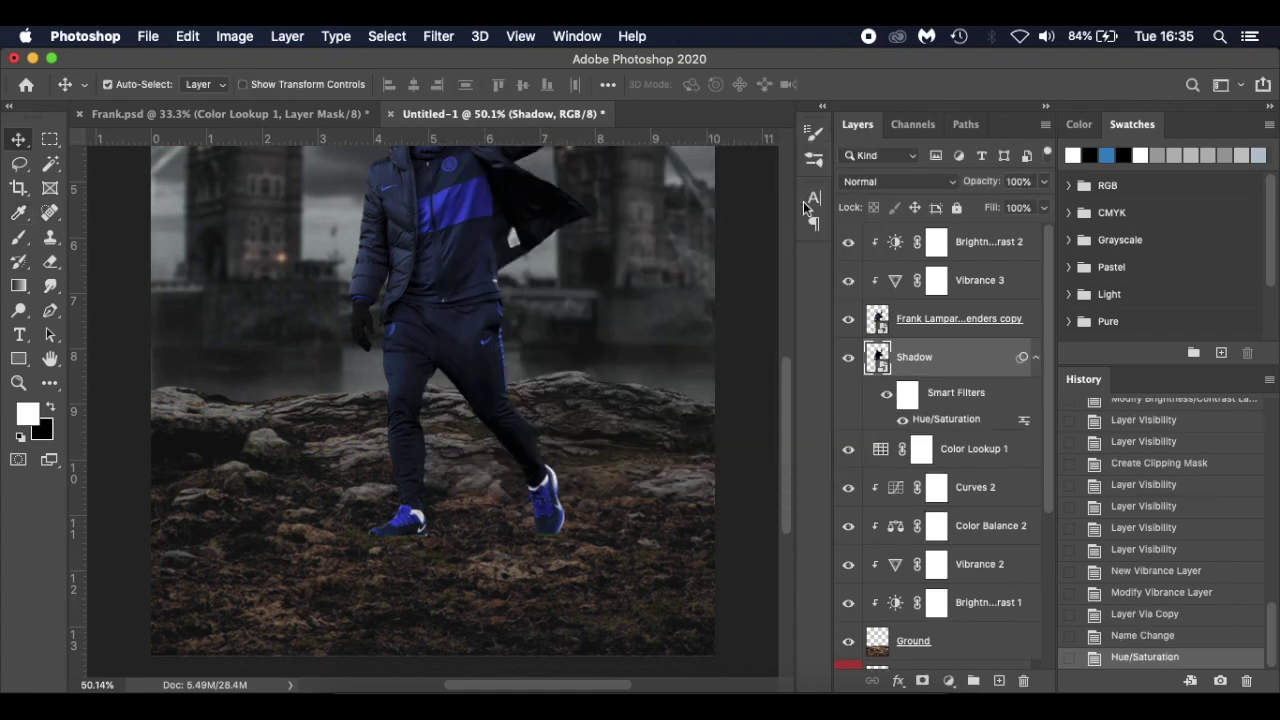
- Hide the Frank Lampard copy layer to inspect the black silhouette, and show it again
{"action": "left_click", "coordinate": [848, 320]}
{"action": "scroll", "coordinate": [545, 250], "scroll_direction": "up", "scroll_amount": 4}
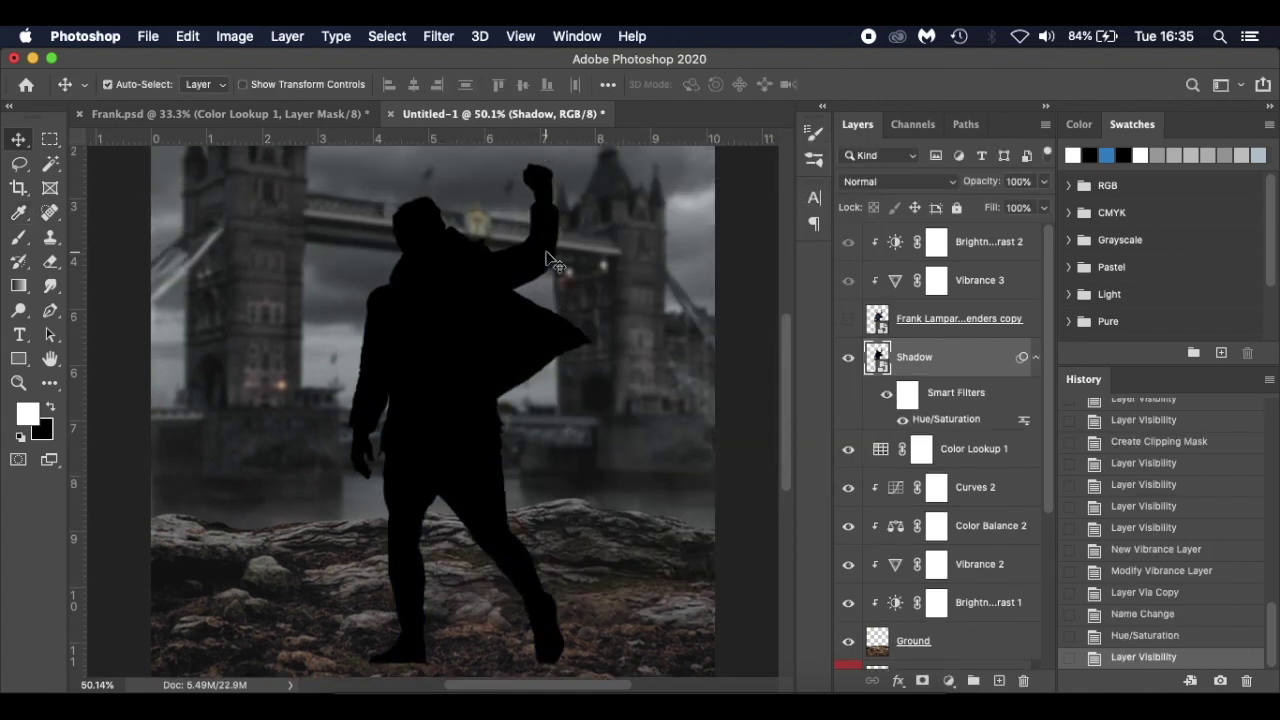
{"action": "left_click", "coordinate": [848, 319]}
{"action": "scroll", "coordinate": [940, 315], "scroll_direction": "down", "scroll_amount": 2}
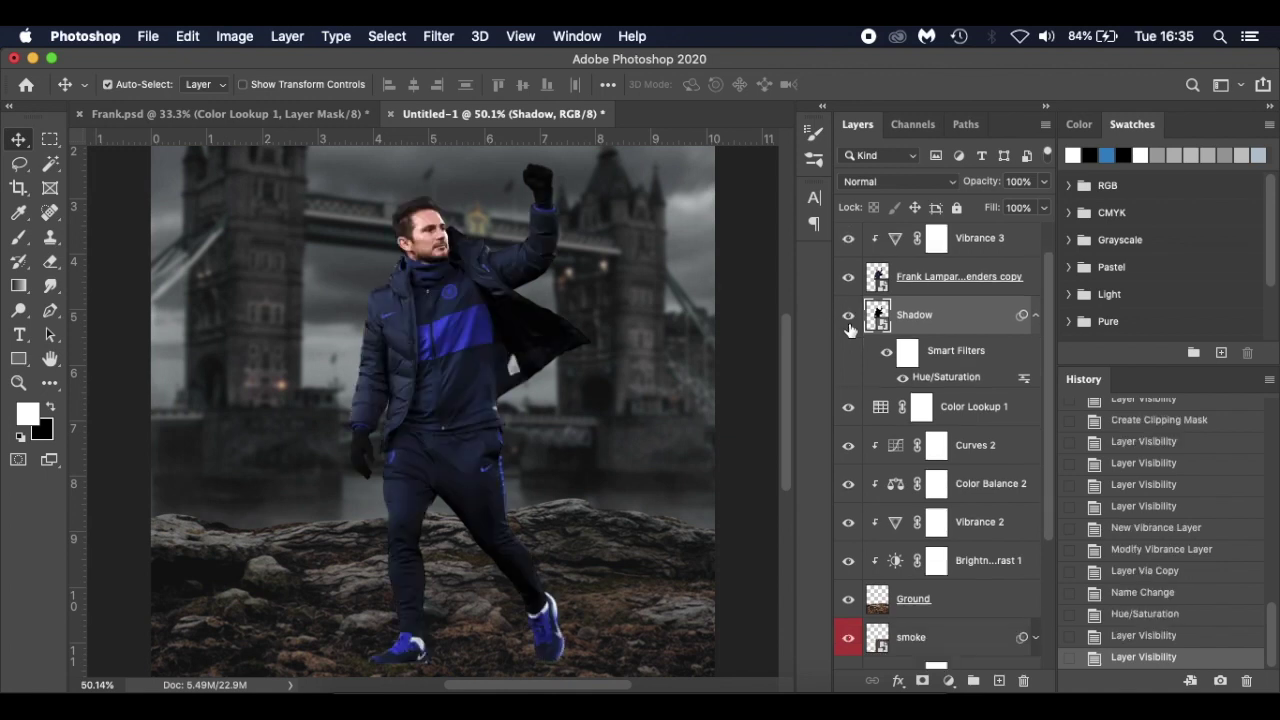
- Try to flip and flatten the Shadow below the feet with a skew of about -17.6°, nudged up to the shoes
{"action": "key", "text": "super+0"}
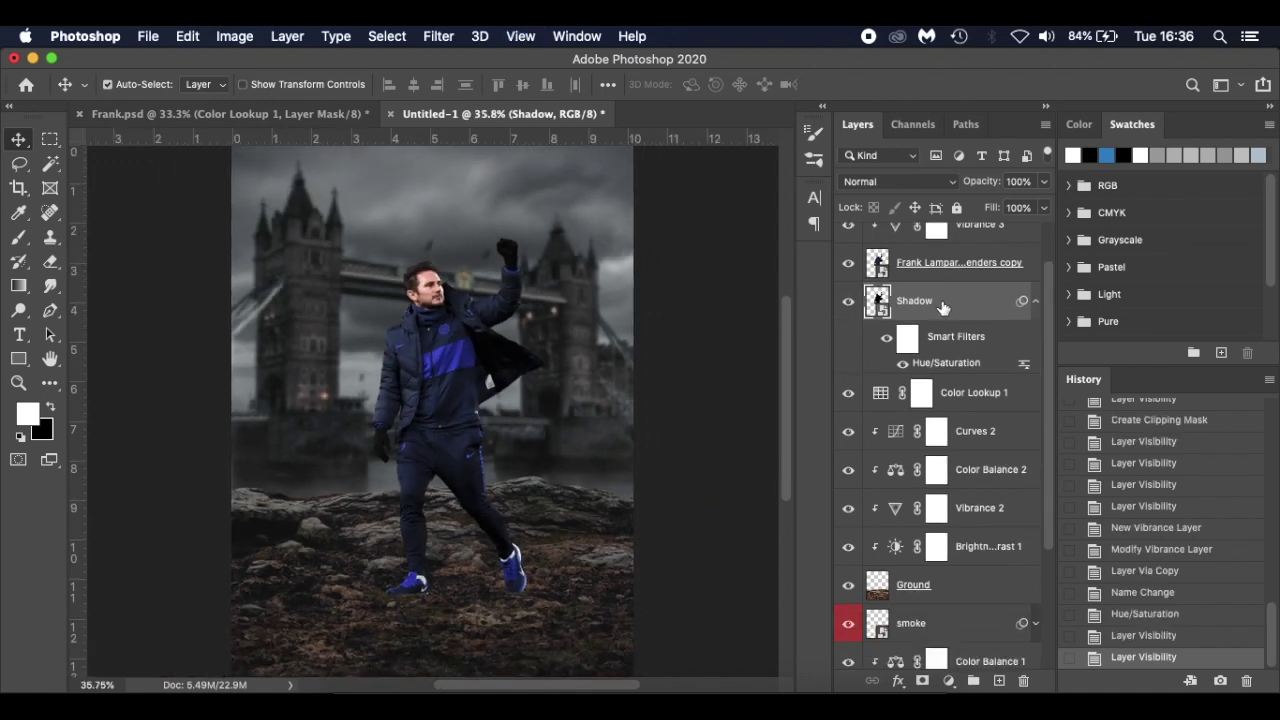
{"action": "key", "text": "super+t"}
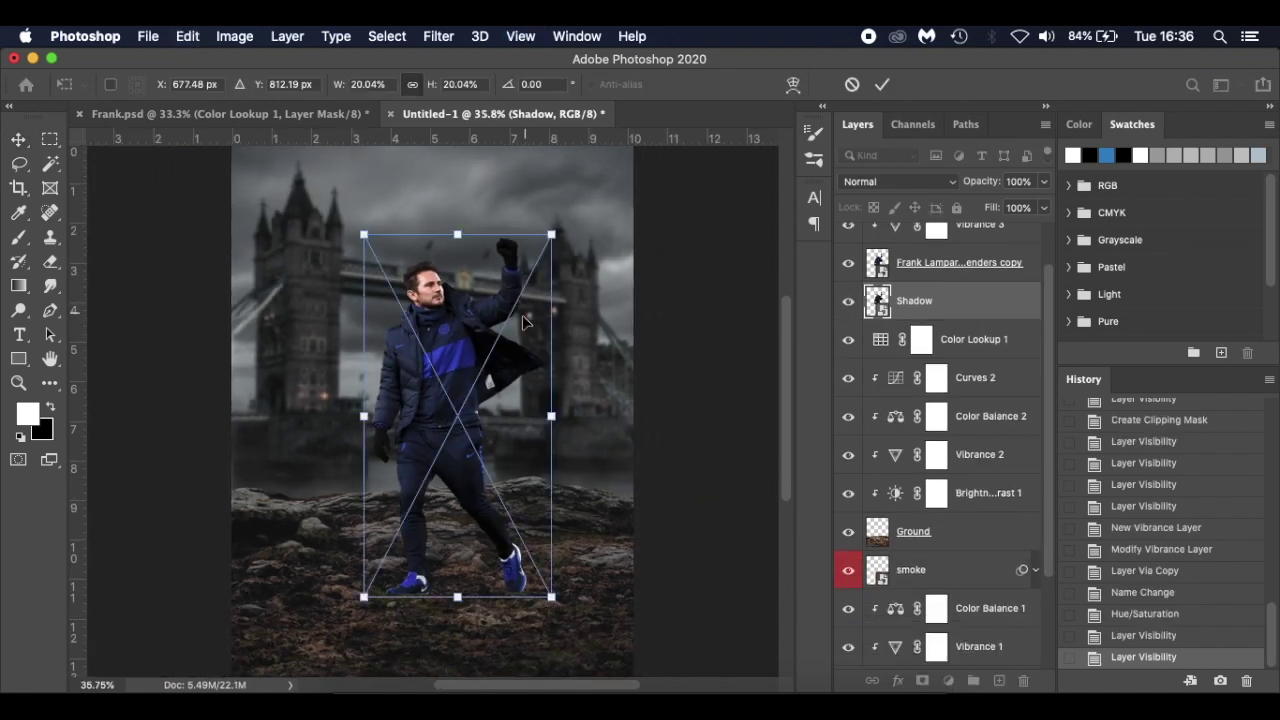
{"action": "right_click", "coordinate": [512, 369]}
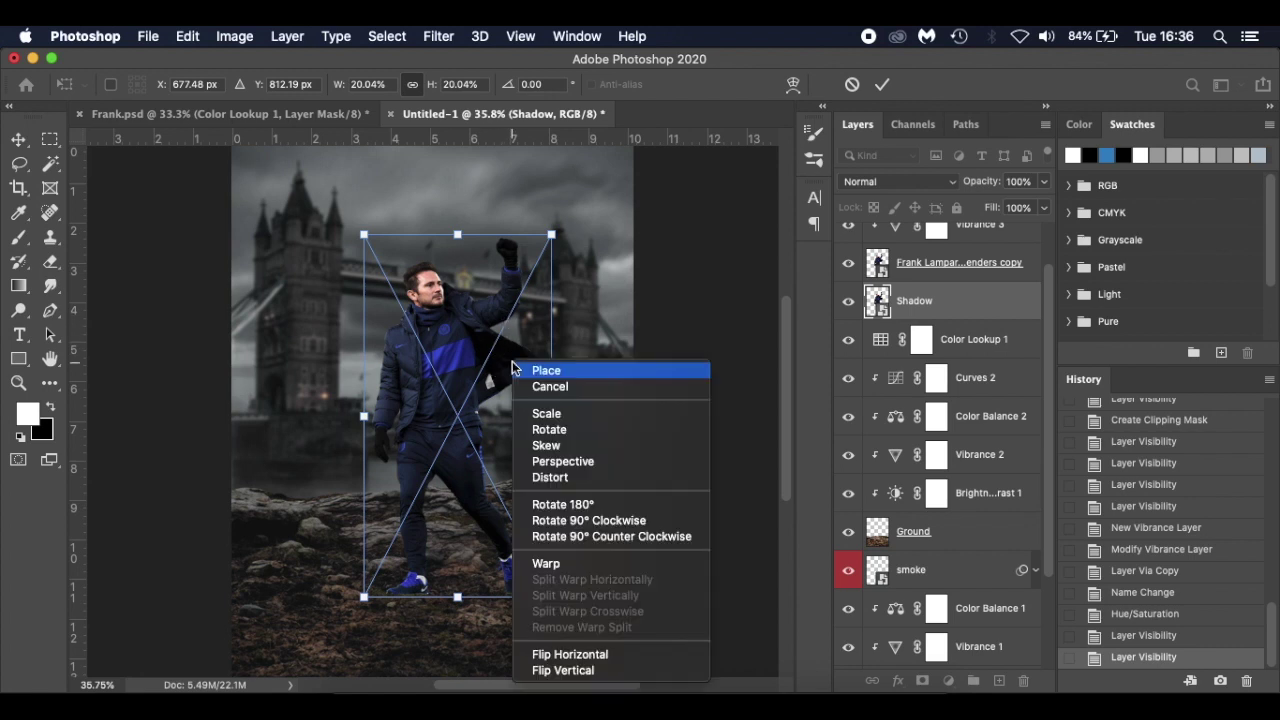
{"action": "left_click", "coordinate": [572, 466]}
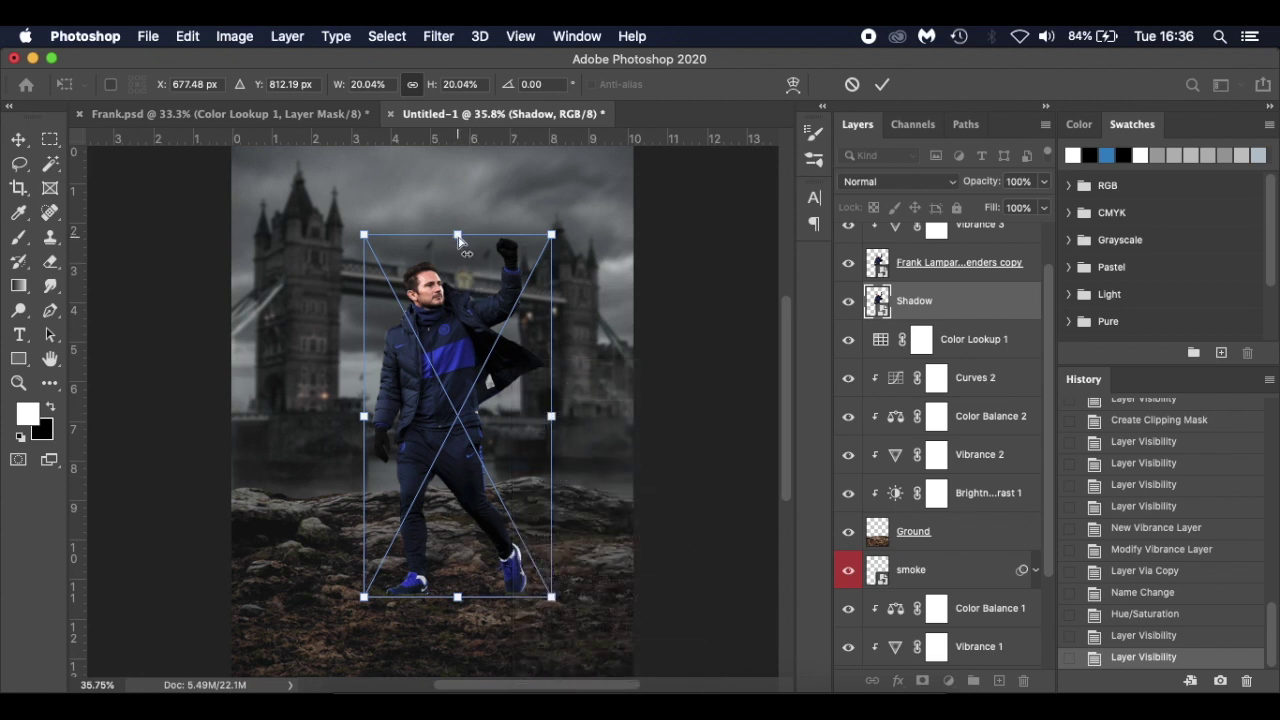
{"action": "right_click", "coordinate": [507, 350]}
{"action": "left_click", "coordinate": [556, 467]}
{"action": "left_click_drag", "start_coordinate": [457, 250], "coordinate": [434, 678]}
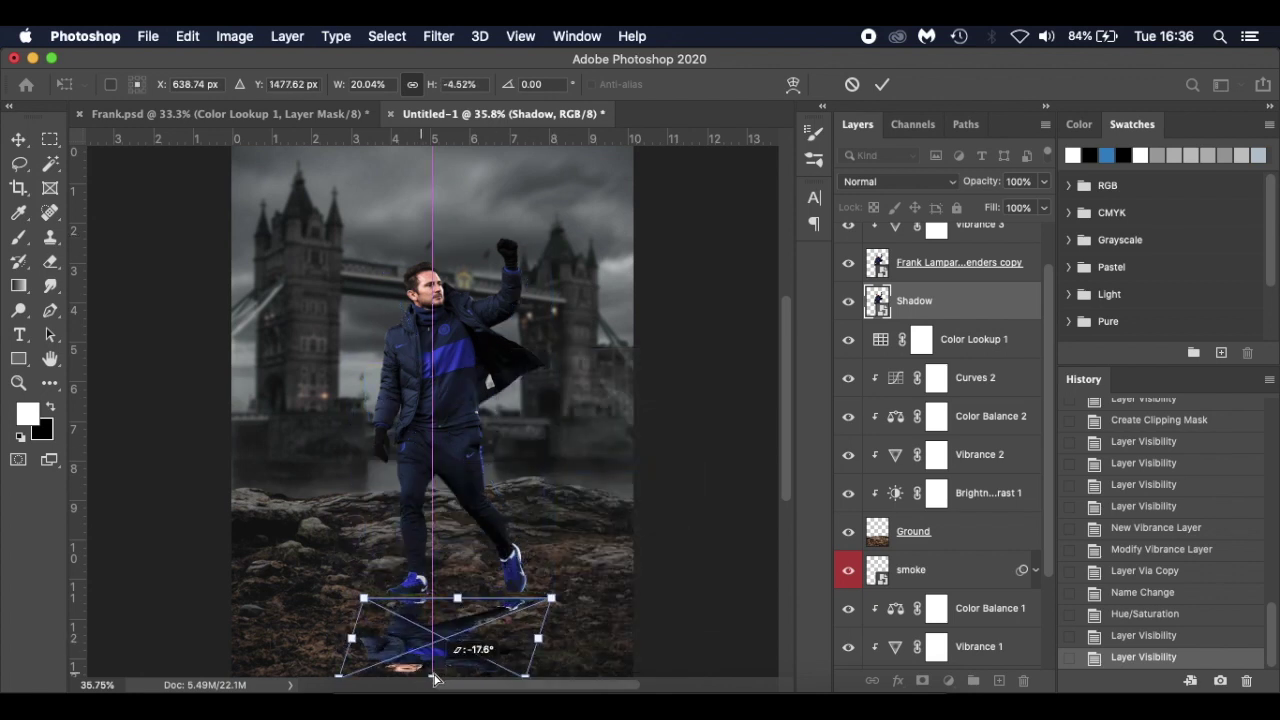
{"action": "scroll", "coordinate": [436, 674], "scroll_direction": "down", "scroll_amount": 5}
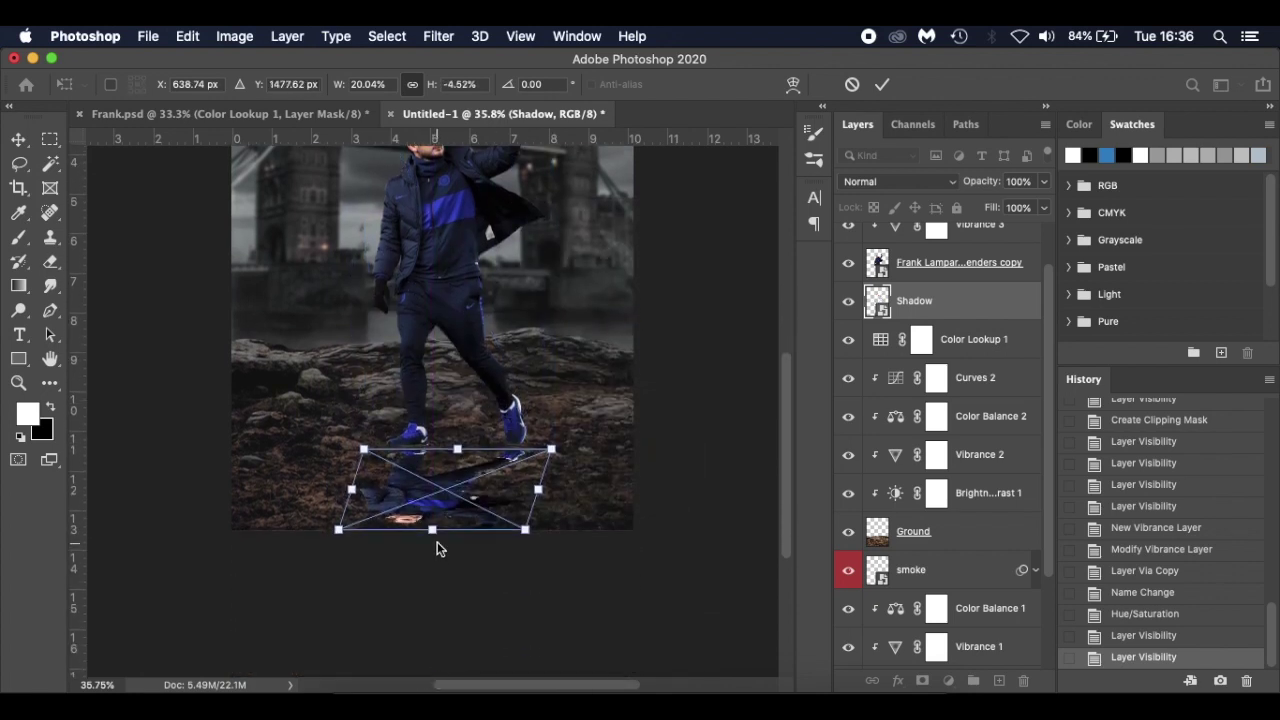
{"action": "left_click_drag", "start_coordinate": [434, 535], "coordinate": [443, 529]}
{"action": "key", "text": "Return"}
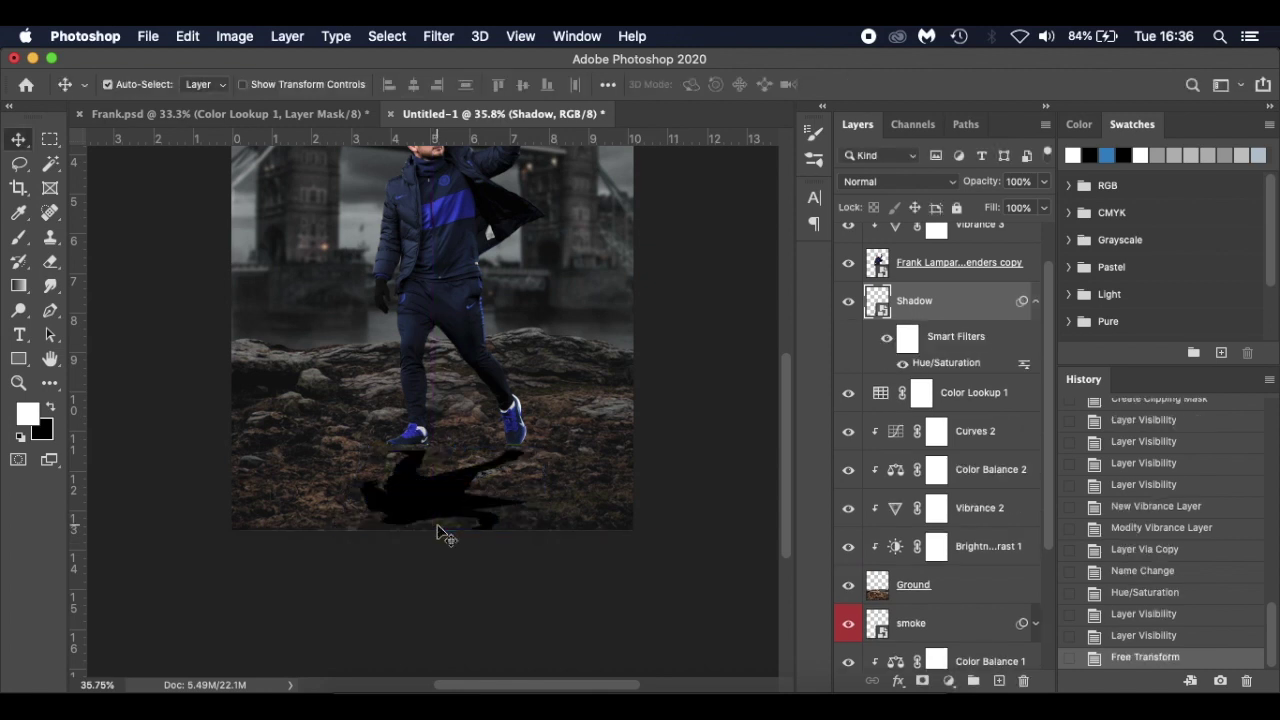
{"action": "key", "text": "Up"}
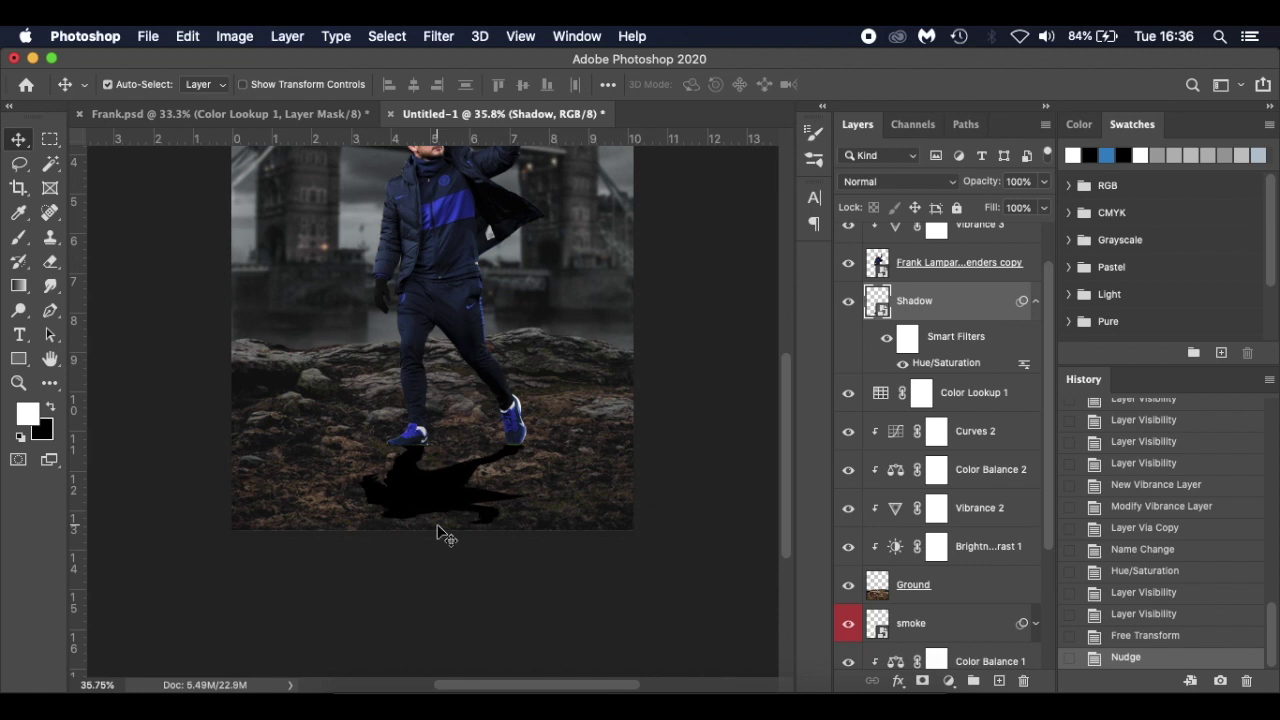
- Compare the cast shadow with the one in Frank.psd and return to the working document
{"action": "left_click", "coordinate": [326, 118]}
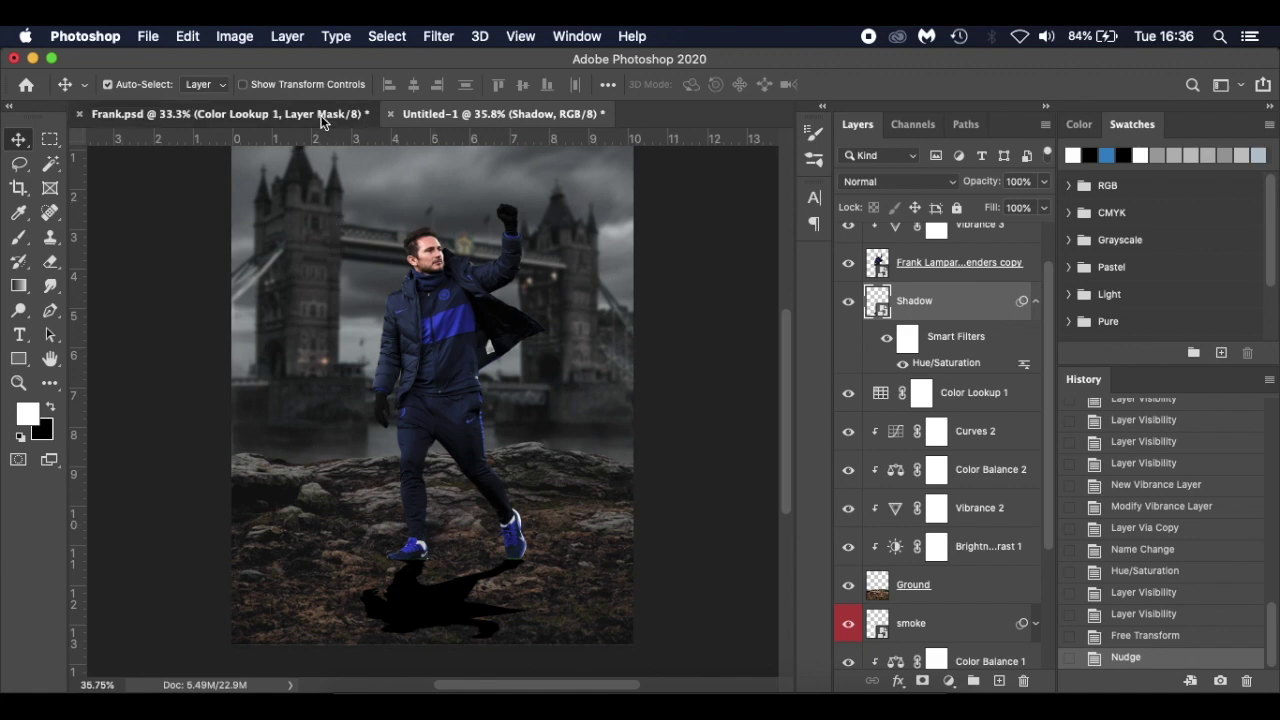
{"action": "left_click", "coordinate": [481, 107]}
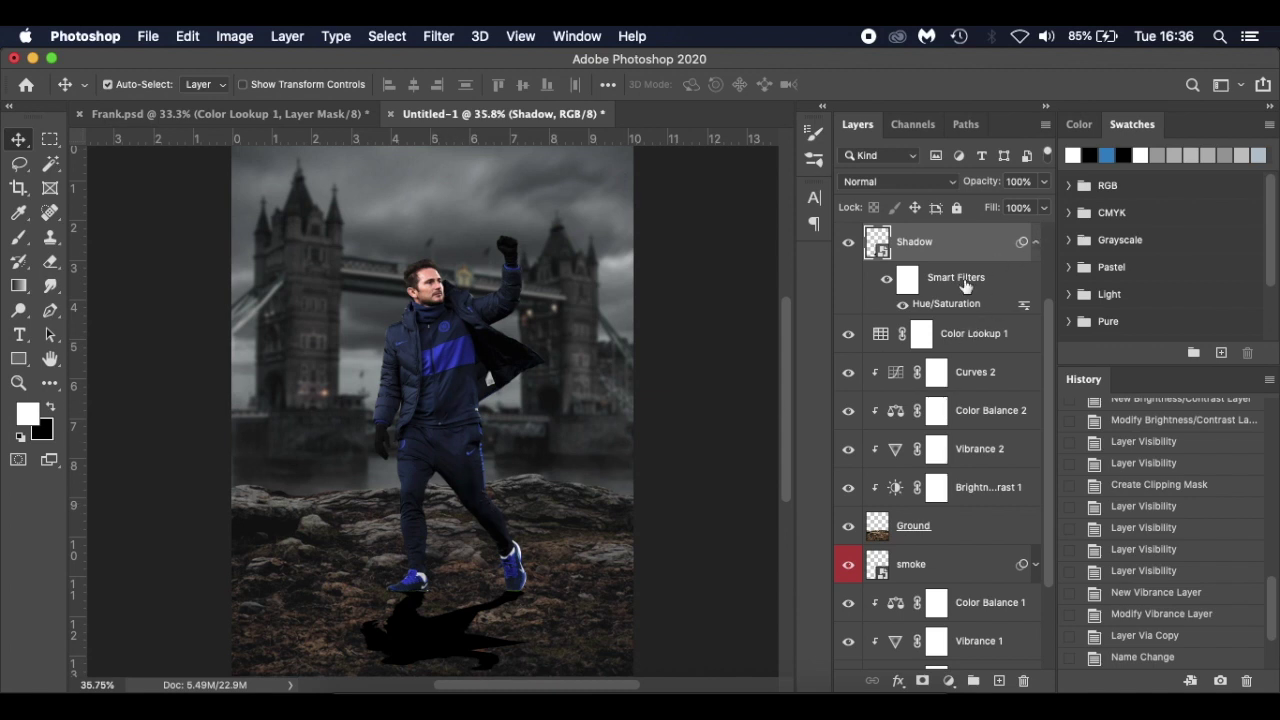
{"action": "scroll", "coordinate": [962, 322], "scroll_direction": "up", "scroll_amount": 1}
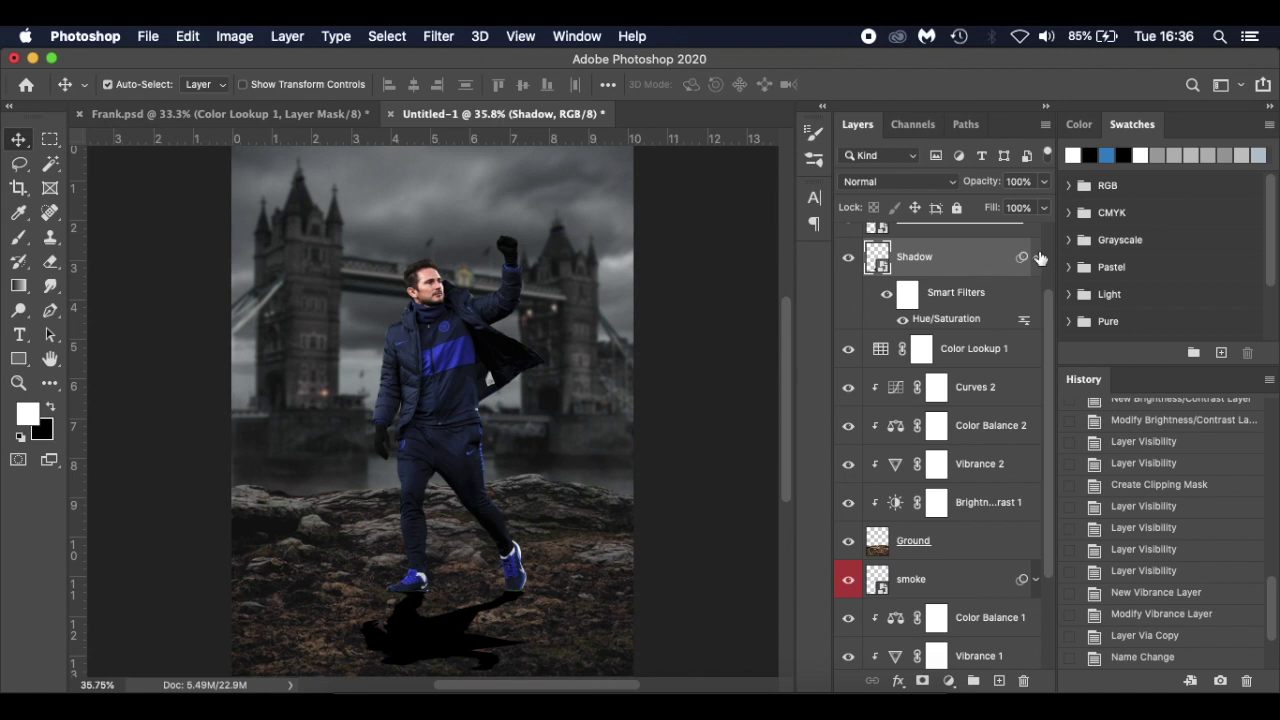
- Revert the document history to before the Shadow's transform, and show the Frank Lampard copy layer
{"action": "key", "text": "super+t"}
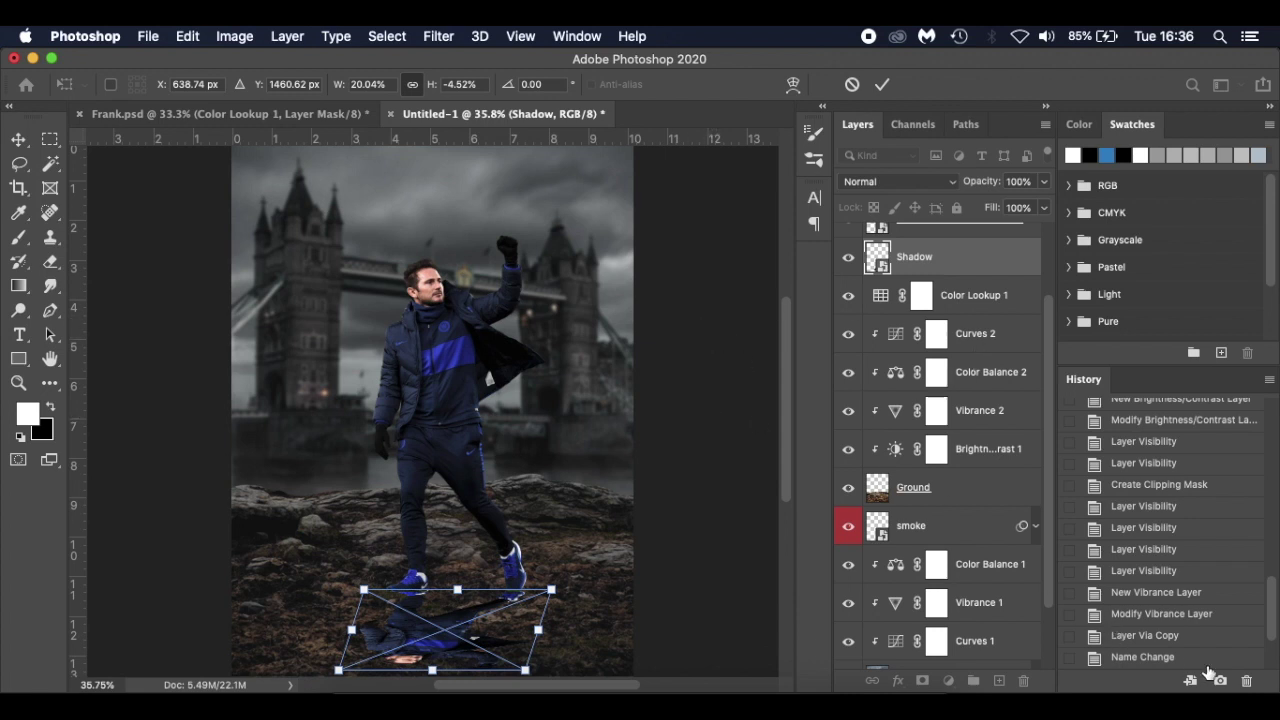
{"action": "key", "text": "Return"}
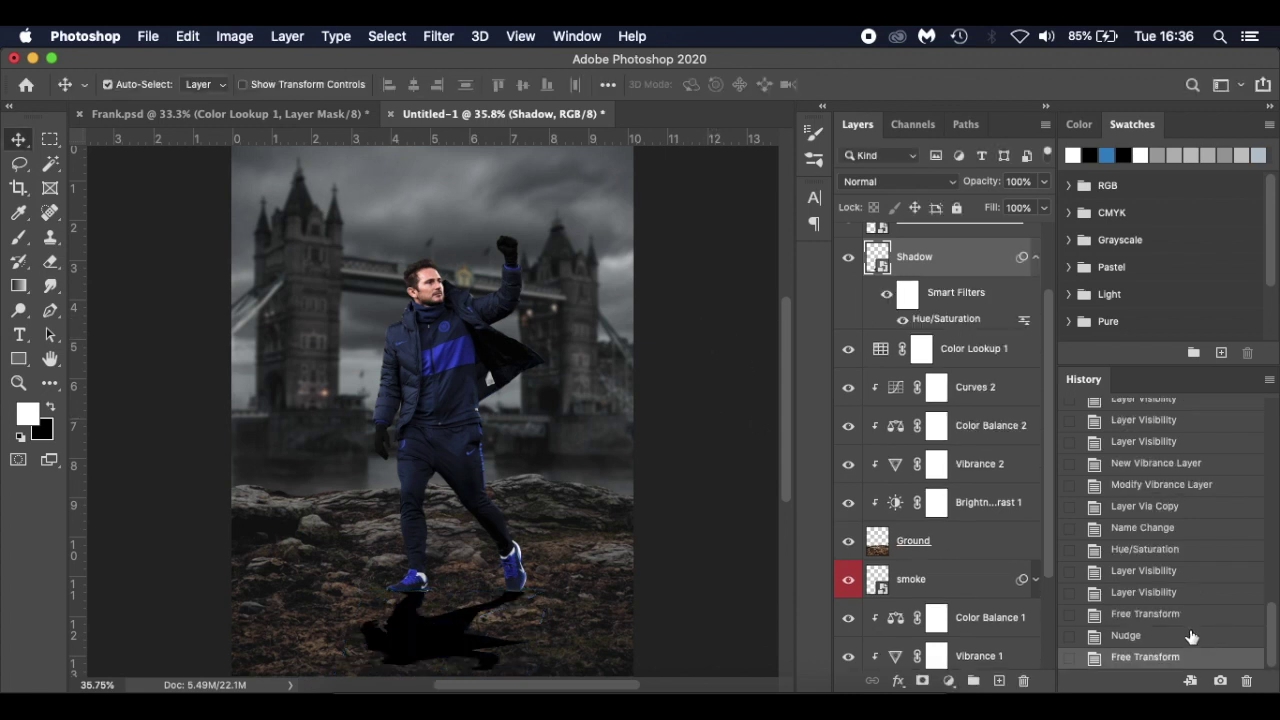
{"action": "left_click", "coordinate": [1190, 616]}
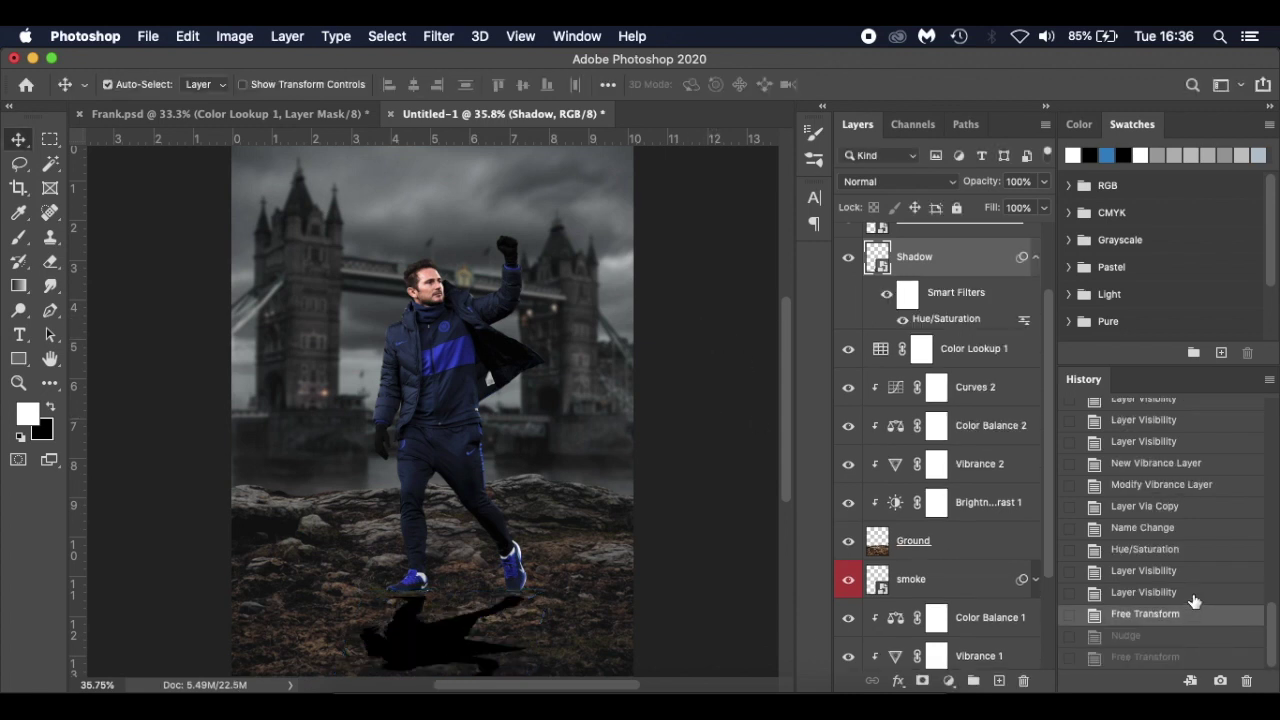
{"action": "left_click", "coordinate": [1193, 597]}
{"action": "left_click", "coordinate": [1193, 577]}
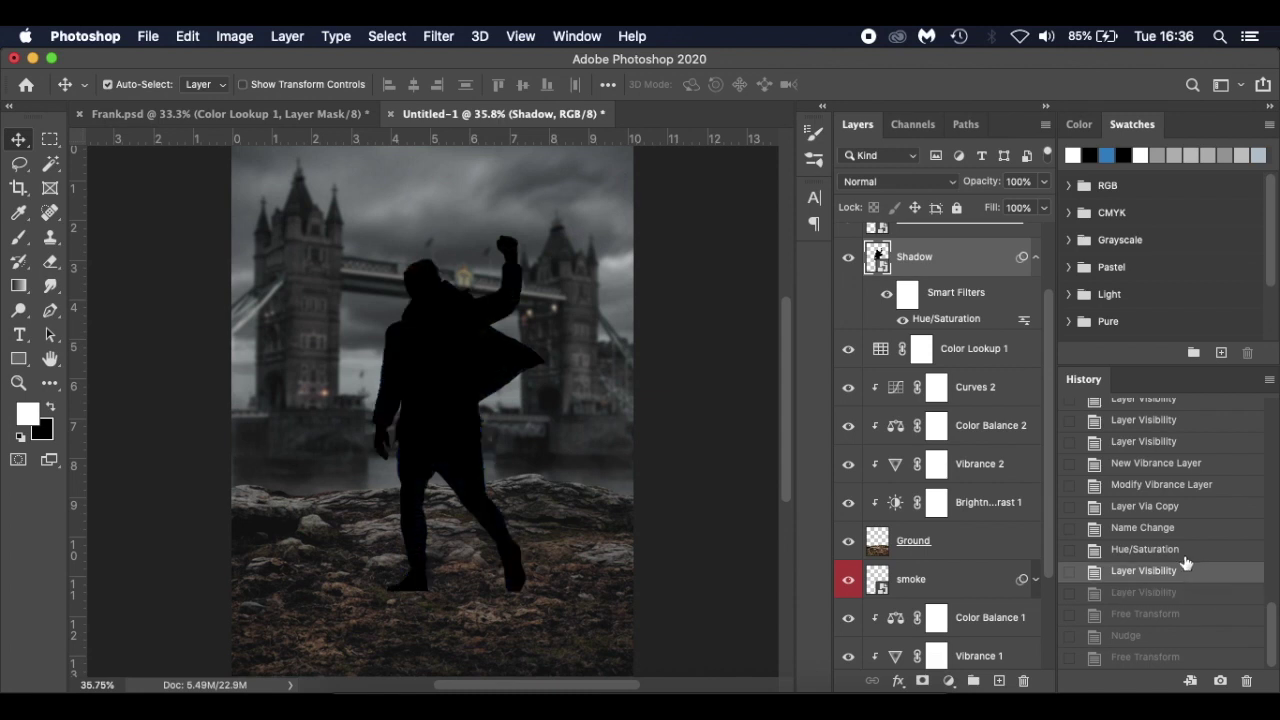
{"action": "scroll", "coordinate": [965, 400], "scroll_direction": "up", "scroll_amount": 2}
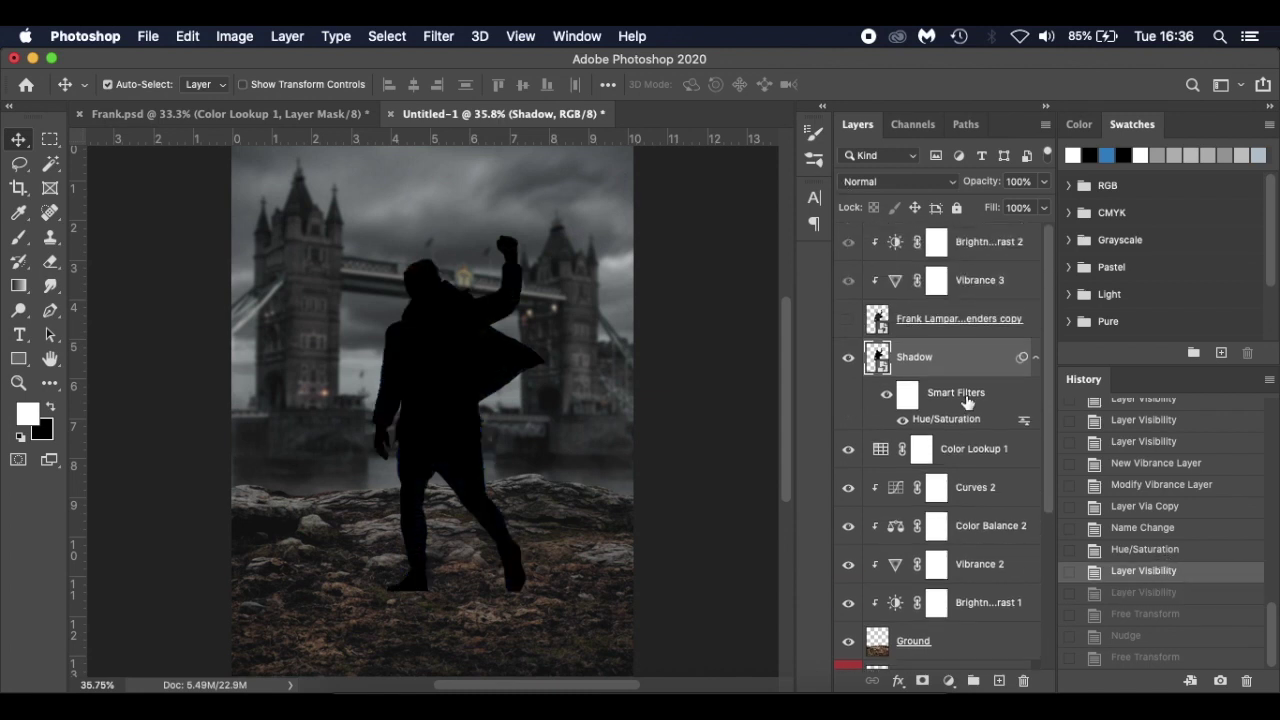
{"action": "left_click", "coordinate": [849, 319]}
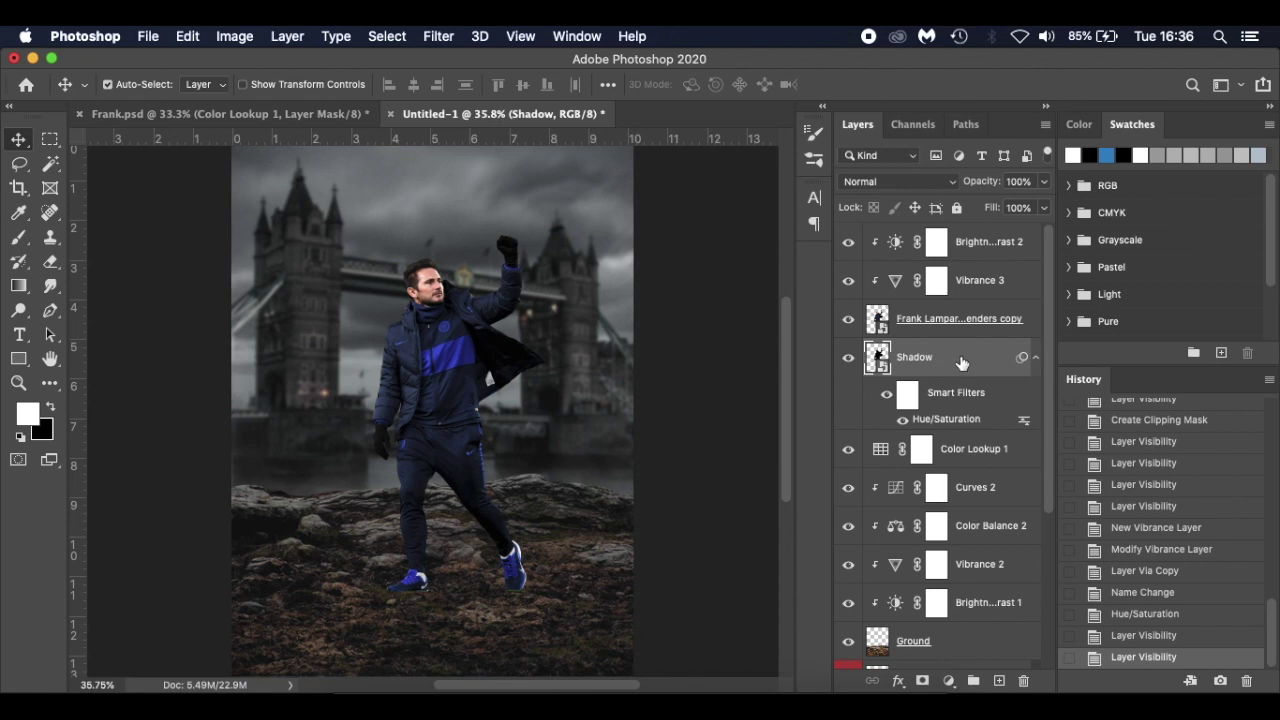
- Distort the Shadow into a flattened, flipped shape below the feet, skewed about 6.3°, and nudge it up to the shoes
{"action": "key", "text": "super+t"}
{"action": "right_click", "coordinate": [491, 286]}
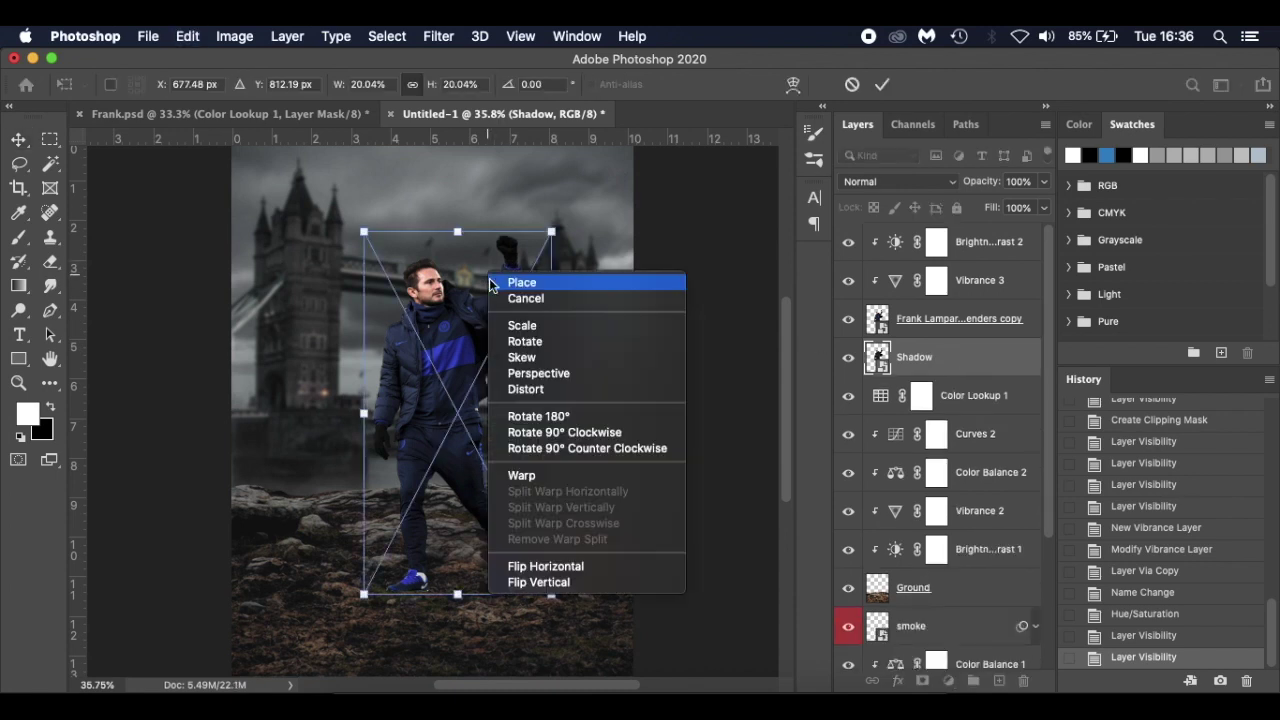
{"action": "left_click", "coordinate": [525, 389]}
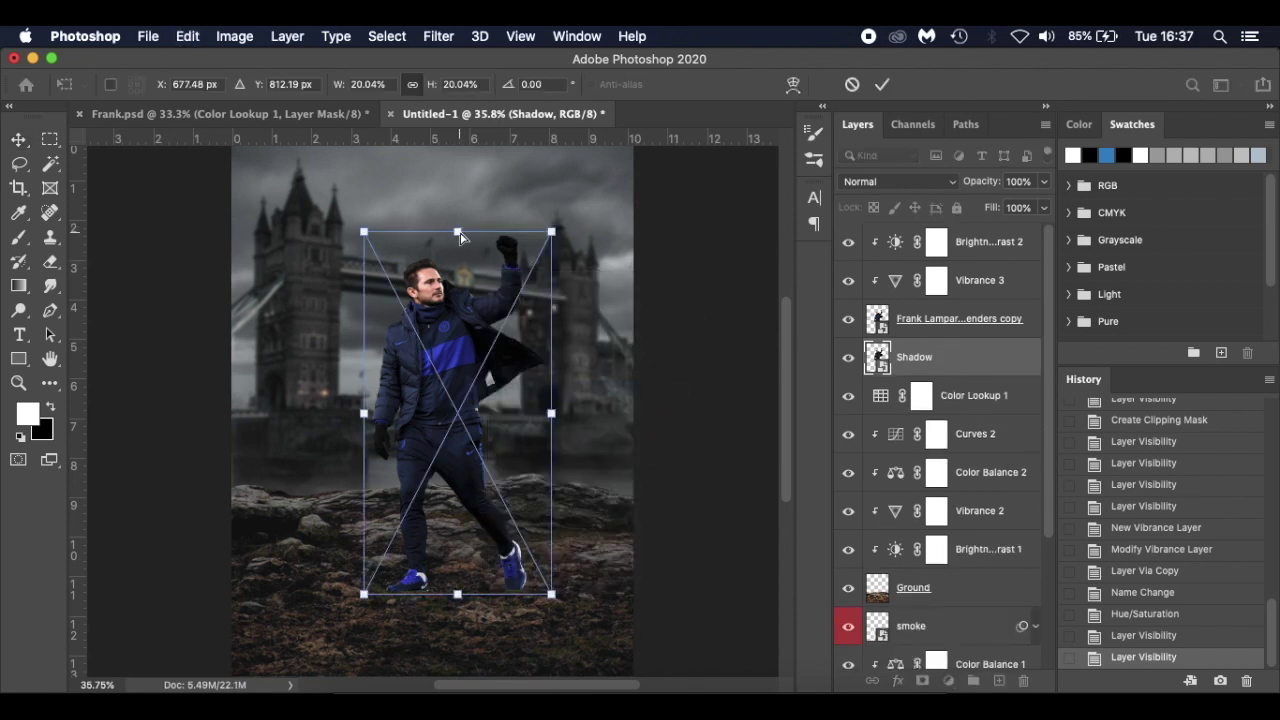
{"action": "scroll", "coordinate": [460, 236], "scroll_direction": "down", "scroll_amount": 5}
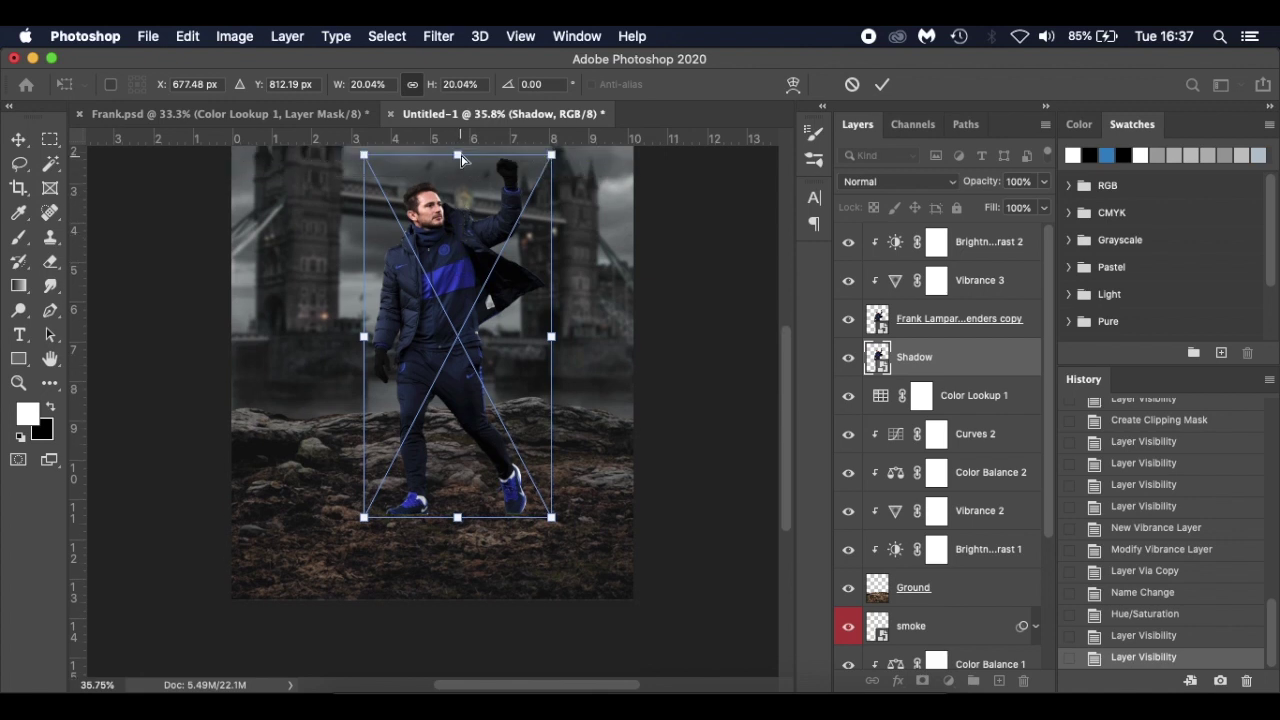
{"action": "left_click_drag", "start_coordinate": [457, 157], "coordinate": [470, 592]}
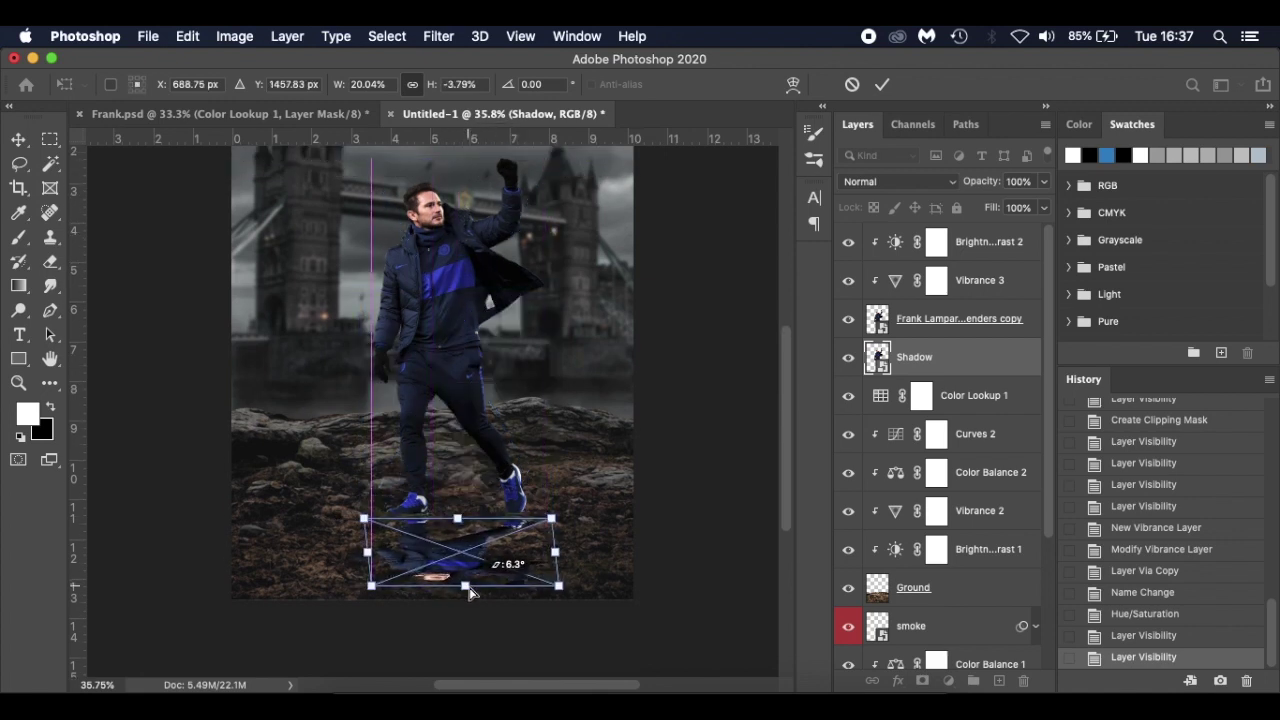
{"action": "key", "text": "Return"}
{"action": "key", "text": "Up"}
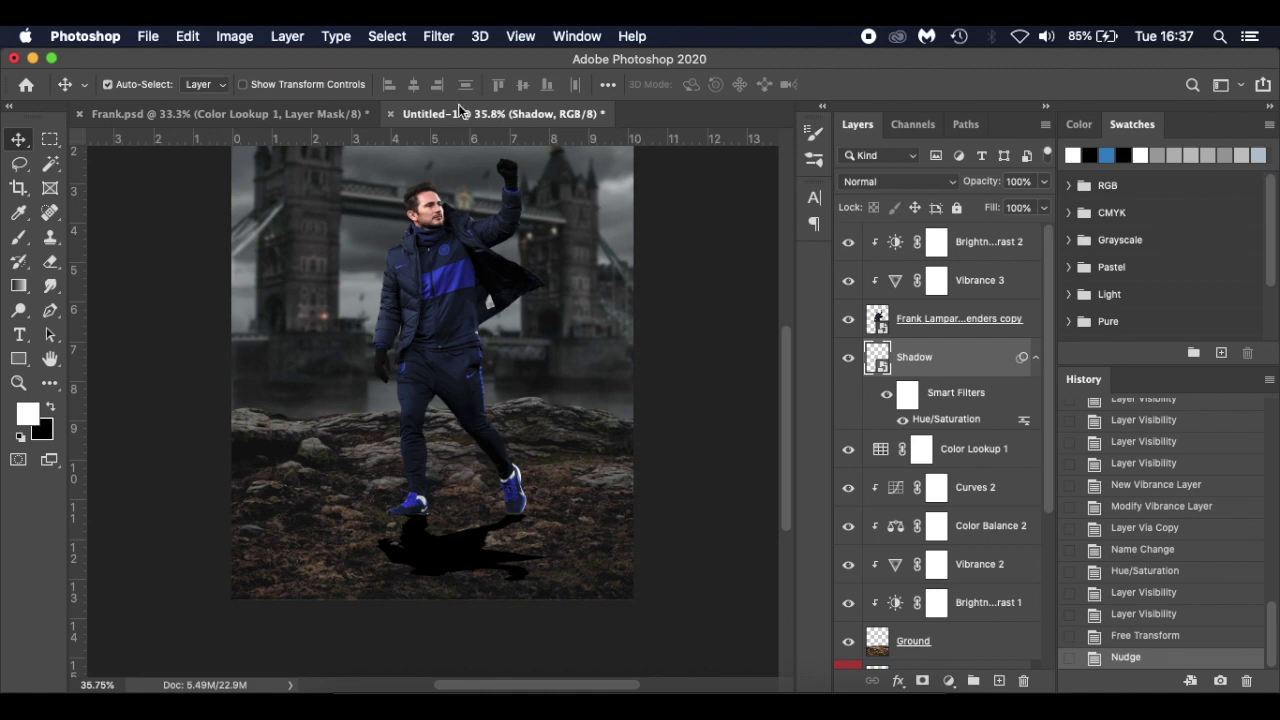
- Apply a 12-pixel Gaussian Blur to the Shadow layer and lower its opacity to 68%
{"action": "left_click", "coordinate": [438, 36]}
{"action": "left_click", "coordinate": [443, 55]}
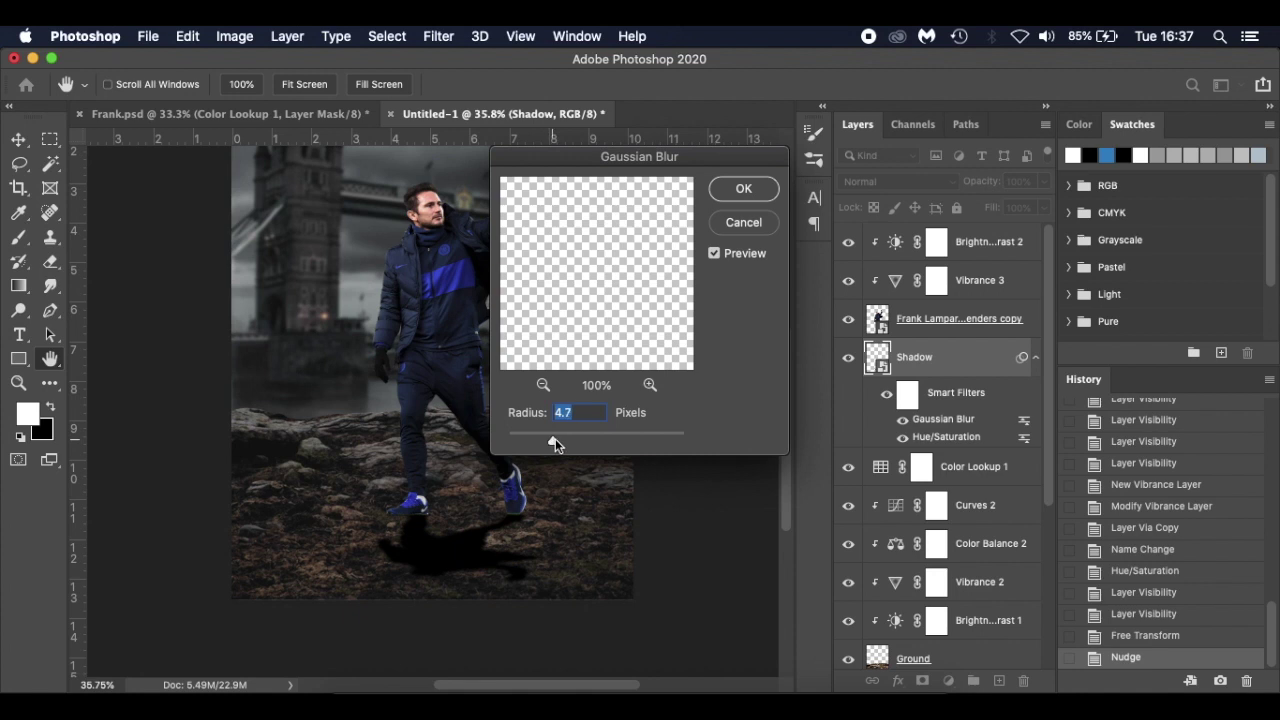
{"action": "left_click_drag", "start_coordinate": [562, 438], "coordinate": [581, 438]}
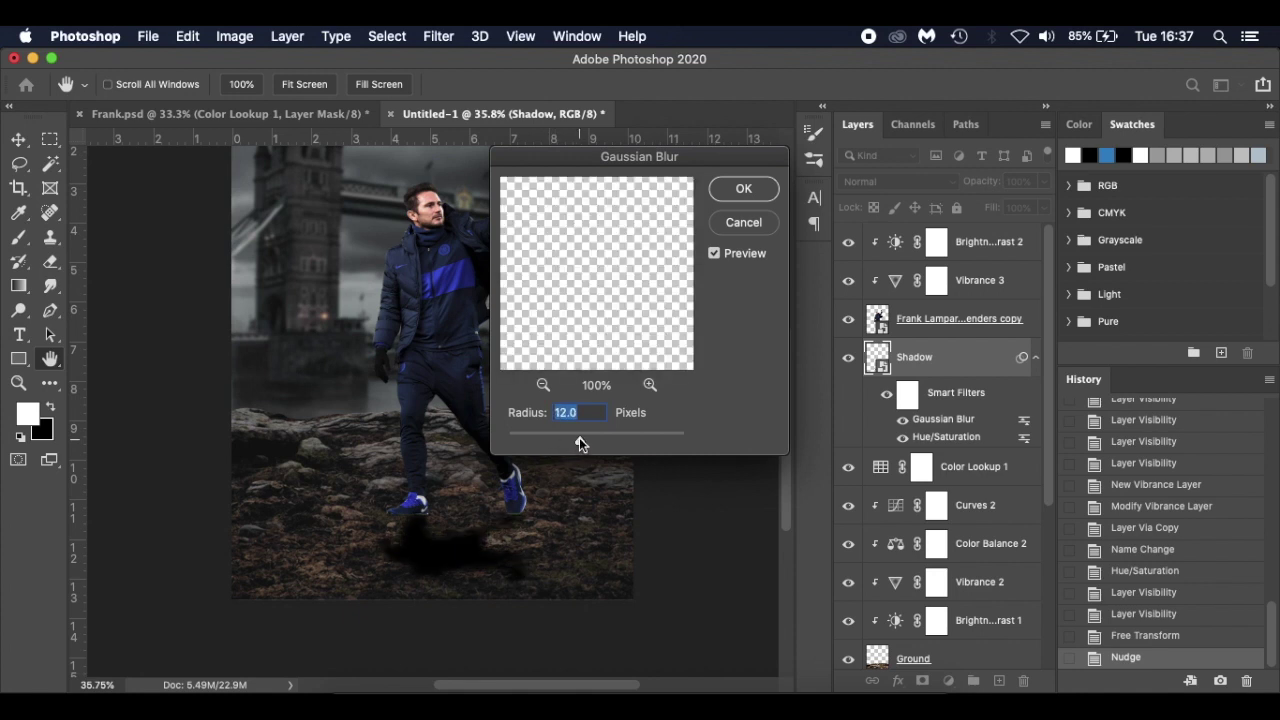
{"action": "left_click", "coordinate": [742, 191]}
{"action": "left_click_drag", "start_coordinate": [987, 185], "coordinate": [958, 186]}
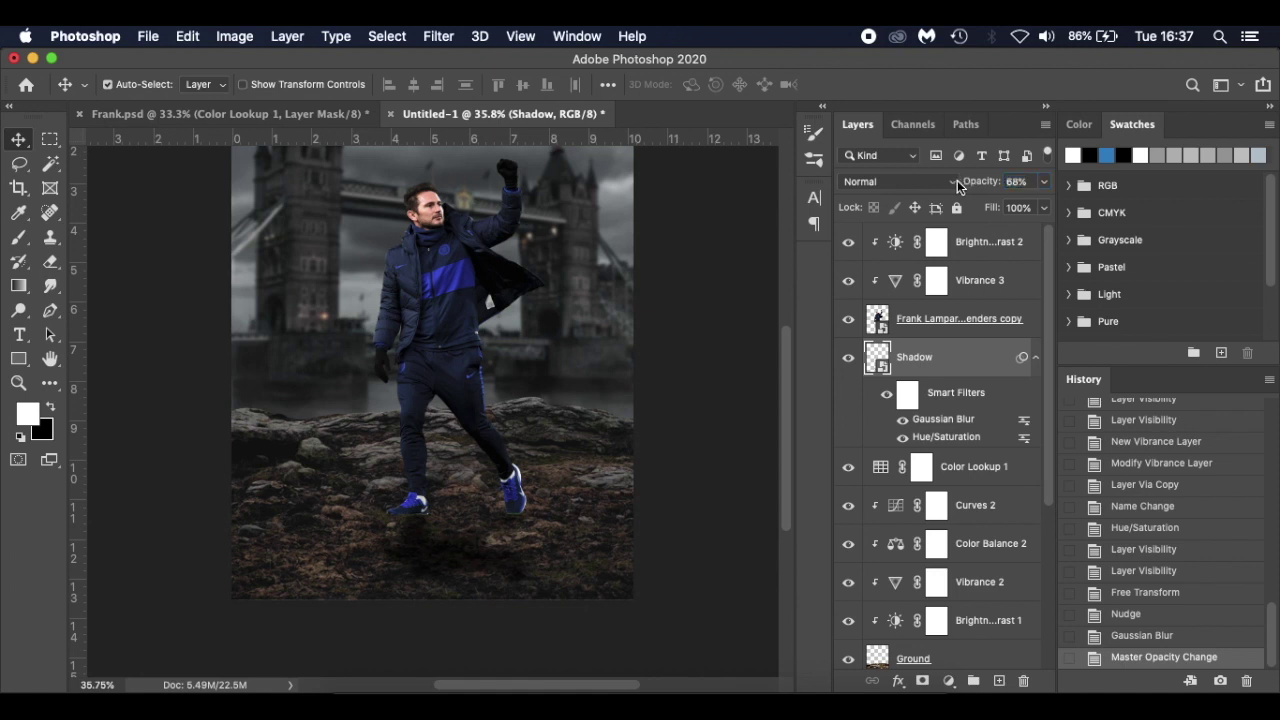
- Compare the softened shadow with Frank.psd, and collapse the Shadow layer's smart filters
{"action": "left_click", "coordinate": [326, 117]}
{"action": "left_click", "coordinate": [442, 113]}
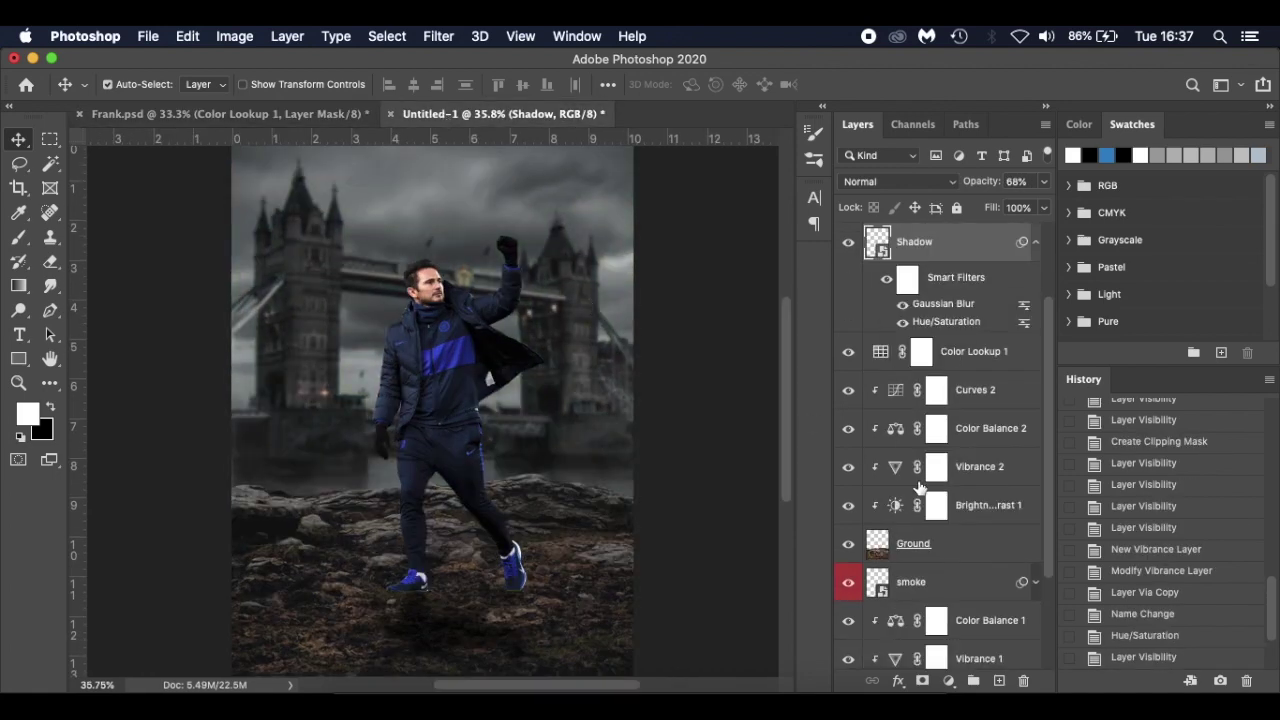
{"action": "left_click", "coordinate": [1036, 244]}
{"action": "scroll", "coordinate": [967, 300], "scroll_direction": "up", "scroll_amount": 3}
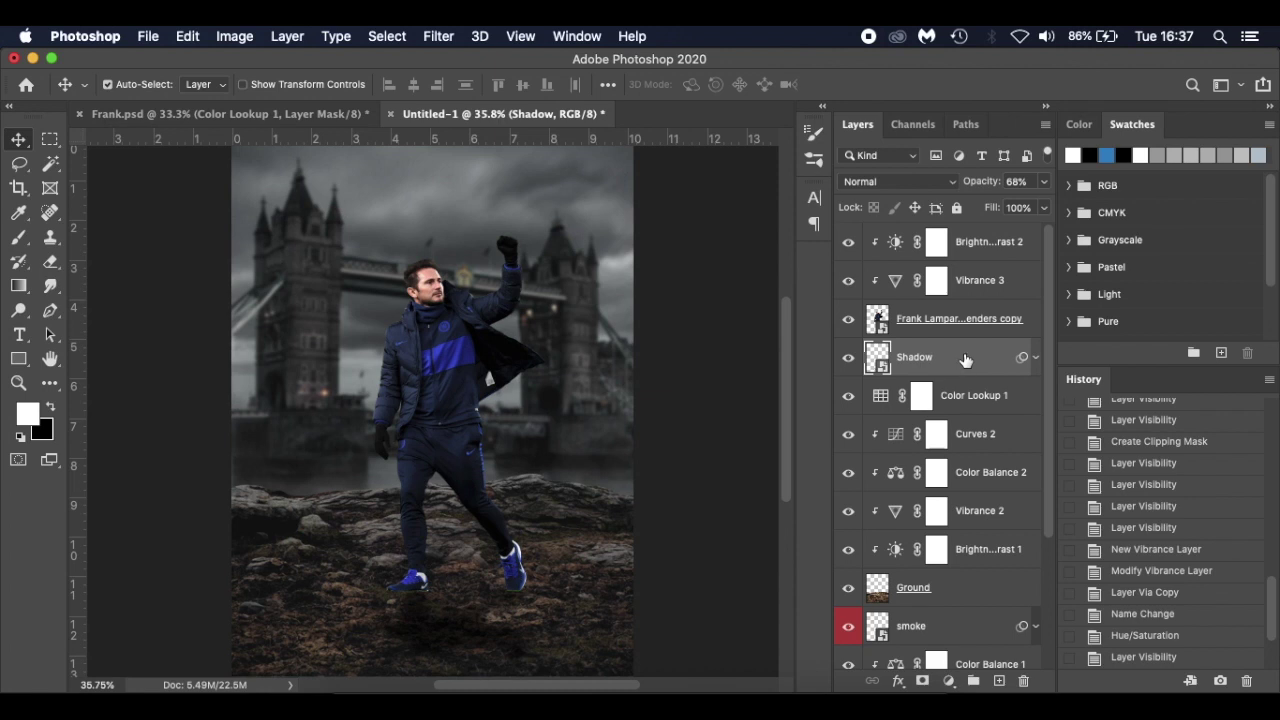
- Add a new layer directly above Shadow and choose the Soft Round brush with 0% hardness
{"action": "left_click", "coordinate": [997, 681]}
{"action": "key", "text": "b"}
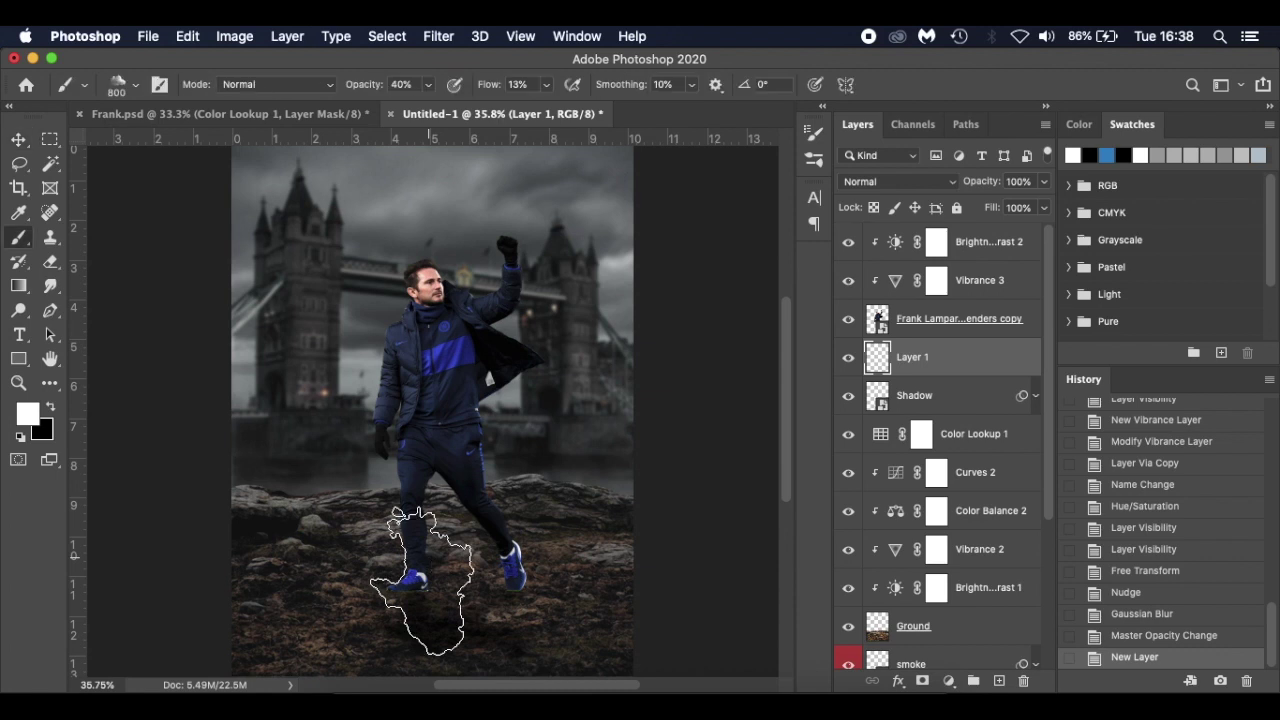
{"action": "right_click", "coordinate": [423, 581]}
{"action": "left_click", "coordinate": [555, 585]}
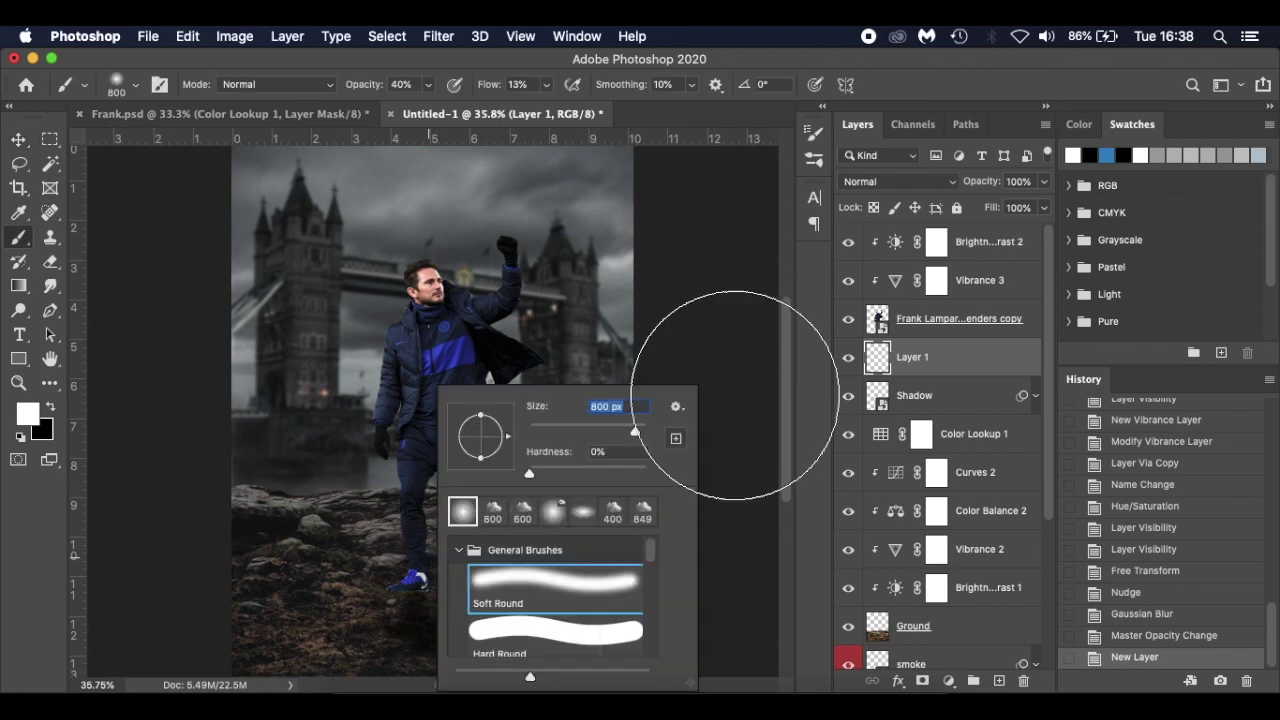
{"action": "left_click", "coordinate": [730, 292]}
- Set the brush to black at 90 px with 40% flow
{"action": "key", "text": "["}
{"action": "key", "text": "["}
{"action": "key", "text": "["}
{"action": "key", "text": "["}
{"action": "key", "text": "x"}
{"action": "key", "text": "["}
{"action": "key", "text": "["}
{"action": "key", "text": "["}
{"action": "key", "text": "["}
{"action": "key", "text": "["}
{"action": "key", "text": "["}
{"action": "key", "text": "["}
{"action": "key", "text": "["}
{"action": "scroll", "coordinate": [420, 597], "scroll_direction": "down", "scroll_amount": 3}
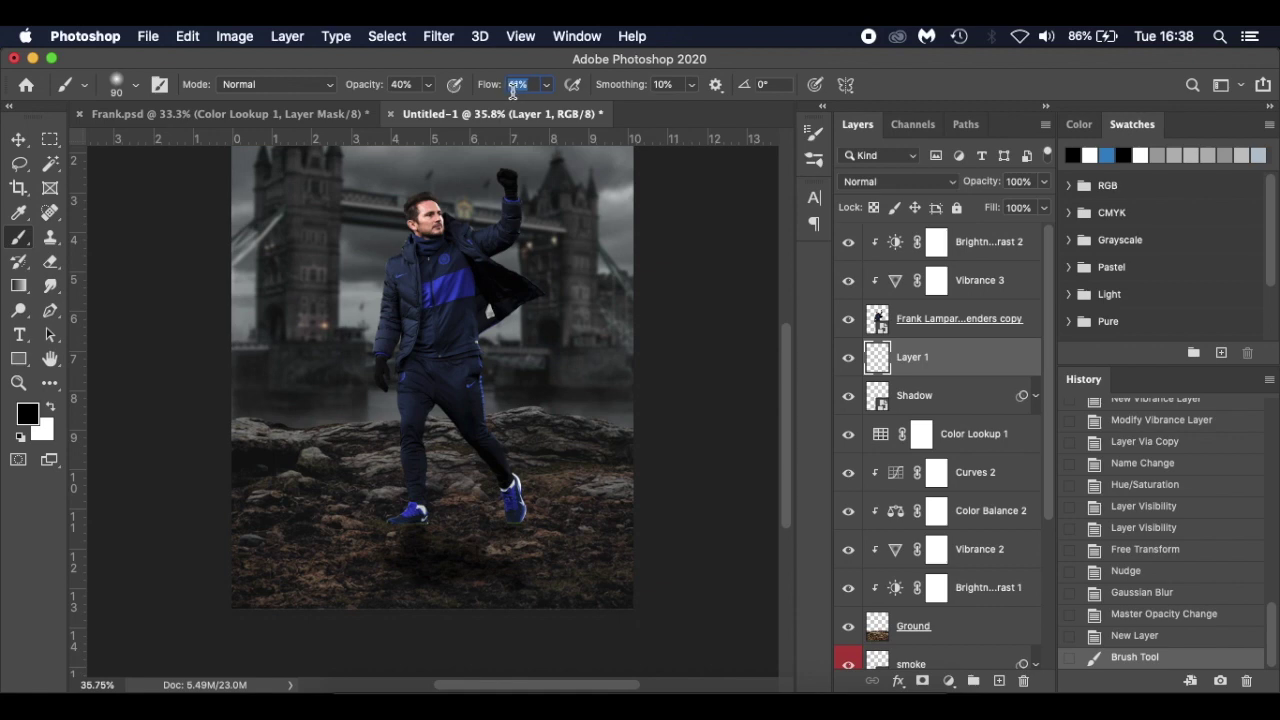
{"action": "type", "text": "40"}
{"action": "key", "text": "Return"}
- Open the brush size and shape settings beside the forward shoe
{"action": "scroll", "coordinate": [443, 346], "scroll_direction": "up", "scroll_amount": 3}
{"action": "scroll", "coordinate": [443, 346], "scroll_direction": "down", "scroll_amount": 2}
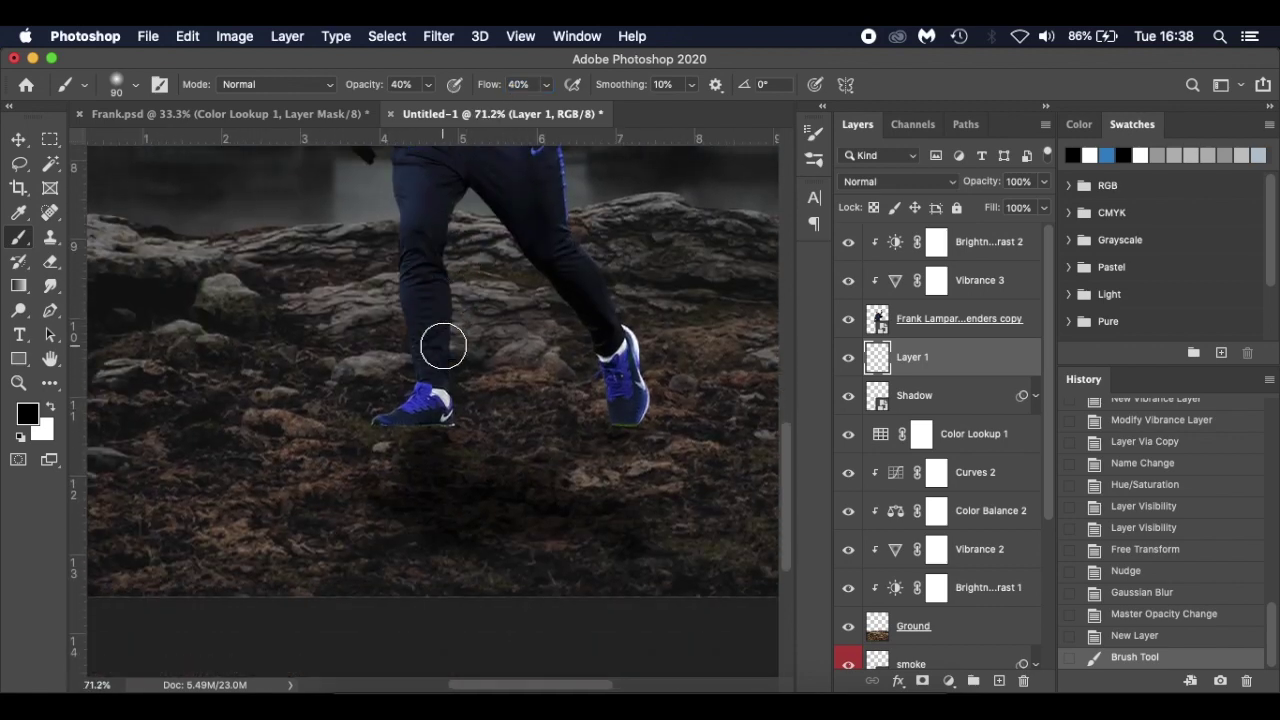
{"action": "right_click", "coordinate": [483, 399]}
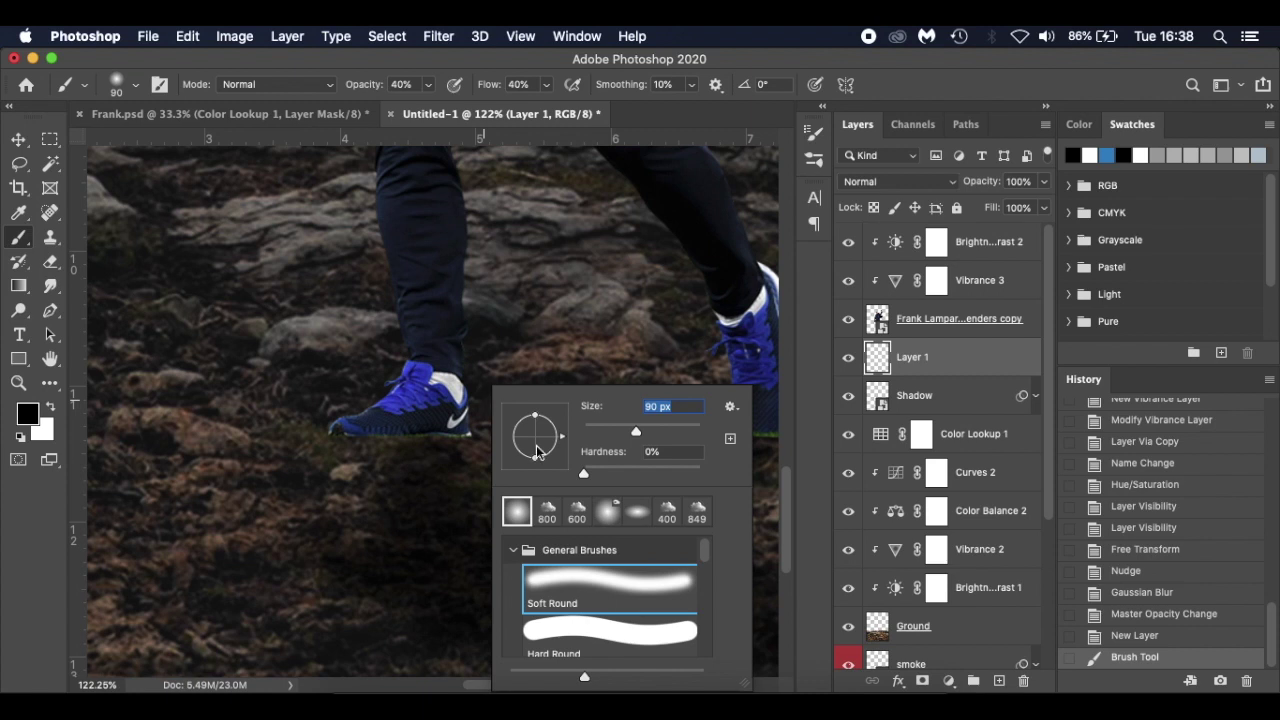
- Flatten the 90 px Soft Round brush tip into an ellipse and paint a black contact shadow beneath the front shoe on Layer 1
{"action": "left_click_drag", "start_coordinate": [537, 418], "coordinate": [536, 430]}
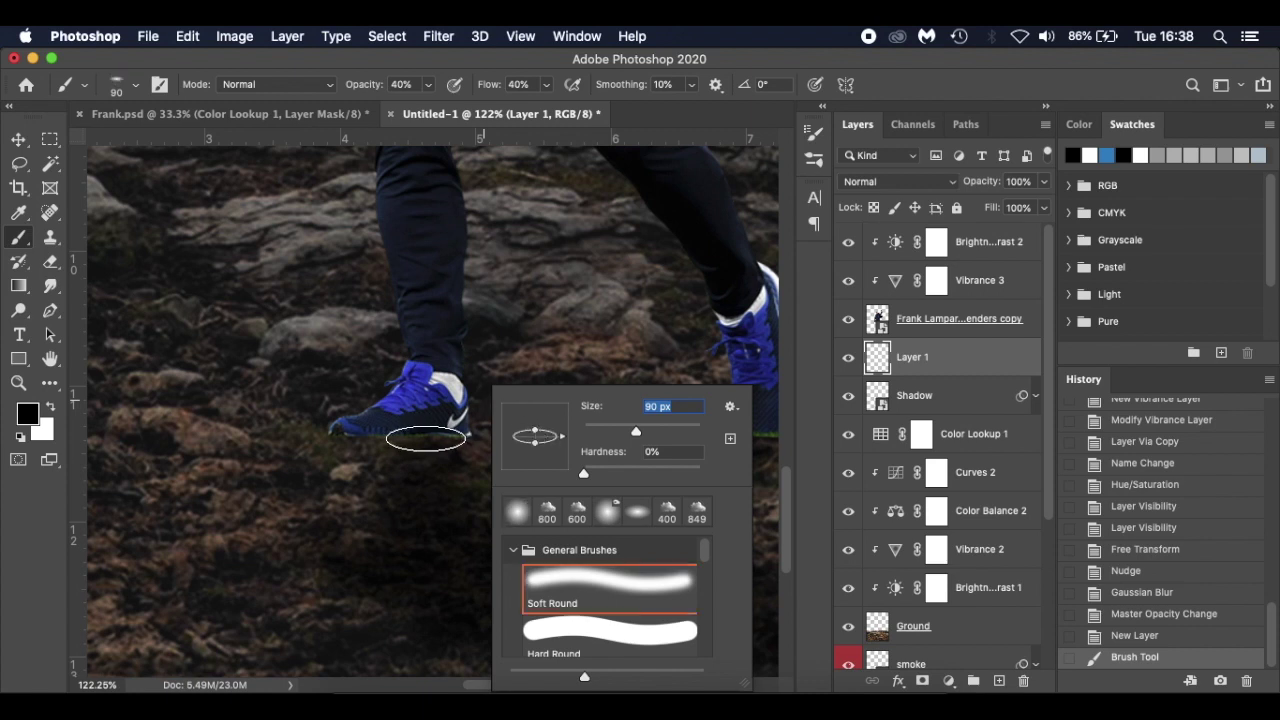
{"action": "left_click", "coordinate": [418, 437]}
{"action": "mouse_move", "coordinate": [409, 438]}
{"action": "left_mouse_down"}
{"action": "mouse_move", "coordinate": [368, 438]}
{"action": "mouse_move", "coordinate": [441, 439]}
{"action": "mouse_move", "coordinate": [375, 438]}
{"action": "left_mouse_up"}
{"action": "left_click", "coordinate": [441, 438]}
{"action": "left_click", "coordinate": [432, 438]}
{"action": "left_click", "coordinate": [431, 449]}
{"action": "left_click", "coordinate": [405, 435]}
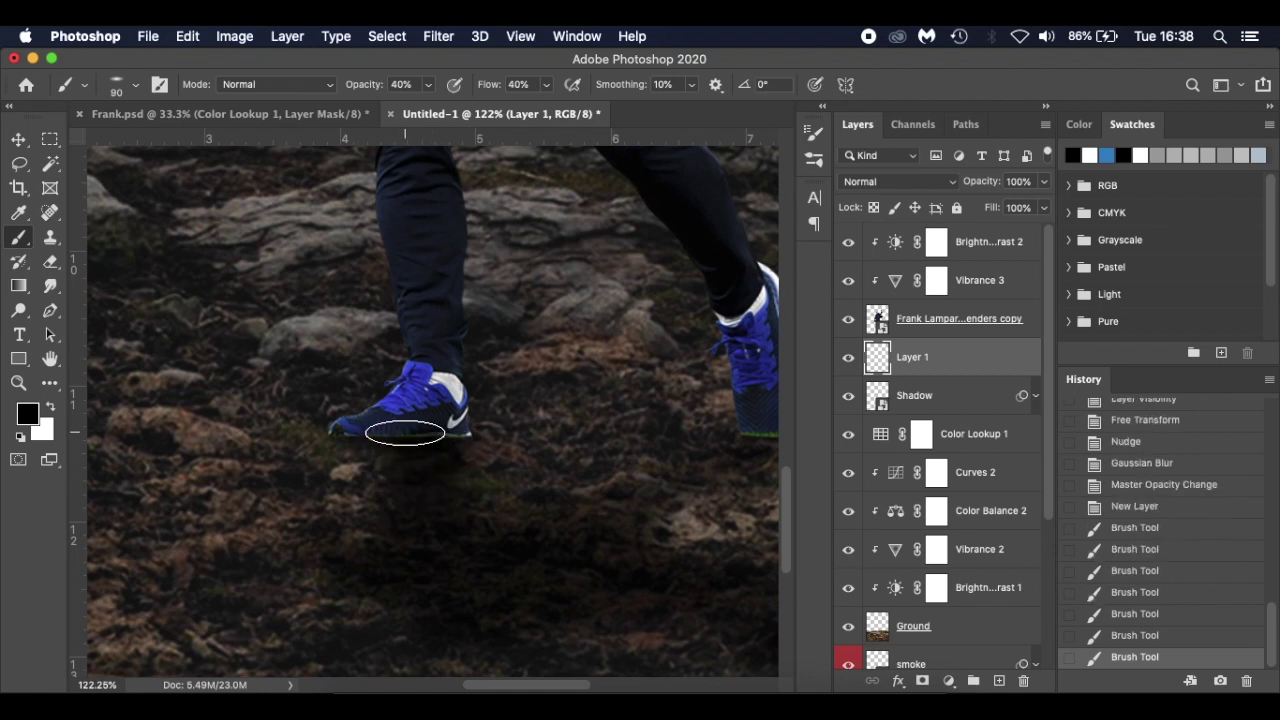
- Undo the last few shadow strokes and repaint a lighter contact shadow below the front shoe
{"action": "key", "text": "super+z"}
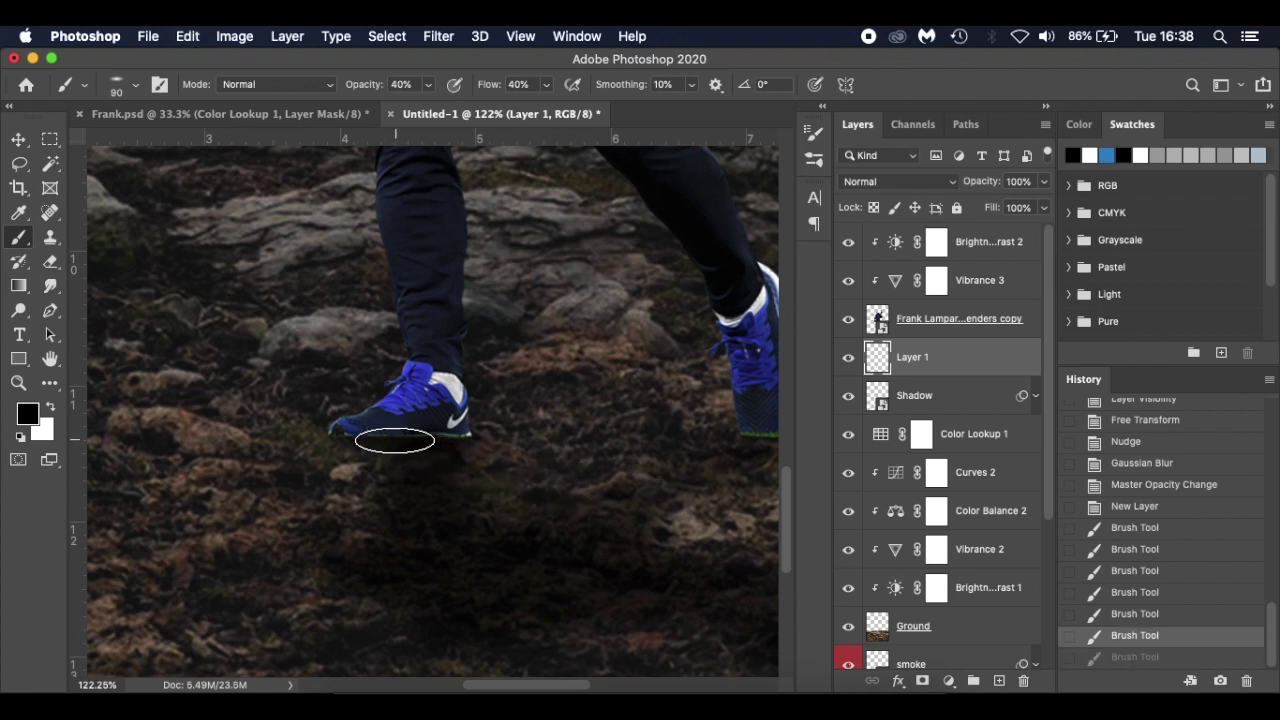
{"action": "left_click", "coordinate": [1167, 597]}
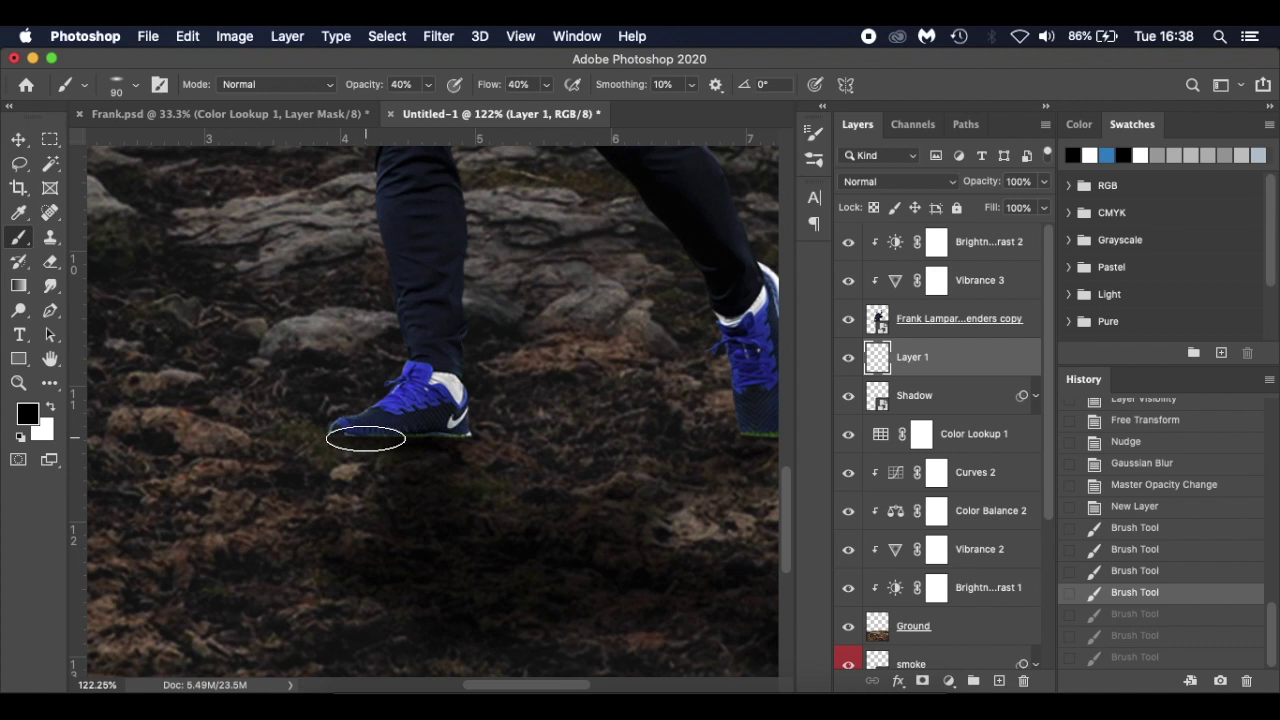
{"action": "left_click", "coordinate": [406, 497]}
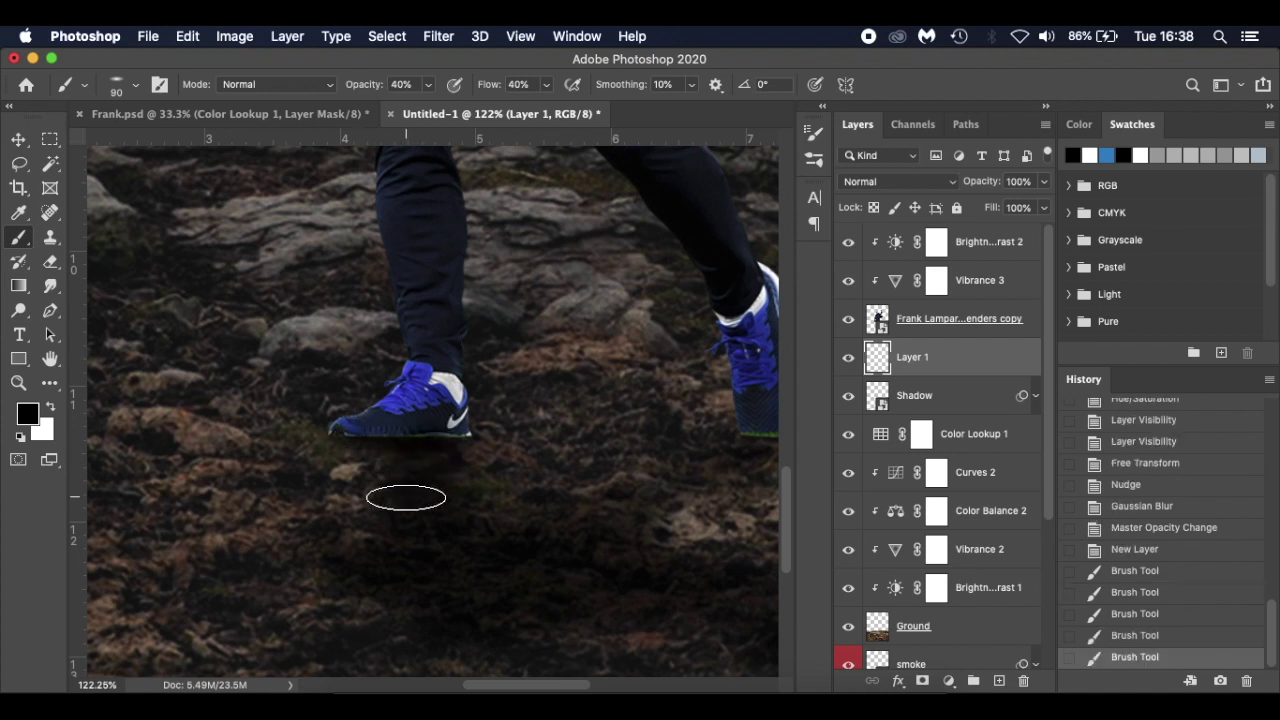
- Paint a soft black contact shadow on the ground beneath the rear shoe
{"action": "scroll", "coordinate": [600, 466], "scroll_direction": "right", "scroll_amount": 3}
{"action": "left_click", "coordinate": [587, 486]}
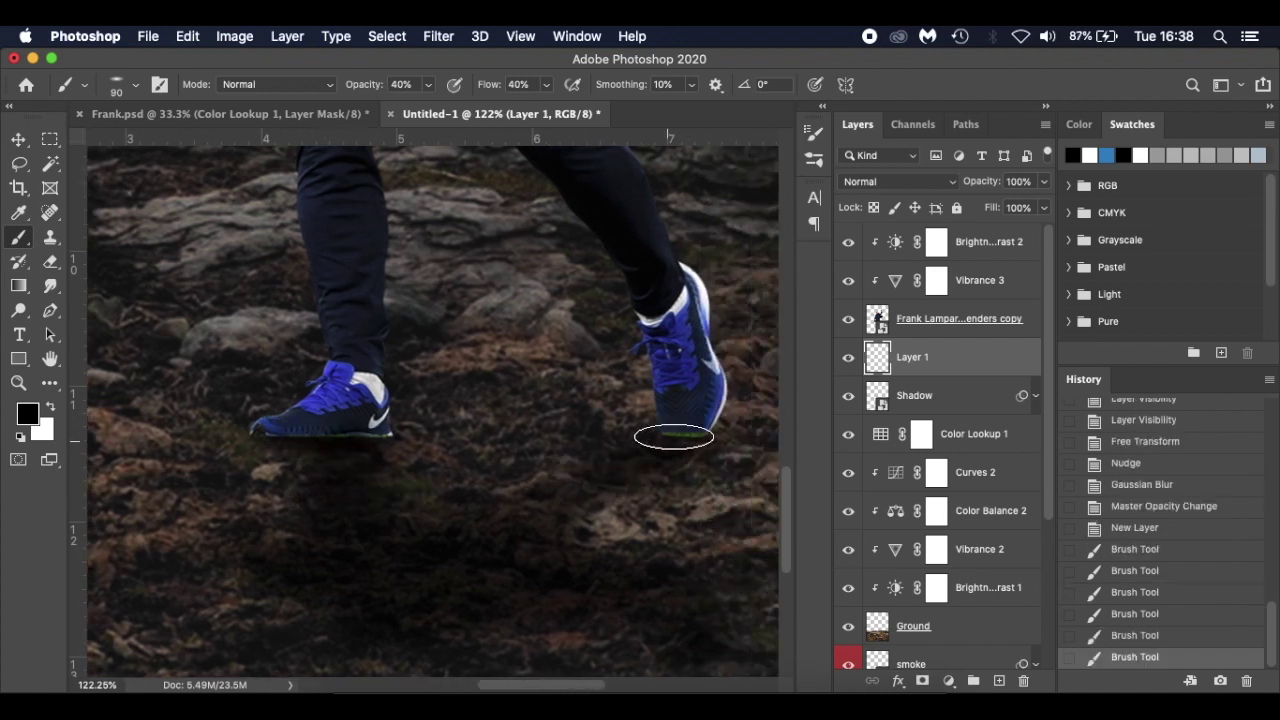
{"action": "left_click", "coordinate": [578, 500]}
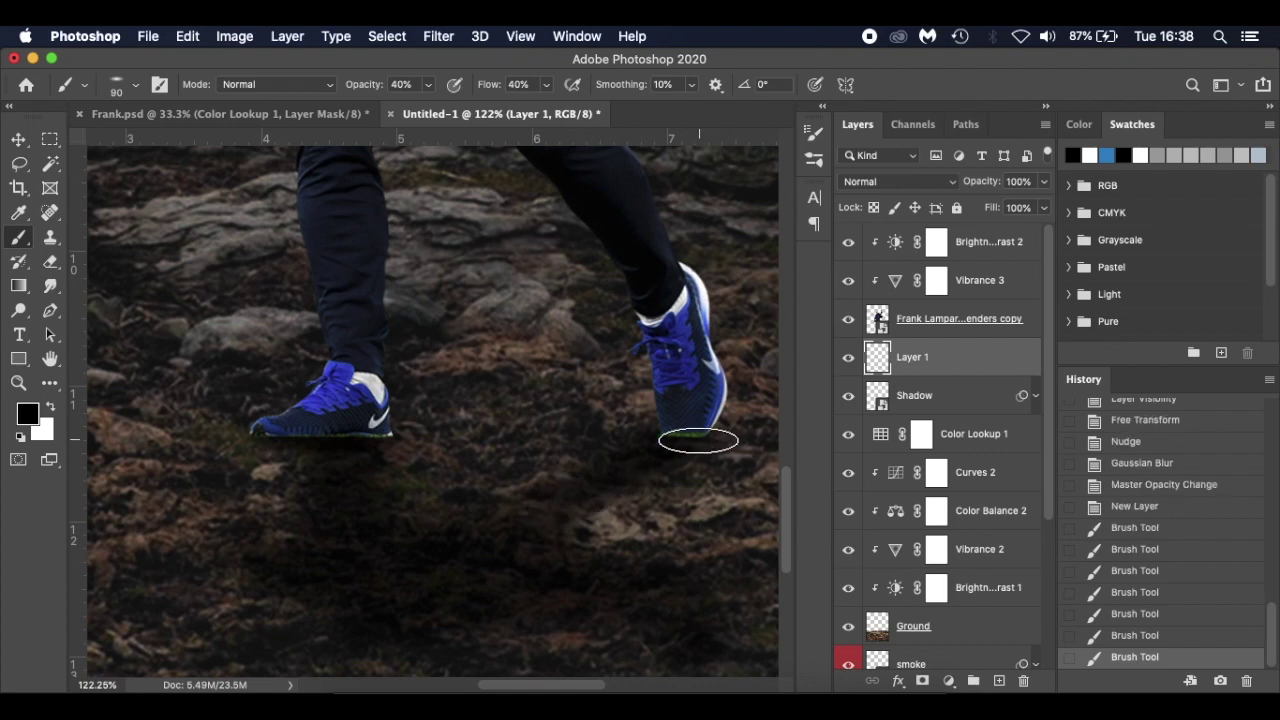
{"action": "left_click", "coordinate": [563, 520]}
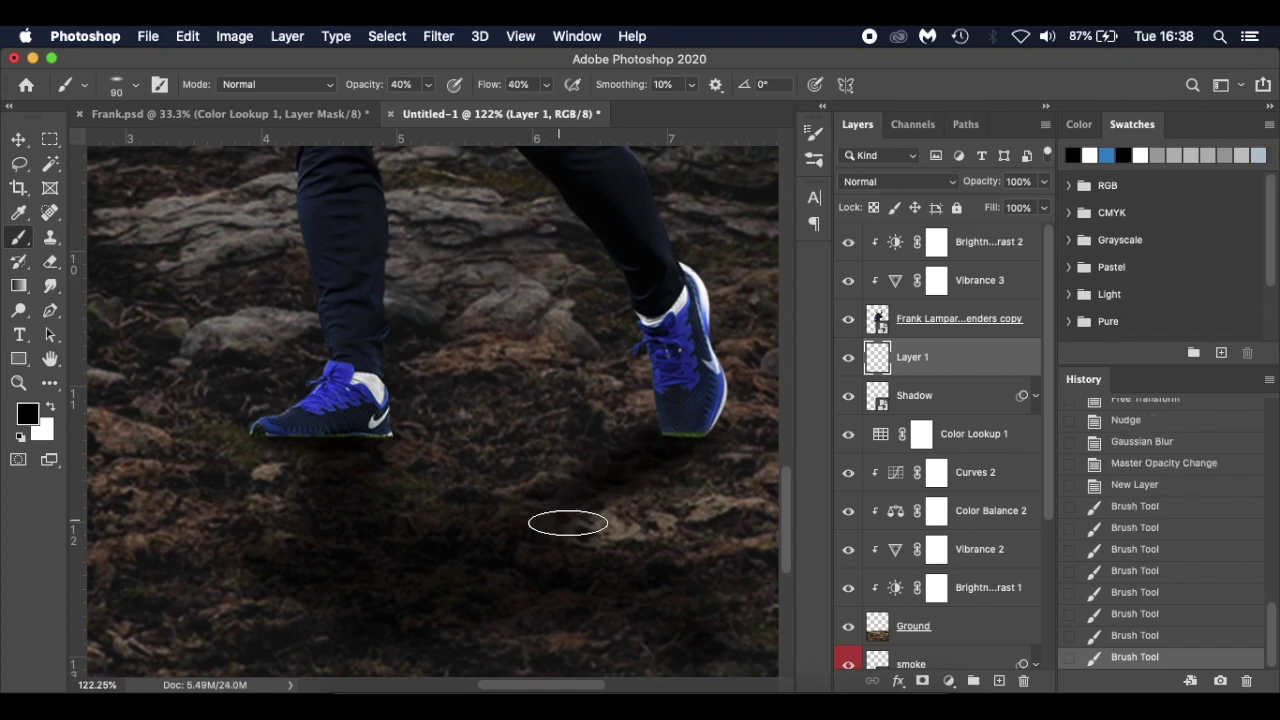
- Undo the last shadow stroke and dab touch-up shadows beneath both shoes
{"action": "key", "text": "super+0"}
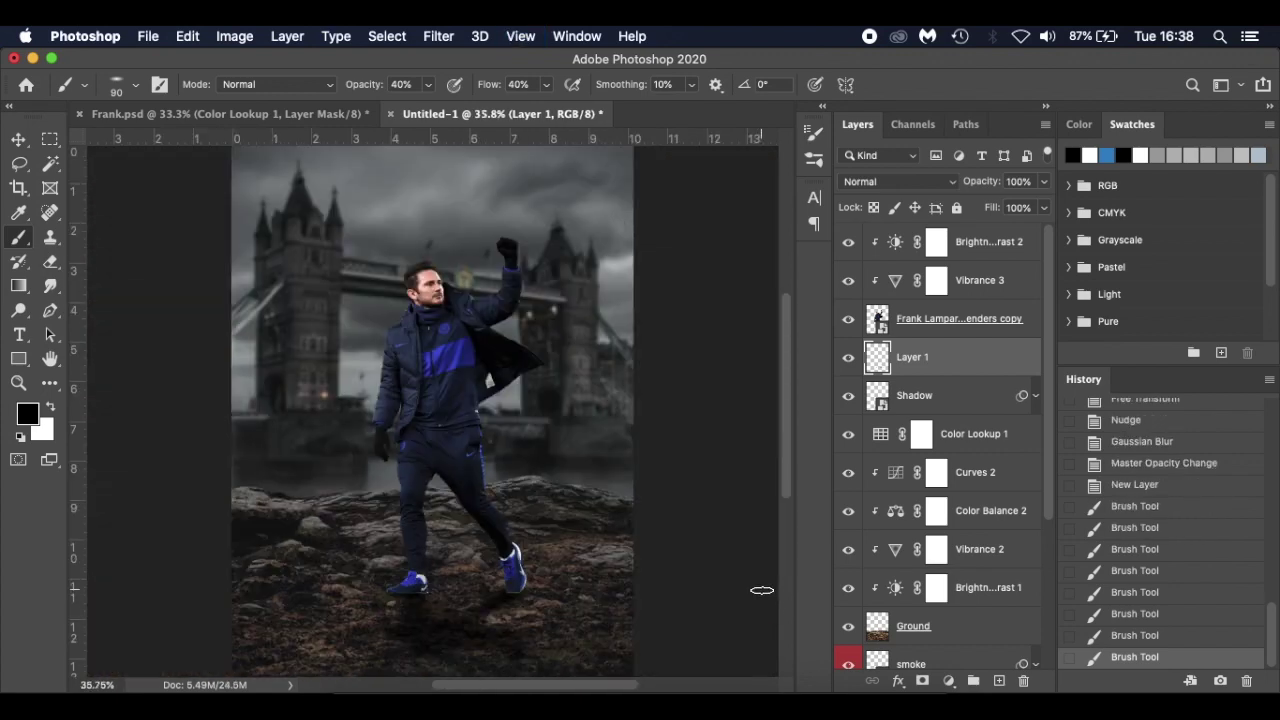
{"action": "key", "text": "super+z"}
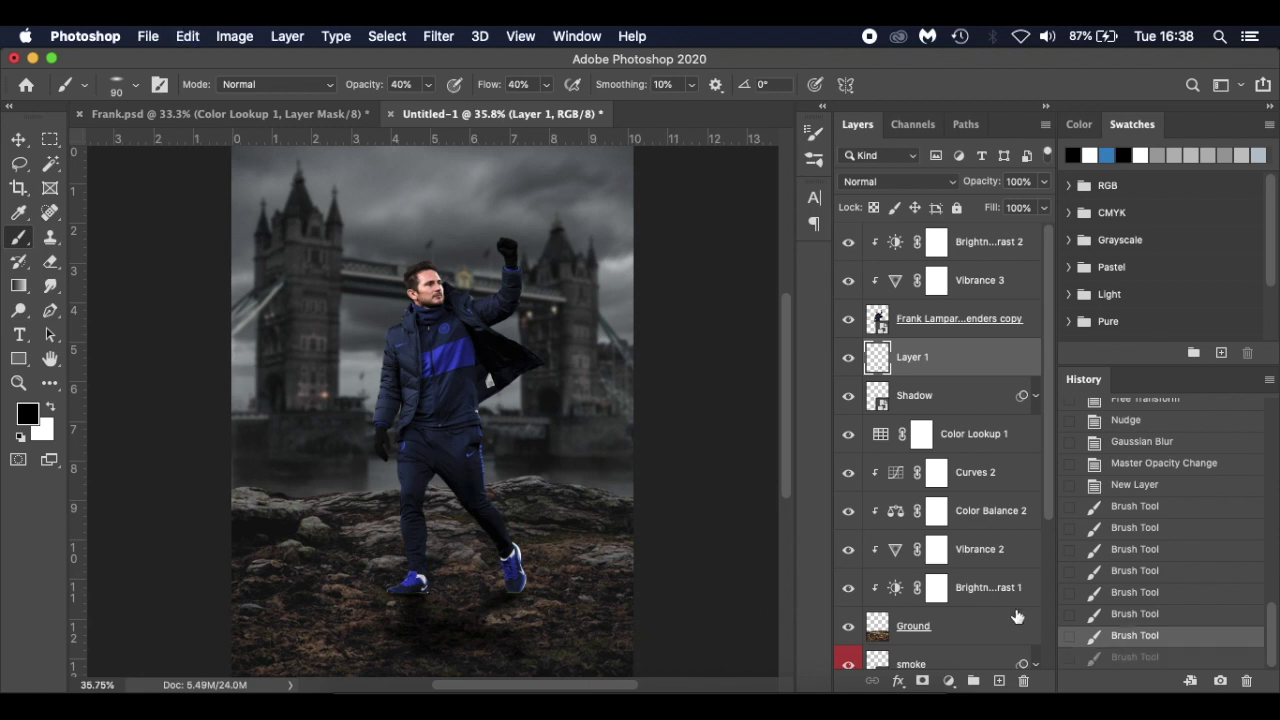
{"action": "left_click", "coordinate": [514, 594]}
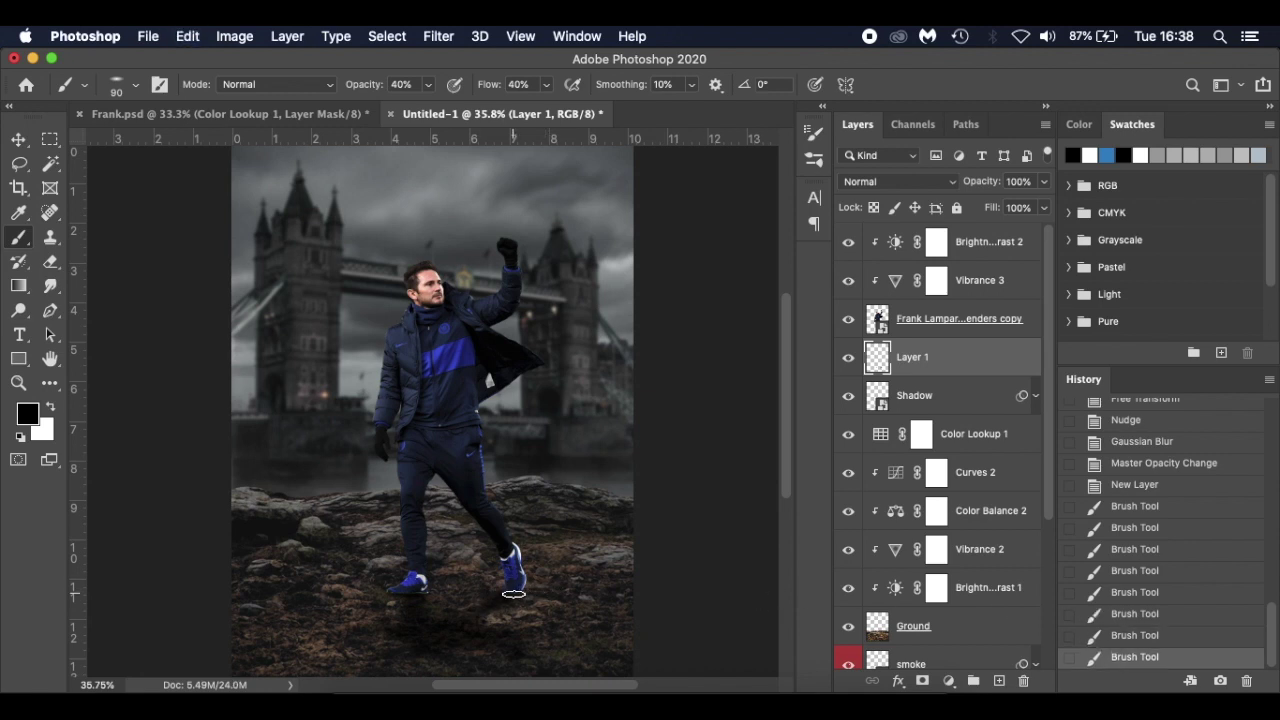
{"action": "left_click", "coordinate": [440, 595]}
{"action": "left_click", "coordinate": [418, 593]}
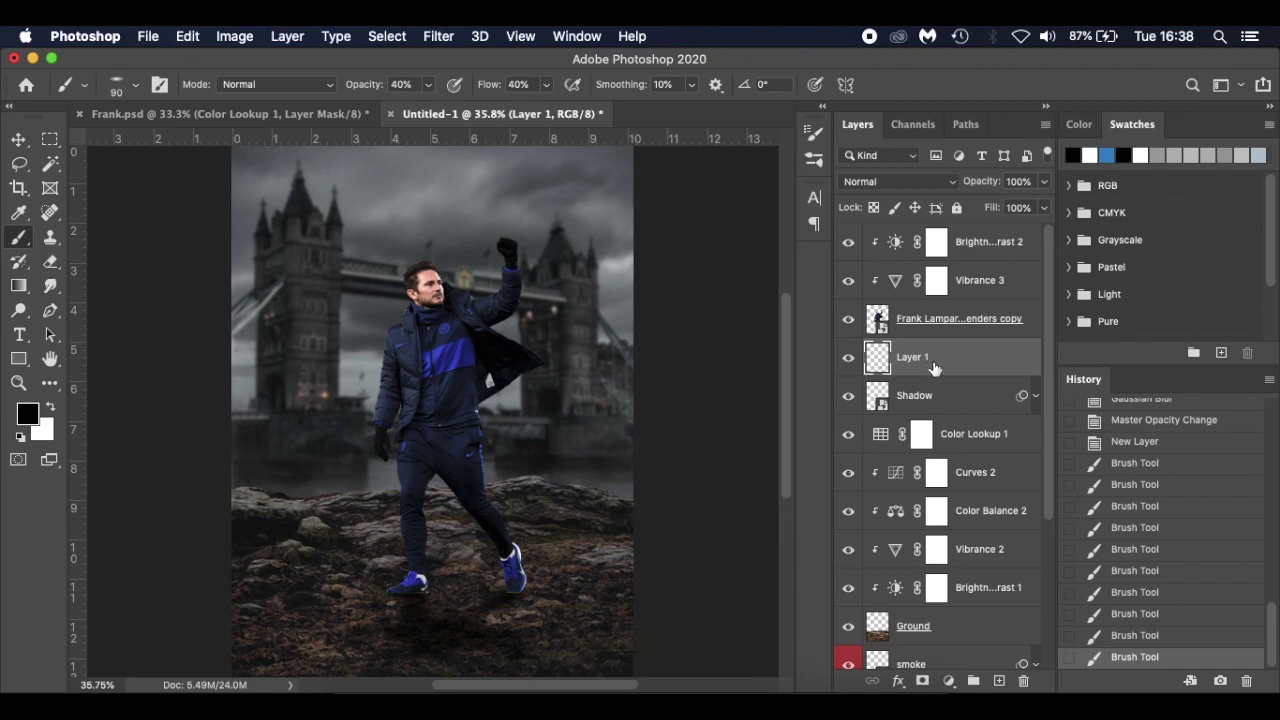
- Rename Layer 1 as "Touch Shadow"
{"action": "double_click", "coordinate": [933, 368]}
{"action": "left_click", "coordinate": [1177, 155]}
{"action": "double_click", "coordinate": [916, 358]}
{"action": "type", "text": "Touch Shadow"}
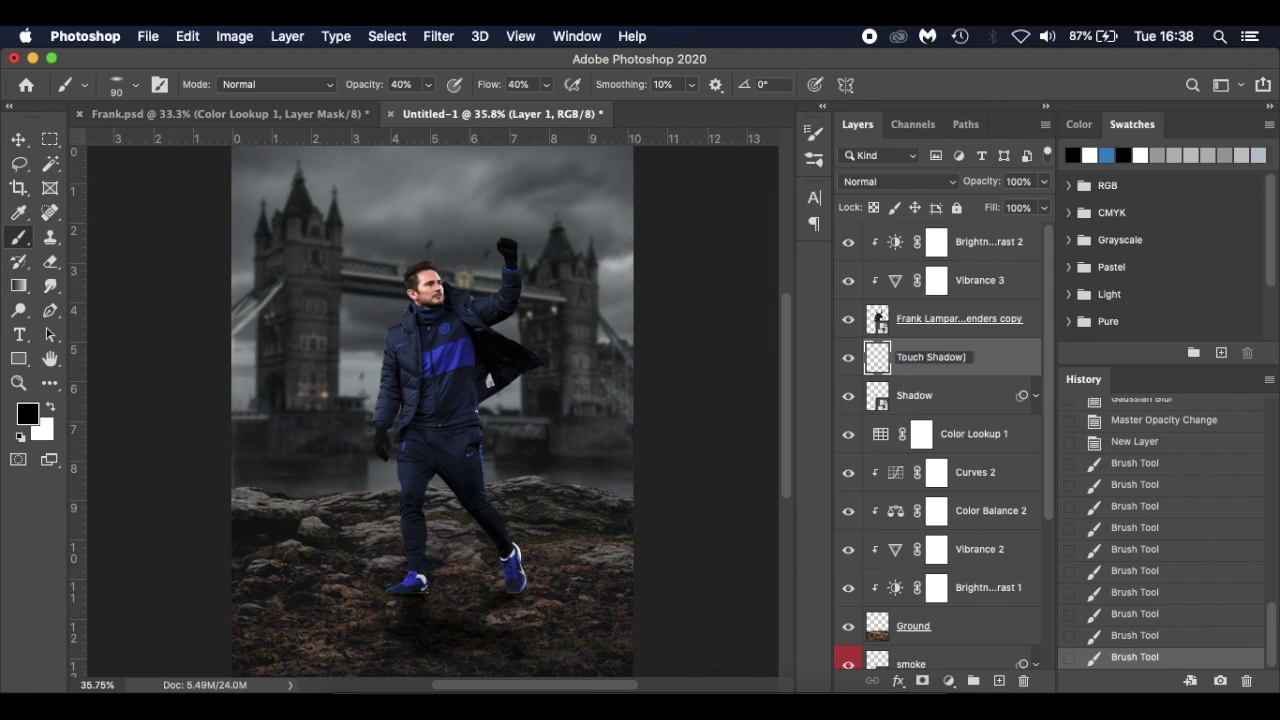
{"action": "key", "text": "Return"}
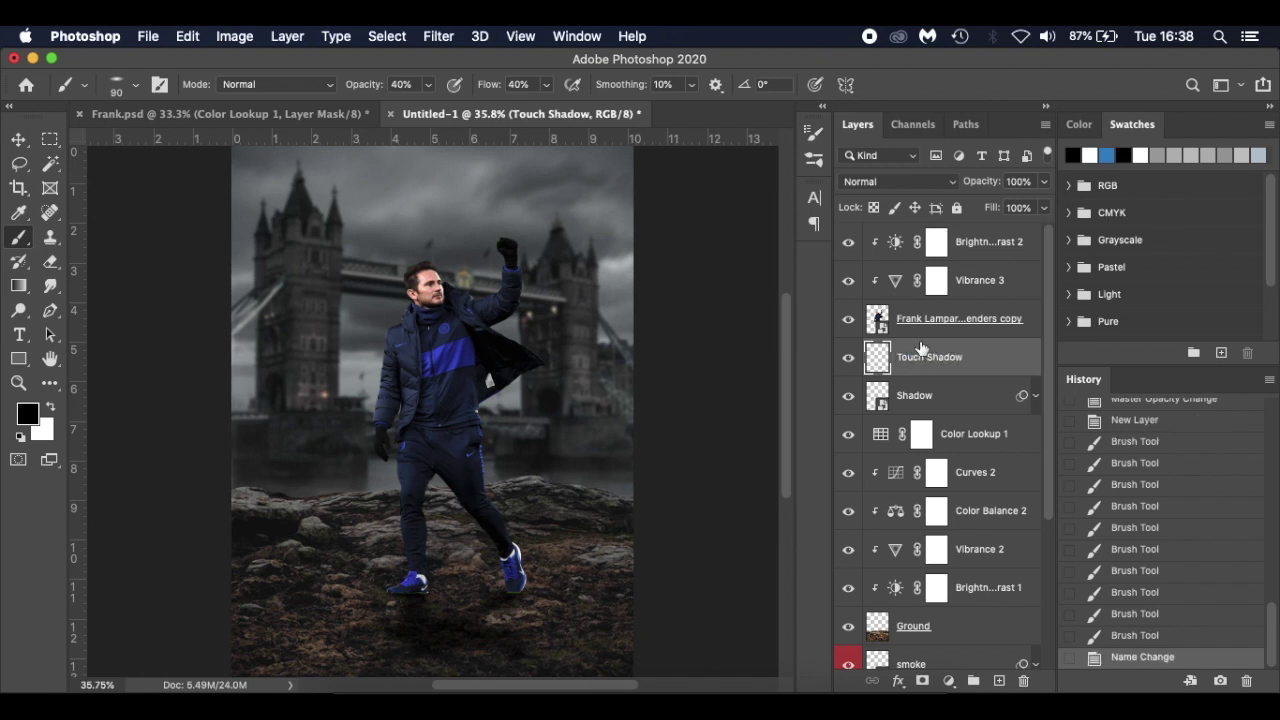
- Add a new clipped layer directly above the player cutout layer and name it "Shading"
{"action": "key", "text": "v"}
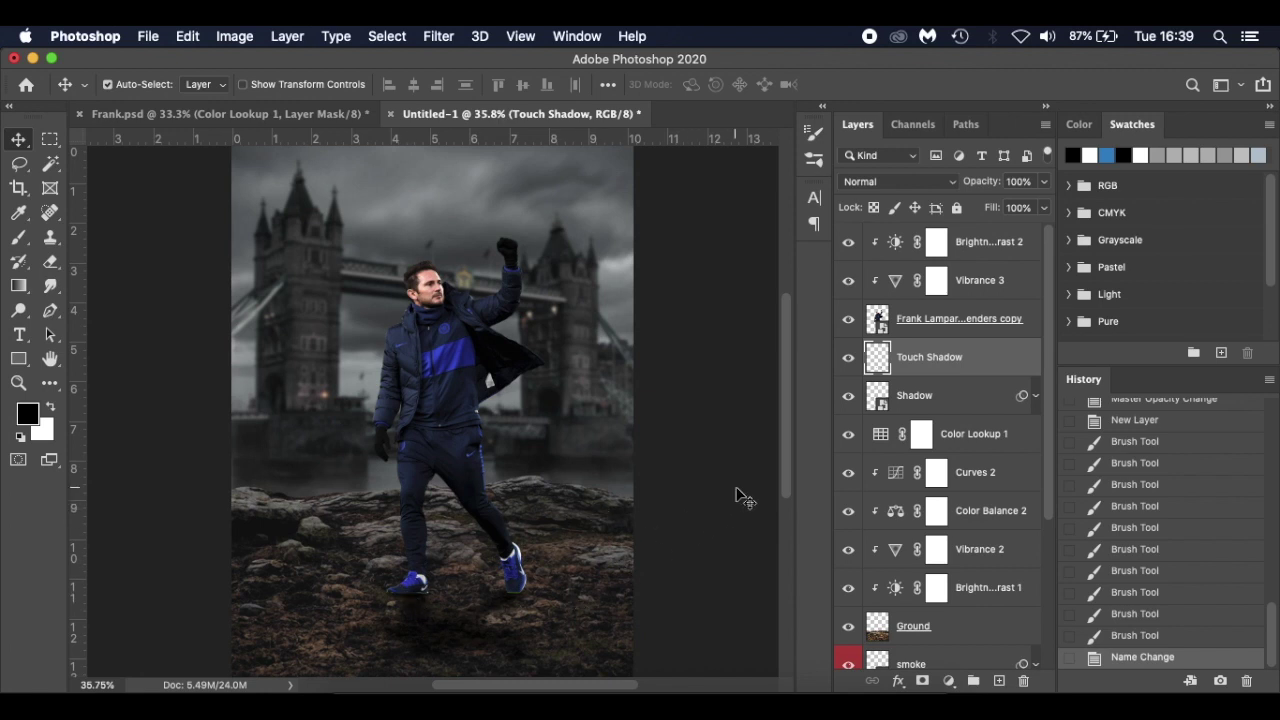
{"action": "left_click", "coordinate": [998, 317]}
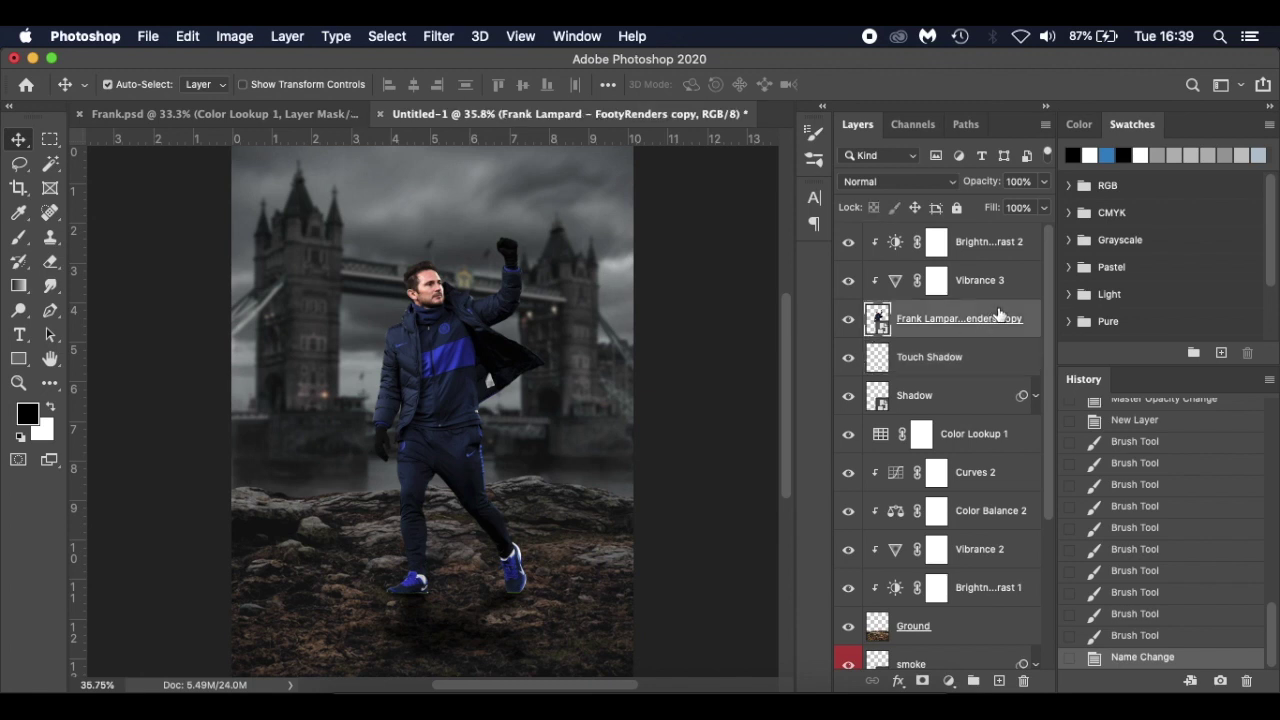
{"action": "left_click", "coordinate": [999, 680]}
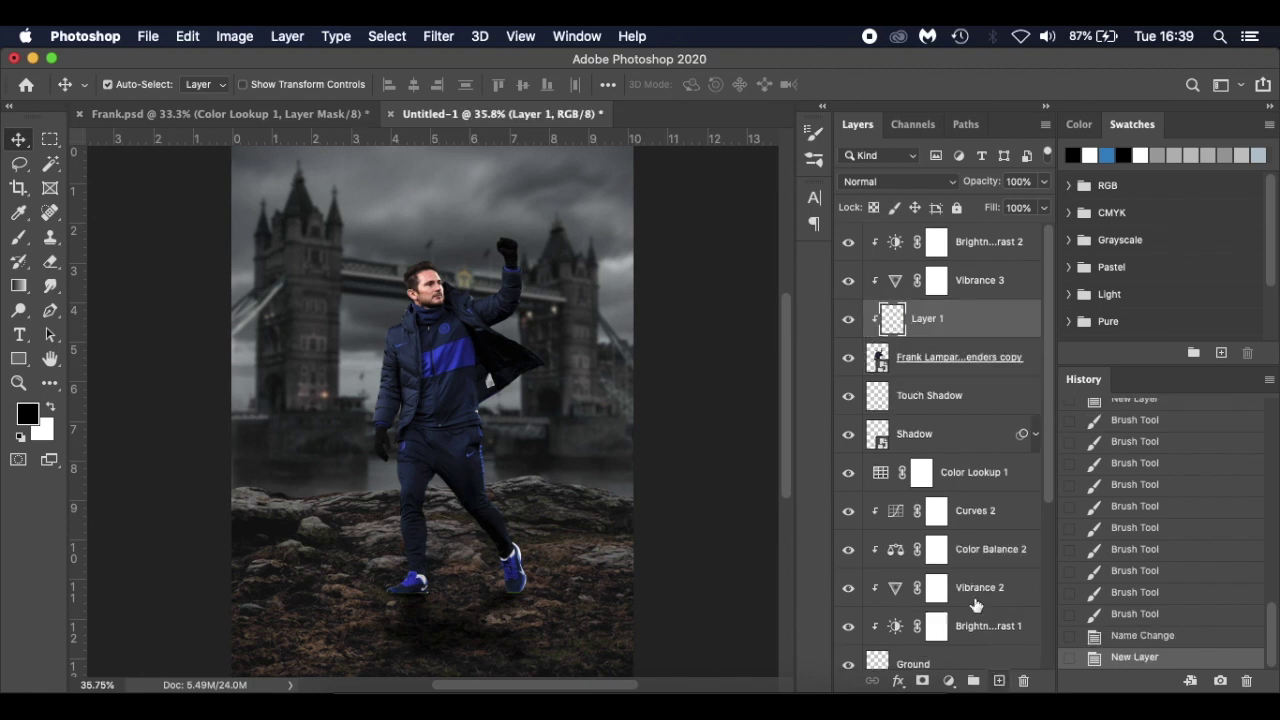
{"action": "double_click", "coordinate": [932, 318]}
{"action": "type", "text": "Shading"}
{"action": "key", "text": "Return"}
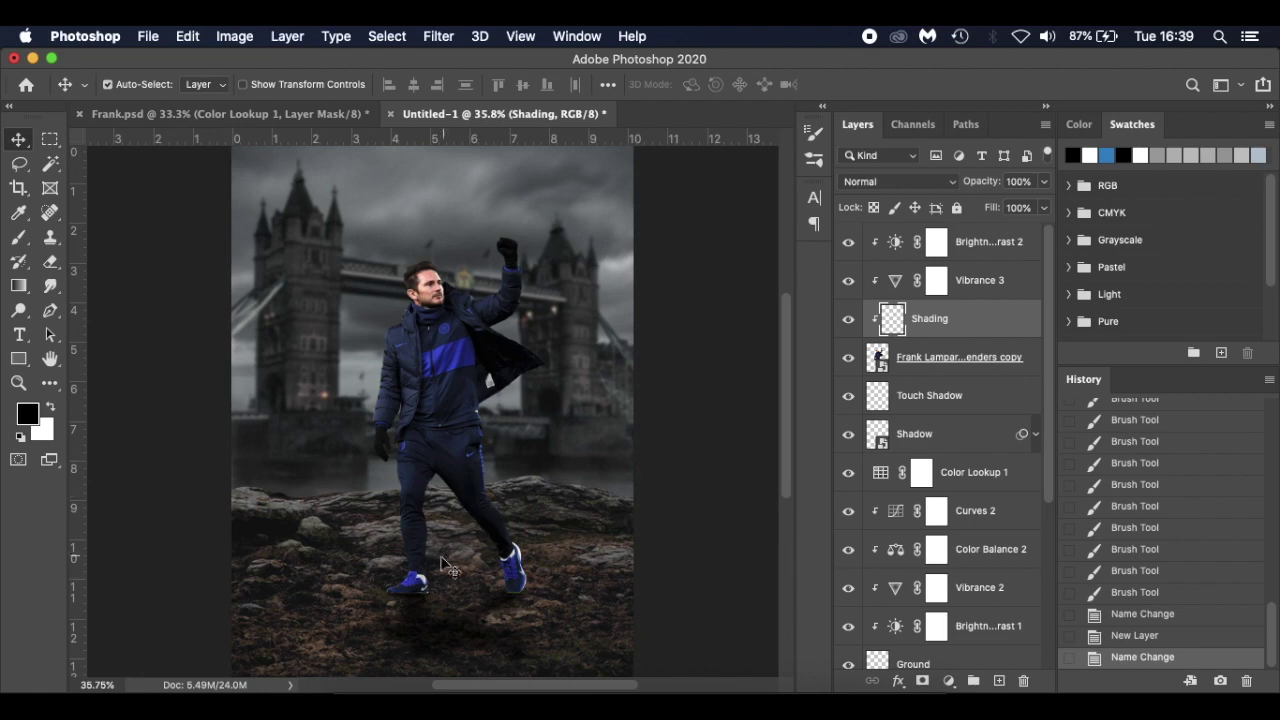
- Darken the sole of the front shoe with black brush strokes on the Shading layer, raising the brush opacity to 59%
{"action": "key", "text": "b"}
{"action": "scroll", "coordinate": [428, 570], "scroll_direction": "up", "scroll_amount": 5}
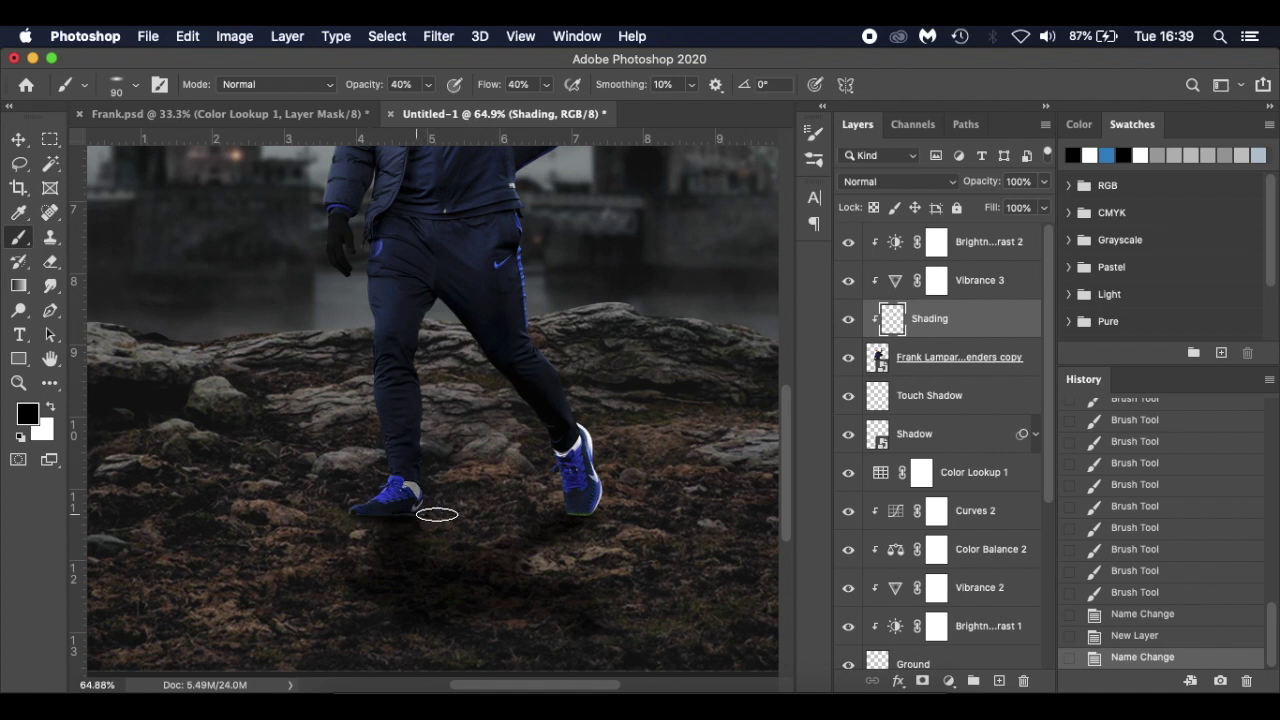
{"action": "left_click_drag", "start_coordinate": [394, 518], "coordinate": [428, 514]}
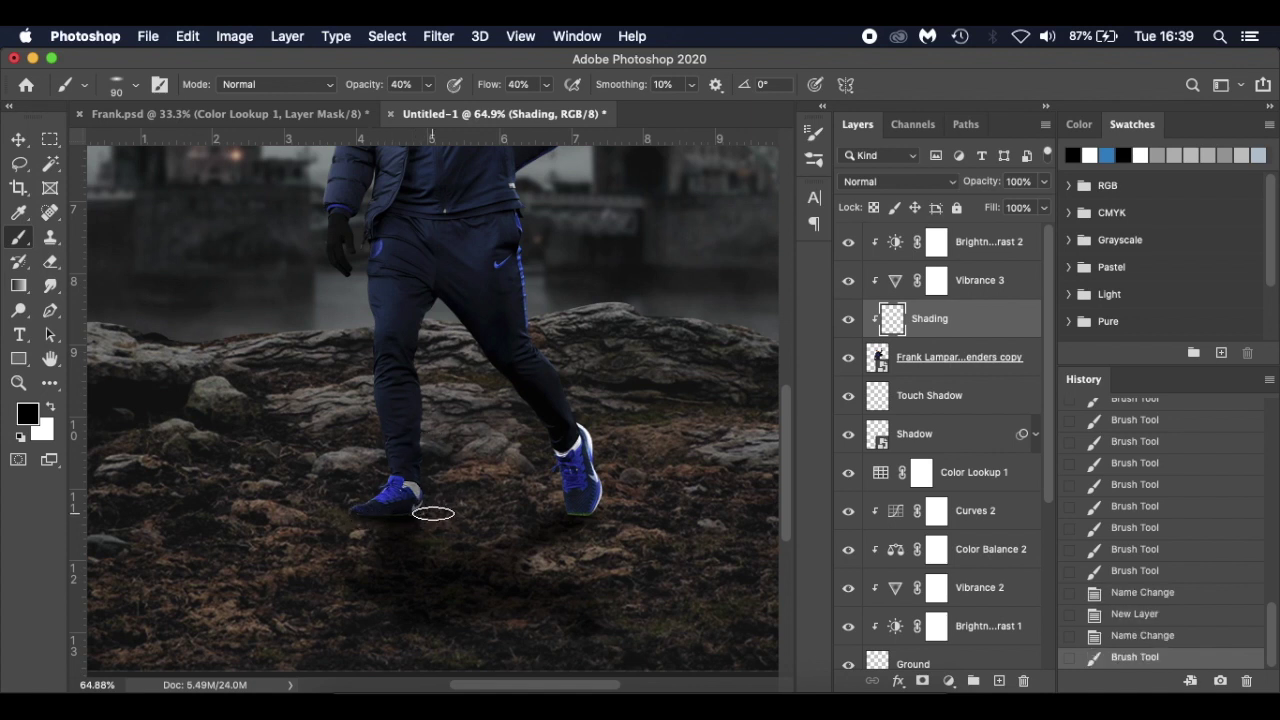
{"action": "scroll", "coordinate": [428, 514], "scroll_direction": "up", "scroll_amount": 3}
{"action": "scroll", "coordinate": [428, 510], "scroll_direction": "down", "scroll_amount": 2}
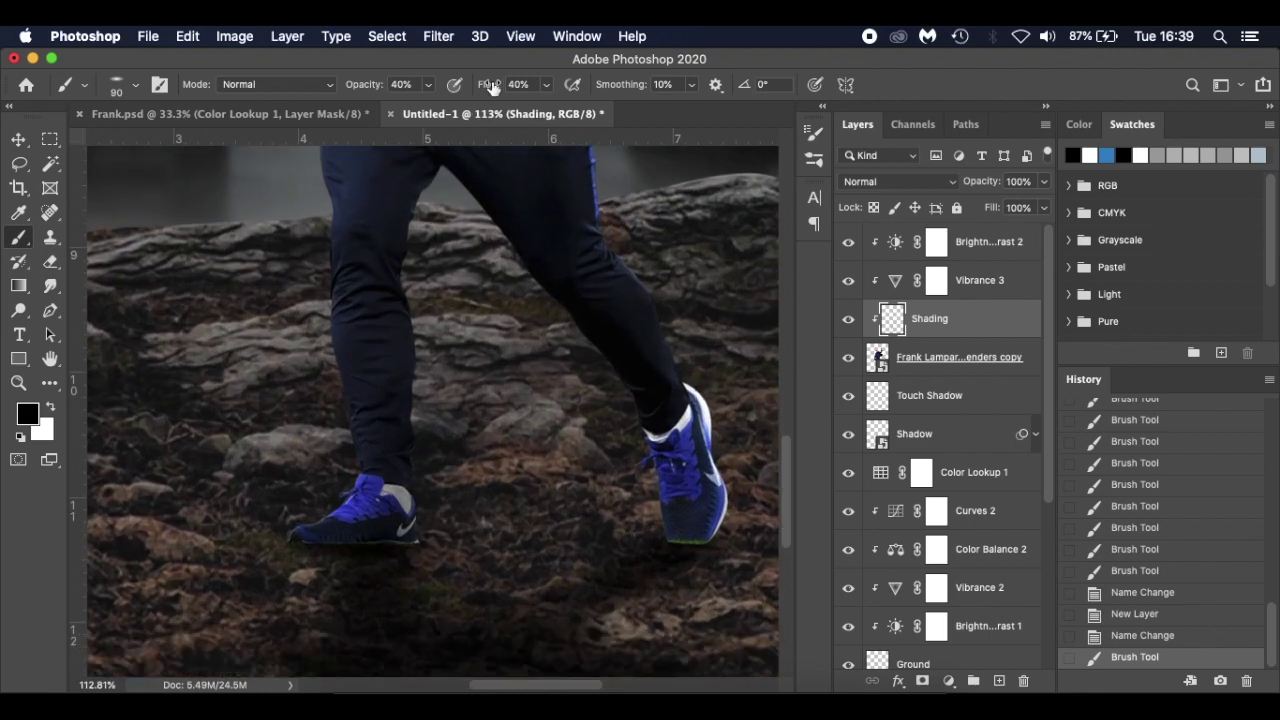
{"action": "mouse_move", "coordinate": [389, 84]}
{"action": "left_mouse_down"}
{"action": "mouse_move", "coordinate": [372, 90]}
{"action": "mouse_move", "coordinate": [386, 95]}
{"action": "left_mouse_up"}
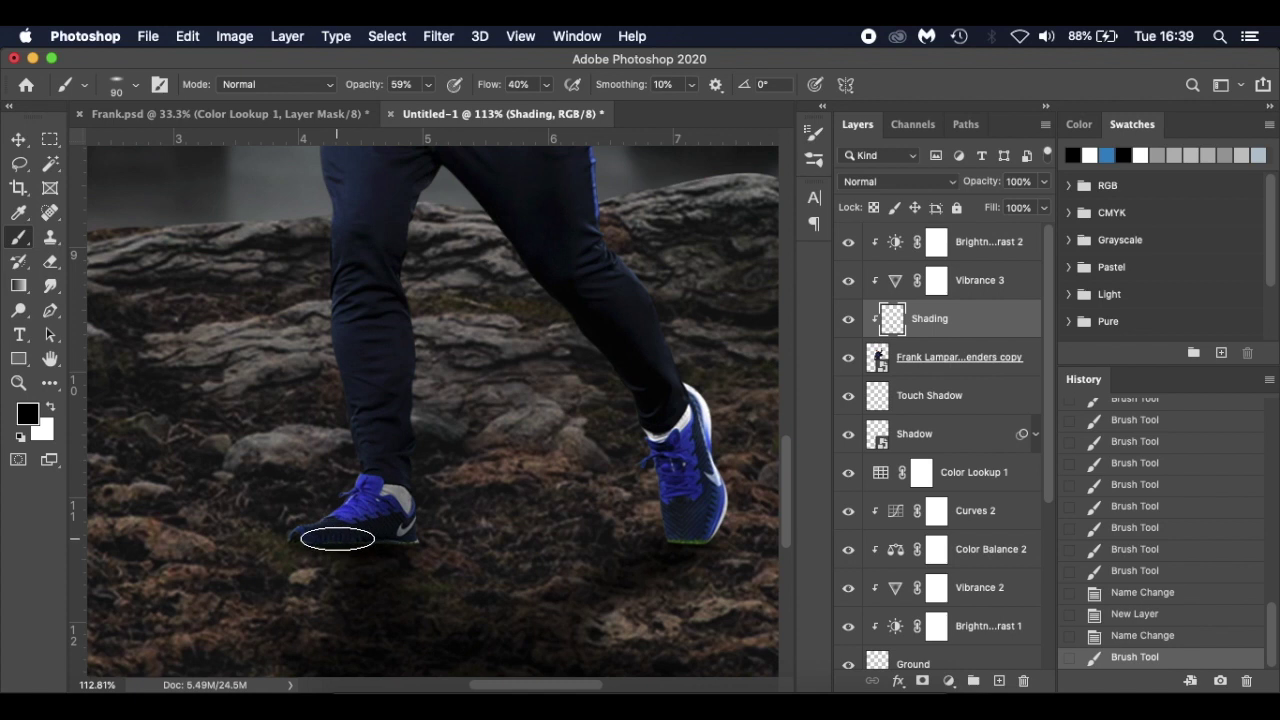
{"action": "mouse_move", "coordinate": [375, 543]}
{"action": "left_mouse_down"}
{"action": "mouse_move", "coordinate": [434, 537]}
{"action": "mouse_move", "coordinate": [329, 546]}
{"action": "mouse_move", "coordinate": [340, 557]}
{"action": "mouse_move", "coordinate": [321, 548]}
{"action": "mouse_move", "coordinate": [480, 543]}
{"action": "mouse_move", "coordinate": [417, 549]}
{"action": "left_mouse_up"}
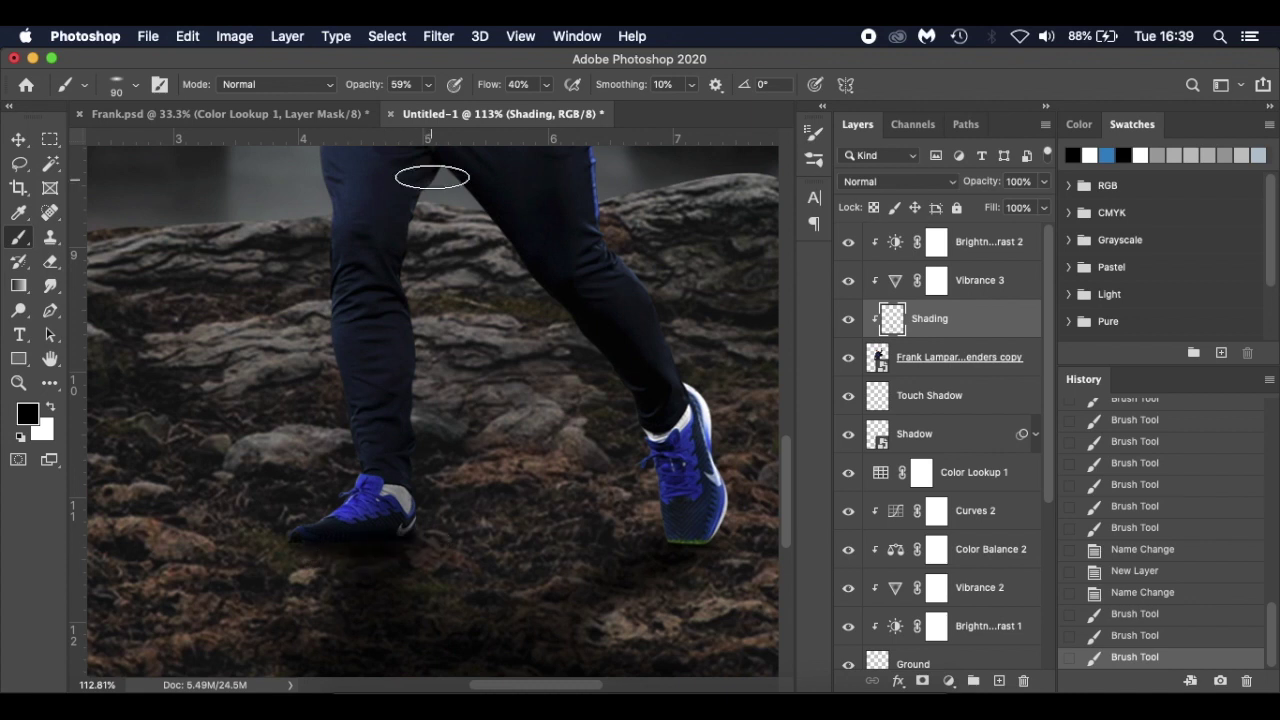
- Darken the sole and lower edge of the rear shoe with black brush strokes on the Shading layer
{"action": "mouse_move", "coordinate": [650, 528]}
{"action": "left_mouse_down"}
{"action": "mouse_move", "coordinate": [670, 553]}
{"action": "mouse_move", "coordinate": [666, 543]}
{"action": "mouse_move", "coordinate": [754, 552]}
{"action": "mouse_move", "coordinate": [694, 546]}
{"action": "left_mouse_up"}
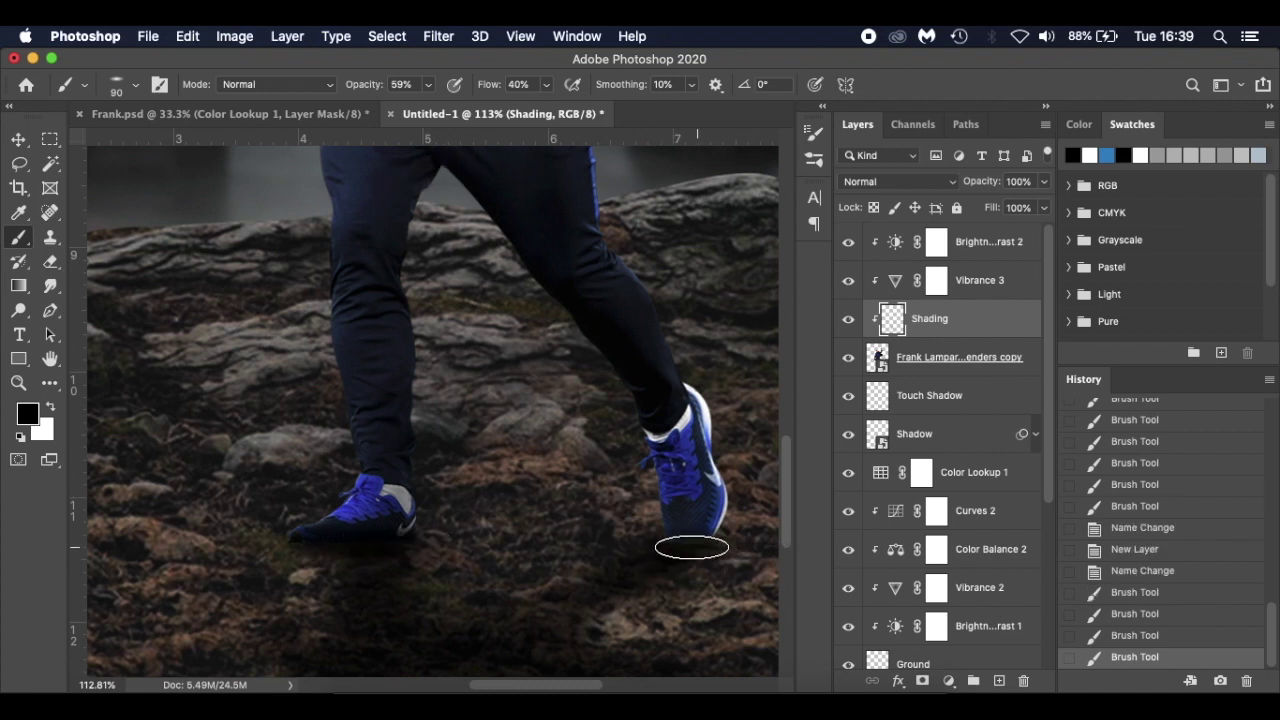
{"action": "left_click_drag", "start_coordinate": [499, 576], "coordinate": [560, 565]}
{"action": "mouse_move", "coordinate": [649, 551]}
{"action": "left_mouse_down"}
{"action": "mouse_move", "coordinate": [789, 557]}
{"action": "mouse_move", "coordinate": [740, 555]}
{"action": "left_mouse_up"}
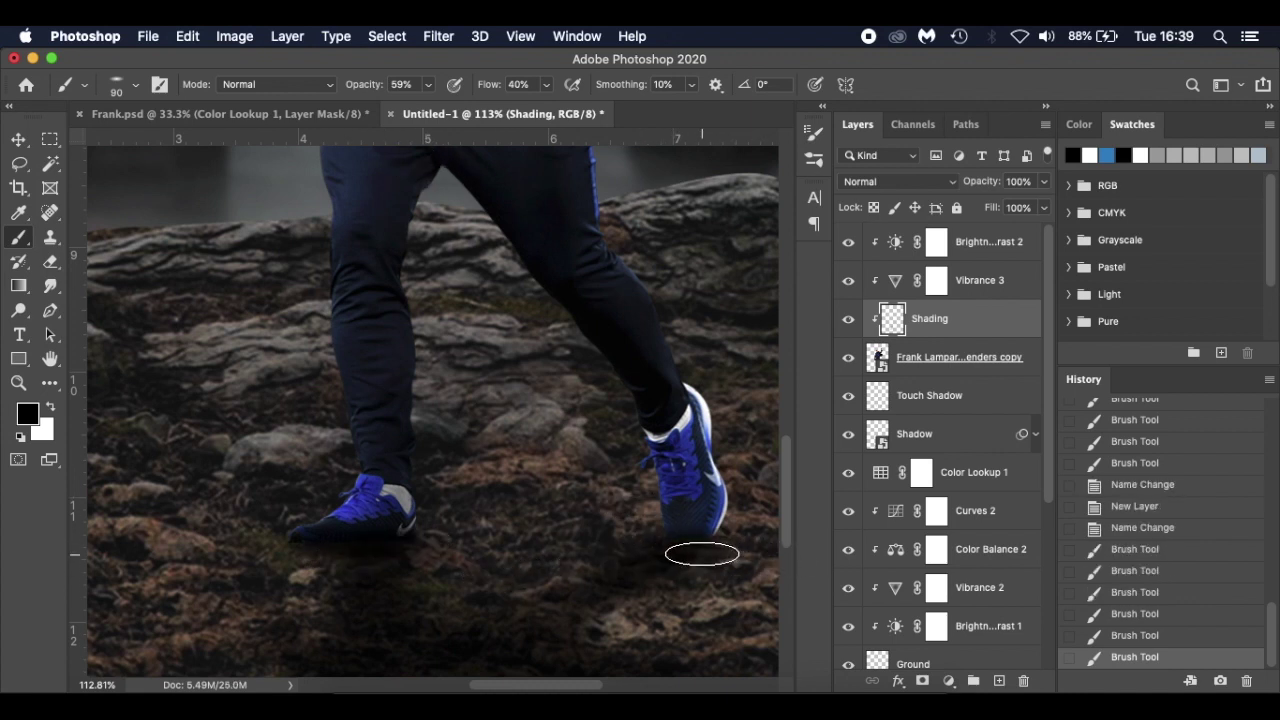
{"action": "left_click_drag", "start_coordinate": [568, 551], "coordinate": [560, 552]}
- Lower the brush opacity to 21% and paint gradual black shading over both shoes and the lower trouser legs
{"action": "left_click_drag", "start_coordinate": [371, 91], "coordinate": [333, 84]}
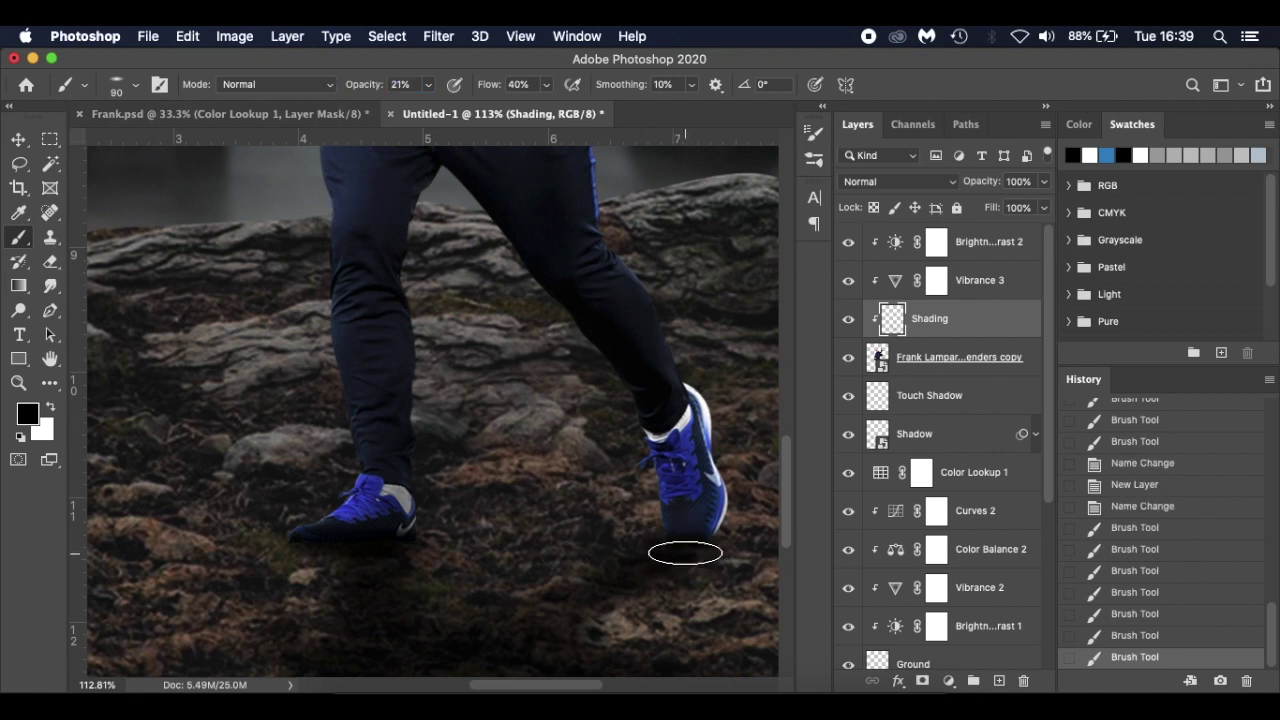
{"action": "left_click", "coordinate": [665, 393]}
{"action": "left_click", "coordinate": [677, 551]}
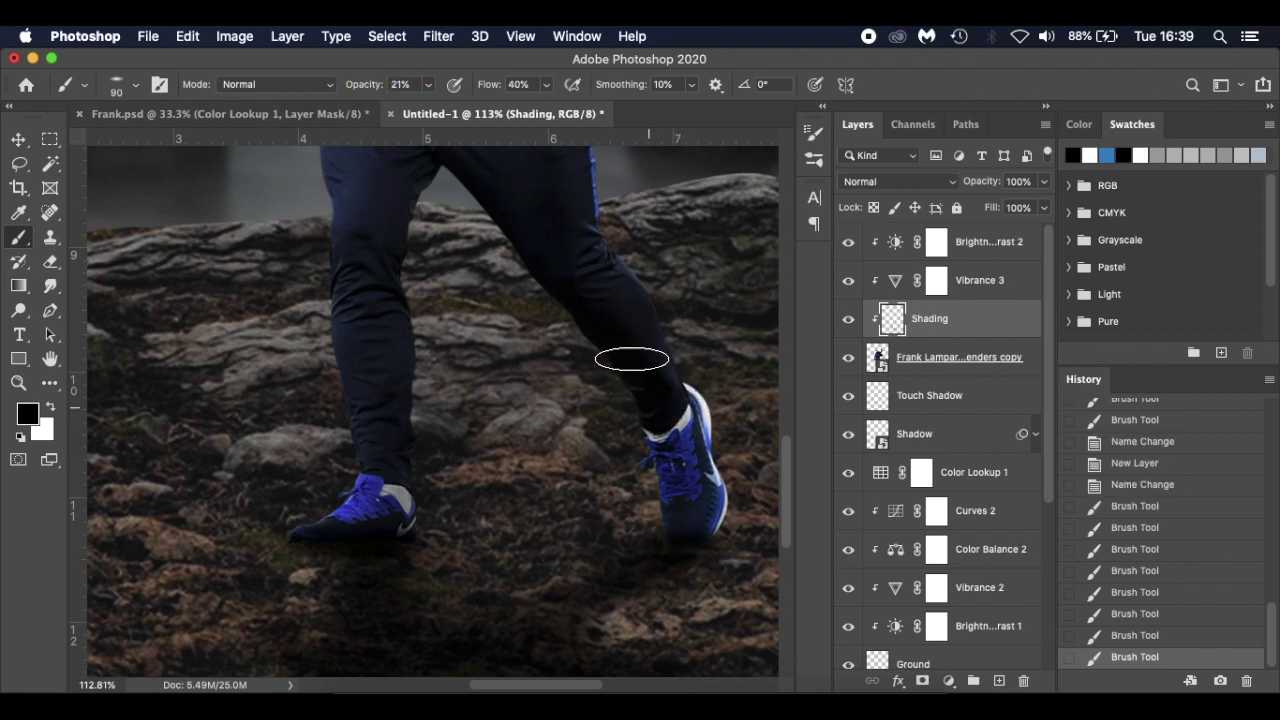
{"action": "left_click", "coordinate": [674, 523]}
{"action": "left_click", "coordinate": [686, 572]}
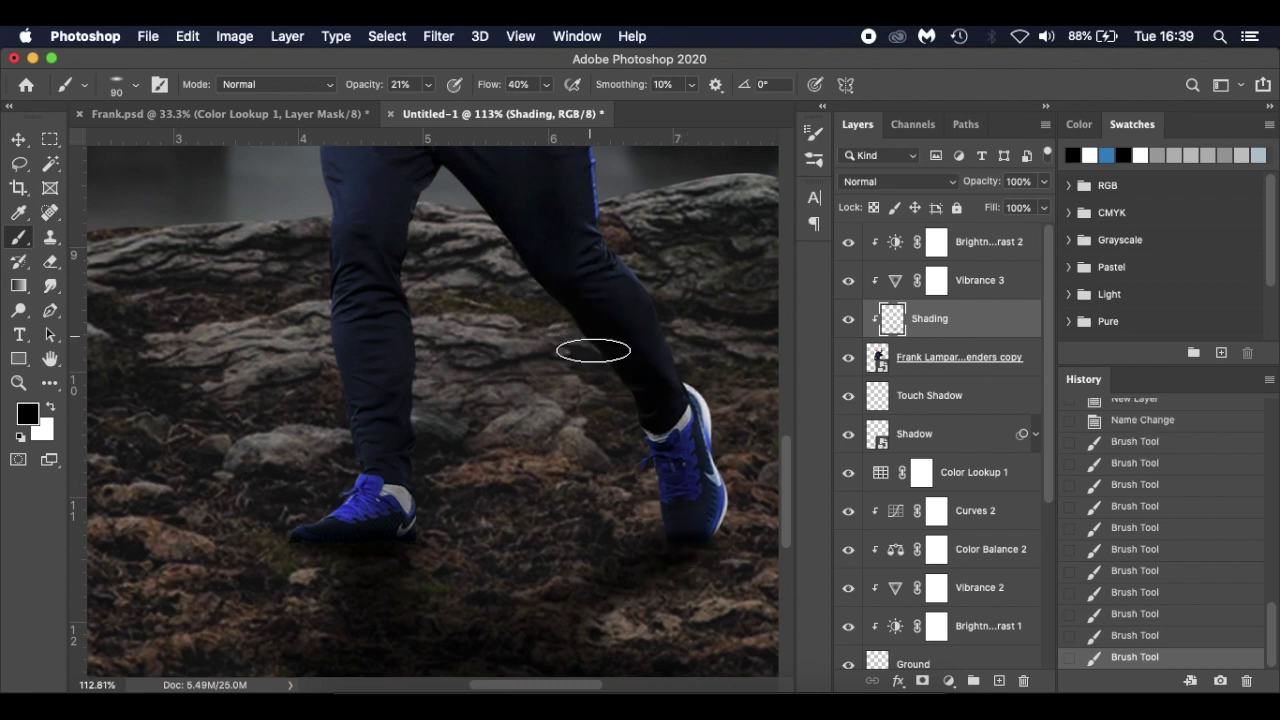
{"action": "left_click", "coordinate": [590, 293]}
{"action": "left_click", "coordinate": [681, 528]}
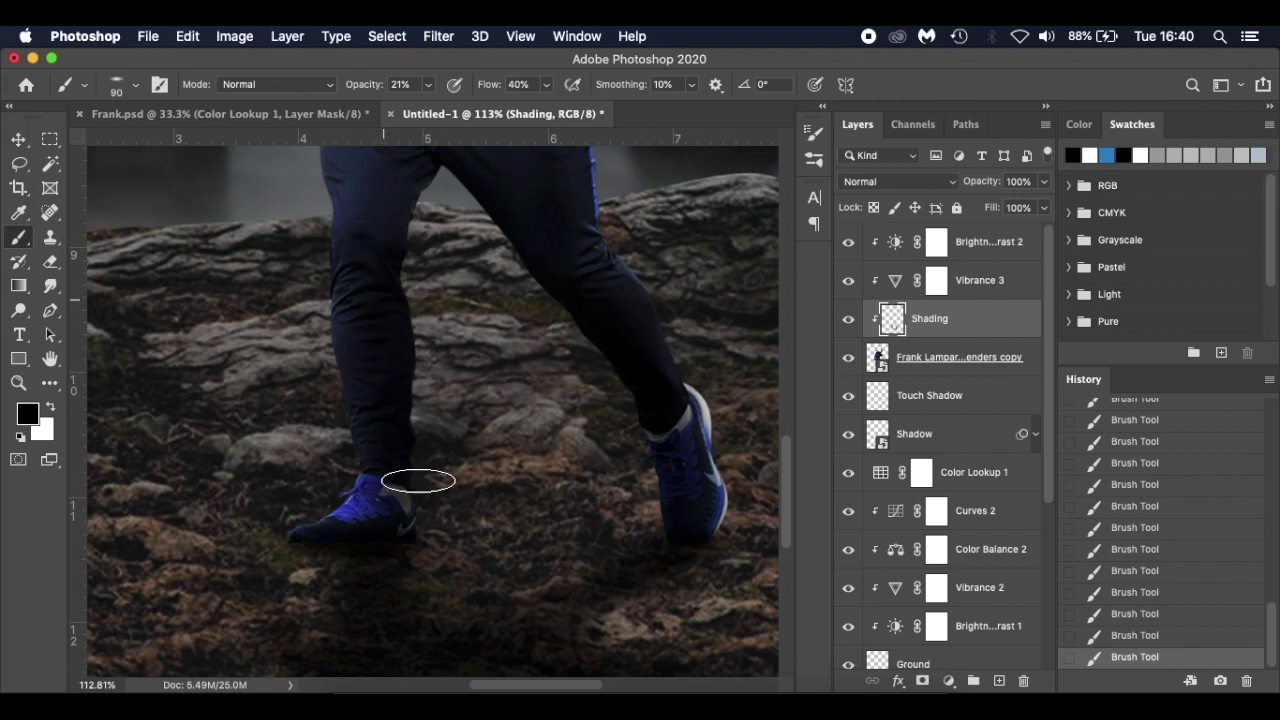
{"action": "mouse_move", "coordinate": [423, 574]}
{"action": "left_mouse_down"}
{"action": "mouse_move", "coordinate": [557, 286]}
{"action": "mouse_move", "coordinate": [483, 174]}
{"action": "left_mouse_up"}
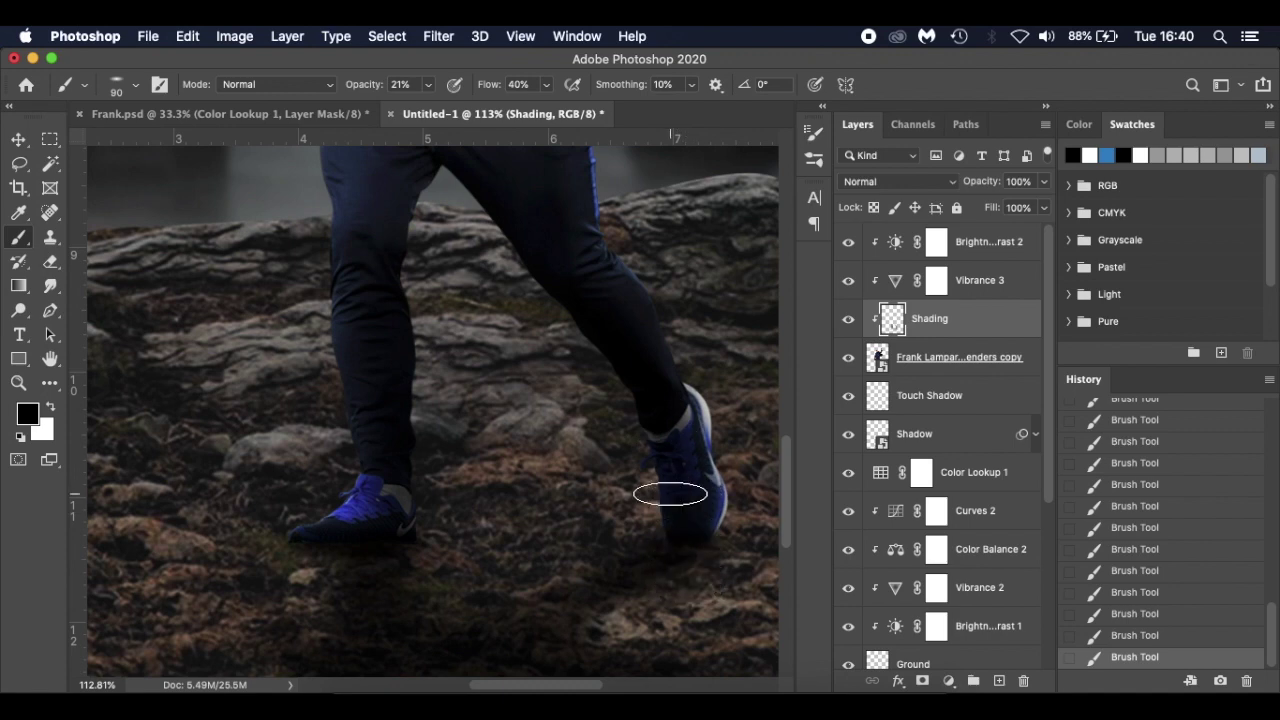
- Compare the figure with and without the Shading layer and reduce that layer's opacity to 85%
{"action": "scroll", "coordinate": [643, 358], "scroll_direction": "down", "scroll_amount": 4}
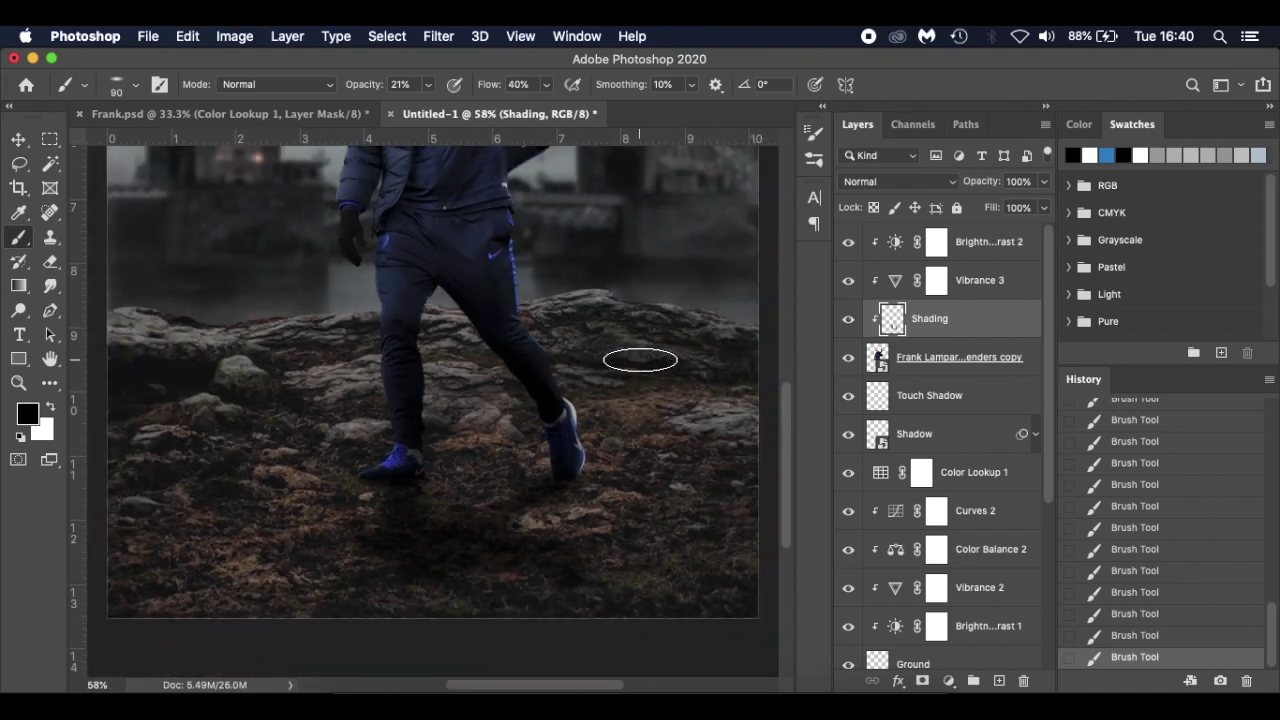
{"action": "scroll", "coordinate": [639, 358], "scroll_direction": "down", "scroll_amount": 2}
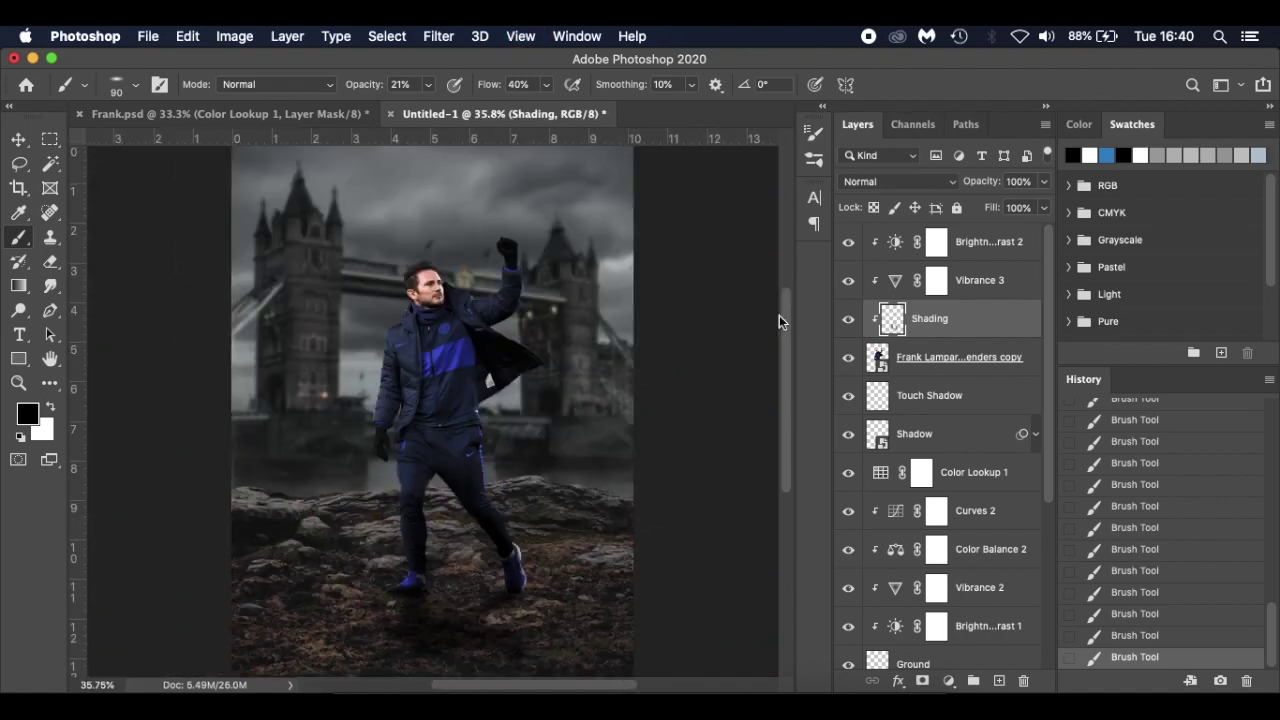
{"action": "left_click", "coordinate": [849, 320]}
{"action": "left_click", "coordinate": [849, 320]}
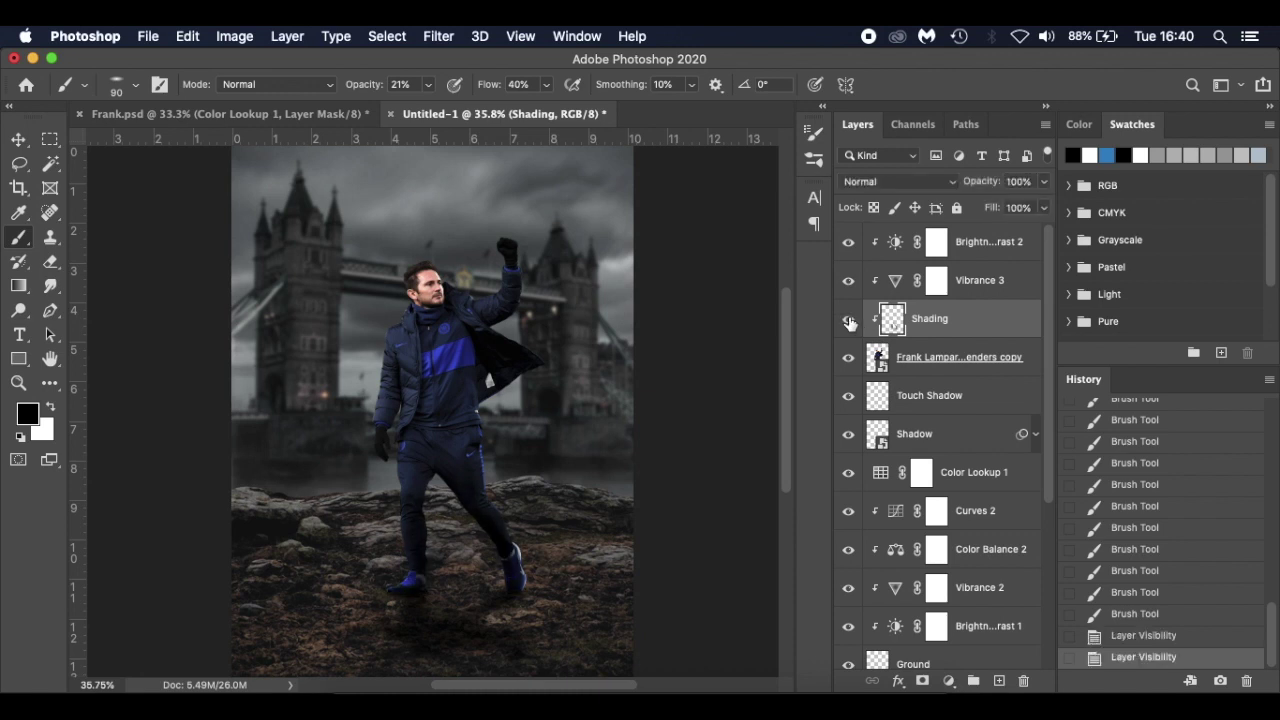
{"action": "left_click", "coordinate": [849, 320]}
{"action": "left_click", "coordinate": [849, 320]}
{"action": "left_click_drag", "start_coordinate": [985, 182], "coordinate": [969, 186]}
{"action": "left_click", "coordinate": [849, 319]}
{"action": "left_click", "coordinate": [849, 320]}
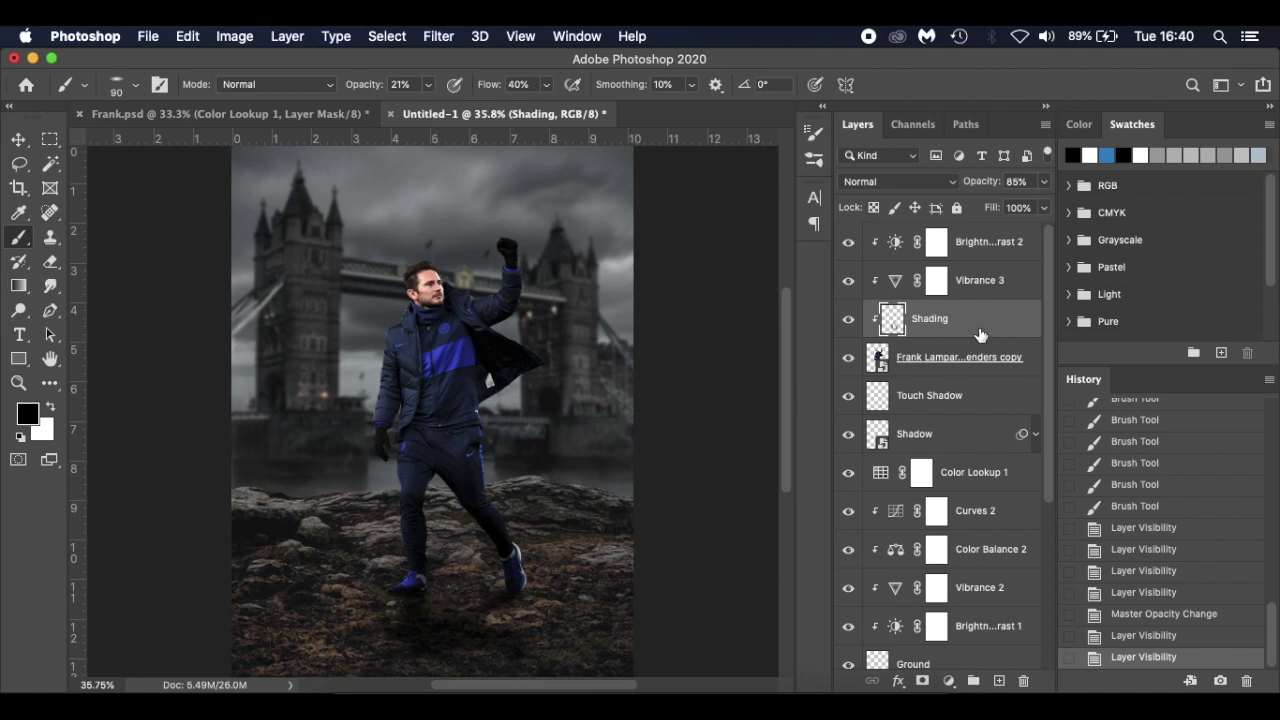
- Create a new layer above the Brightness/Contrast 2 adjustment and clip it to the figure's layer stack
{"action": "left_click", "coordinate": [1032, 244]}
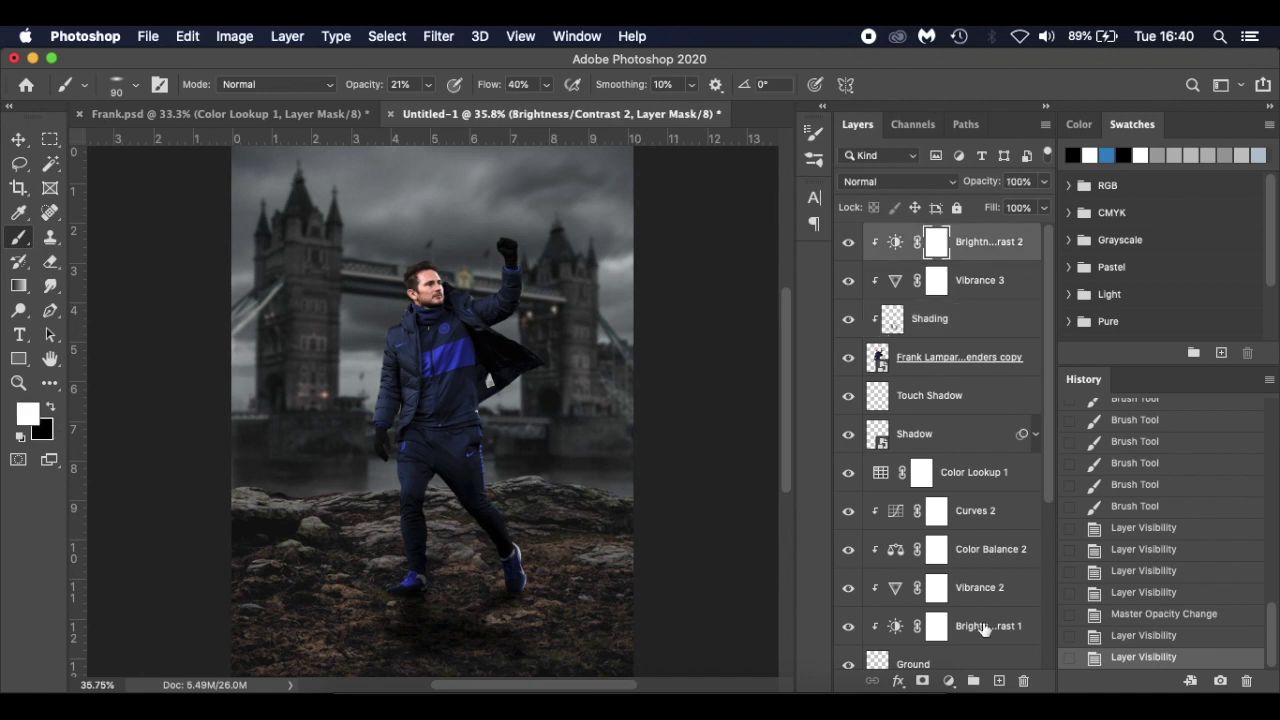
{"action": "left_click", "coordinate": [998, 681]}
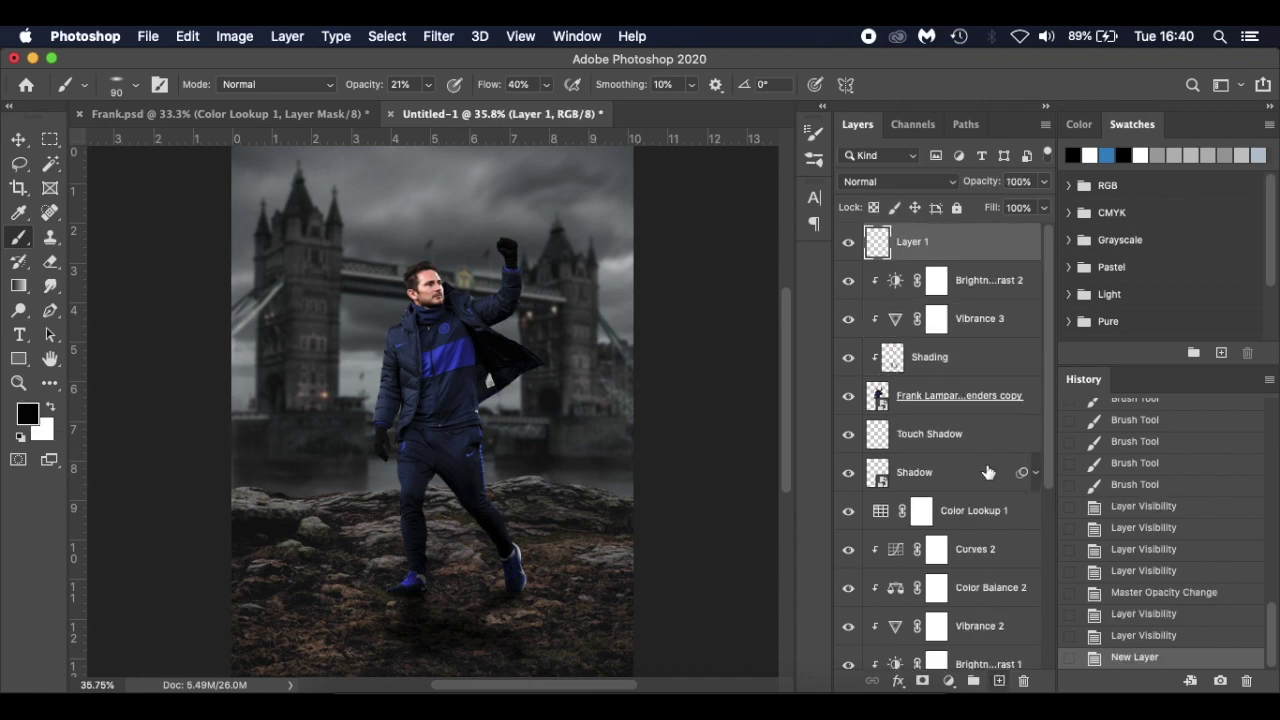
{"action": "left_click", "coordinate": [978, 261], "text": "alt"}
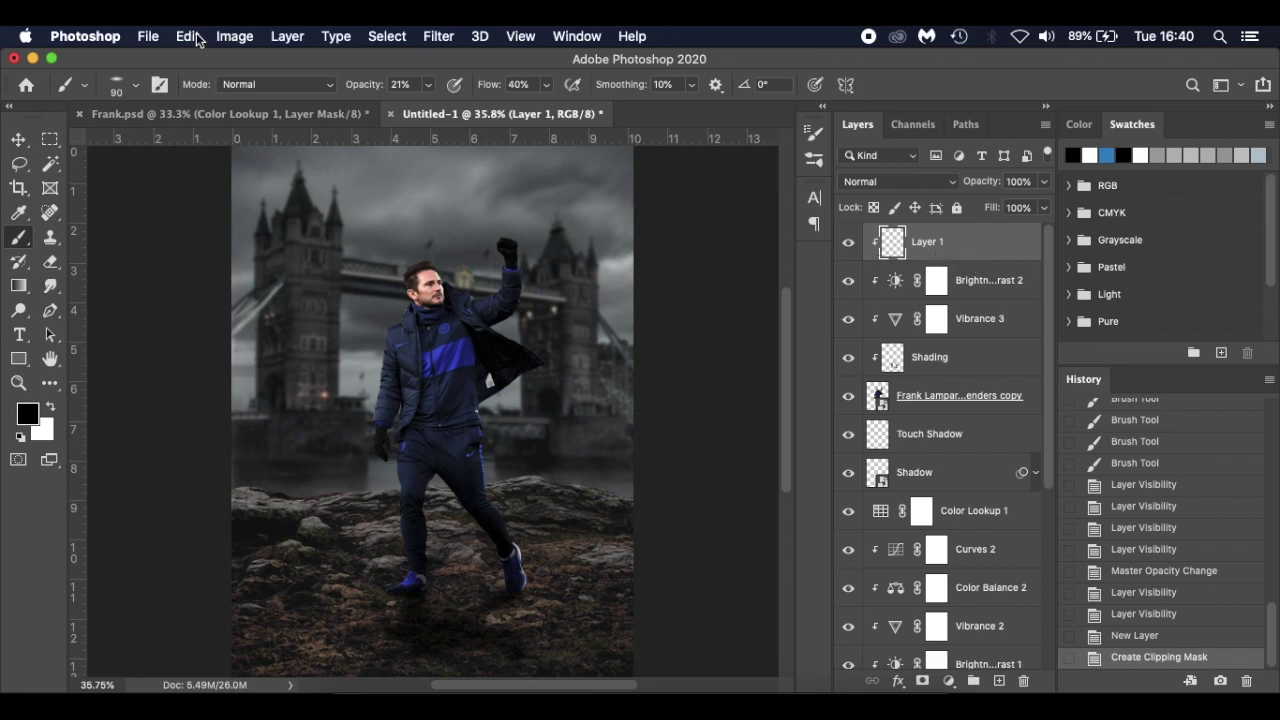
- Fill the new clipped layer with 50% Gray and set its blend mode to Overlay
{"action": "left_click", "coordinate": [230, 36]}
{"action": "mouse_move", "coordinate": [191, 38]}
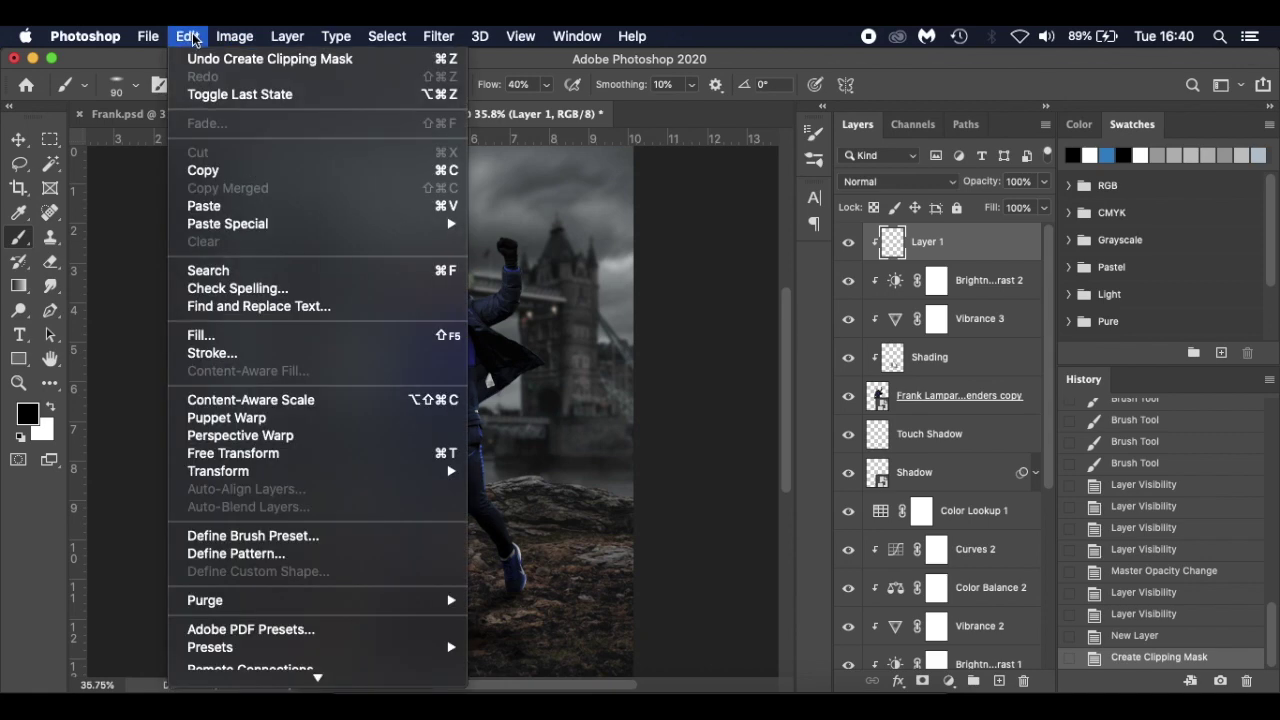
{"action": "left_click", "coordinate": [250, 346]}
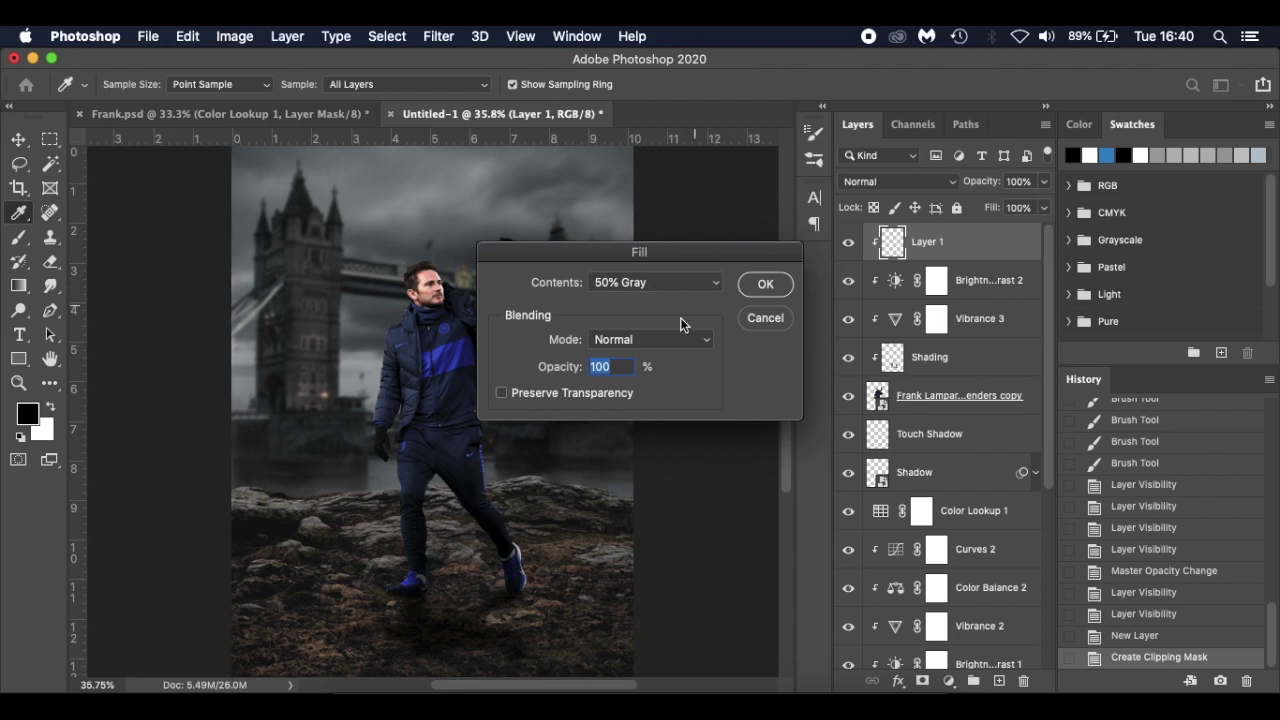
{"action": "left_click", "coordinate": [765, 285]}
{"action": "key", "text": "b"}
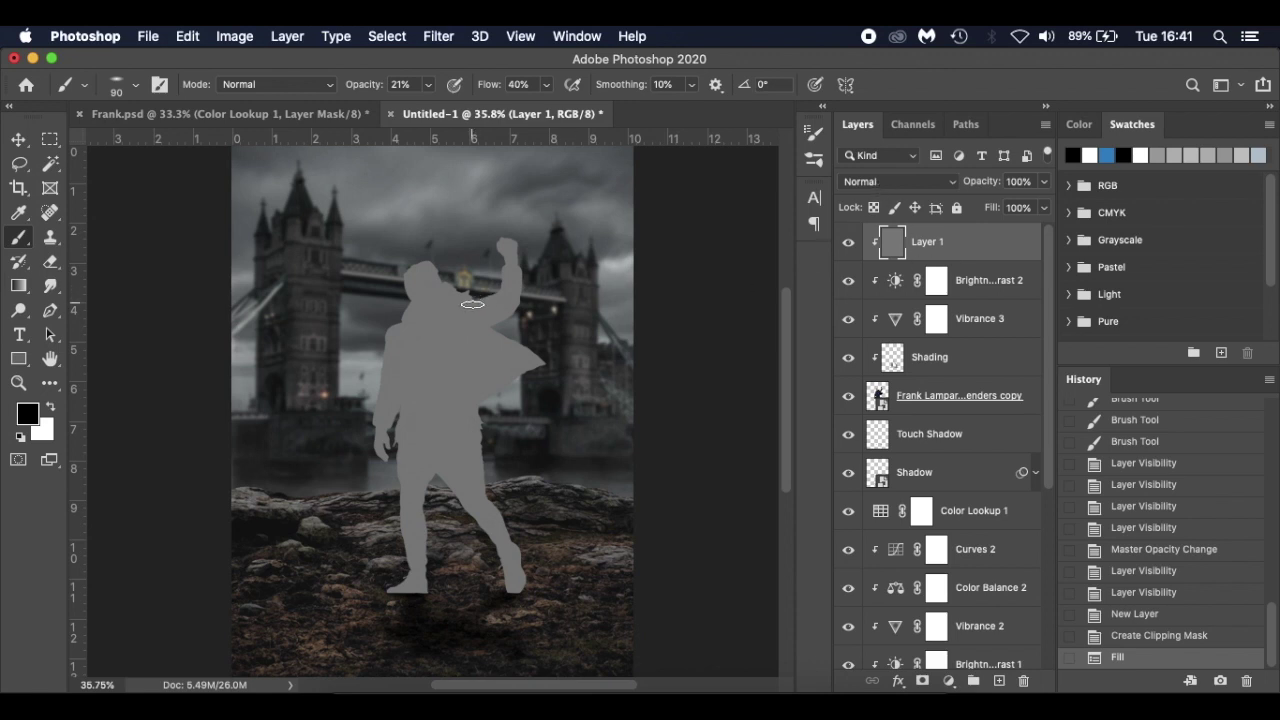
{"action": "left_click", "coordinate": [912, 180]}
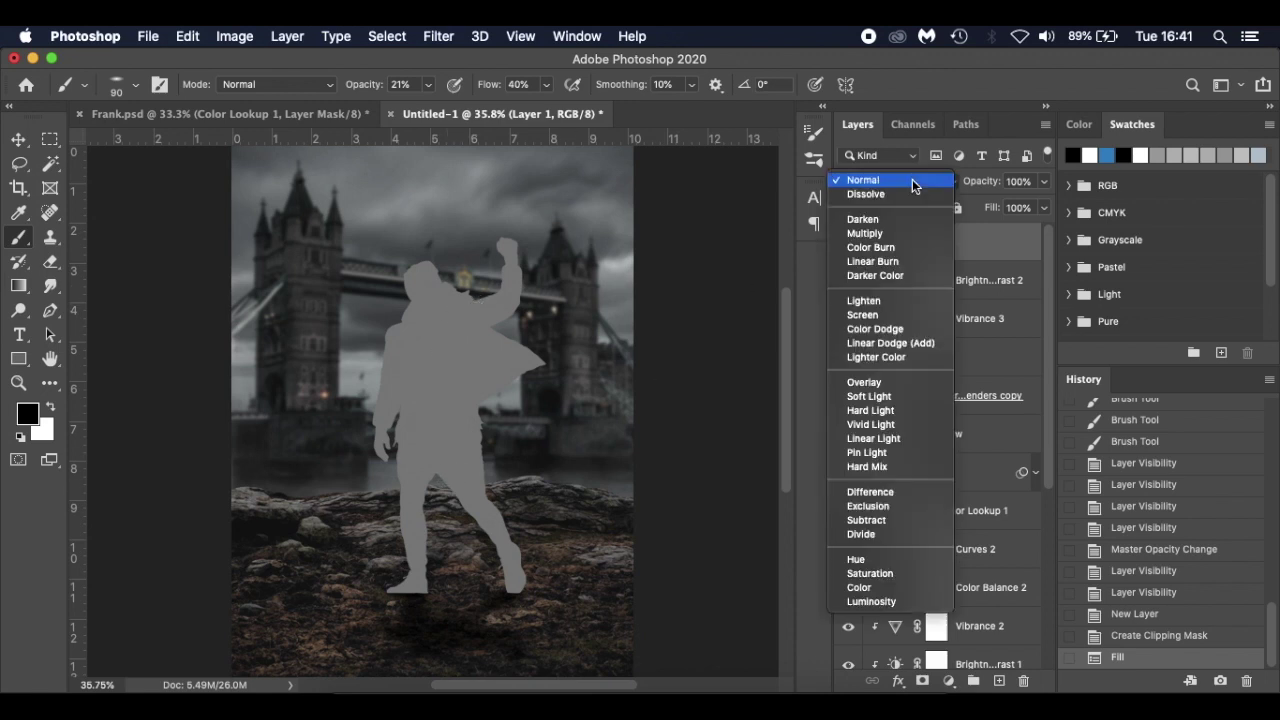
{"action": "left_click", "coordinate": [910, 387]}
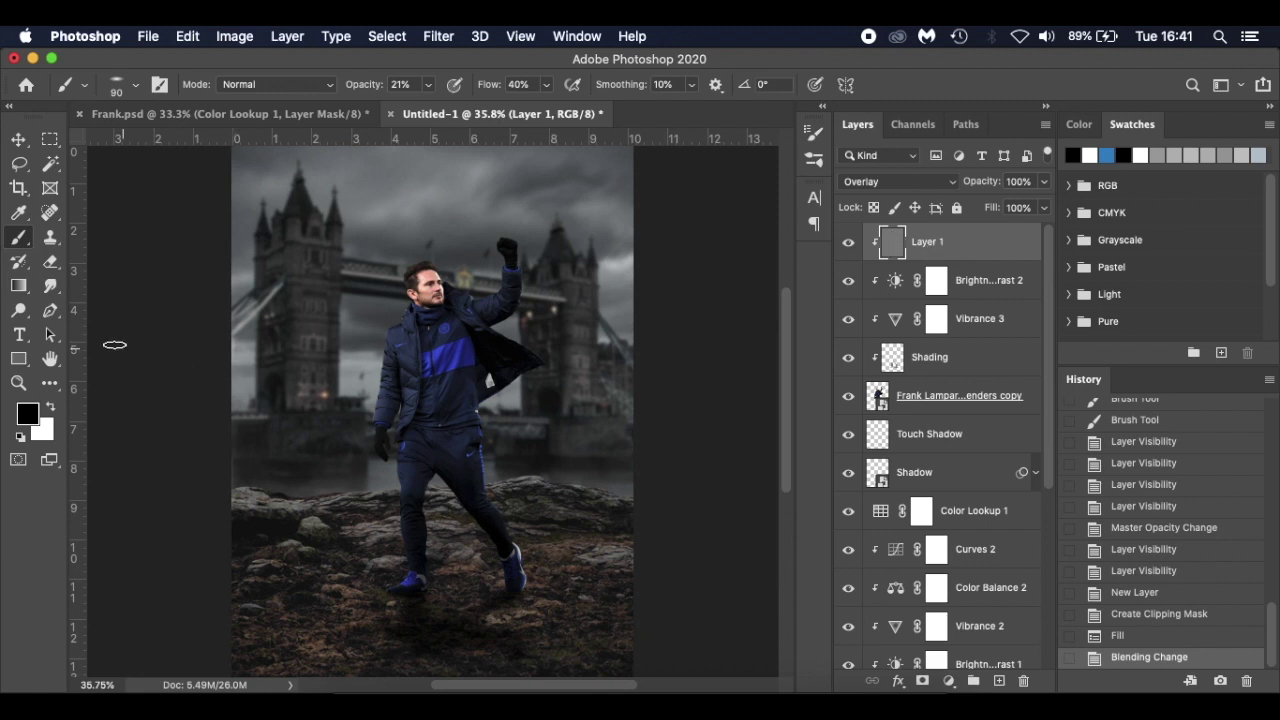
- Darken the sole and heel of the front shoe on the gray layer with the Burn tool, using a smaller brush
{"action": "left_click", "coordinate": [19, 312]}
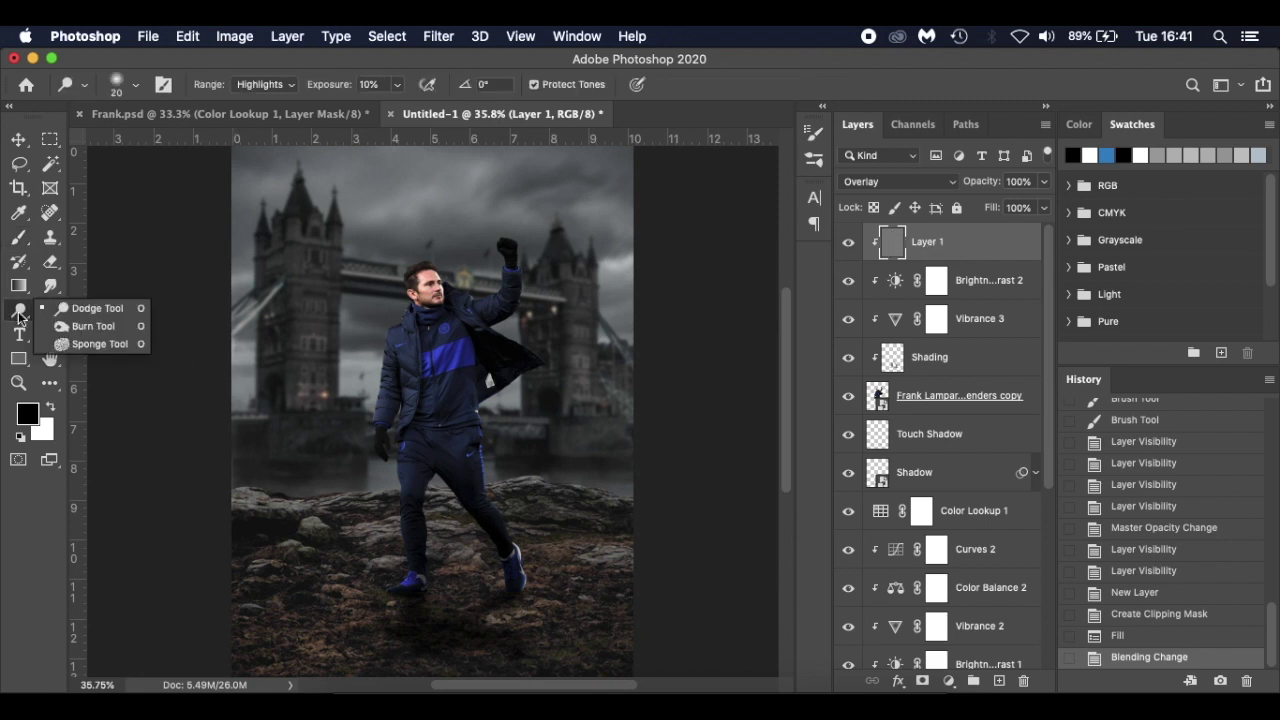
{"action": "left_click", "coordinate": [78, 327]}
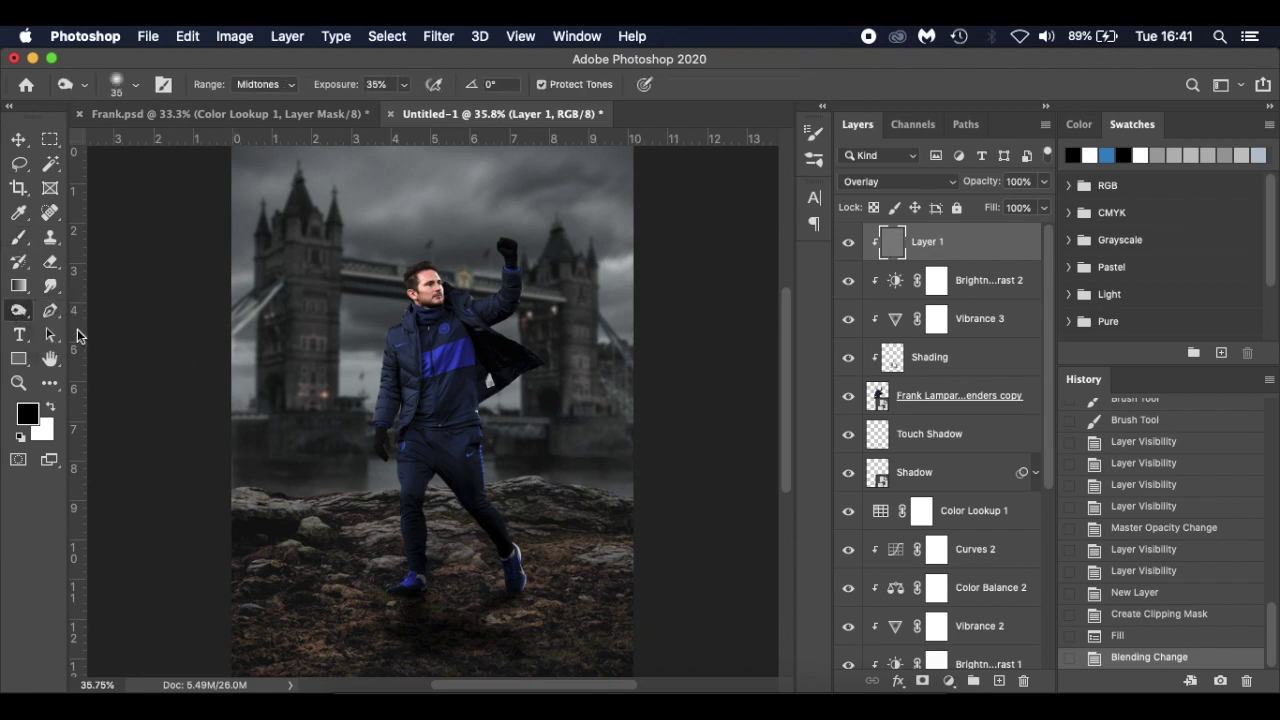
{"action": "left_click", "coordinate": [17, 311]}
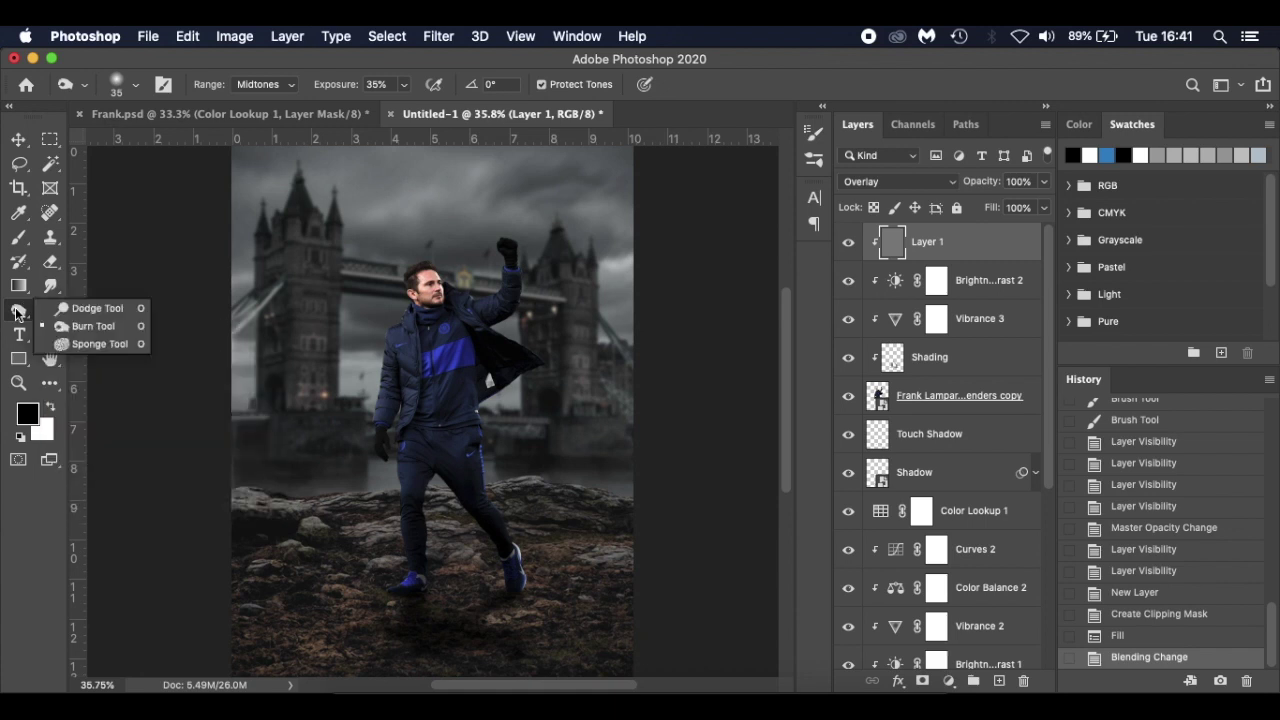
{"action": "left_click", "coordinate": [17, 312]}
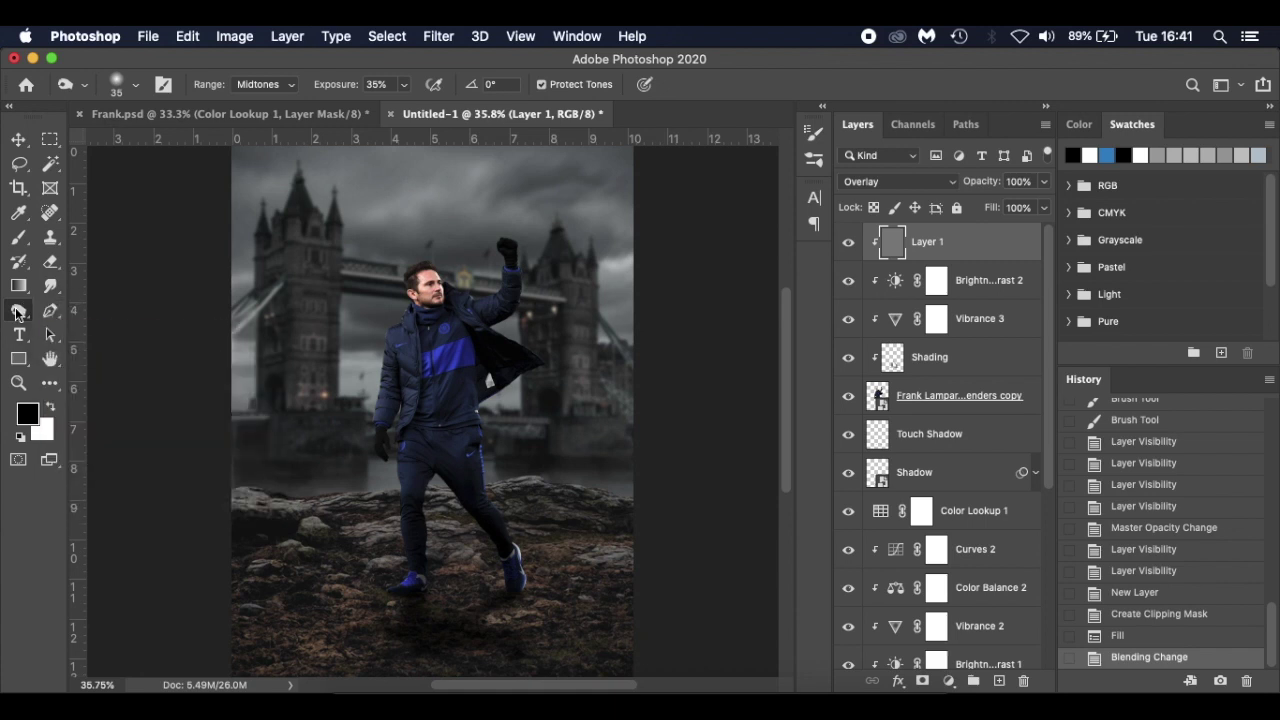
{"action": "left_click", "coordinate": [259, 89]}
{"action": "left_click", "coordinate": [260, 94]}
{"action": "scroll", "coordinate": [438, 429], "scroll_direction": "up", "scroll_amount": 6}
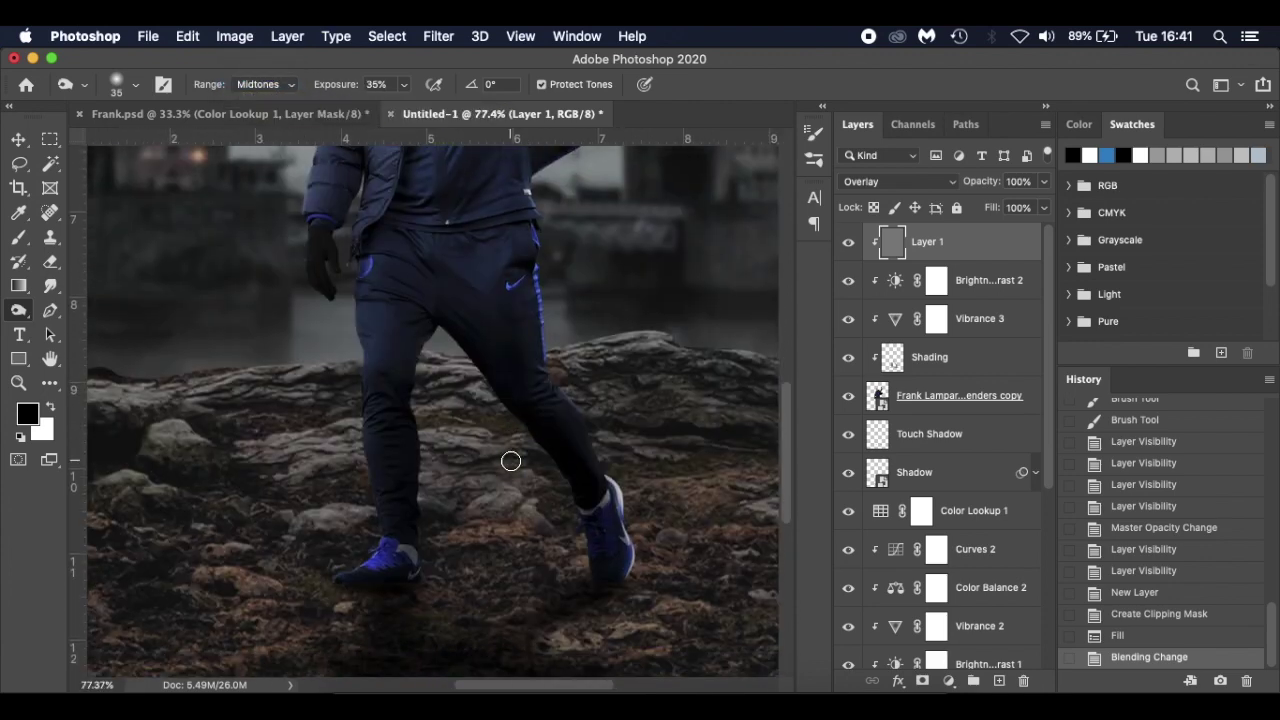
{"action": "scroll", "coordinate": [510, 461], "scroll_direction": "up", "scroll_amount": 6}
{"action": "key", "text": "bracketleft"}
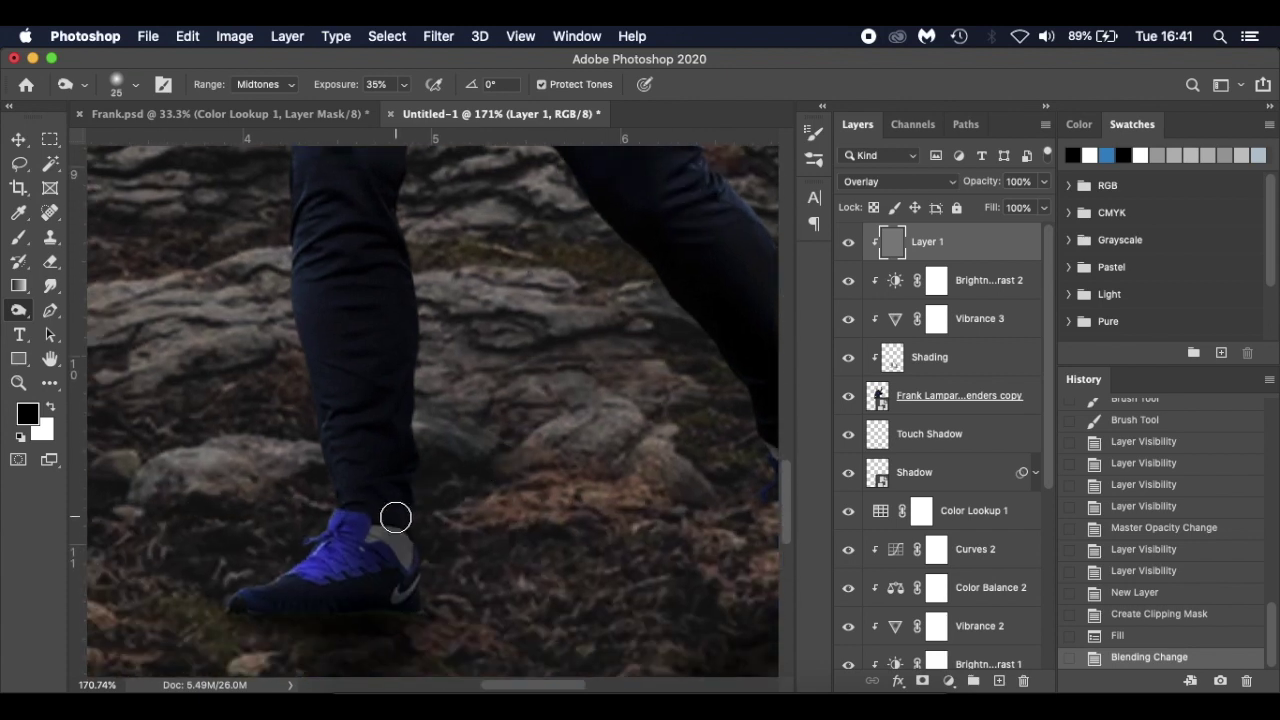
{"action": "left_click_drag", "start_coordinate": [310, 622], "coordinate": [423, 606]}
- Burn the fabric folds of the front trouser leg with a size 7 brush and compare with the gray layer hidden
{"action": "key", "text": "bracketleft"}
{"action": "key", "text": "bracketleft"}
{"action": "key", "text": "bracketleft"}
{"action": "key", "text": "bracketleft"}
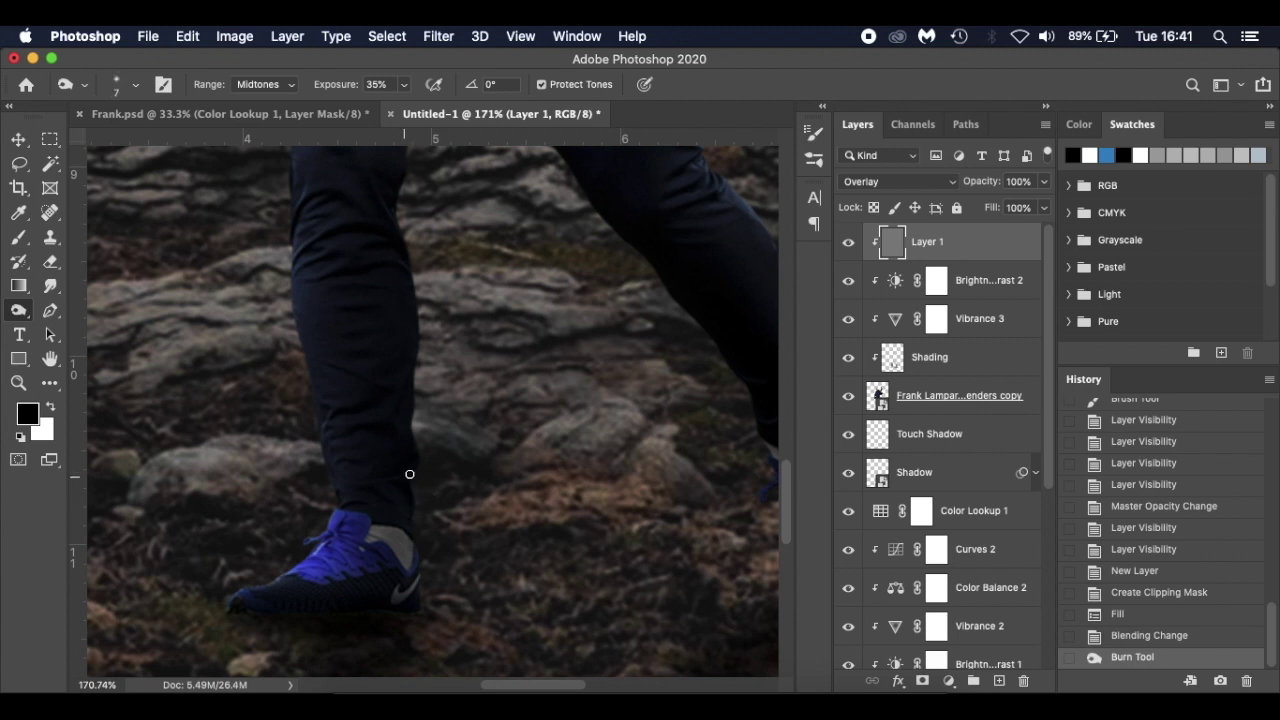
{"action": "mouse_move", "coordinate": [397, 467]}
{"action": "left_mouse_down"}
{"action": "mouse_move", "coordinate": [389, 421]}
{"action": "mouse_move", "coordinate": [344, 437]}
{"action": "left_mouse_up"}
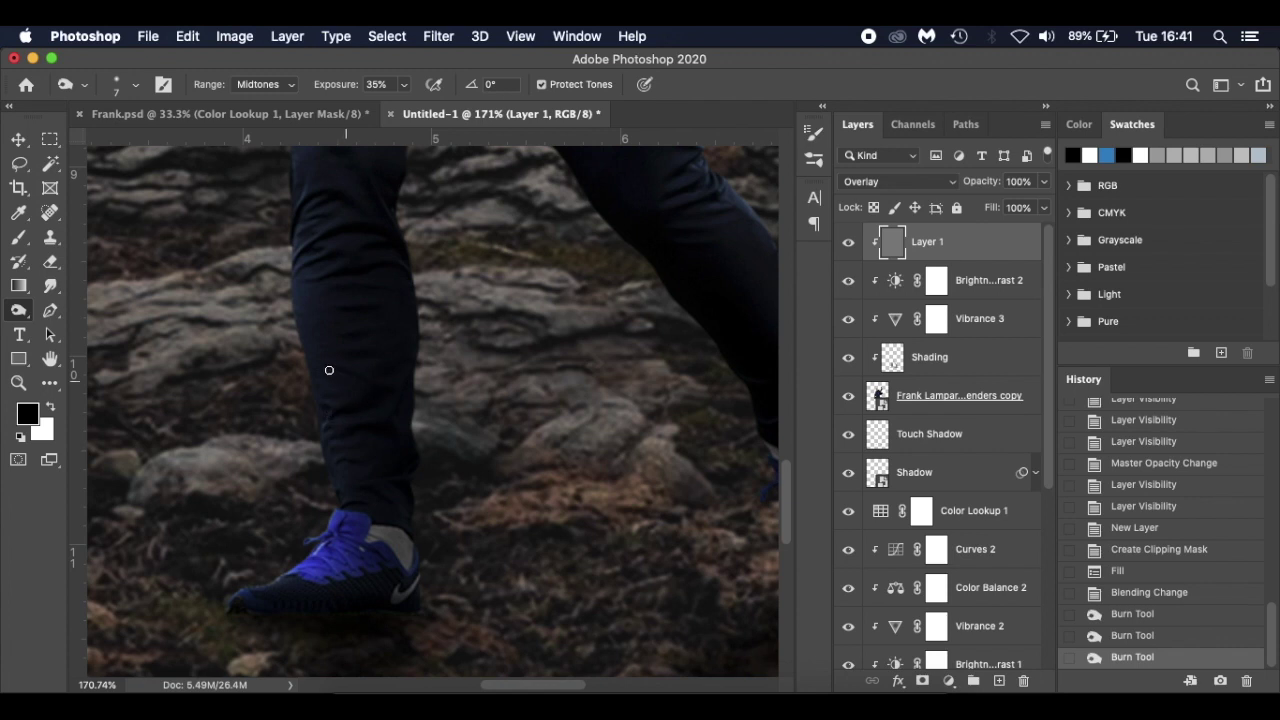
{"action": "left_click_drag", "start_coordinate": [329, 370], "coordinate": [358, 375]}
{"action": "scroll", "coordinate": [340, 385], "scroll_direction": "up", "scroll_amount": 3}
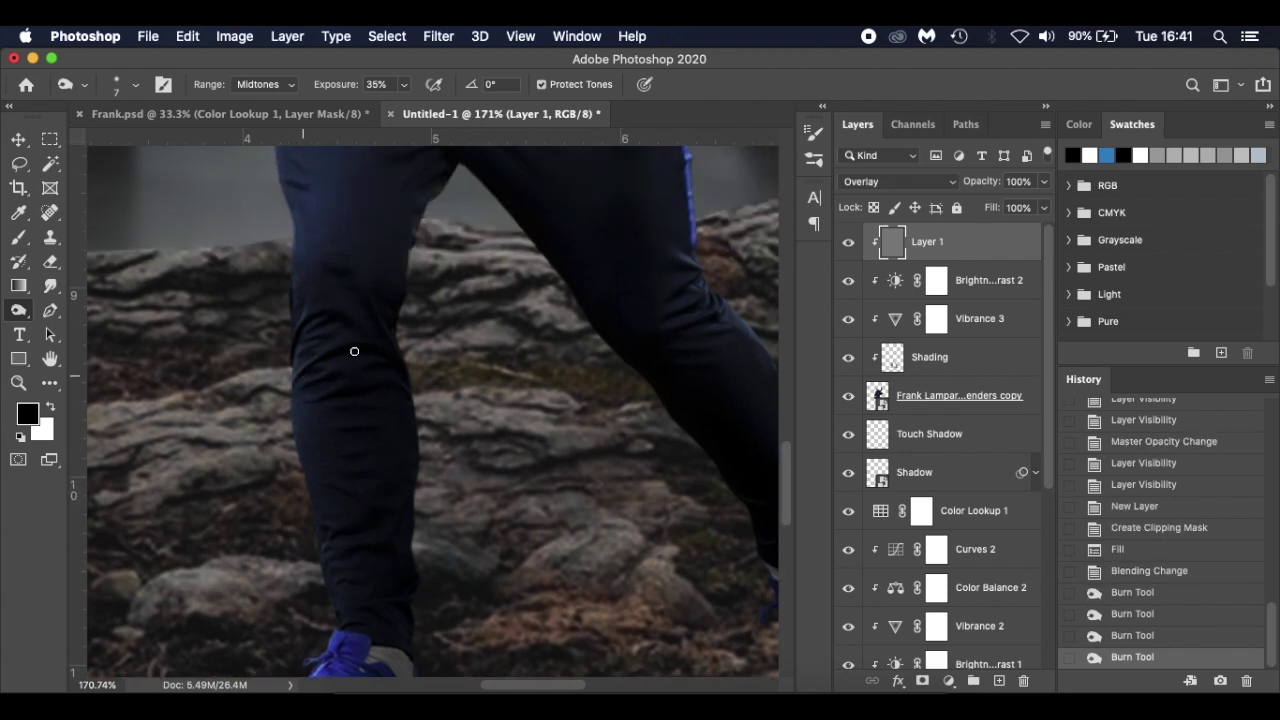
{"action": "mouse_move", "coordinate": [336, 348]}
{"action": "left_mouse_down"}
{"action": "mouse_move", "coordinate": [288, 348]}
{"action": "mouse_move", "coordinate": [294, 357]}
{"action": "mouse_move", "coordinate": [309, 317]}
{"action": "mouse_move", "coordinate": [343, 325]}
{"action": "mouse_move", "coordinate": [286, 363]}
{"action": "left_mouse_up"}
{"action": "left_click", "coordinate": [848, 242]}
{"action": "left_click", "coordinate": [848, 242]}
- Burn the toe and lower edge of the rear shoe, enlarging the brush to size 20
{"action": "scroll", "coordinate": [479, 381], "scroll_direction": "down", "scroll_amount": 4}
{"action": "scroll", "coordinate": [479, 381], "scroll_direction": "right", "scroll_amount": 5}
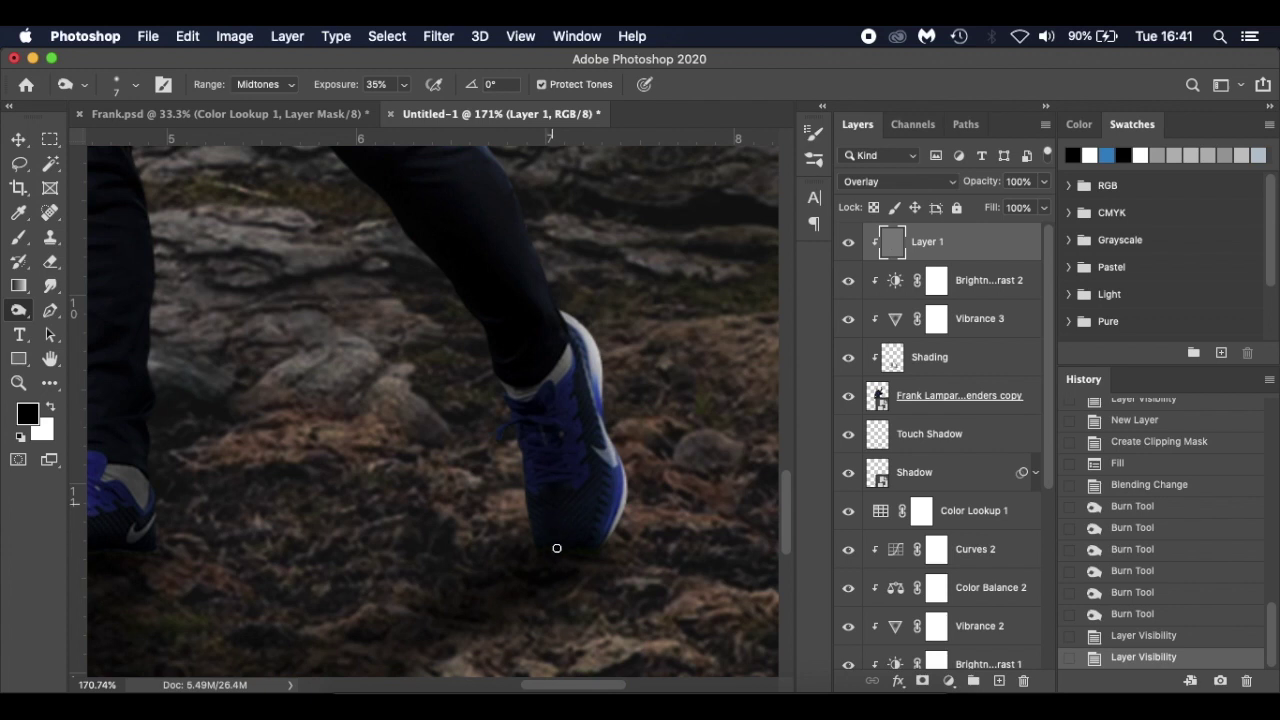
{"action": "mouse_move", "coordinate": [557, 571]}
{"action": "left_mouse_down"}
{"action": "mouse_move", "coordinate": [577, 586]}
{"action": "mouse_move", "coordinate": [571, 570]}
{"action": "left_mouse_up"}
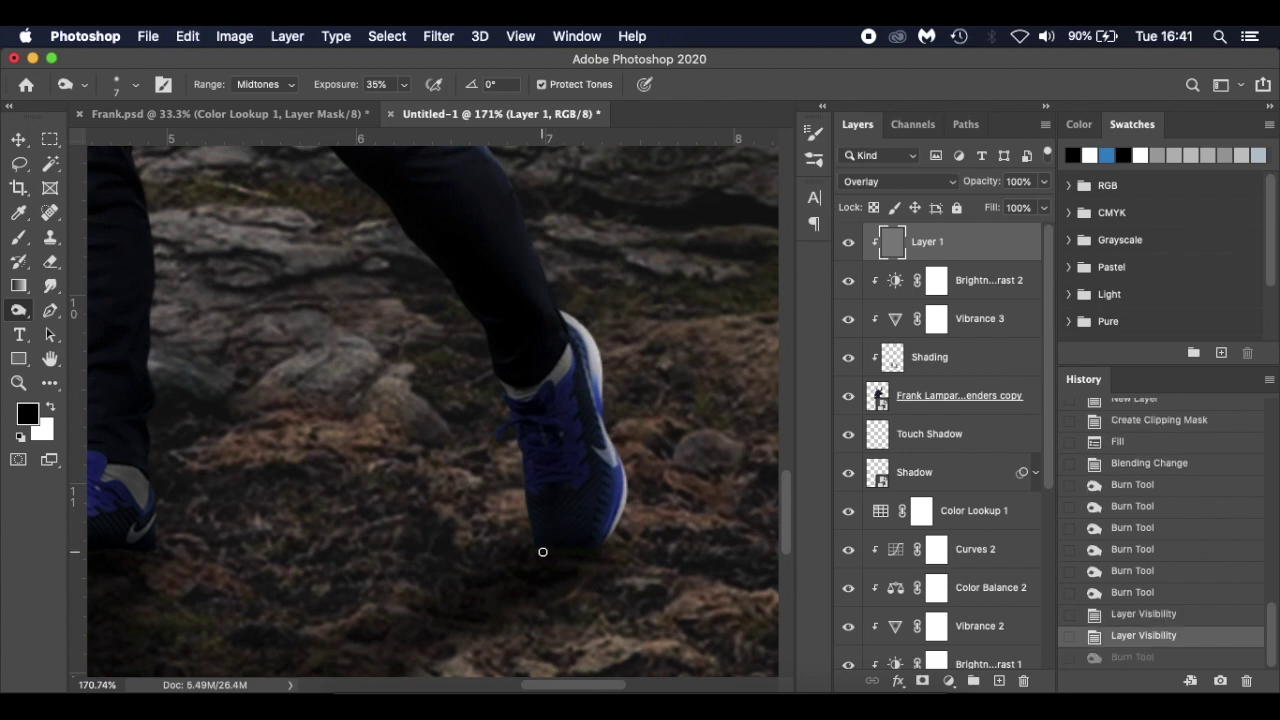
{"action": "key", "text": "super+shift+z"}
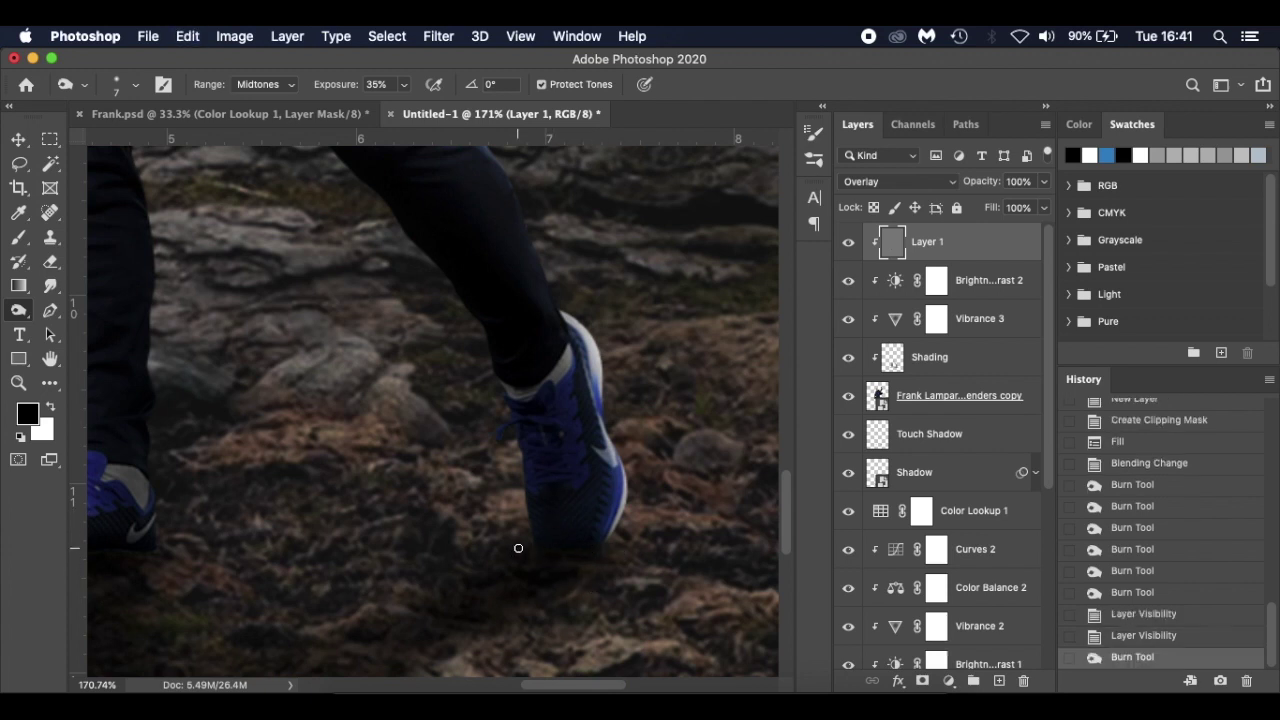
{"action": "scroll", "coordinate": [518, 548], "scroll_direction": "up", "scroll_amount": 2}
{"action": "key", "text": "bracketright"}
{"action": "key", "text": "bracketright"}
{"action": "key", "text": "bracketright"}
{"action": "key", "text": "bracketright"}
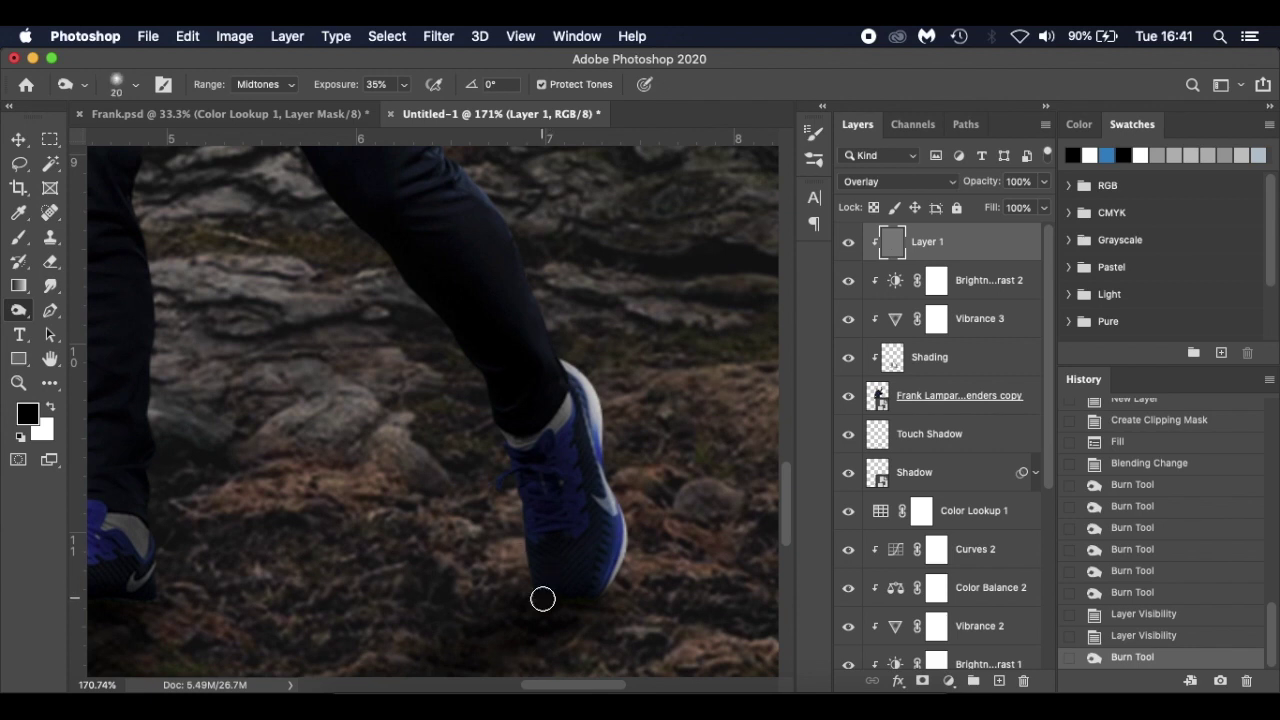
{"action": "left_click", "coordinate": [573, 600]}
{"action": "scroll", "coordinate": [573, 600], "scroll_direction": "up", "scroll_amount": 2}
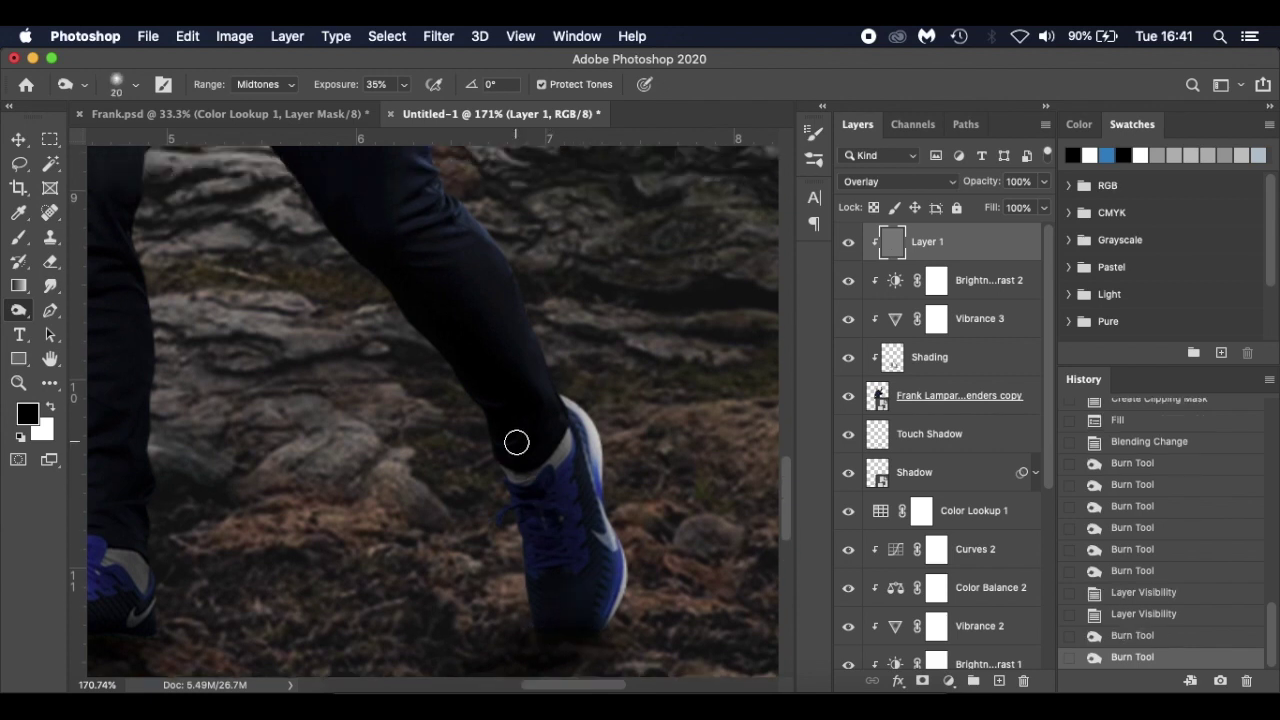
- Burn the rear trouser leg and the creases around its knee, reducing the brush to size 7 for the knee
{"action": "left_click", "coordinate": [429, 323]}
{"action": "scroll", "coordinate": [500, 415], "scroll_direction": "up", "scroll_amount": 5}
{"action": "scroll", "coordinate": [500, 415], "scroll_direction": "left", "scroll_amount": 2}
{"action": "key", "text": "bracketleft"}
{"action": "key", "text": "bracketleft"}
{"action": "key", "text": "bracketleft"}
{"action": "key", "text": "bracketleft"}
{"action": "key", "text": "bracketleft"}
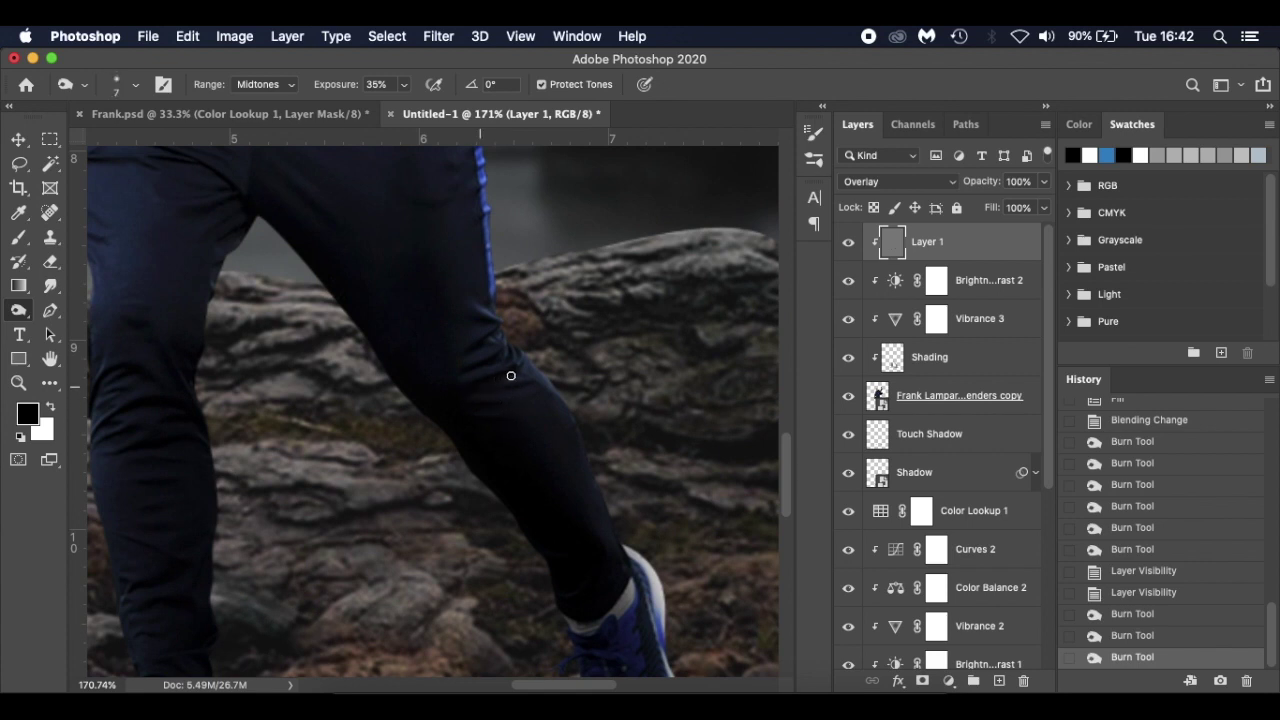
{"action": "left_click", "coordinate": [538, 391]}
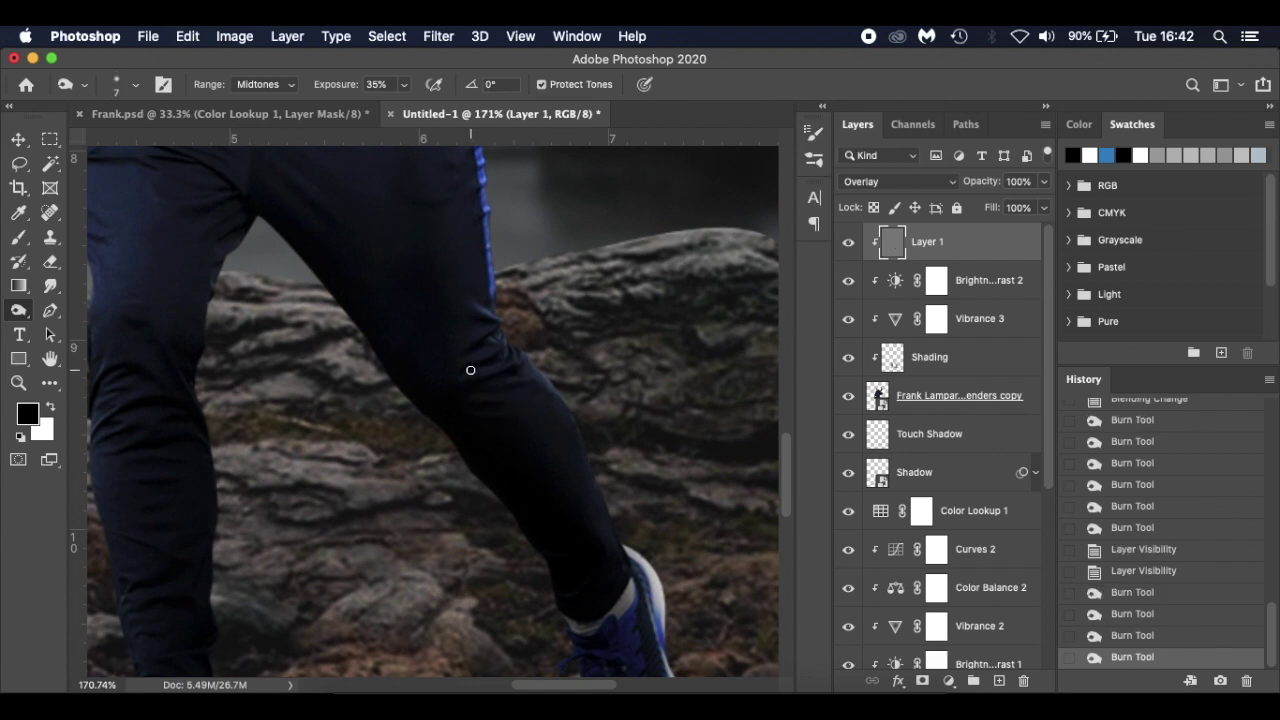
{"action": "left_click", "coordinate": [487, 358]}
{"action": "left_click", "coordinate": [488, 337]}
{"action": "left_click", "coordinate": [470, 316]}
- Burn the trouser folds around the crotch, upper thighs and hips
{"action": "scroll", "coordinate": [480, 330], "scroll_direction": "up", "scroll_amount": 5}
{"action": "scroll", "coordinate": [480, 330], "scroll_direction": "left", "scroll_amount": 8}
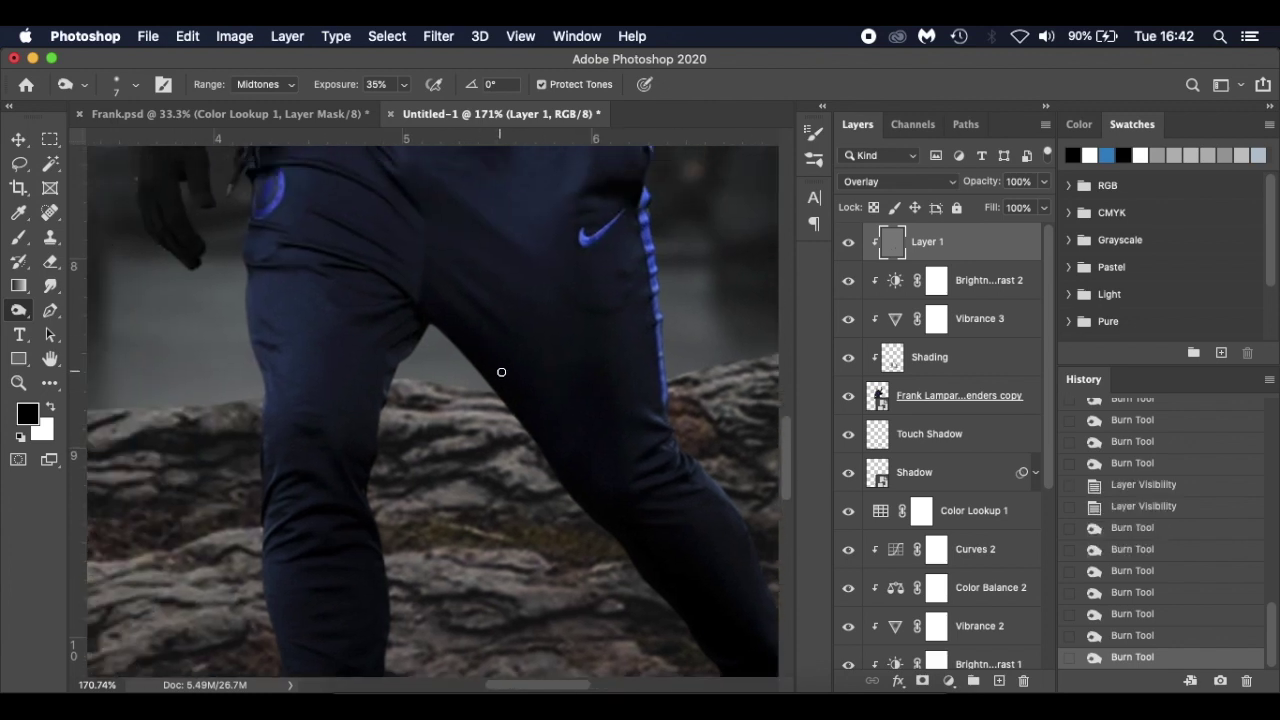
{"action": "left_click_drag", "start_coordinate": [409, 287], "coordinate": [499, 321]}
{"action": "left_click_drag", "start_coordinate": [441, 272], "coordinate": [382, 289]}
{"action": "mouse_move", "coordinate": [290, 242]}
{"action": "left_mouse_down"}
{"action": "mouse_move", "coordinate": [256, 226]}
{"action": "mouse_move", "coordinate": [273, 229]}
{"action": "mouse_move", "coordinate": [269, 262]}
{"action": "mouse_move", "coordinate": [245, 269]}
{"action": "mouse_move", "coordinate": [333, 279]}
{"action": "mouse_move", "coordinate": [406, 340]}
{"action": "mouse_move", "coordinate": [309, 278]}
{"action": "mouse_move", "coordinate": [367, 300]}
{"action": "left_mouse_up"}
{"action": "scroll", "coordinate": [331, 277], "scroll_direction": "up", "scroll_amount": 3}
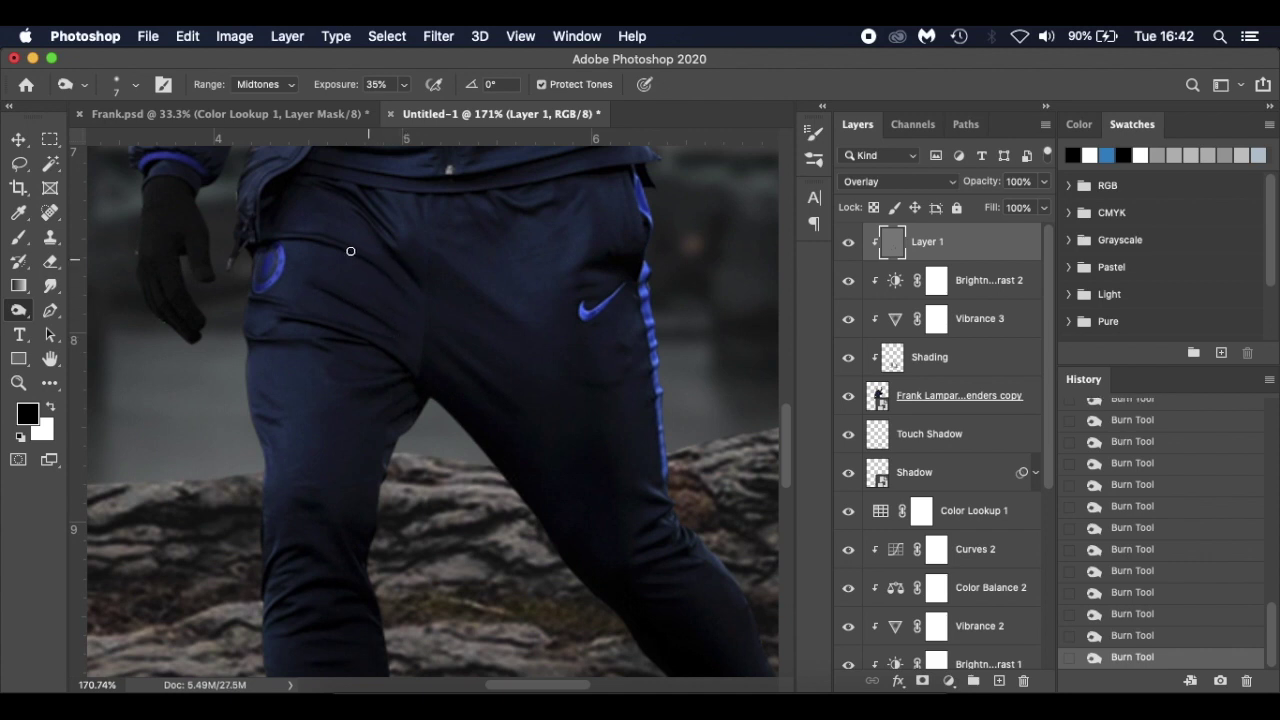
{"action": "scroll", "coordinate": [267, 243], "scroll_direction": "up", "scroll_amount": 5}
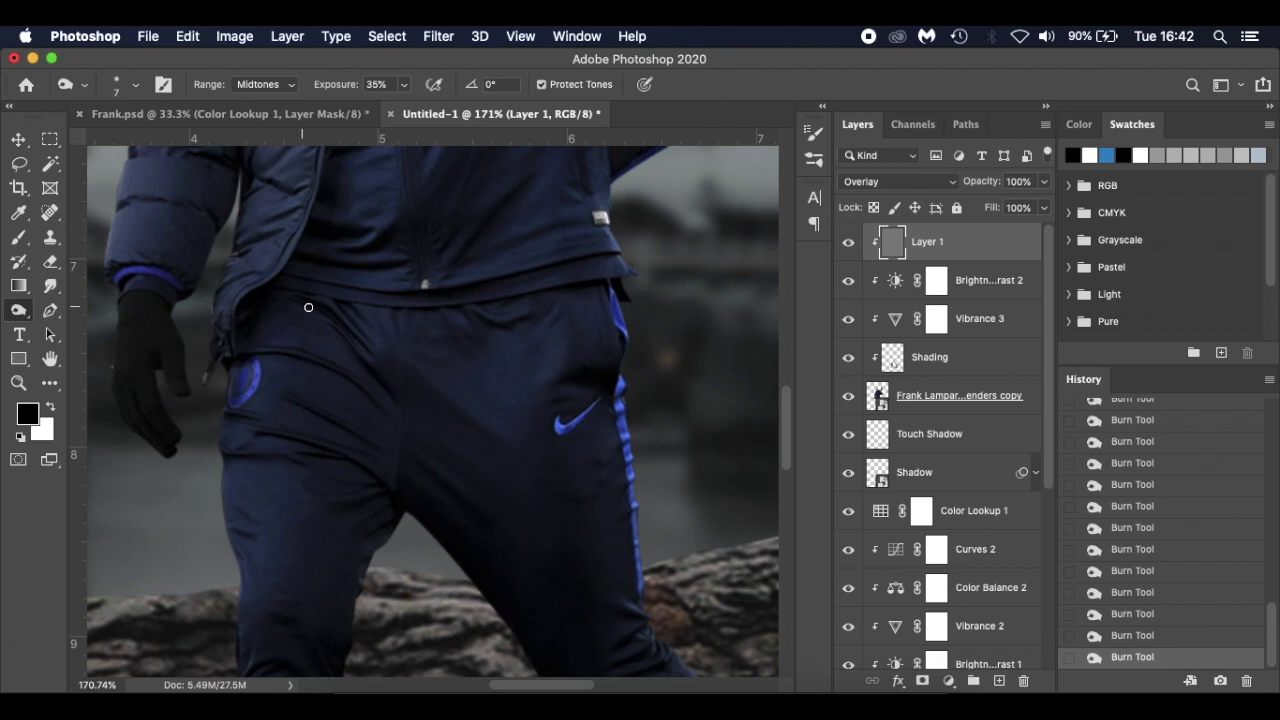
- Burn the creases of the tracksuit top from the hem to the blue chest band with brush sizes 9 and 8
{"action": "key", "text": "bracketright"}
{"action": "key", "text": "bracketright"}
{"action": "scroll", "coordinate": [449, 303], "scroll_direction": "up", "scroll_amount": 10}
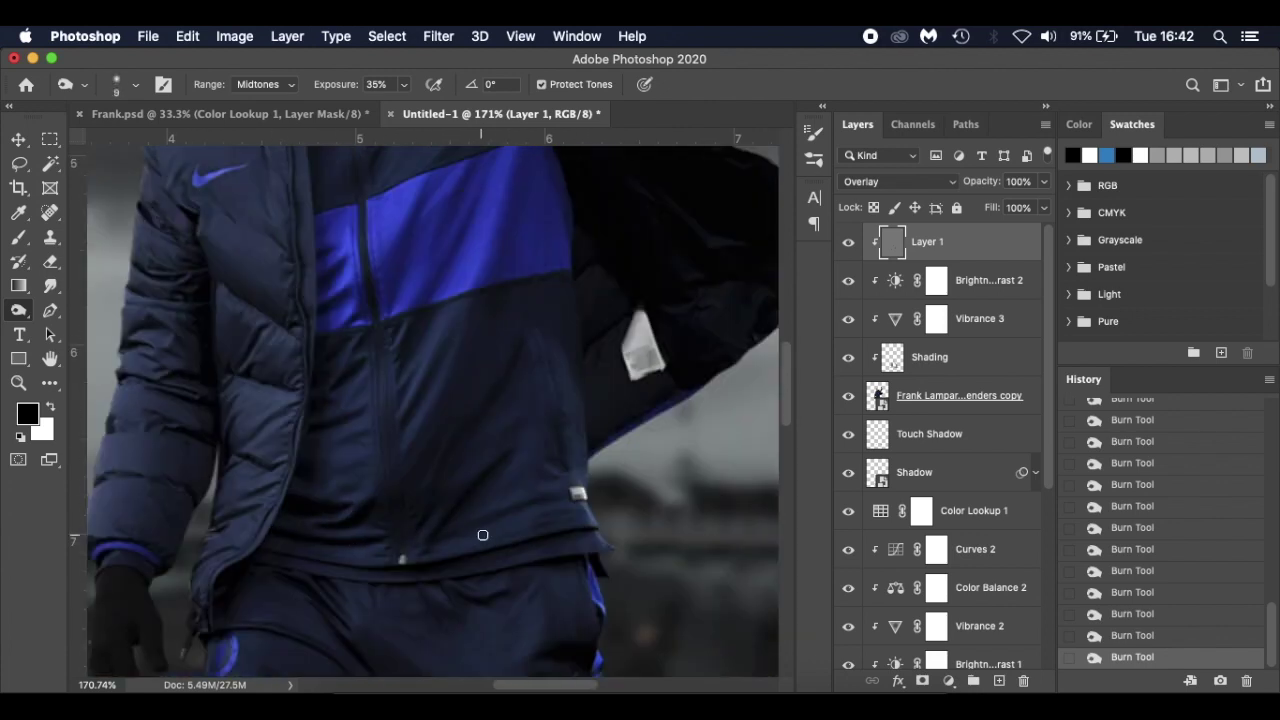
{"action": "scroll", "coordinate": [429, 497], "scroll_direction": "up", "scroll_amount": 5}
{"action": "scroll", "coordinate": [429, 497], "scroll_direction": "right", "scroll_amount": 2}
{"action": "key", "text": "bracketleft"}
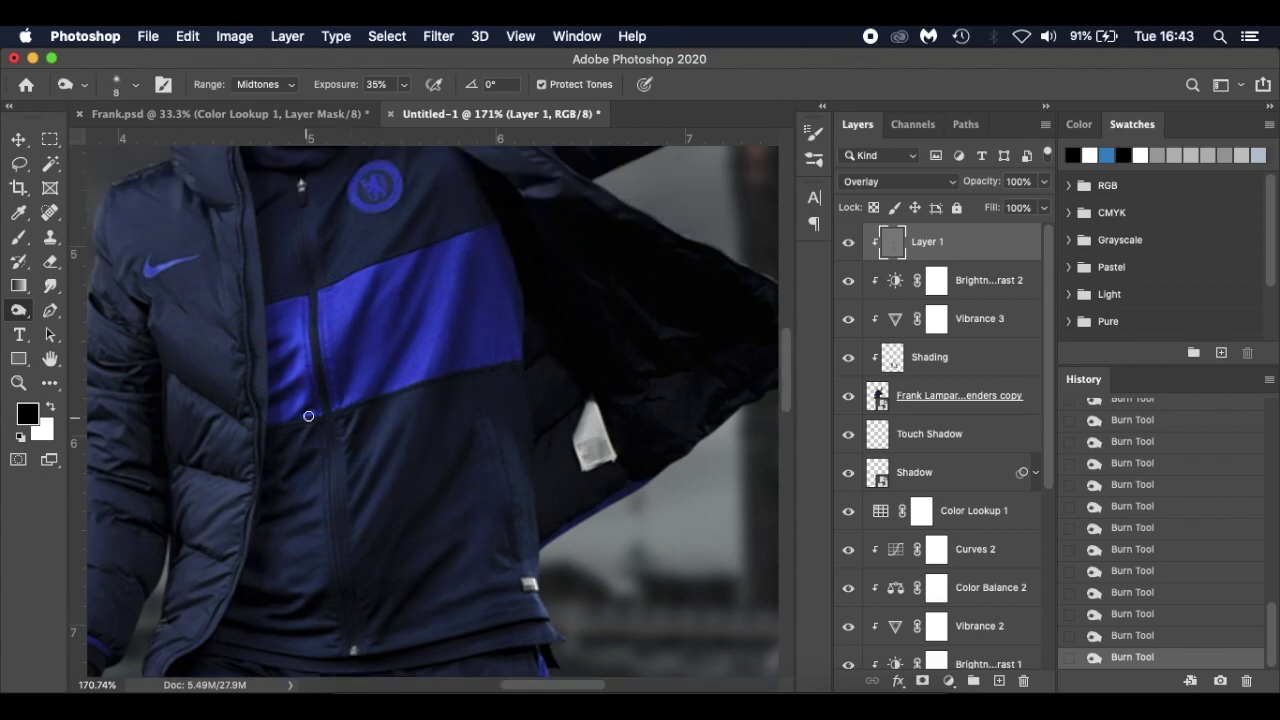
{"action": "scroll", "coordinate": [279, 346], "scroll_direction": "up", "scroll_amount": 5}
{"action": "scroll", "coordinate": [283, 370], "scroll_direction": "left", "scroll_amount": 5}
{"action": "scroll", "coordinate": [283, 370], "scroll_direction": "down", "scroll_amount": 6}
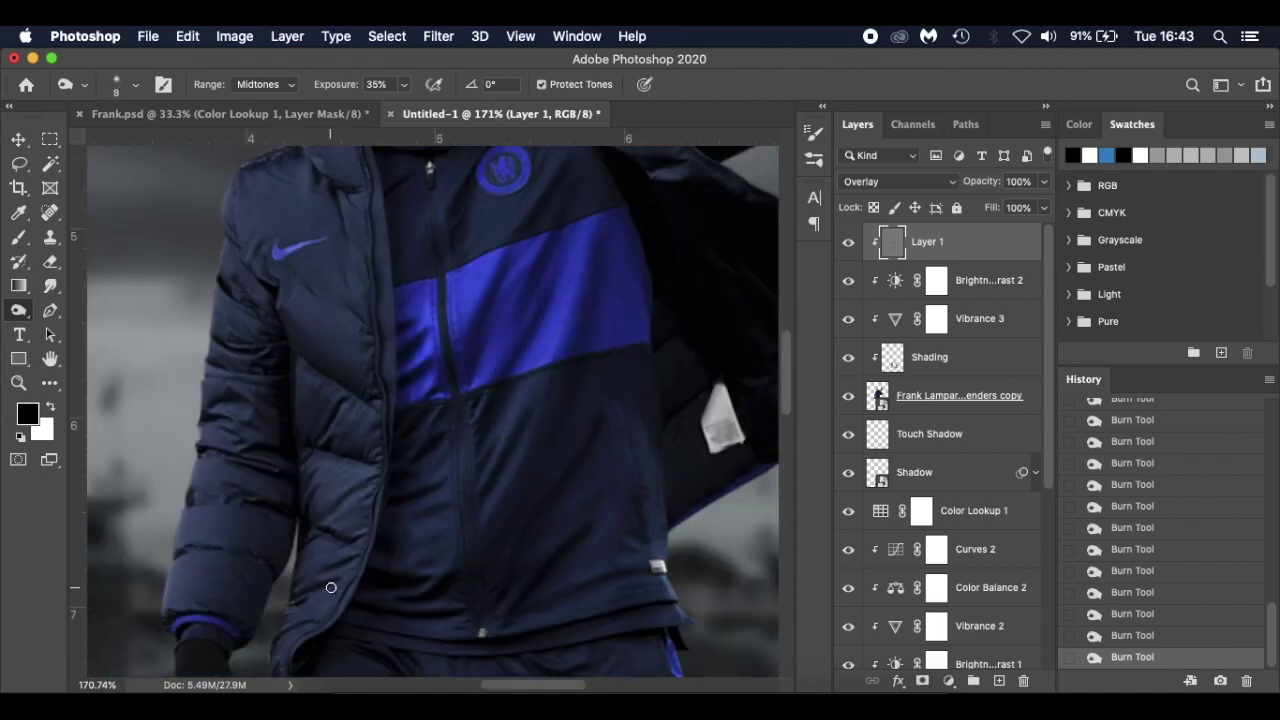
- Burn the padded jacket's sleeve seams with a size 10 brush and its open inner lining with a size 35 brush
{"action": "key", "text": "bracketright"}
{"action": "scroll", "coordinate": [280, 430], "scroll_direction": "down", "scroll_amount": 8}
{"action": "key", "text": "bracketright"}
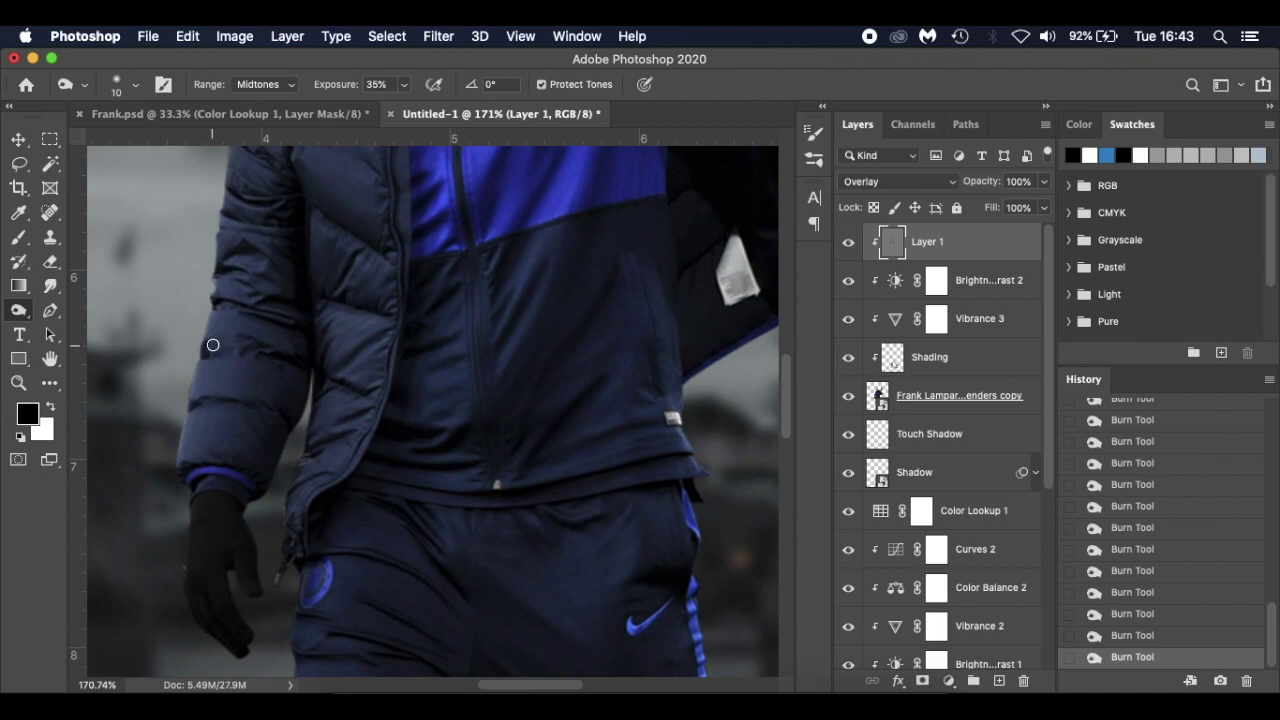
{"action": "scroll", "coordinate": [247, 308], "scroll_direction": "up", "scroll_amount": 5}
{"action": "scroll", "coordinate": [247, 308], "scroll_direction": "up", "scroll_amount": 10}
{"action": "scroll", "coordinate": [300, 400], "scroll_direction": "right", "scroll_amount": 8}
{"action": "scroll", "coordinate": [466, 491], "scroll_direction": "down", "scroll_amount": 3}
{"action": "scroll", "coordinate": [514, 463], "scroll_direction": "down", "scroll_amount": 12}
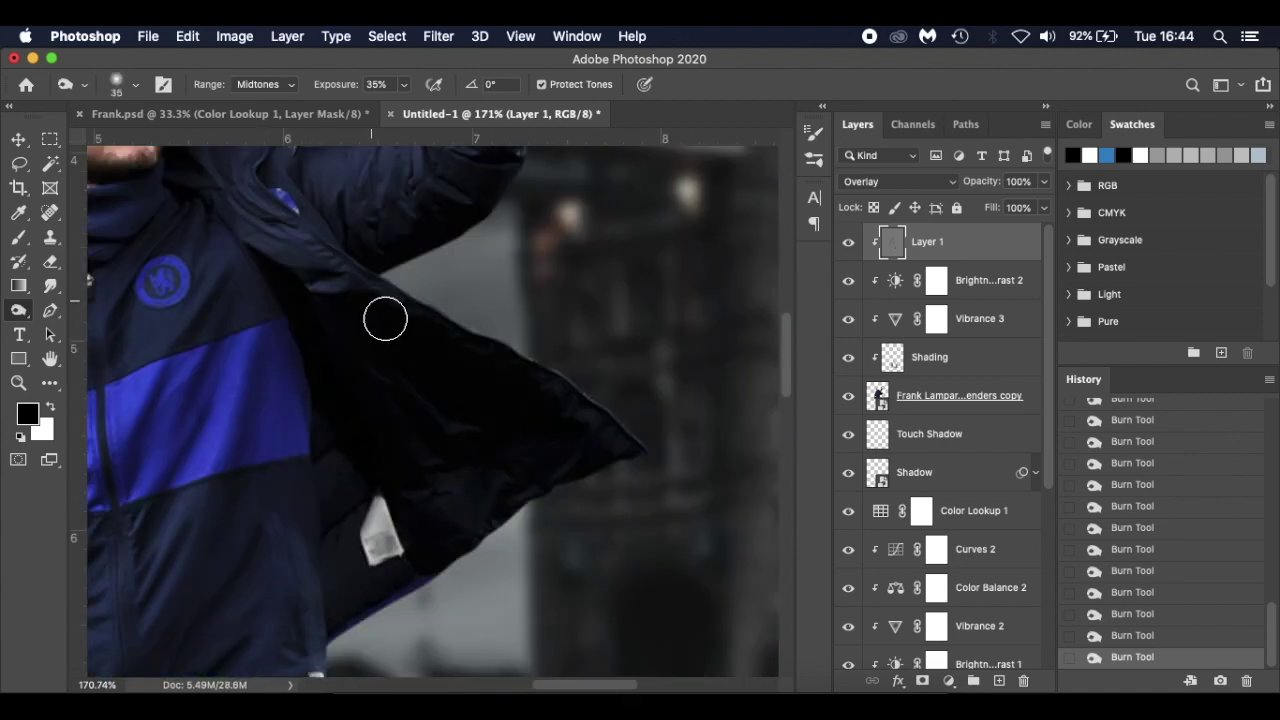
- Burn the shadow areas of the face with a size 9 brush
{"action": "scroll", "coordinate": [386, 314], "scroll_direction": "left", "scroll_amount": 8}
{"action": "scroll", "coordinate": [400, 411], "scroll_direction": "up", "scroll_amount": 8}
{"action": "key", "text": "bracketleft"}
{"action": "scroll", "coordinate": [394, 313], "scroll_direction": "up", "scroll_amount": 4}
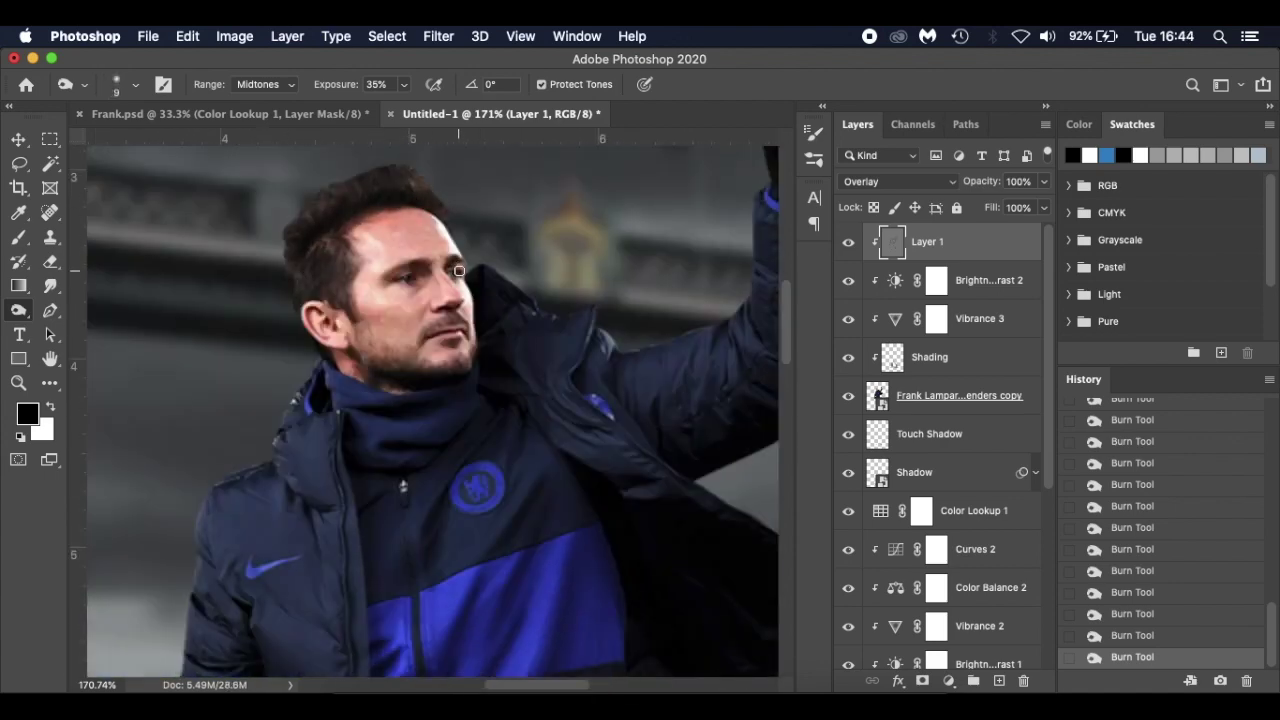
- Compare the whole figure with and without the gray Overlay burn layer by toggling its visibility
{"action": "key", "text": "super+0"}
{"action": "left_click", "coordinate": [848, 242]}
{"action": "left_click", "coordinate": [848, 242]}
{"action": "left_click", "coordinate": [848, 242]}
{"action": "left_click", "coordinate": [848, 242]}
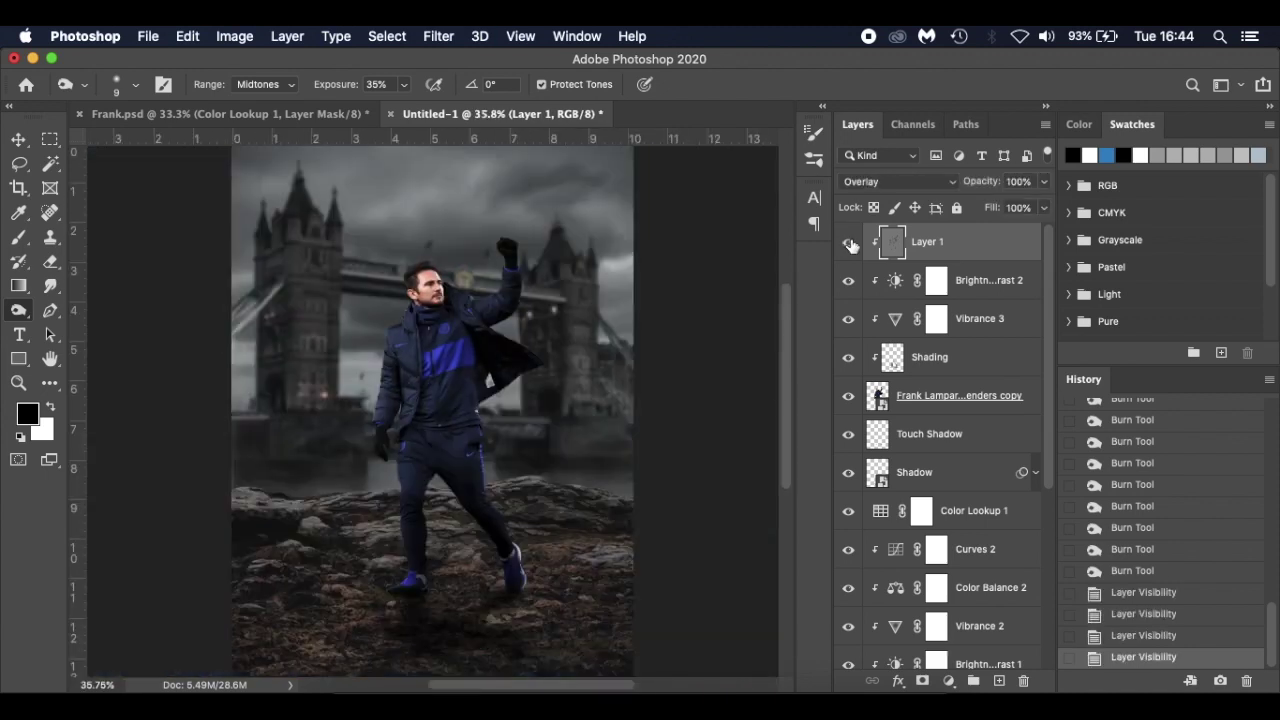
{"action": "left_click", "coordinate": [848, 243]}
{"action": "left_click", "coordinate": [848, 243]}
{"action": "left_click", "coordinate": [848, 243]}
{"action": "left_click", "coordinate": [848, 243]}
{"action": "left_click", "coordinate": [848, 243]}
{"action": "left_click", "coordinate": [848, 243]}
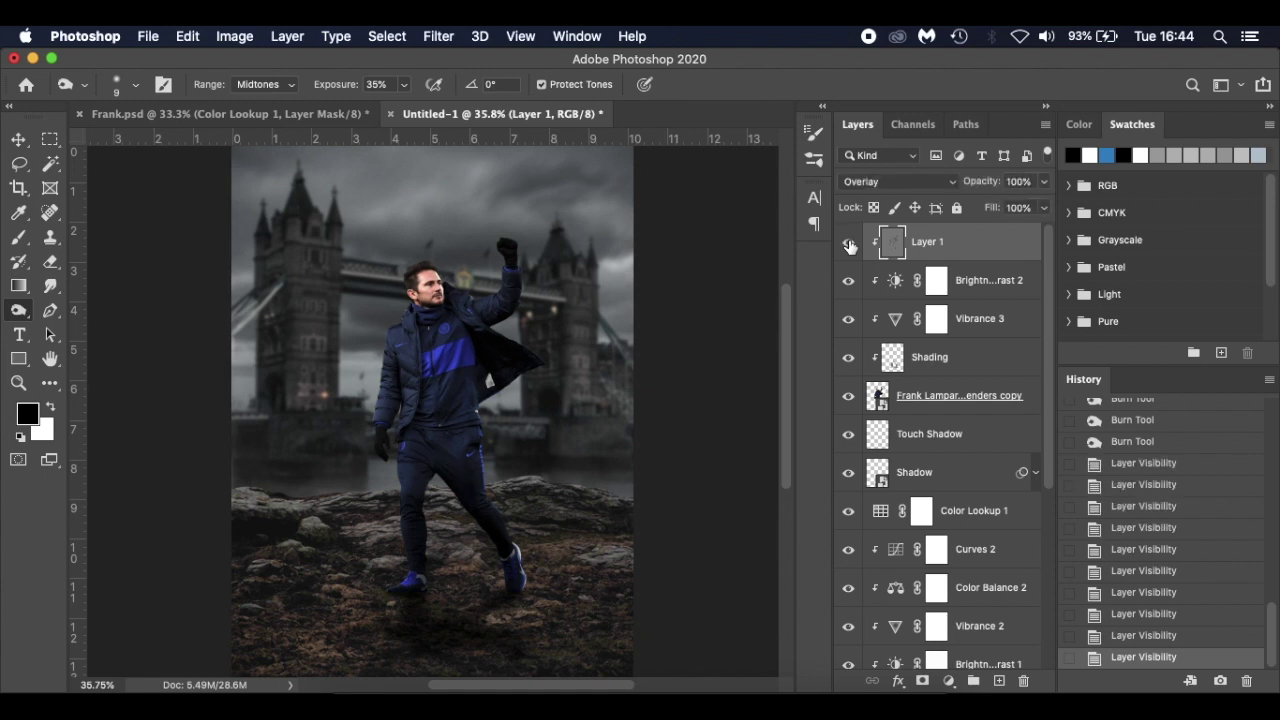
- Toggle Layer 1's visibility to check the burned shadows against the unburned figure
{"action": "left_click", "coordinate": [848, 243]}
{"action": "left_click", "coordinate": [848, 243]}
{"action": "left_click", "coordinate": [849, 244]}
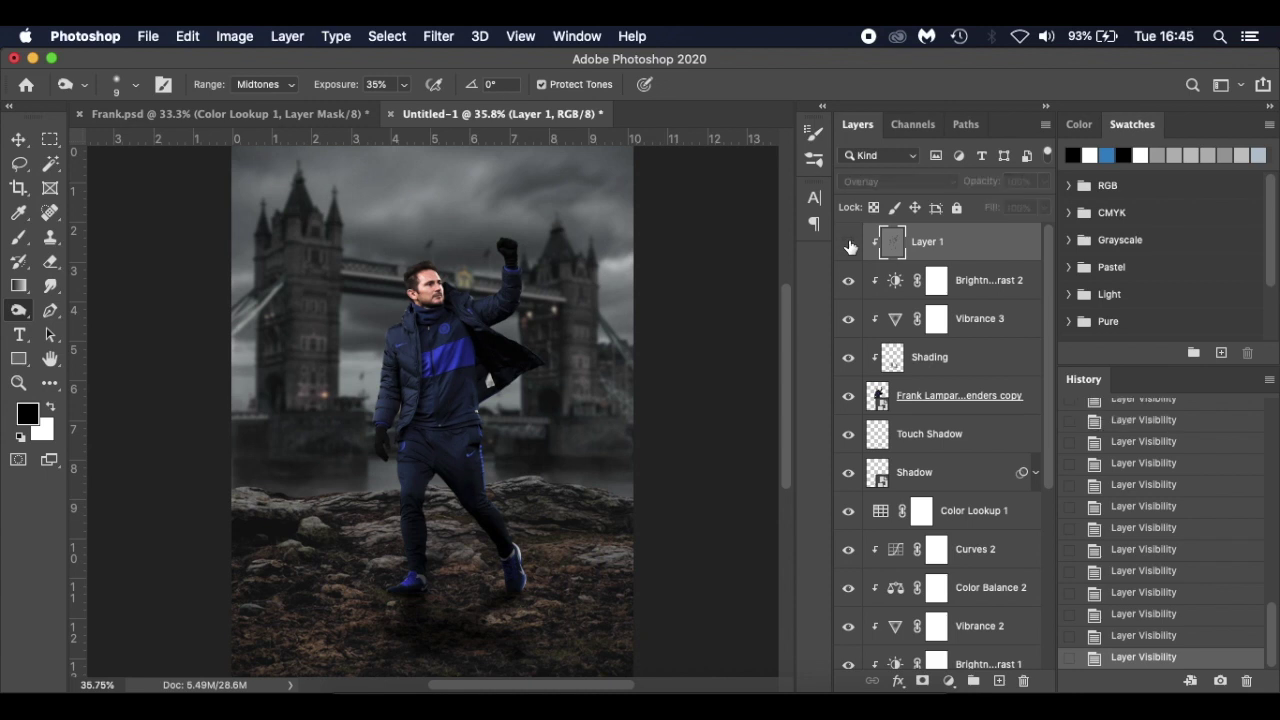
{"action": "left_click", "coordinate": [849, 244]}
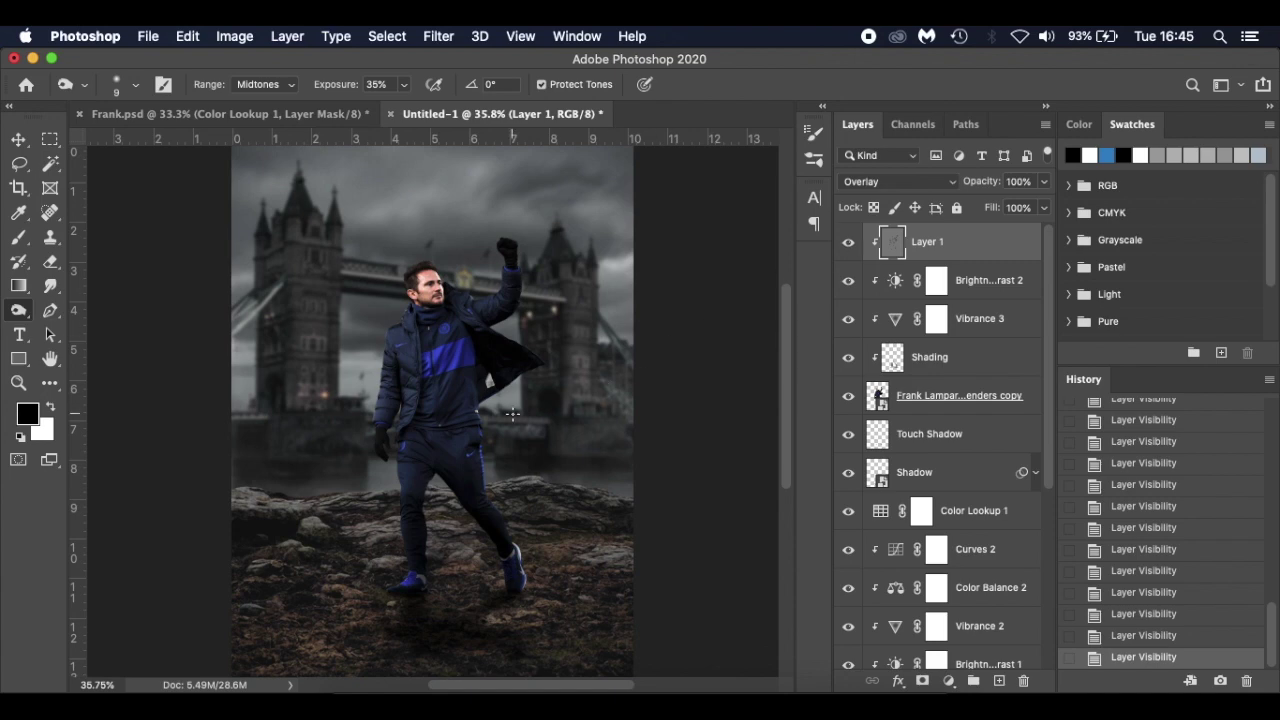
- Dodge the shoes and the edge of the trouser leg with a size 20 Dodge brush, Highlights range, 10% exposure
{"action": "scroll", "coordinate": [512, 413], "scroll_direction": "up", "scroll_amount": 5}
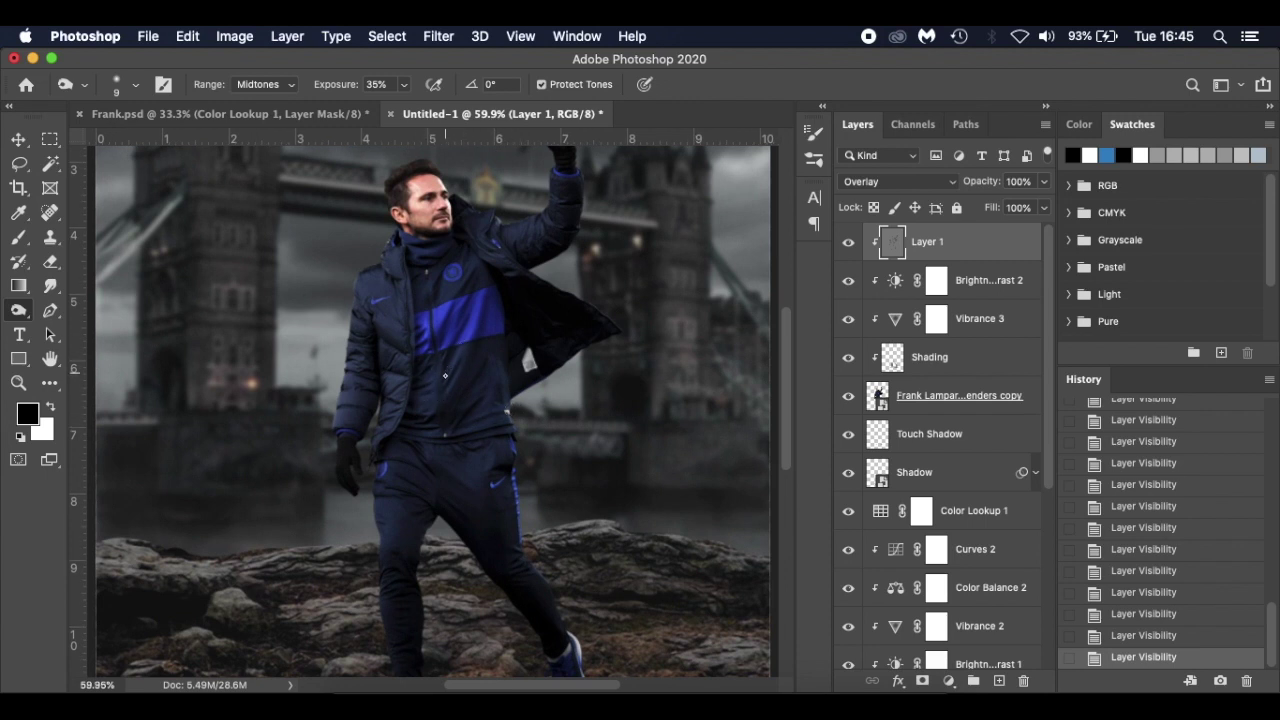
{"action": "key", "text": "bracketright"}
{"action": "right_click", "coordinate": [21, 316]}
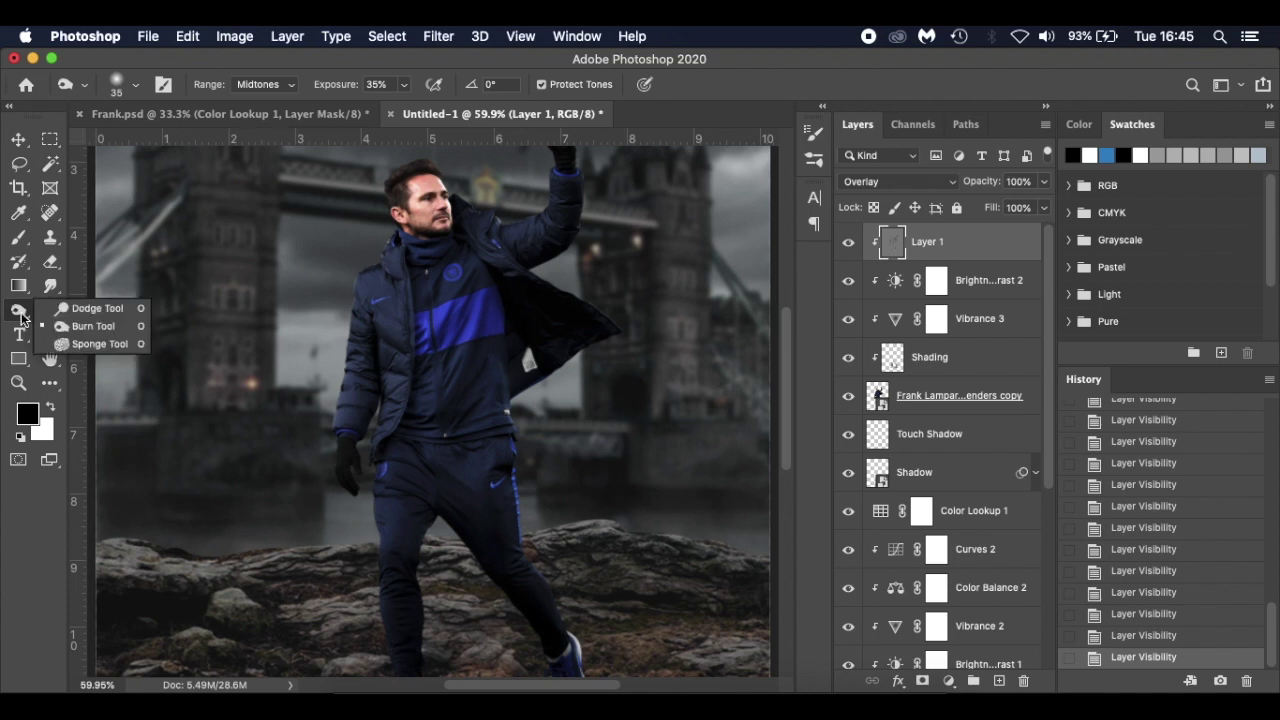
{"action": "left_click", "coordinate": [95, 308]}
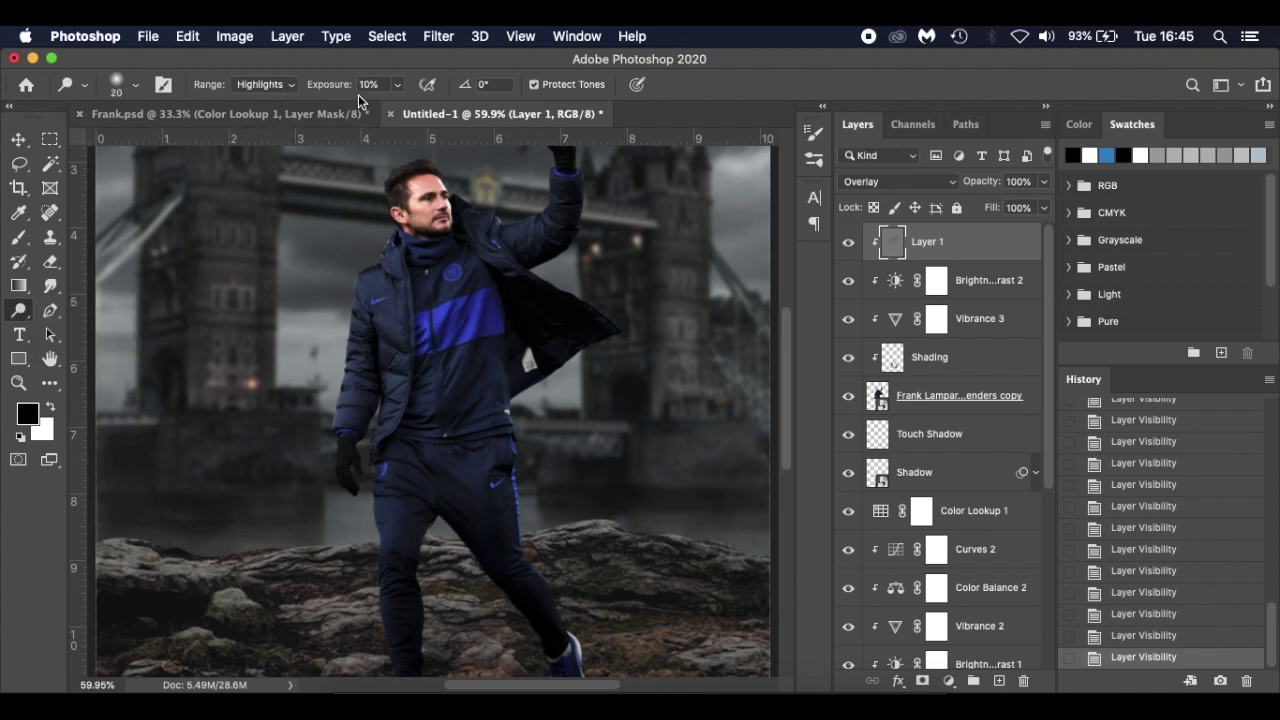
{"action": "scroll", "coordinate": [391, 363], "scroll_direction": "down", "scroll_amount": 3}
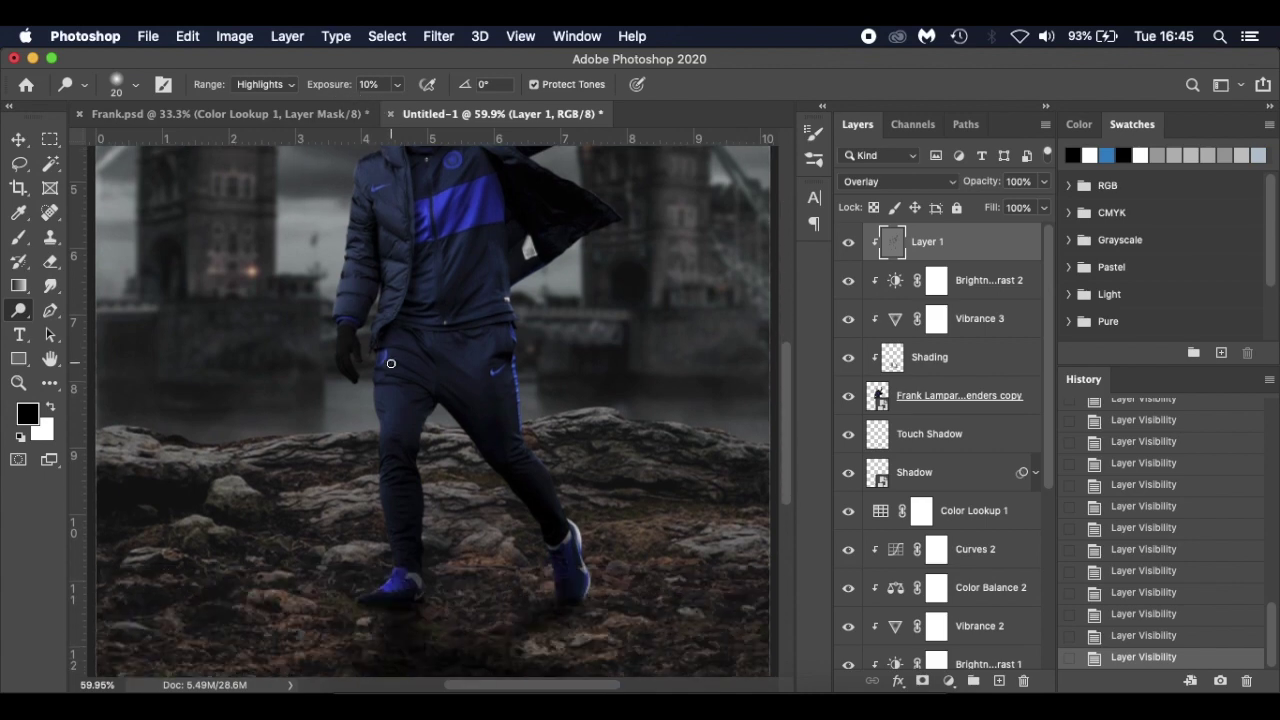
{"action": "scroll", "coordinate": [391, 363], "scroll_direction": "up", "scroll_amount": 3}
{"action": "scroll", "coordinate": [391, 363], "scroll_direction": "down", "scroll_amount": 1}
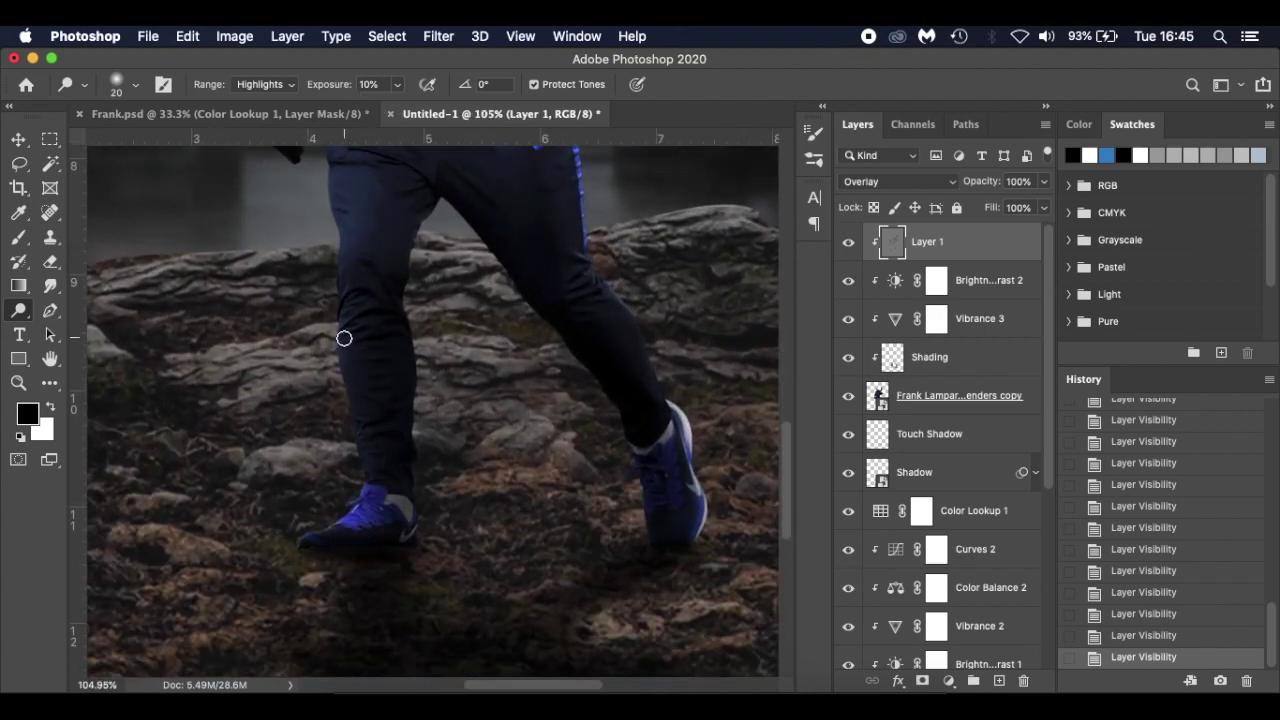
{"action": "left_click_drag", "start_coordinate": [317, 537], "coordinate": [308, 540]}
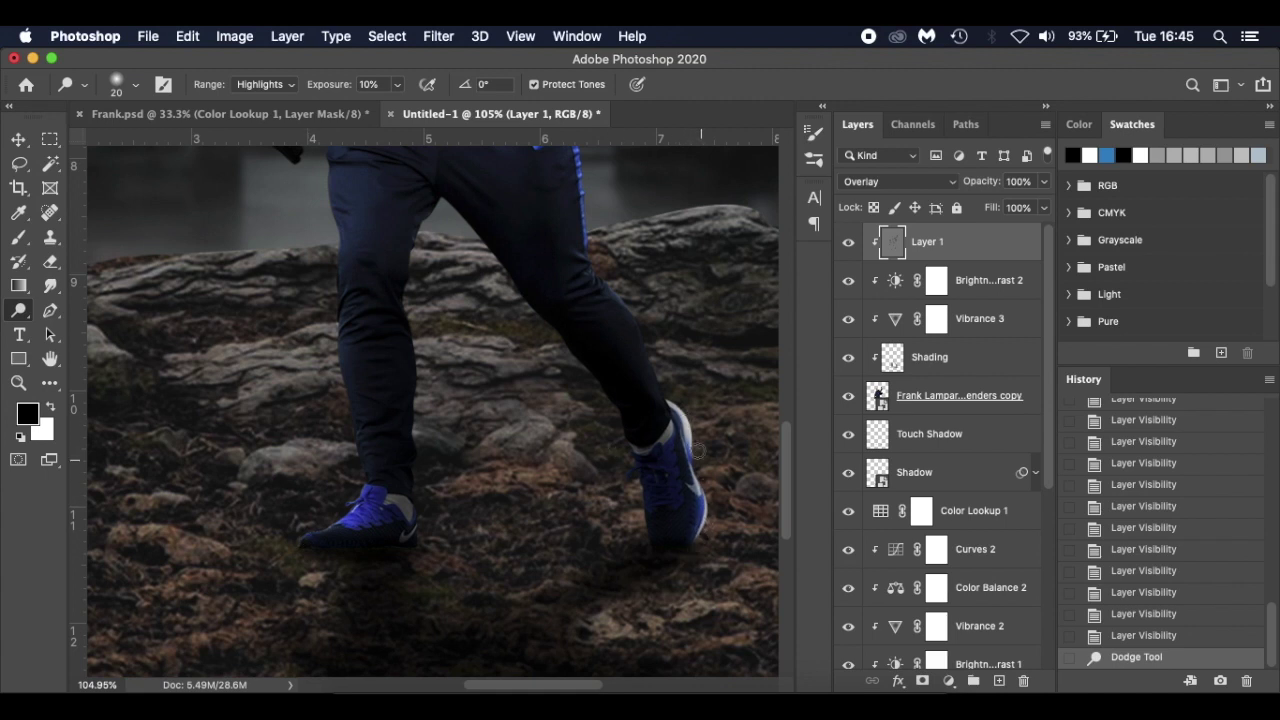
{"action": "left_click_drag", "start_coordinate": [622, 314], "coordinate": [588, 270]}
{"action": "scroll", "coordinate": [586, 268], "scroll_direction": "up", "scroll_amount": 1}
{"action": "left_click", "coordinate": [583, 238]}
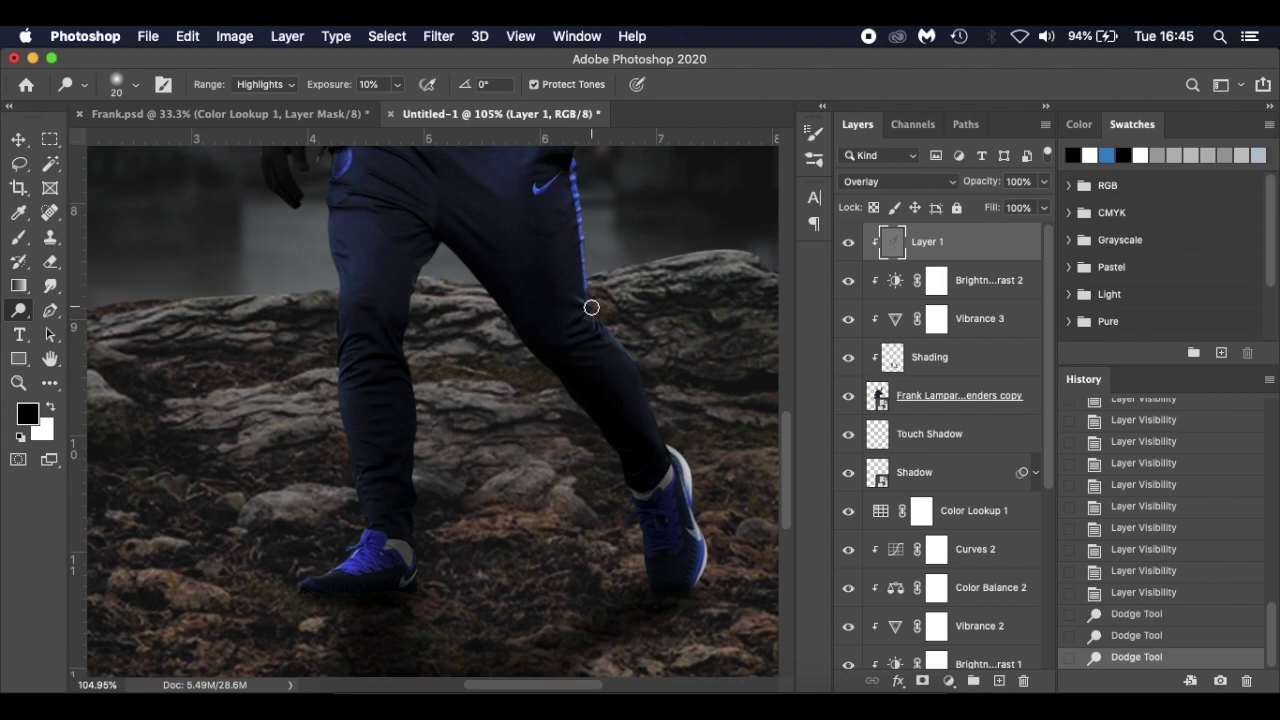
- Dodge the fabric creases on the planted lower leg below the knee with a size 10 brush
{"action": "scroll", "coordinate": [589, 306], "scroll_direction": "up", "scroll_amount": 5}
{"action": "key", "text": "bracketleft"}
{"action": "key", "text": "bracketleft"}
{"action": "key", "text": "bracketleft"}
{"action": "key", "text": "bracketleft"}
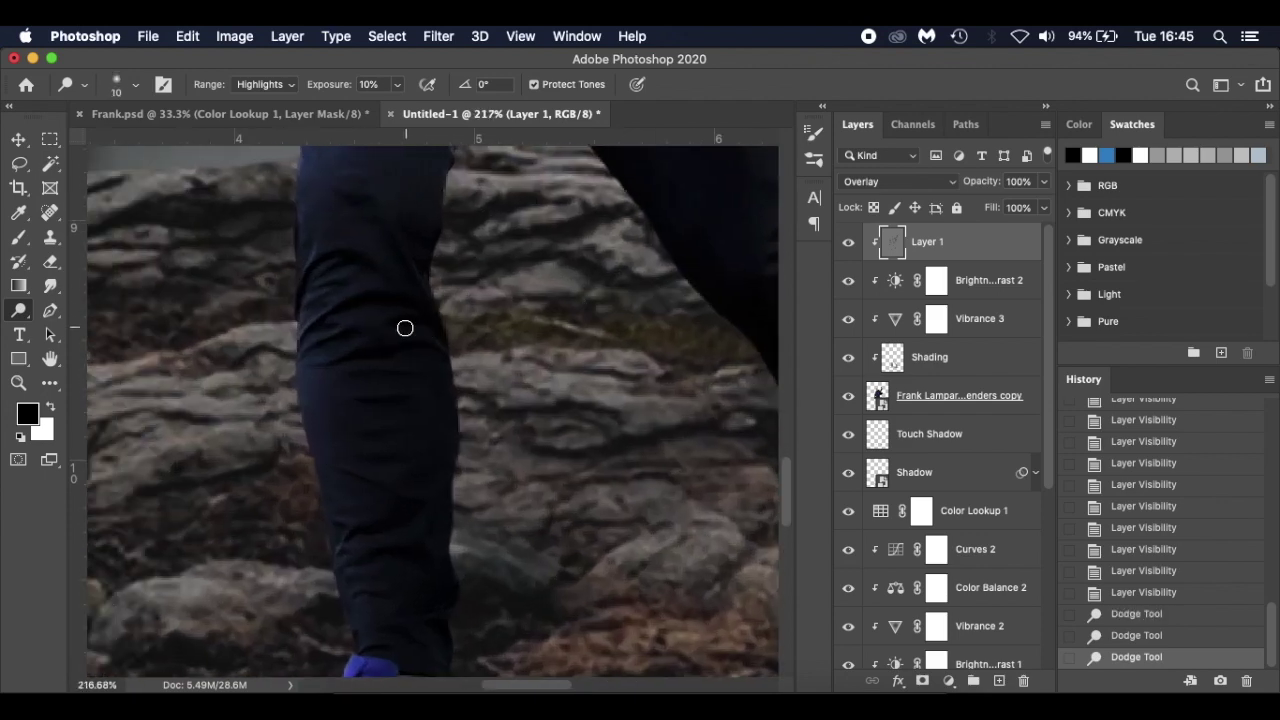
{"action": "mouse_move", "coordinate": [294, 349]}
{"action": "left_mouse_down"}
{"action": "mouse_move", "coordinate": [346, 328]}
{"action": "mouse_move", "coordinate": [317, 359]}
{"action": "mouse_move", "coordinate": [363, 351]}
{"action": "mouse_move", "coordinate": [324, 385]}
{"action": "left_mouse_up"}
{"action": "left_click_drag", "start_coordinate": [352, 530], "coordinate": [354, 528]}
- Dodge the fold highlights on the trouser thighs and hips with a size 6 brush
{"action": "scroll", "coordinate": [354, 528], "scroll_direction": "up", "scroll_amount": 10}
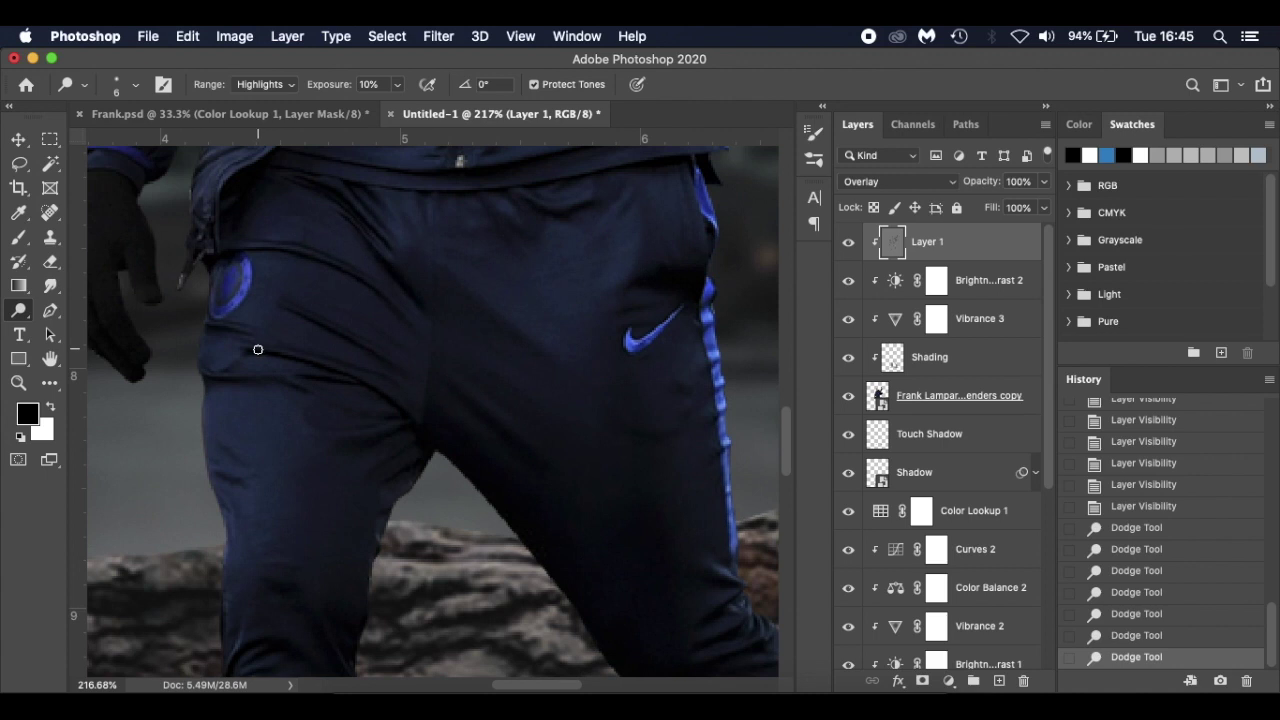
{"action": "left_click", "coordinate": [417, 401]}
{"action": "left_click_drag", "start_coordinate": [209, 374], "coordinate": [201, 360]}
{"action": "left_click", "coordinate": [408, 295]}
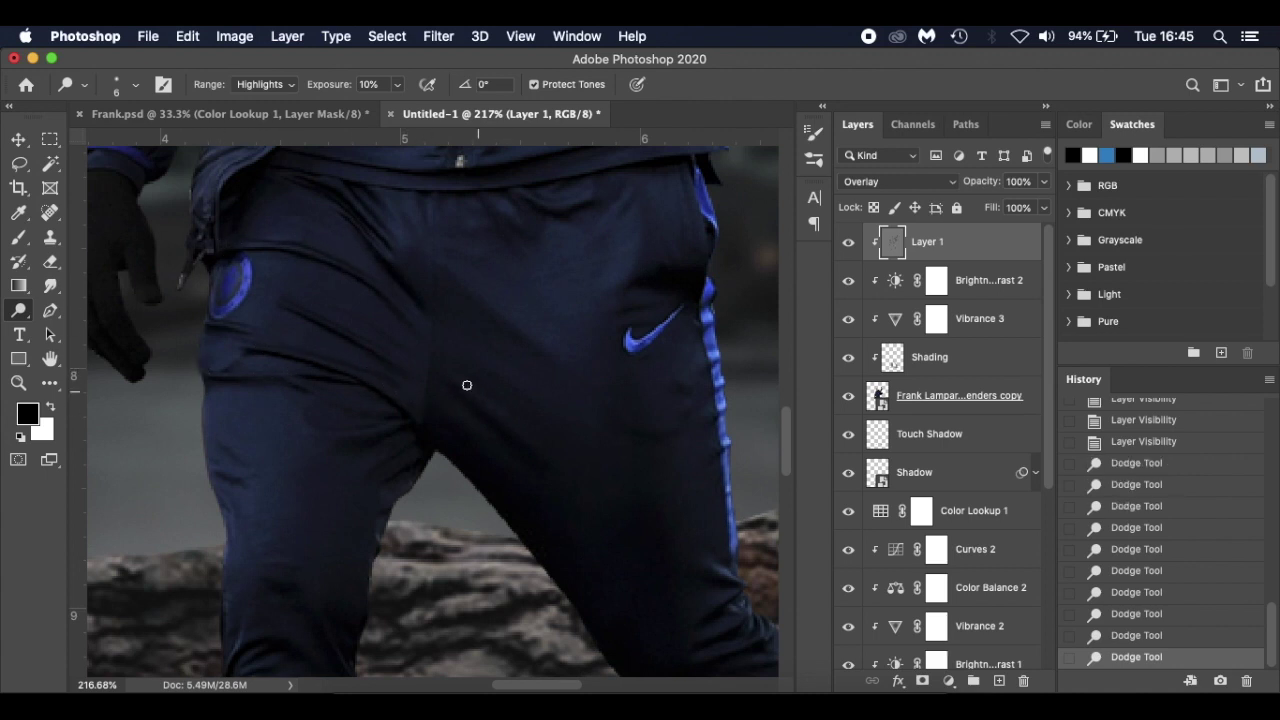
{"action": "left_click", "coordinate": [535, 445]}
{"action": "left_click", "coordinate": [474, 280]}
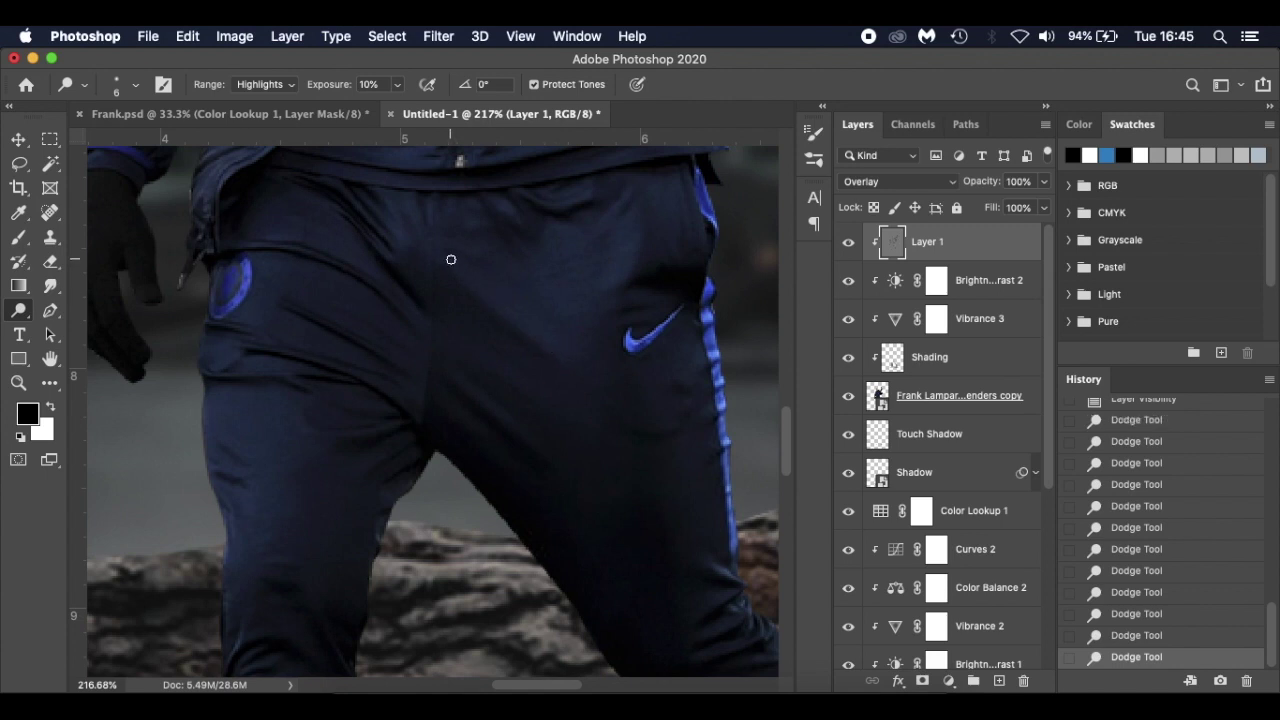
- Dodge the tracksuit top's highlights from the hem to the blue chest band with brush sizes 6 and 9, undoing the last stroke
{"action": "scroll", "coordinate": [449, 260], "scroll_direction": "up", "scroll_amount": 5}
{"action": "scroll", "coordinate": [451, 260], "scroll_direction": "up", "scroll_amount": 4}
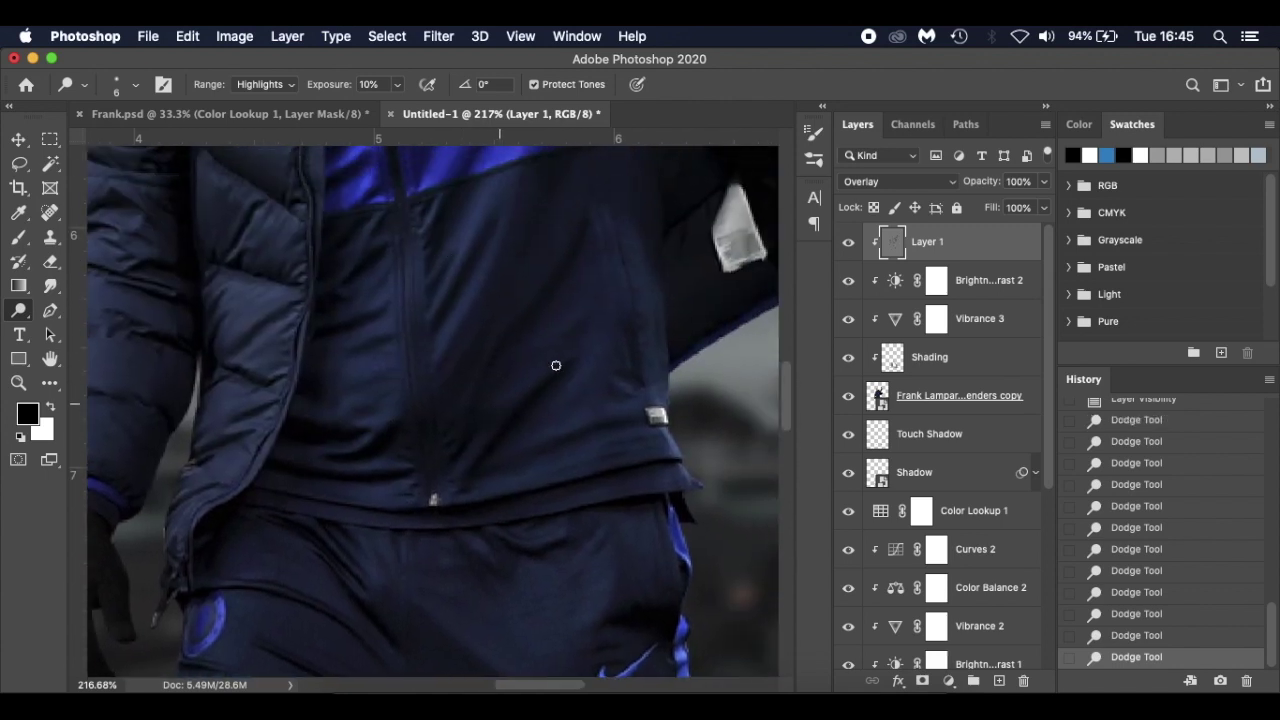
{"action": "left_click", "coordinate": [498, 406]}
{"action": "scroll", "coordinate": [367, 383], "scroll_direction": "up", "scroll_amount": 5}
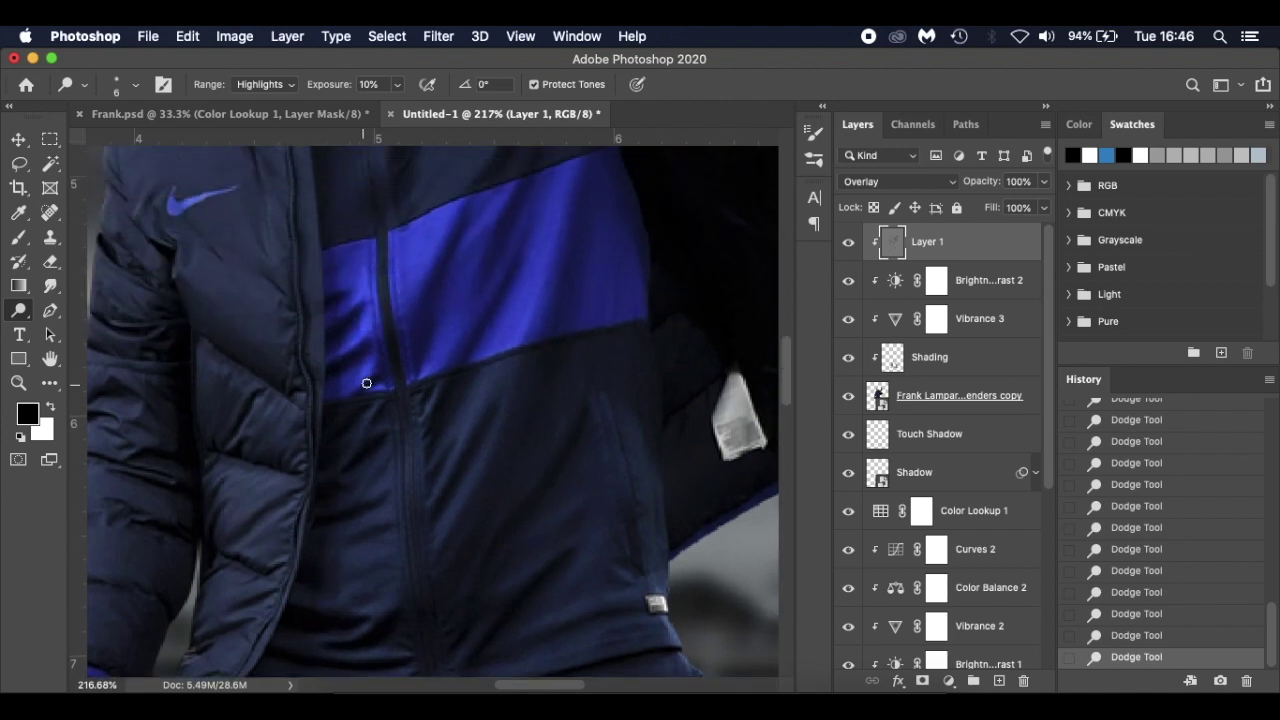
{"action": "scroll", "coordinate": [398, 322], "scroll_direction": "up", "scroll_amount": 3}
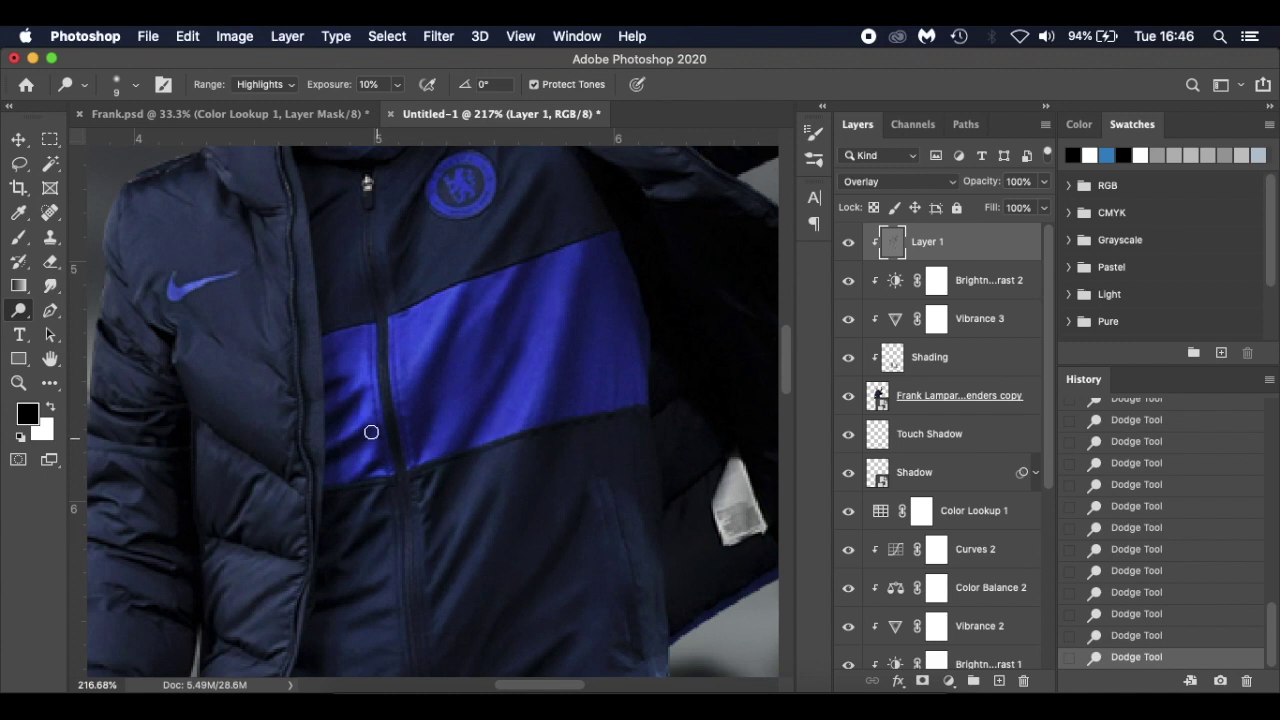
{"action": "scroll", "coordinate": [239, 352], "scroll_direction": "up", "scroll_amount": 5}
{"action": "scroll", "coordinate": [230, 348], "scroll_direction": "left", "scroll_amount": 3}
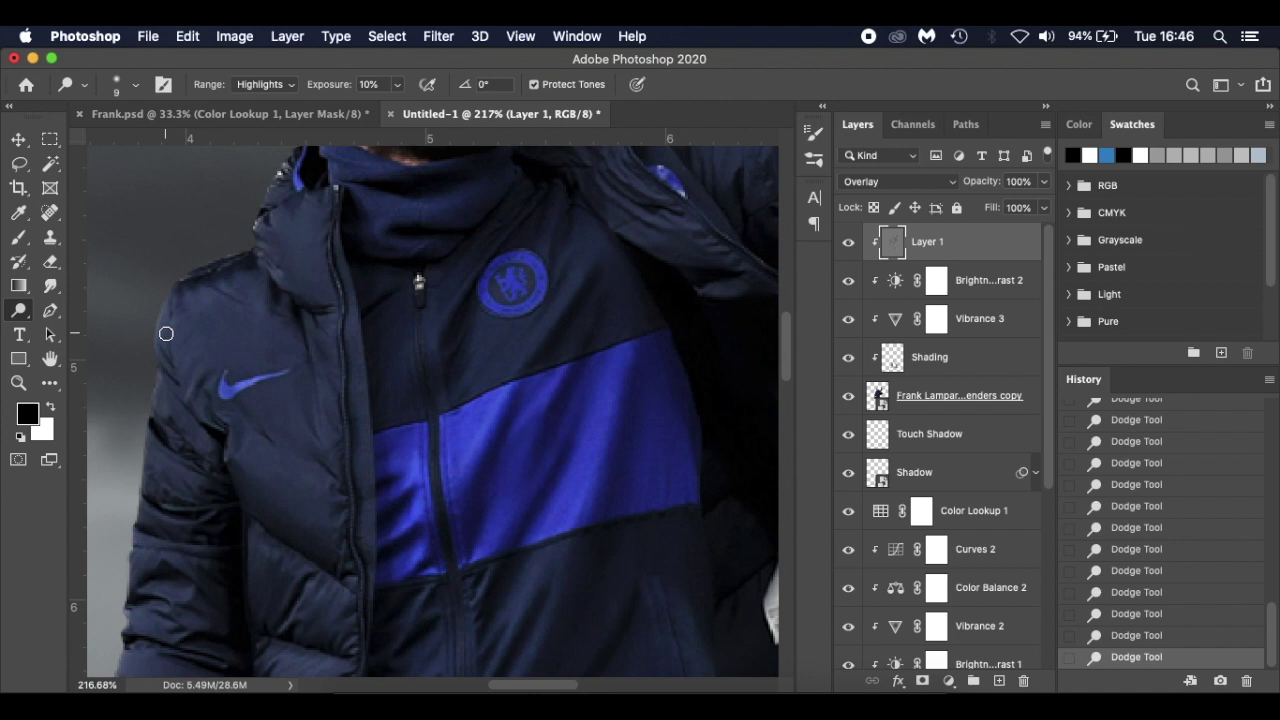
{"action": "key", "text": "super+z"}
- Dodge the padded sleeve of the raised arm with a size 30 brush
{"action": "scroll", "coordinate": [245, 341], "scroll_direction": "up", "scroll_amount": 14}
{"action": "scroll", "coordinate": [245, 341], "scroll_direction": "right", "scroll_amount": 5}
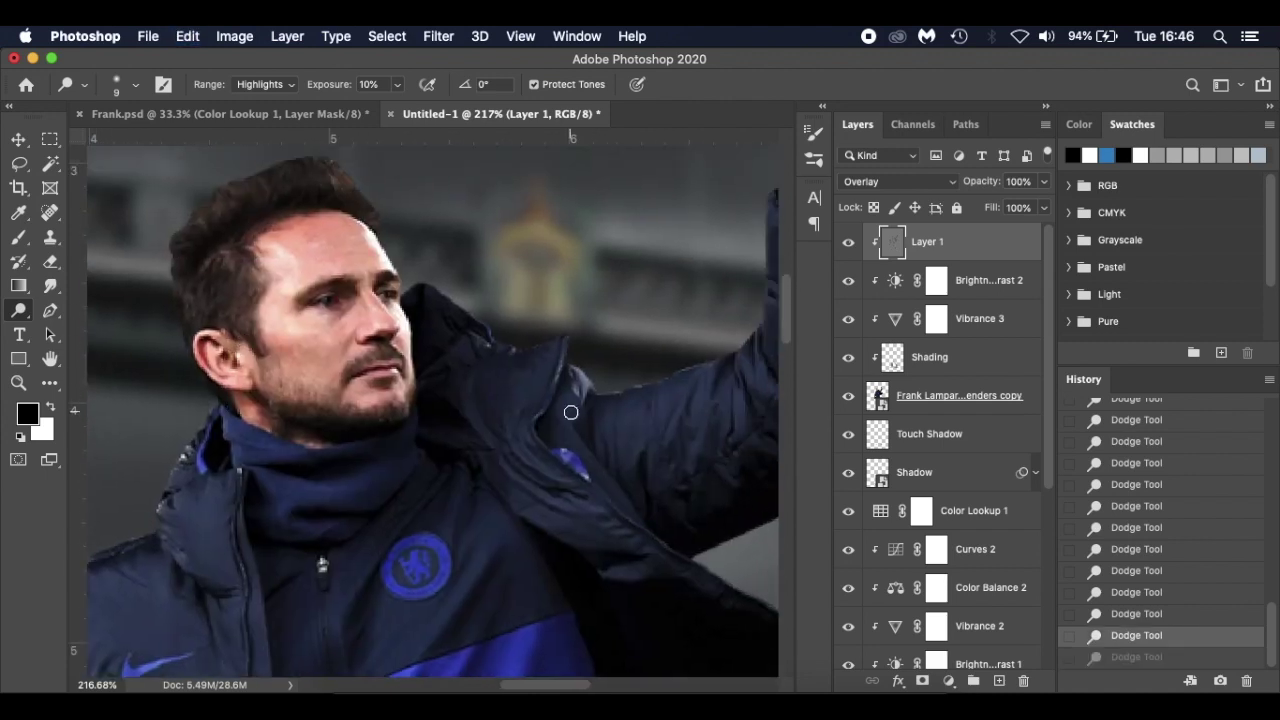
{"action": "scroll", "coordinate": [570, 412], "scroll_direction": "right", "scroll_amount": 10}
{"action": "key", "text": "bracketright"}
{"action": "key", "text": "bracketright"}
{"action": "key", "text": "bracketright"}
{"action": "key", "text": "bracketright"}
{"action": "key", "text": "bracketright"}
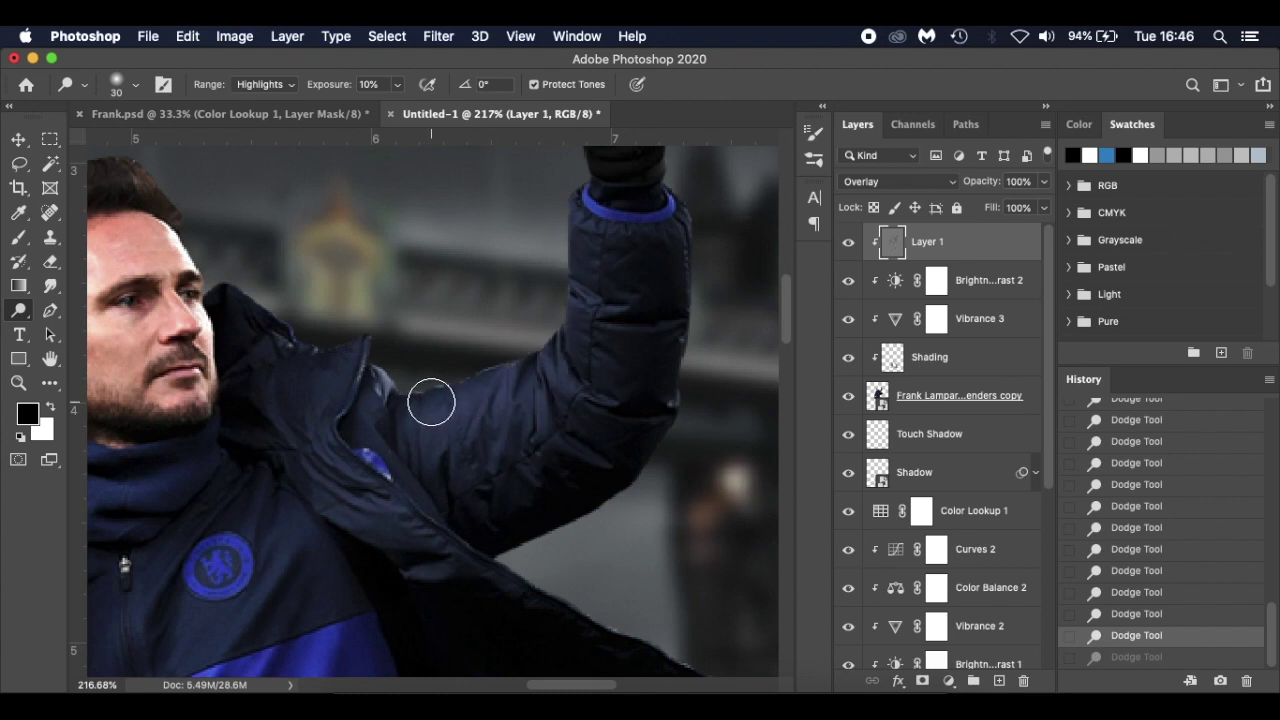
{"action": "scroll", "coordinate": [431, 400], "scroll_direction": "up", "scroll_amount": 10}
{"action": "left_click_drag", "start_coordinate": [551, 286], "coordinate": [543, 329]}
- Dodge the lit areas of the face with the size 30 brush
{"action": "scroll", "coordinate": [540, 322], "scroll_direction": "left", "scroll_amount": 6}
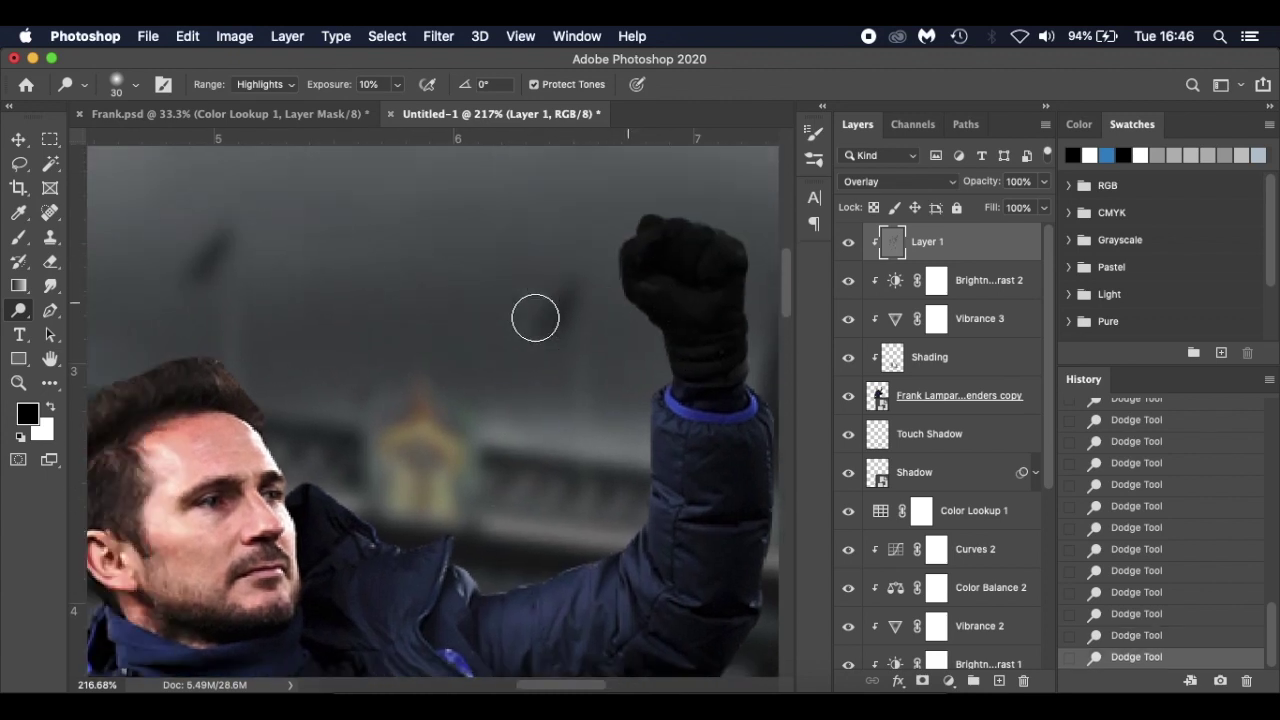
{"action": "scroll", "coordinate": [535, 318], "scroll_direction": "left", "scroll_amount": 4}
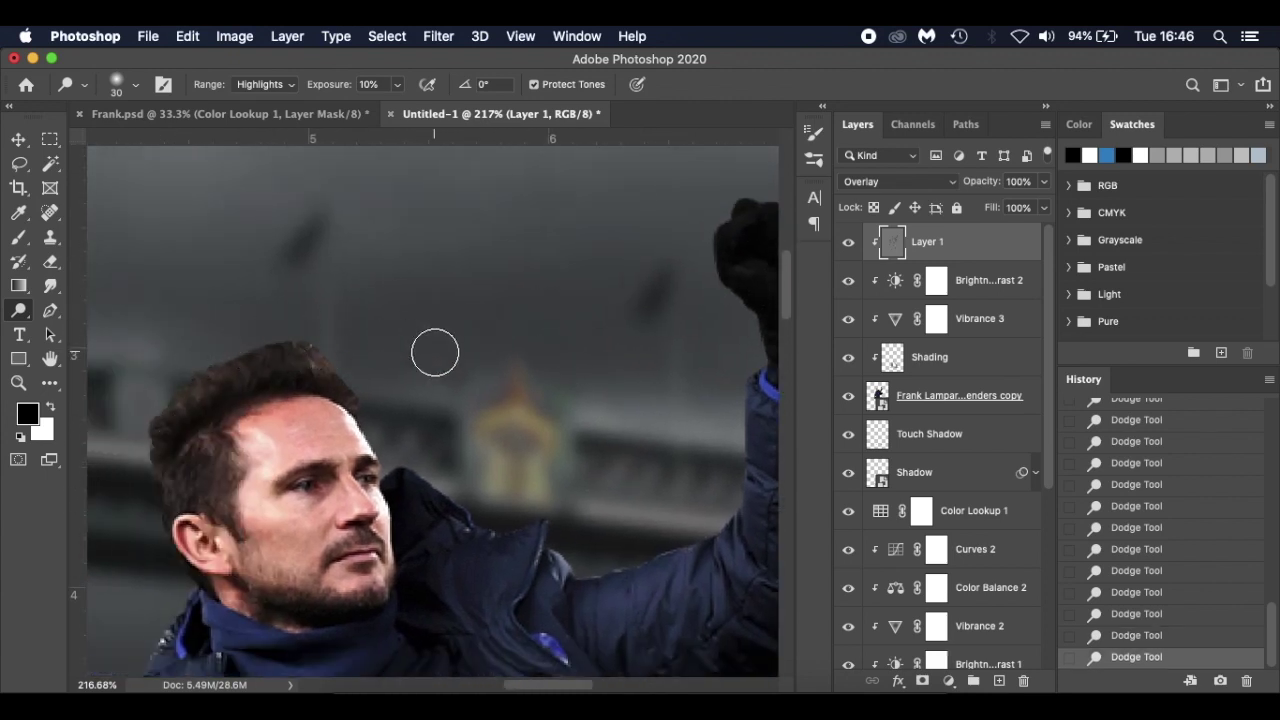
{"action": "scroll", "coordinate": [435, 353], "scroll_direction": "down", "scroll_amount": 7}
{"action": "scroll", "coordinate": [435, 353], "scroll_direction": "left", "scroll_amount": 4}
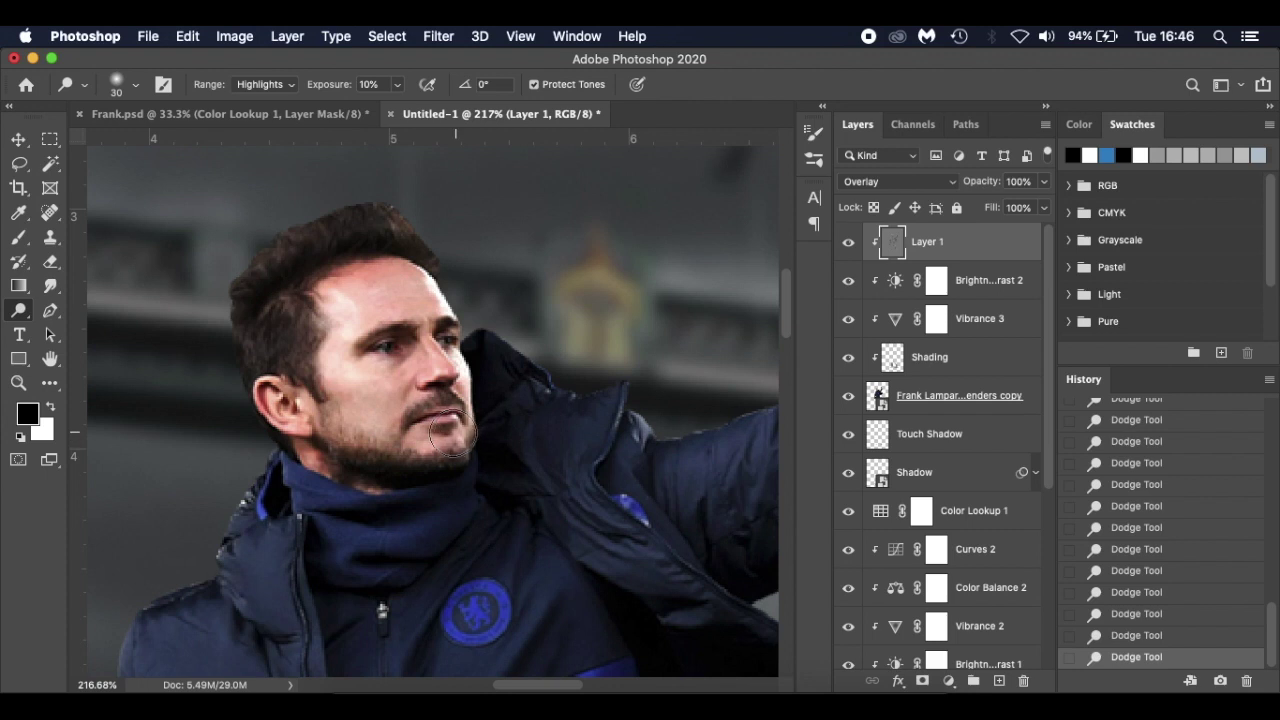
- Dodge the highlights of the upper chest and the padded jacket down to its hem with a size 10 brush
{"action": "scroll", "coordinate": [414, 434], "scroll_direction": "down", "scroll_amount": 6}
{"action": "scroll", "coordinate": [414, 434], "scroll_direction": "left", "scroll_amount": 3}
{"action": "key", "text": "bracketleft"}
{"action": "key", "text": "bracketleft"}
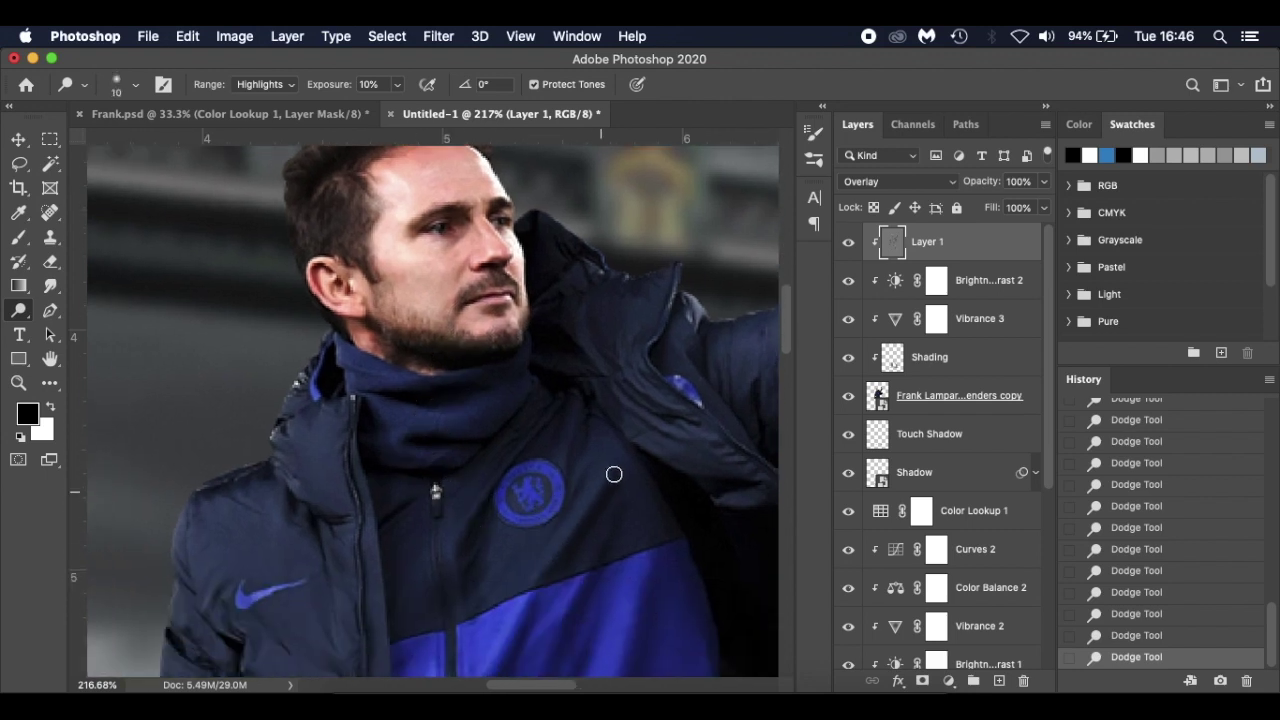
{"action": "scroll", "coordinate": [504, 612], "scroll_direction": "down", "scroll_amount": 7}
{"action": "scroll", "coordinate": [504, 612], "scroll_direction": "left", "scroll_amount": 2}
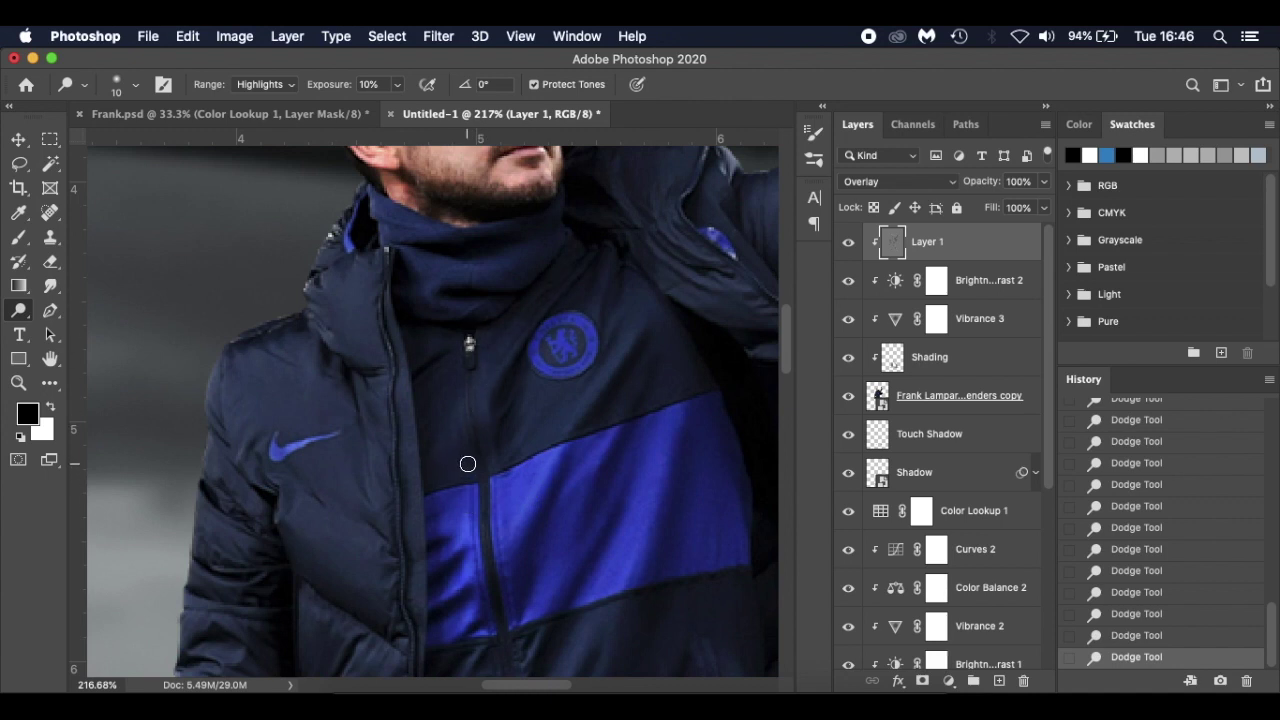
{"action": "scroll", "coordinate": [462, 466], "scroll_direction": "down", "scroll_amount": 7}
{"action": "scroll", "coordinate": [462, 466], "scroll_direction": "left", "scroll_amount": 2}
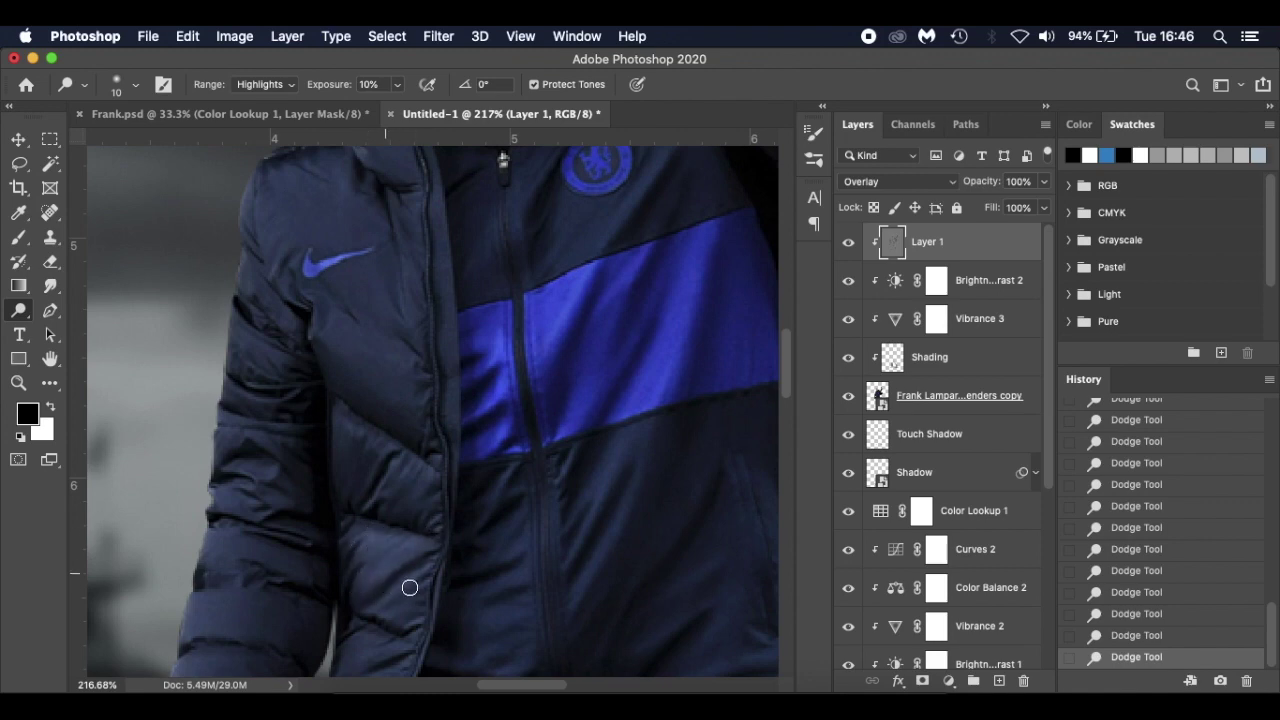
{"action": "scroll", "coordinate": [417, 581], "scroll_direction": "down", "scroll_amount": 3}
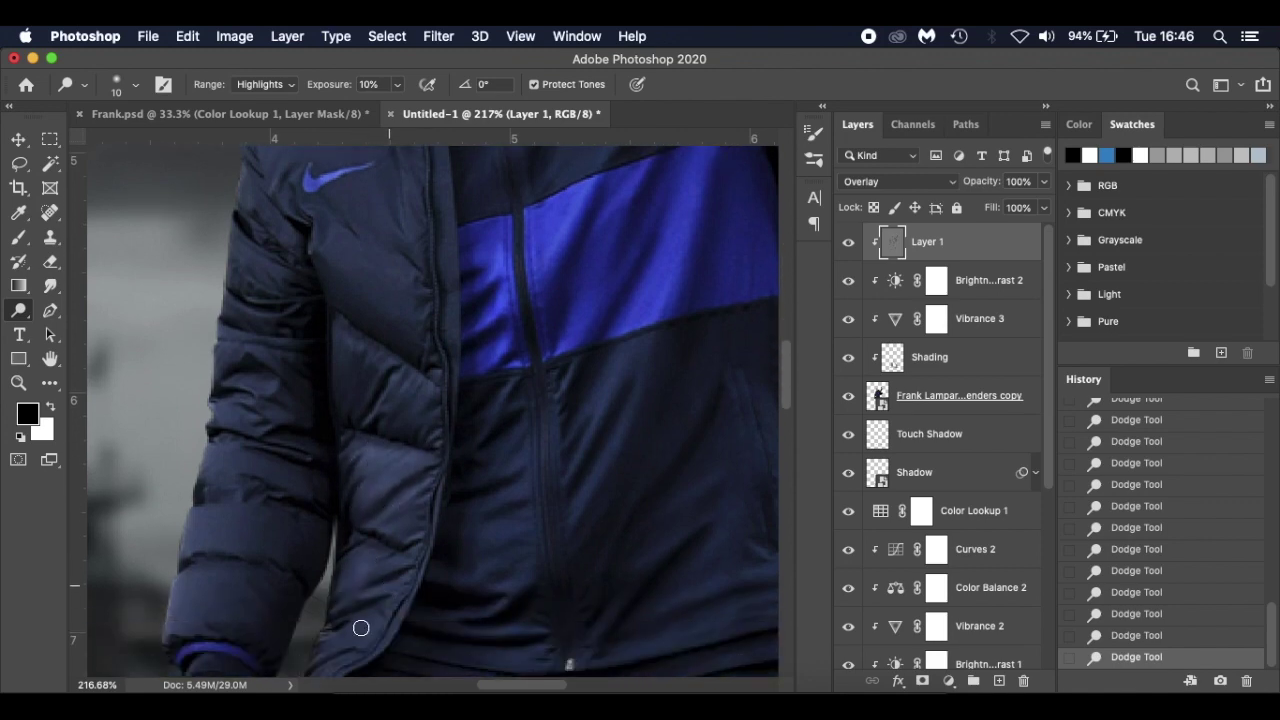
- Compare the whole figure with and without the dodge and burn layer by toggling Layer 1's visibility
{"action": "key", "text": "super+0"}
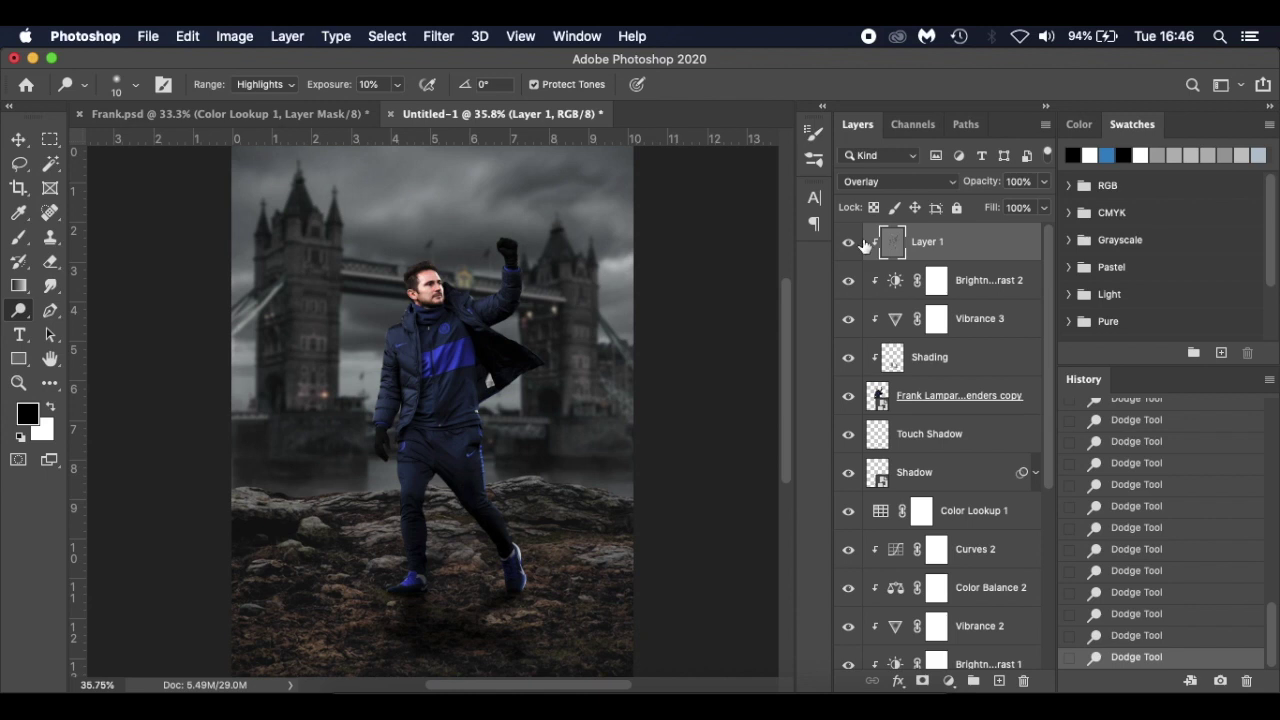
{"action": "left_click", "coordinate": [849, 243]}
{"action": "left_click", "coordinate": [849, 243]}
{"action": "left_click", "coordinate": [849, 243]}
{"action": "left_click", "coordinate": [849, 243]}
{"action": "left_click", "coordinate": [849, 243]}
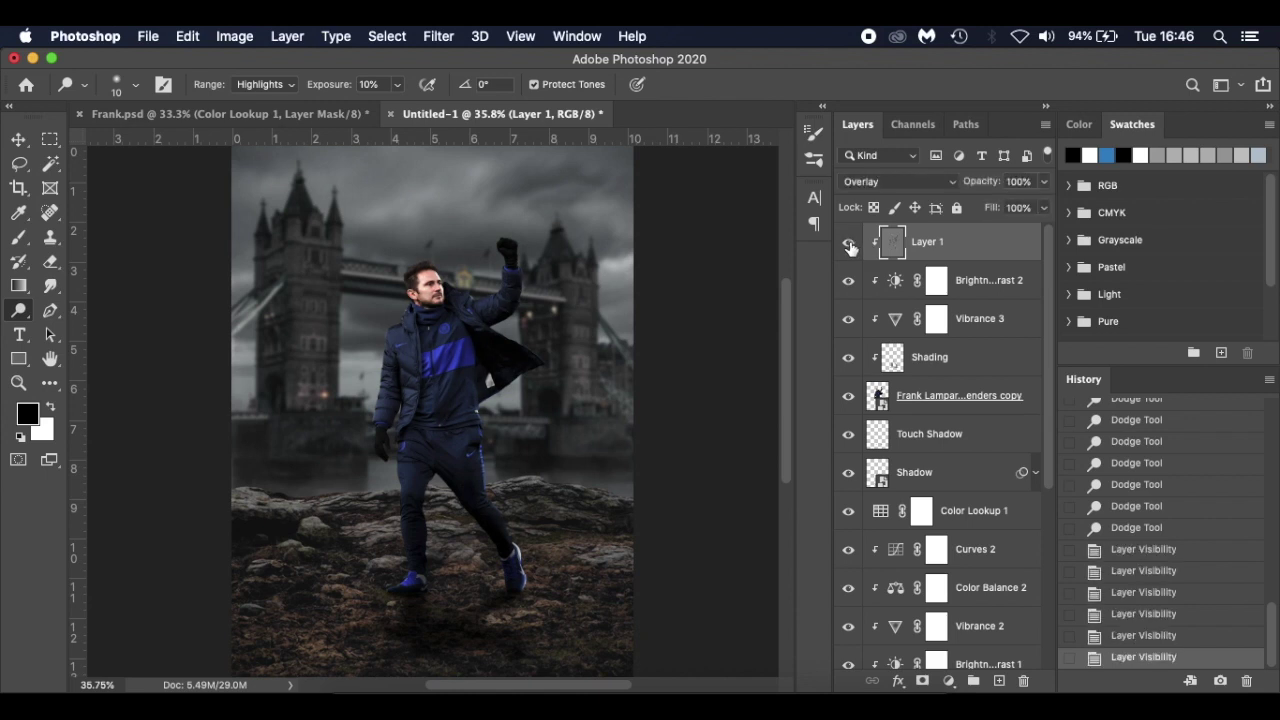
{"action": "left_click", "coordinate": [849, 243]}
{"action": "left_click", "coordinate": [849, 243]}
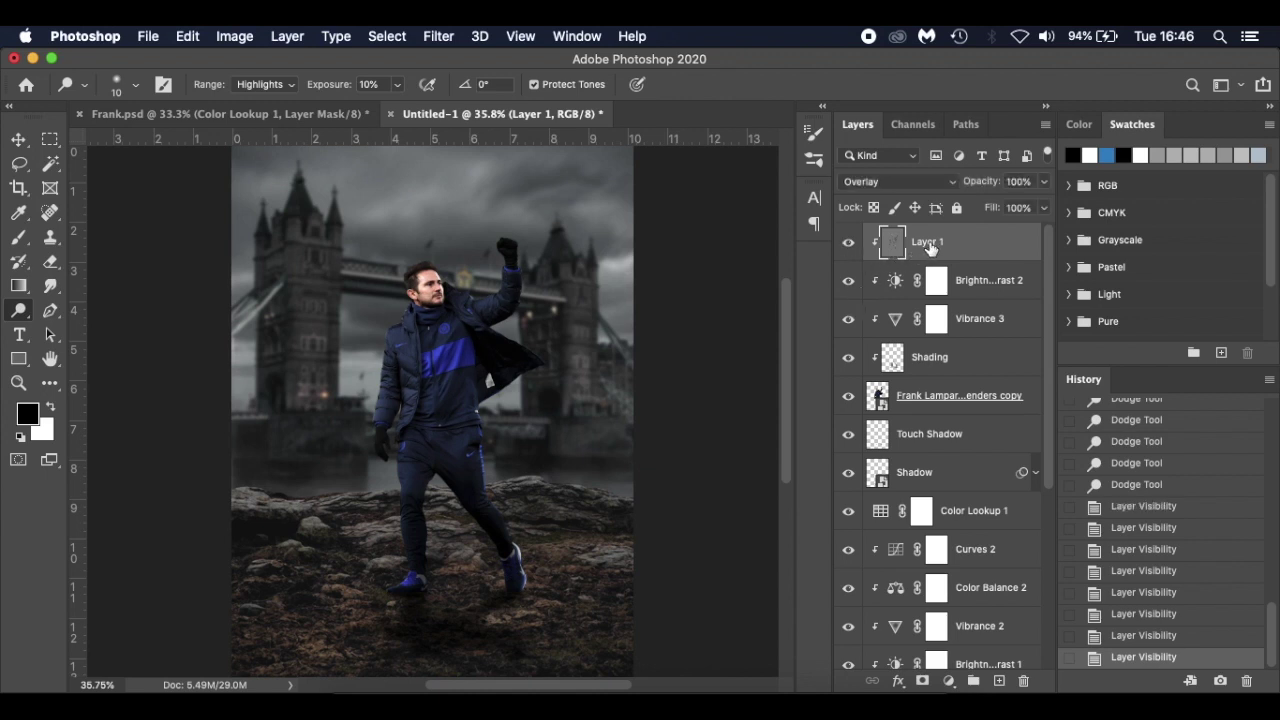
- Add a new layer above Curves 2 and clip it to the Ground layer's adjustment stack
{"action": "scroll", "coordinate": [913, 302], "scroll_direction": "down", "scroll_amount": 5}
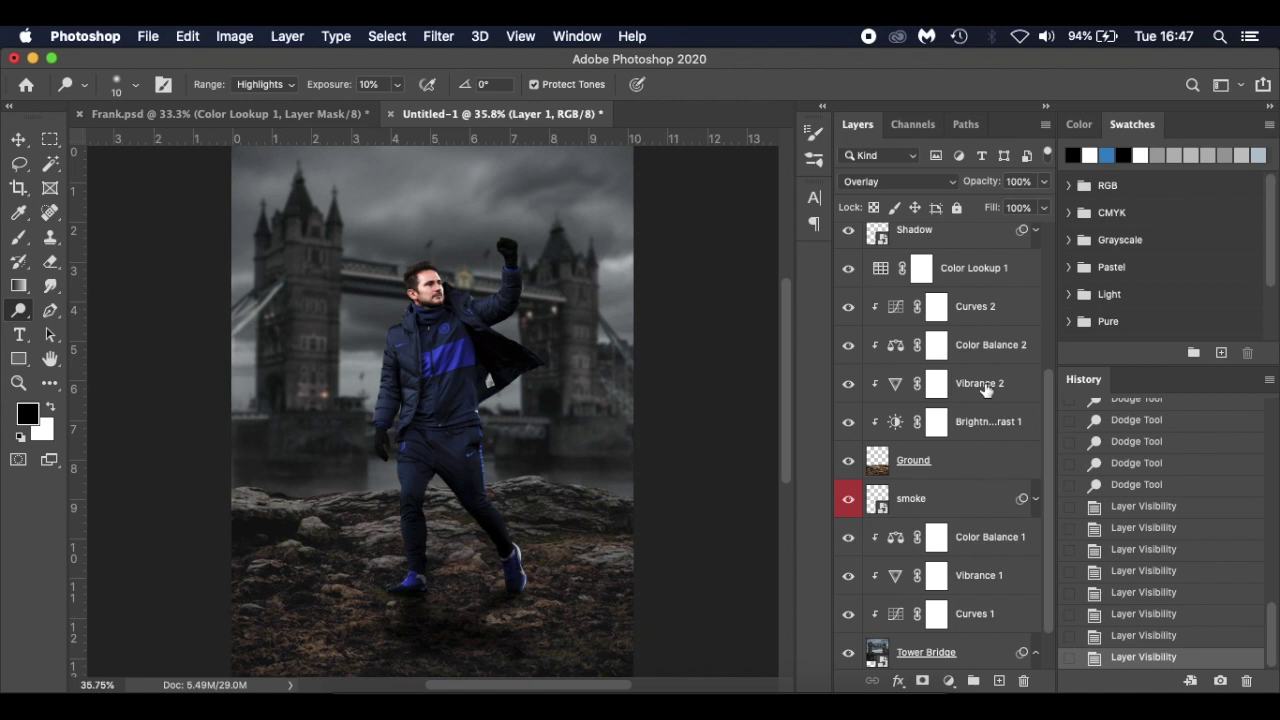
{"action": "left_click", "coordinate": [1017, 304]}
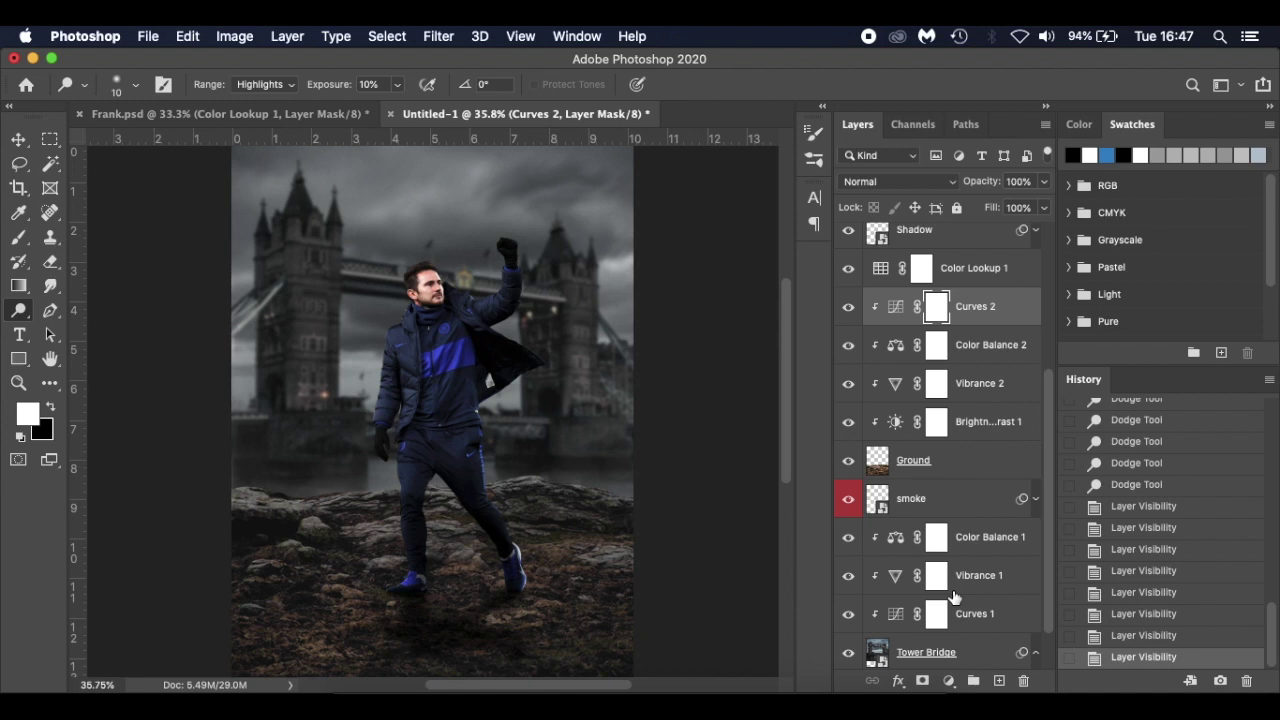
{"action": "left_click", "coordinate": [999, 680]}
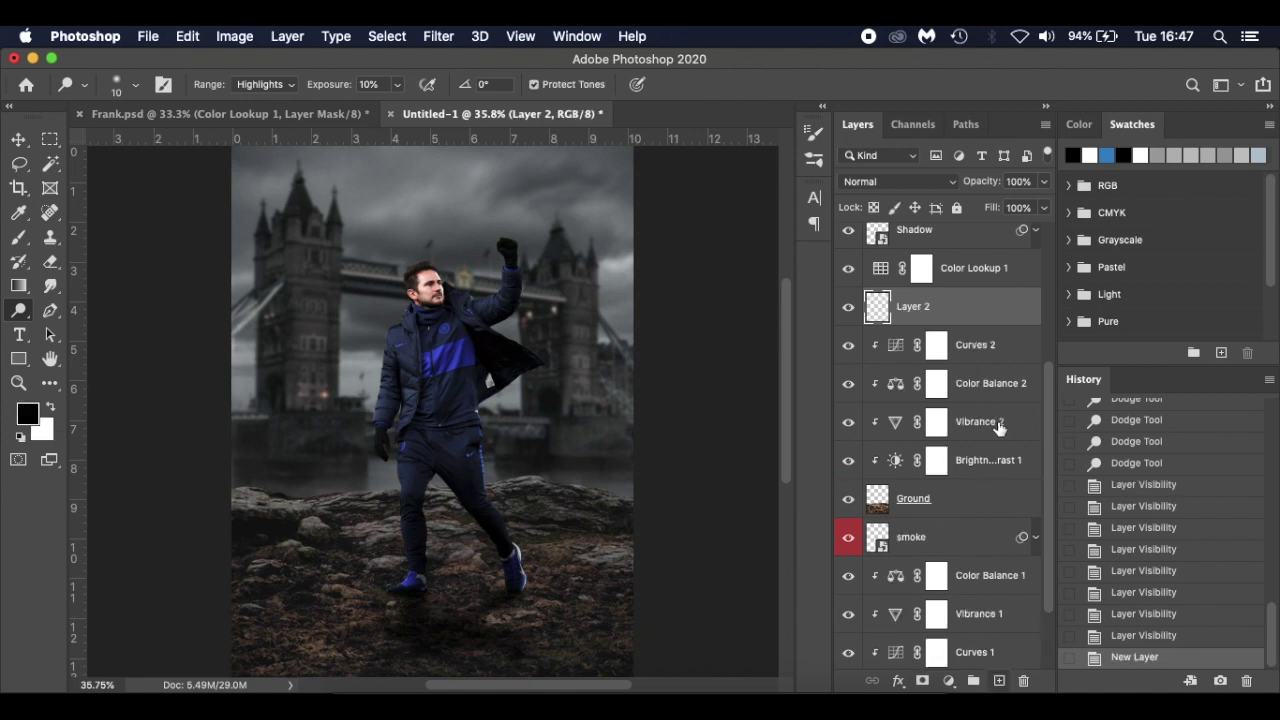
{"action": "left_click", "coordinate": [995, 323], "text": "alt"}
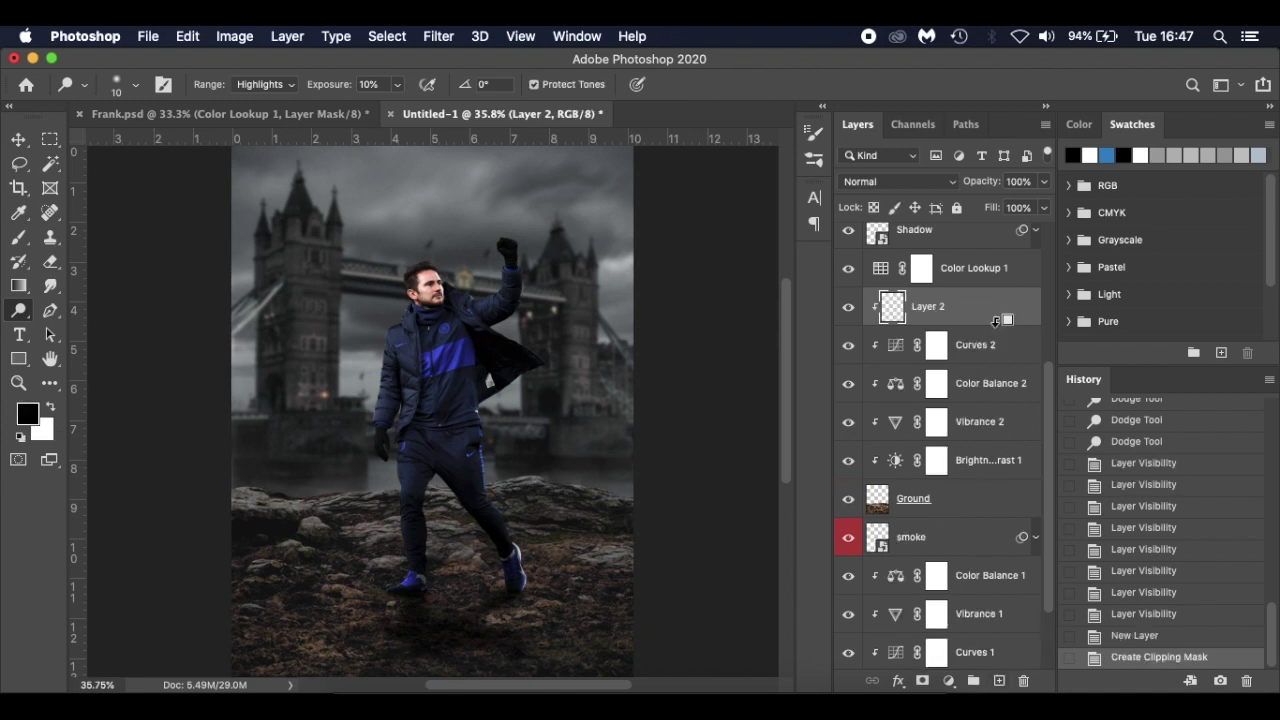
- Fill Layer 2 with 50% Gray and set its blend mode to Overlay
{"action": "left_click", "coordinate": [186, 37]}
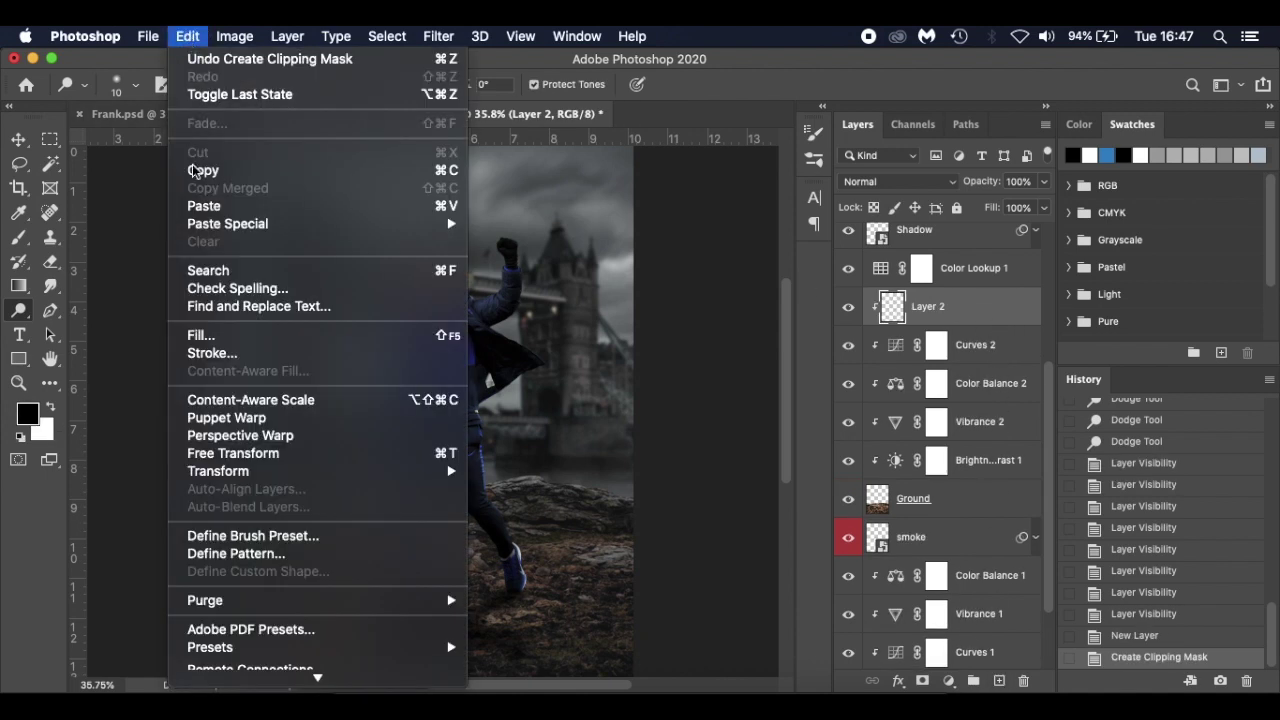
{"action": "left_click", "coordinate": [198, 331]}
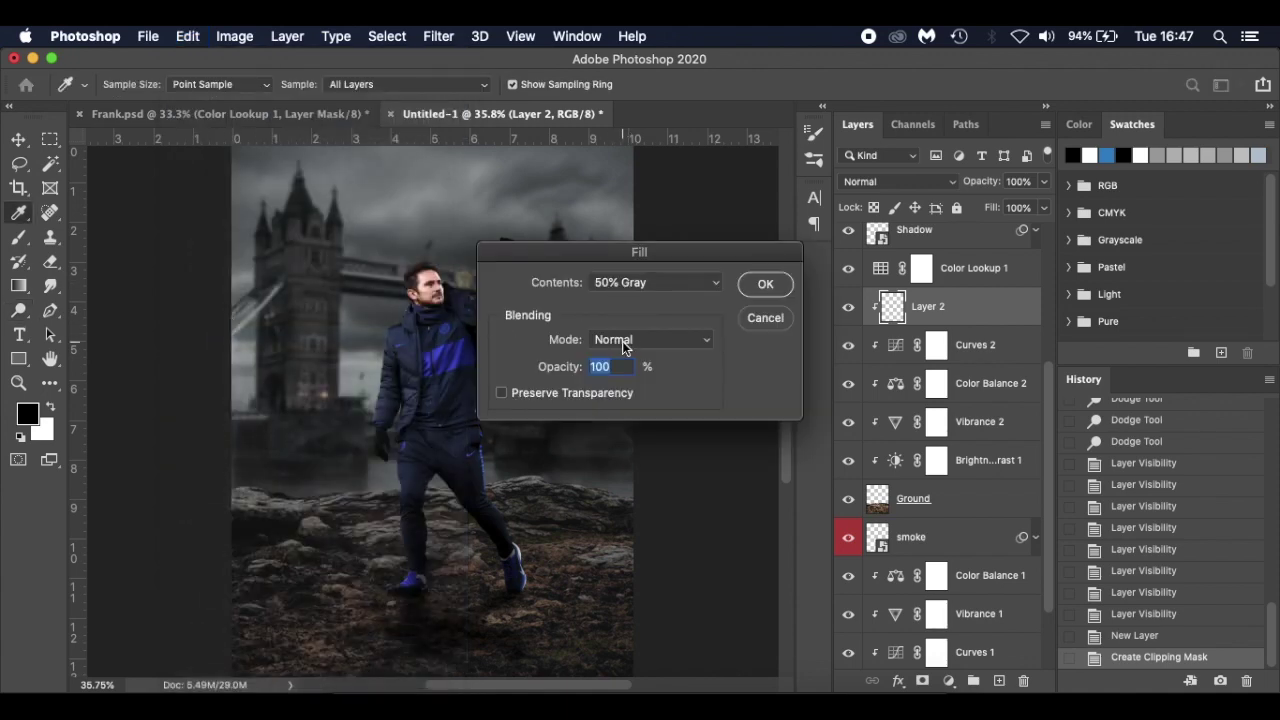
{"action": "left_click", "coordinate": [766, 286]}
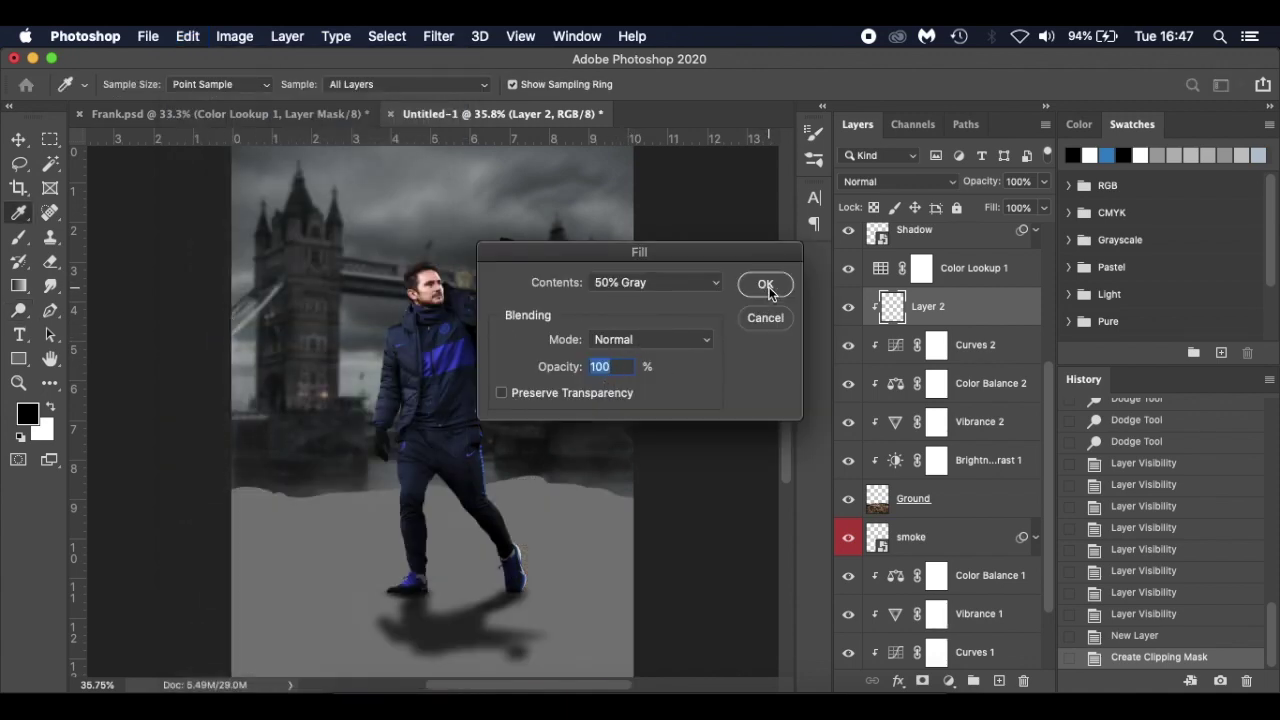
{"action": "key", "text": "o"}
{"action": "left_click", "coordinate": [891, 181]}
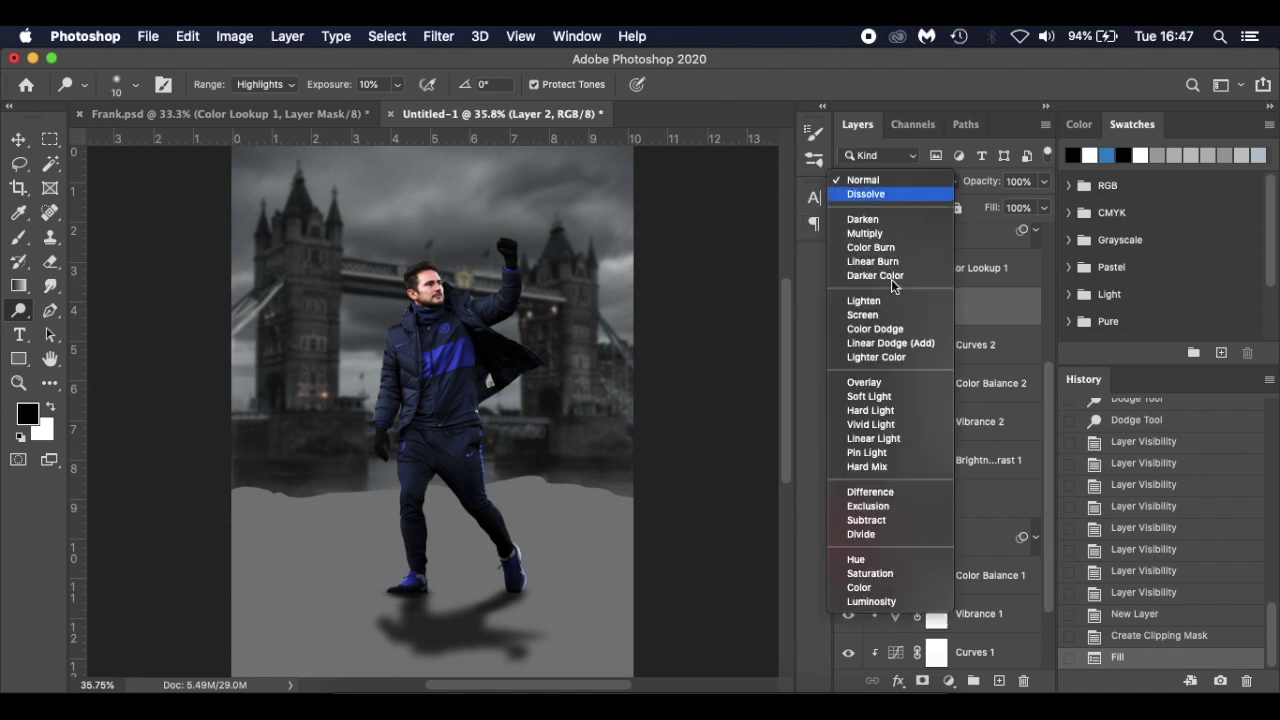
{"action": "left_click", "coordinate": [917, 381]}
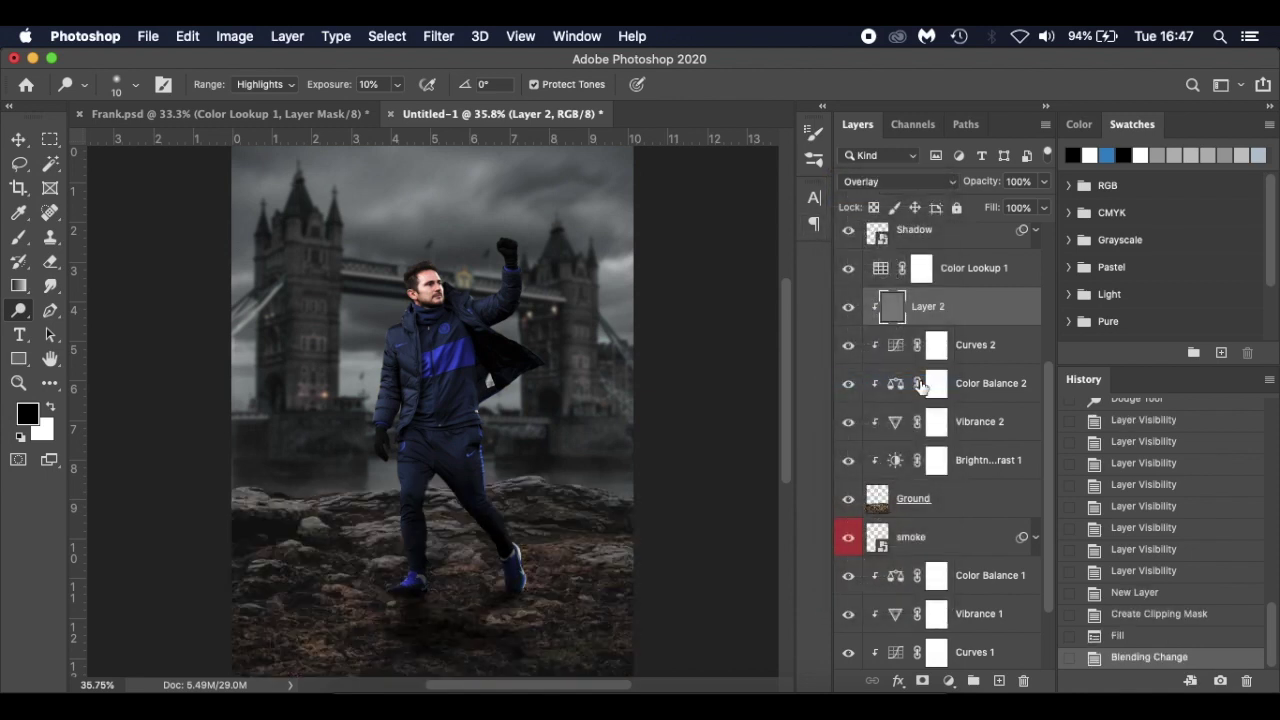
- Burn the lower edge and bottom corners of the ground with a size 300 brush, Midtones range, 35% exposure
{"action": "right_click", "coordinate": [18, 310]}
{"action": "left_click", "coordinate": [95, 330]}
{"action": "scroll", "coordinate": [204, 505], "scroll_direction": "down", "scroll_amount": 5}
{"action": "key", "text": "bracketright"}
{"action": "key", "text": "bracketright"}
{"action": "key", "text": "bracketright"}
{"action": "key", "text": "bracketright"}
{"action": "key", "text": "bracketright"}
{"action": "key", "text": "bracketright"}
{"action": "key", "text": "bracketright"}
{"action": "key", "text": "bracketright"}
{"action": "key", "text": "bracketright"}
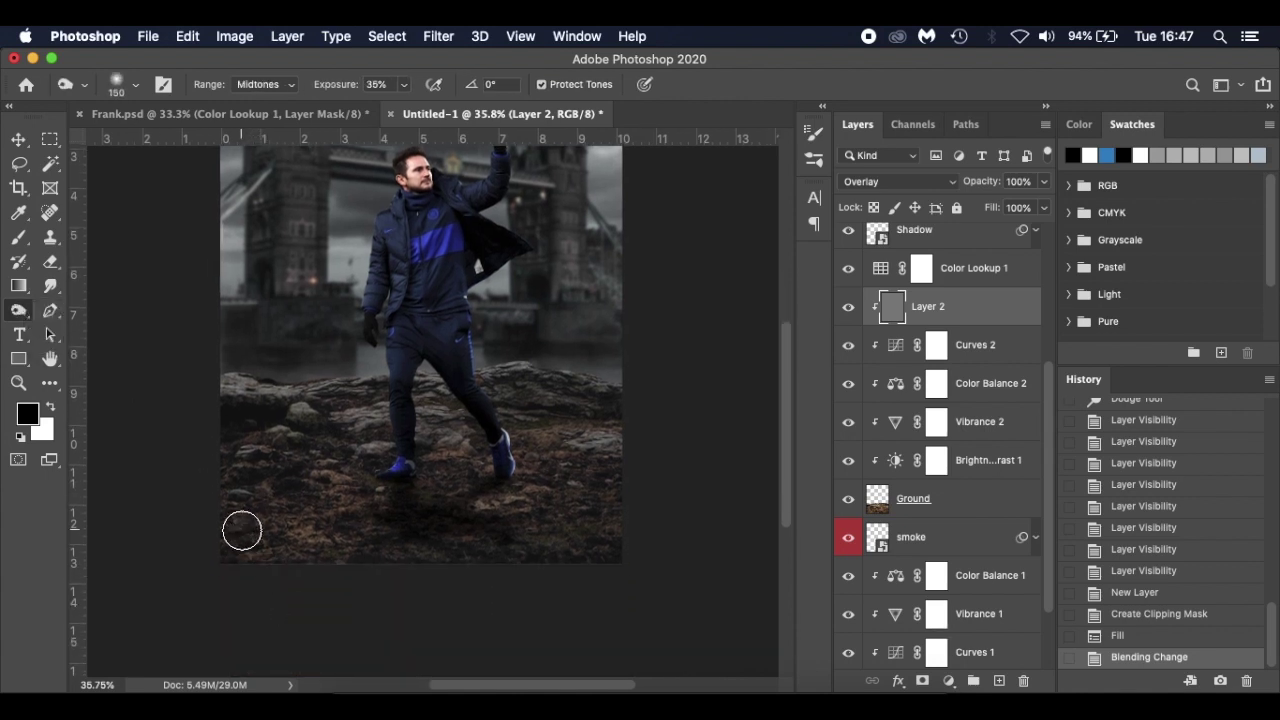
{"action": "key", "text": "bracketright"}
{"action": "key", "text": "bracketright"}
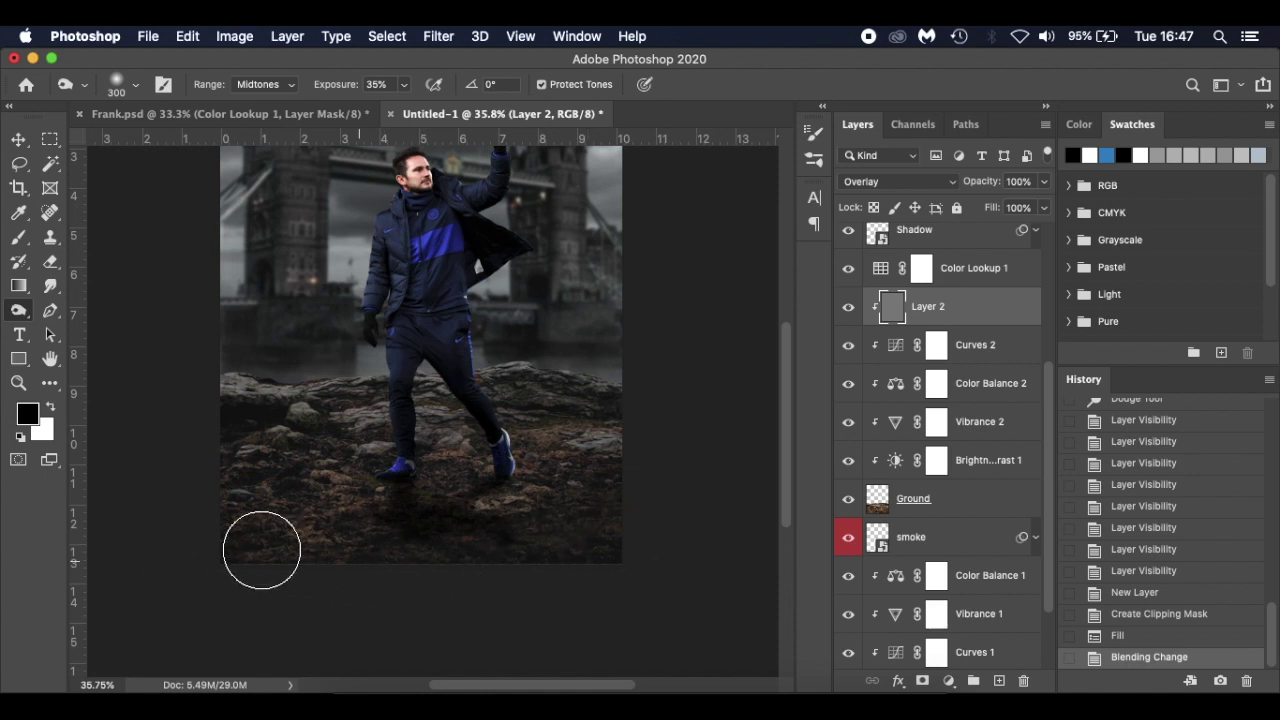
{"action": "mouse_move", "coordinate": [661, 539]}
{"action": "left_mouse_down"}
{"action": "mouse_move", "coordinate": [577, 577]}
{"action": "mouse_move", "coordinate": [623, 560]}
{"action": "left_mouse_up"}
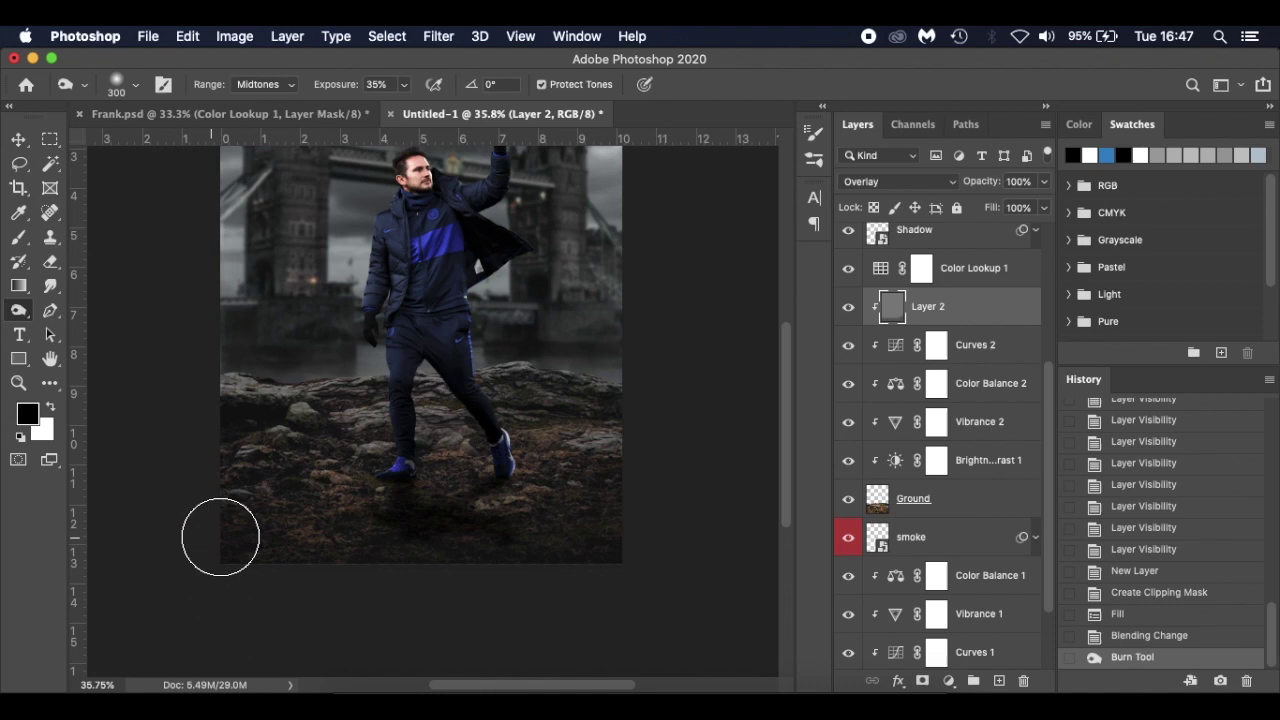
{"action": "left_click_drag", "start_coordinate": [137, 549], "coordinate": [134, 551]}
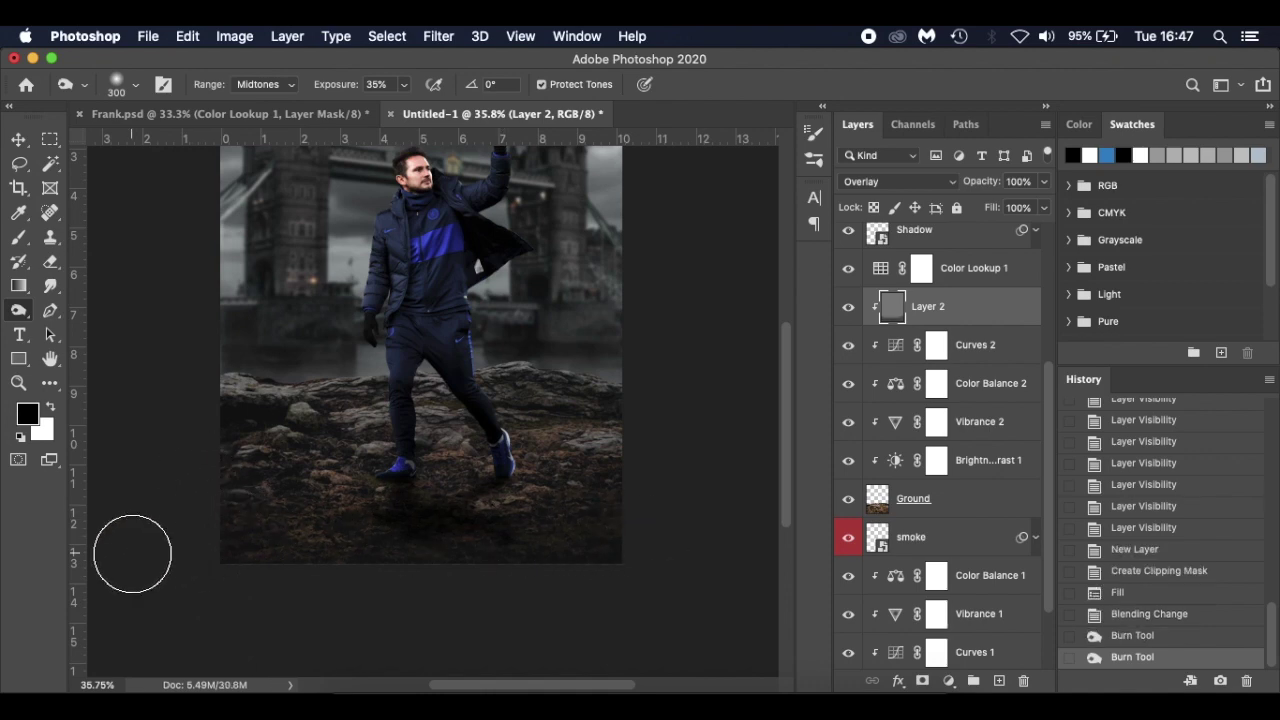
- Burn the dark patch of ground near the image's lower left edge with a size 100 brush
{"action": "key", "text": "super+equal"}
{"action": "scroll", "coordinate": [132, 553], "scroll_direction": "left", "scroll_amount": 3}
{"action": "scroll", "coordinate": [132, 553], "scroll_direction": "down", "scroll_amount": 1}
{"action": "key", "text": "bracketleft"}
{"action": "key", "text": "bracketleft"}
{"action": "key", "text": "bracketleft"}
{"action": "key", "text": "bracketleft"}
{"action": "key", "text": "bracketleft"}
{"action": "key", "text": "bracketleft"}
{"action": "key", "text": "bracketleft"}
{"action": "key", "text": "bracketleft"}
{"action": "key", "text": "bracketleft"}
{"action": "key", "text": "bracketleft"}
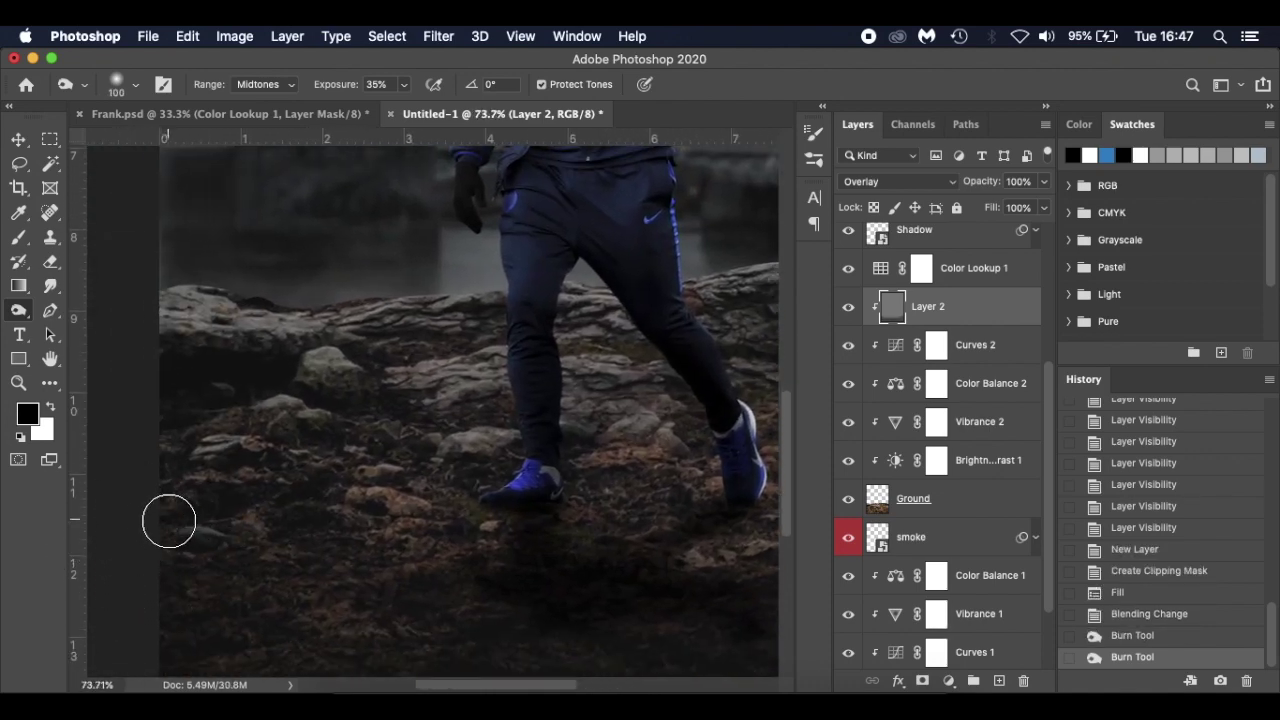
{"action": "left_click_drag", "start_coordinate": [184, 540], "coordinate": [216, 544]}
- Burn the shadowed gaps around the rocks left of the figure, up to the front shoe, with a size 50 brush
{"action": "key", "text": "bracketleft"}
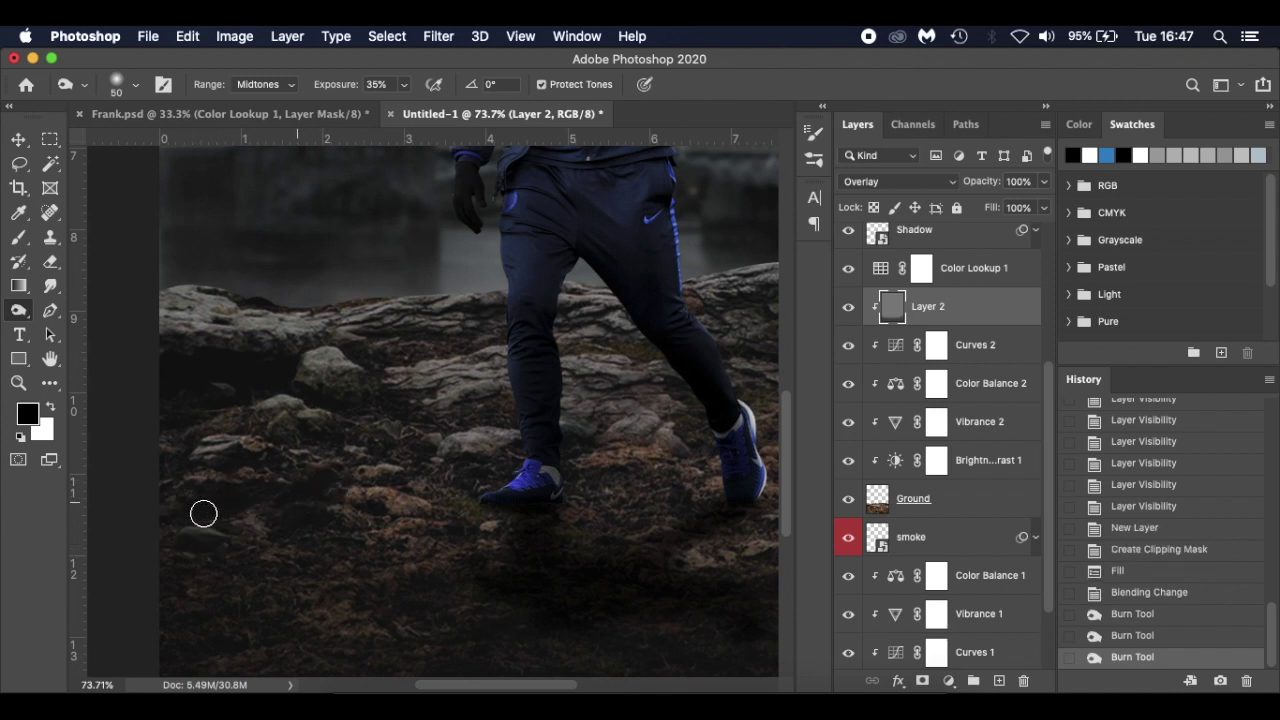
{"action": "left_click_drag", "start_coordinate": [216, 467], "coordinate": [251, 461]}
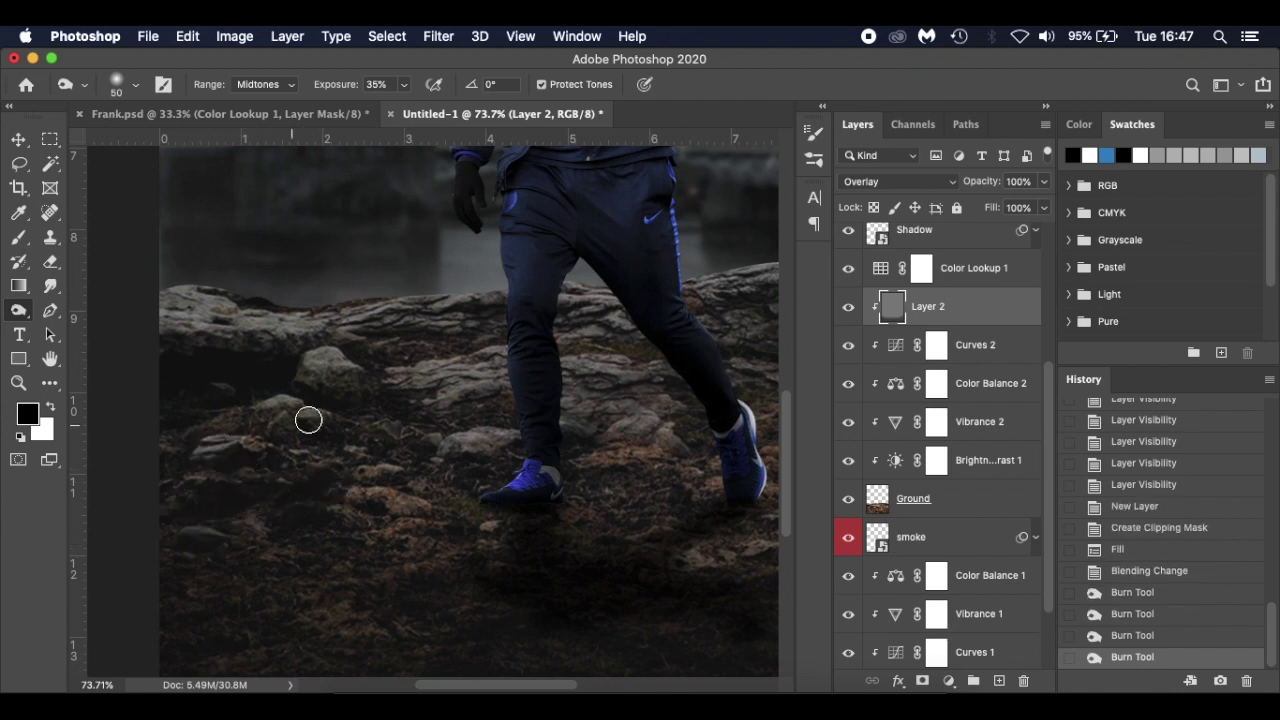
{"action": "left_click", "coordinate": [341, 399]}
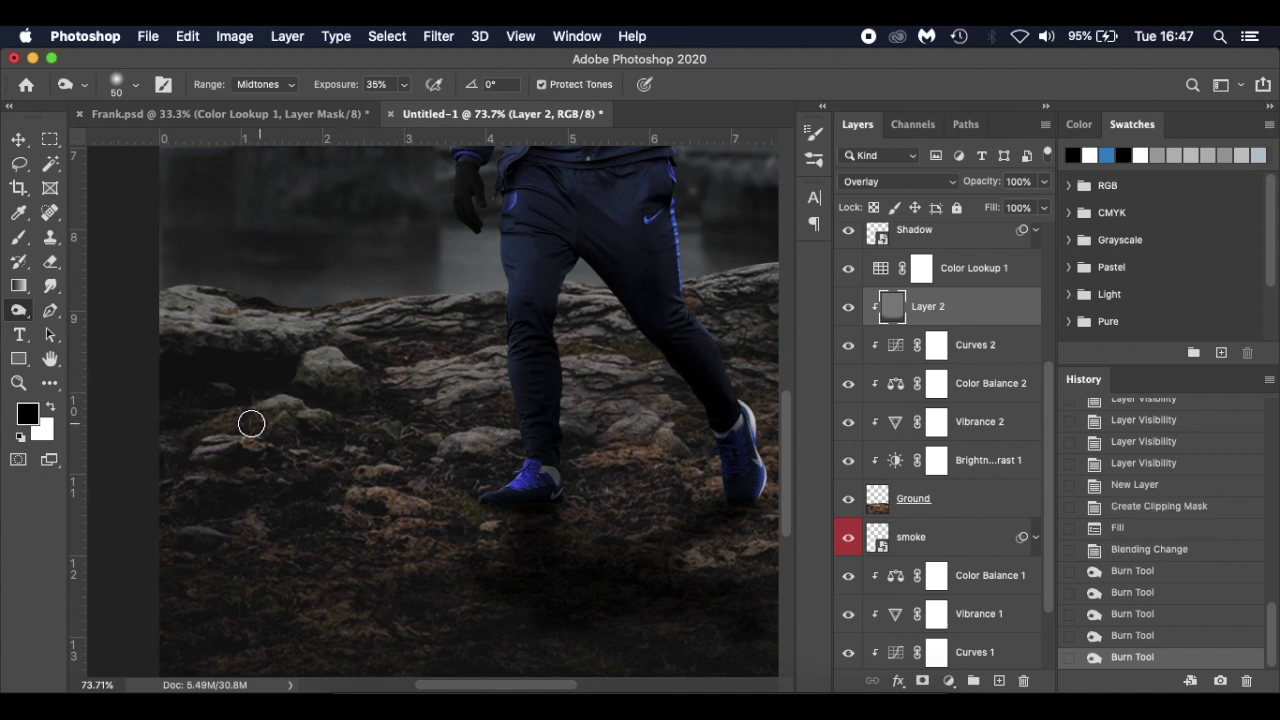
{"action": "left_click", "coordinate": [326, 390]}
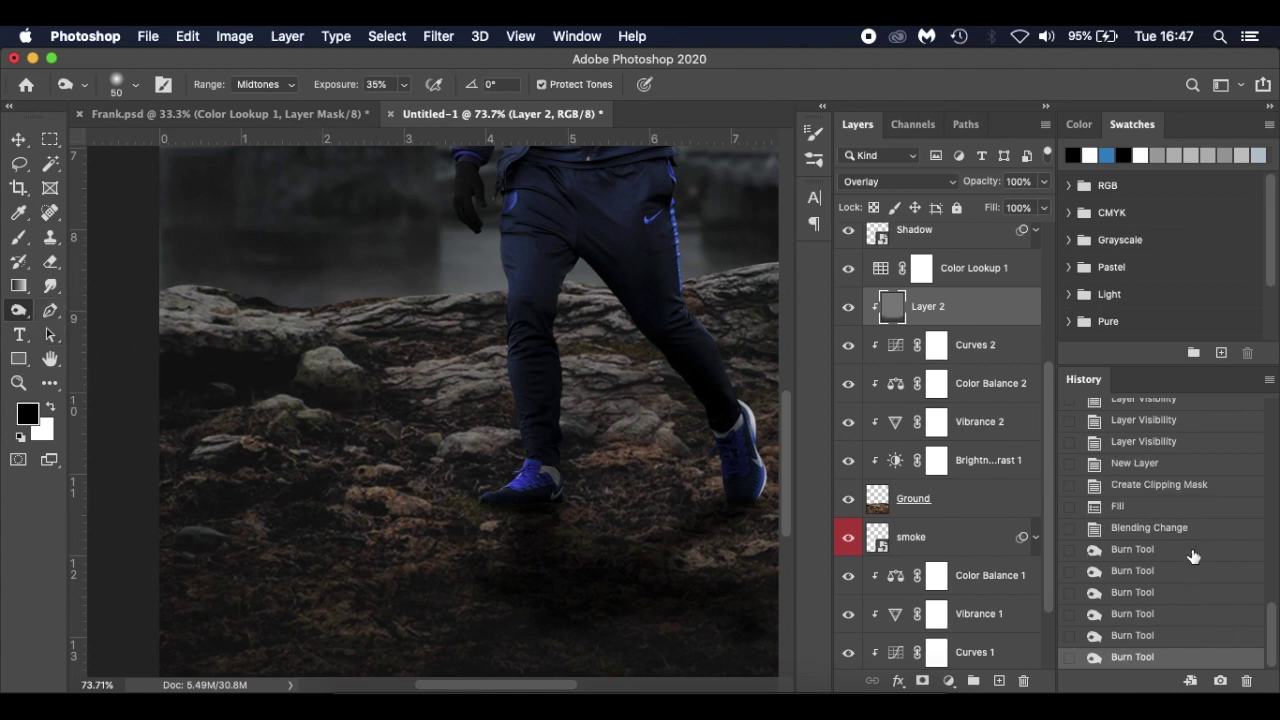
{"action": "left_click", "coordinate": [17, 316]}
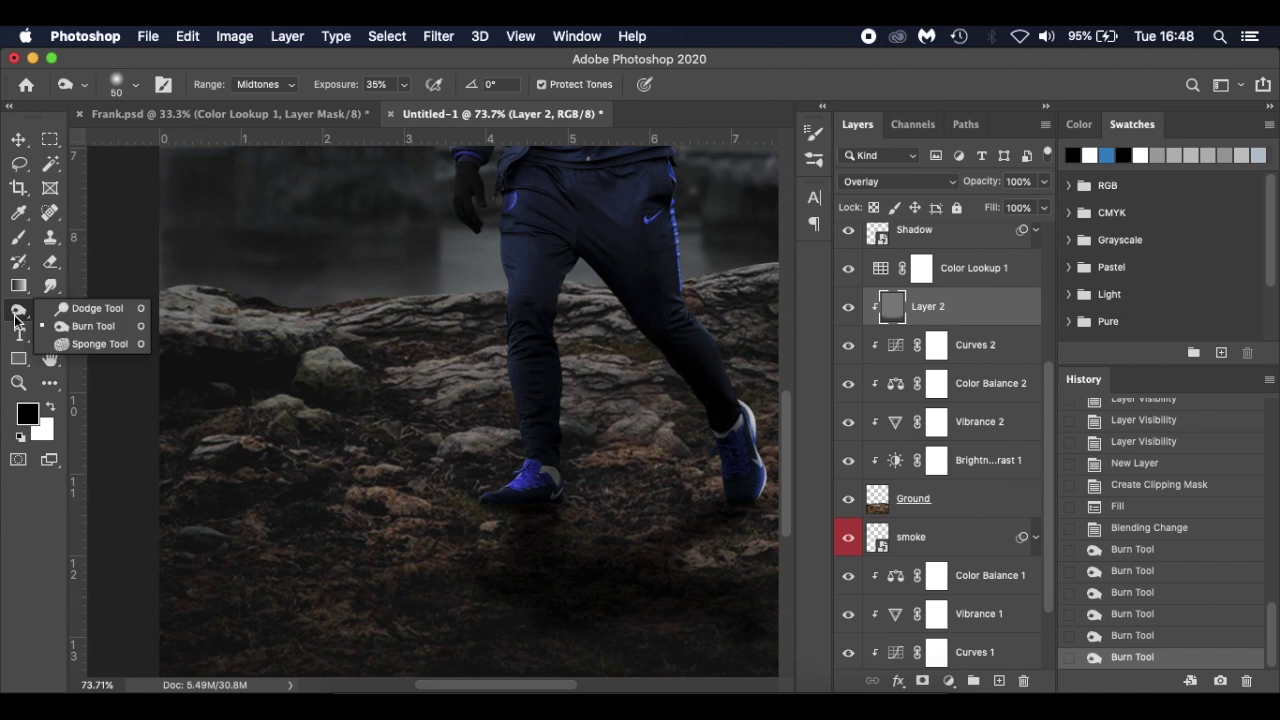
{"action": "left_click", "coordinate": [322, 505]}
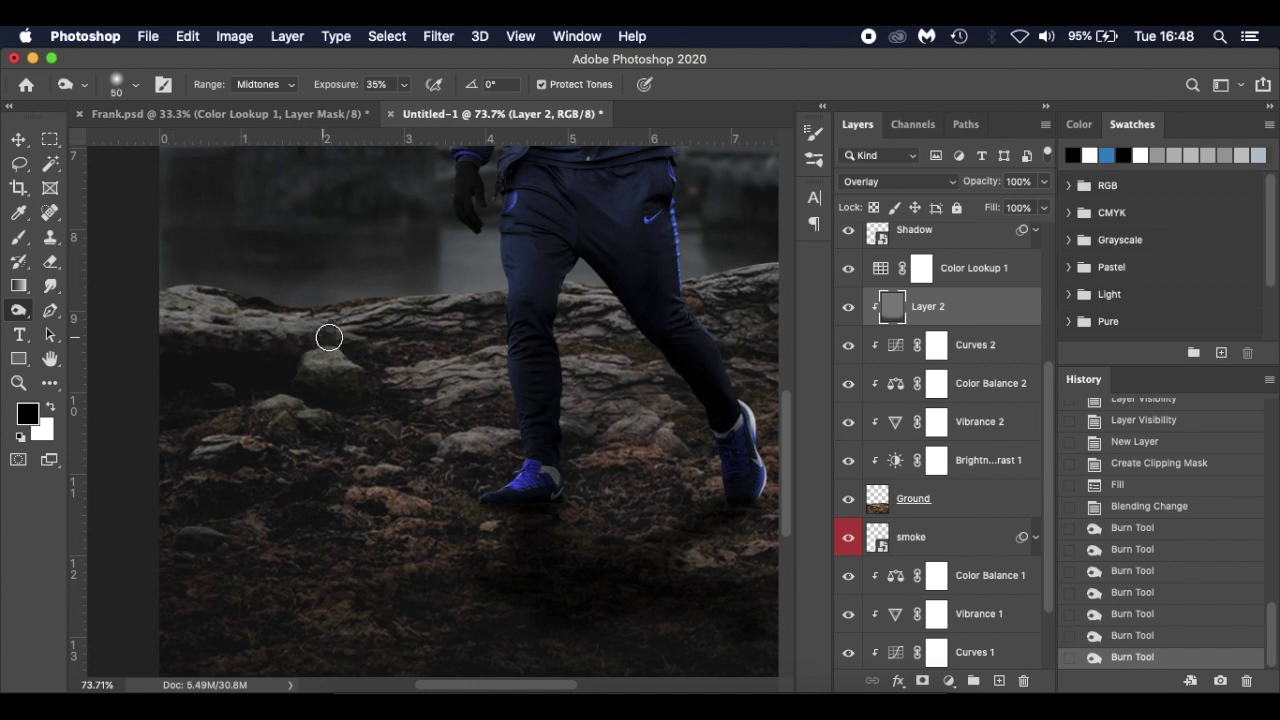
{"action": "mouse_move", "coordinate": [321, 393]}
{"action": "left_mouse_down"}
{"action": "mouse_move", "coordinate": [352, 400]}
{"action": "mouse_move", "coordinate": [317, 391]}
{"action": "mouse_move", "coordinate": [309, 434]}
{"action": "left_mouse_up"}
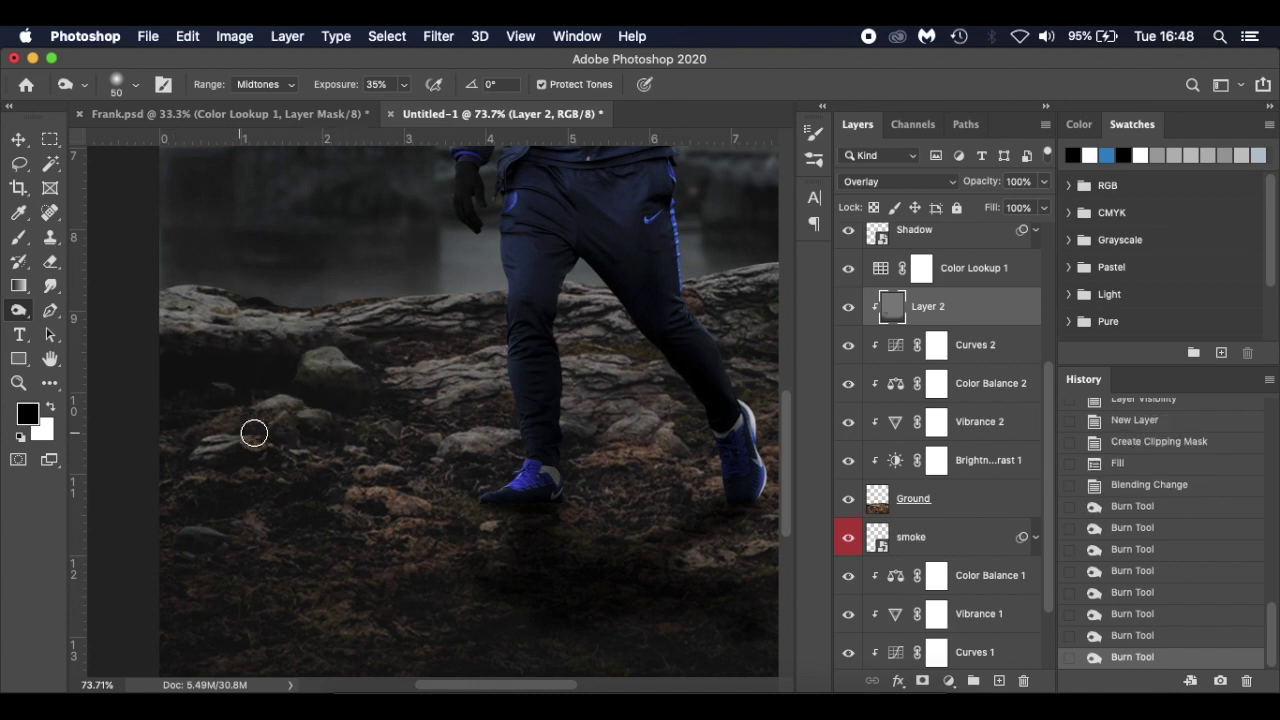
{"action": "mouse_move", "coordinate": [476, 467]}
{"action": "left_mouse_down"}
{"action": "mouse_move", "coordinate": [503, 449]}
{"action": "mouse_move", "coordinate": [491, 449]}
{"action": "left_mouse_up"}
- Burn the rock shadows along the image's right edge and between the stones beside the legs with the size 50 brush
{"action": "scroll", "coordinate": [491, 449], "scroll_direction": "right", "scroll_amount": 3}
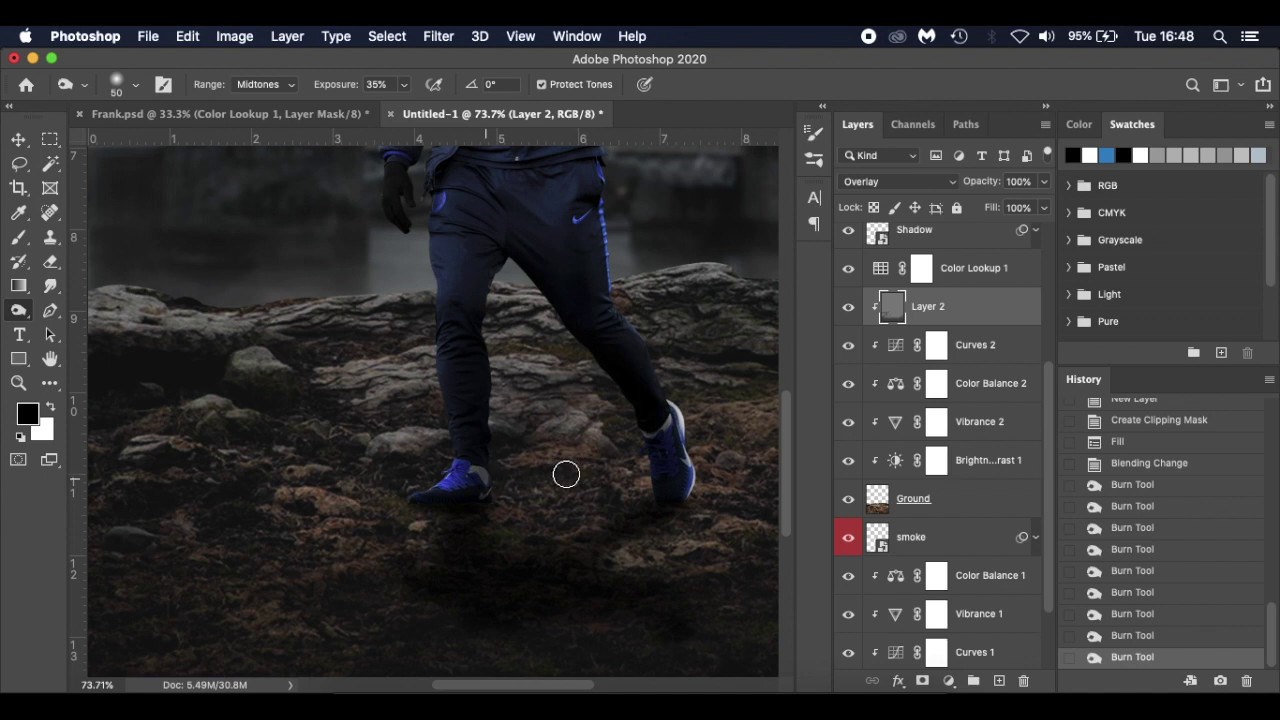
{"action": "scroll", "coordinate": [540, 470], "scroll_direction": "right", "scroll_amount": 4}
{"action": "scroll", "coordinate": [517, 543], "scroll_direction": "down", "scroll_amount": 5}
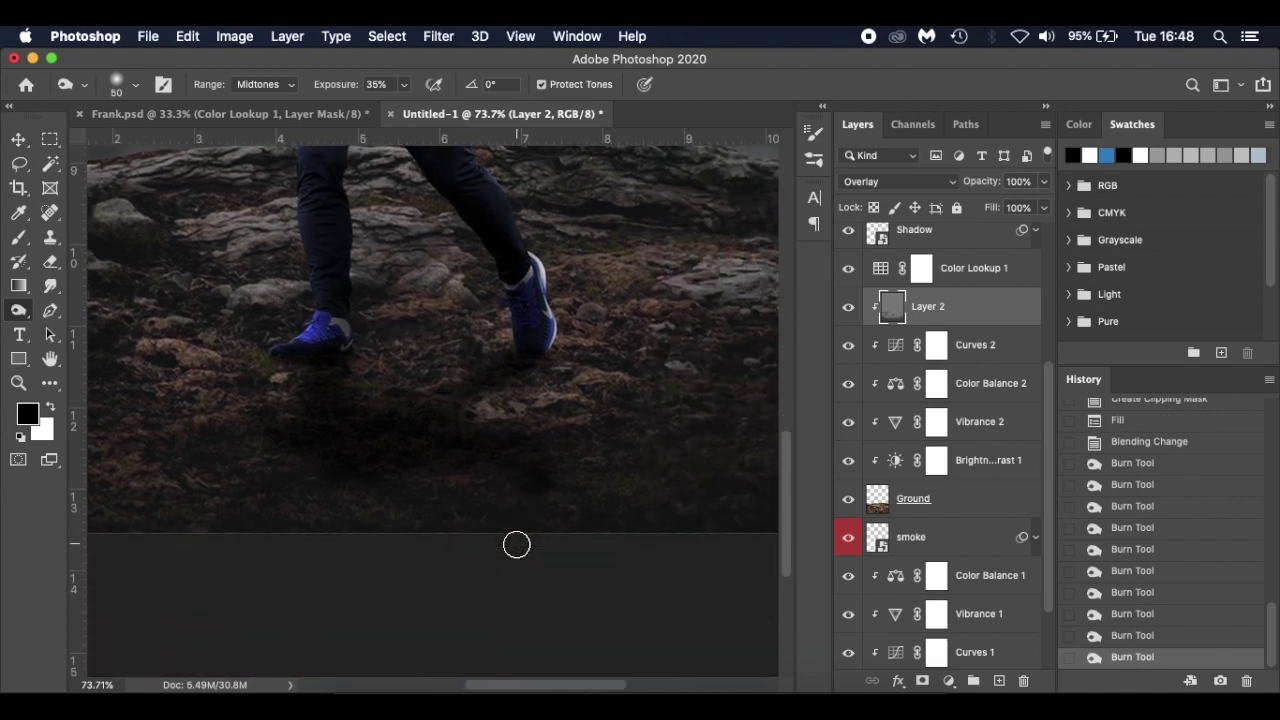
{"action": "scroll", "coordinate": [517, 544], "scroll_direction": "up", "scroll_amount": 10}
{"action": "scroll", "coordinate": [560, 480], "scroll_direction": "right", "scroll_amount": 6}
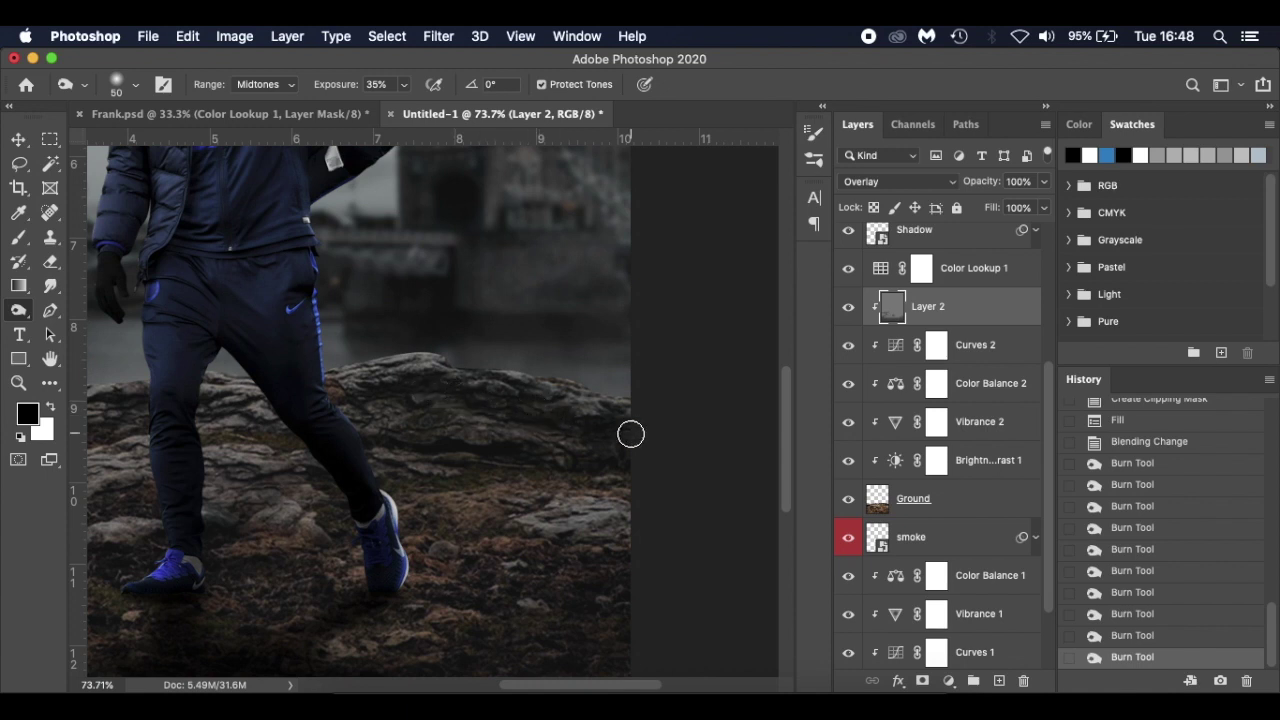
{"action": "left_click_drag", "start_coordinate": [631, 431], "coordinate": [582, 455]}
{"action": "scroll", "coordinate": [486, 509], "scroll_direction": "down", "scroll_amount": 3}
{"action": "scroll", "coordinate": [486, 509], "scroll_direction": "left", "scroll_amount": 2}
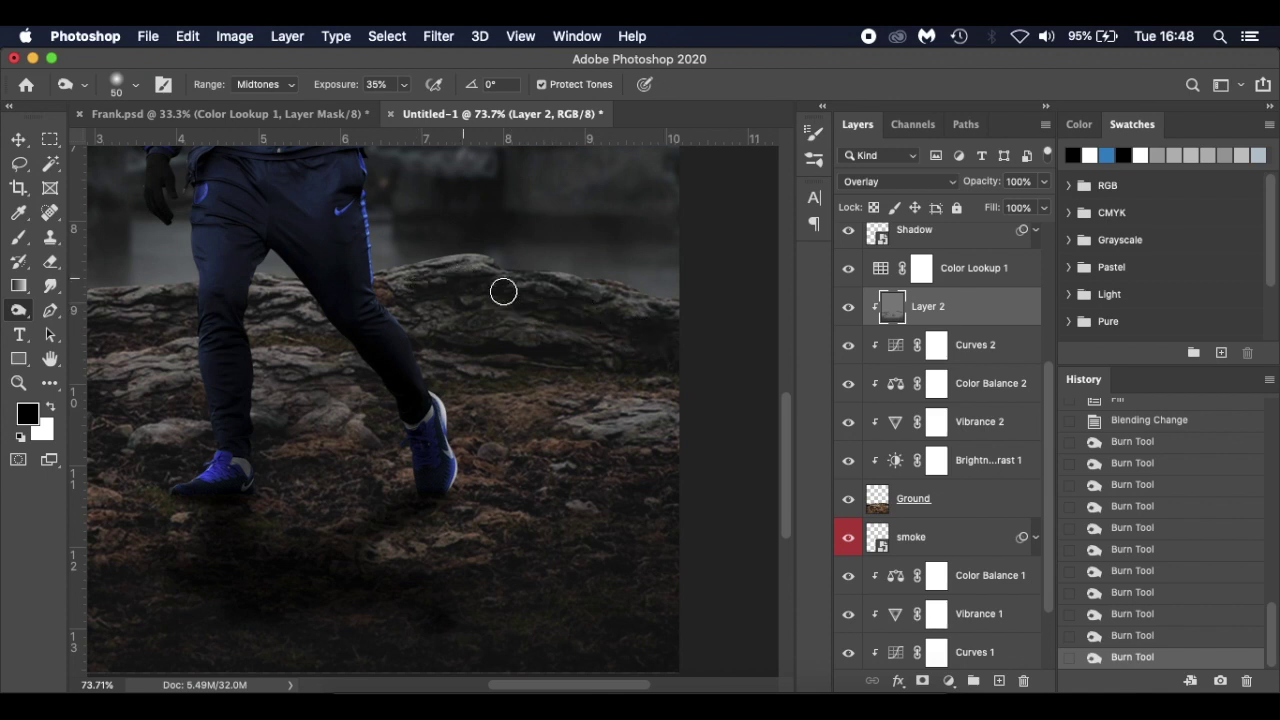
{"action": "left_click", "coordinate": [666, 337]}
{"action": "scroll", "coordinate": [666, 337], "scroll_direction": "left", "scroll_amount": 5}
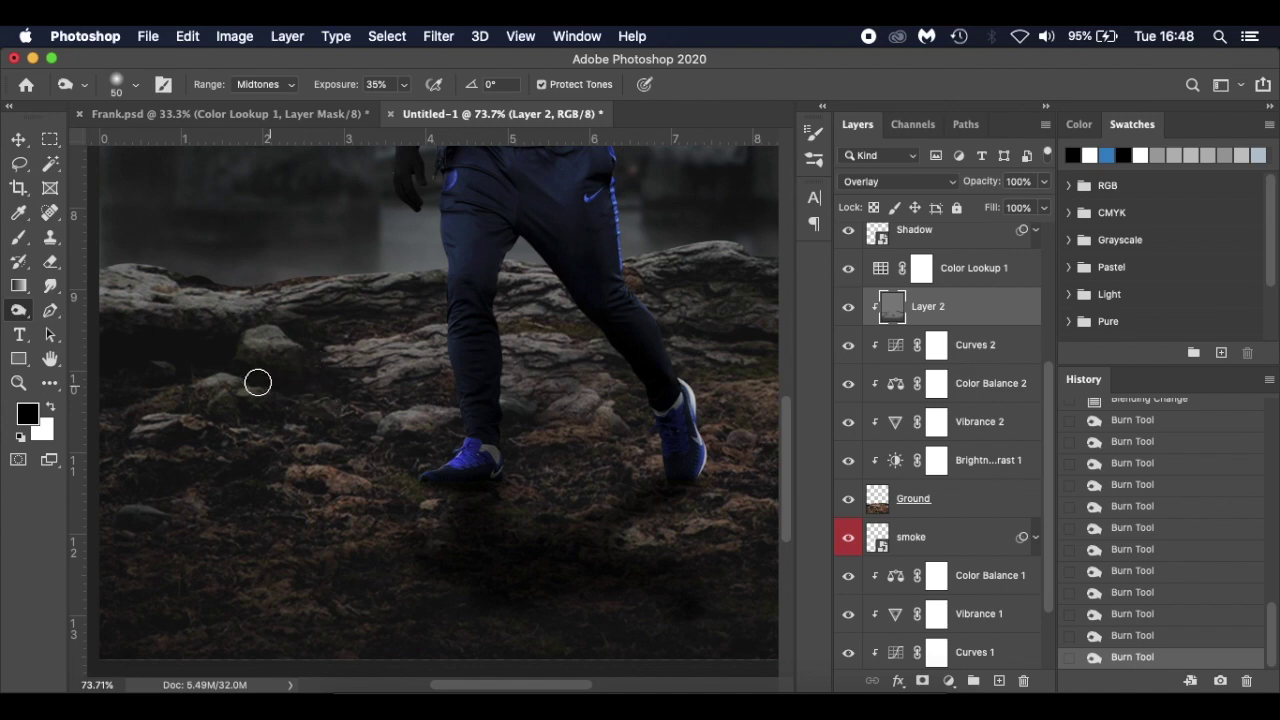
{"action": "left_click_drag", "start_coordinate": [389, 408], "coordinate": [378, 431]}
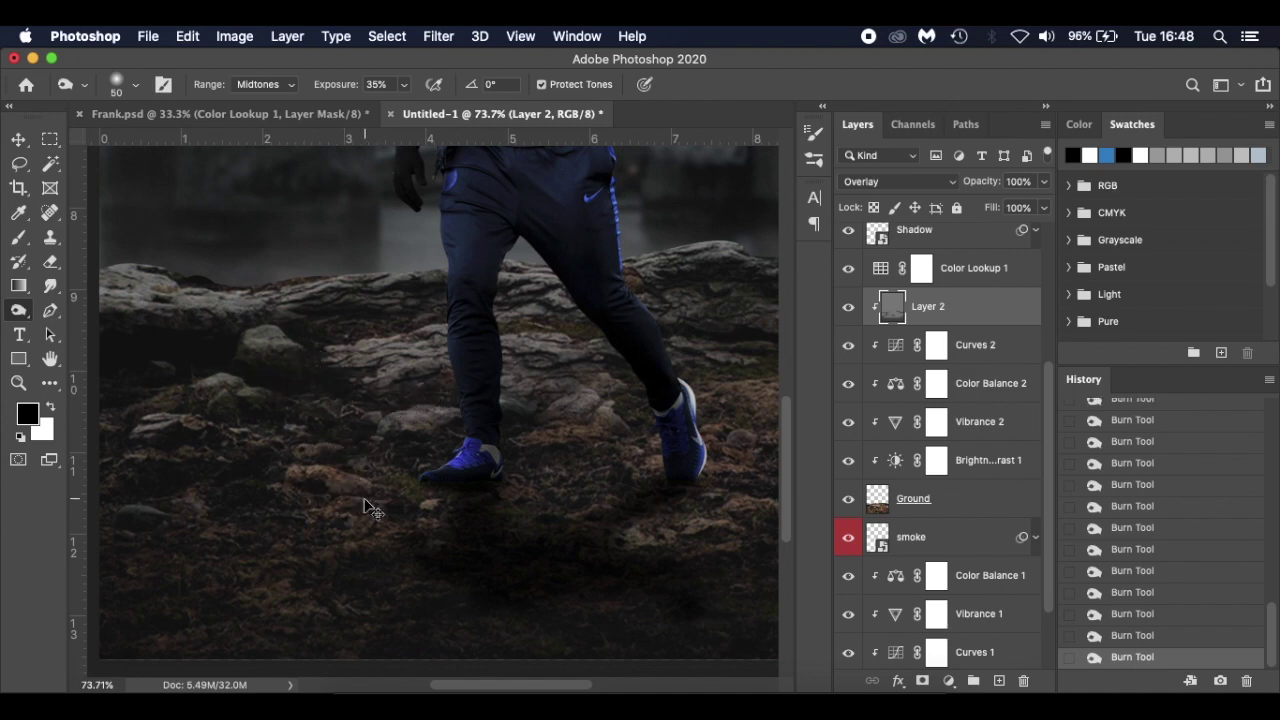
- Compare the whole image with and without the ground burning by toggling Layer 2's visibility
{"action": "key", "text": "super+0"}
{"action": "left_click", "coordinate": [849, 311]}
{"action": "left_click", "coordinate": [849, 311]}
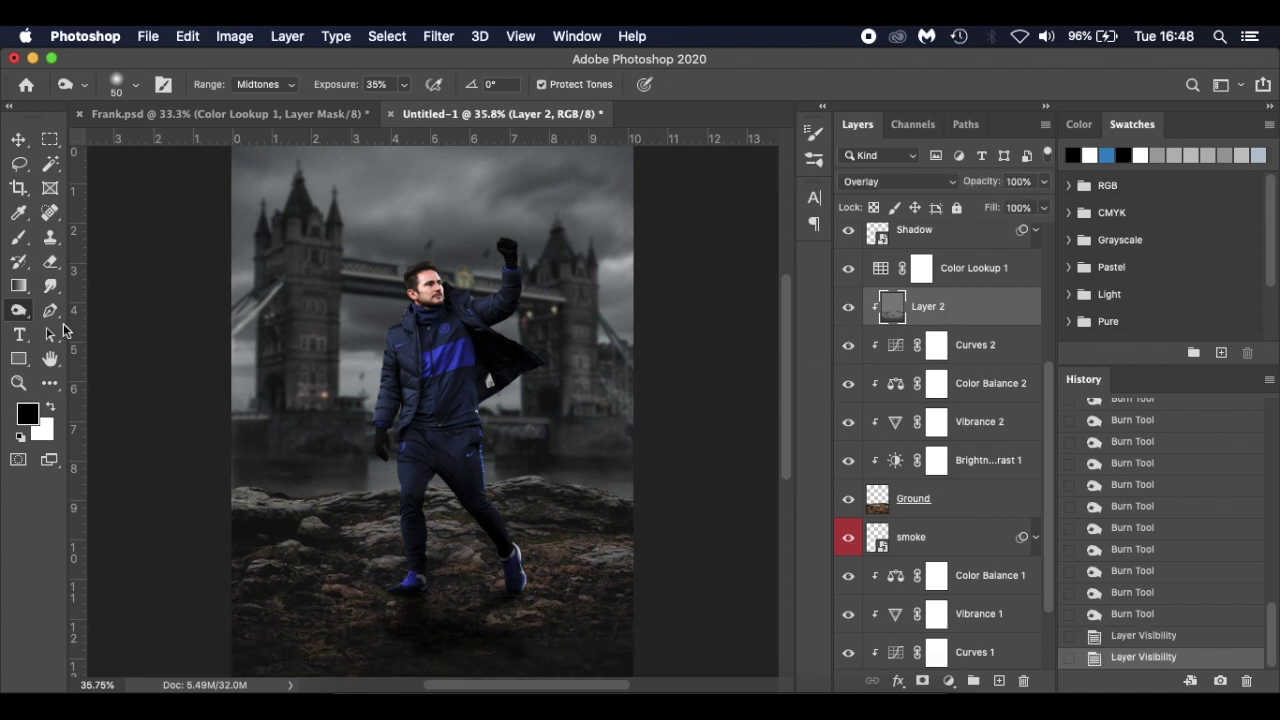
- Dodge the top of the rock ridge and the stones on the left with a size 80 brush, Highlights range, 10% exposure
{"action": "right_click", "coordinate": [18, 310]}
{"action": "left_click", "coordinate": [75, 308]}
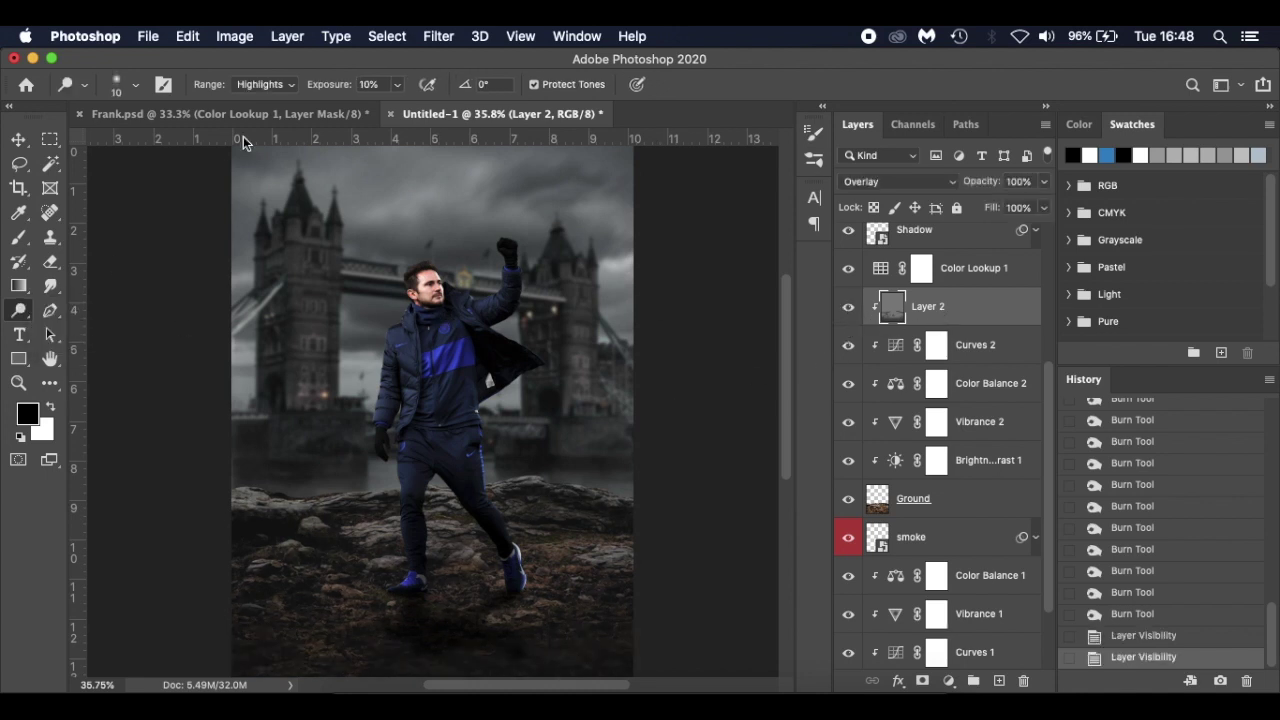
{"action": "scroll", "coordinate": [356, 422], "scroll_direction": "down", "scroll_amount": 3}
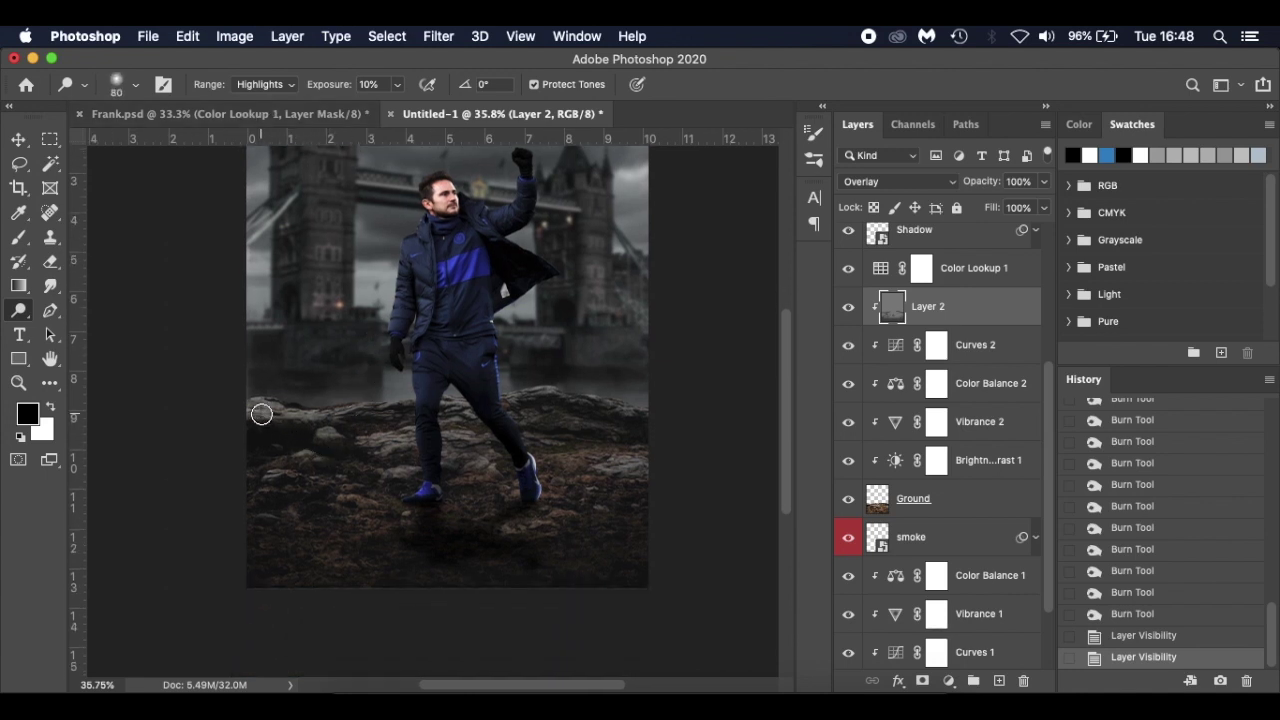
{"action": "left_click_drag", "start_coordinate": [249, 408], "coordinate": [334, 411]}
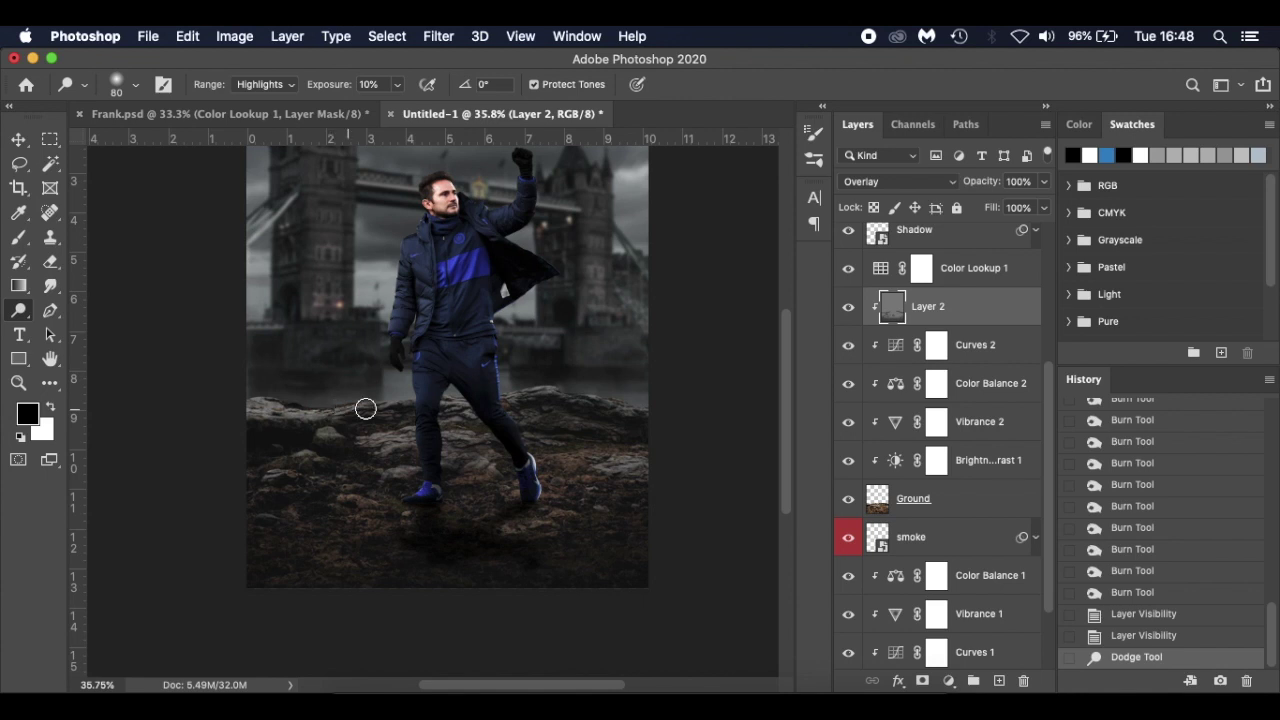
{"action": "left_click", "coordinate": [437, 399]}
{"action": "mouse_move", "coordinate": [517, 394]}
{"action": "left_mouse_down"}
{"action": "mouse_move", "coordinate": [696, 430]}
{"action": "mouse_move", "coordinate": [624, 425]}
{"action": "mouse_move", "coordinate": [618, 465]}
{"action": "mouse_move", "coordinate": [657, 467]}
{"action": "mouse_move", "coordinate": [598, 468]}
{"action": "mouse_move", "coordinate": [552, 521]}
{"action": "mouse_move", "coordinate": [320, 464]}
{"action": "mouse_move", "coordinate": [425, 451]}
{"action": "mouse_move", "coordinate": [364, 477]}
{"action": "mouse_move", "coordinate": [360, 522]}
{"action": "mouse_move", "coordinate": [406, 521]}
{"action": "mouse_move", "coordinate": [350, 527]}
{"action": "mouse_move", "coordinate": [398, 520]}
{"action": "left_mouse_up"}
{"action": "key", "text": "super+plus"}
{"action": "mouse_move", "coordinate": [219, 435]}
{"action": "left_mouse_down"}
{"action": "mouse_move", "coordinate": [252, 448]}
{"action": "mouse_move", "coordinate": [229, 446]}
{"action": "mouse_move", "coordinate": [240, 449]}
{"action": "mouse_move", "coordinate": [203, 490]}
{"action": "left_mouse_up"}
{"action": "mouse_move", "coordinate": [152, 527]}
{"action": "left_mouse_down"}
{"action": "mouse_move", "coordinate": [143, 599]}
{"action": "mouse_move", "coordinate": [115, 598]}
{"action": "mouse_move", "coordinate": [156, 598]}
{"action": "left_mouse_up"}
- Dodge the smaller lit stones around the figure's legs and toward the image's right edge with a size 40 brush
{"action": "key", "text": "bracketleft"}
{"action": "key", "text": "bracketleft"}
{"action": "key", "text": "bracketleft"}
{"action": "key", "text": "bracketleft"}
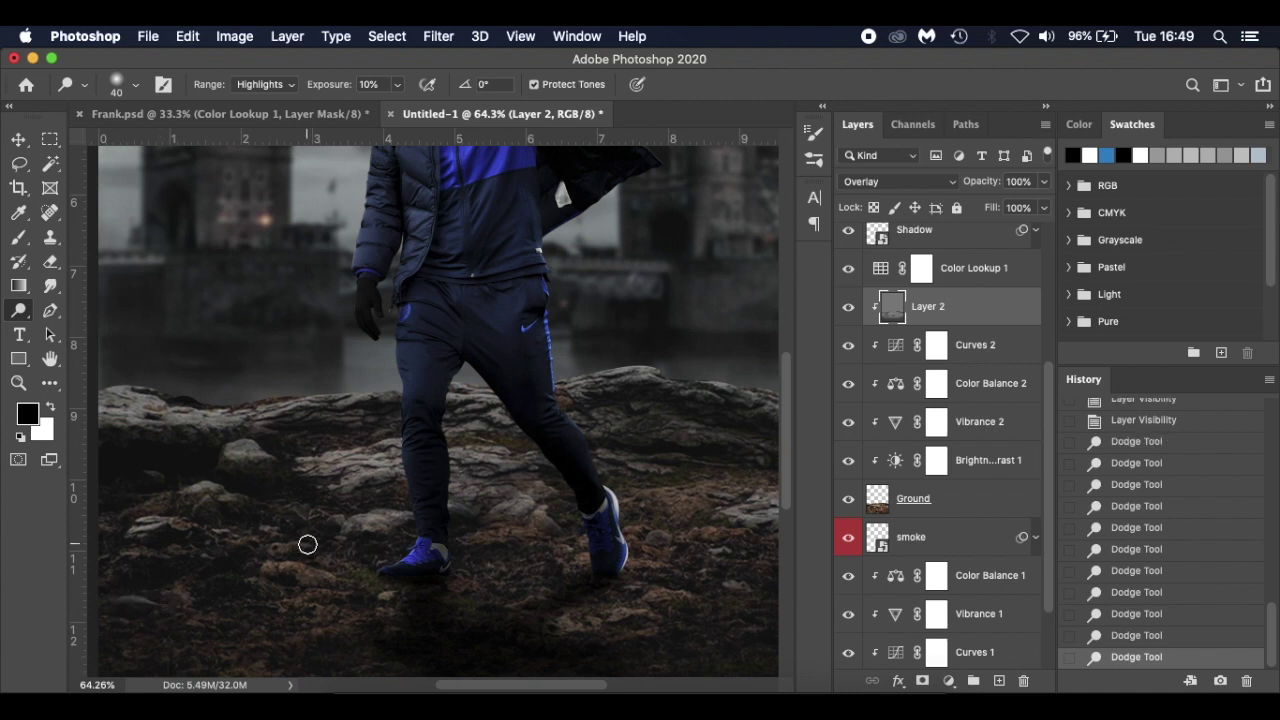
{"action": "left_click", "coordinate": [376, 513]}
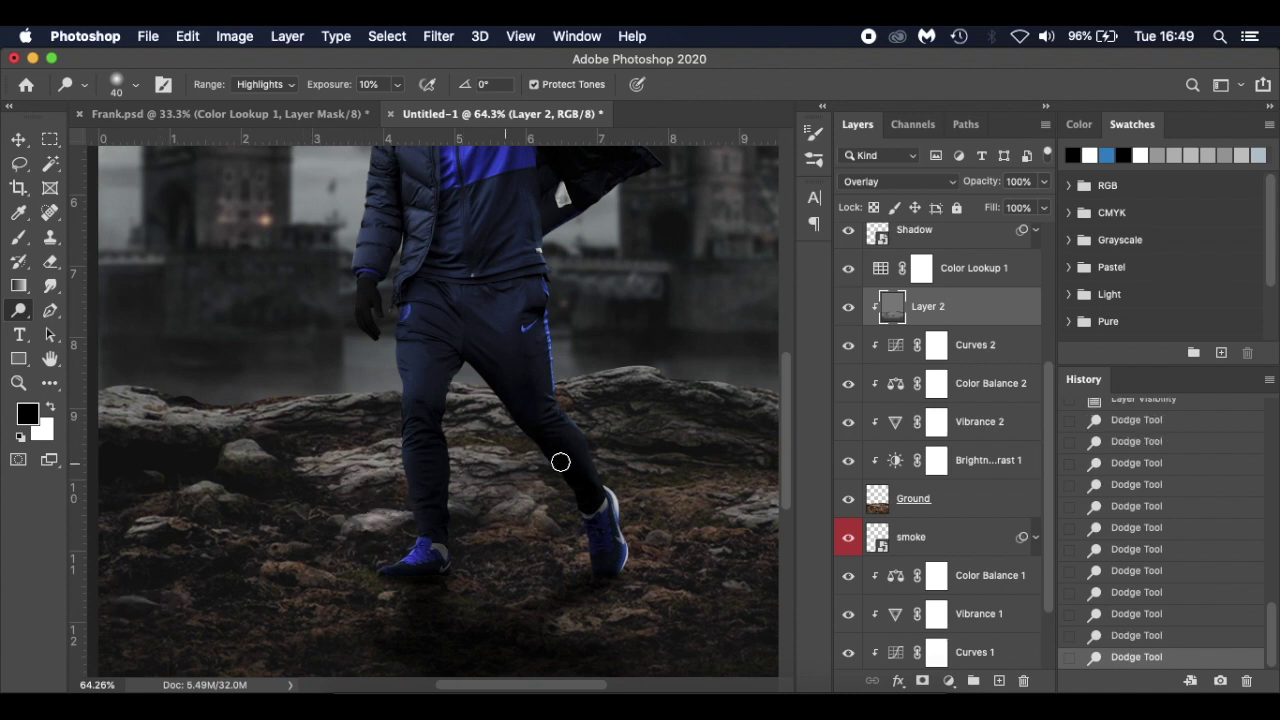
{"action": "left_click", "coordinate": [662, 461]}
{"action": "scroll", "coordinate": [585, 453], "scroll_direction": "right", "scroll_amount": 3}
{"action": "scroll", "coordinate": [585, 453], "scroll_direction": "up", "scroll_amount": 2}
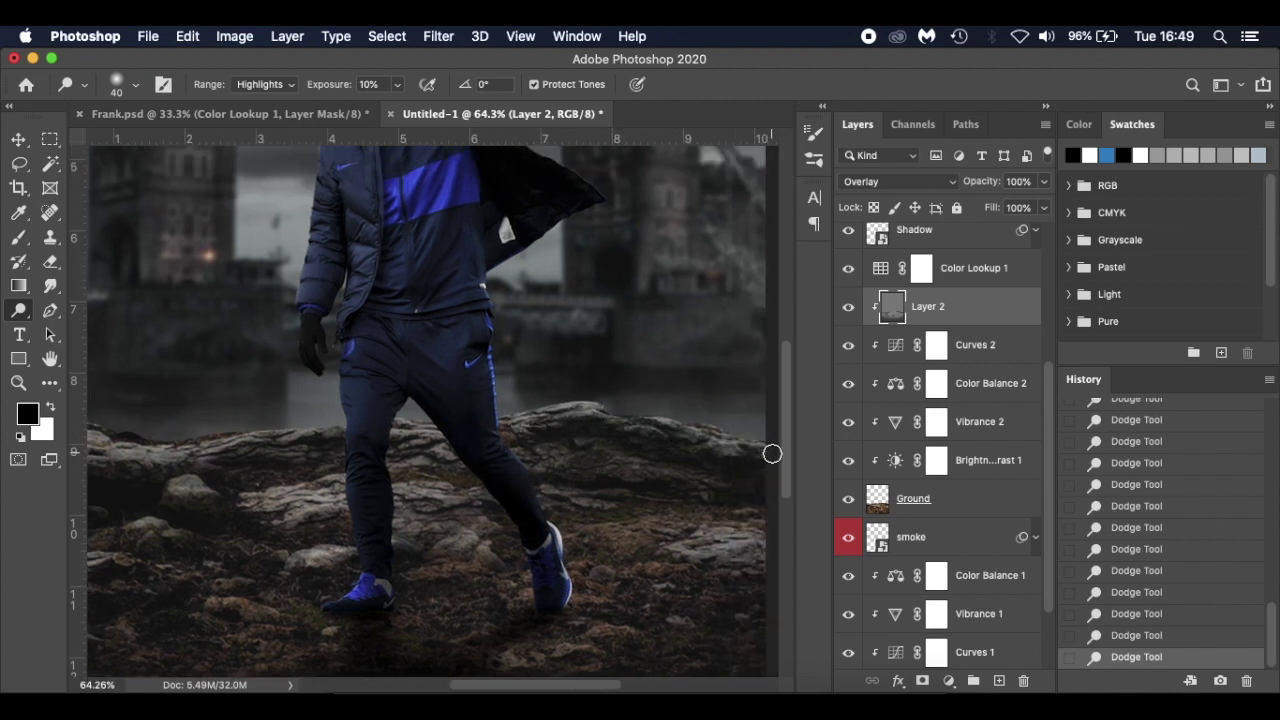
{"action": "scroll", "coordinate": [120, 450], "scroll_direction": "left", "scroll_amount": 2}
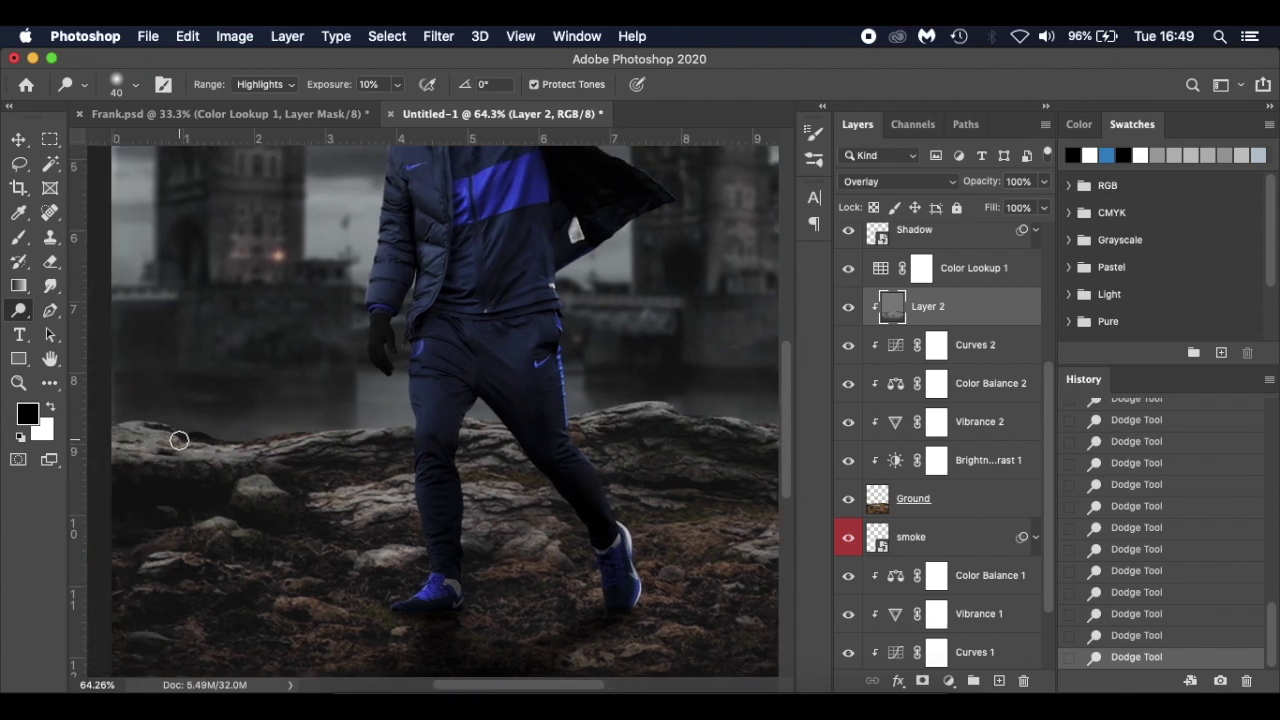
- Compare the whole composite with and without the ground's dodge and burn by toggling Layer 2's visibility
{"action": "key", "text": "super+0"}
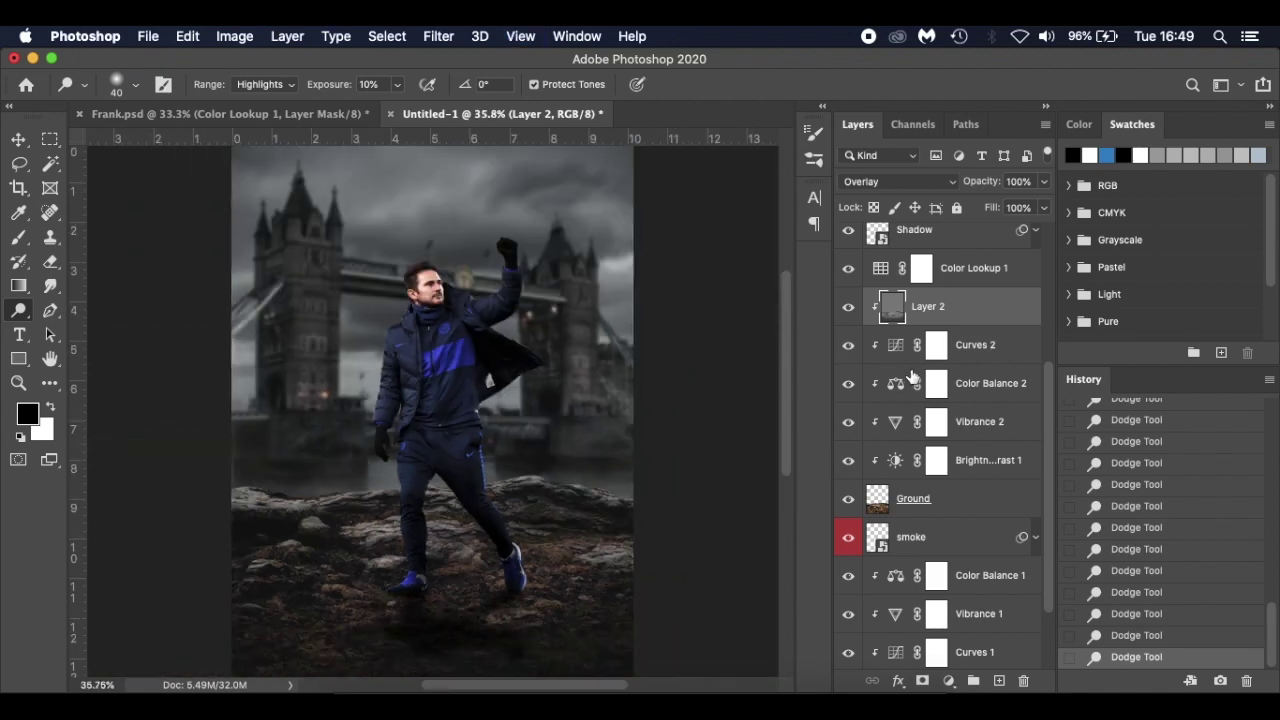
{"action": "left_click", "coordinate": [848, 309]}
{"action": "left_click", "coordinate": [848, 309]}
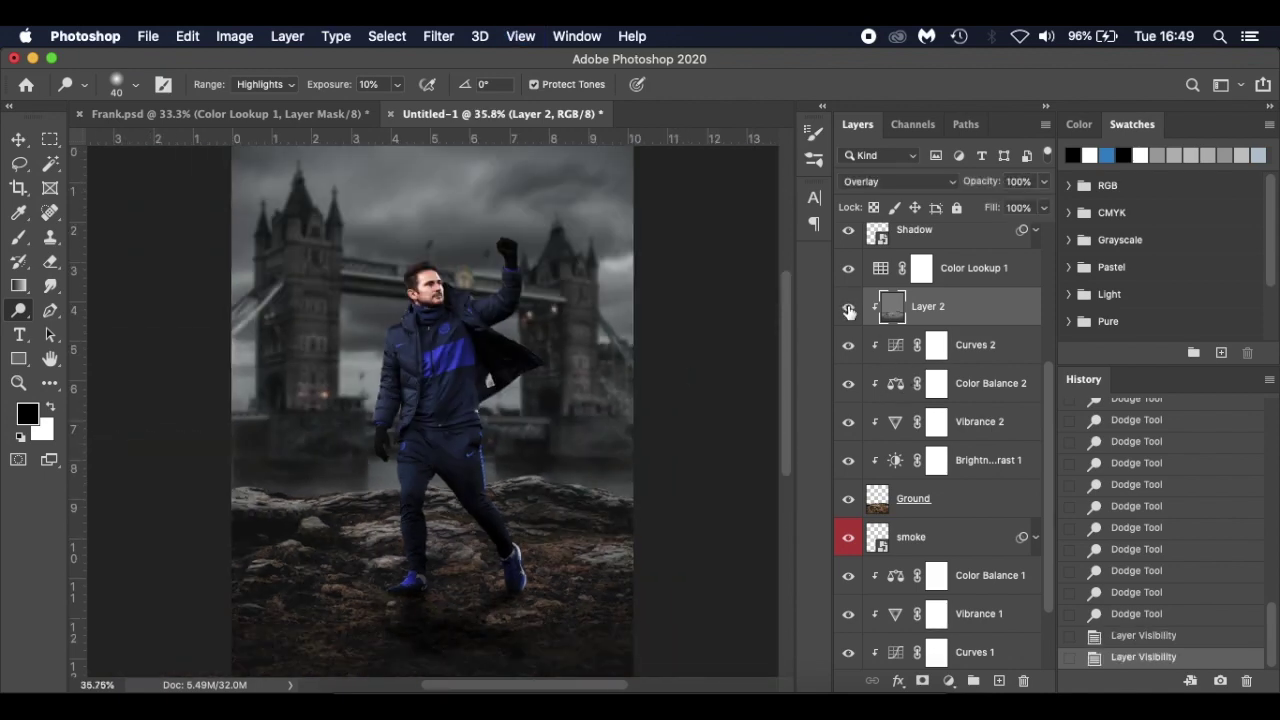
{"action": "left_click", "coordinate": [848, 310]}
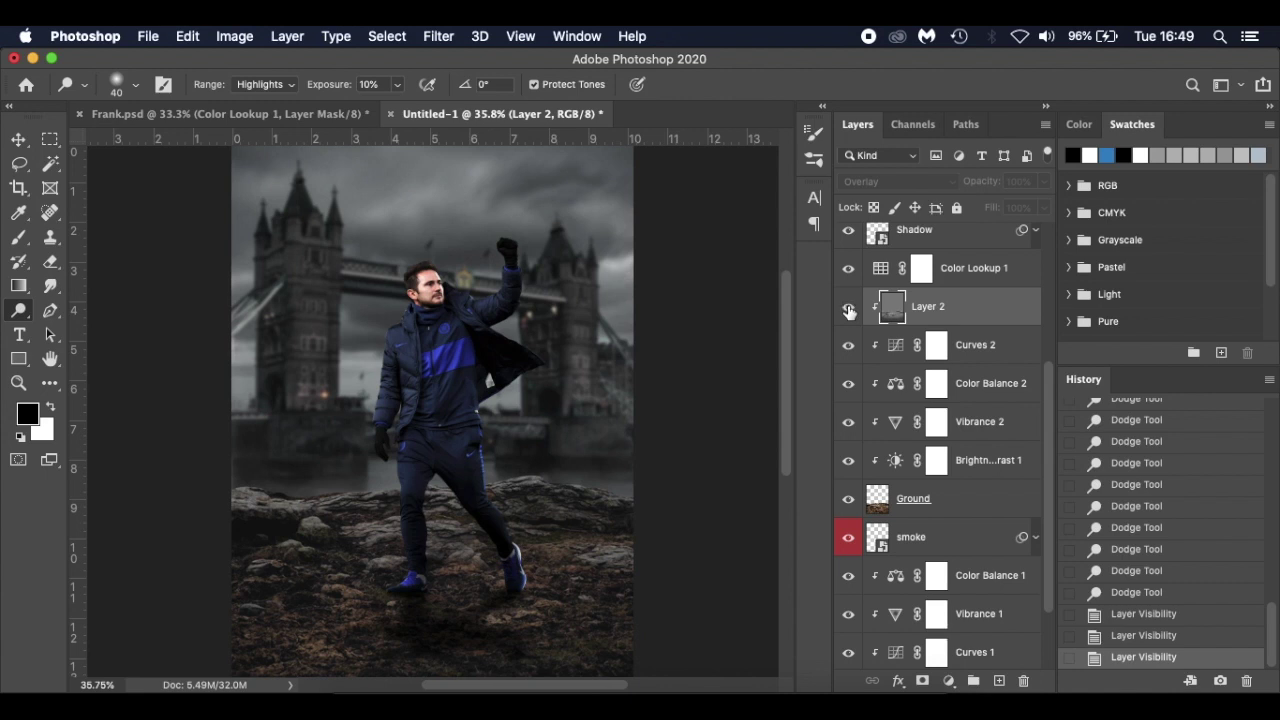
{"action": "left_click", "coordinate": [848, 311]}
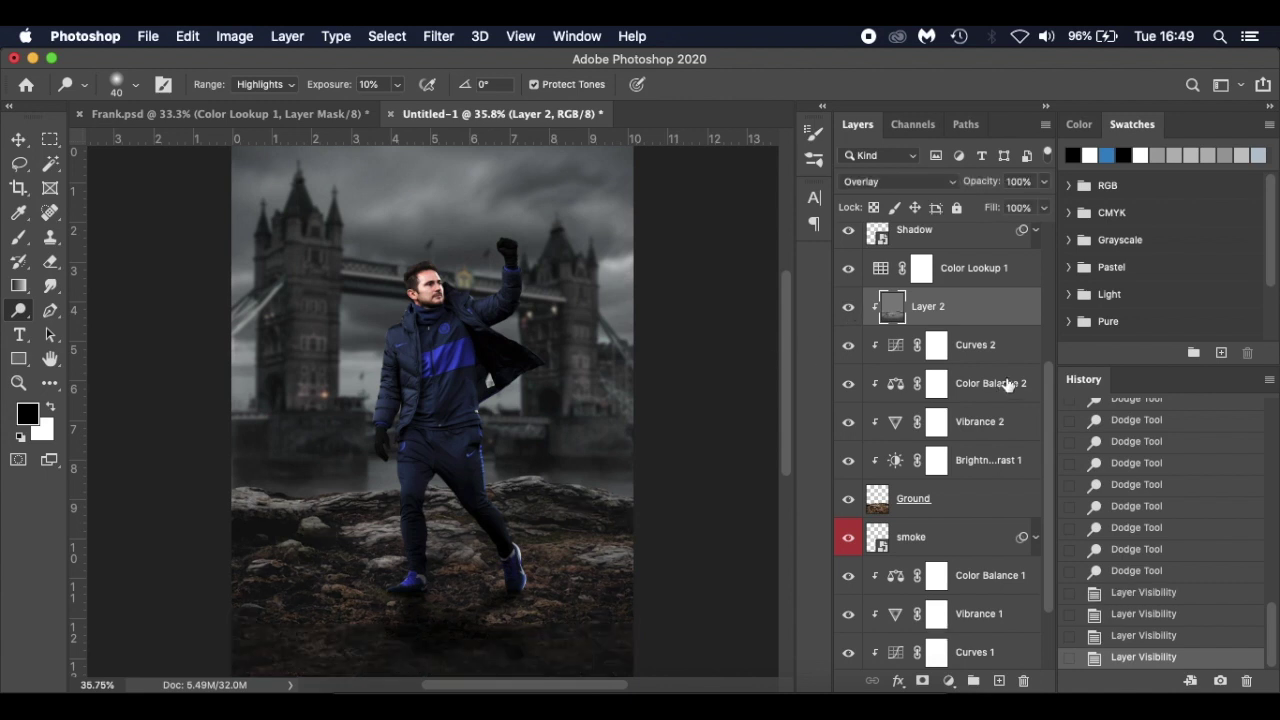
- Place snowparticles.jpg from the Latest Tutorial folder above Layer 1, covering the lower half of the composite
{"action": "scroll", "coordinate": [1007, 385], "scroll_direction": "up", "scroll_amount": 5}
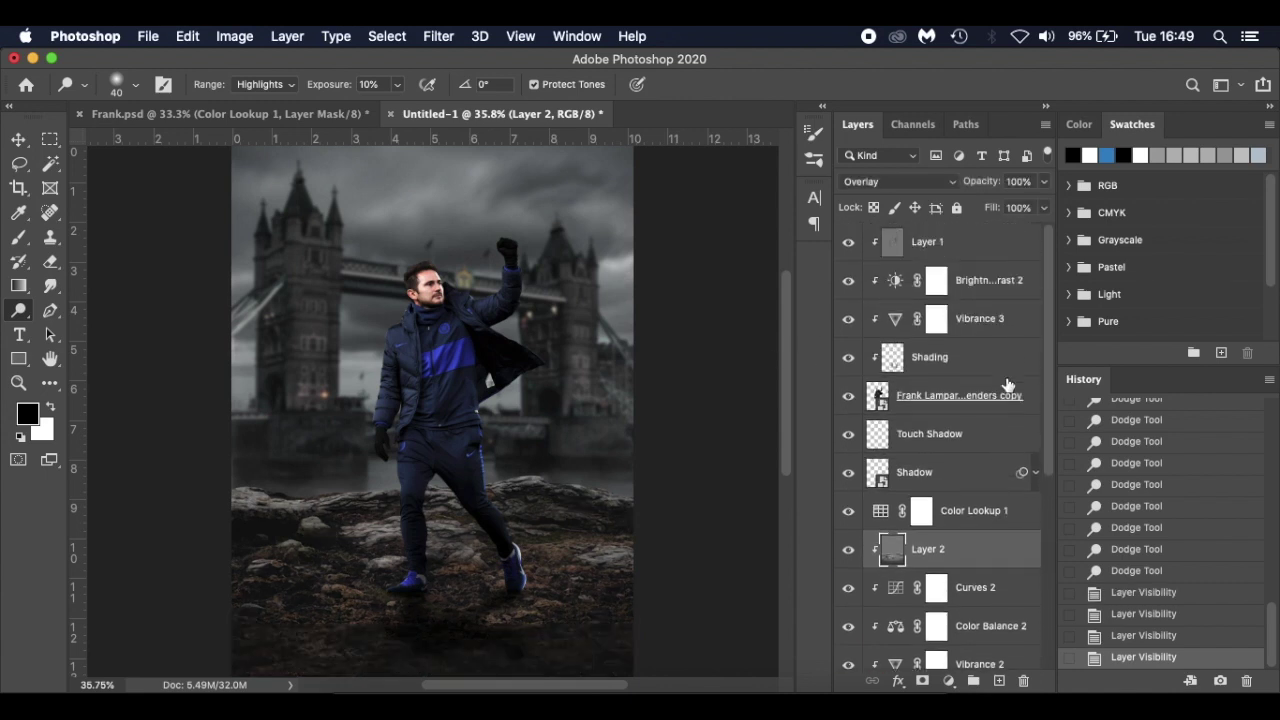
{"action": "left_click", "coordinate": [997, 251]}
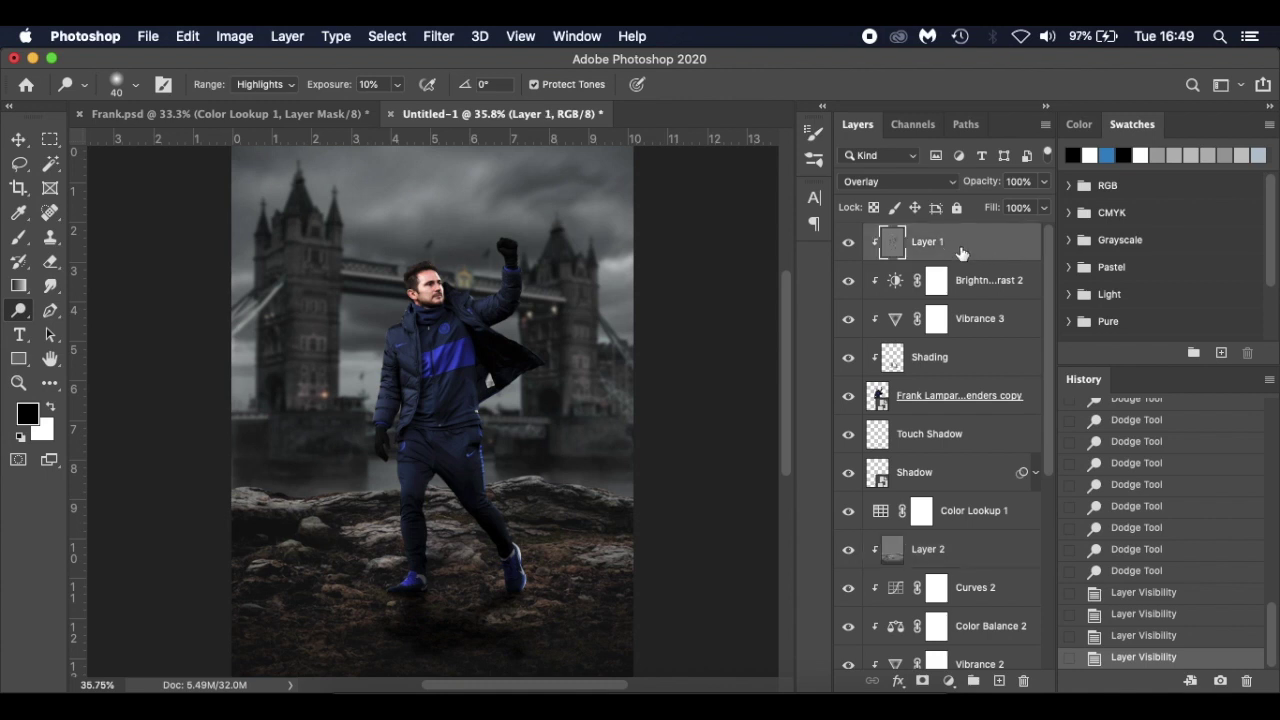
{"action": "left_click", "coordinate": [356, 702]}
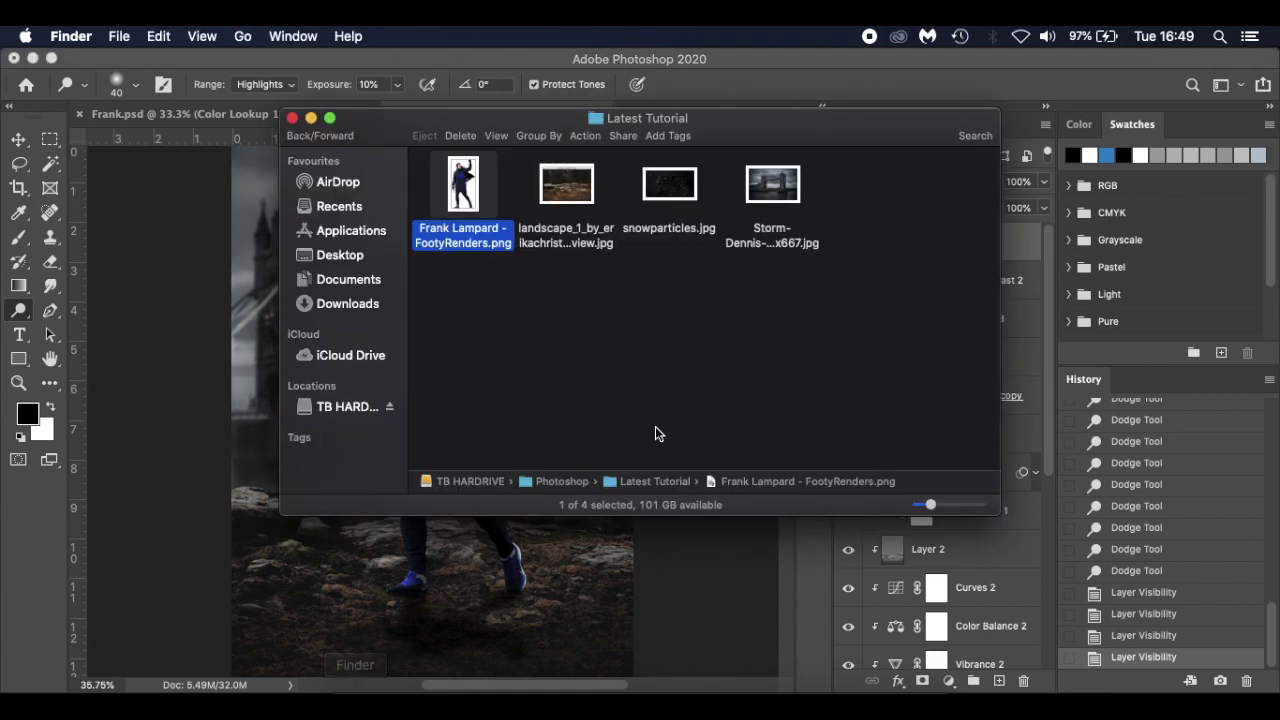
{"action": "left_click", "coordinate": [677, 199]}
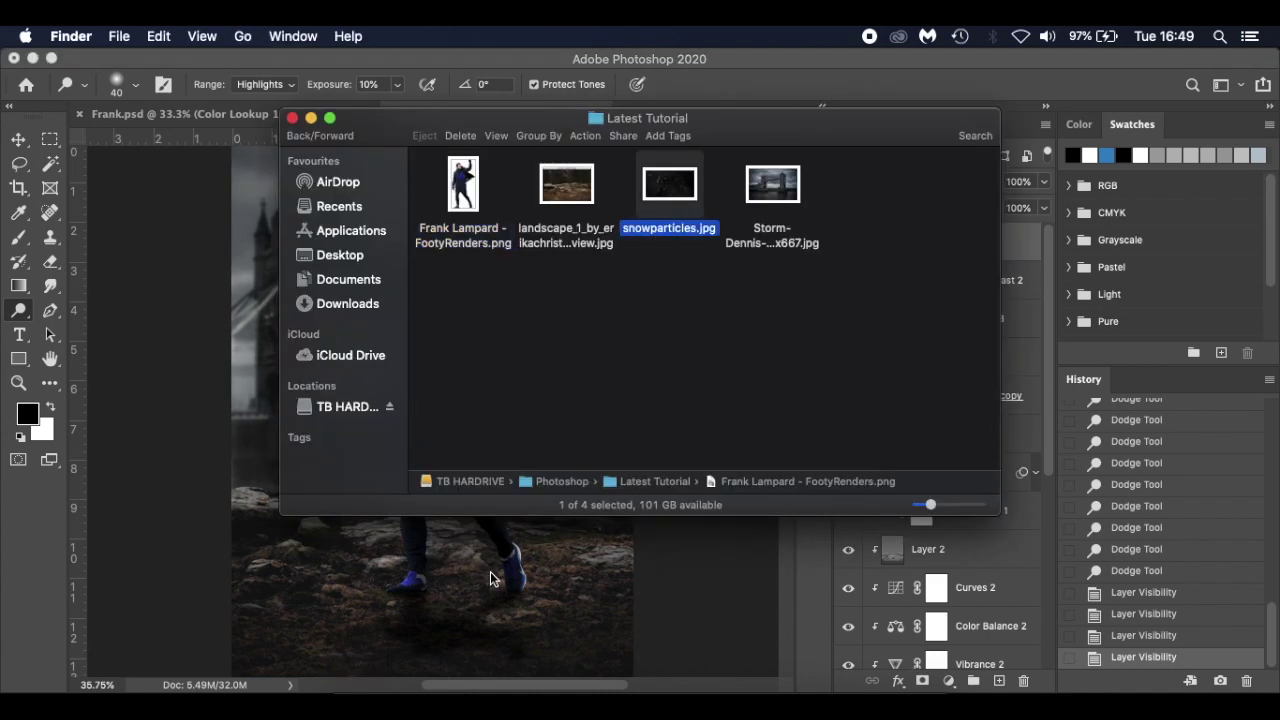
{"action": "left_click_drag", "start_coordinate": [643, 350], "coordinate": [450, 200]}
{"action": "left_click_drag", "start_coordinate": [670, 184], "coordinate": [515, 575]}
{"action": "left_click_drag", "start_coordinate": [566, 432], "coordinate": [572, 533]}
{"action": "right_click", "coordinate": [577, 515]}
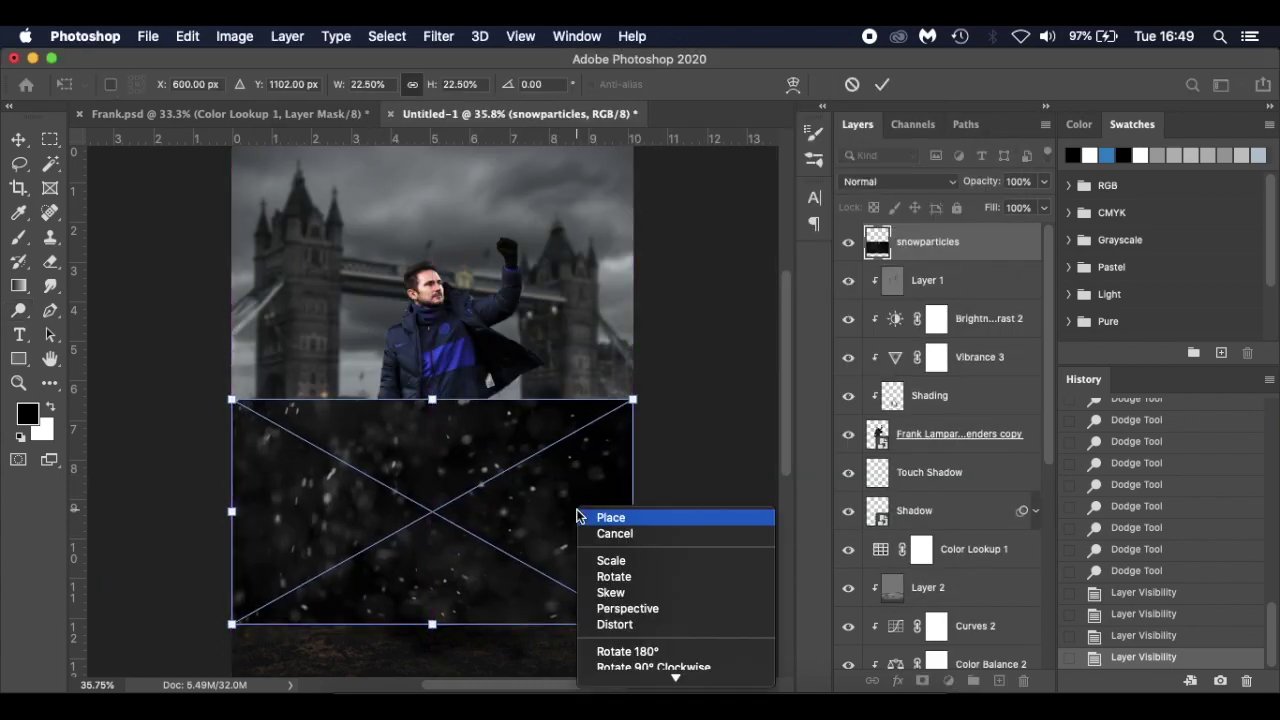
{"action": "left_click", "coordinate": [580, 517]}
- Taper the snowparticles image slightly toward its right side with a Perspective transform
{"action": "key", "text": "super+t"}
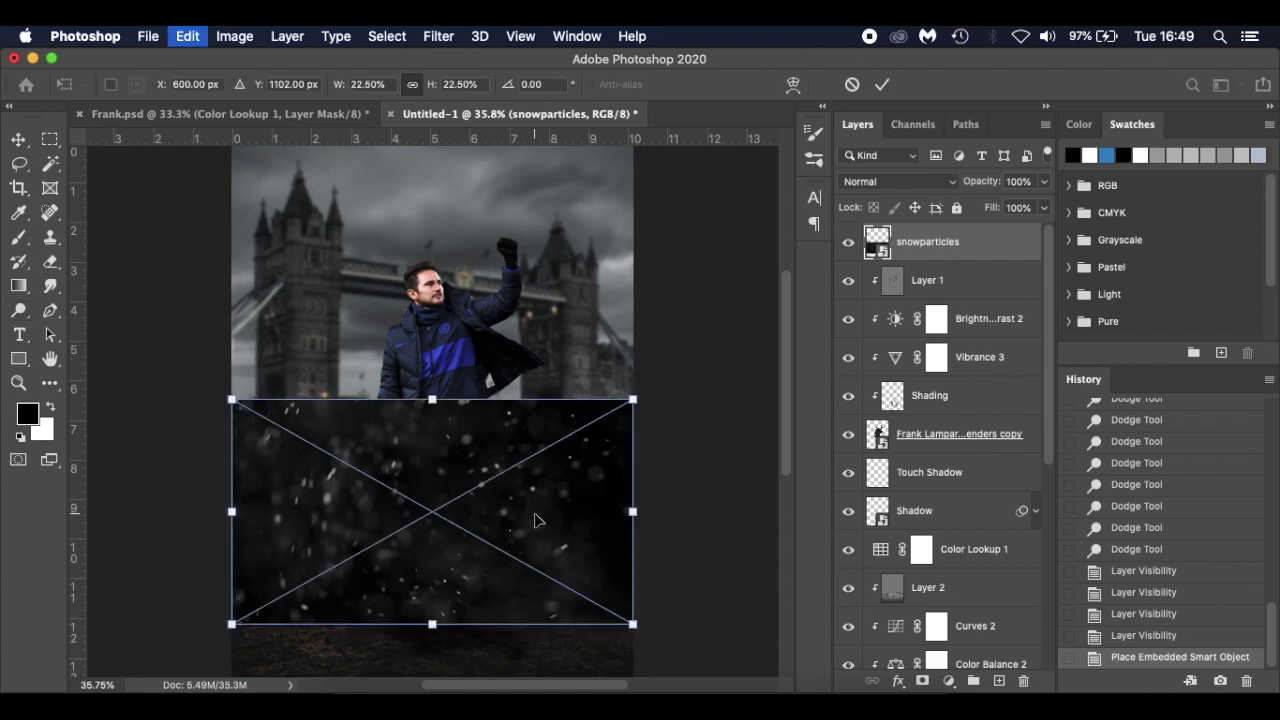
{"action": "right_click", "coordinate": [535, 515]}
{"action": "left_click", "coordinate": [585, 614]}
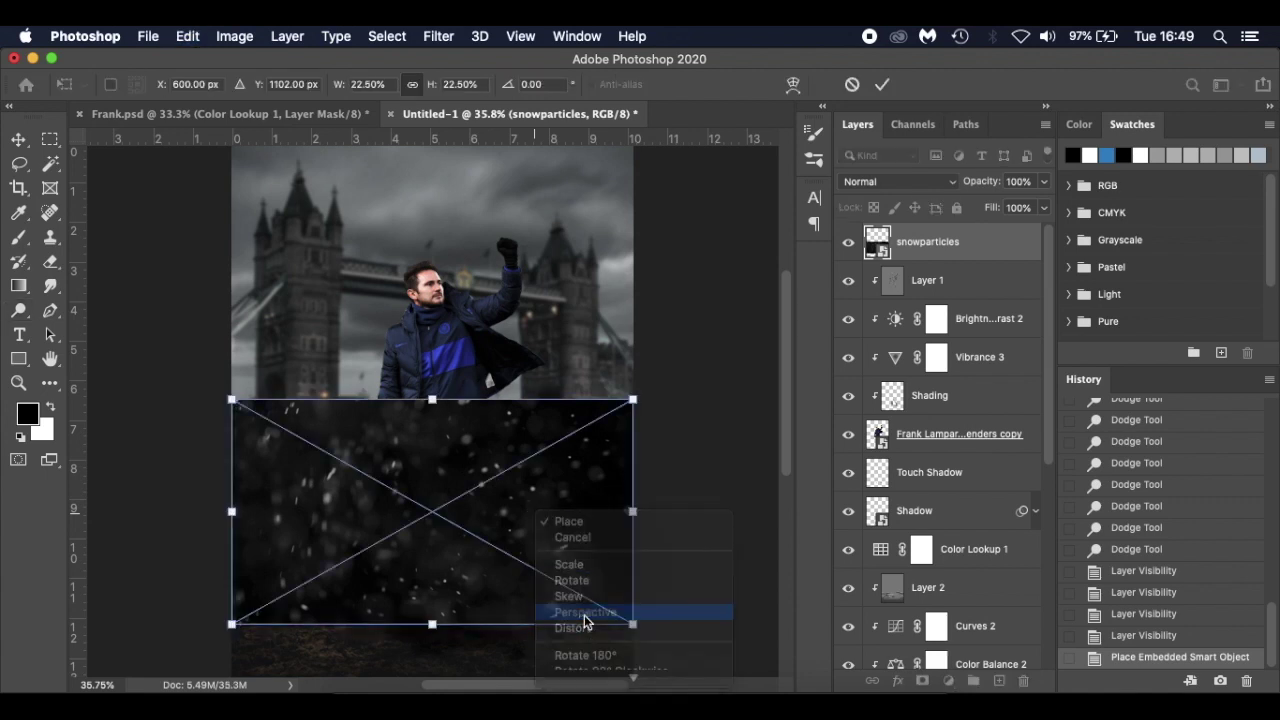
{"action": "mouse_move", "coordinate": [634, 628]}
{"action": "left_mouse_down"}
{"action": "mouse_move", "coordinate": [614, 610]}
{"action": "mouse_move", "coordinate": [621, 622]}
{"action": "mouse_move", "coordinate": [633, 612]}
{"action": "left_mouse_up"}
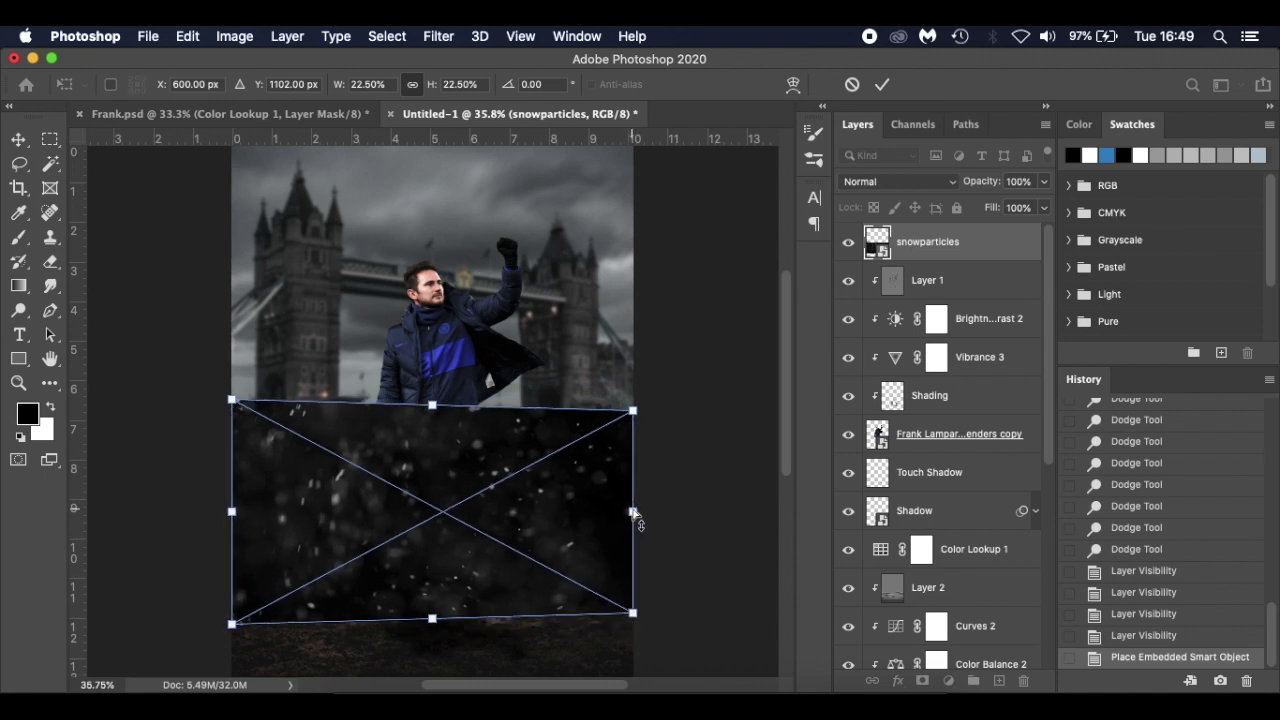
{"action": "mouse_move", "coordinate": [633, 410]}
{"action": "left_mouse_down"}
{"action": "mouse_move", "coordinate": [620, 410]}
{"action": "mouse_move", "coordinate": [636, 402]}
{"action": "mouse_move", "coordinate": [634, 414]}
{"action": "left_mouse_up"}
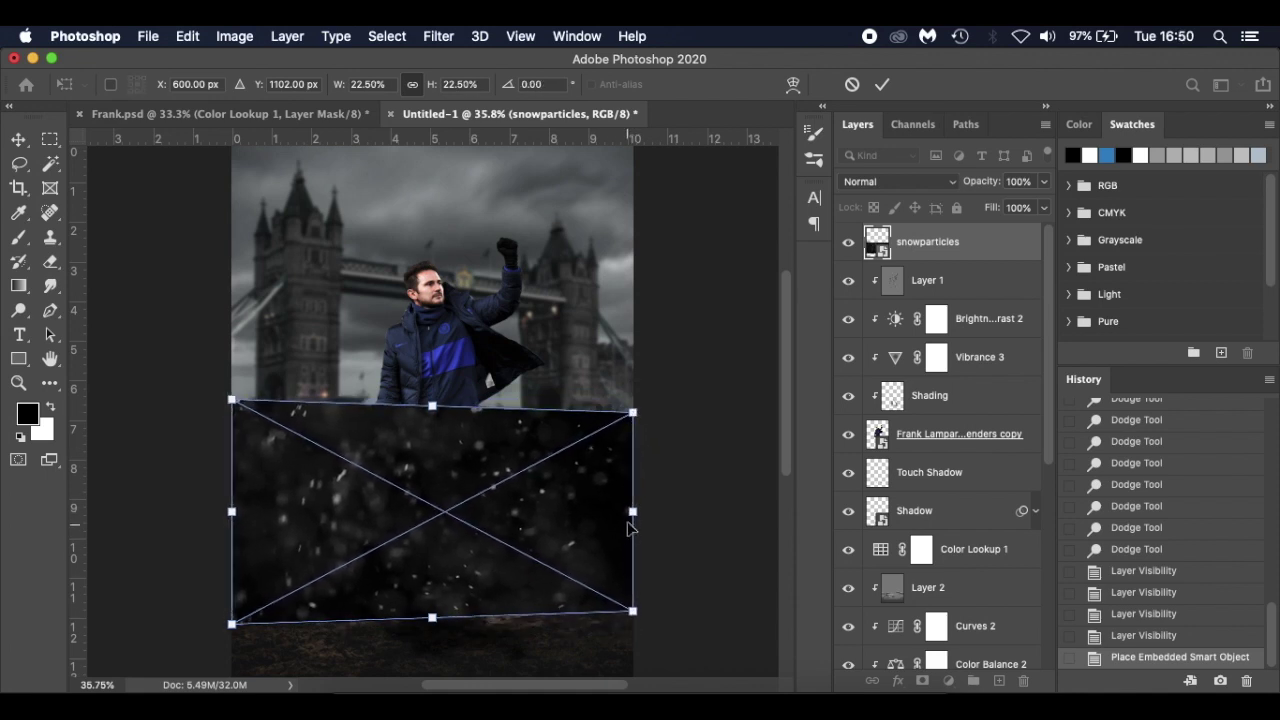
{"action": "mouse_move", "coordinate": [633, 512]}
{"action": "left_mouse_down"}
{"action": "mouse_move", "coordinate": [628, 482]}
{"action": "mouse_move", "coordinate": [630, 514]}
{"action": "left_mouse_up"}
{"action": "mouse_move", "coordinate": [633, 614]}
{"action": "left_mouse_down"}
{"action": "mouse_move", "coordinate": [612, 607]}
{"action": "mouse_move", "coordinate": [633, 610]}
{"action": "left_mouse_up"}
- Pull the two right corners of snowparticles inward and upward, narrowing its width to 21.50%, and apply the transform
{"action": "right_click", "coordinate": [586, 562]}
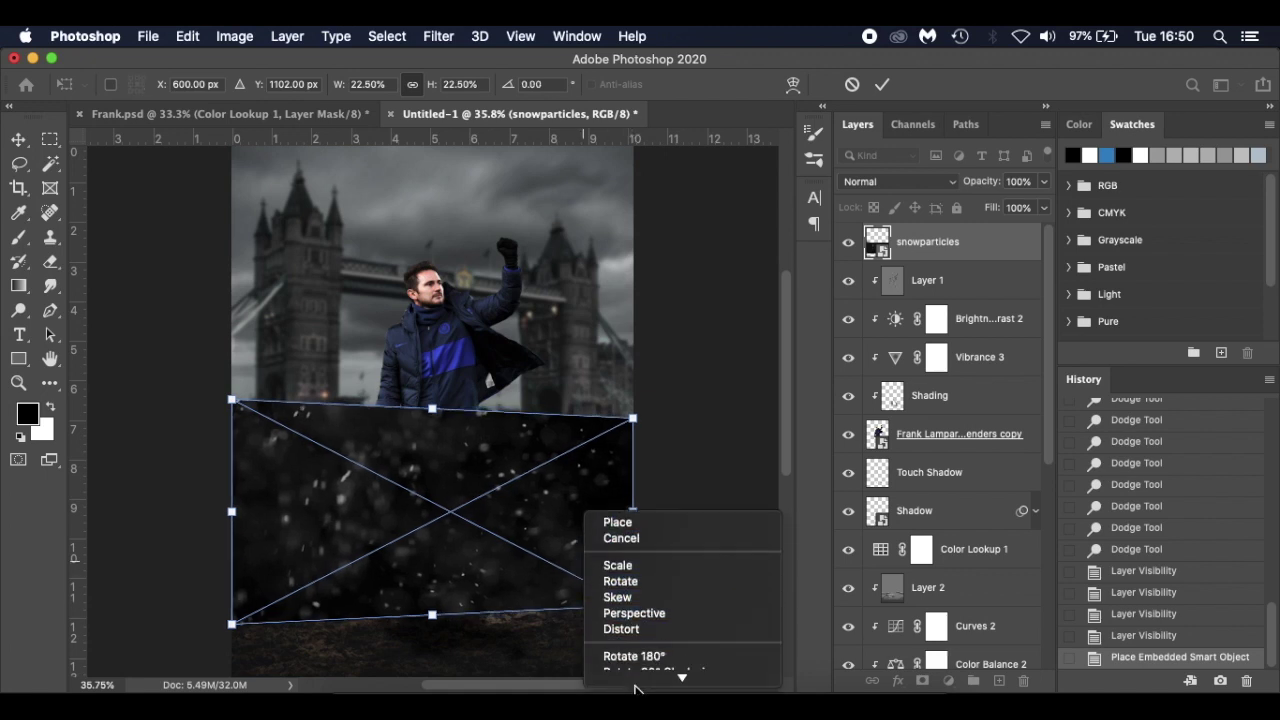
{"action": "left_click", "coordinate": [638, 549]}
{"action": "left_click_drag", "start_coordinate": [633, 607], "coordinate": [617, 581]}
{"action": "mouse_move", "coordinate": [632, 420]}
{"action": "left_mouse_down"}
{"action": "mouse_move", "coordinate": [611, 421]}
{"action": "mouse_move", "coordinate": [616, 401]}
{"action": "left_mouse_up"}
{"action": "key", "text": "Return"}
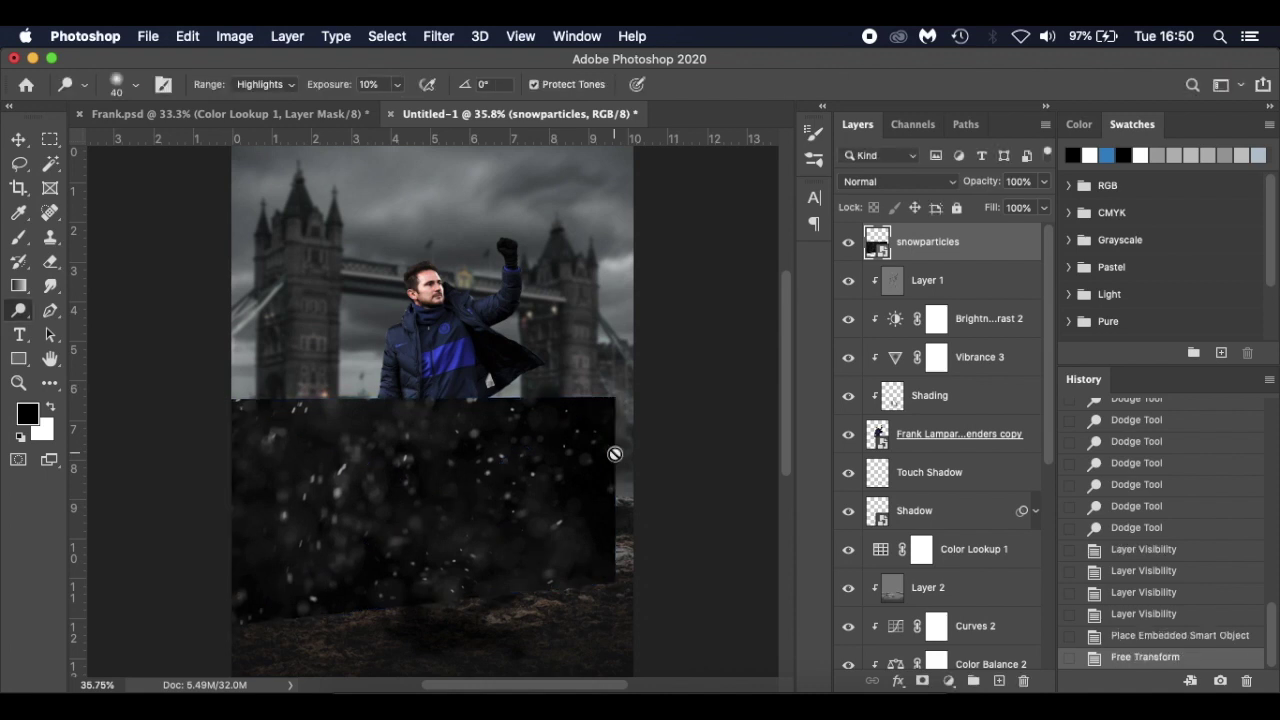
- Enlarge snowparticles to about 12.6 by 7.5 cm so it overhangs both canvas sides, and shift it slightly upward
{"action": "key", "text": "super+t"}
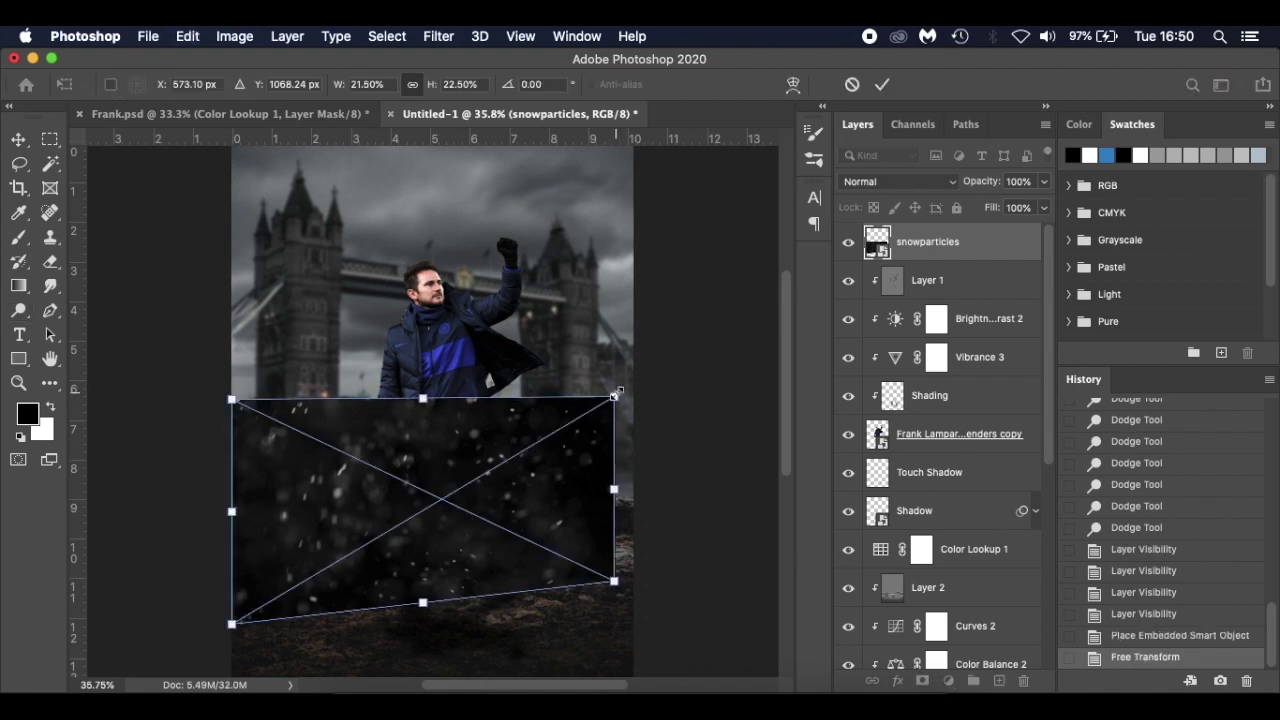
{"action": "left_click_drag", "start_coordinate": [619, 391], "coordinate": [635, 370]}
{"action": "scroll", "coordinate": [590, 465], "scroll_direction": "down", "scroll_amount": 3}
{"action": "left_click_drag", "start_coordinate": [583, 422], "coordinate": [590, 430]}
{"action": "left_click_drag", "start_coordinate": [662, 323], "coordinate": [697, 306]}
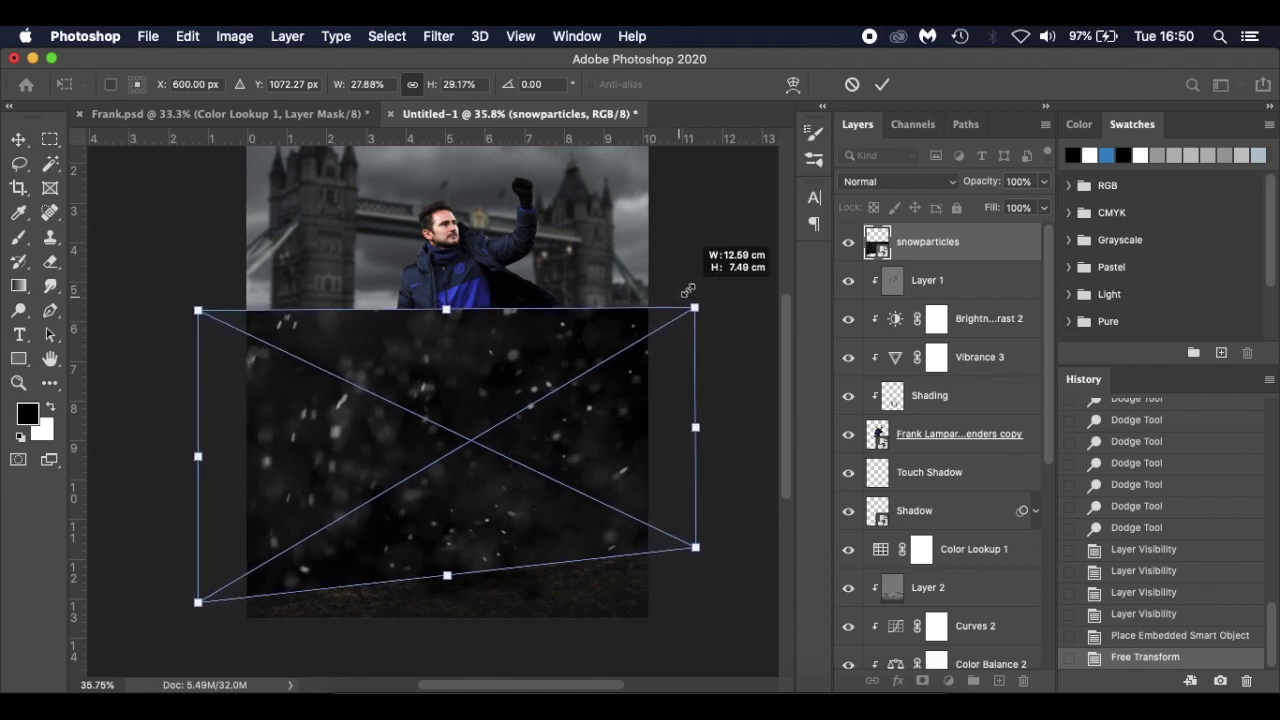
{"action": "left_click_drag", "start_coordinate": [620, 397], "coordinate": [615, 371]}
{"action": "key", "text": "Return"}
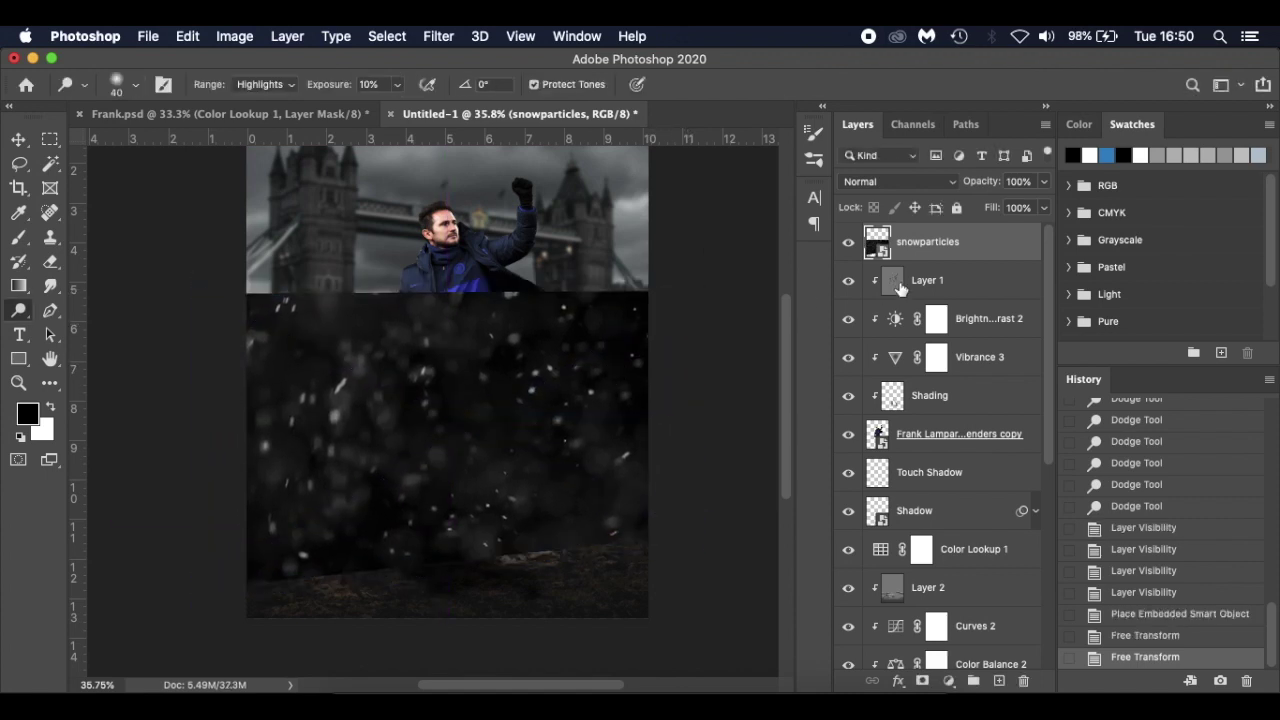
- Set the snowparticles layer to Screen blending and clip a midtone-darkening Levels adjustment to it
{"action": "left_click", "coordinate": [901, 181]}
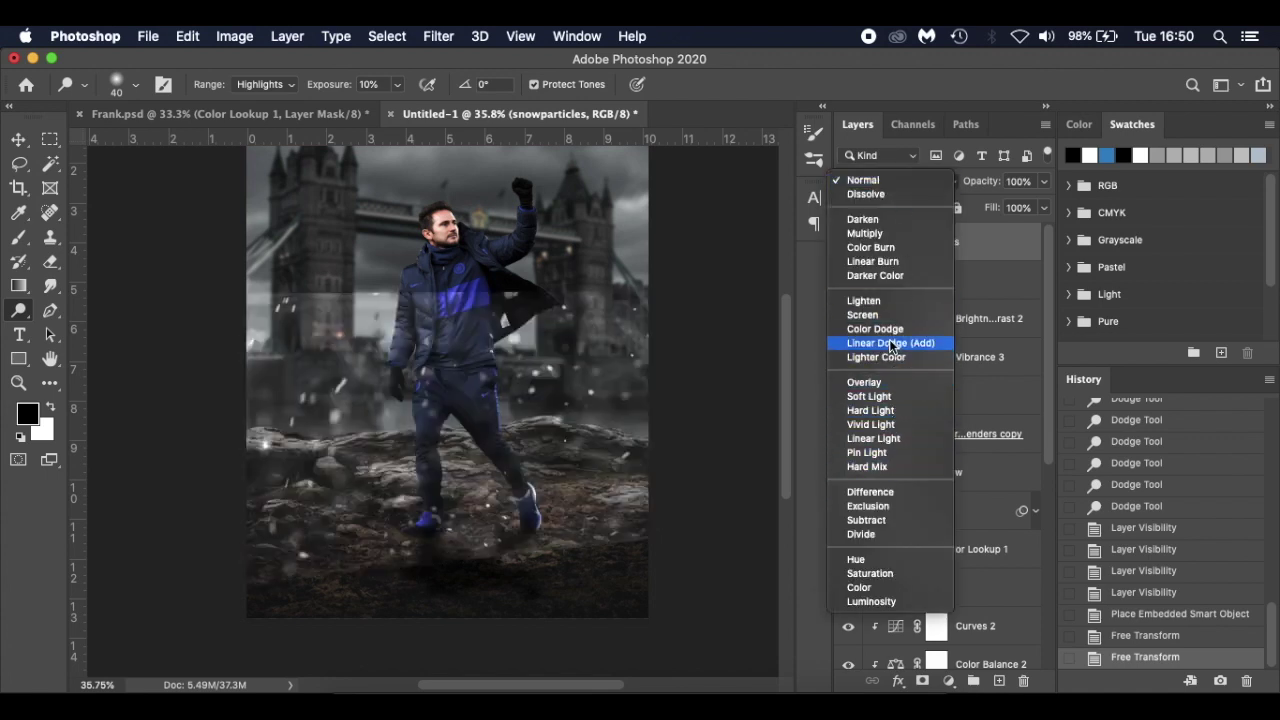
{"action": "left_click", "coordinate": [891, 318]}
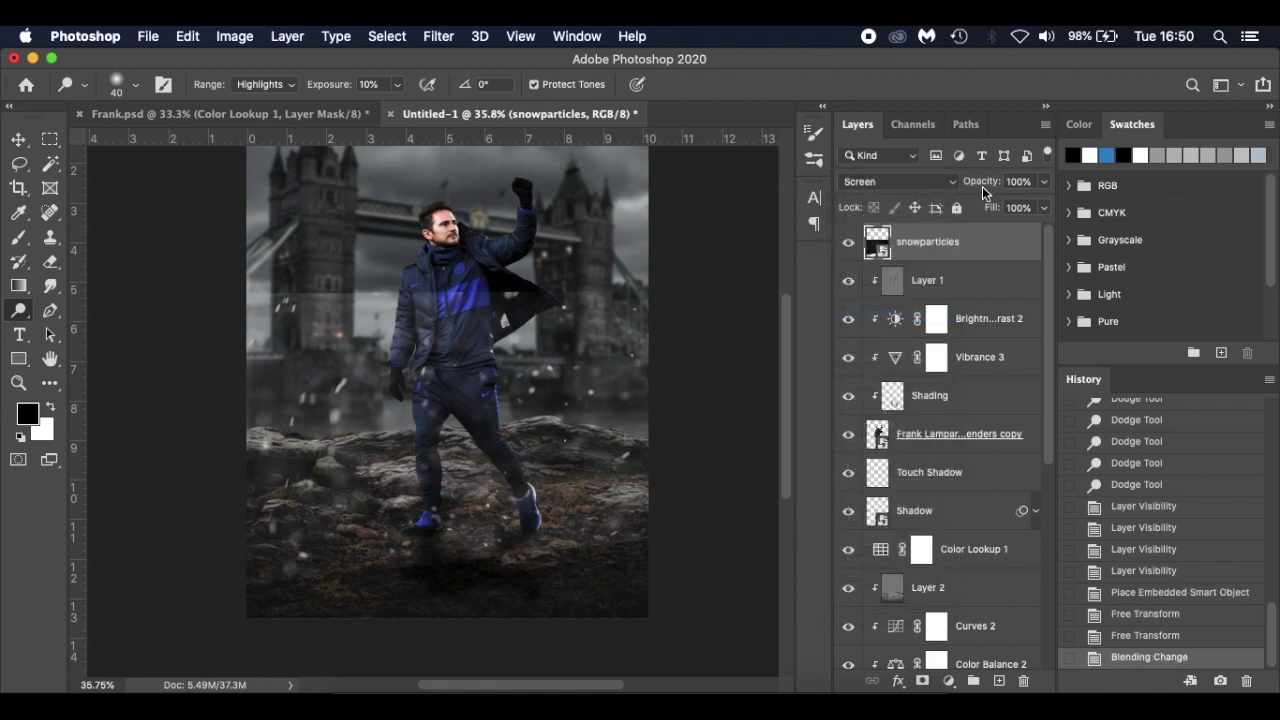
{"action": "left_click", "coordinate": [949, 680]}
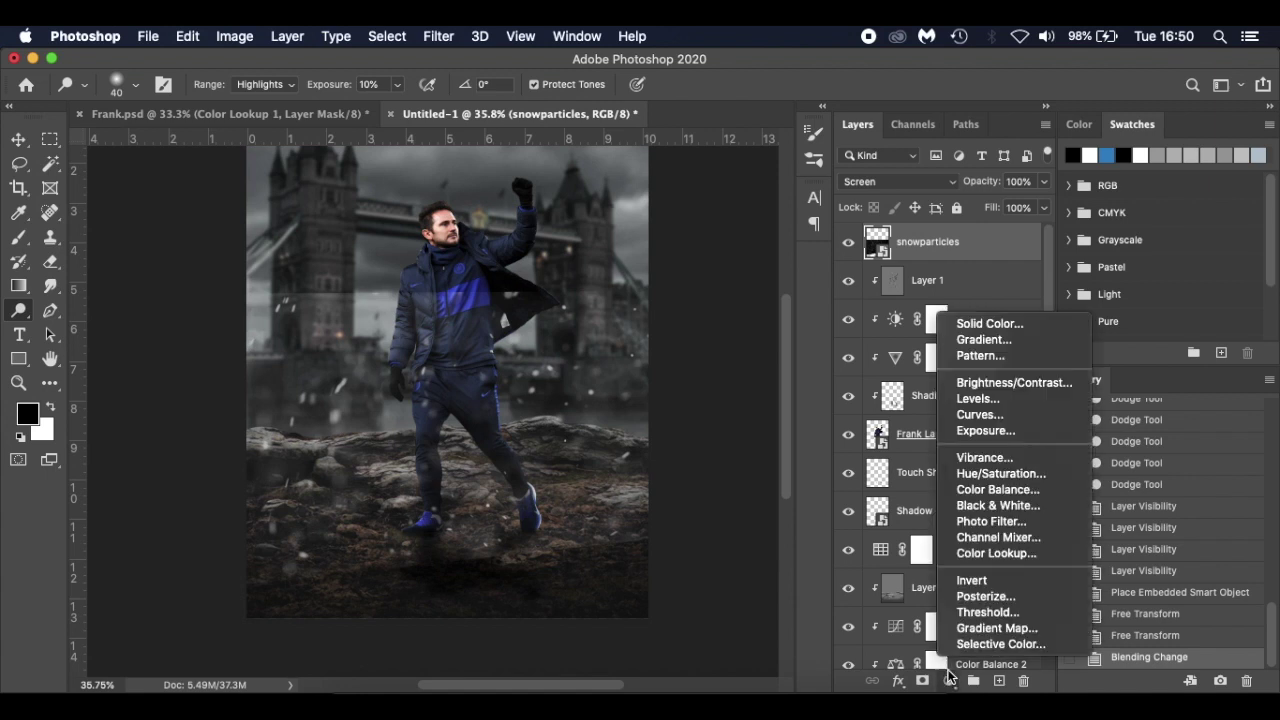
{"action": "left_click", "coordinate": [990, 399]}
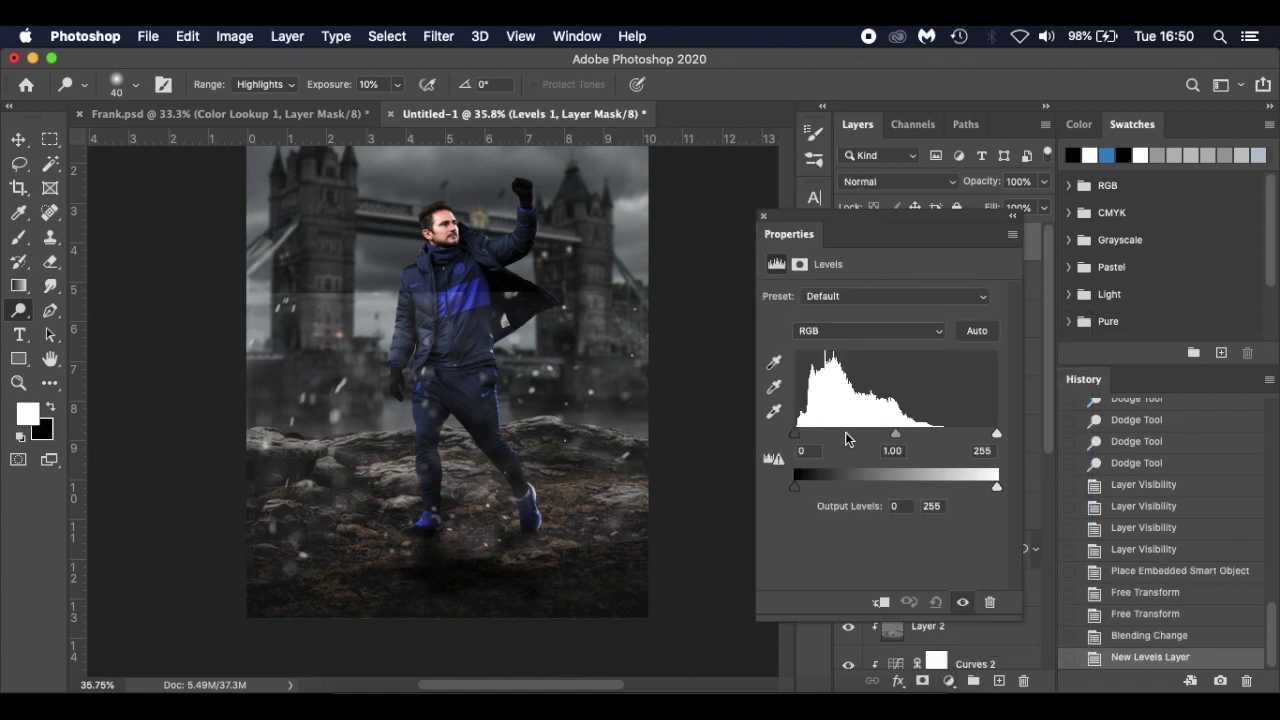
{"action": "left_click_drag", "start_coordinate": [900, 437], "coordinate": [920, 440]}
{"action": "left_click", "coordinate": [880, 602]}
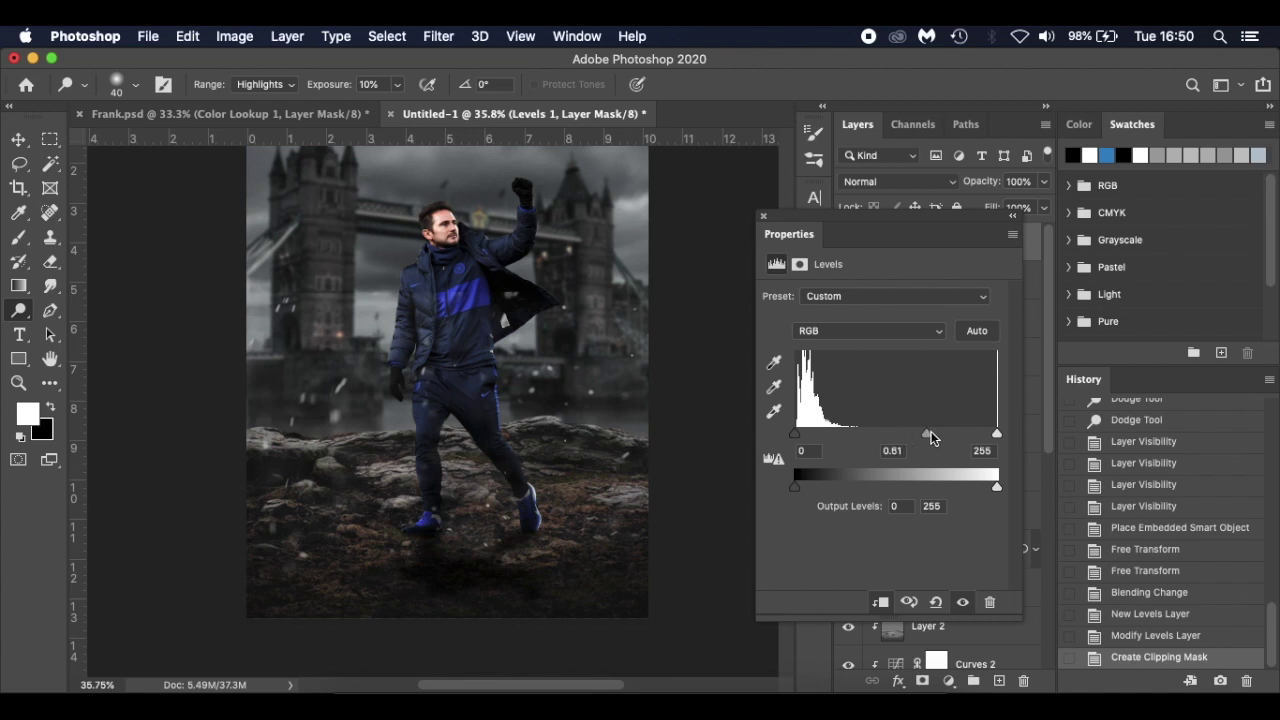
- Set the snow's Levels inputs to black 30, midtone 0.58 and white 169
{"action": "mouse_move", "coordinate": [938, 433]}
{"action": "left_mouse_down"}
{"action": "mouse_move", "coordinate": [898, 431]}
{"action": "mouse_move", "coordinate": [930, 431]}
{"action": "left_mouse_up"}
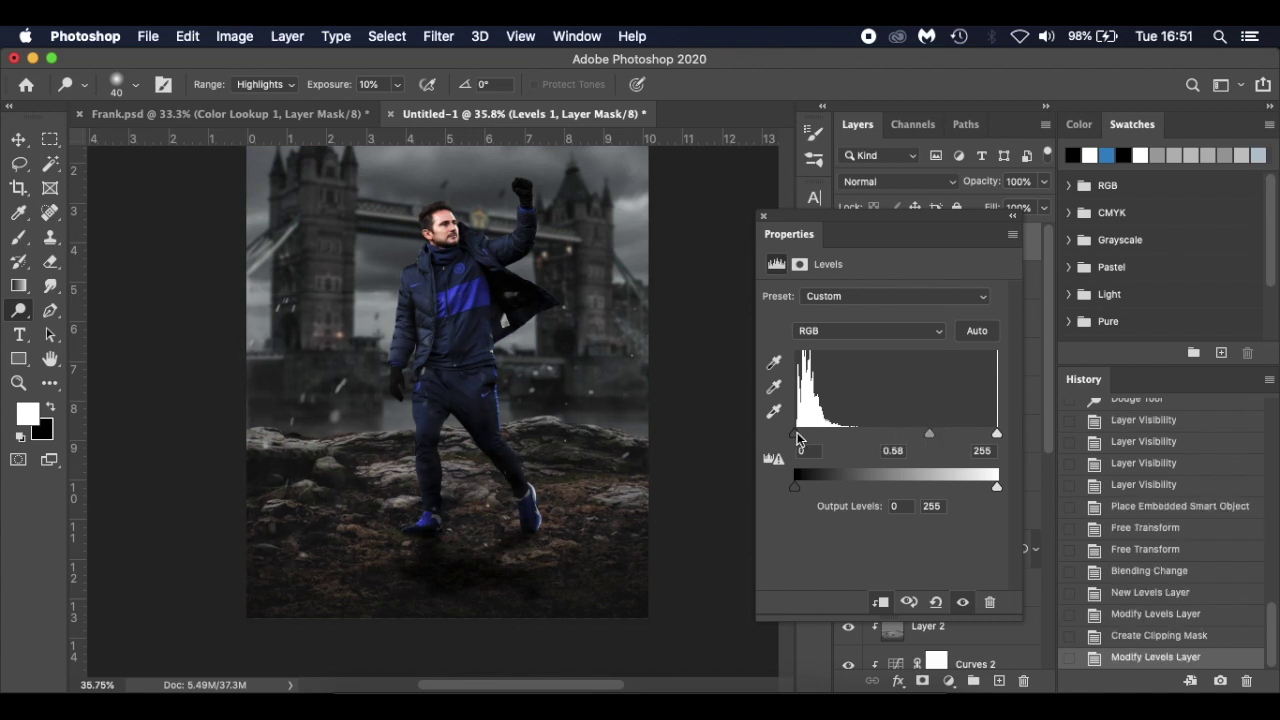
{"action": "mouse_move", "coordinate": [795, 433]}
{"action": "left_mouse_down"}
{"action": "mouse_move", "coordinate": [826, 433]}
{"action": "mouse_move", "coordinate": [815, 433]}
{"action": "left_mouse_up"}
{"action": "left_click_drag", "start_coordinate": [997, 435], "coordinate": [930, 434]}
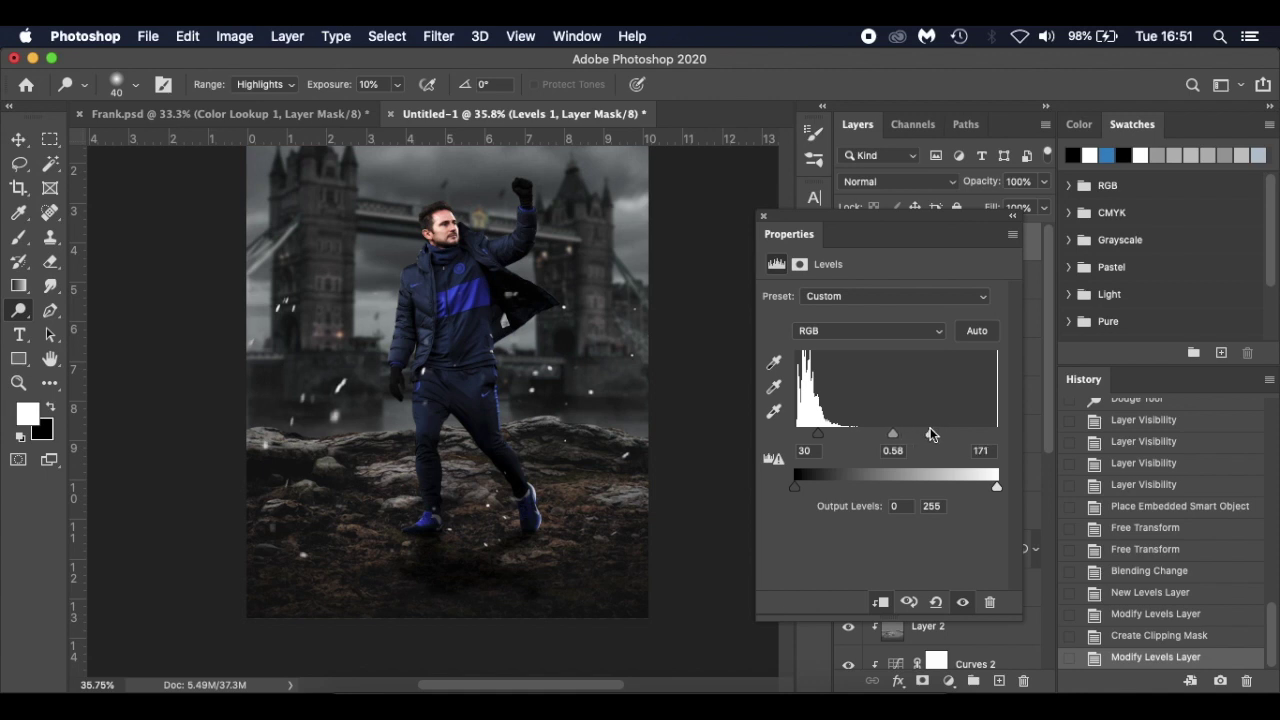
- Compare the snow with and without the Levels adjustment by toggling its visibility
{"action": "left_click", "coordinate": [961, 604]}
{"action": "left_click", "coordinate": [961, 604]}
{"action": "left_click", "coordinate": [961, 604]}
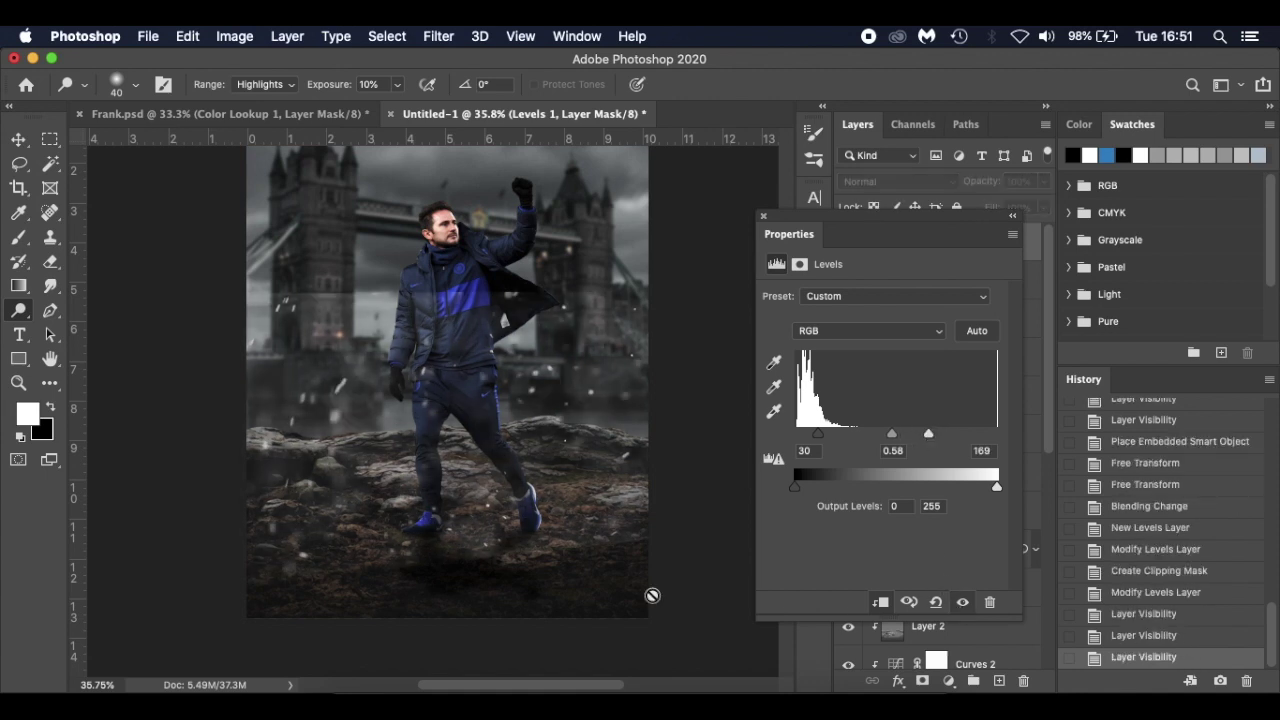
{"action": "left_click", "coordinate": [962, 602]}
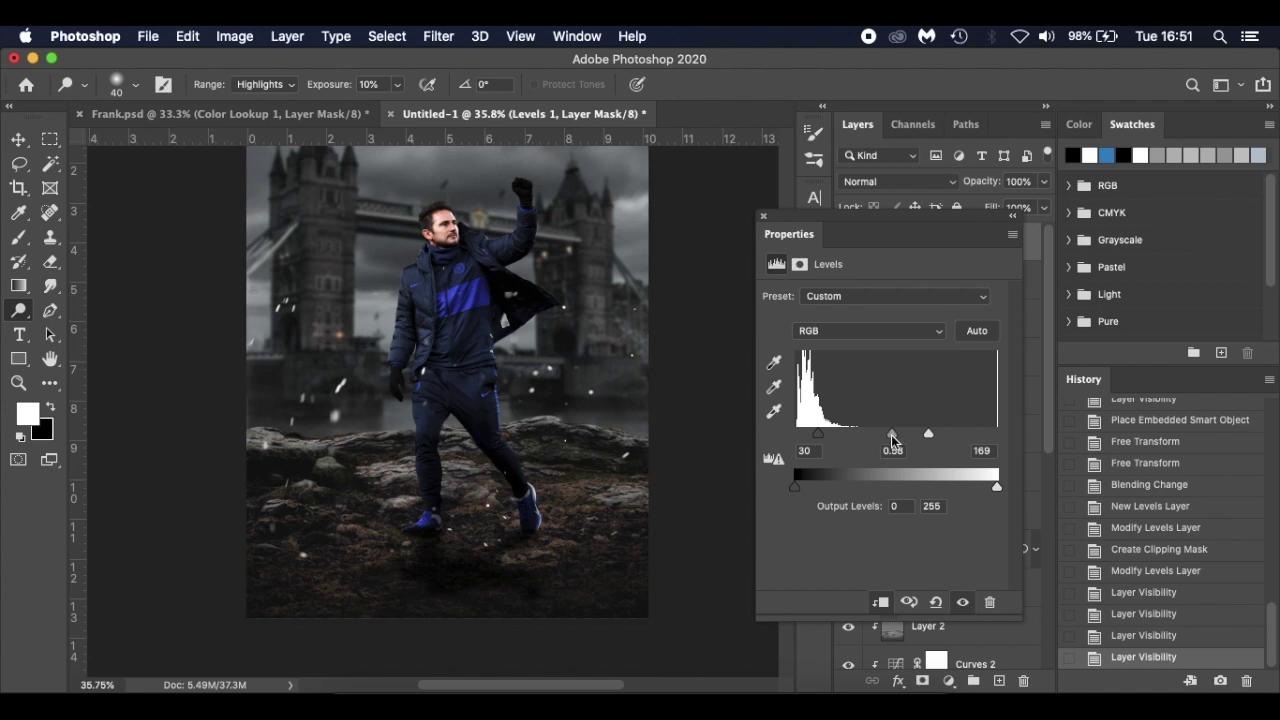
- Refine the snow's Levels to midtone 0.42 and black input 38
{"action": "mouse_move", "coordinate": [892, 438]}
{"action": "left_mouse_down"}
{"action": "mouse_move", "coordinate": [877, 437]}
{"action": "mouse_move", "coordinate": [905, 438]}
{"action": "left_mouse_up"}
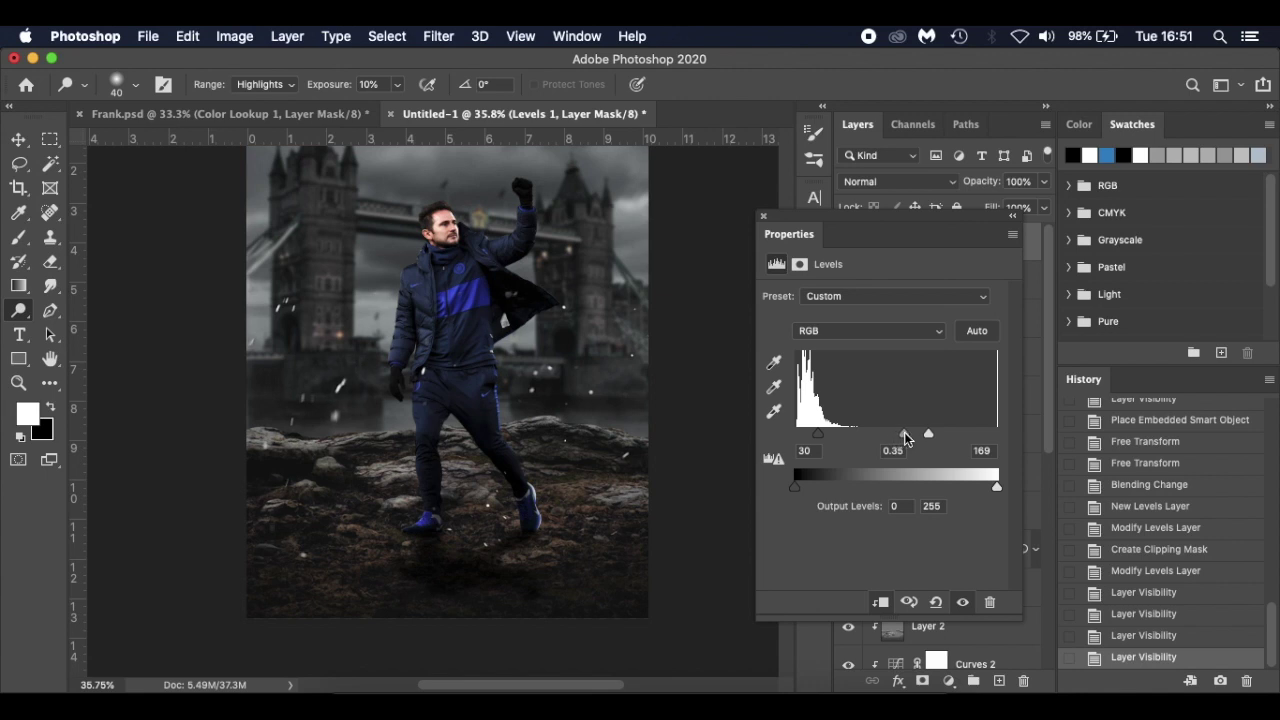
{"action": "left_click_drag", "start_coordinate": [902, 438], "coordinate": [823, 436]}
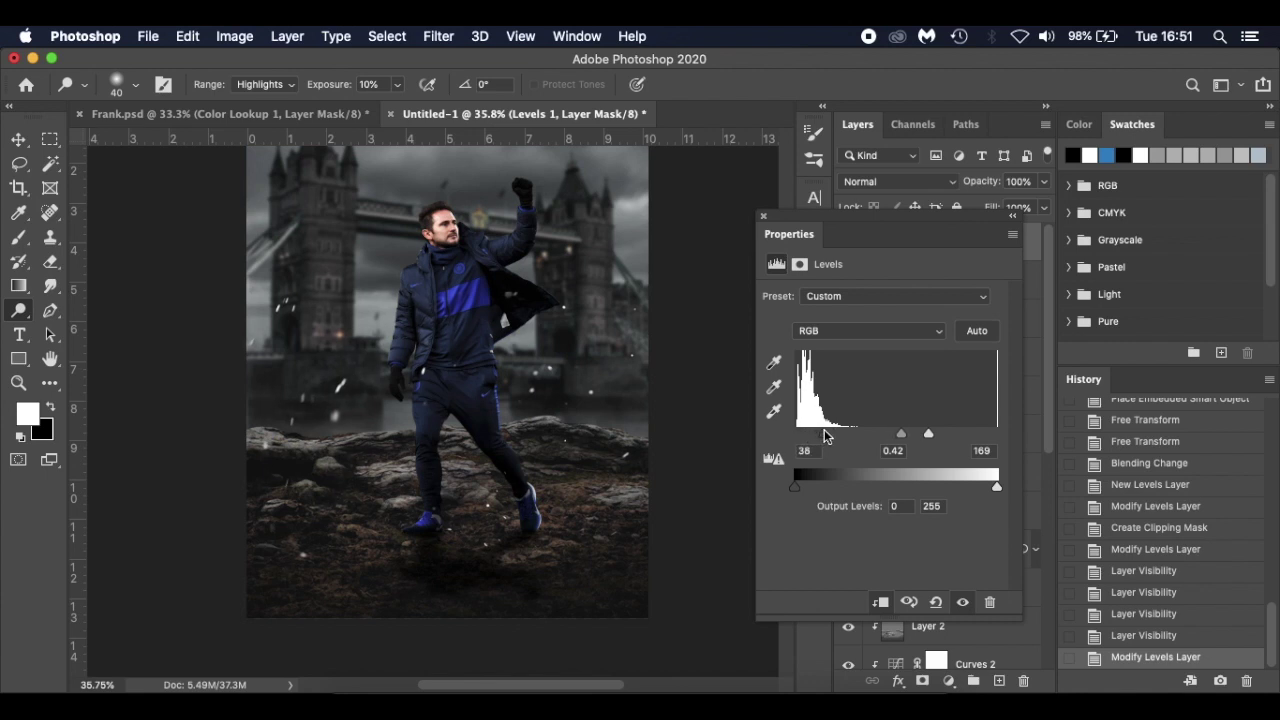
{"action": "left_click", "coordinate": [763, 217]}
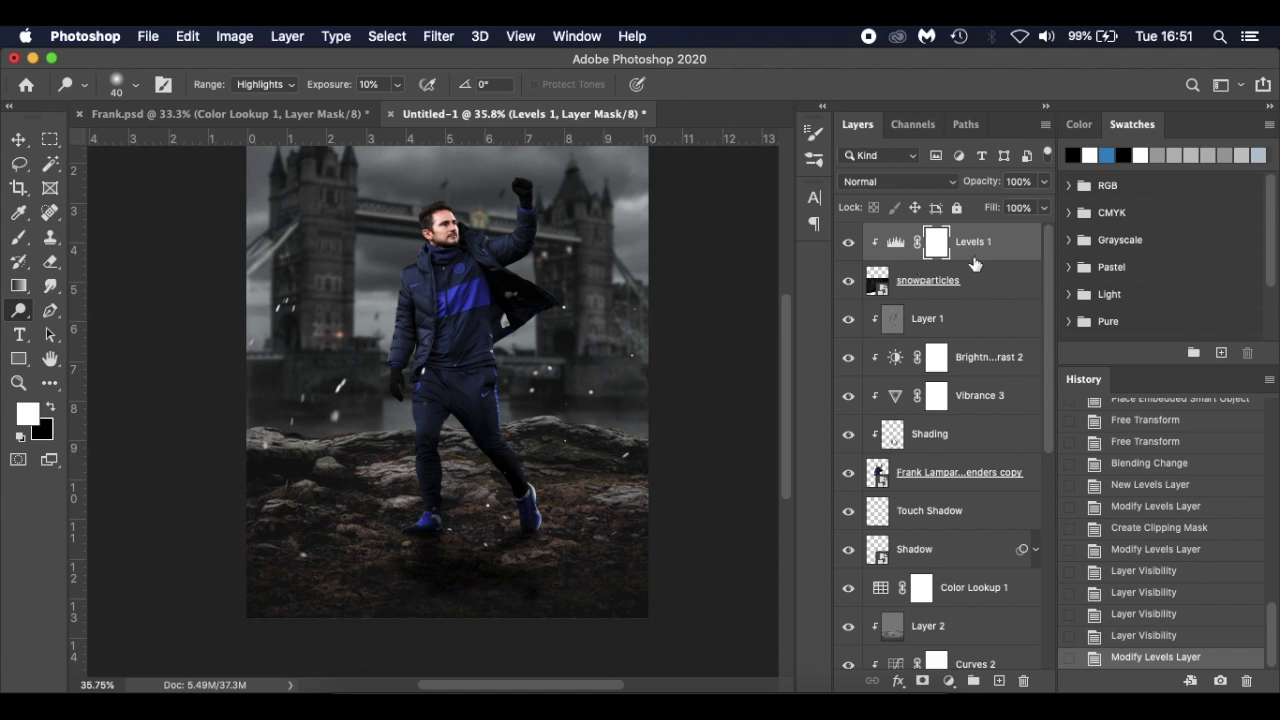
{"action": "left_click", "coordinate": [985, 293]}
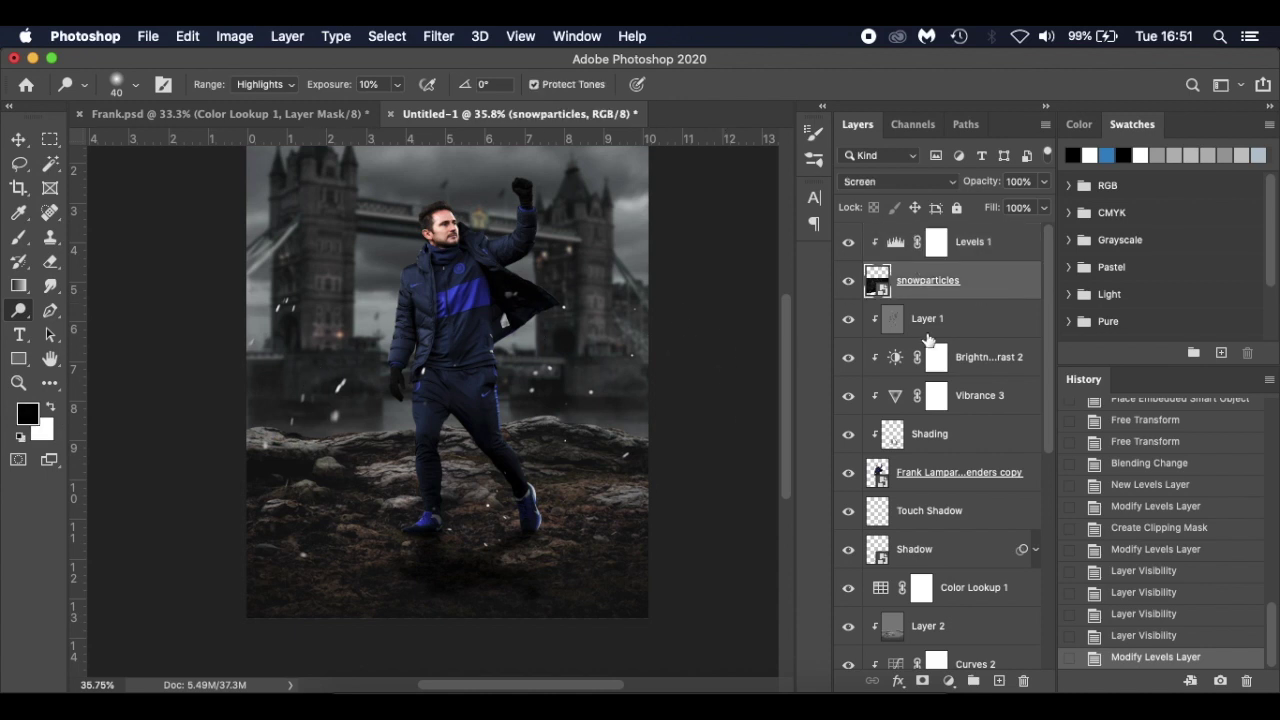
{"action": "key", "text": "v"}
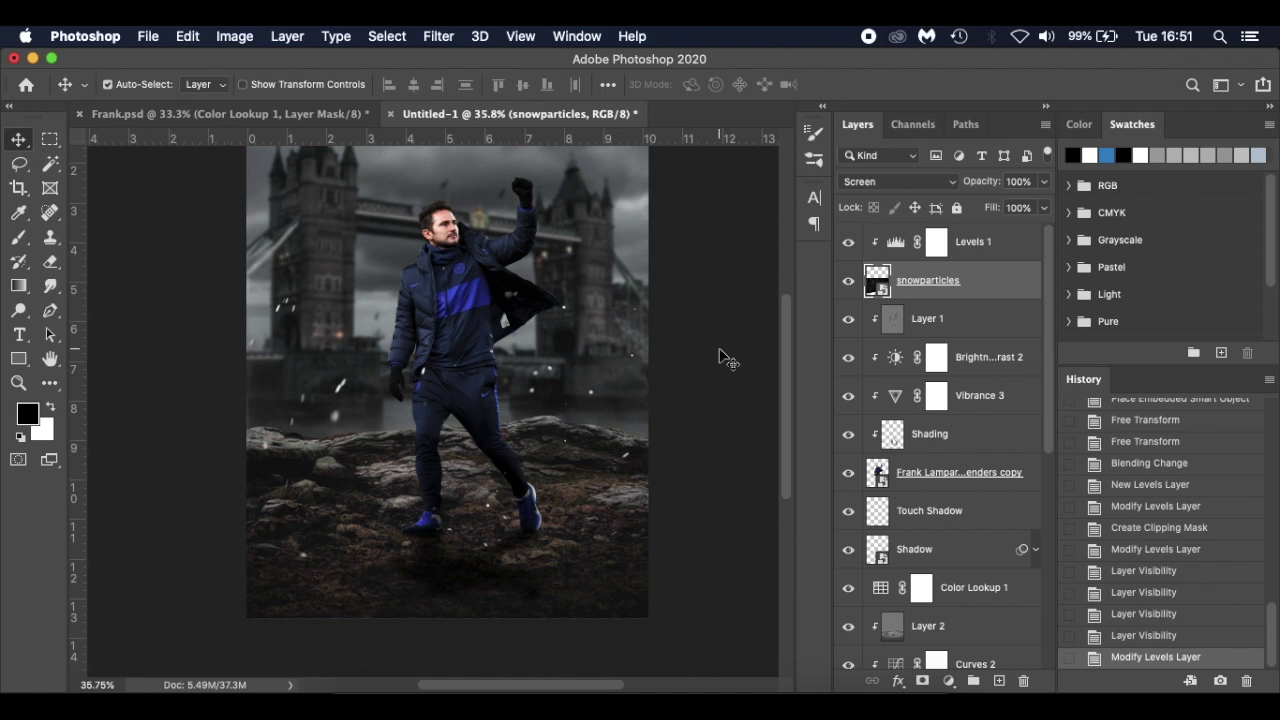
- Add a Brightness/Contrast adjustment above Levels 1 with Brightness 100 and Contrast 40, blended as Soft Light
{"action": "left_click", "coordinate": [1020, 246]}
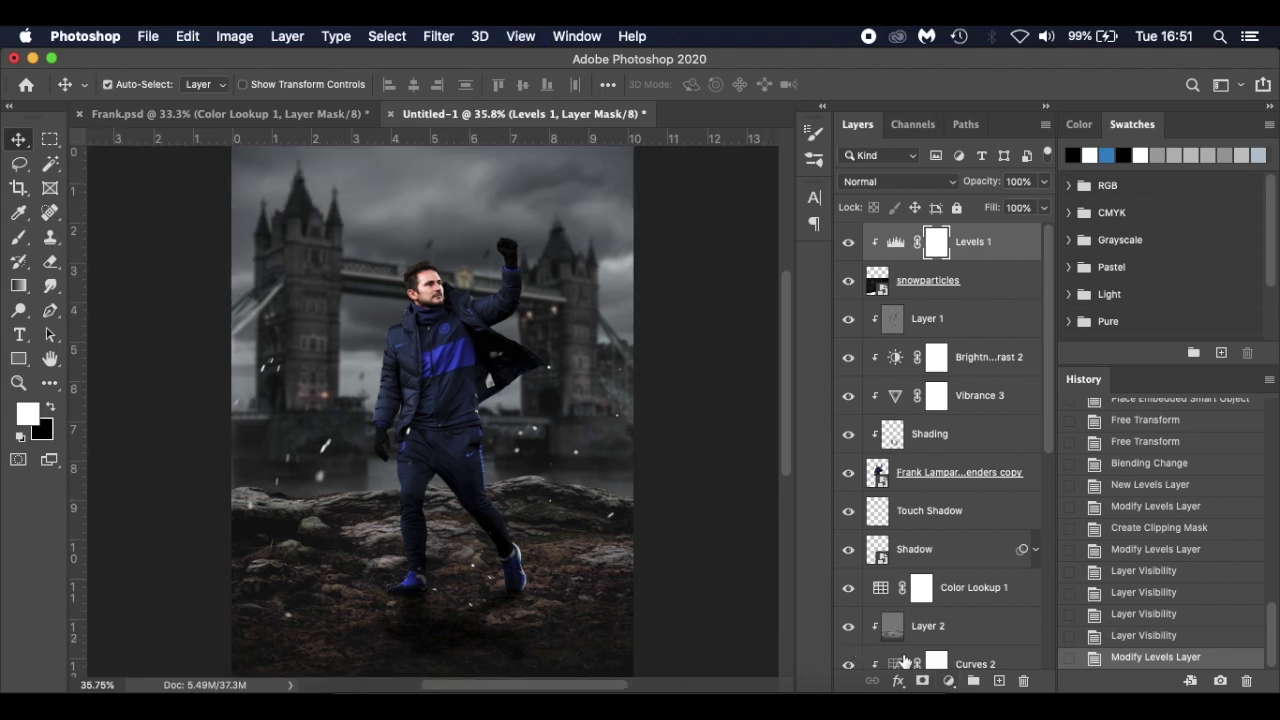
{"action": "left_click", "coordinate": [950, 682]}
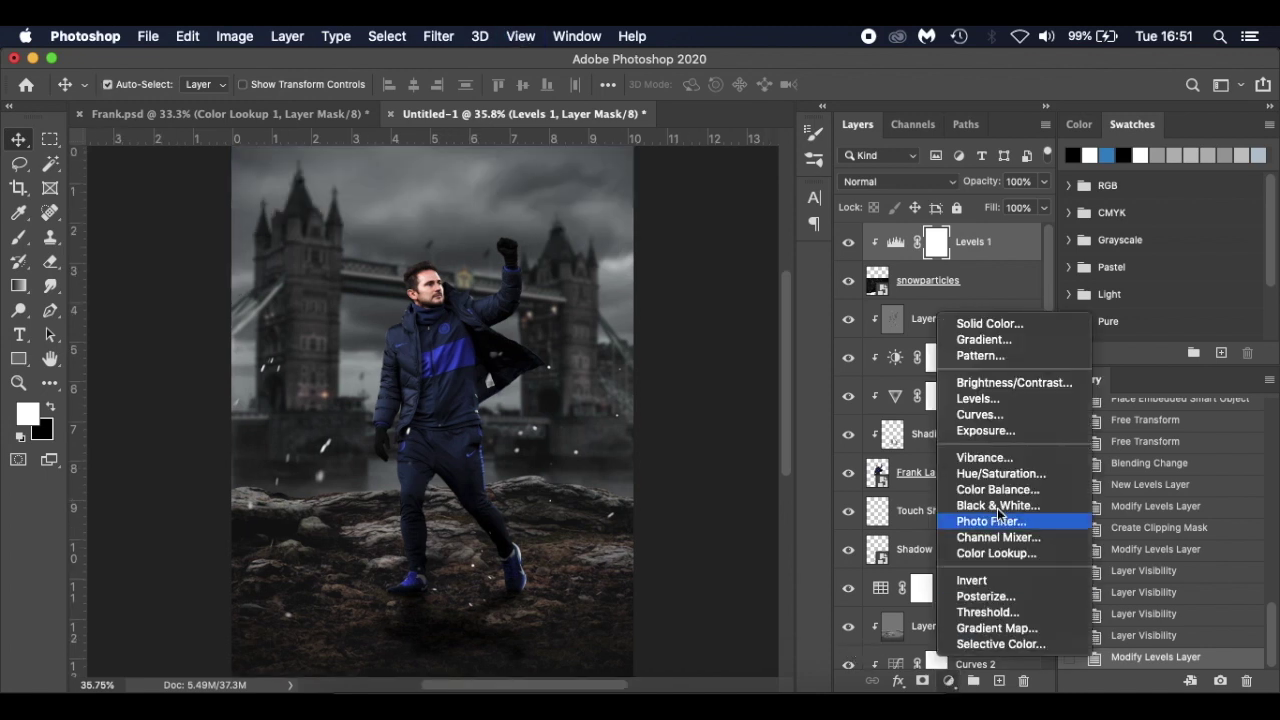
{"action": "left_click", "coordinate": [1037, 383]}
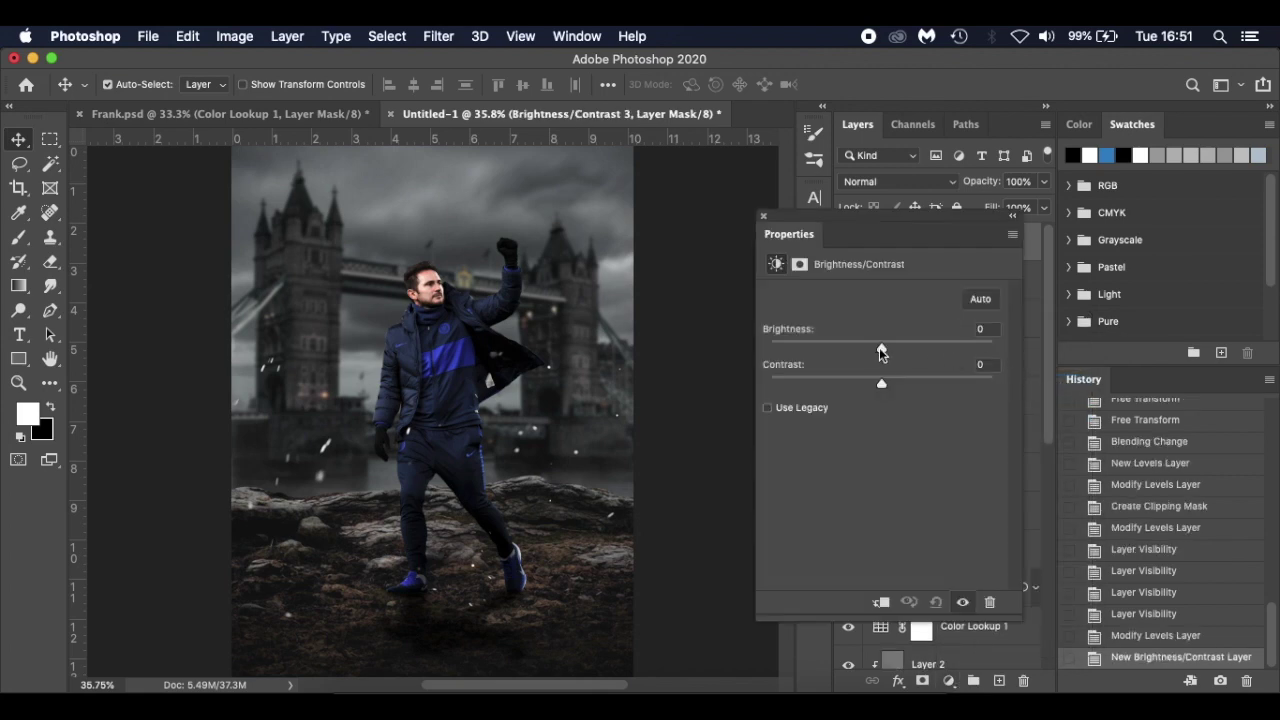
{"action": "left_click_drag", "start_coordinate": [879, 347], "coordinate": [956, 351]}
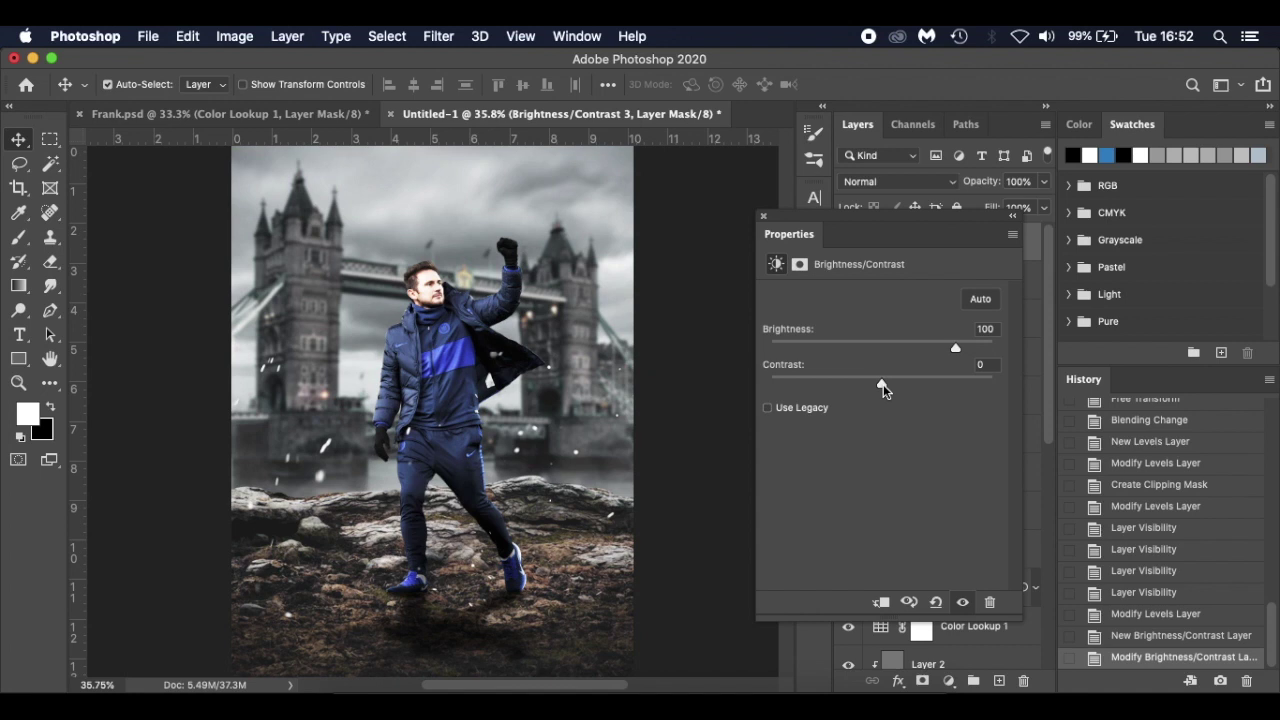
{"action": "left_click_drag", "start_coordinate": [883, 384], "coordinate": [926, 381]}
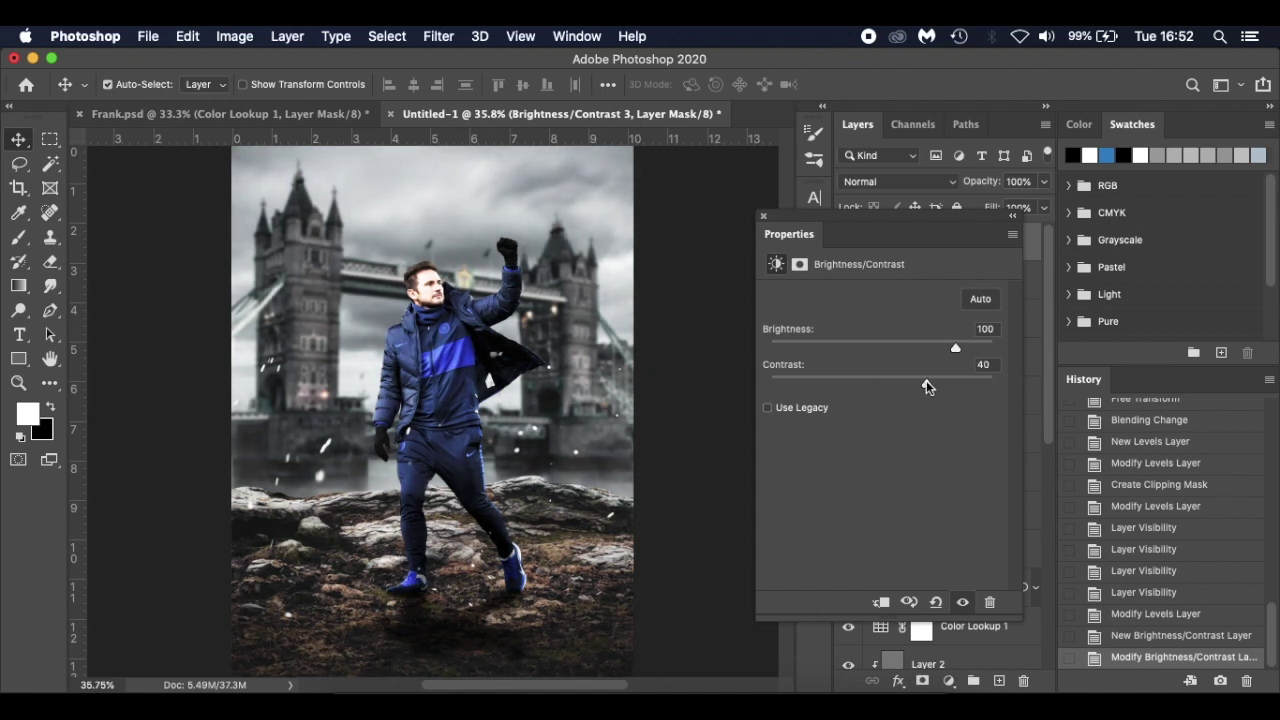
{"action": "left_click", "coordinate": [763, 216]}
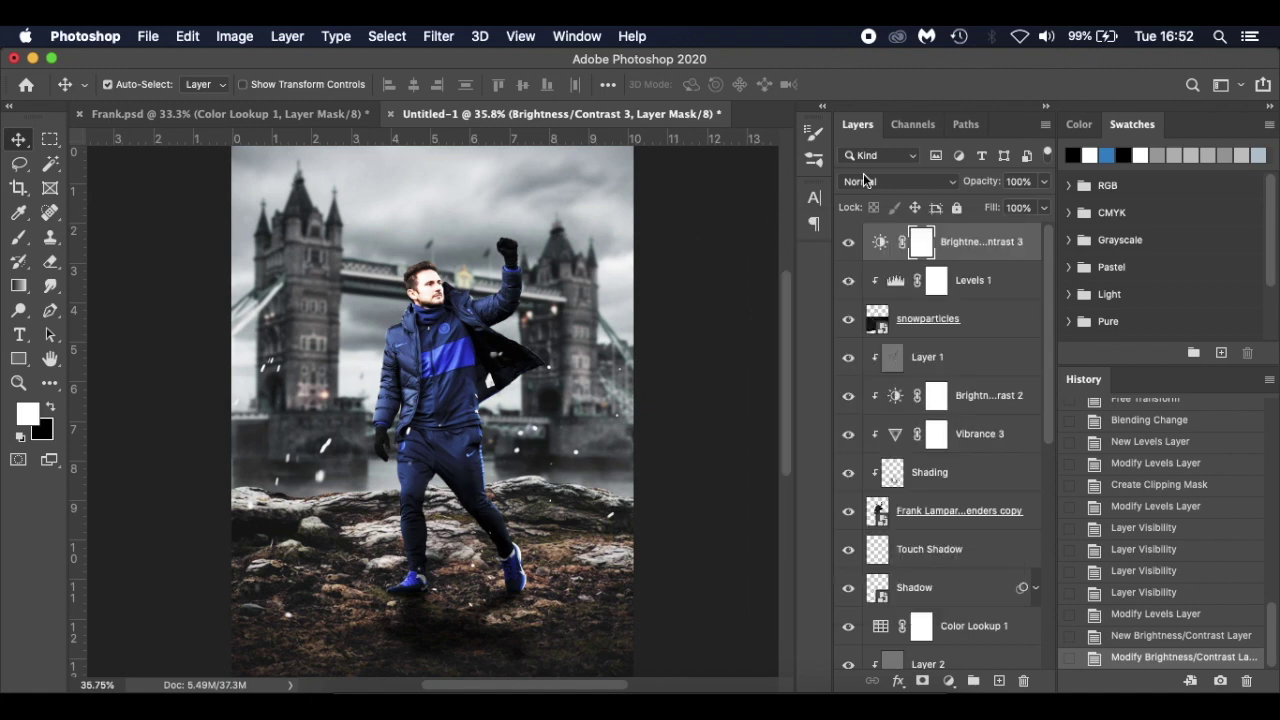
{"action": "left_click", "coordinate": [867, 181]}
{"action": "left_click", "coordinate": [869, 396]}
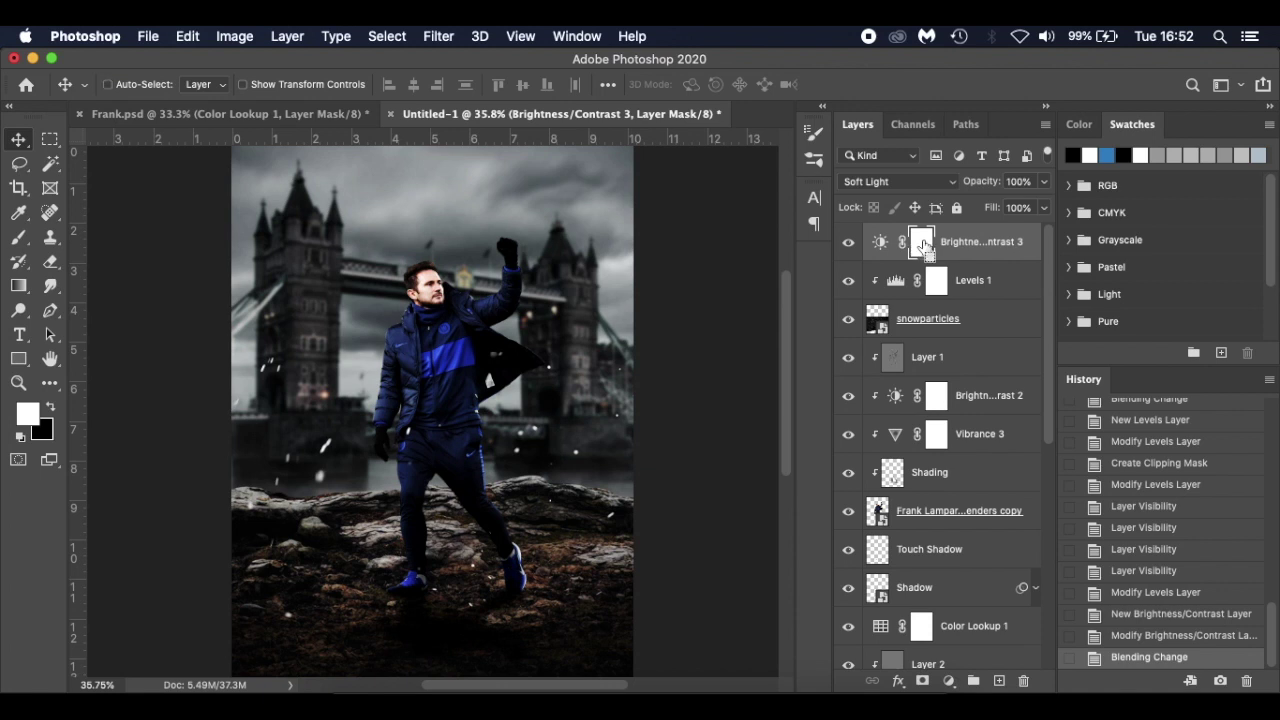
- Fill the Brightness/Contrast 3 layer mask with black and set the Gradient tool to the Foreground to Transparent preset
{"action": "key", "text": "super+BackSpace"}
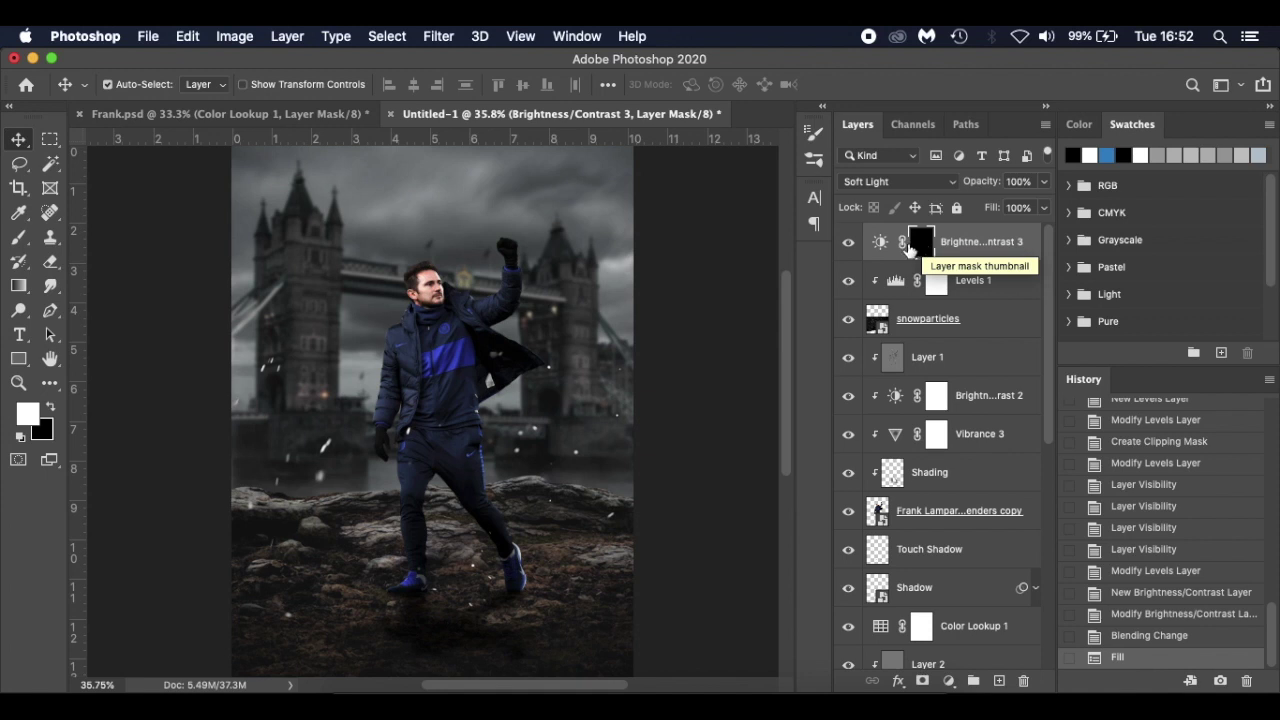
{"action": "left_click", "coordinate": [877, 274], "text": "alt"}
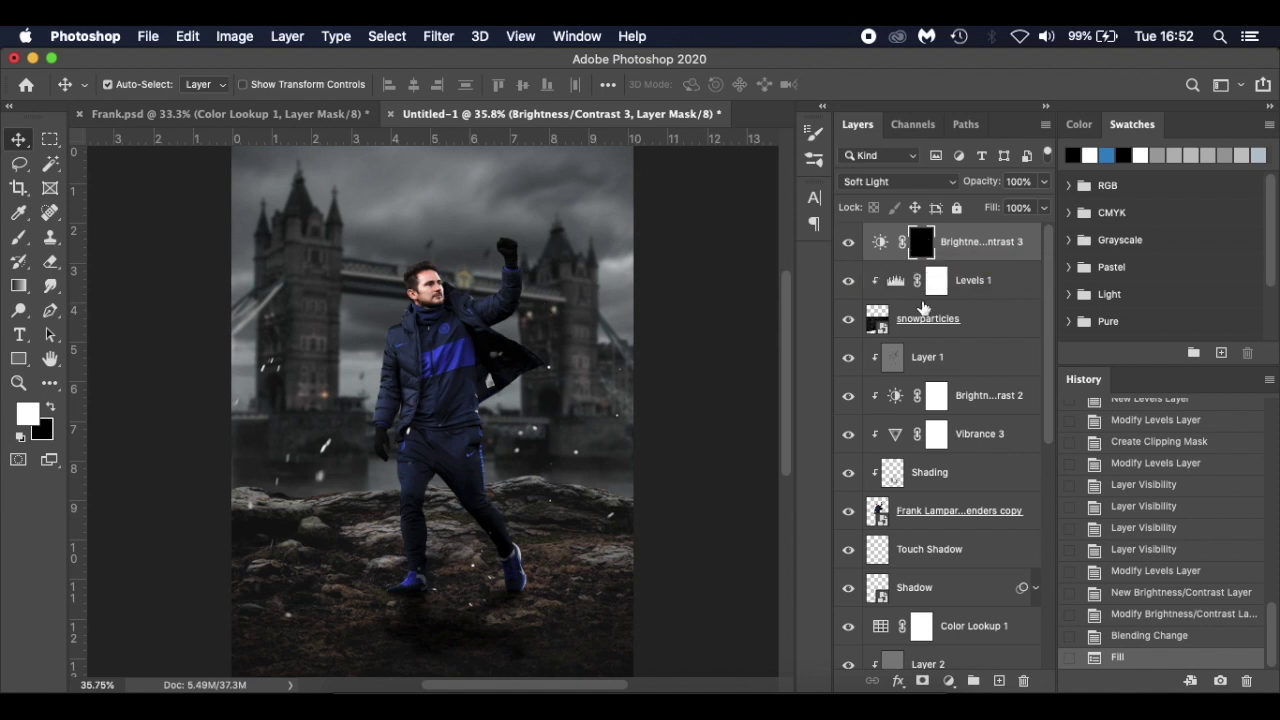
{"action": "left_click", "coordinate": [17, 288]}
{"action": "left_click", "coordinate": [177, 86]}
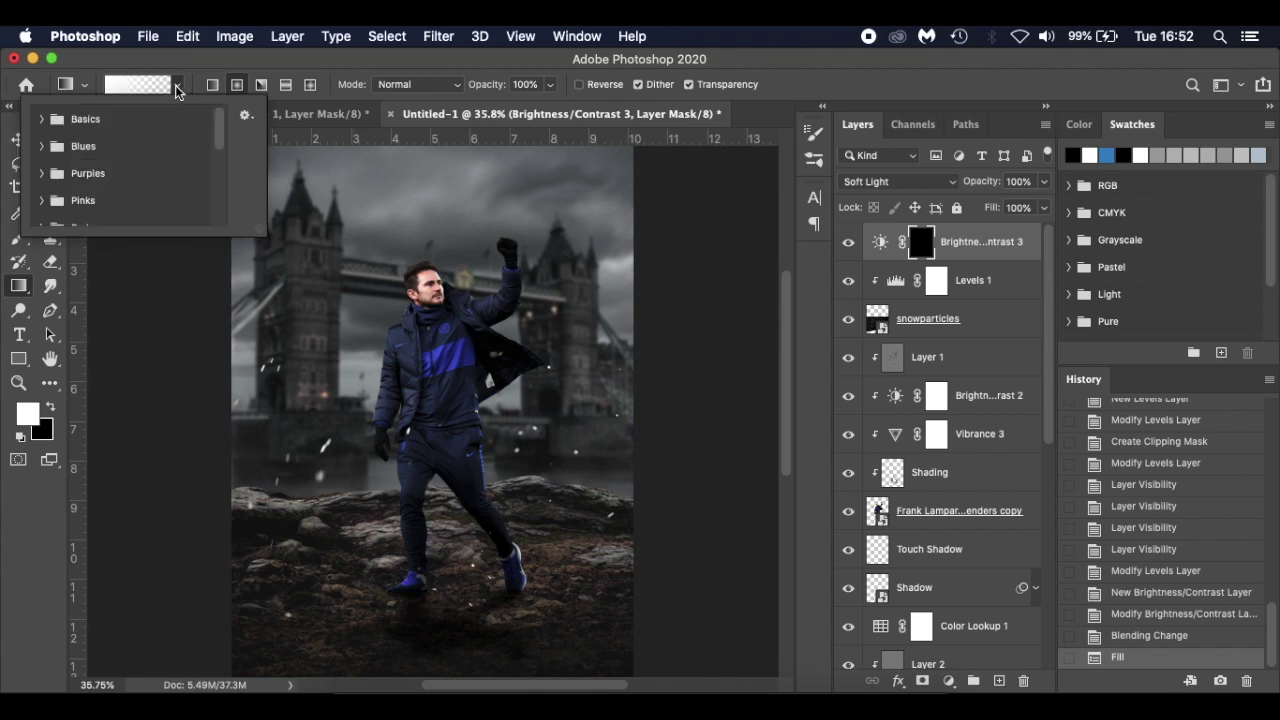
{"action": "left_click", "coordinate": [135, 85]}
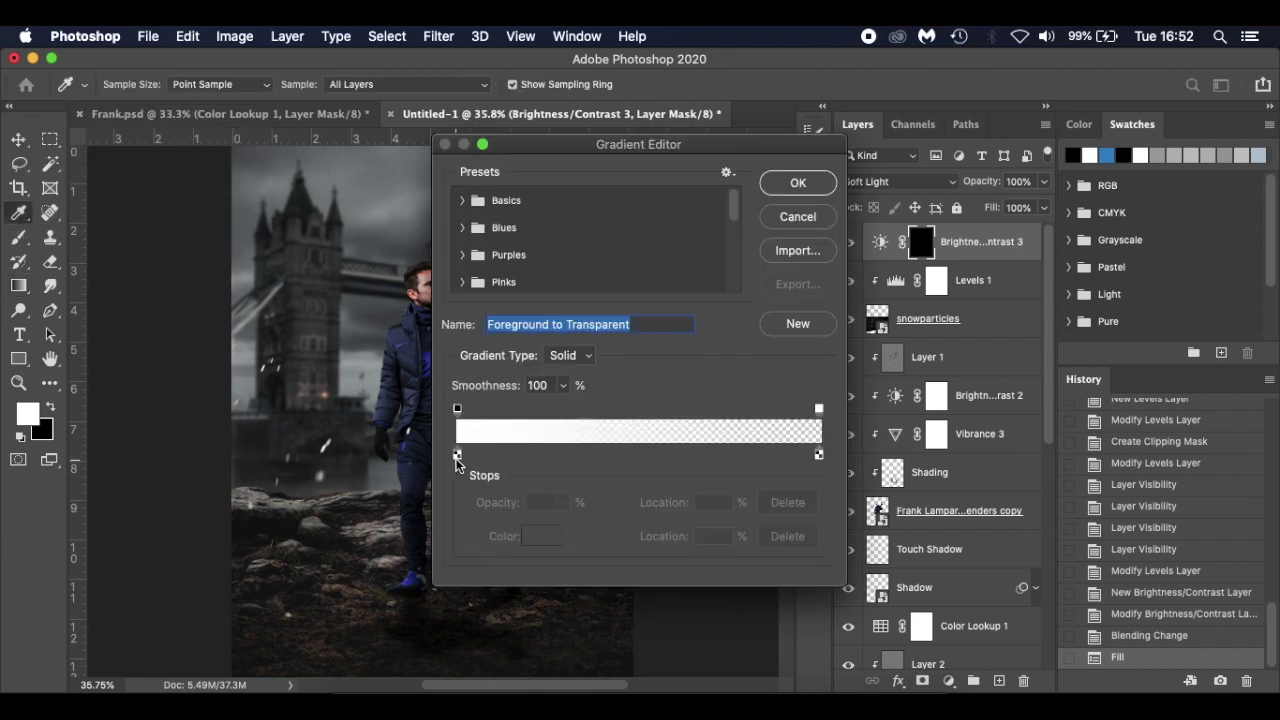
{"action": "left_click", "coordinate": [504, 203]}
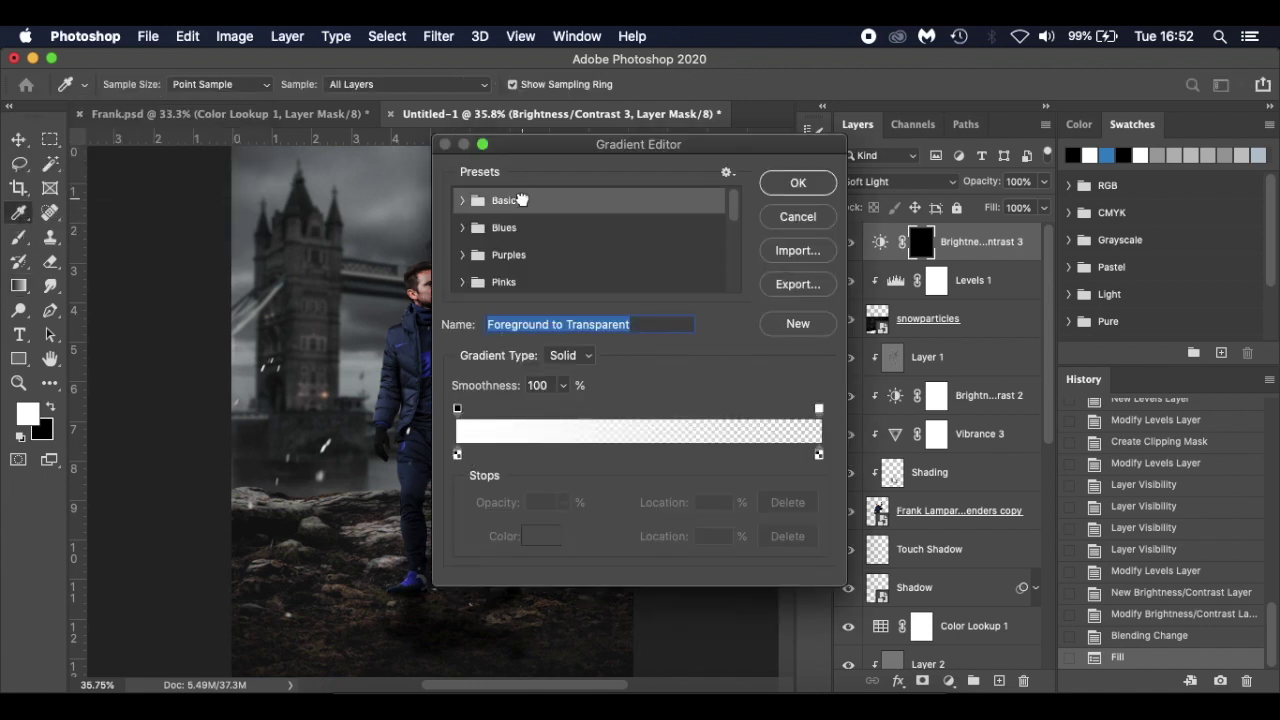
{"action": "left_click", "coordinate": [463, 201]}
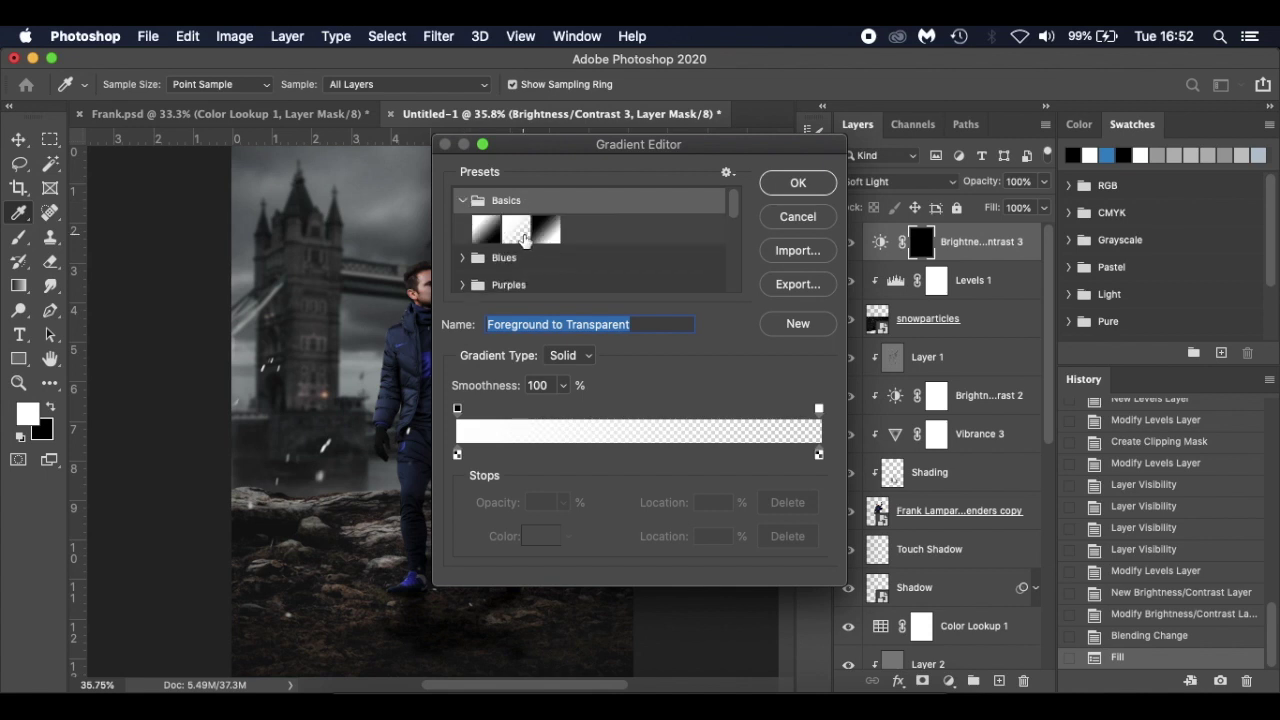
{"action": "left_click", "coordinate": [521, 238]}
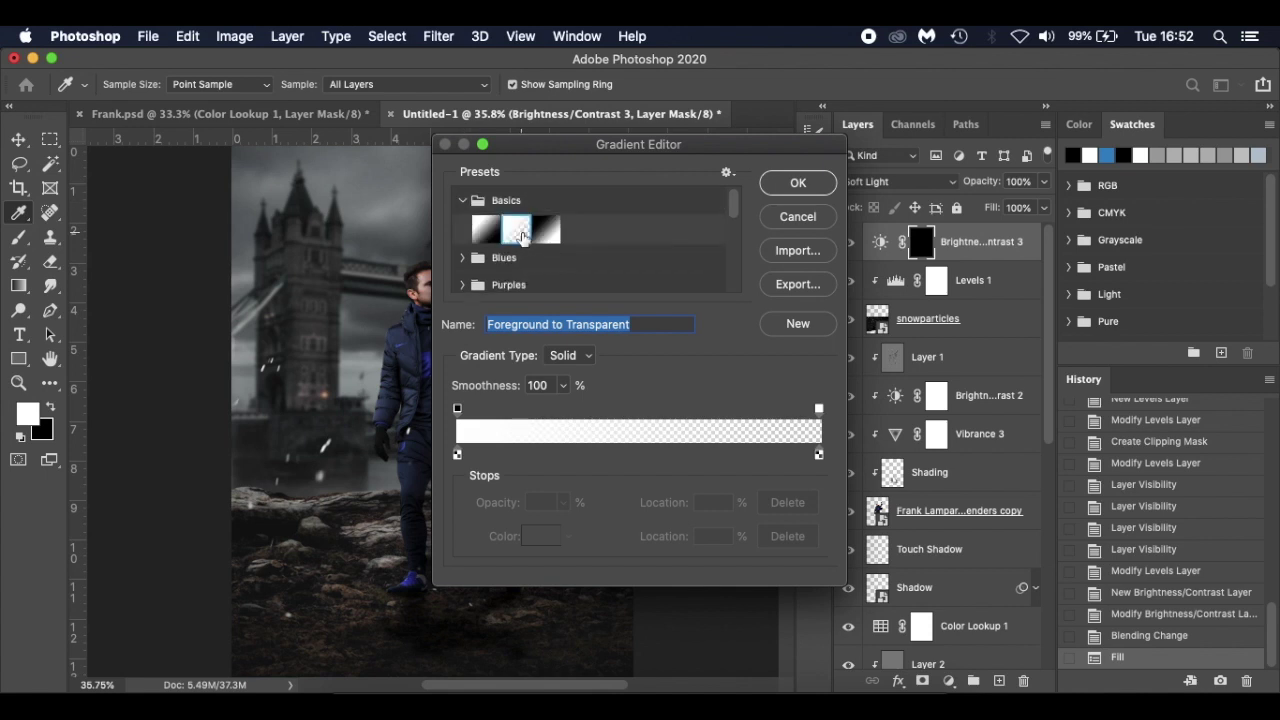
{"action": "left_click", "coordinate": [776, 180]}
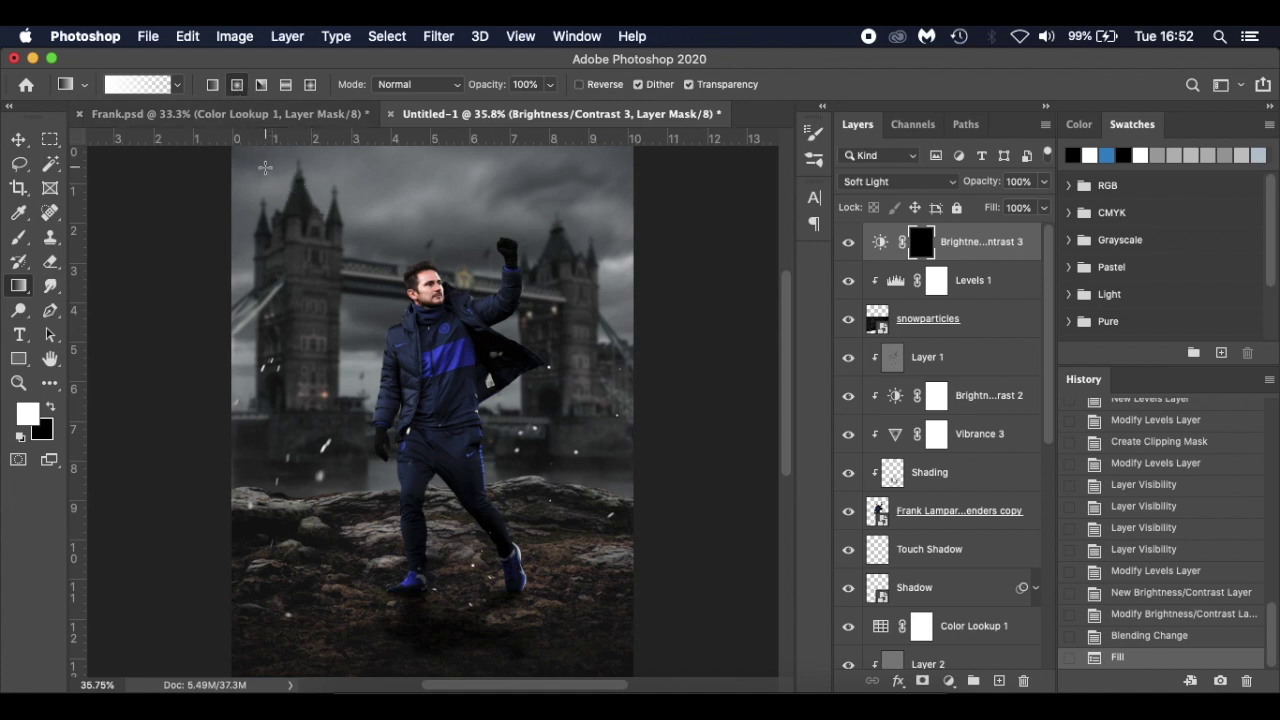
- Draw a white radial gradient on the mask from the image's upper-left corner towards the manager's torso, and set the layer opacity to 50%
{"action": "left_click_drag", "start_coordinate": [265, 167], "coordinate": [427, 365]}
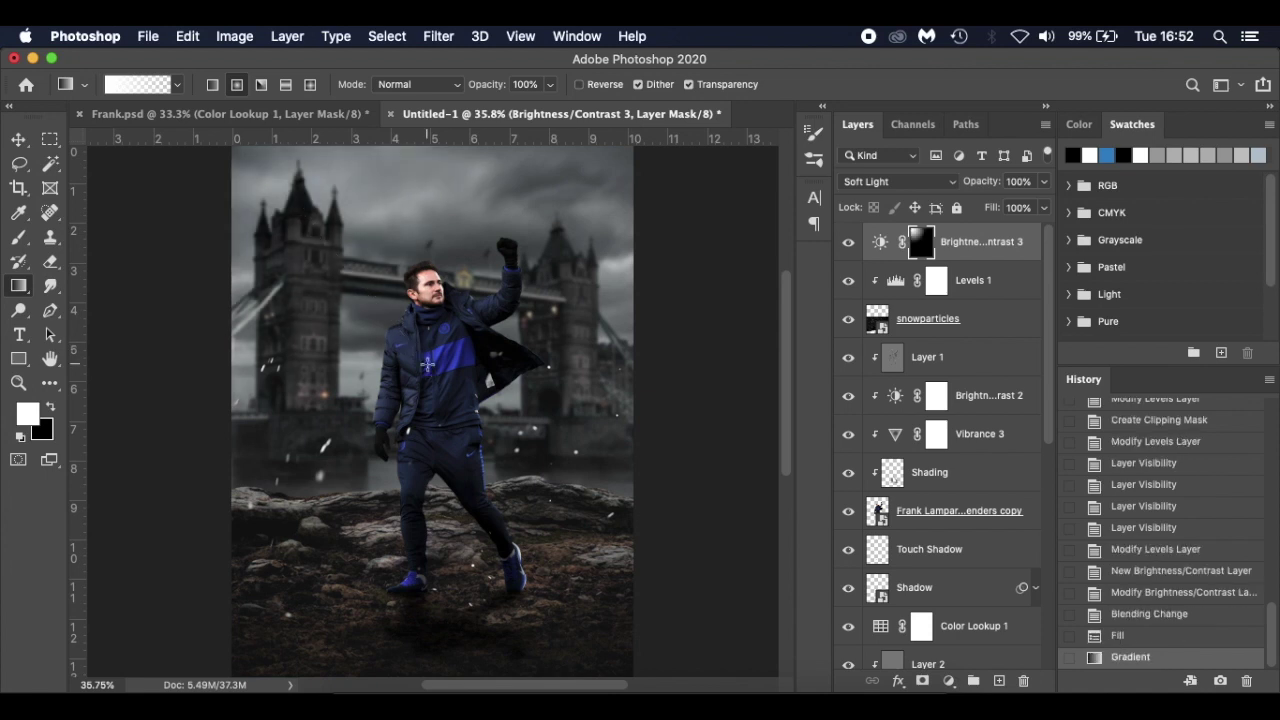
{"action": "key", "text": "super+z"}
{"action": "left_click_drag", "start_coordinate": [250, 161], "coordinate": [458, 396]}
{"action": "left_click_drag", "start_coordinate": [985, 189], "coordinate": [928, 188]}
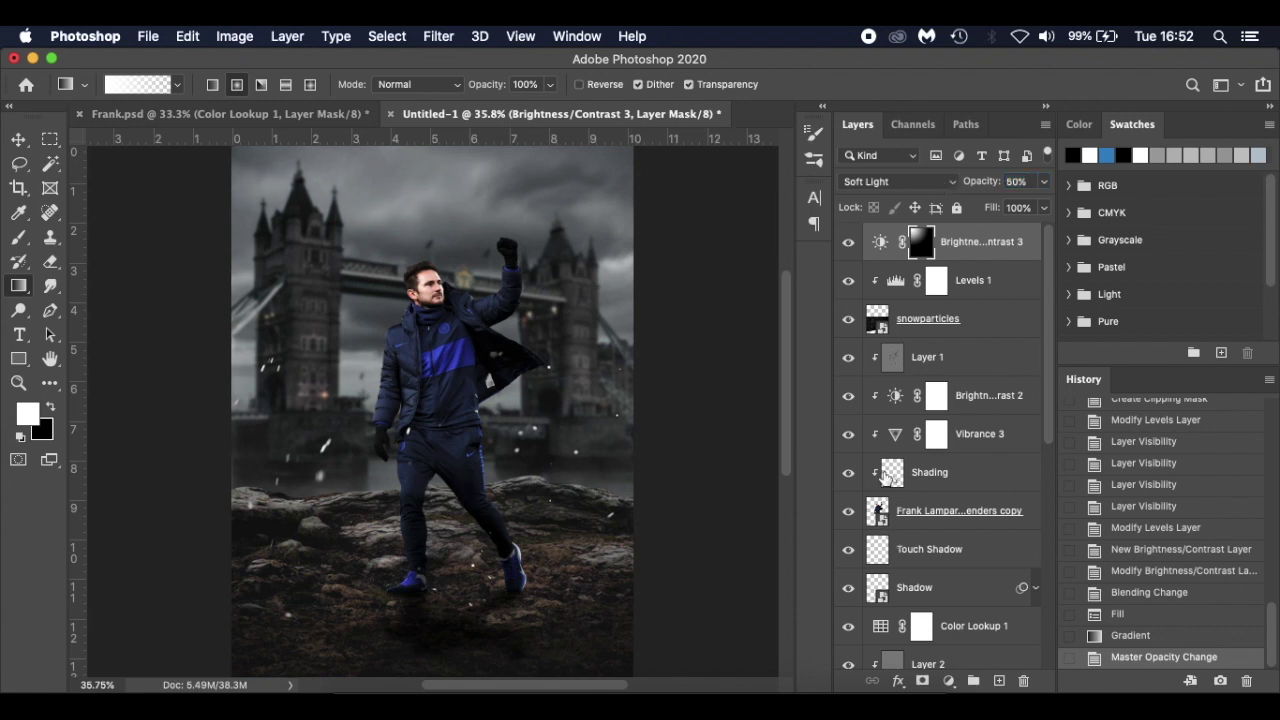
- Compare the image with and without the Brightness/Contrast 3 layer by toggling its visibility
{"action": "left_click", "coordinate": [847, 246]}
{"action": "left_click", "coordinate": [847, 246]}
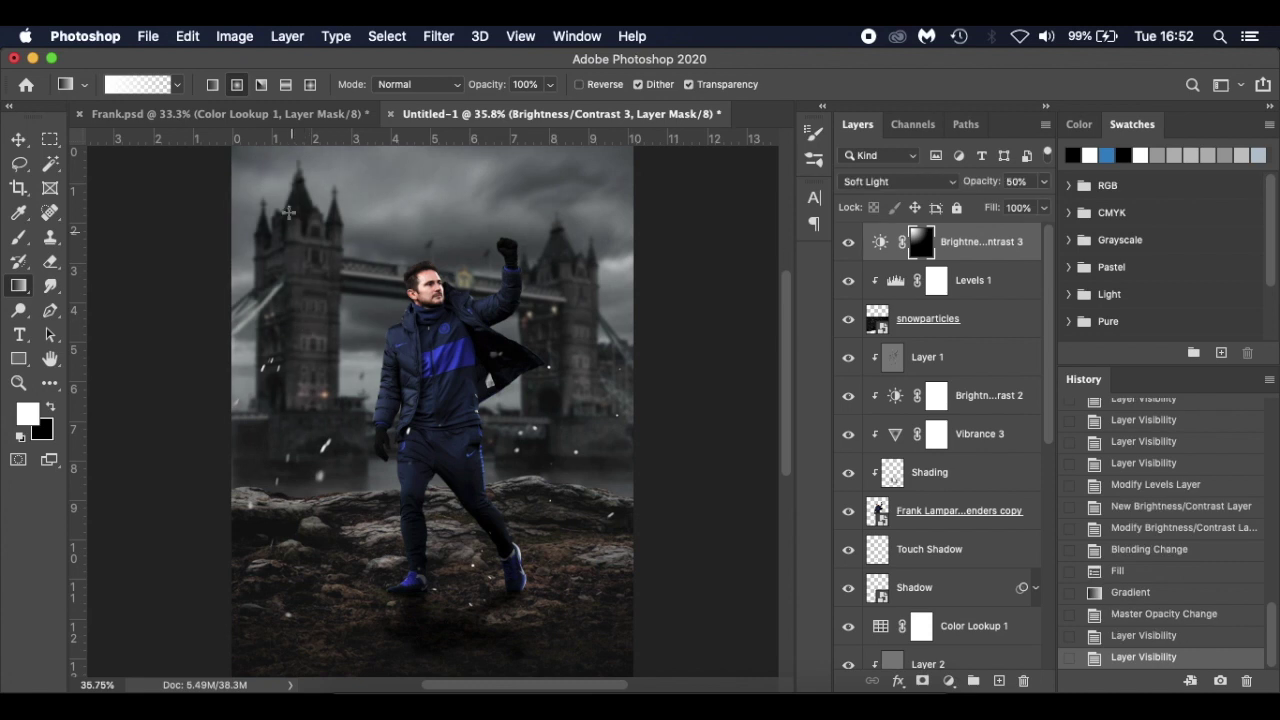
{"action": "left_click", "coordinate": [848, 244]}
{"action": "left_click", "coordinate": [849, 245]}
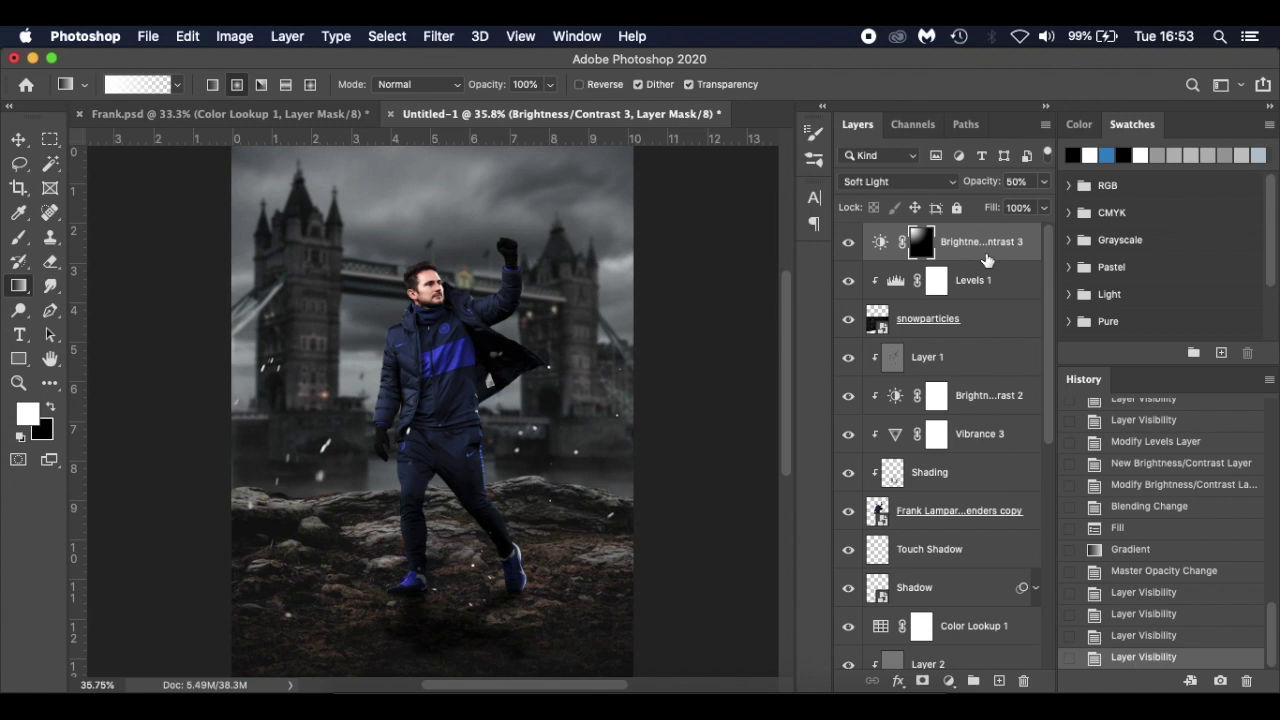
- Add a Color Lookup adjustment above Brightness/Contrast 3 using the TealOrangePlusContrast.3DL 3D LUT
{"action": "left_click", "coordinate": [947, 681]}
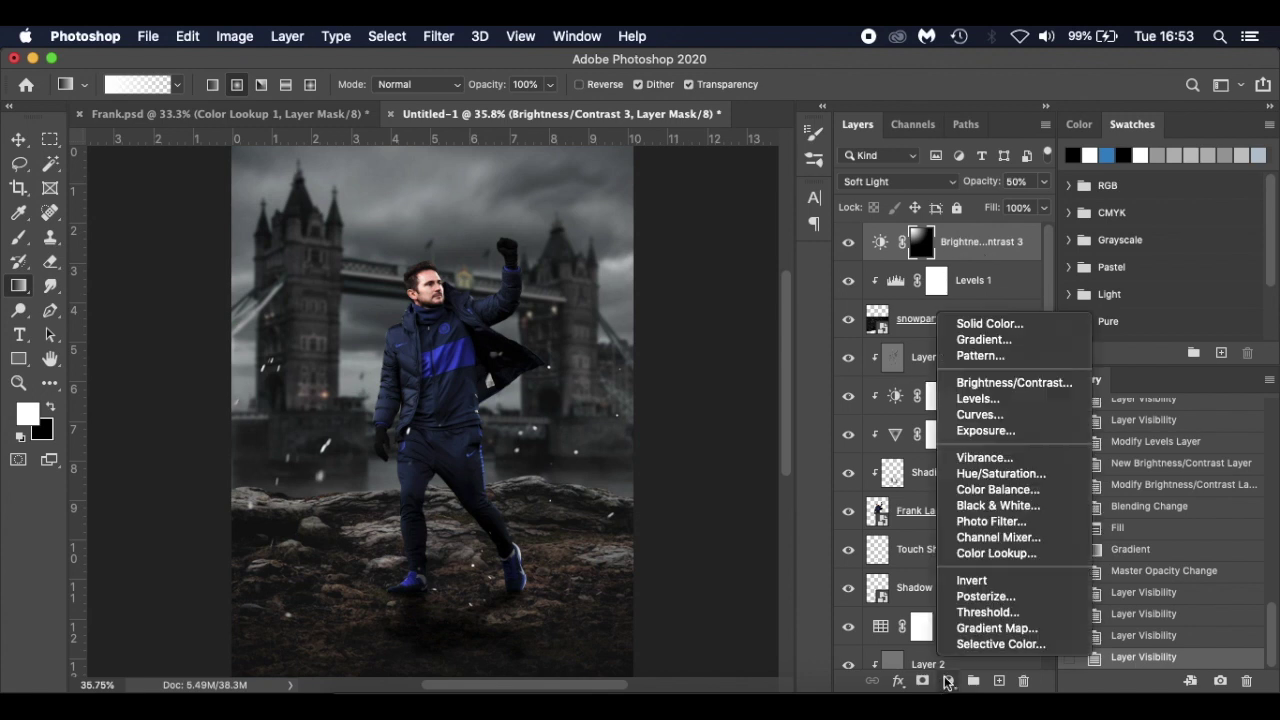
{"action": "left_click", "coordinate": [1043, 556]}
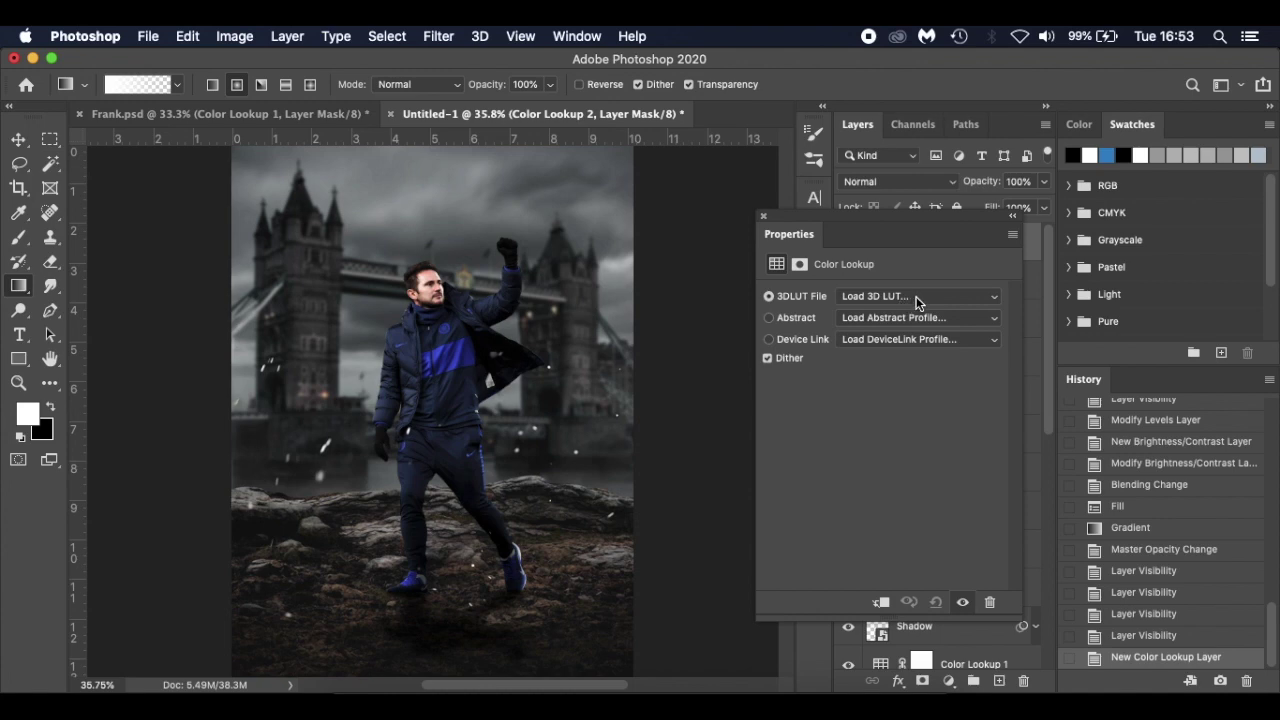
{"action": "left_click", "coordinate": [916, 296]}
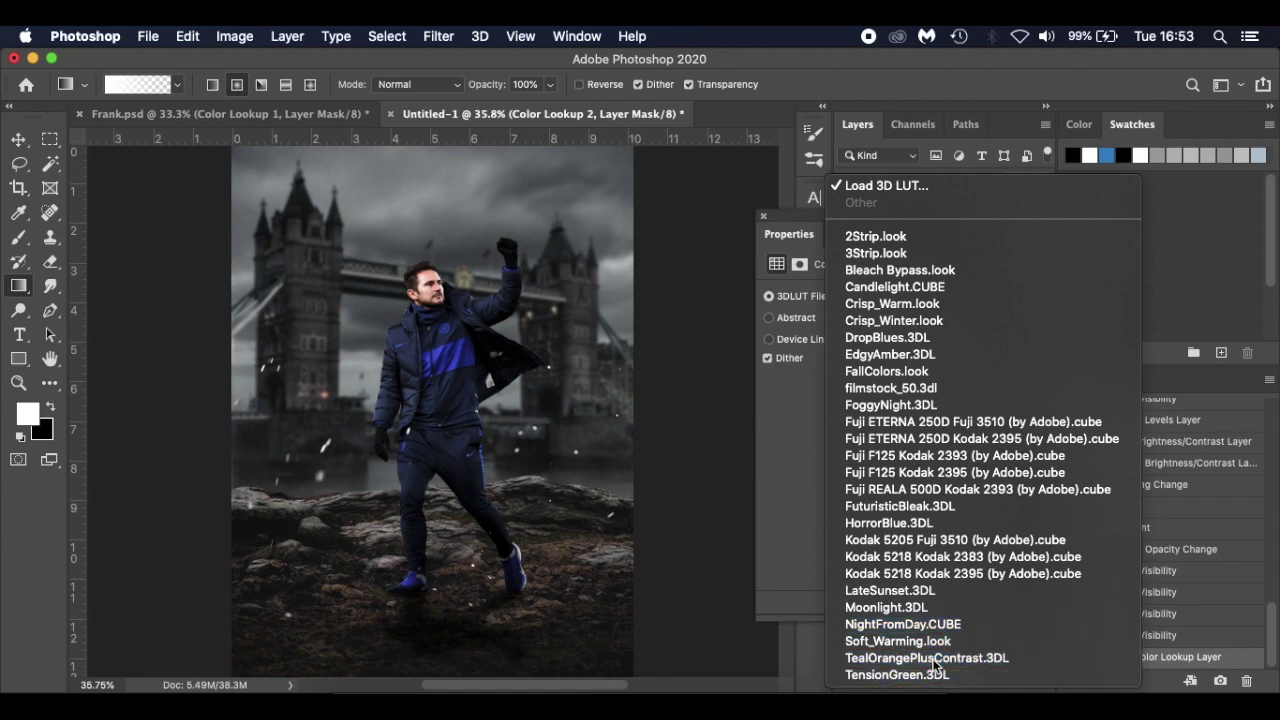
{"action": "left_click", "coordinate": [928, 658]}
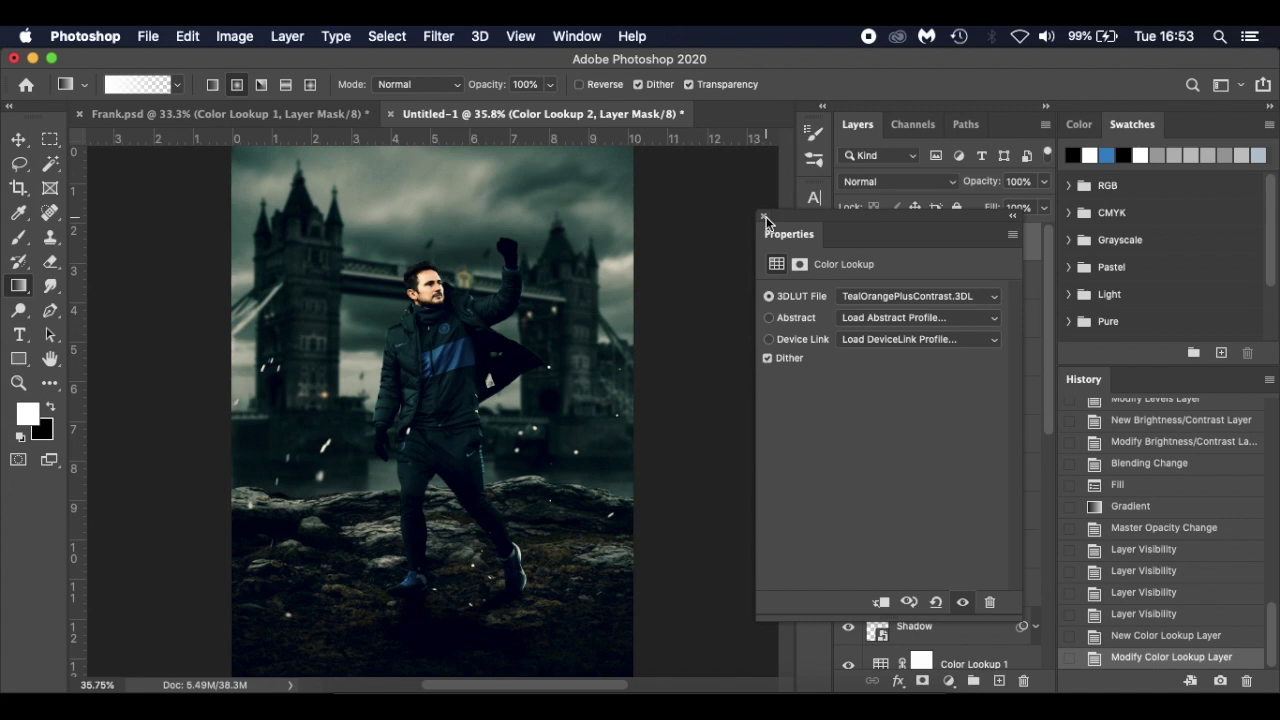
{"action": "left_click", "coordinate": [764, 217]}
- Blend the Color Lookup 2 layer as Color at 50% opacity and compare the image with and without it
{"action": "left_click", "coordinate": [878, 180]}
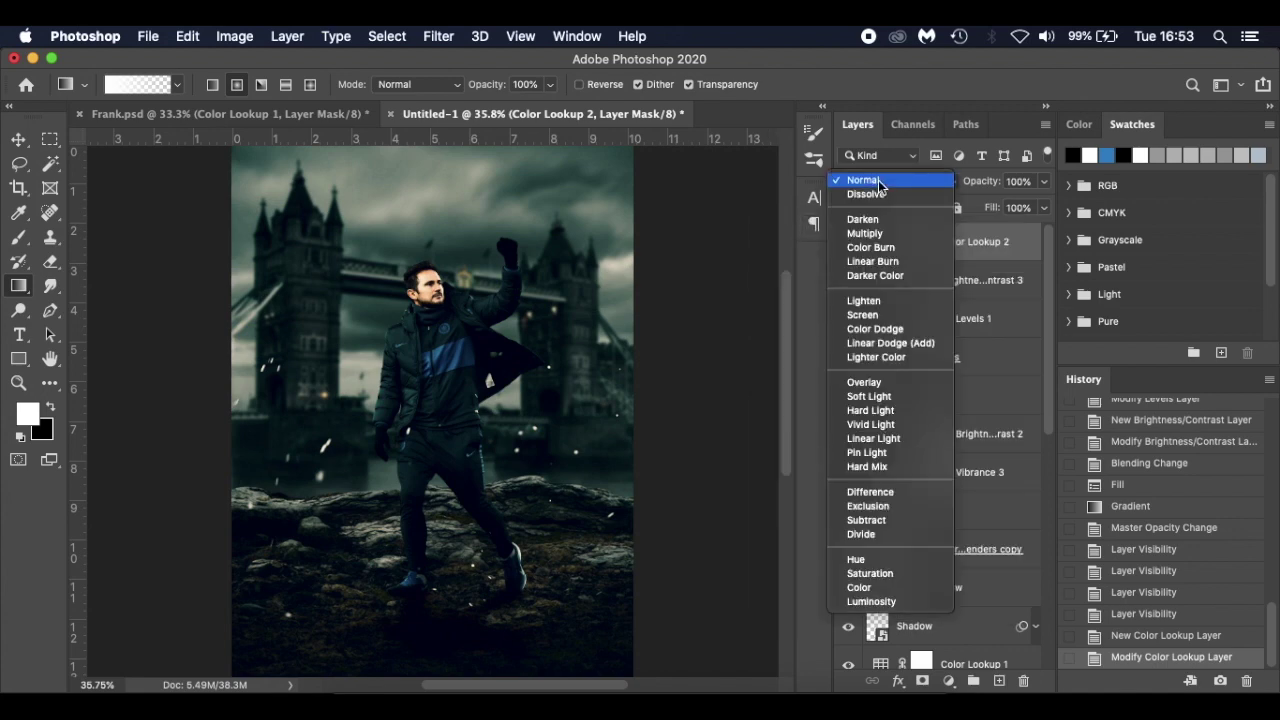
{"action": "left_click", "coordinate": [878, 589]}
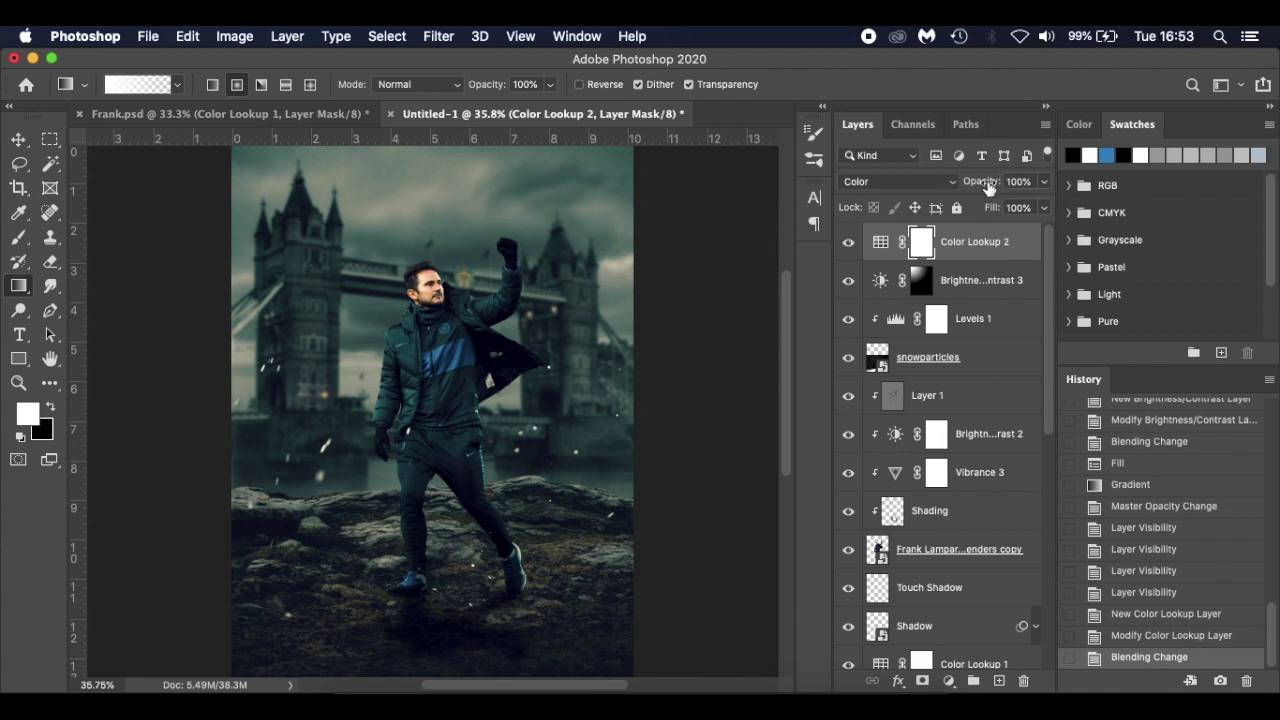
{"action": "left_click_drag", "start_coordinate": [988, 188], "coordinate": [940, 190]}
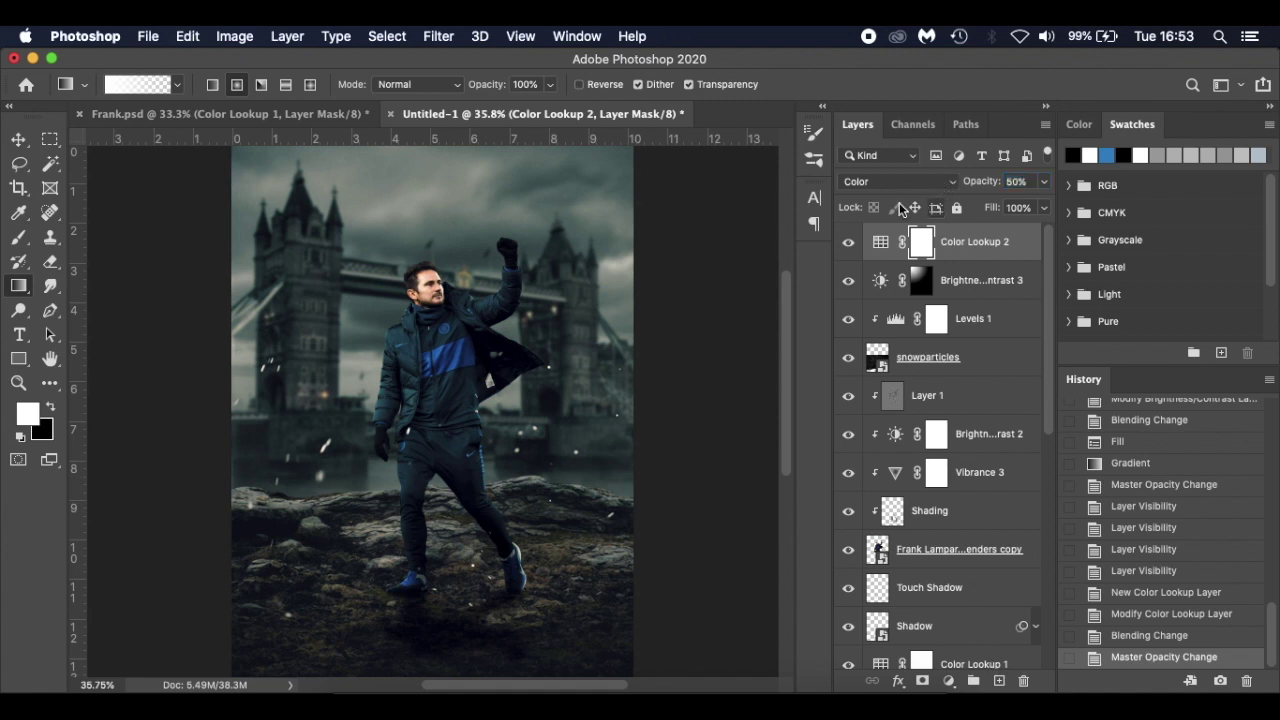
{"action": "left_click", "coordinate": [848, 243]}
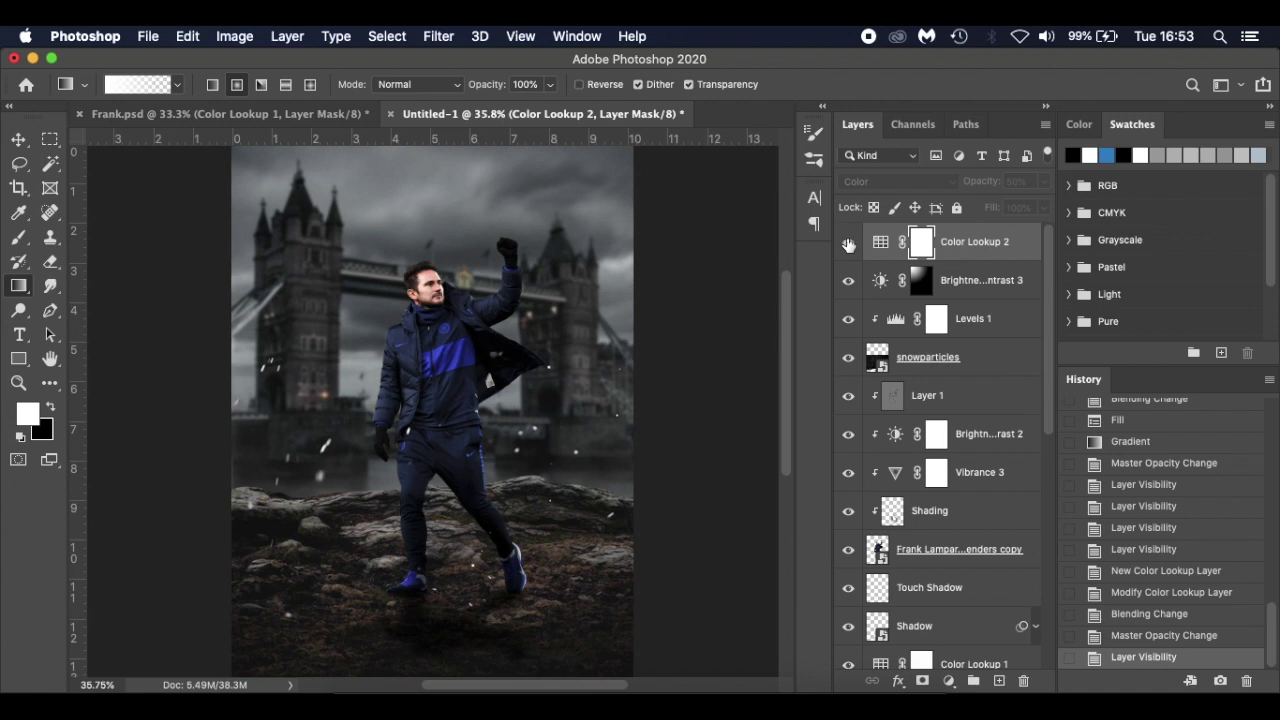
{"action": "left_click", "coordinate": [848, 243]}
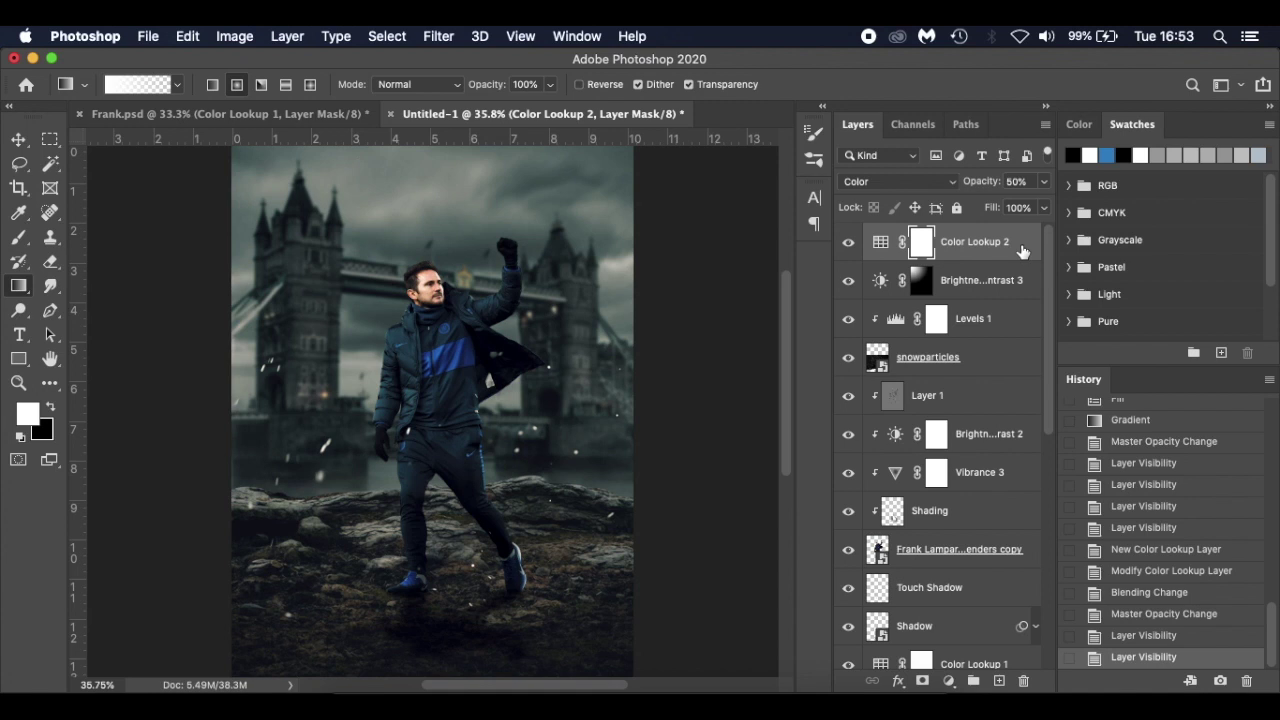
- Stamp all visible layers into a new layer at the top of the stack and convert it to a Smart Object
{"action": "key", "text": "x"}
{"action": "key", "text": "super+shift+alt+e"}
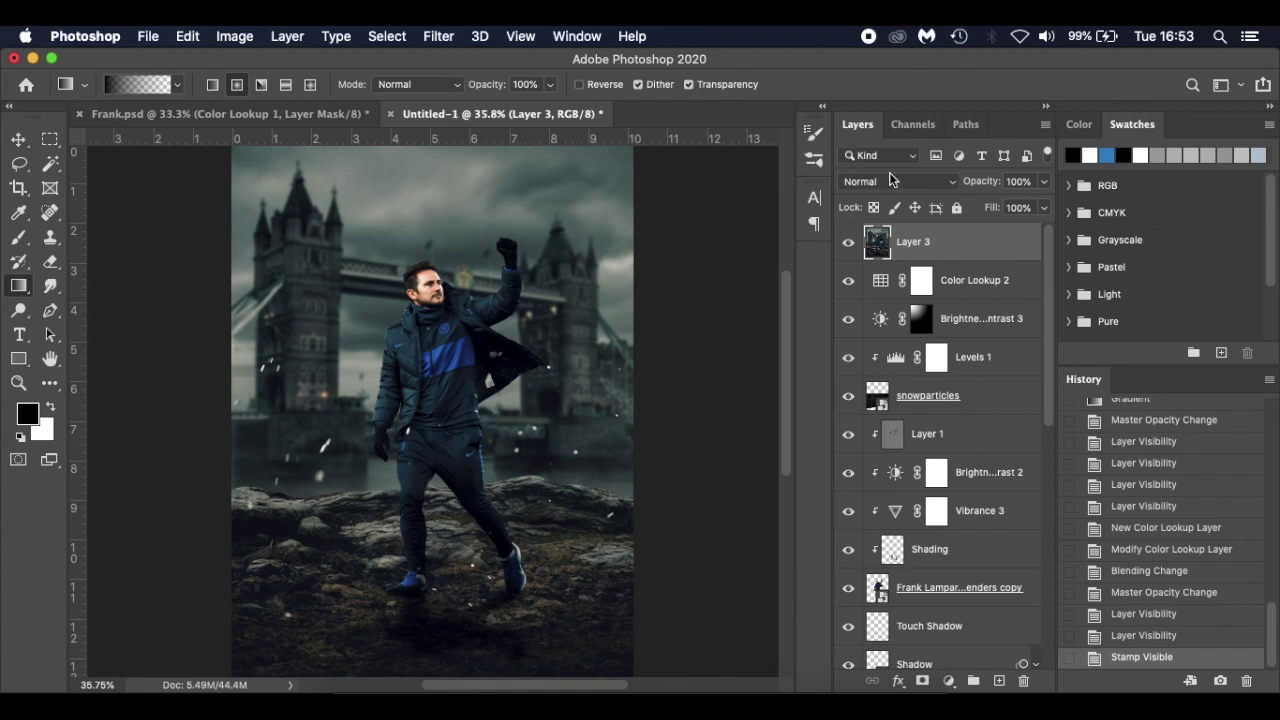
{"action": "right_click", "coordinate": [985, 245]}
{"action": "left_click", "coordinate": [1080, 488]}
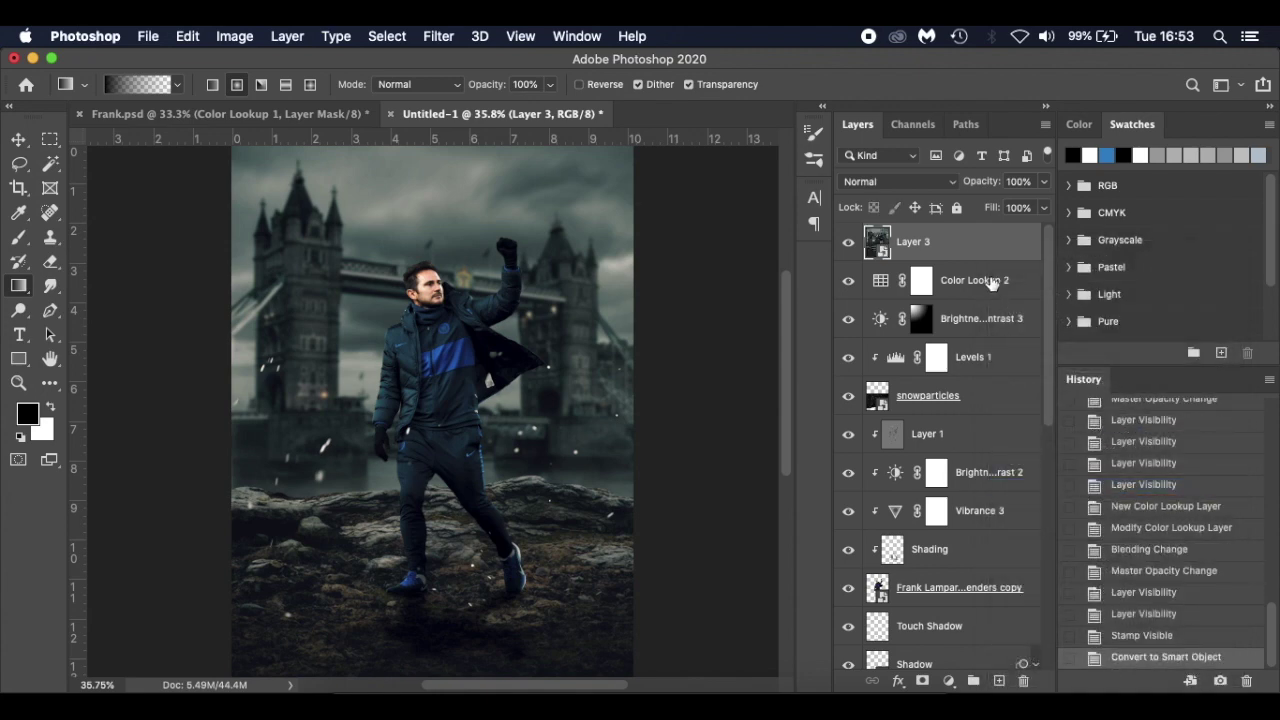
- Start a Camera Raw filter on the stamped layer with Highlights -50, Shadows +50 and Clarity +30
{"action": "left_click", "coordinate": [439, 36]}
{"action": "left_click", "coordinate": [583, 151]}
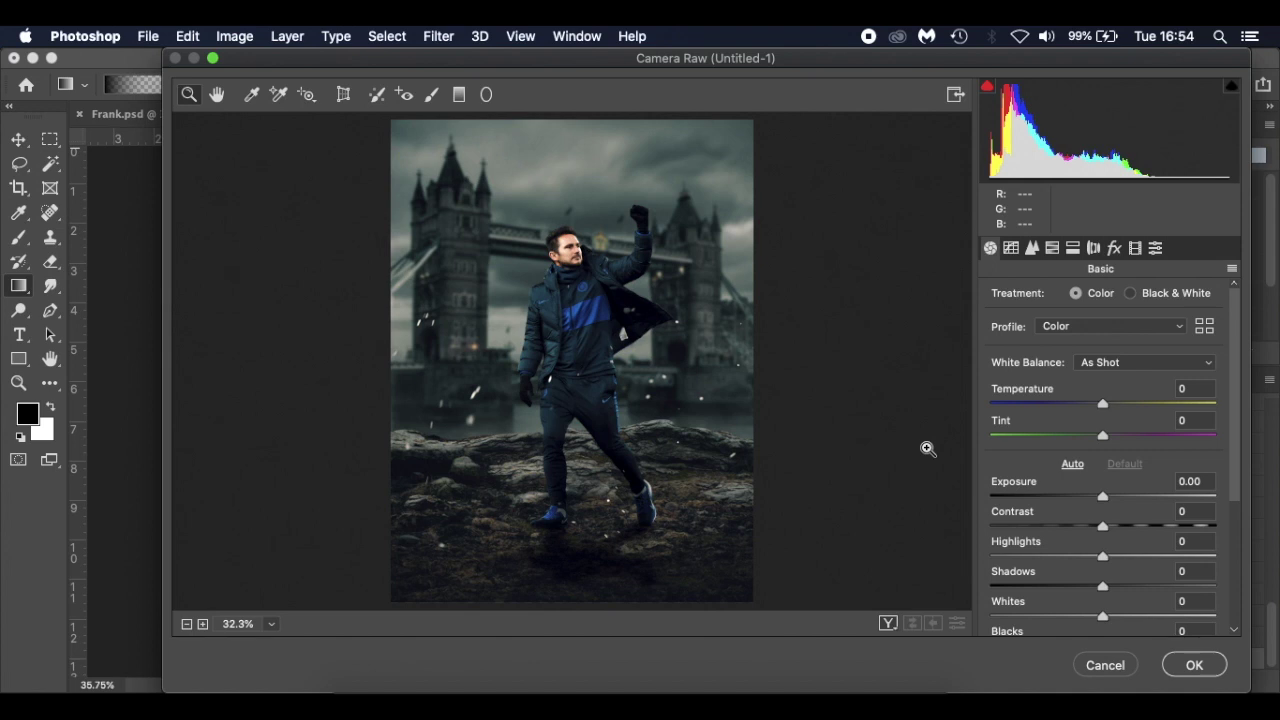
{"action": "scroll", "coordinate": [1050, 503], "scroll_direction": "down", "scroll_amount": 1}
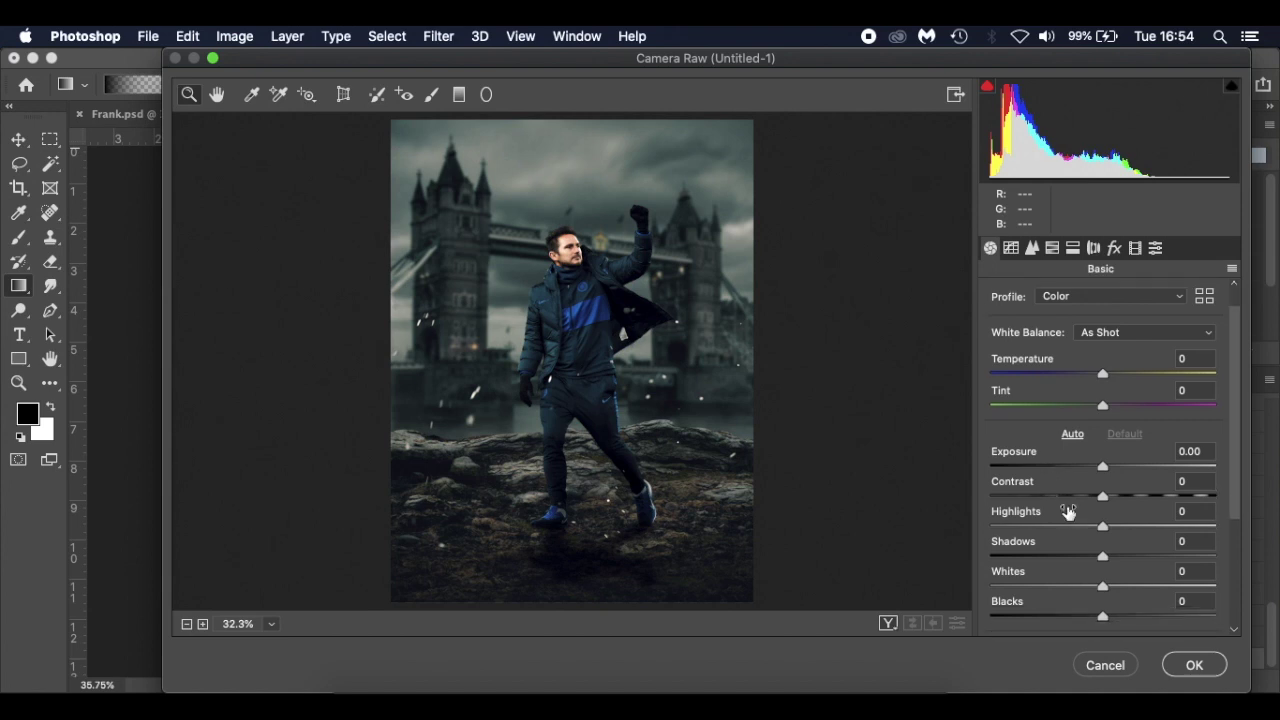
{"action": "left_click_drag", "start_coordinate": [1103, 533], "coordinate": [1044, 530]}
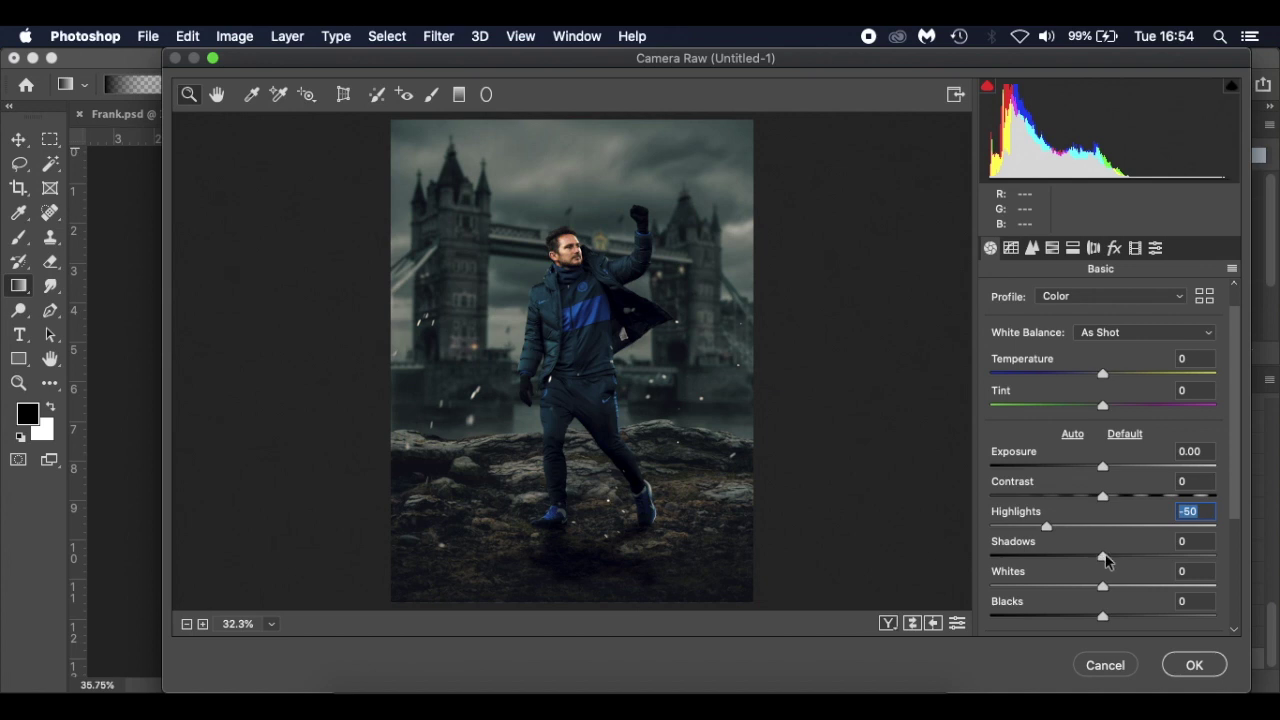
{"action": "left_click_drag", "start_coordinate": [1105, 560], "coordinate": [1157, 560]}
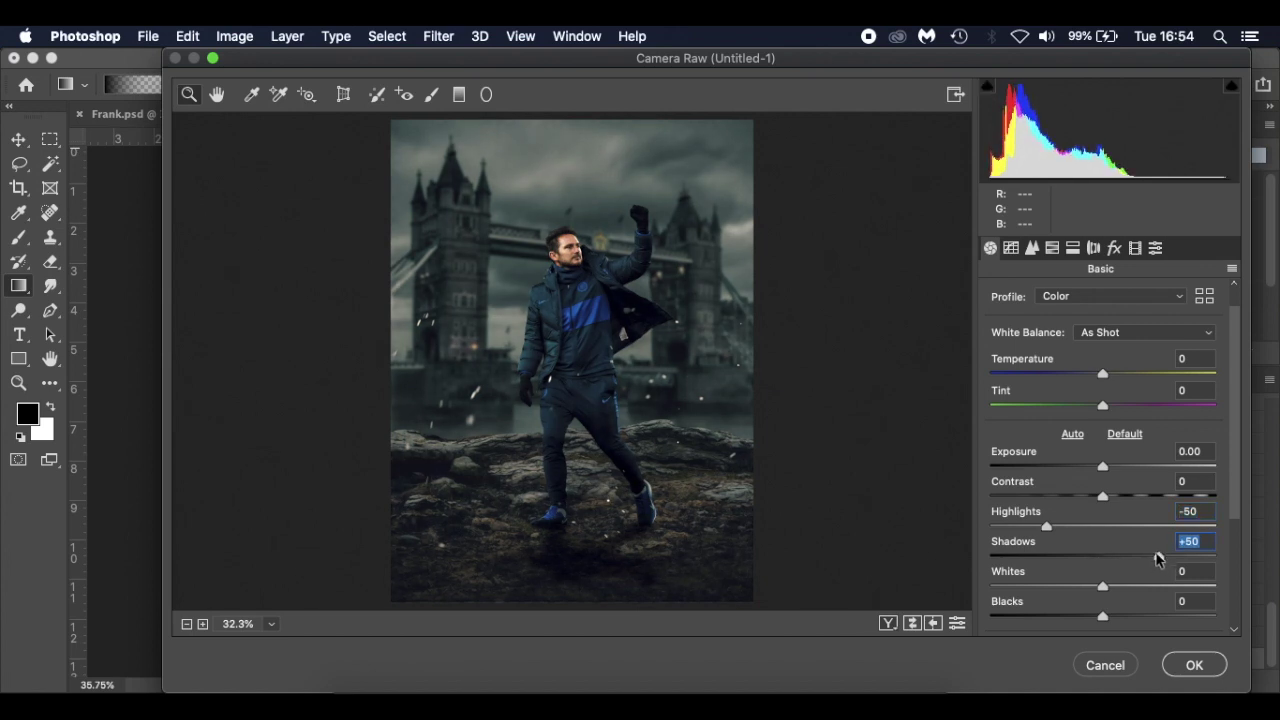
{"action": "scroll", "coordinate": [1157, 558], "scroll_direction": "down", "scroll_amount": 5}
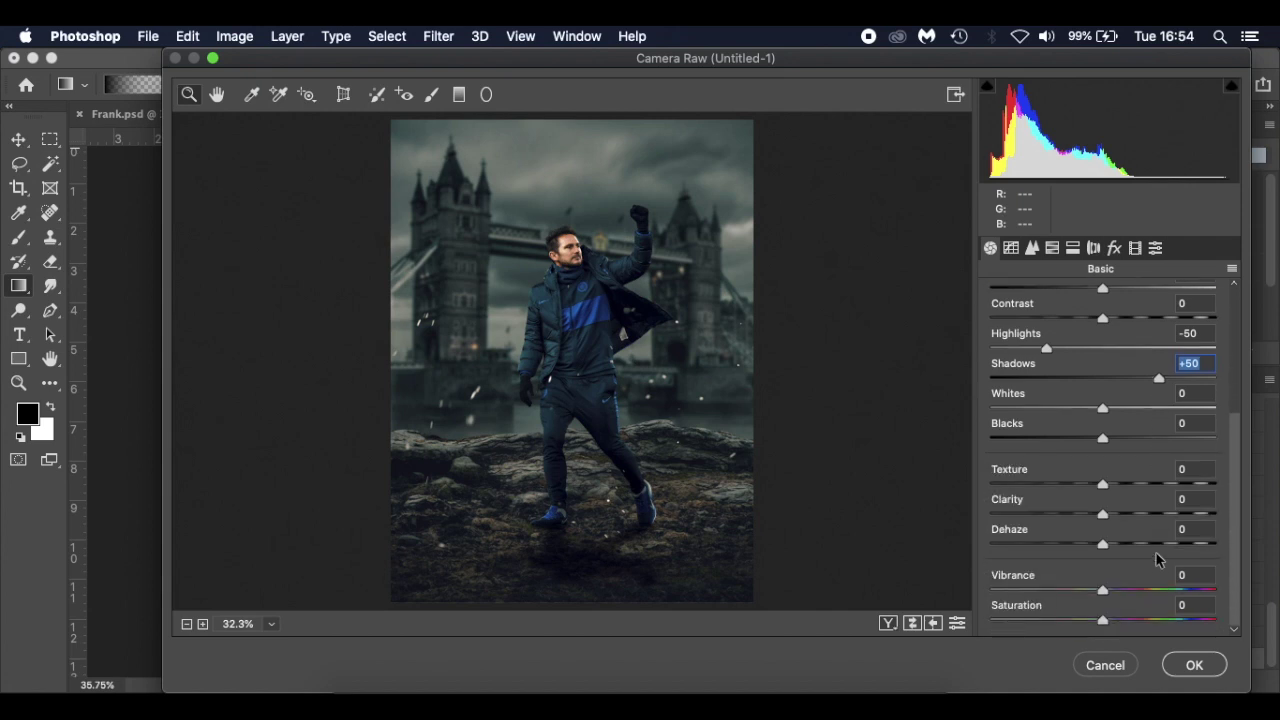
{"action": "left_click_drag", "start_coordinate": [1103, 516], "coordinate": [1138, 516]}
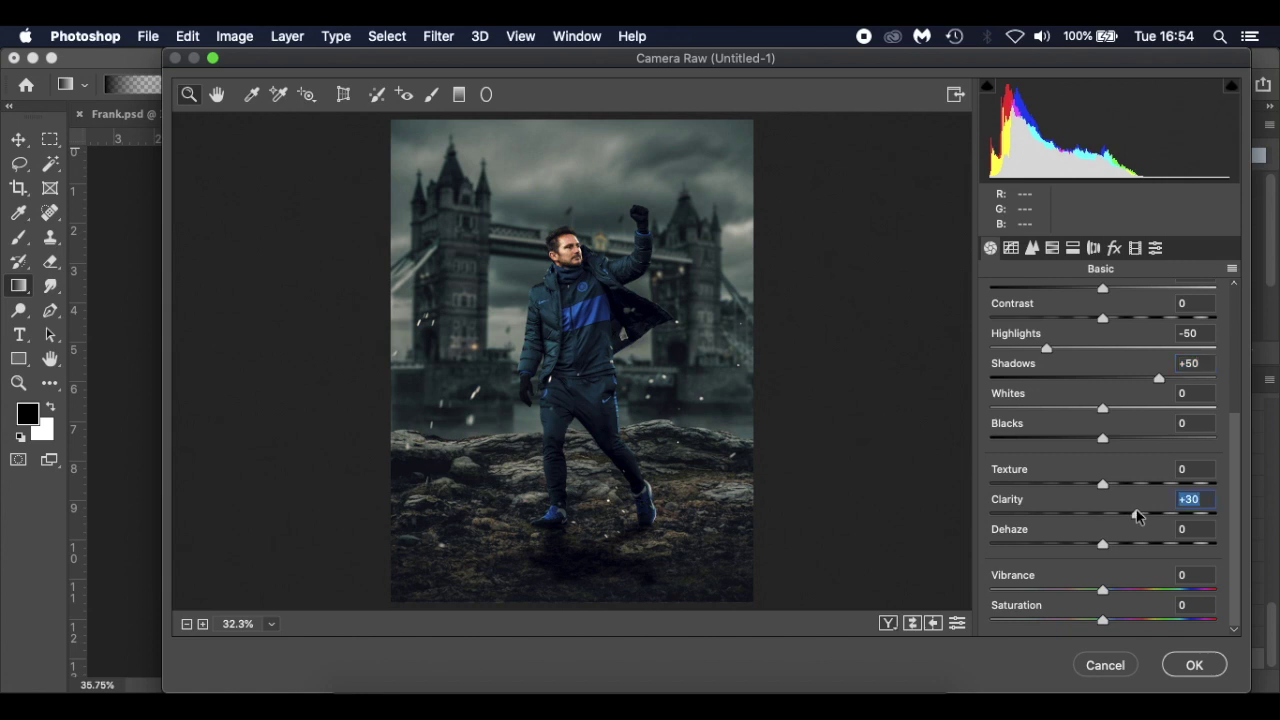
- Set the Camera Raw sharpening amount to 30 and apply the filter
{"action": "left_click", "coordinate": [1031, 250]}
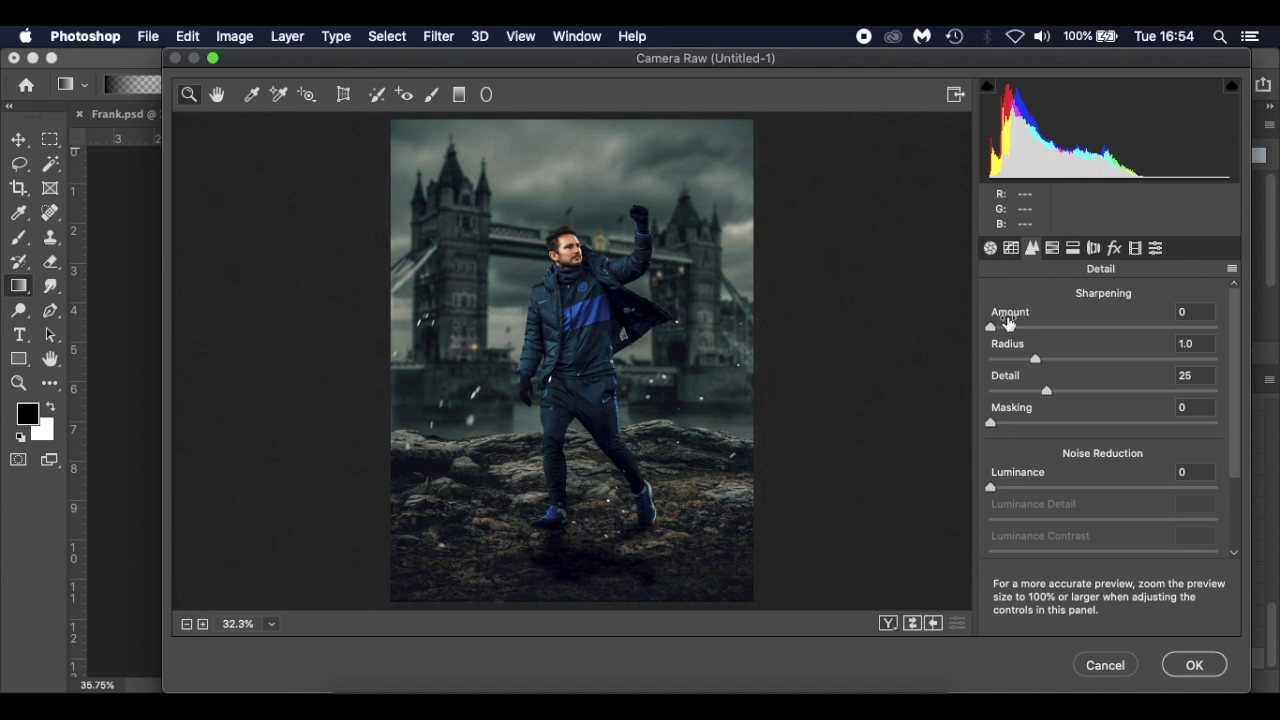
{"action": "left_click_drag", "start_coordinate": [993, 330], "coordinate": [1041, 335]}
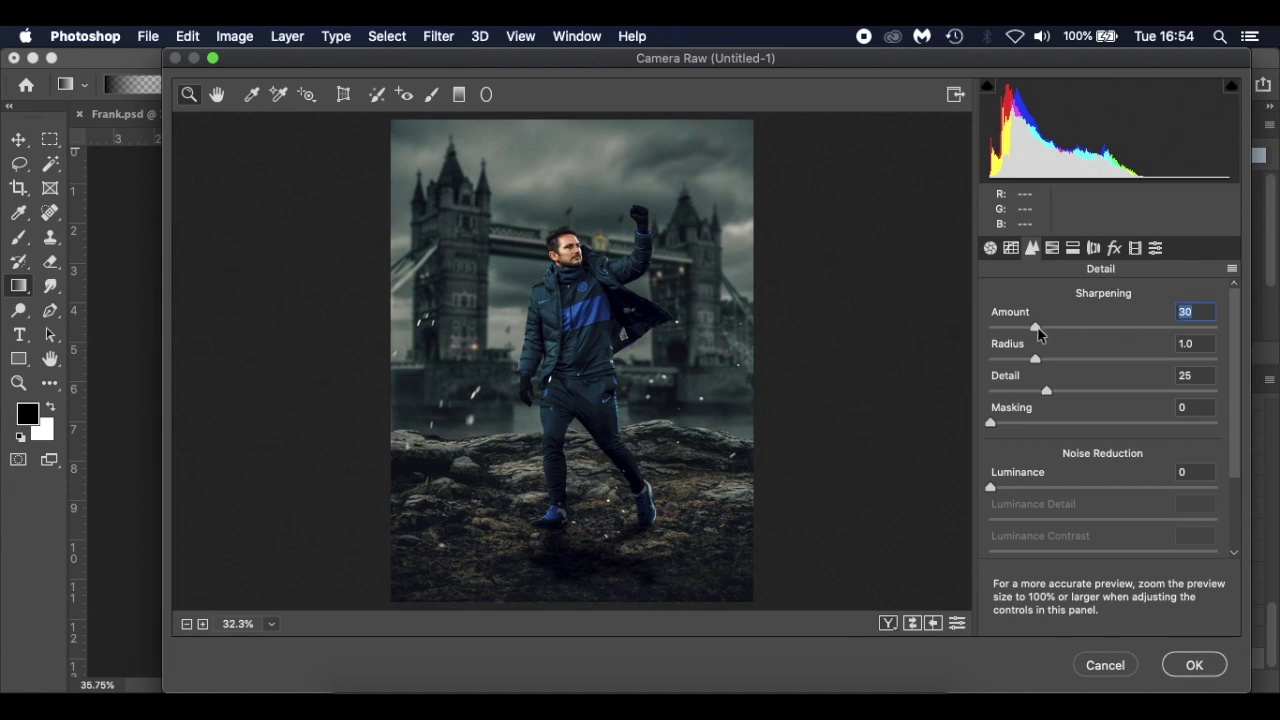
{"action": "left_click", "coordinate": [1200, 665]}
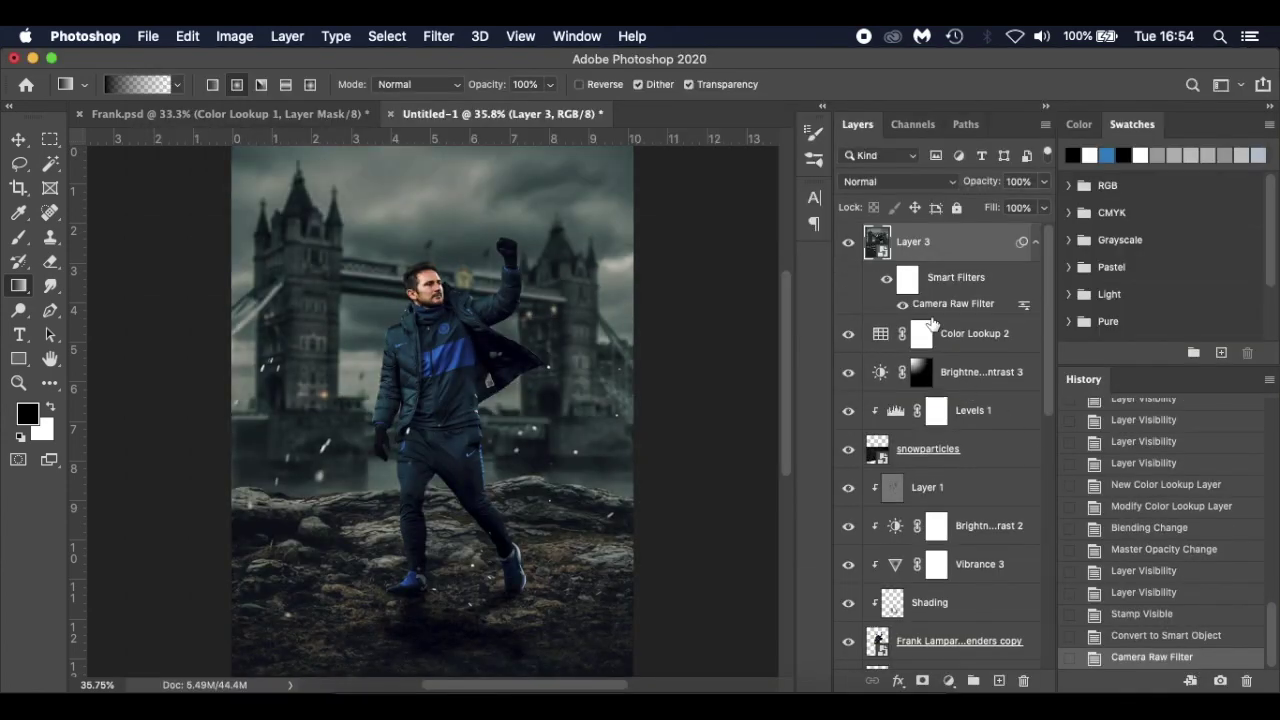
- Compare the image with and without the Camera Raw filtered Layer 3 by toggling its visibility
{"action": "left_click", "coordinate": [848, 242]}
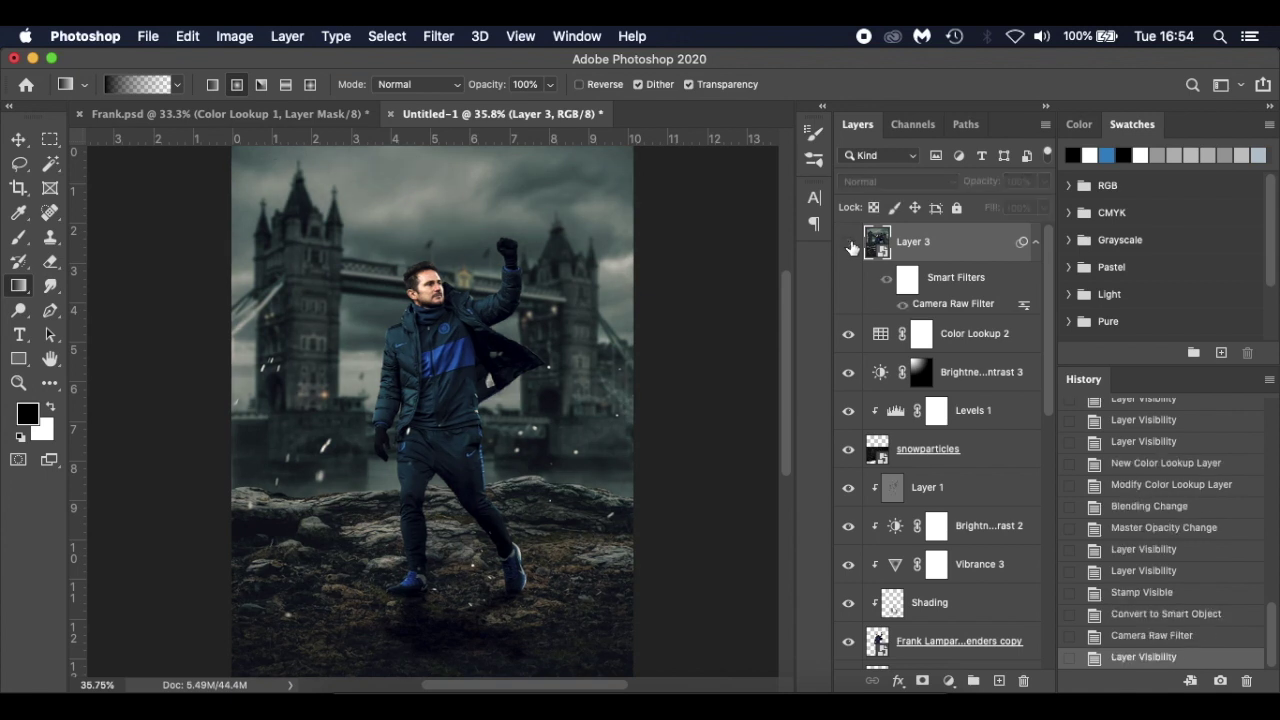
{"action": "left_click", "coordinate": [850, 245]}
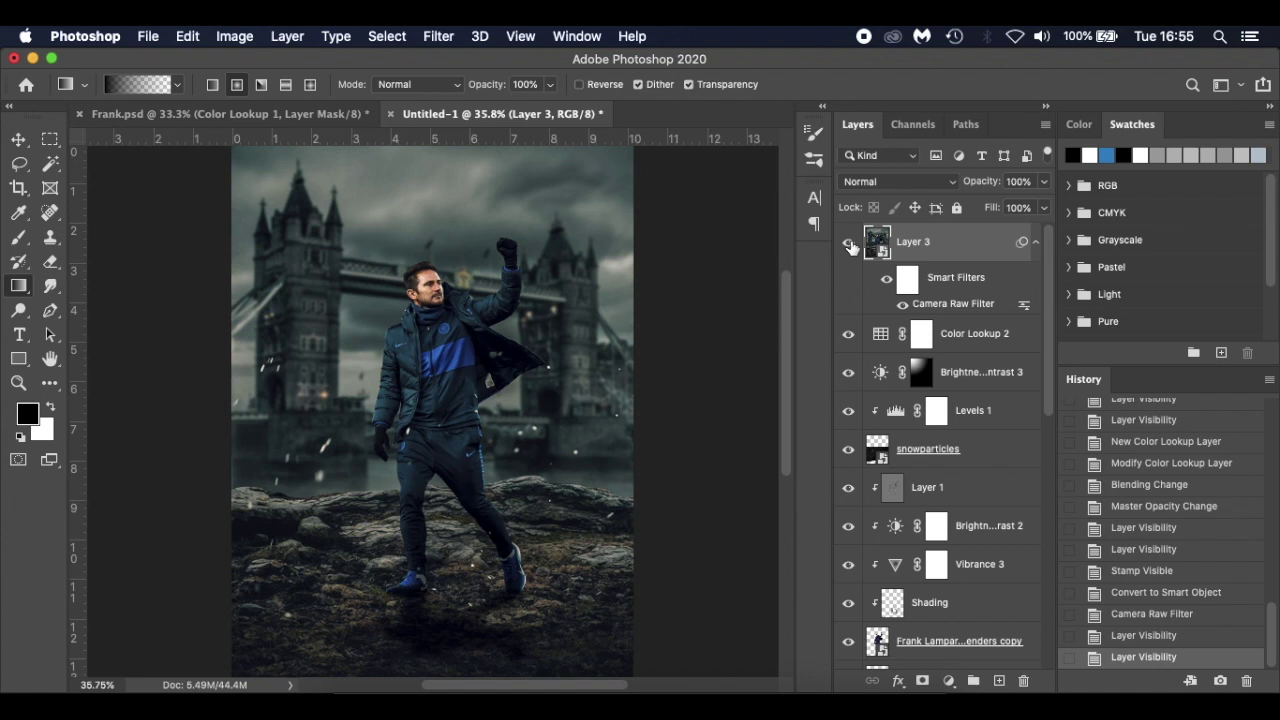
{"action": "key", "text": "v"}
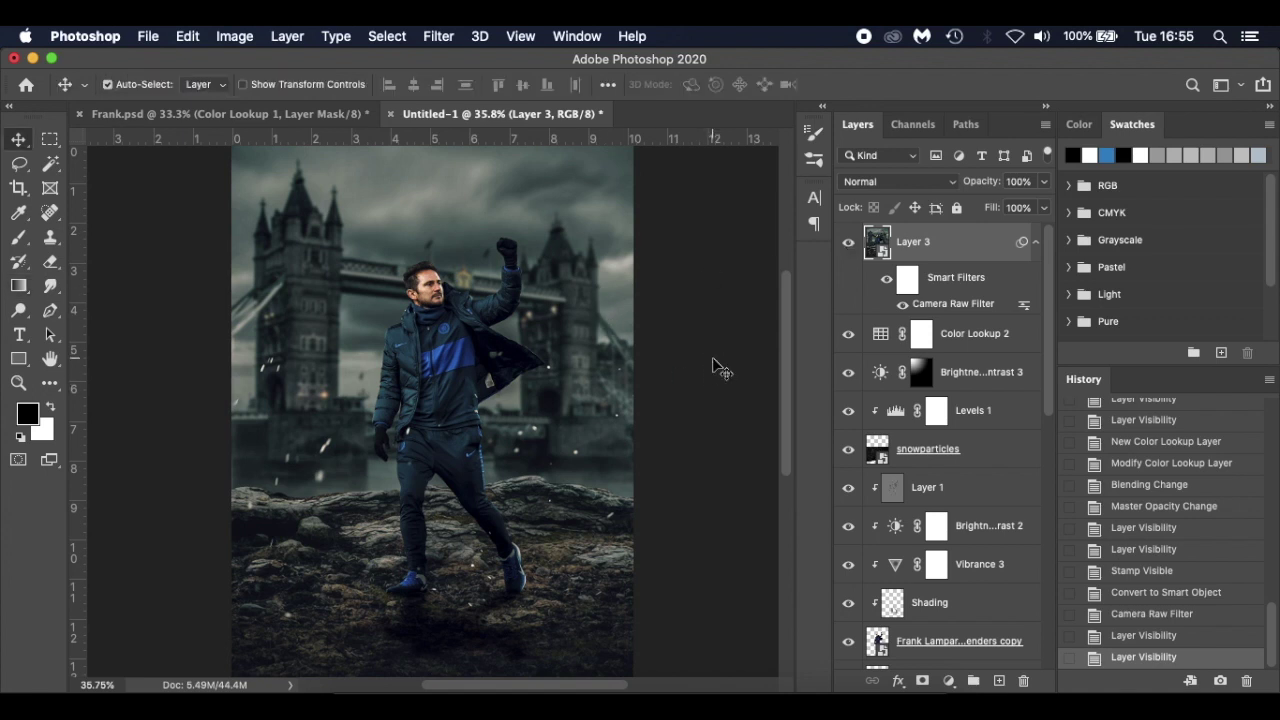